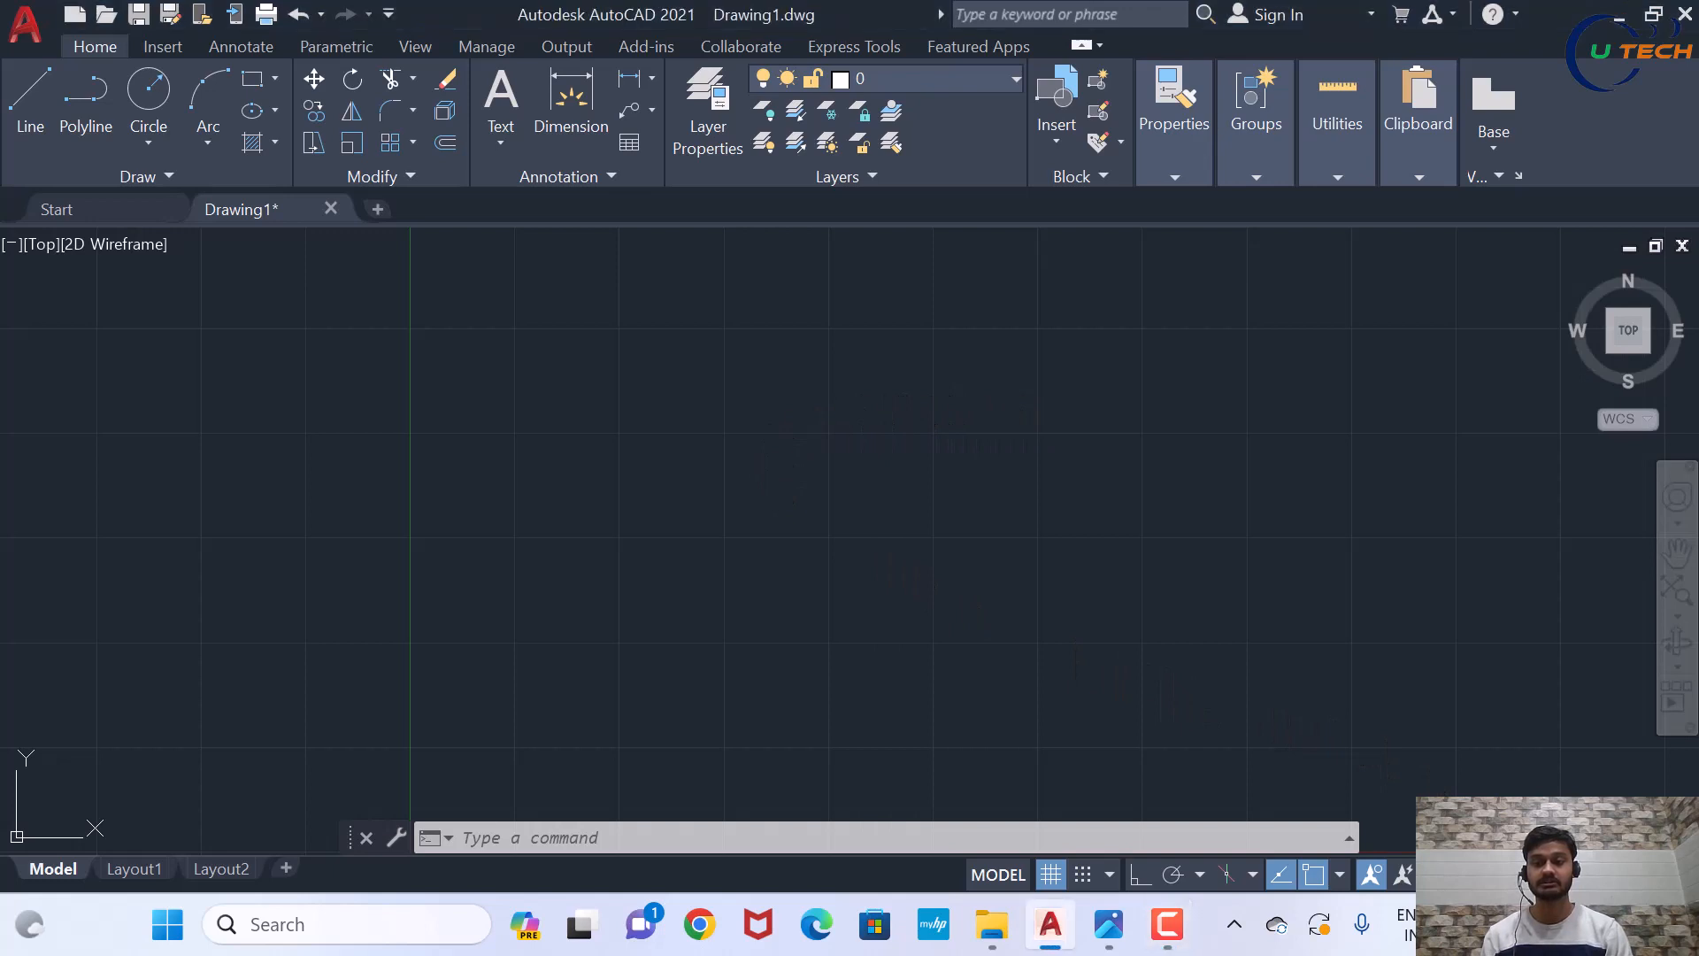
Switch the workspace to 3D Modeling
left_click(1505, 875)
left_click(1517, 707)
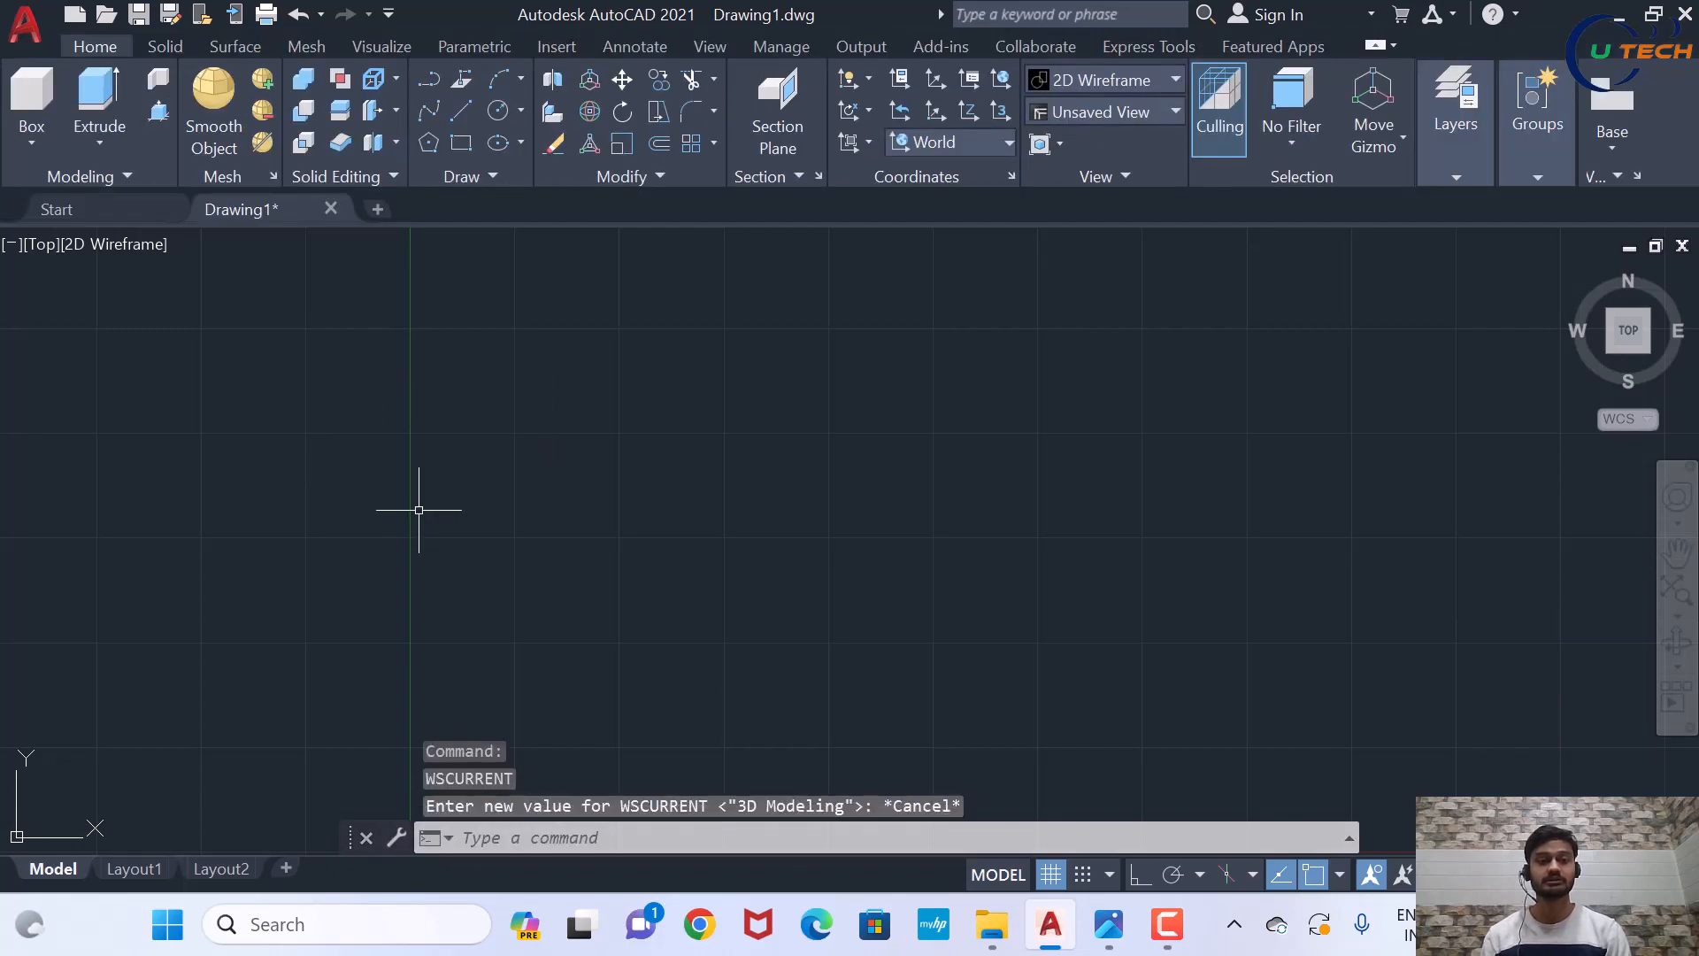
scroll(571, 496, "down", 2)
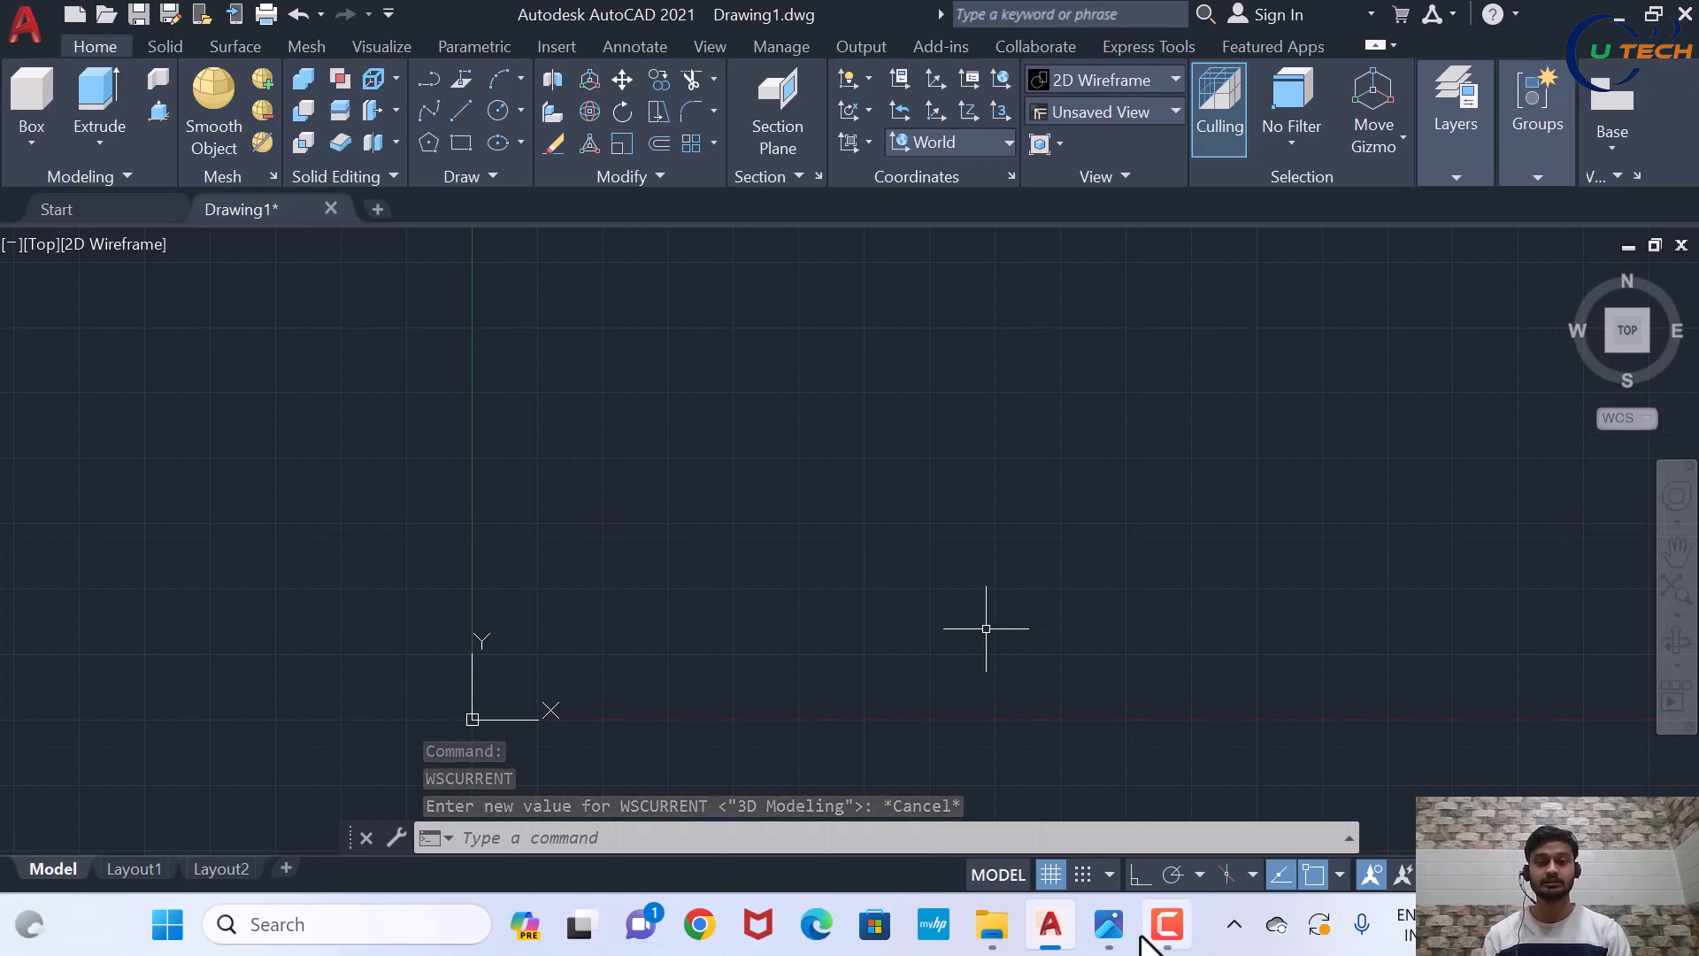
Examine the dimensioned piston views in the reference image 0.jpg, and return to the AutoCAD drawing
left_click(1104, 924)
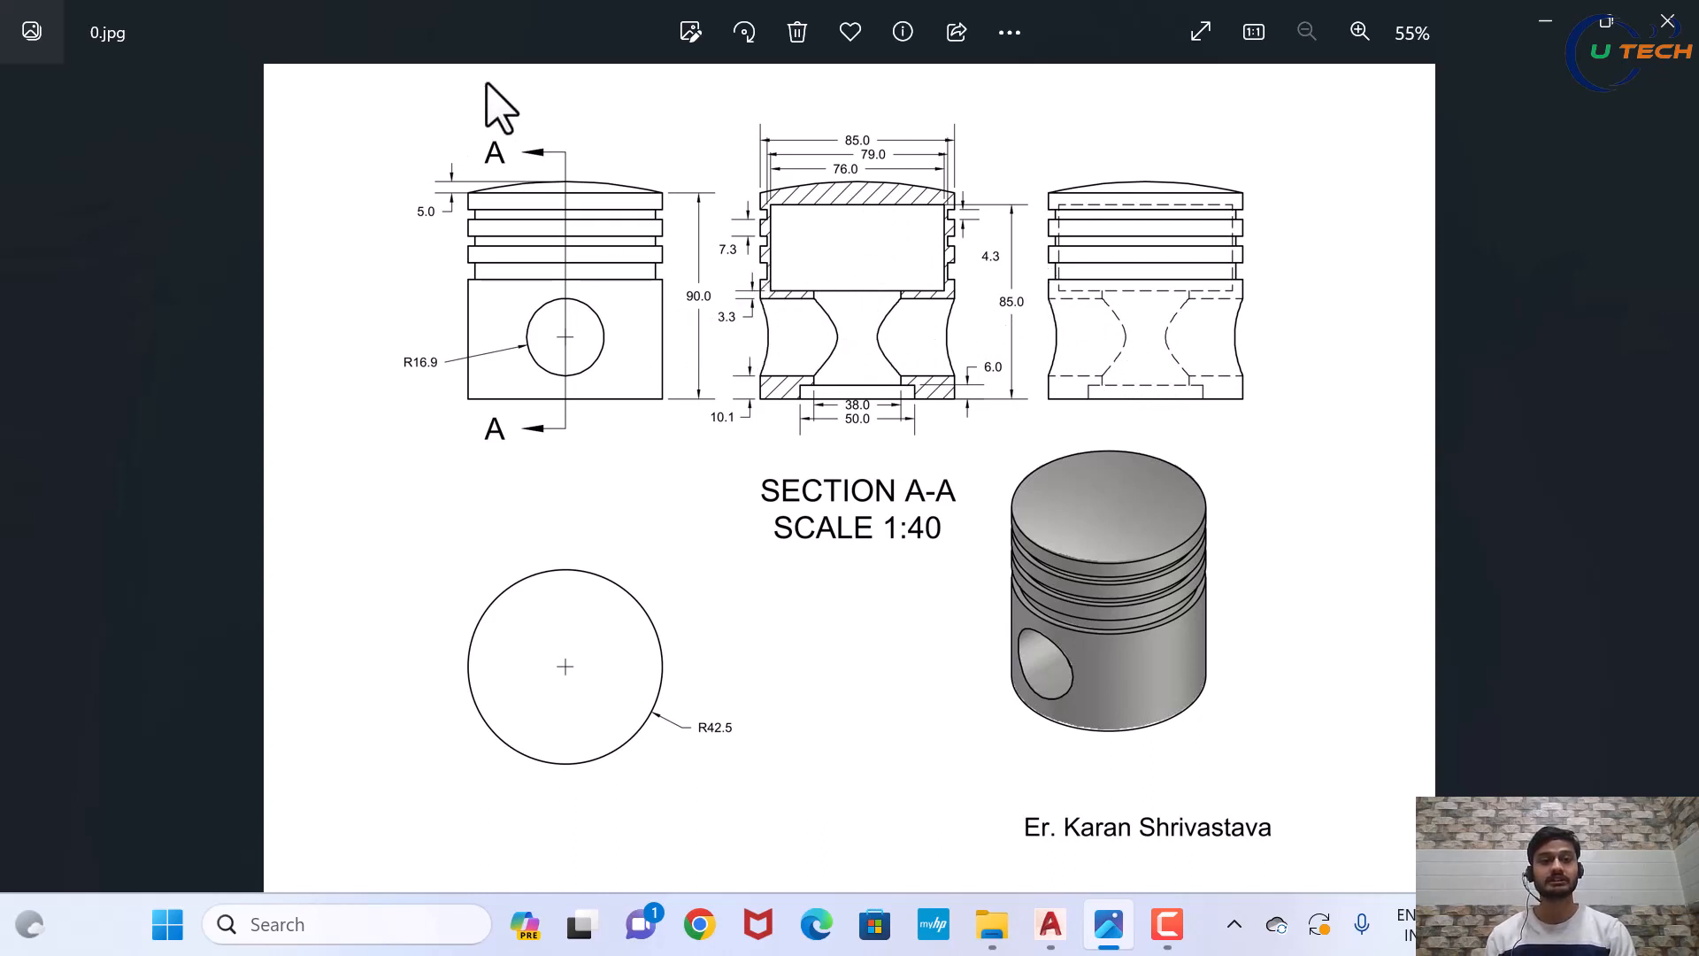
key("F9")
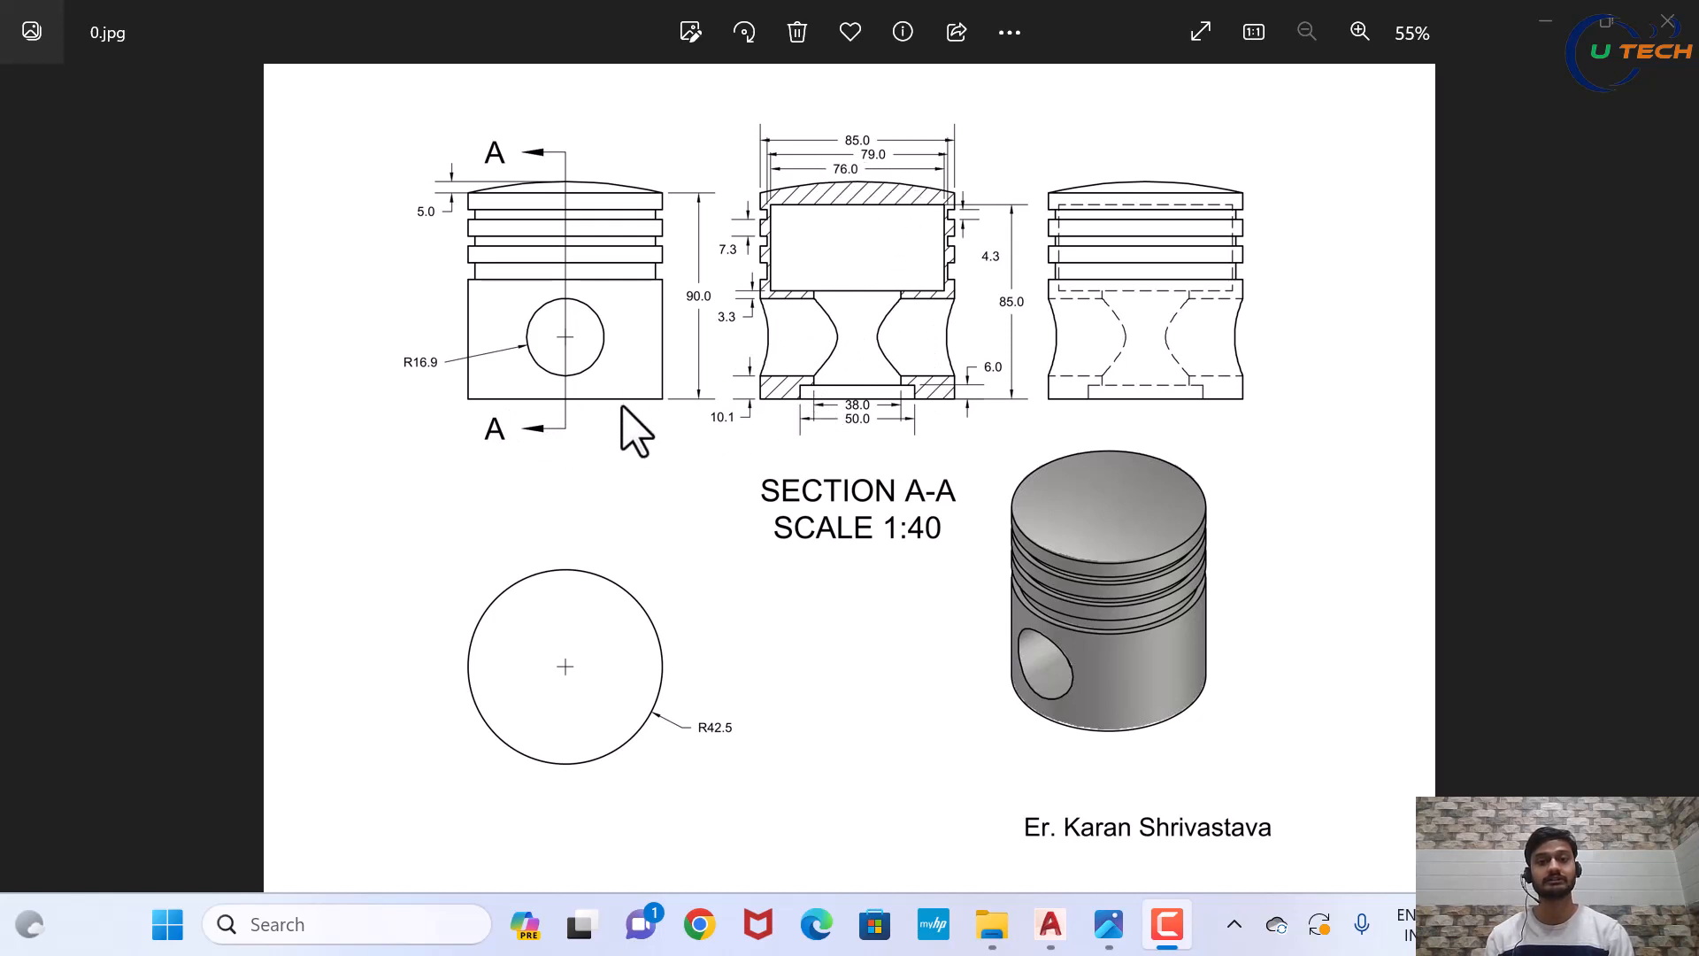
left_click(1049, 926)
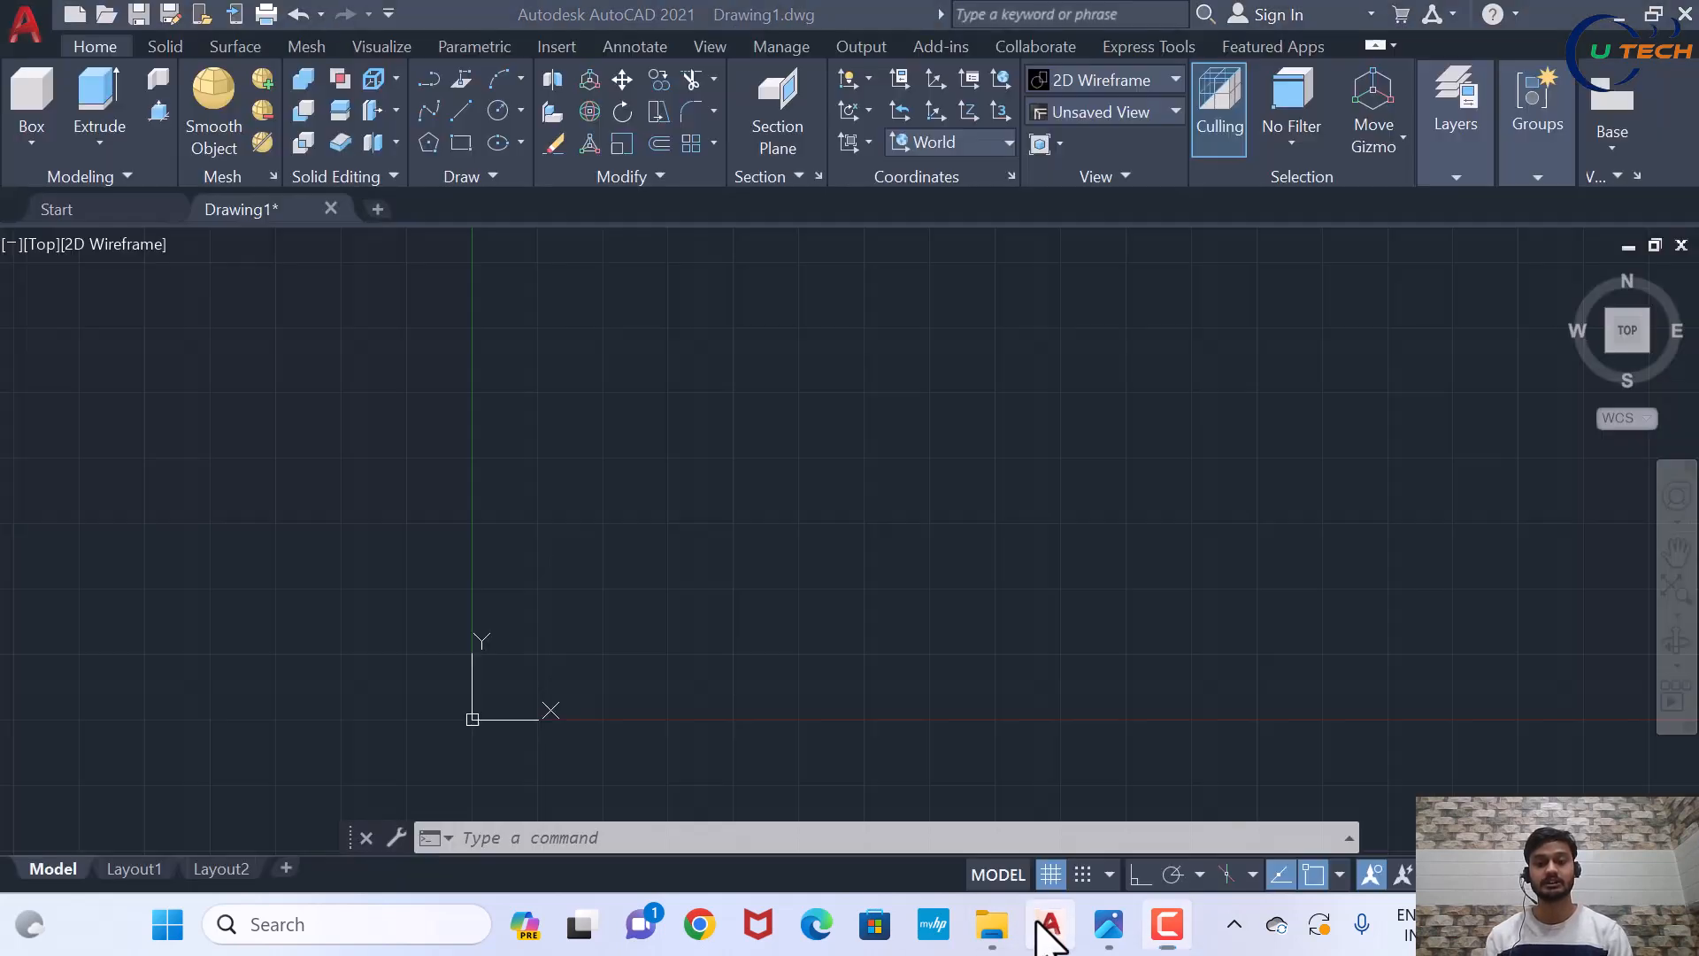
Draw a rectangle 85 wide and 90 high in the top view, up and to the right of the origin
type("r")
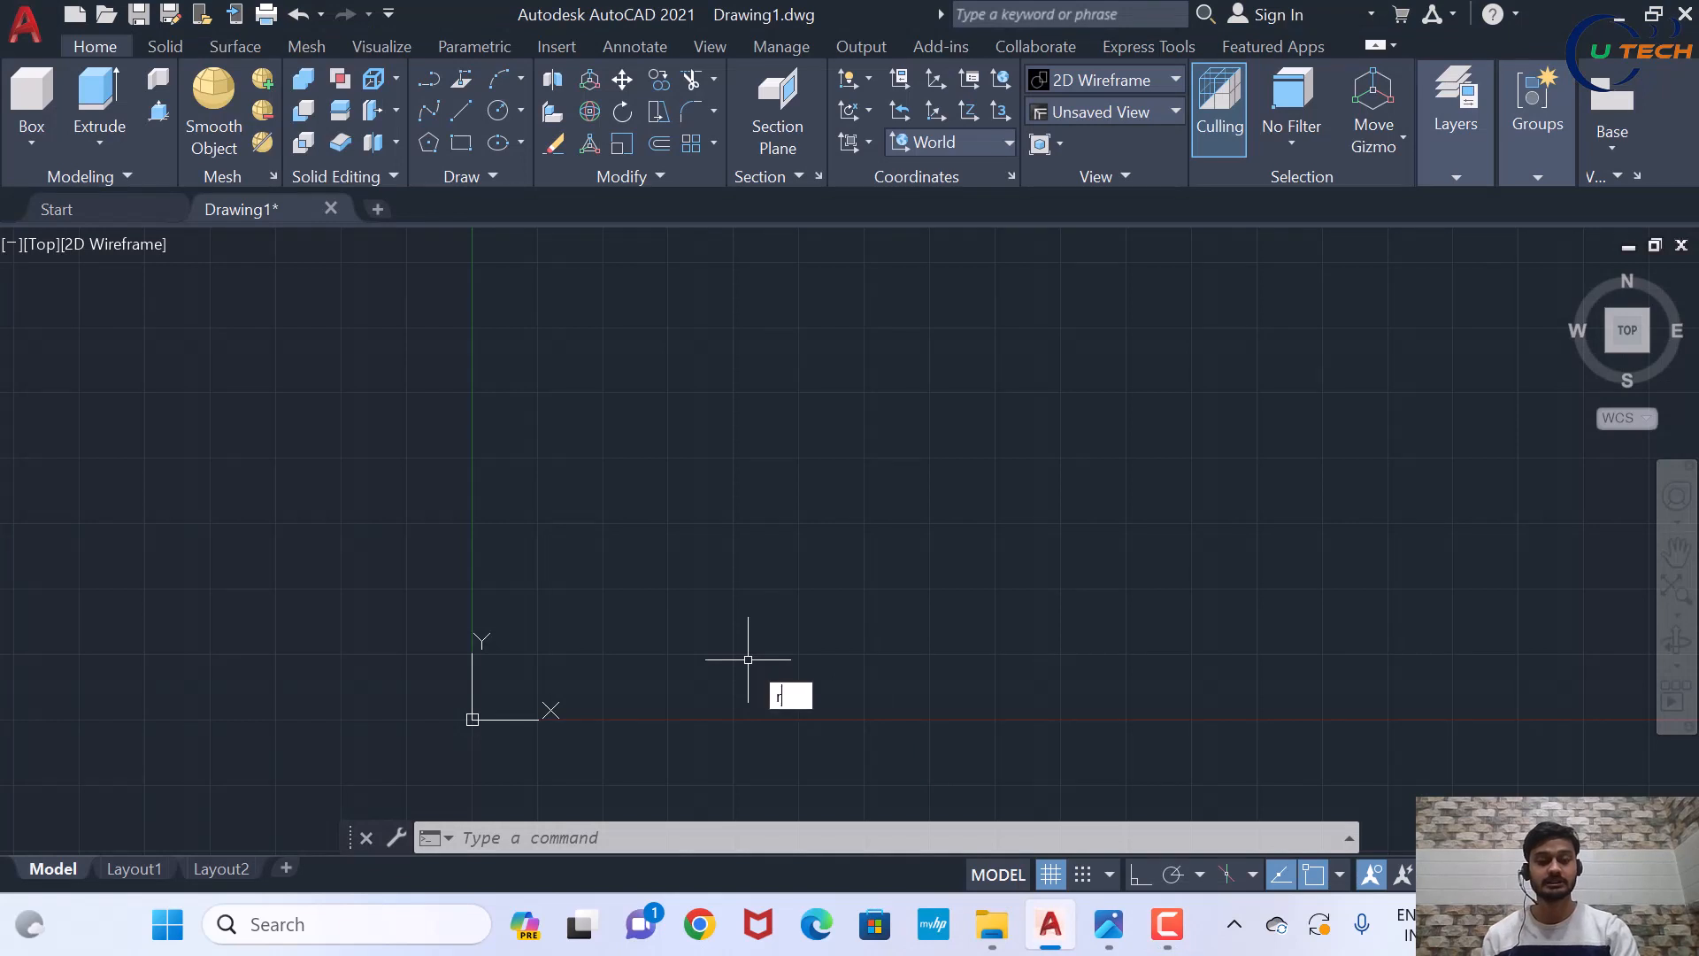
type("e")
key("Return")
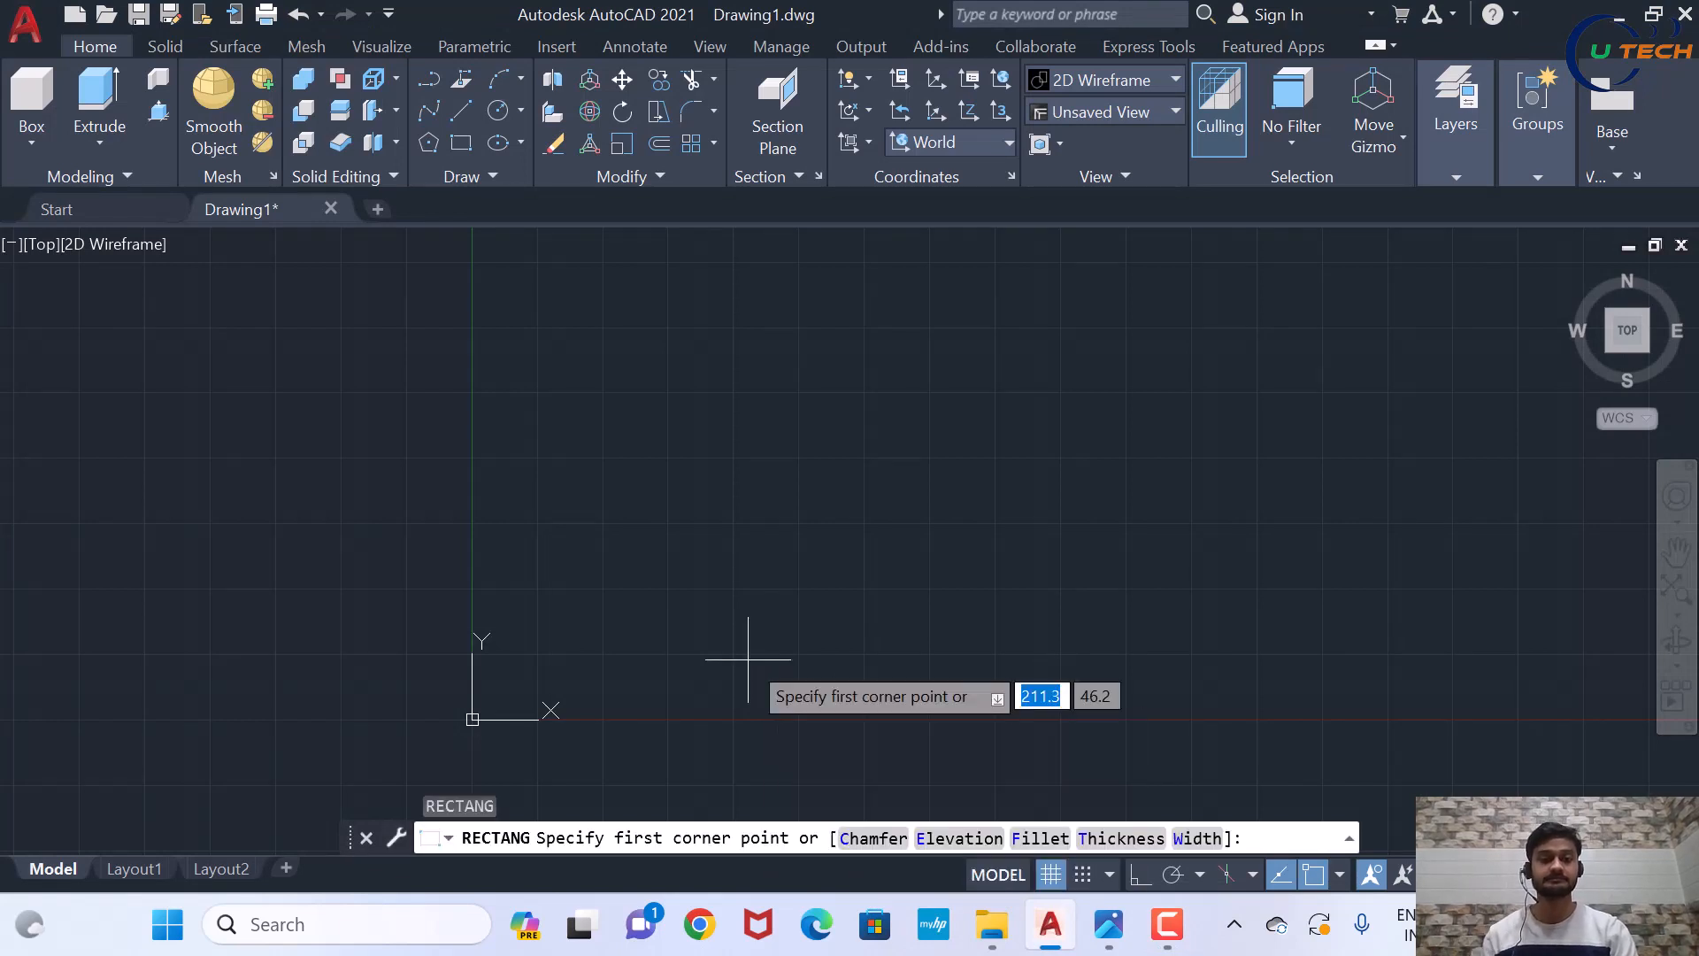
scroll(685, 650, "down", 2)
left_click(717, 640)
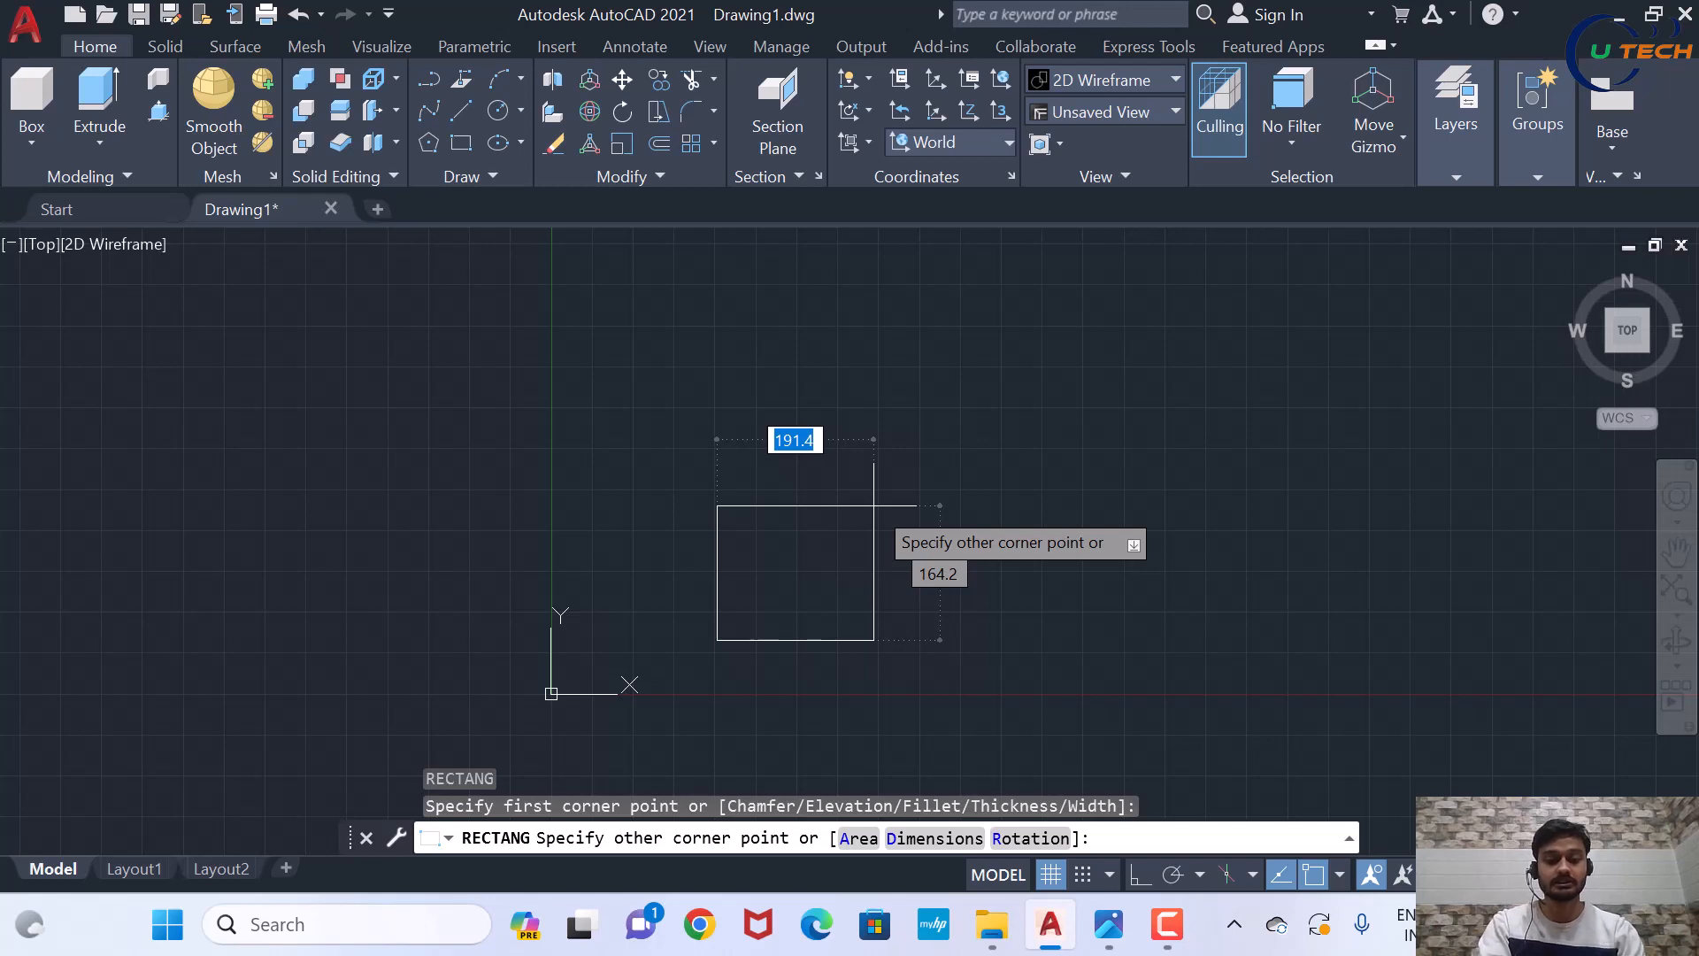
type("85")
key("Tab")
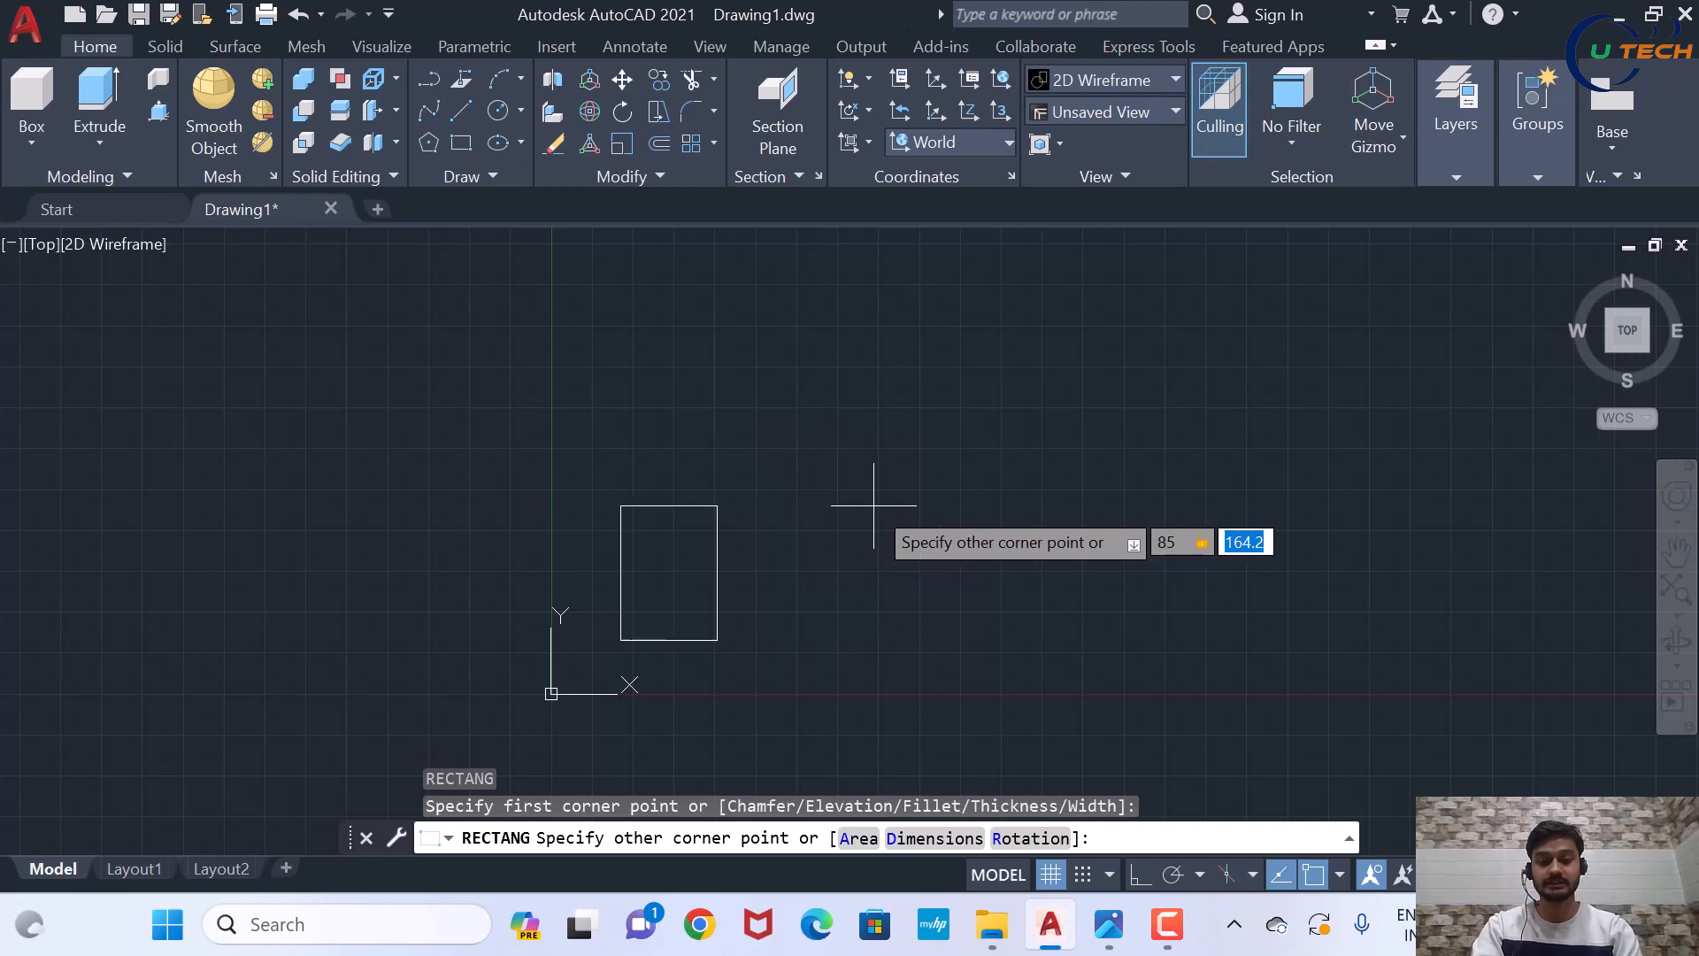
type("90")
key("Return")
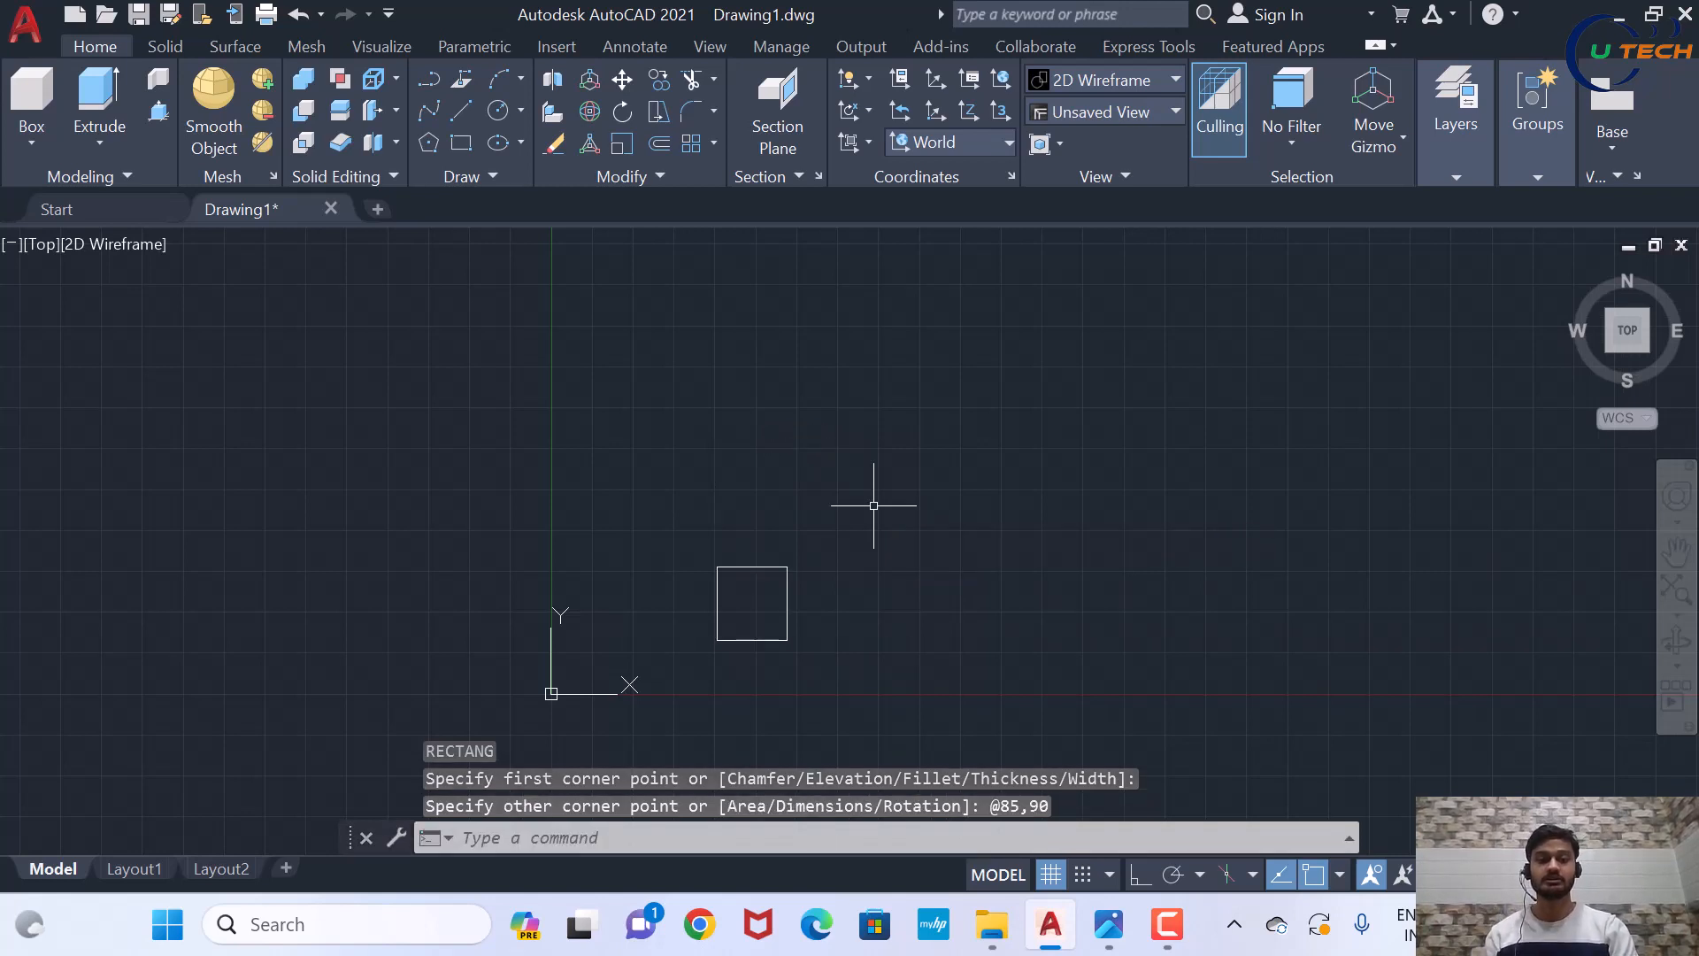
scroll(782, 638, "up", 5)
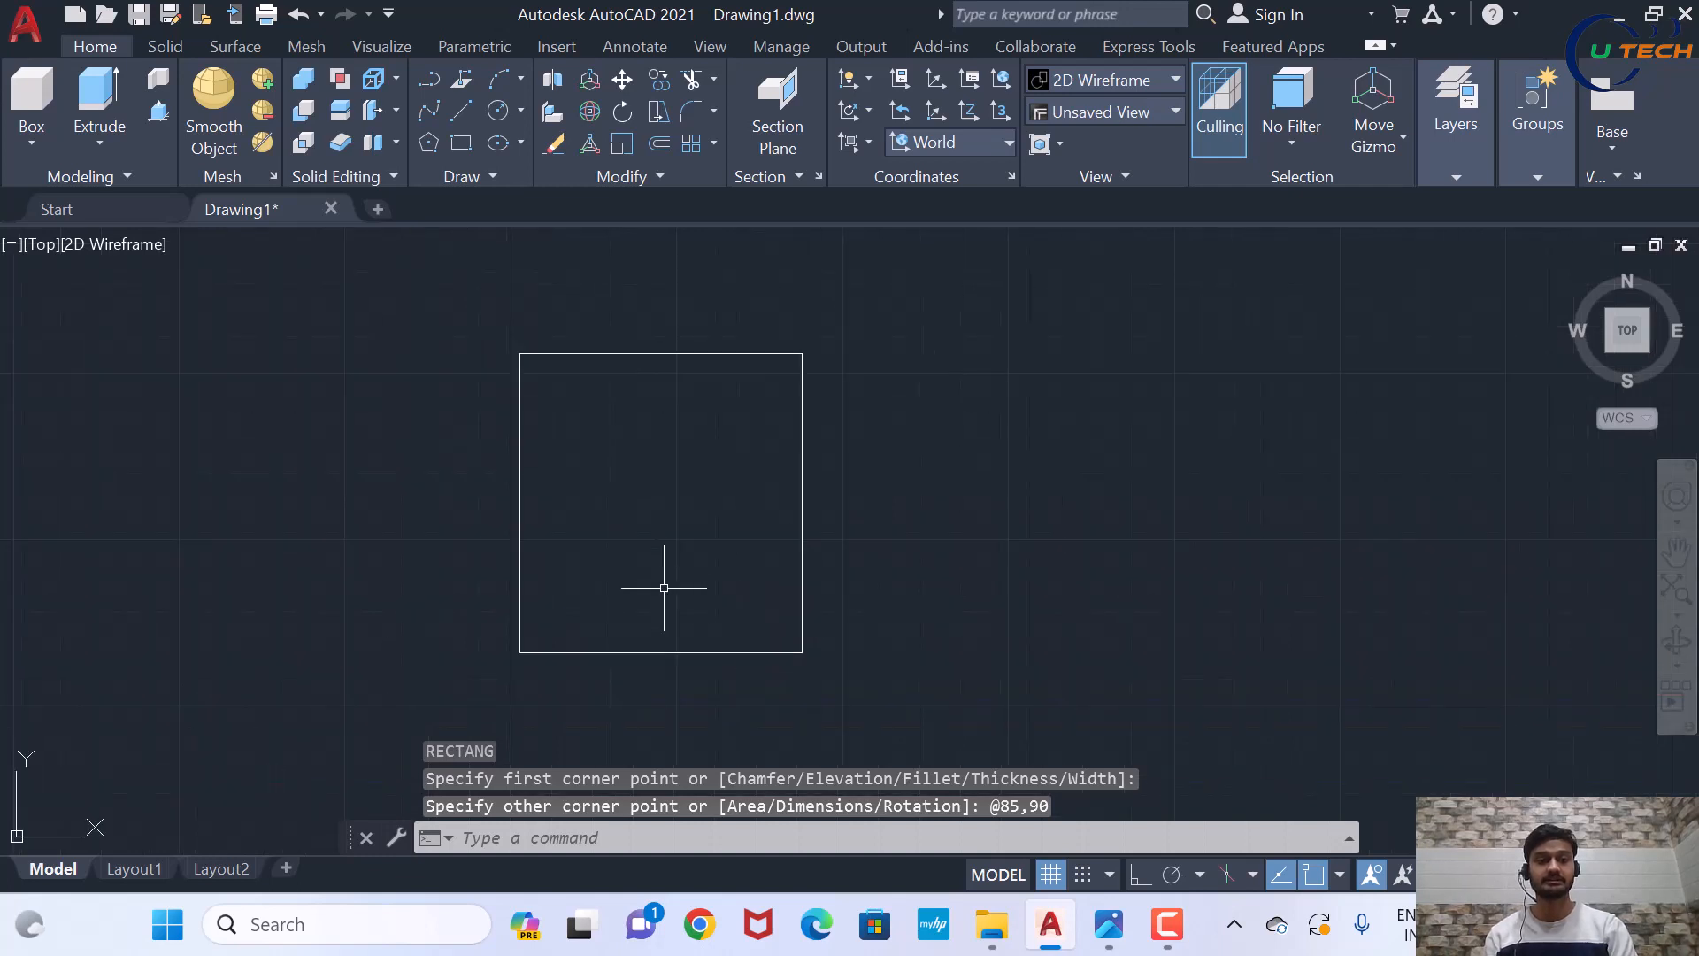
Delete the rectangle drawn in the top view
scroll(873, 683, "down", 4)
left_click(877, 688)
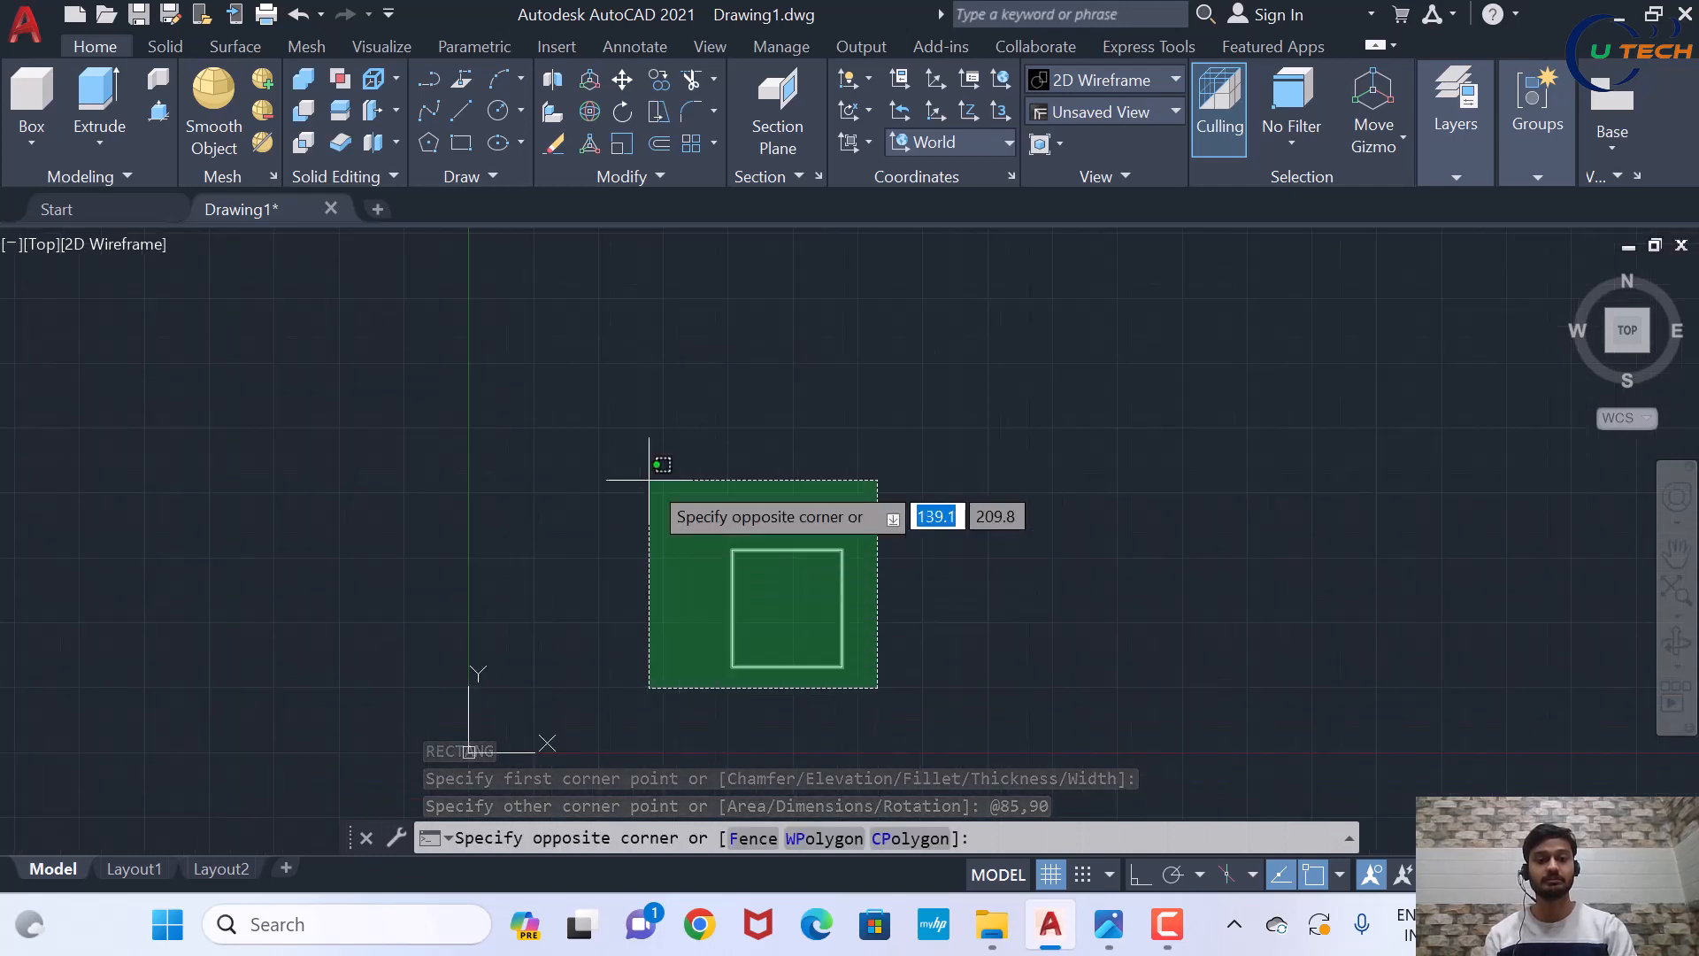
left_click(649, 480)
key("Delete")
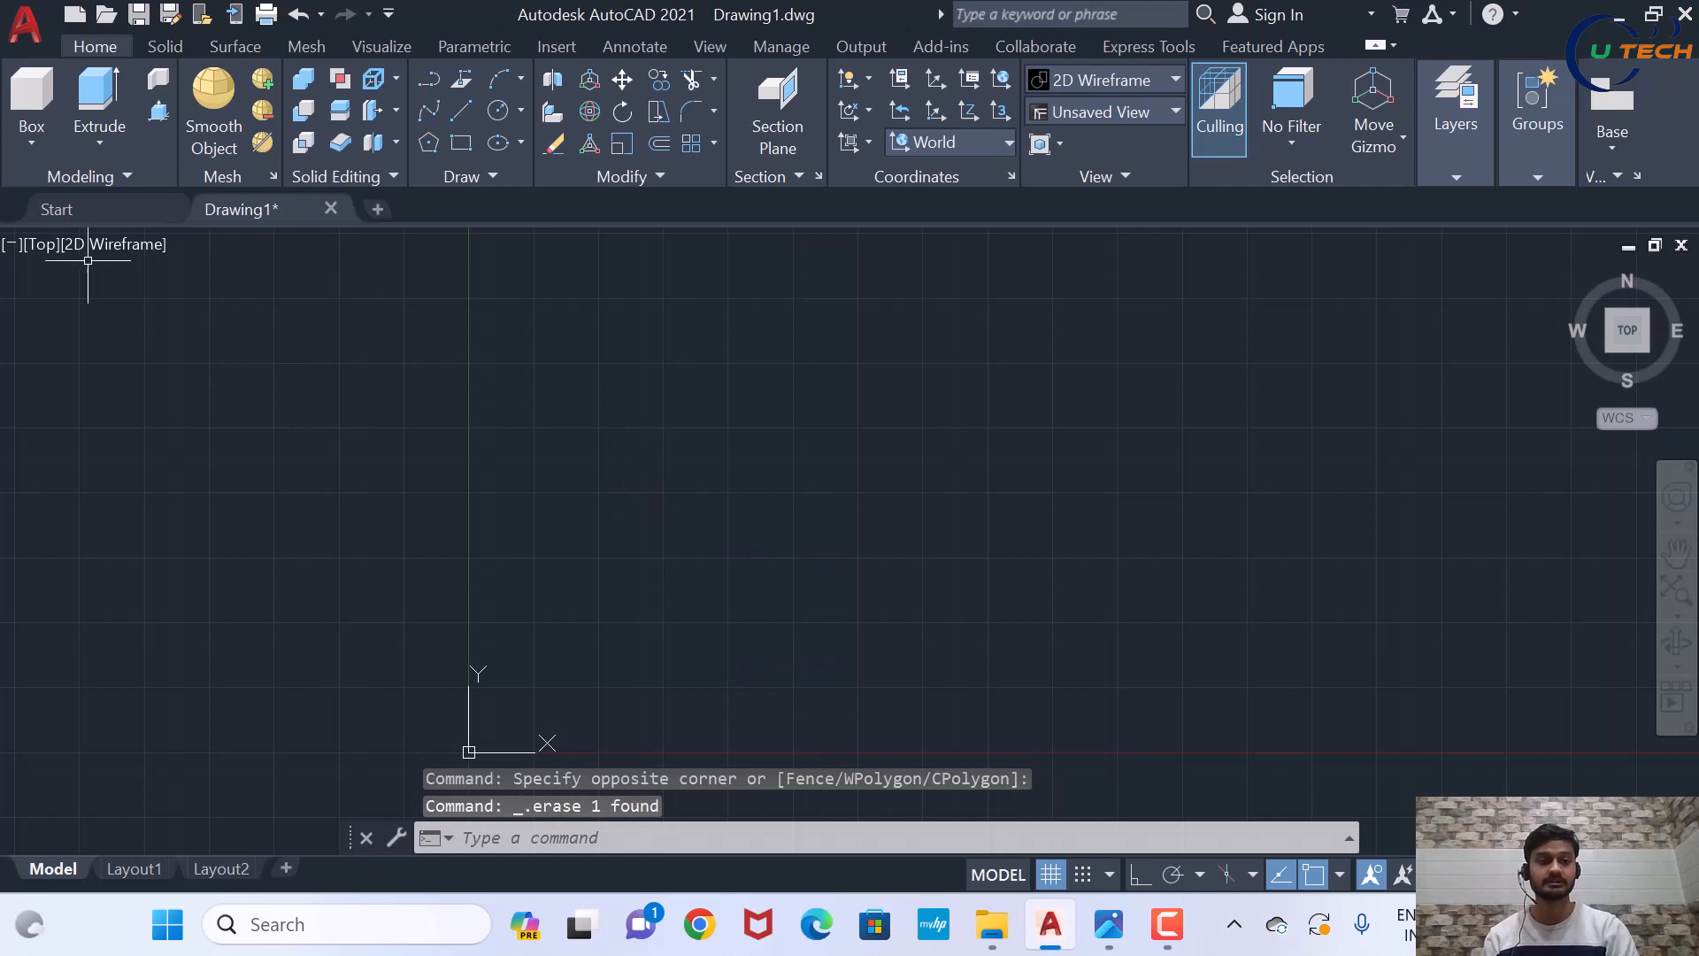
Change the viewport to the Front view
left_click(39, 245)
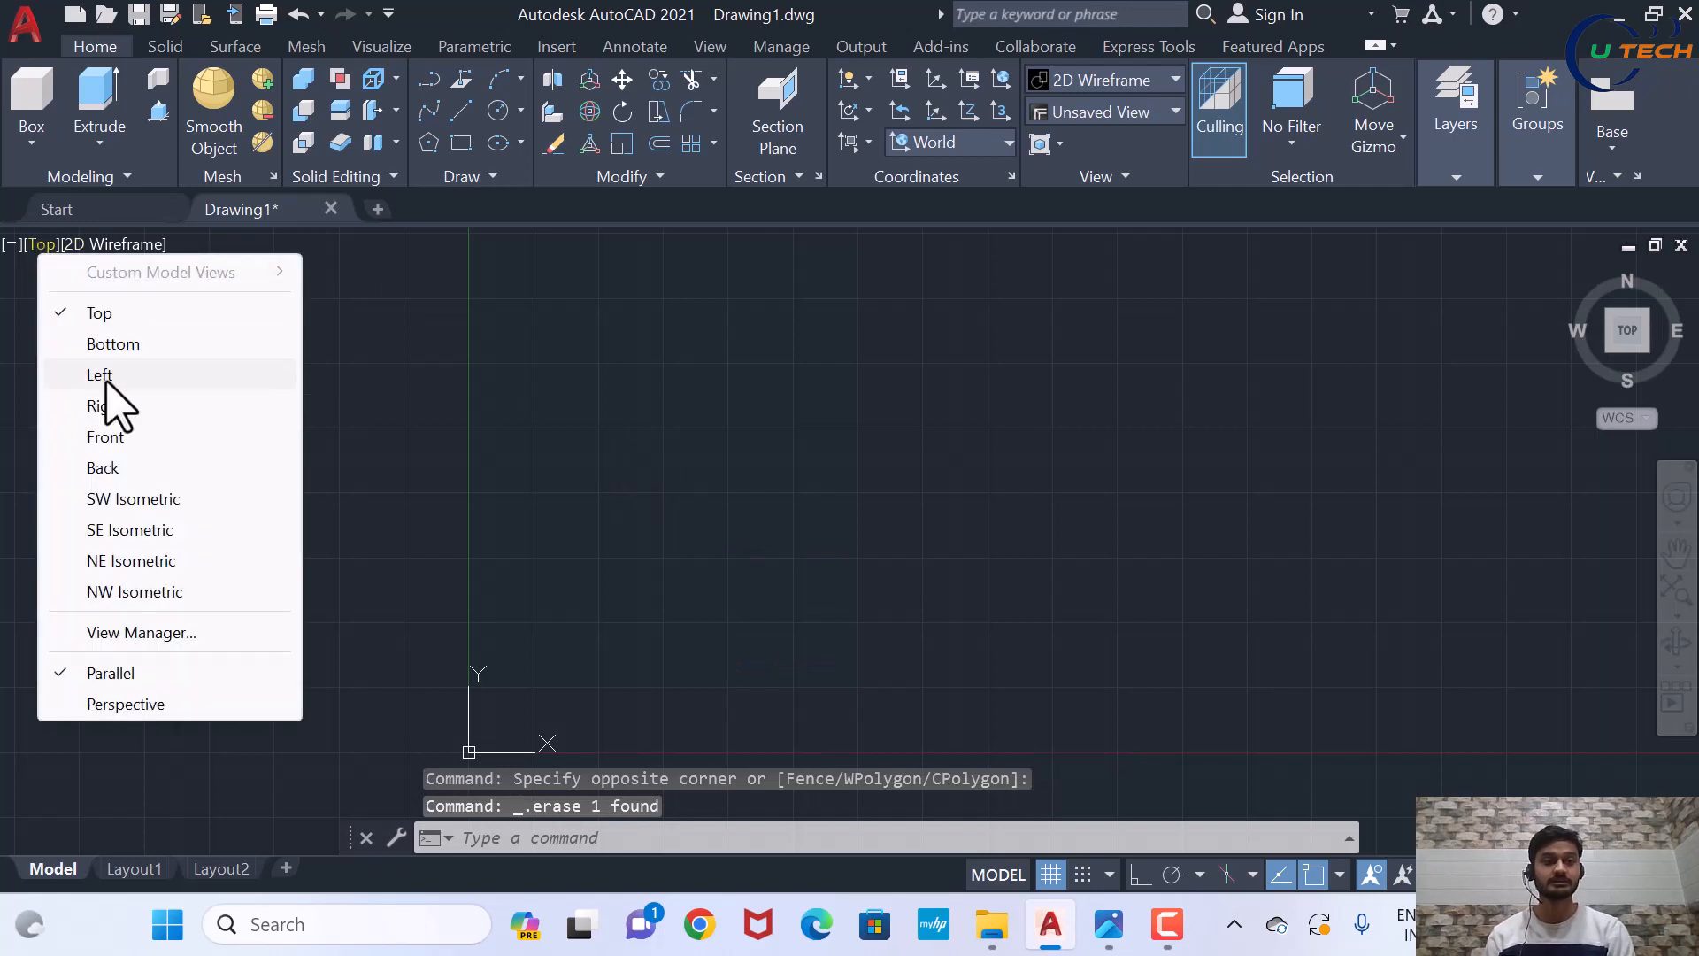
left_click(146, 440)
scroll(176, 429, "down", 6)
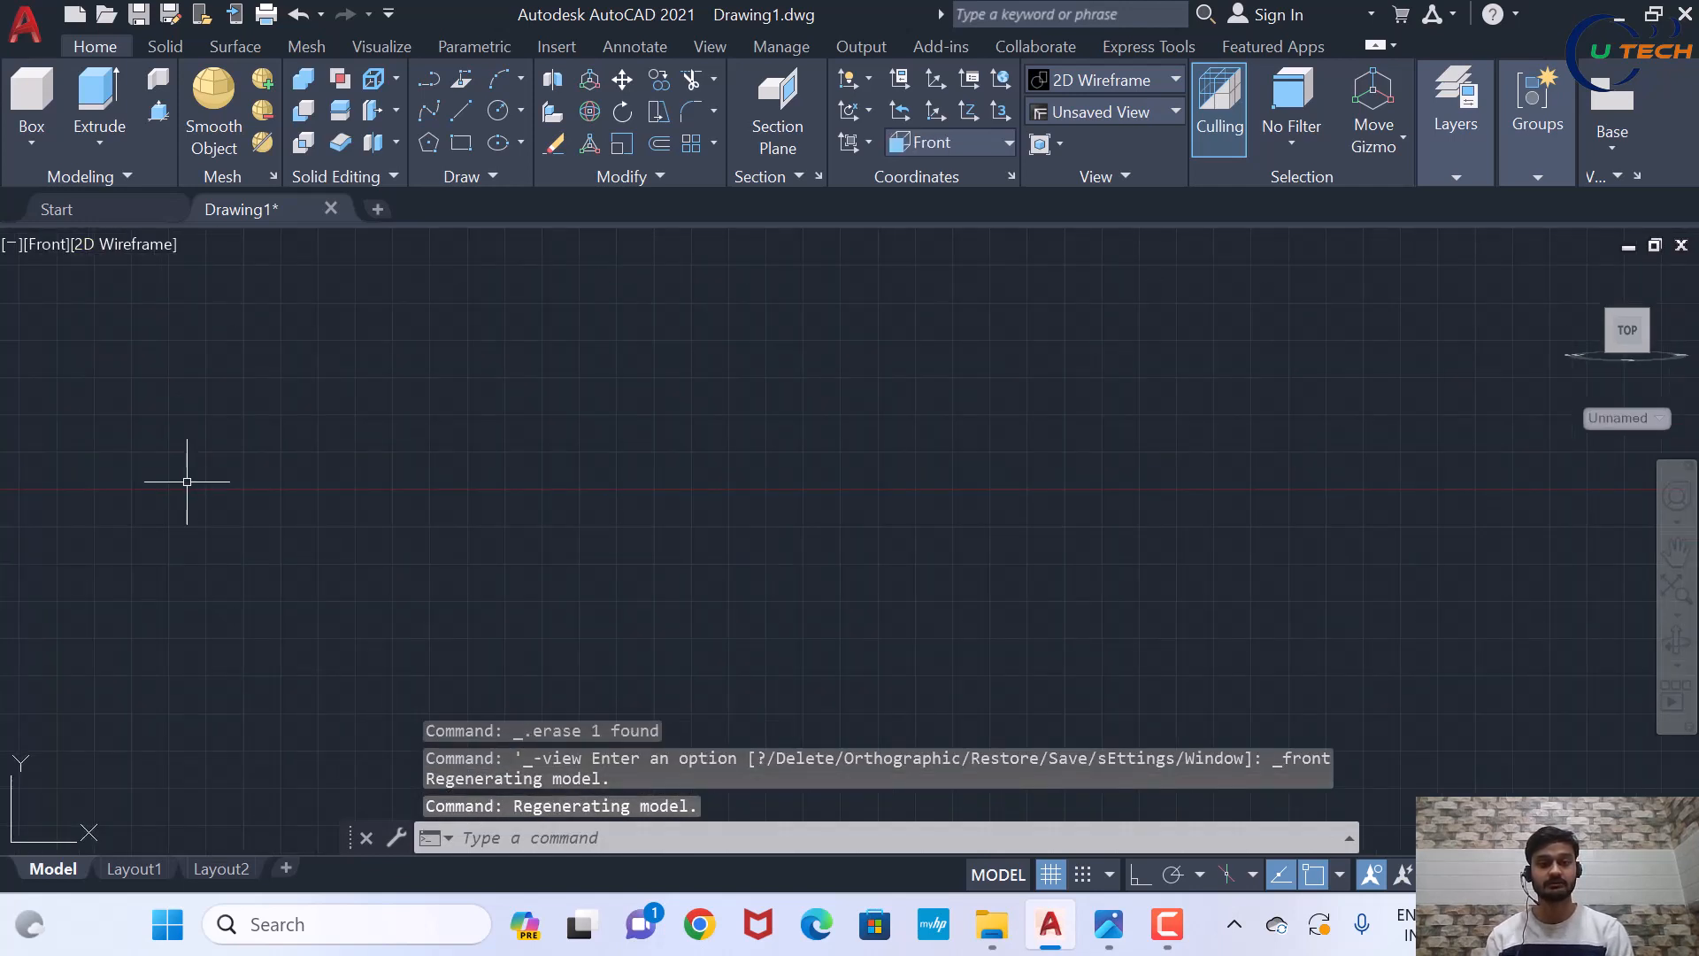
scroll(312, 440, "up", 2)
scroll(426, 457, "down", 2)
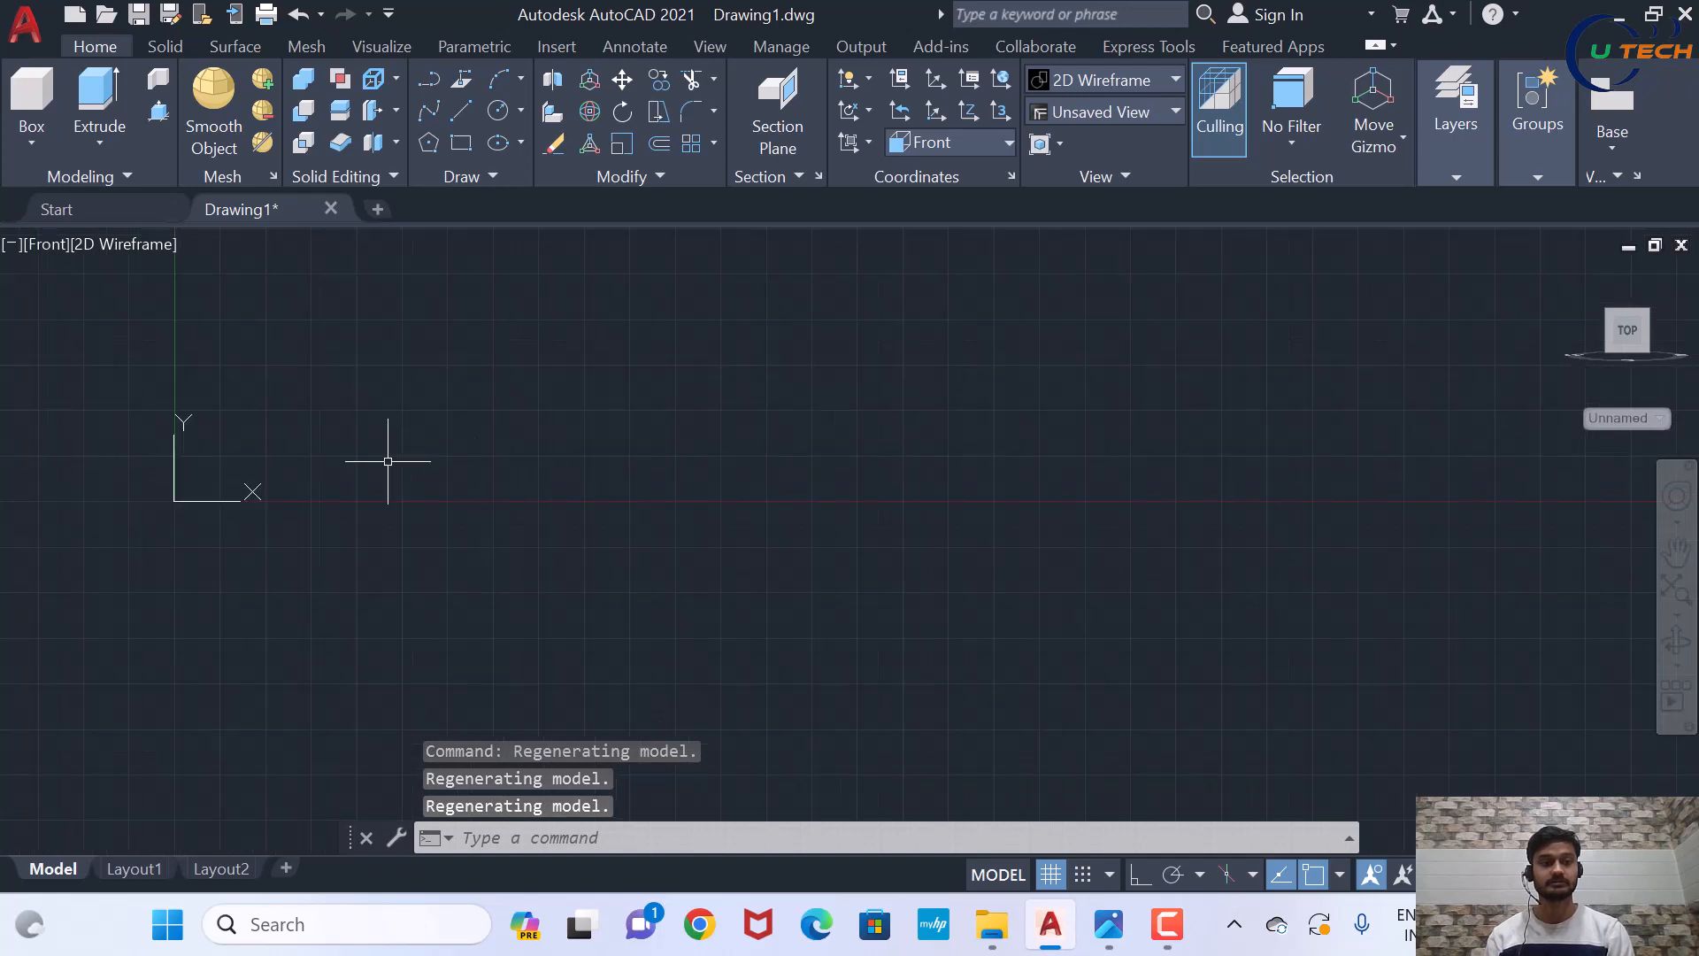
scroll(236, 357, "up", 2)
scroll(464, 438, "down", 2)
scroll(240, 350, "up", 2)
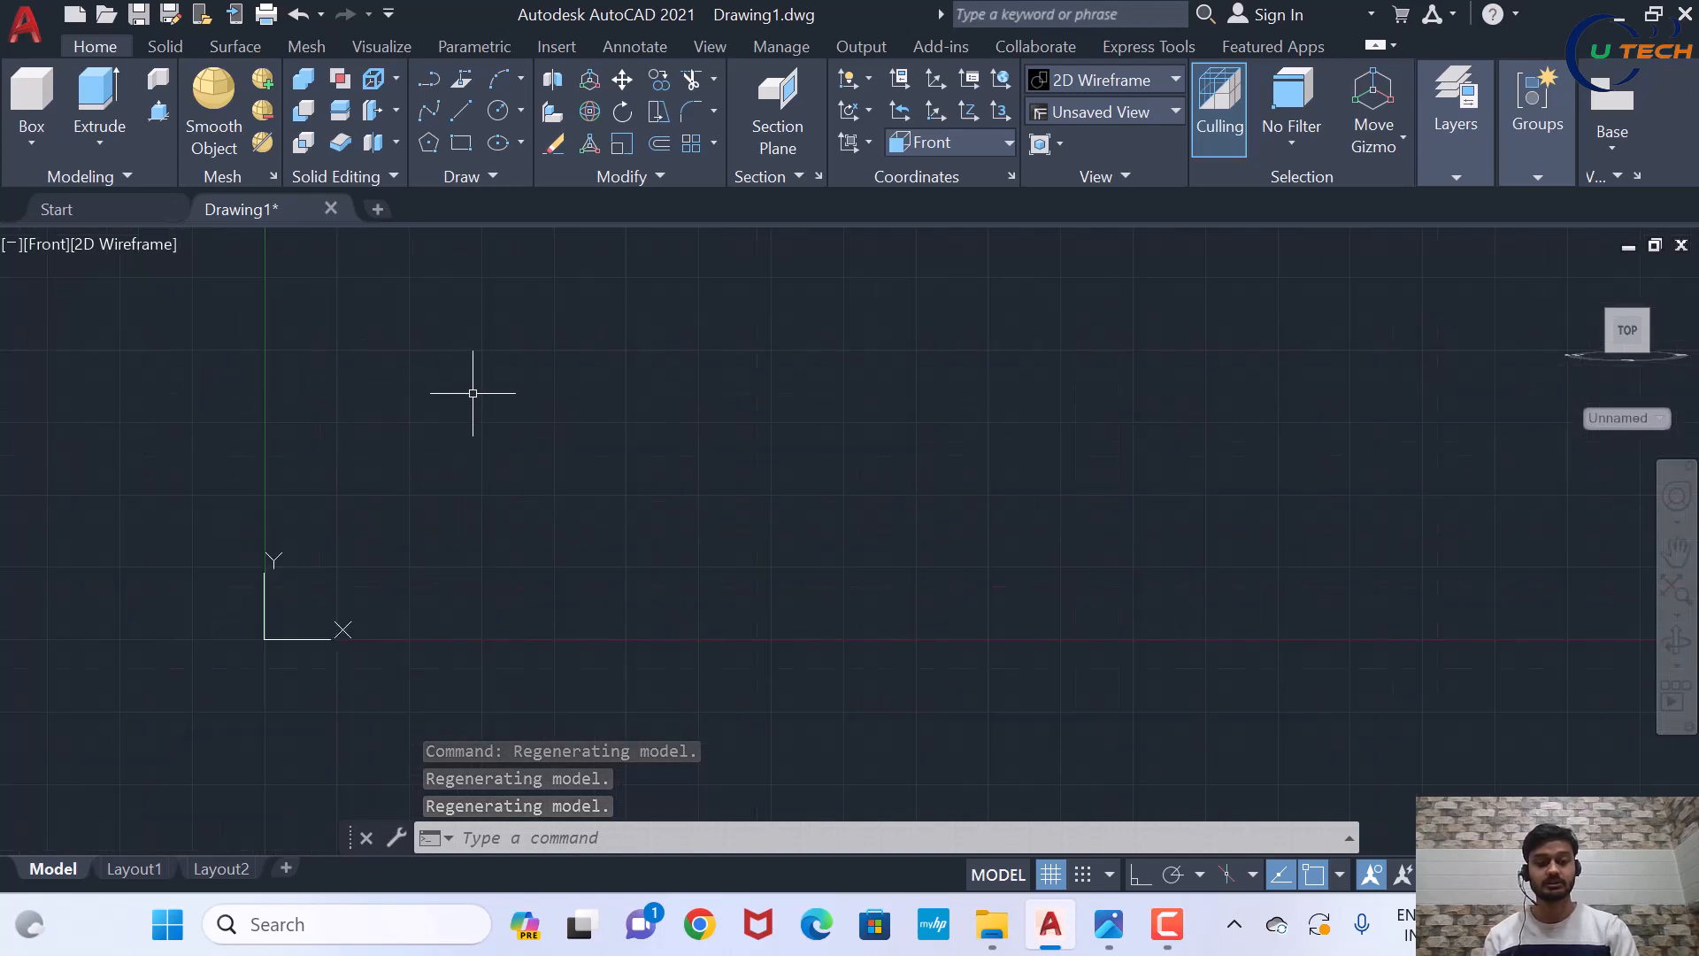
Draw a rectangle 85 wide and 90 high in the front view for the piston's outline
type("rec")
key("Return")
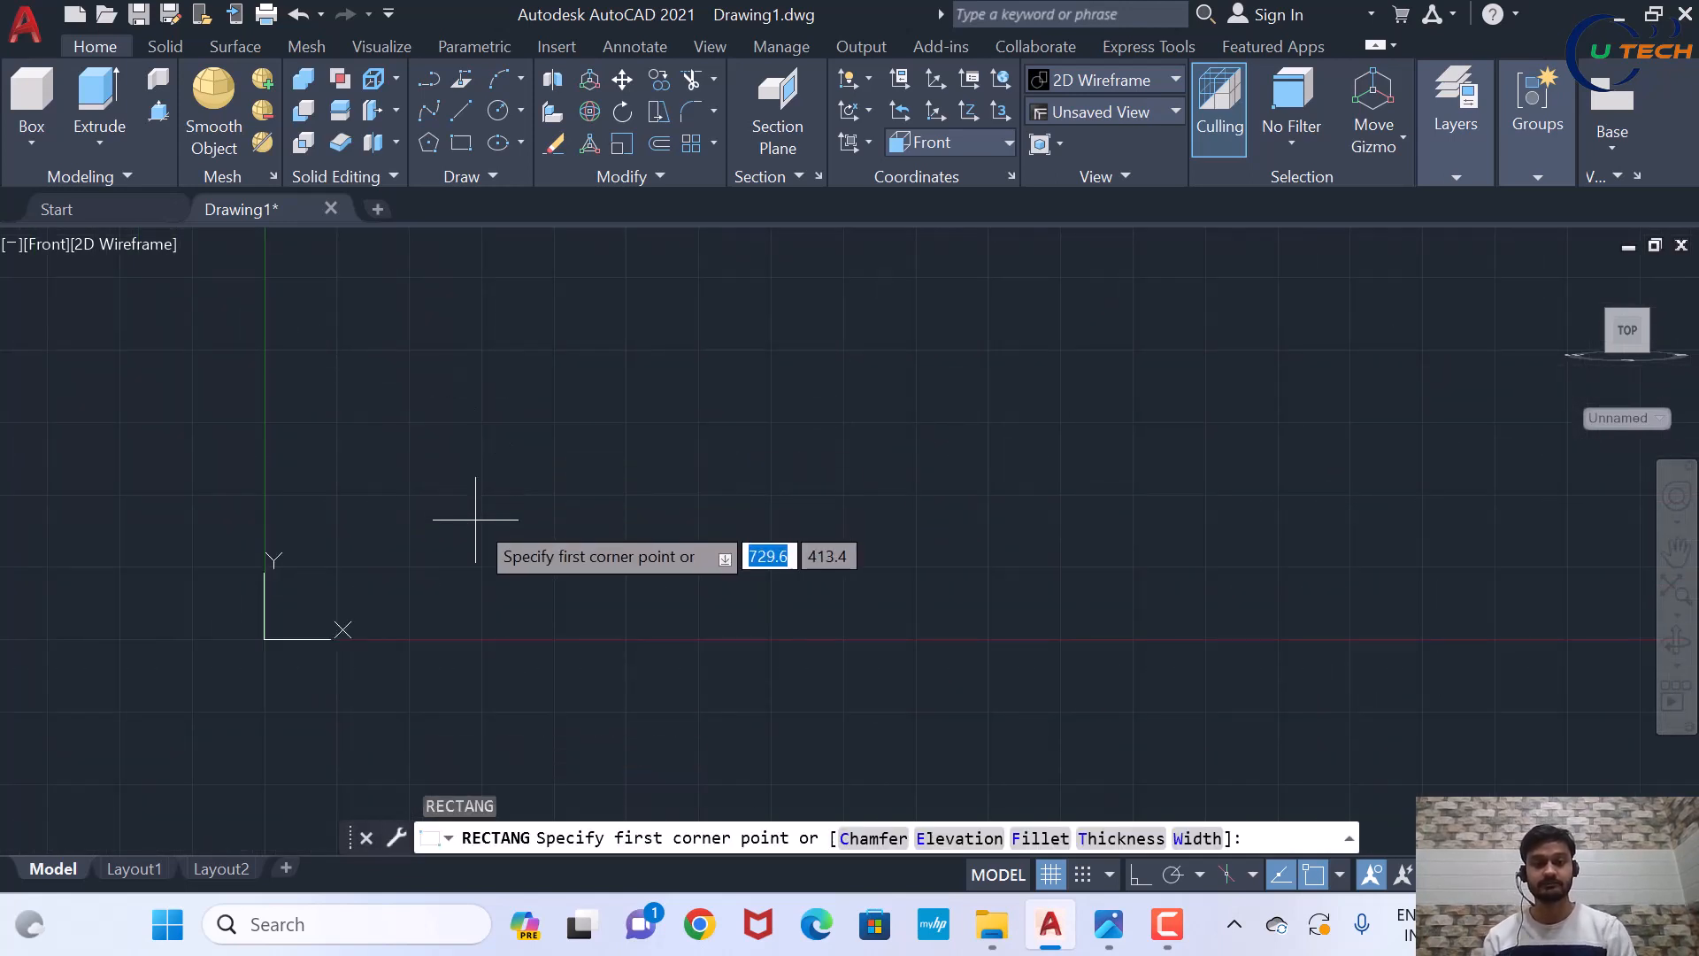
left_click(409, 574)
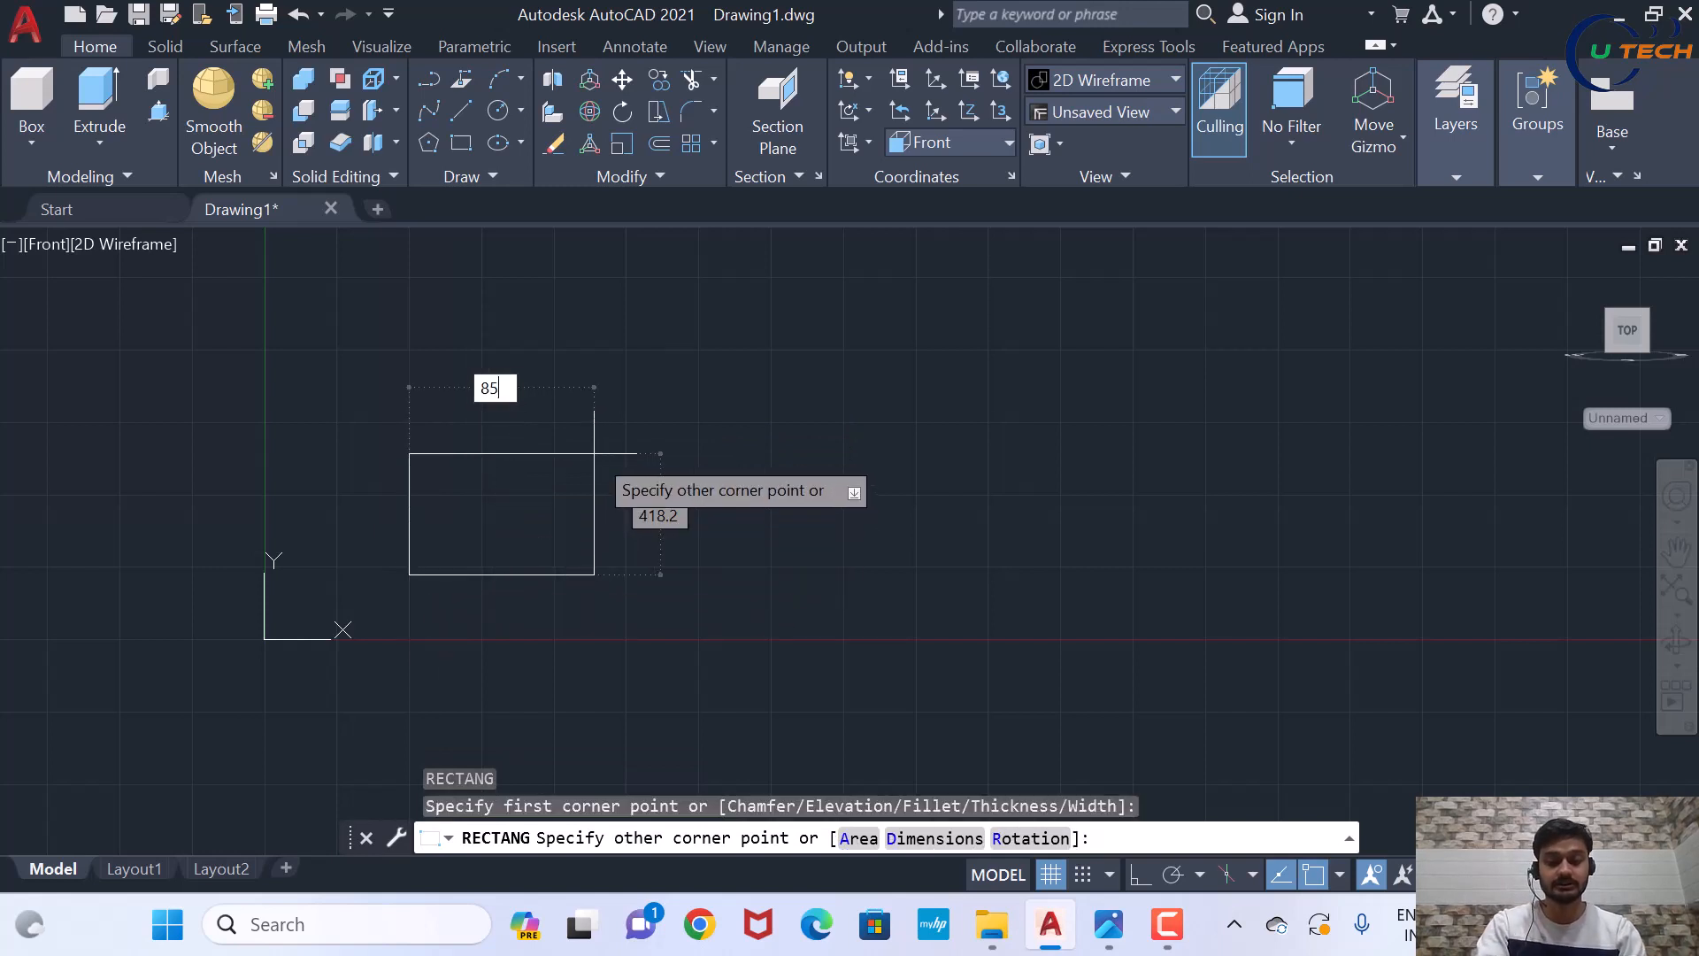
type("85")
key("Tab")
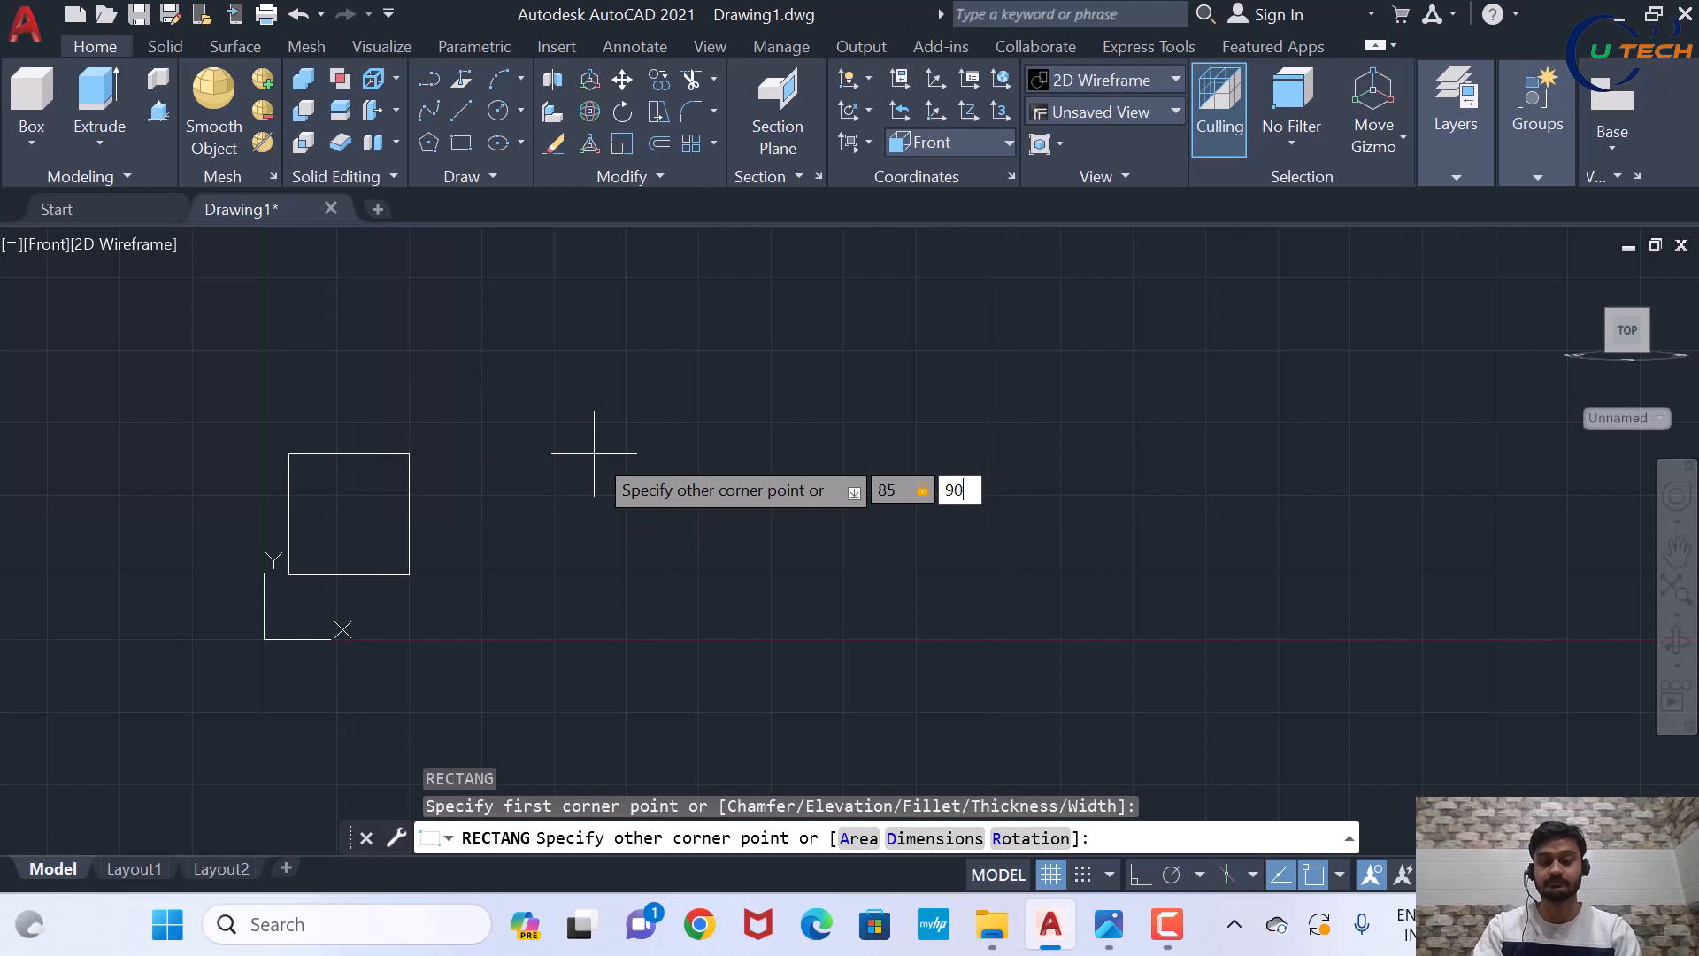
key("Return")
scroll(423, 549, "up", 10)
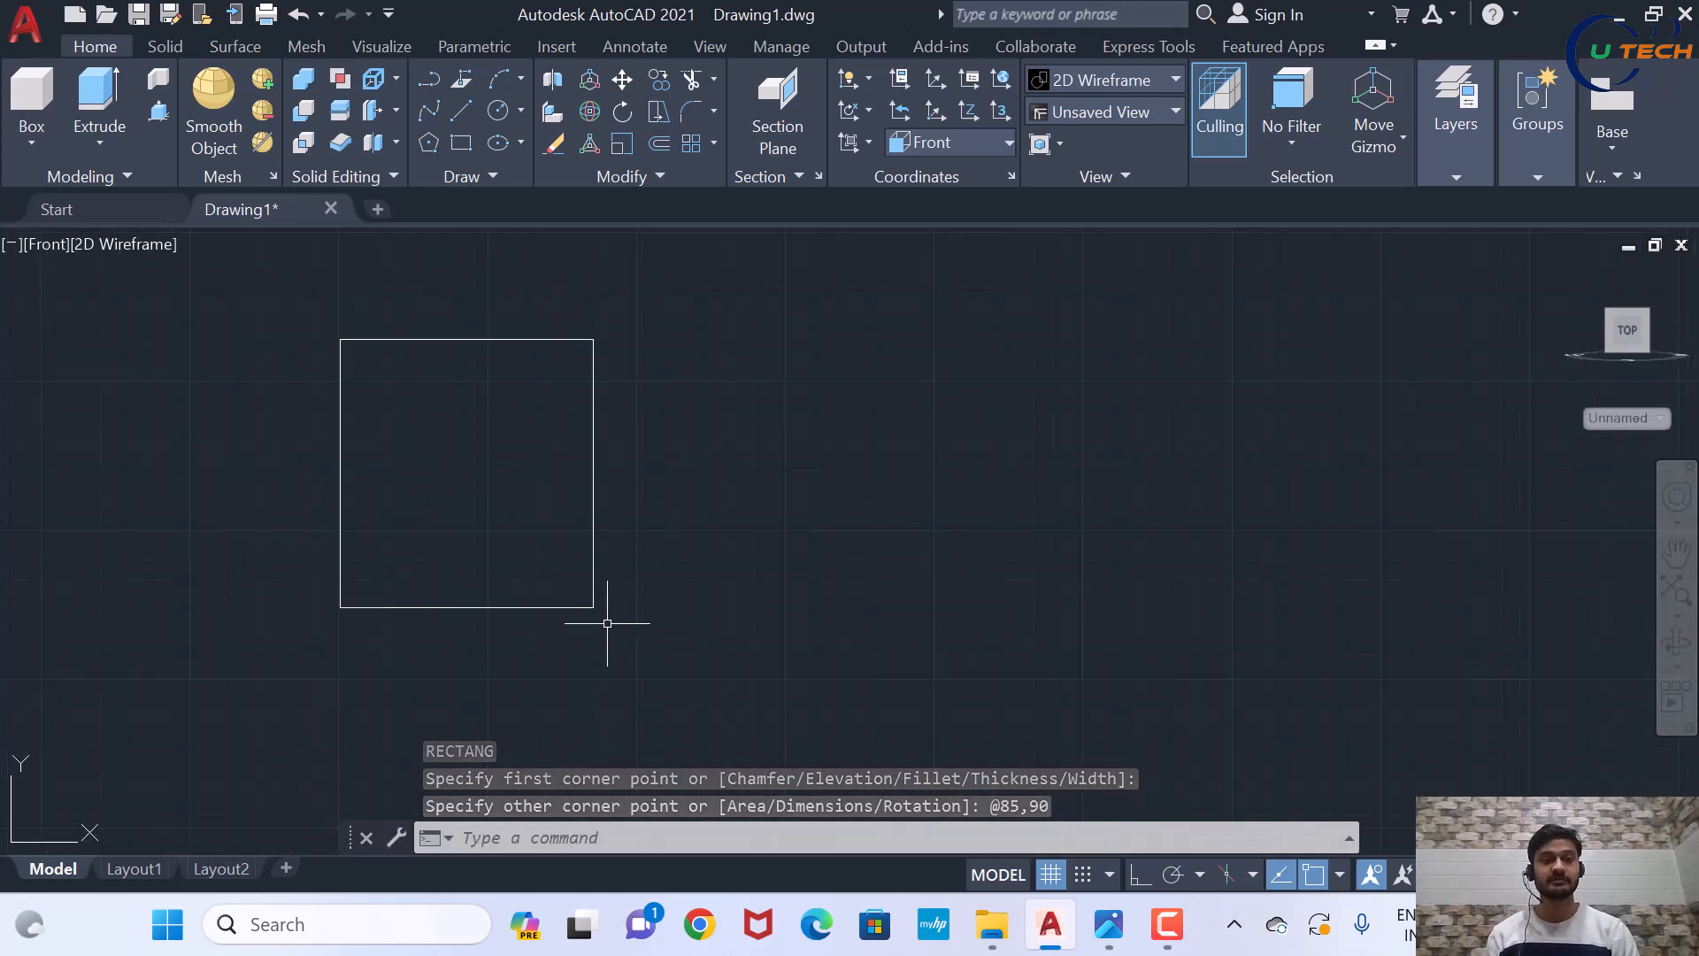
Draw a vertical centre line from the midpoint of the rectangle's top edge to the midpoint of its bottom edge
type("l")
key("Return")
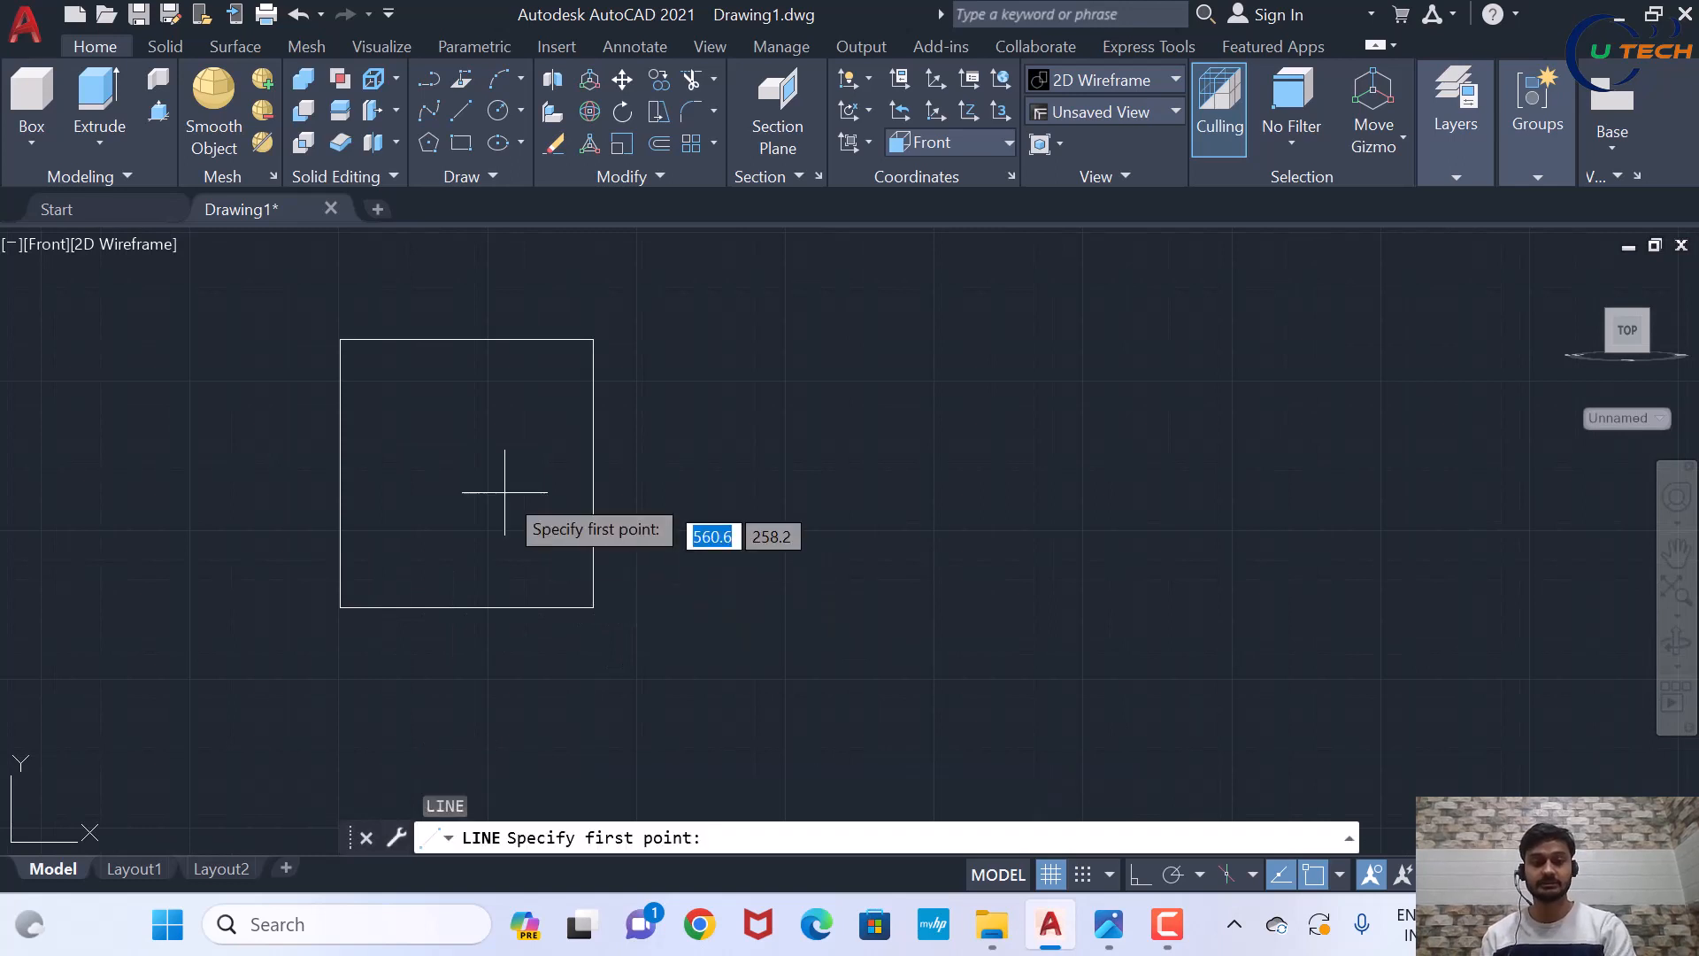
left_click(466, 339)
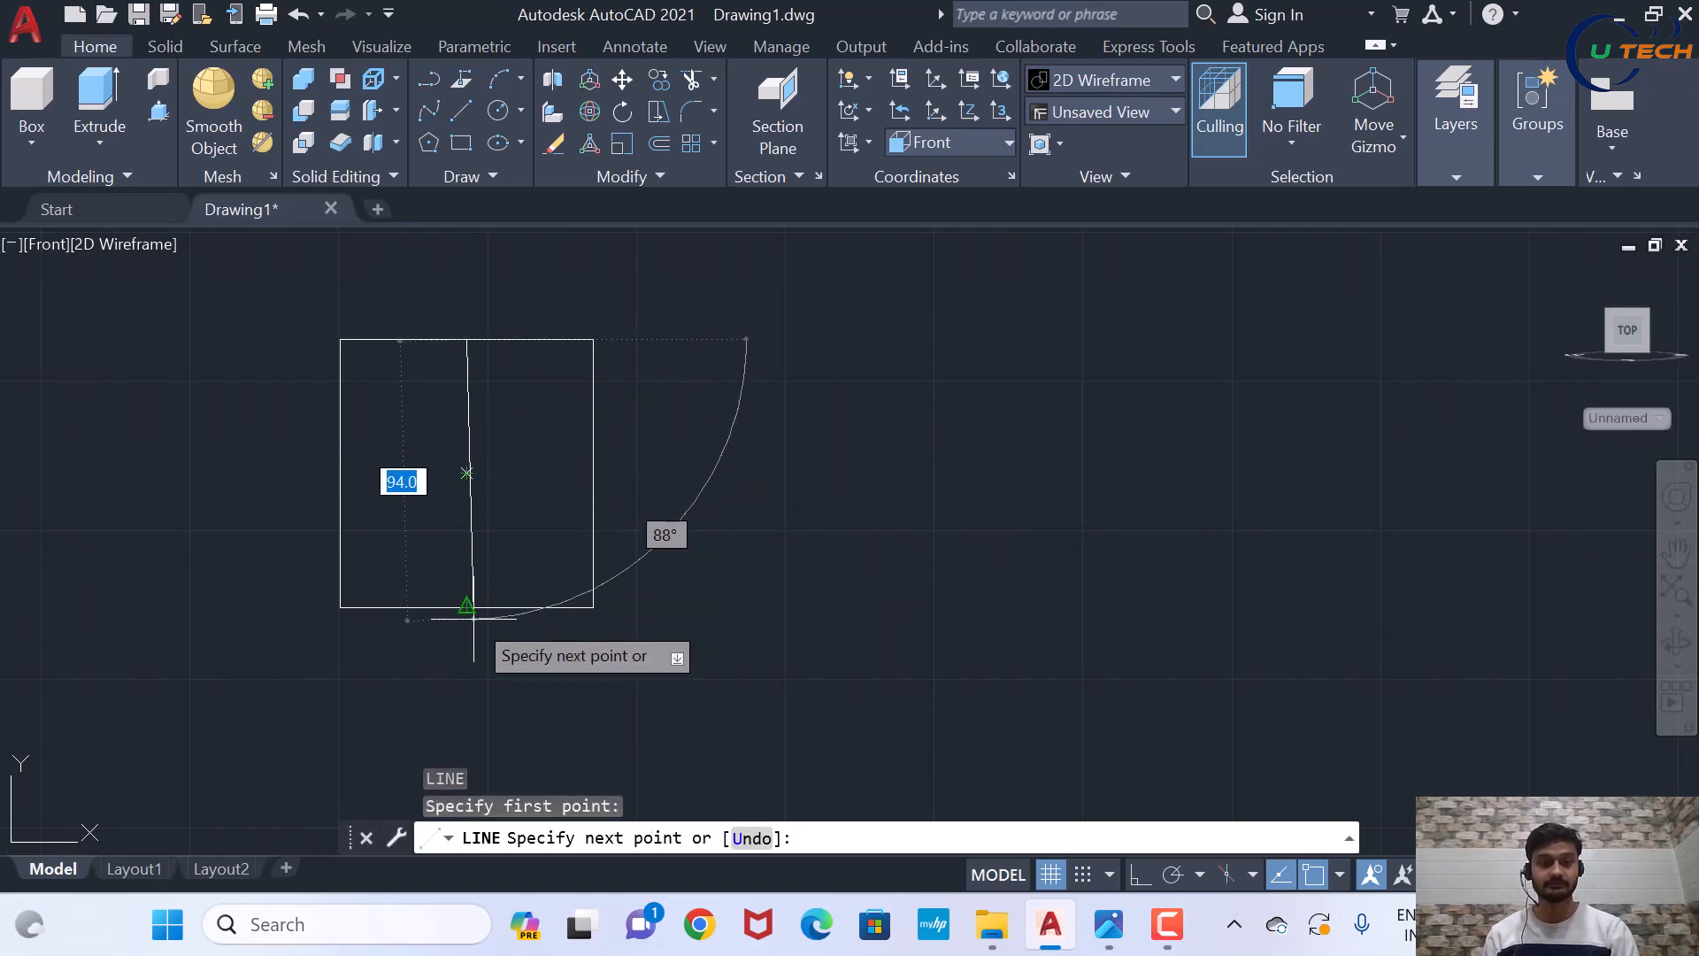
left_click(467, 607)
key("Return")
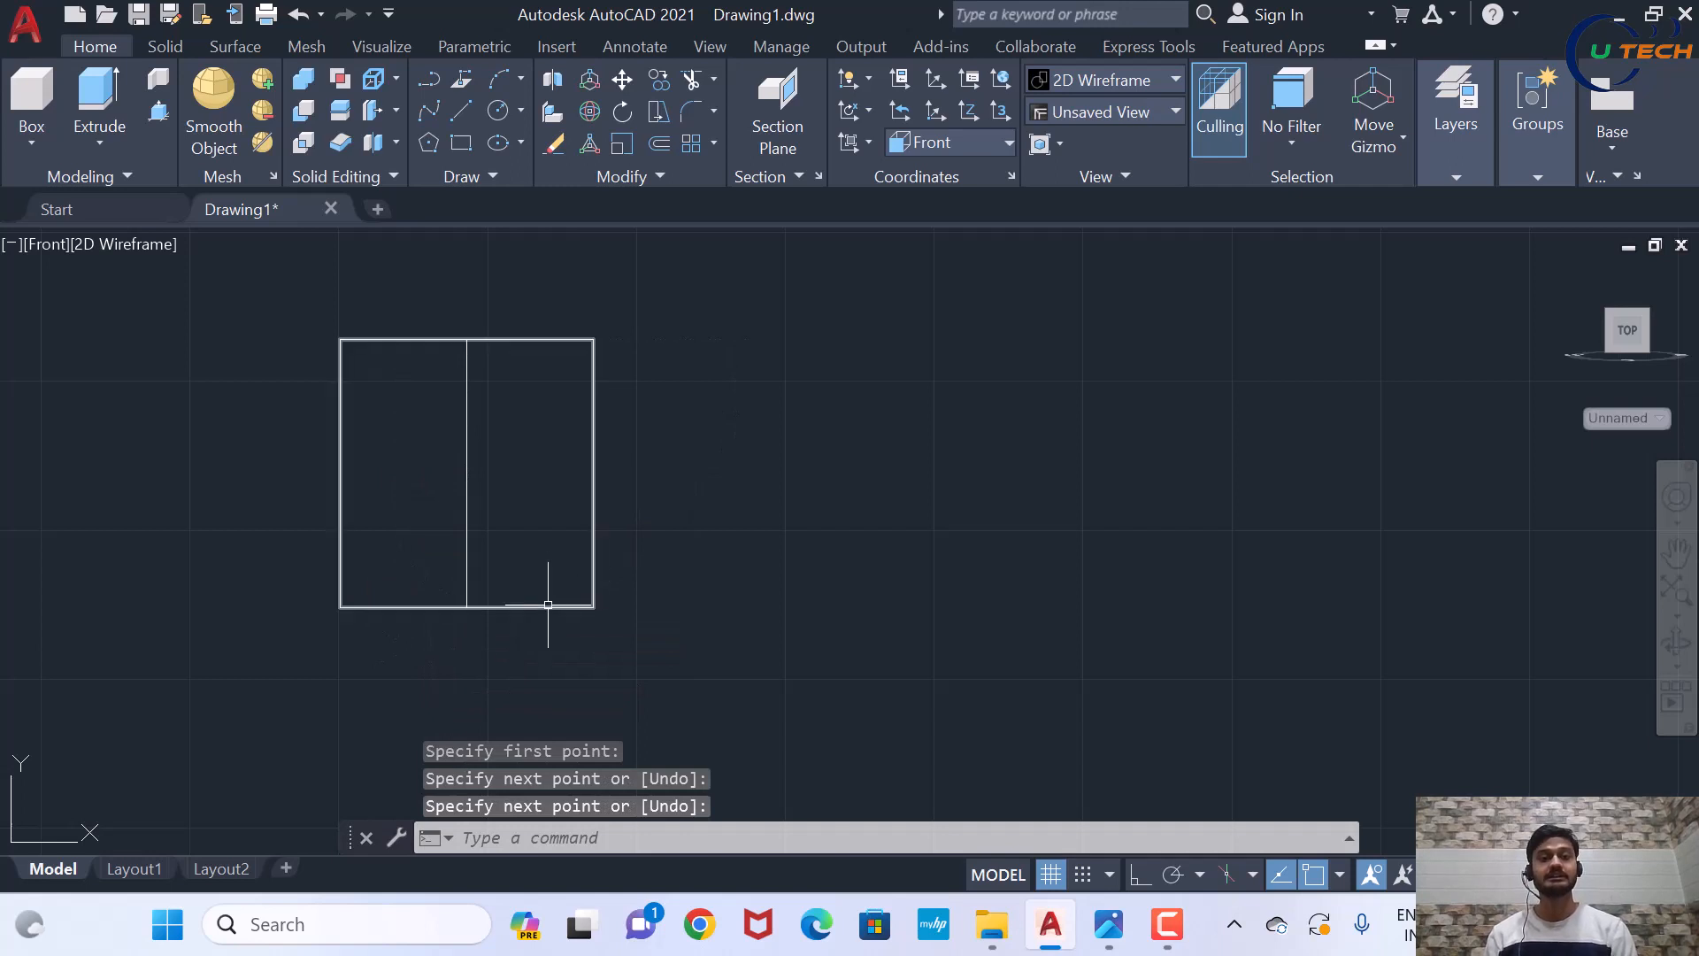
Explode the rectangle into separate lines
type("x")
key("Return")
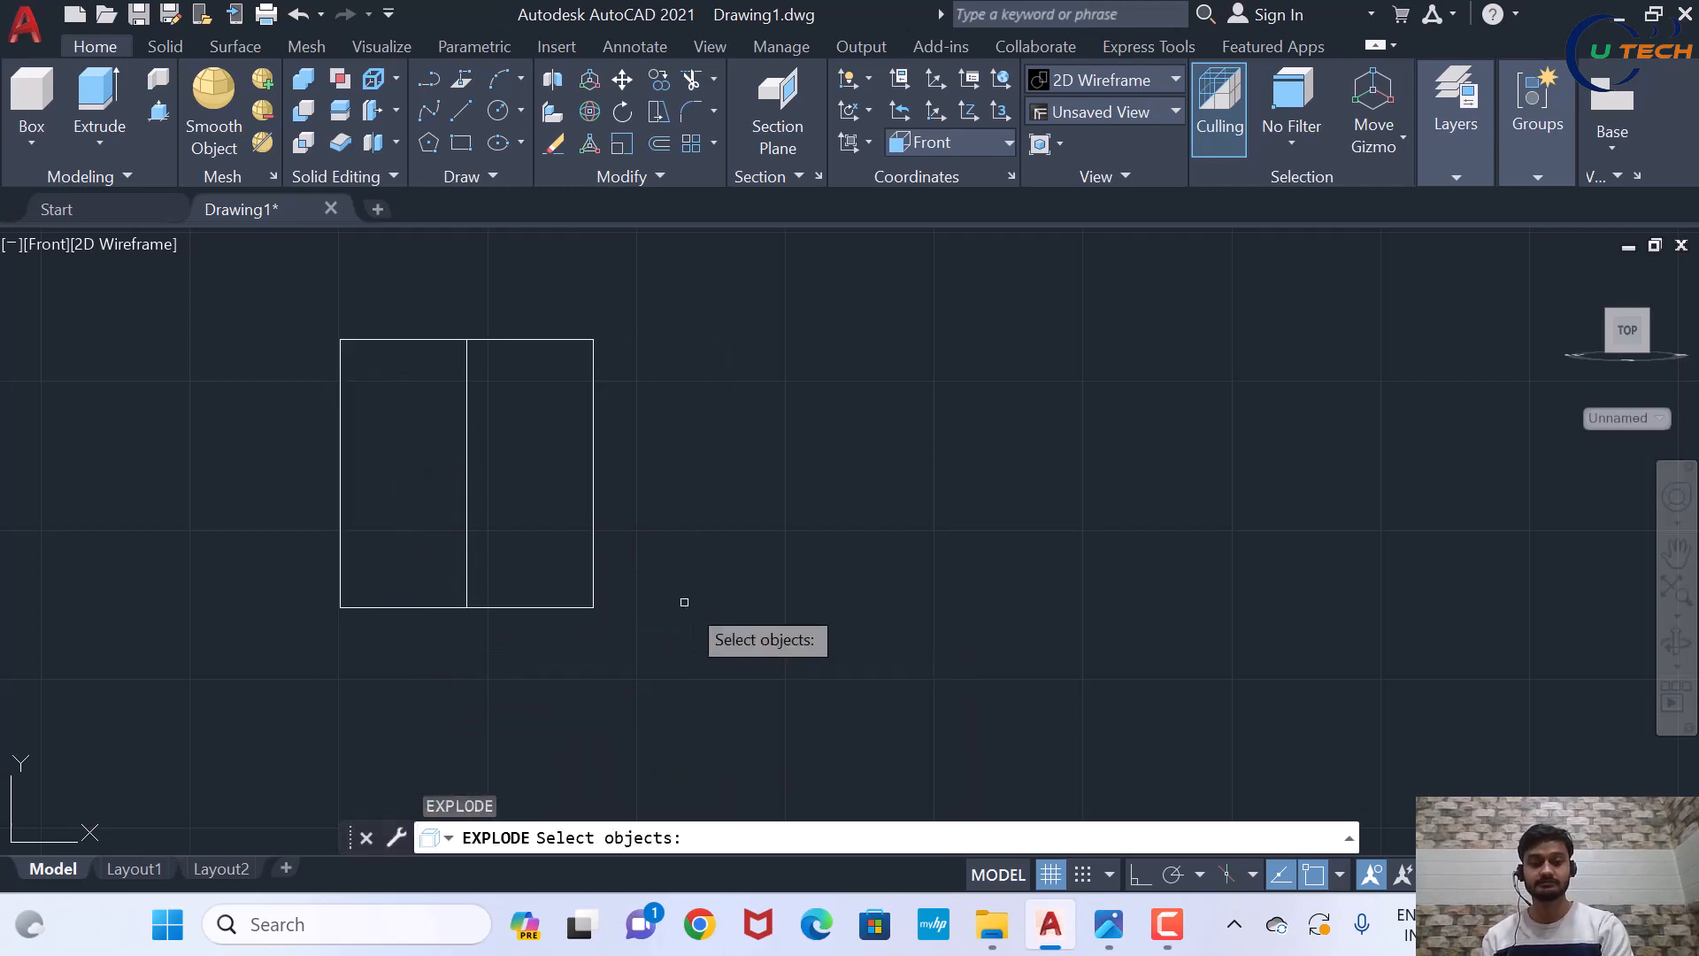
left_click(570, 607)
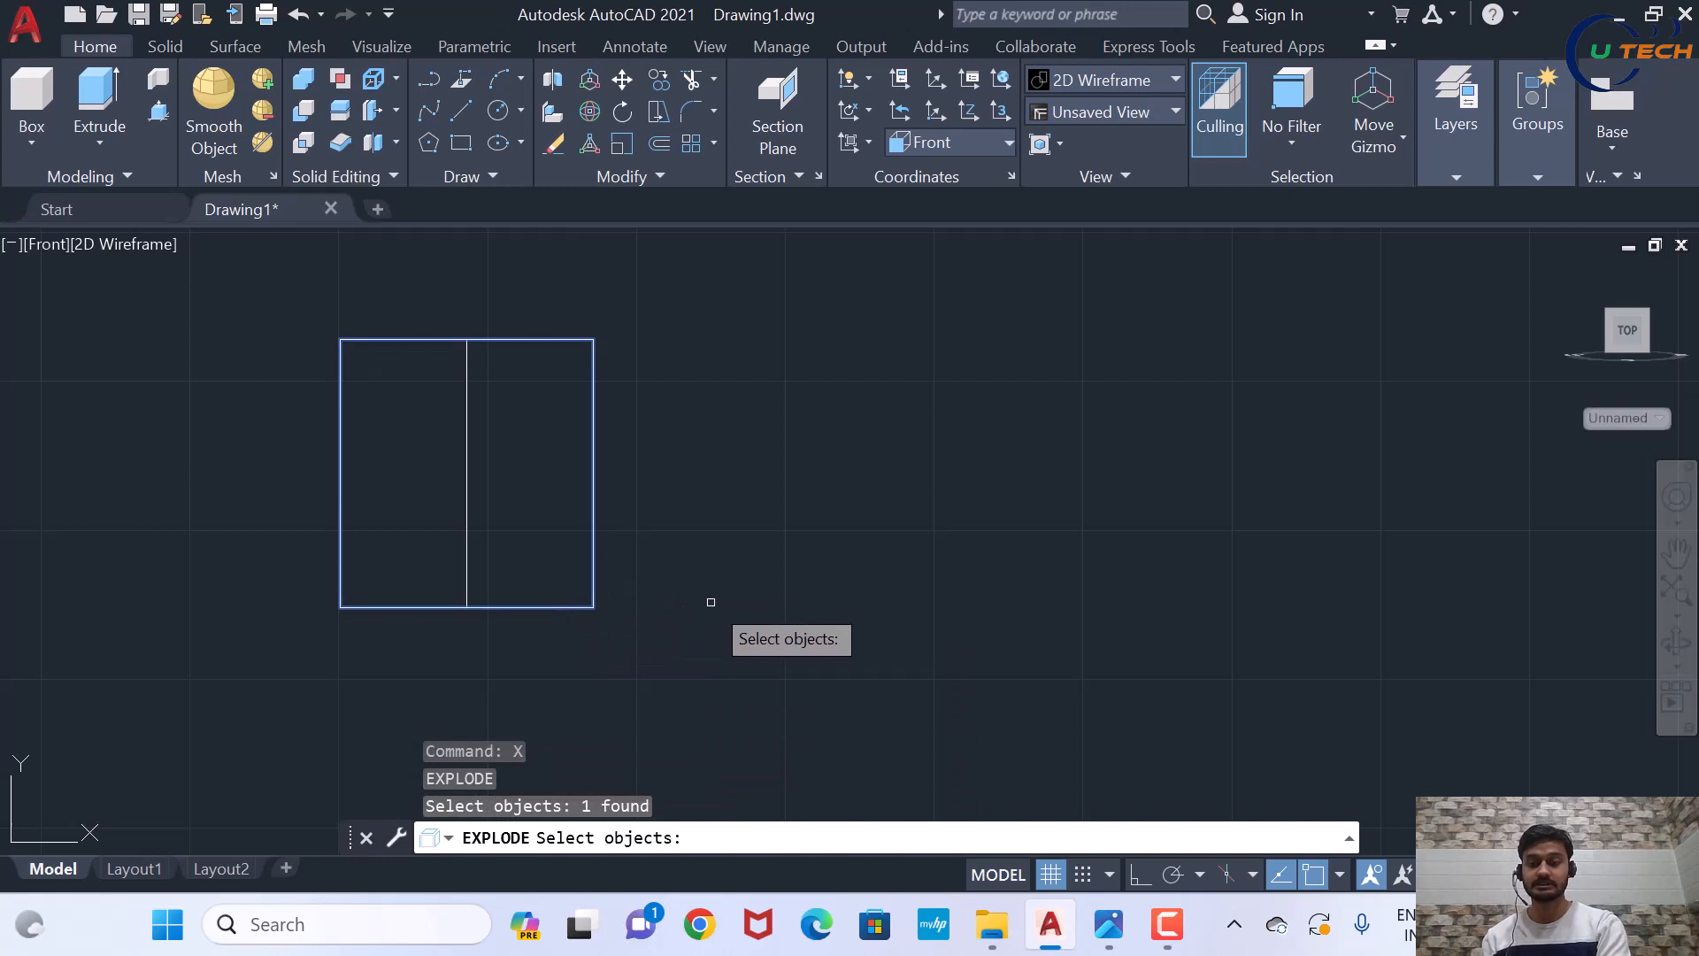
key("Return")
Offset the outline's top edge upward by 5
scroll(483, 425, "up", 2)
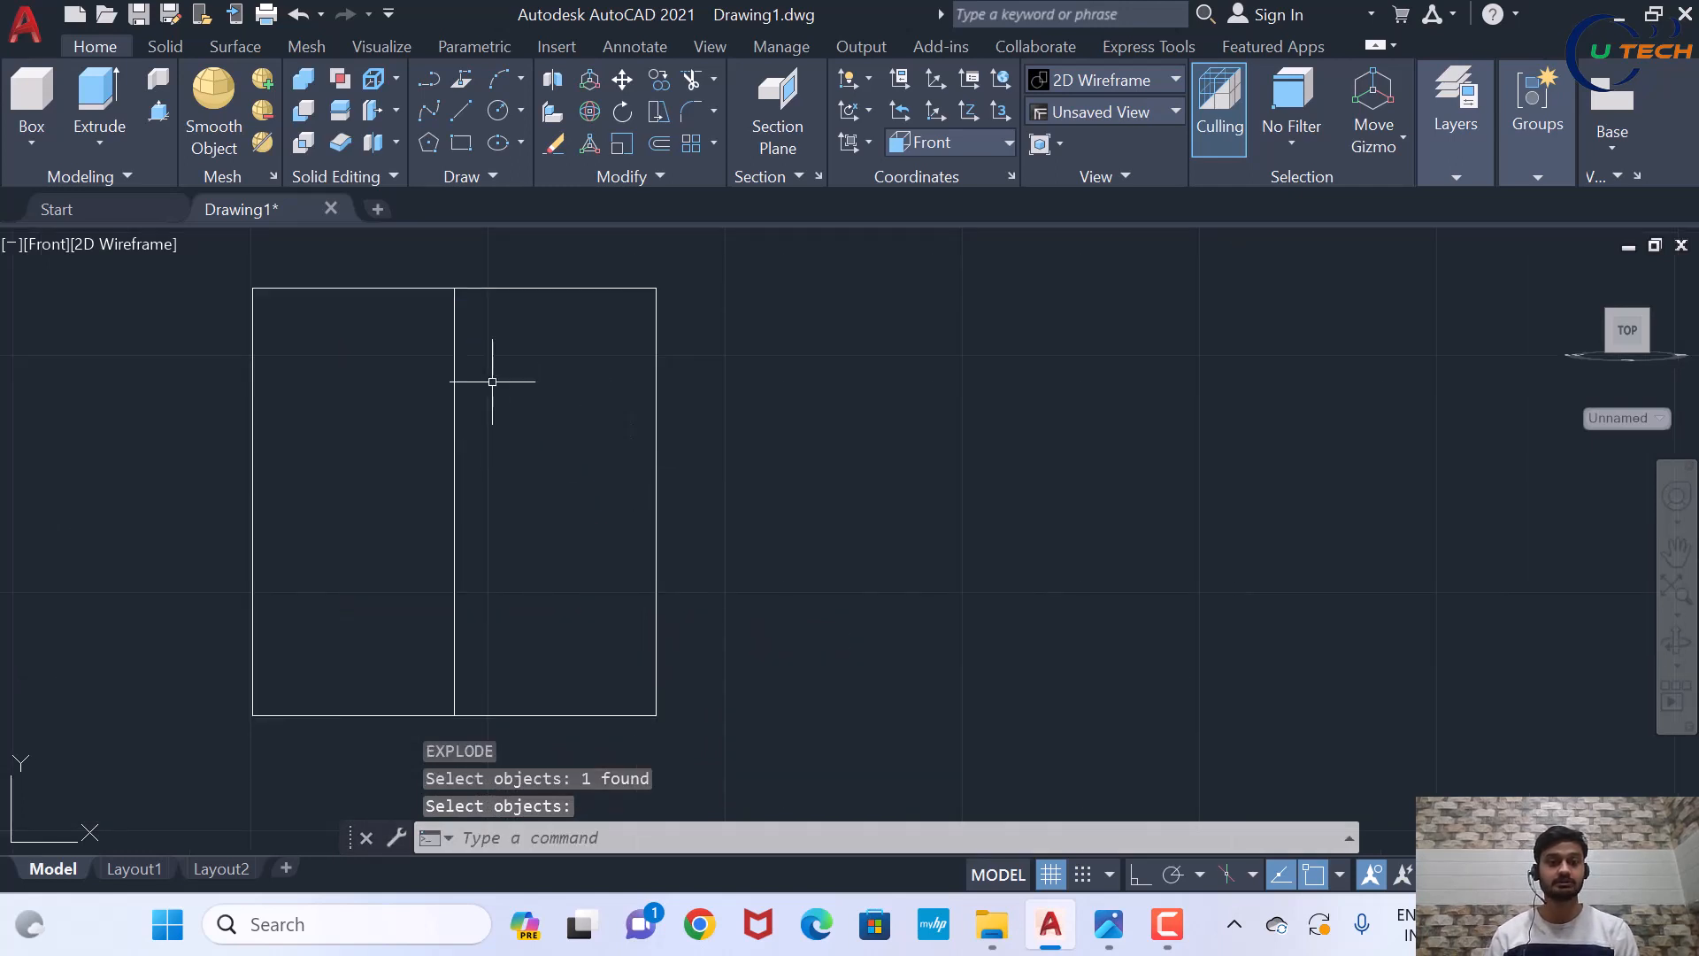
scroll(492, 382, "down", 2)
type("o")
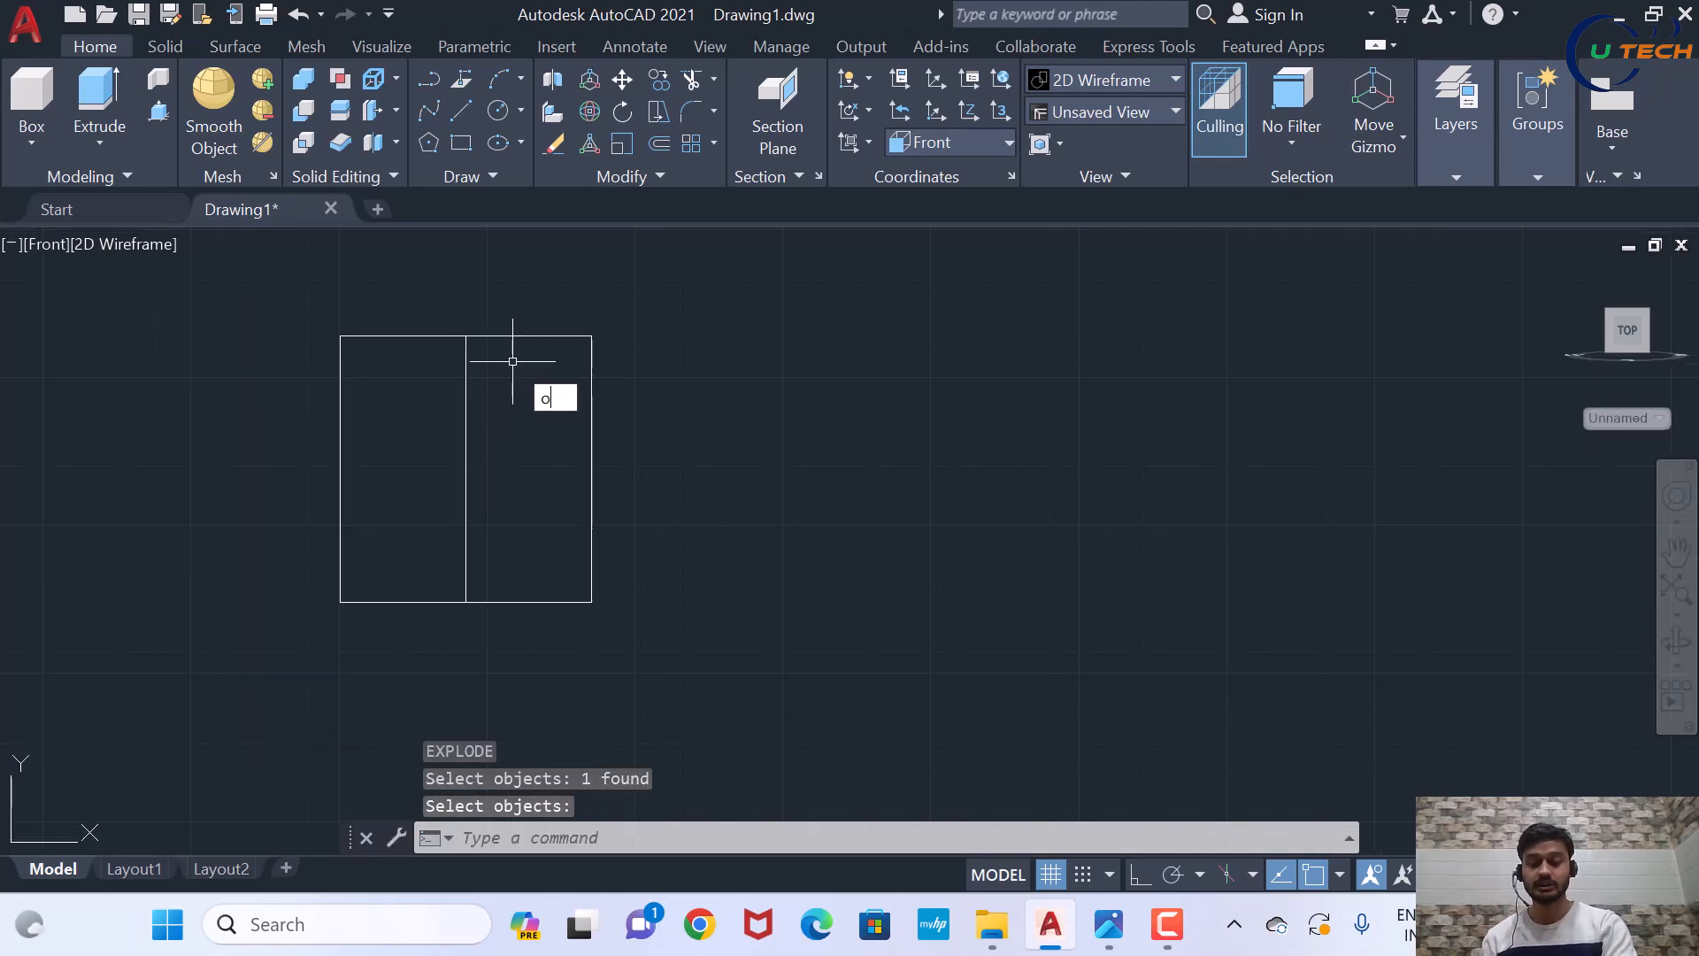
key("Return")
type("5")
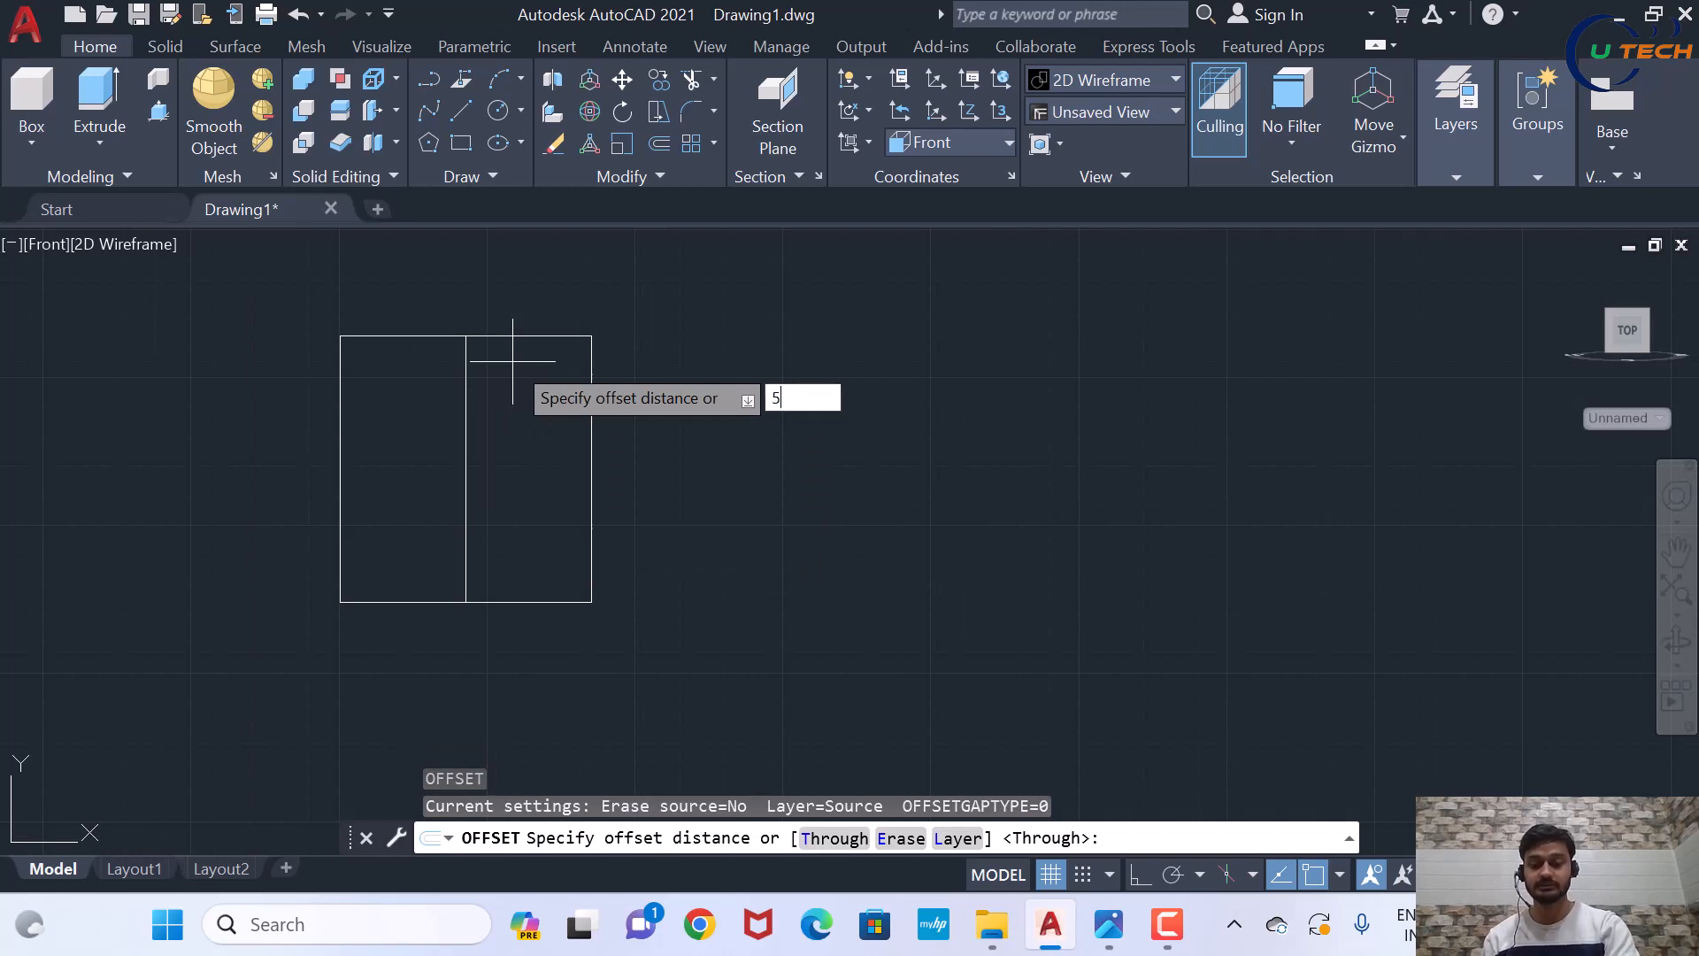
key("Return")
left_click(520, 334)
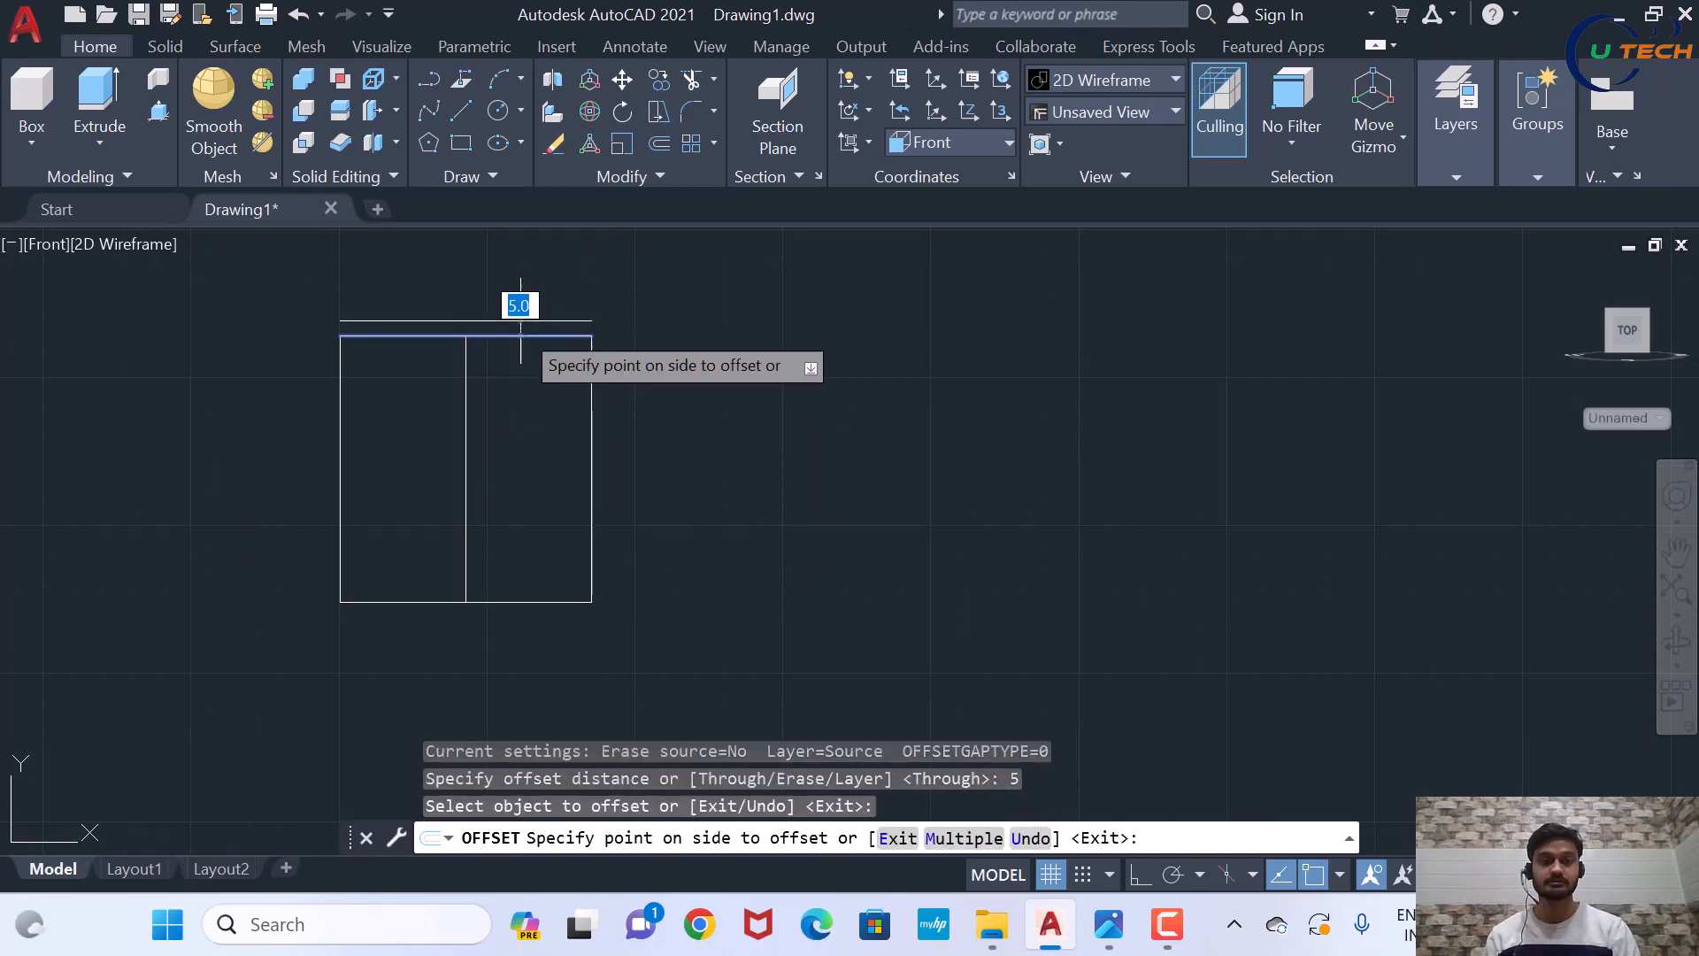
left_click(519, 305)
scroll(560, 369, "up", 2)
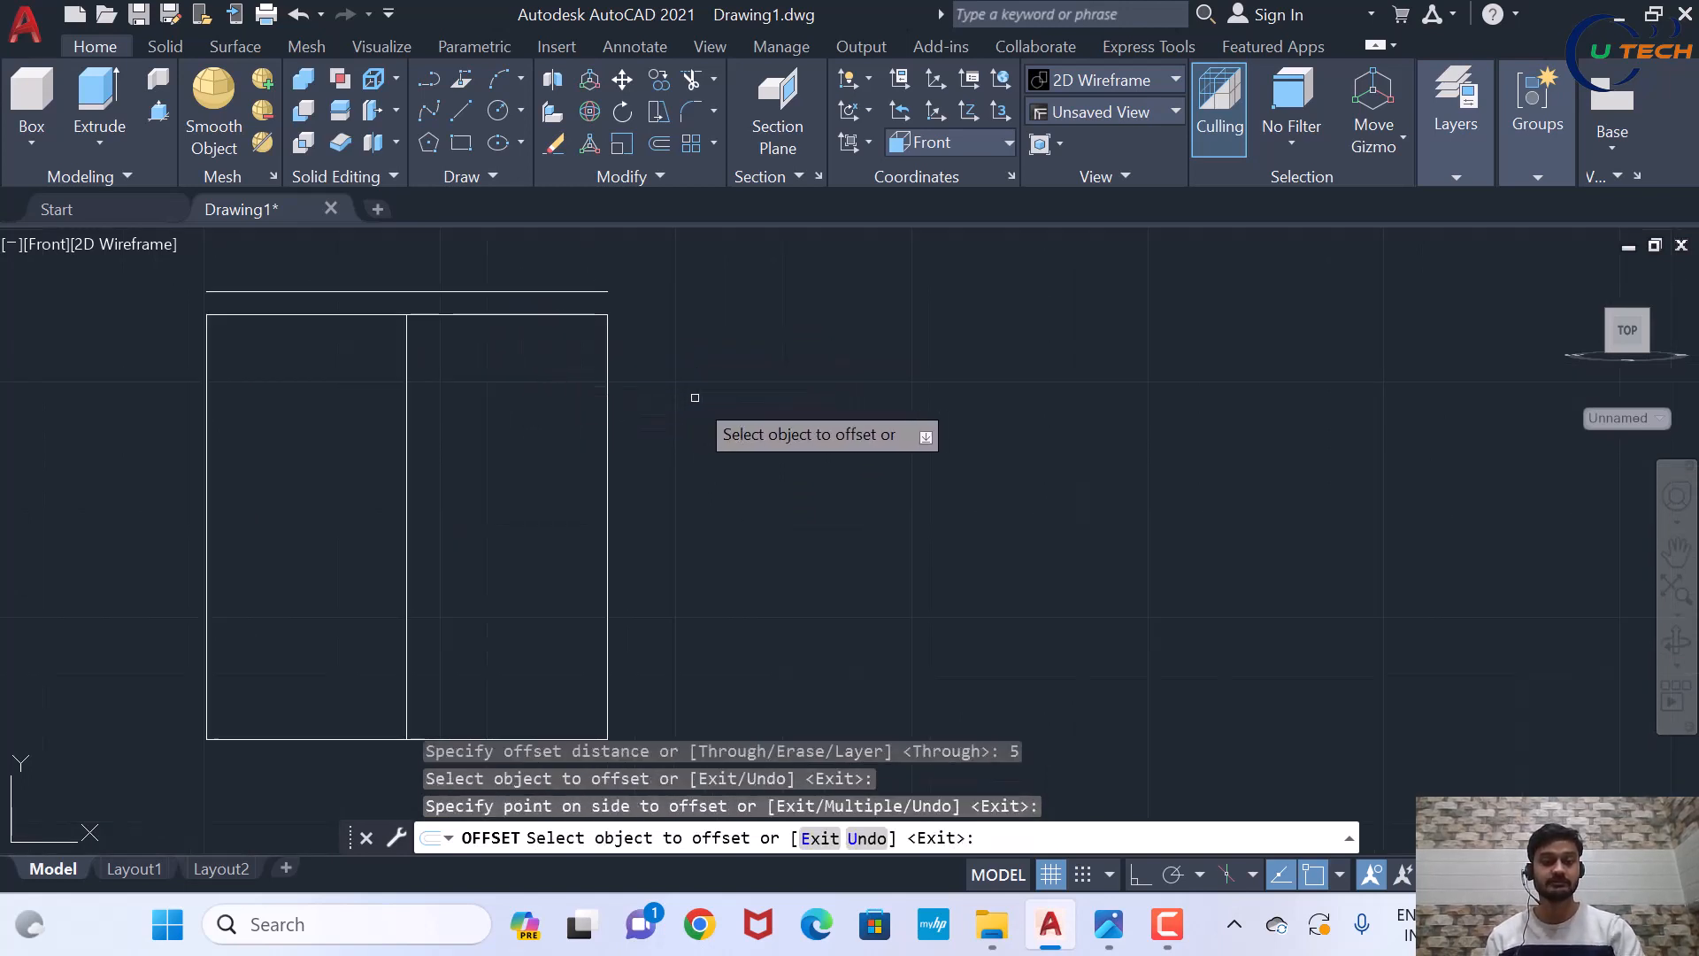
key("Escape")
Offset the outline's bottom edge upward by 10
scroll(596, 326, "down", 2)
scroll(411, 383, "up", 2)
scroll(574, 414, "down", 2)
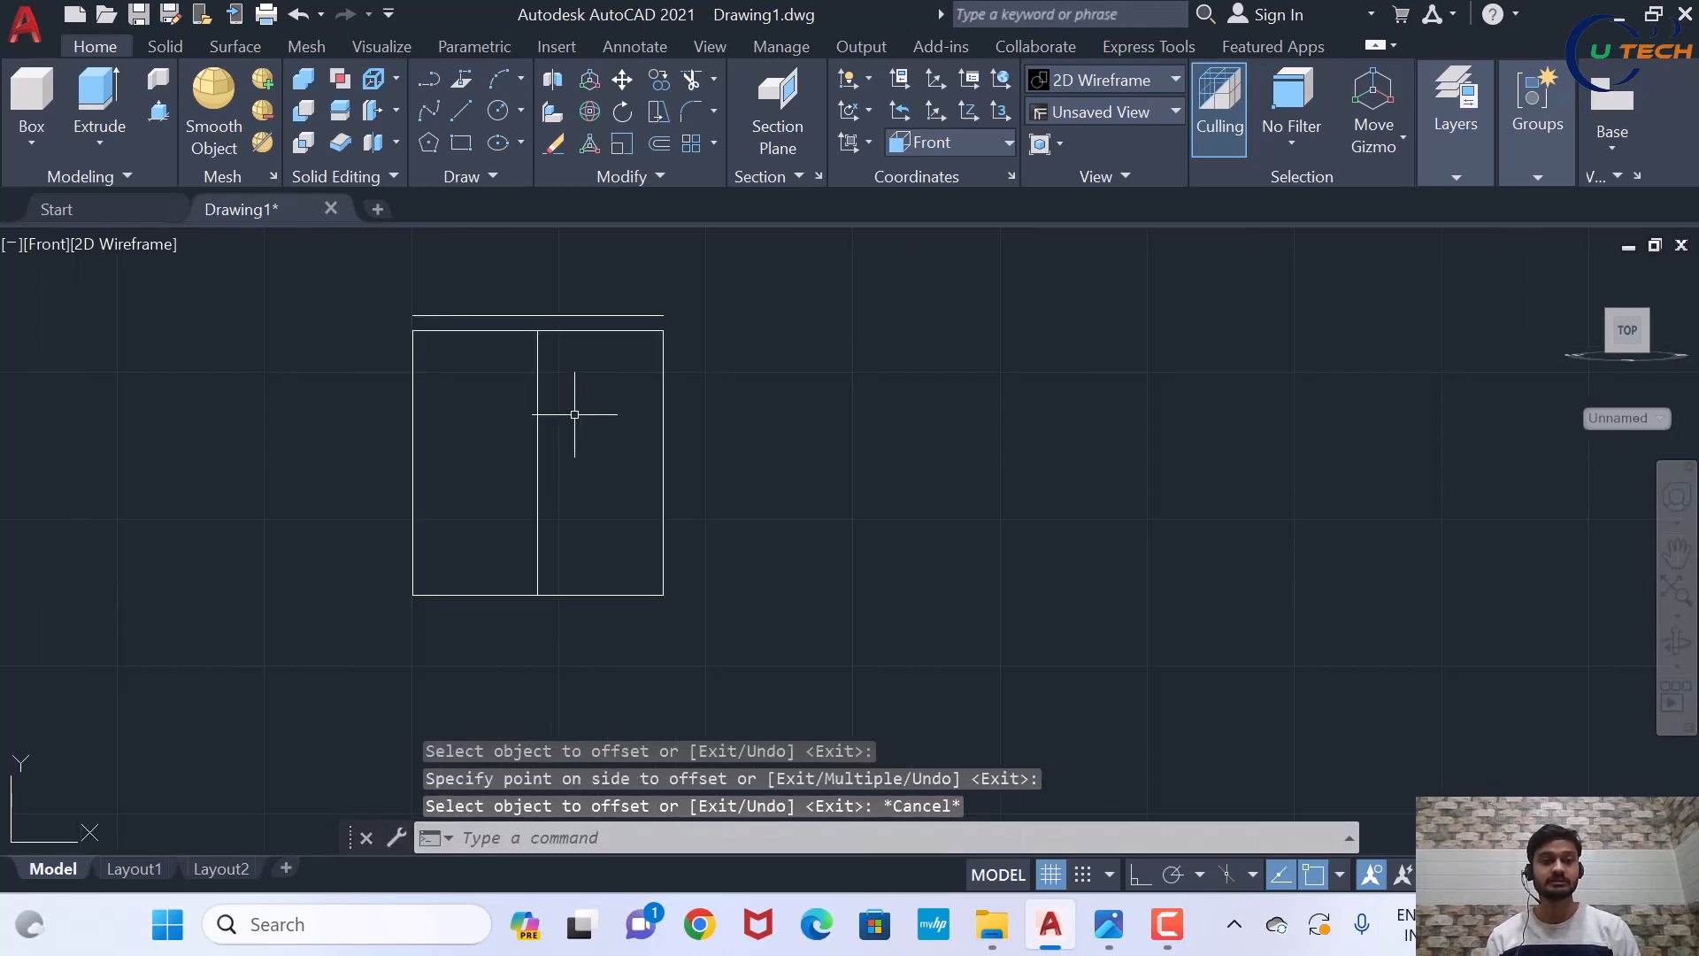
scroll(518, 382, "up", 2)
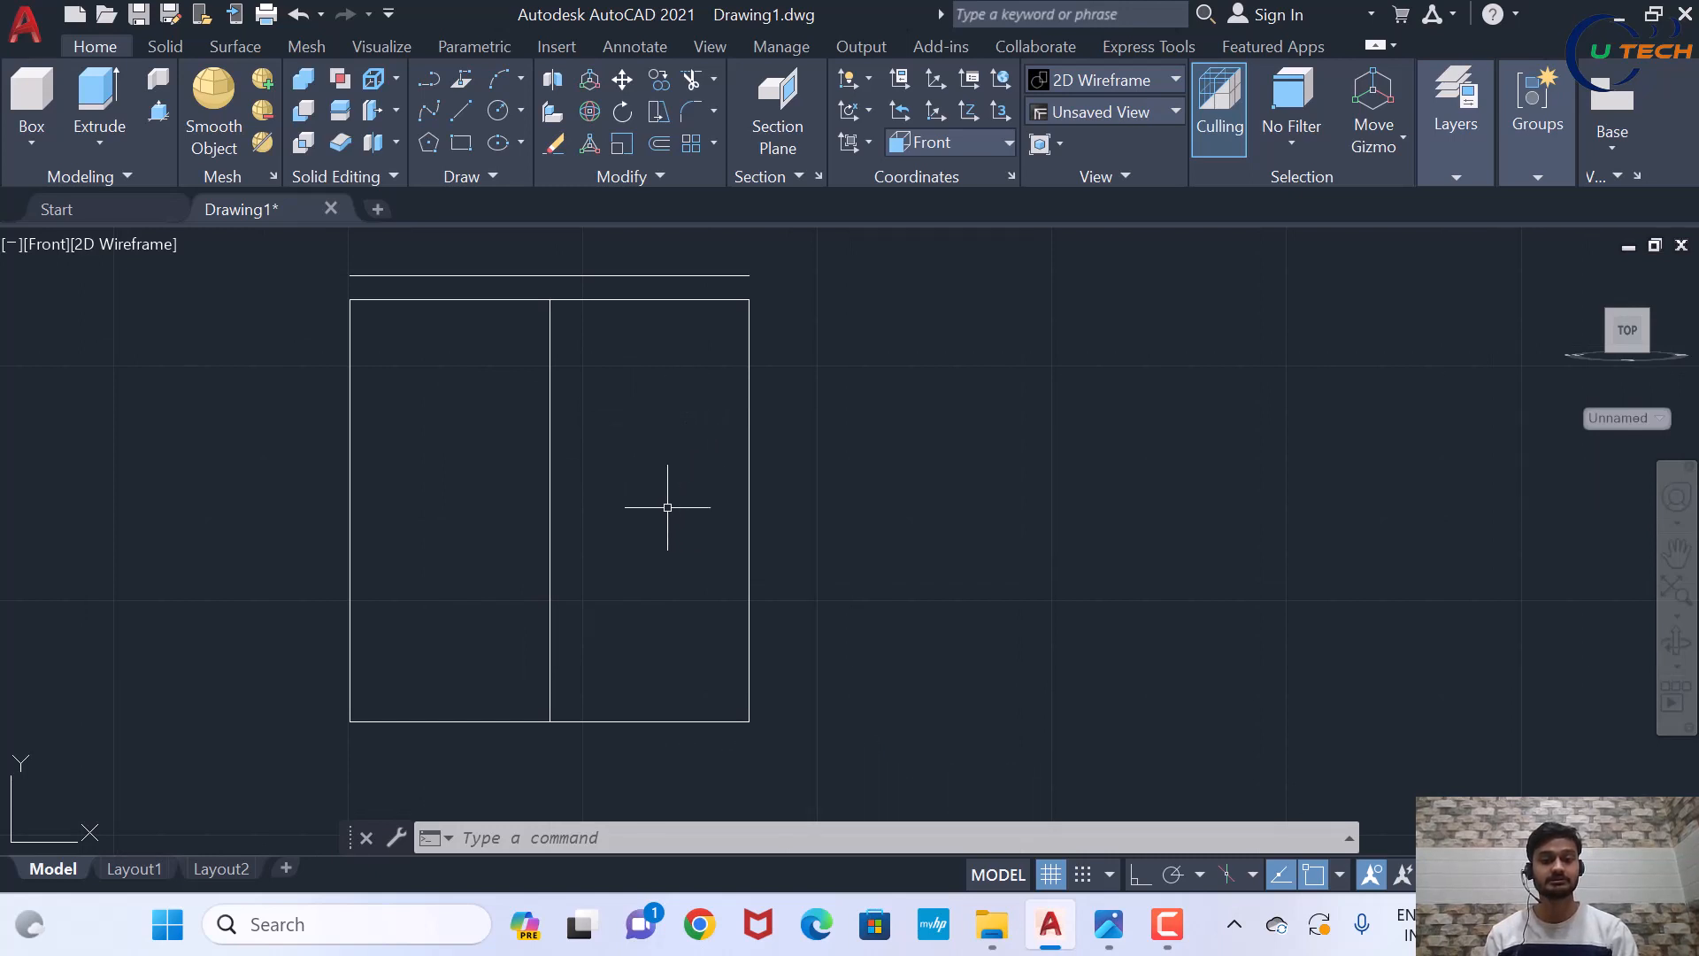
type("o")
key("Return")
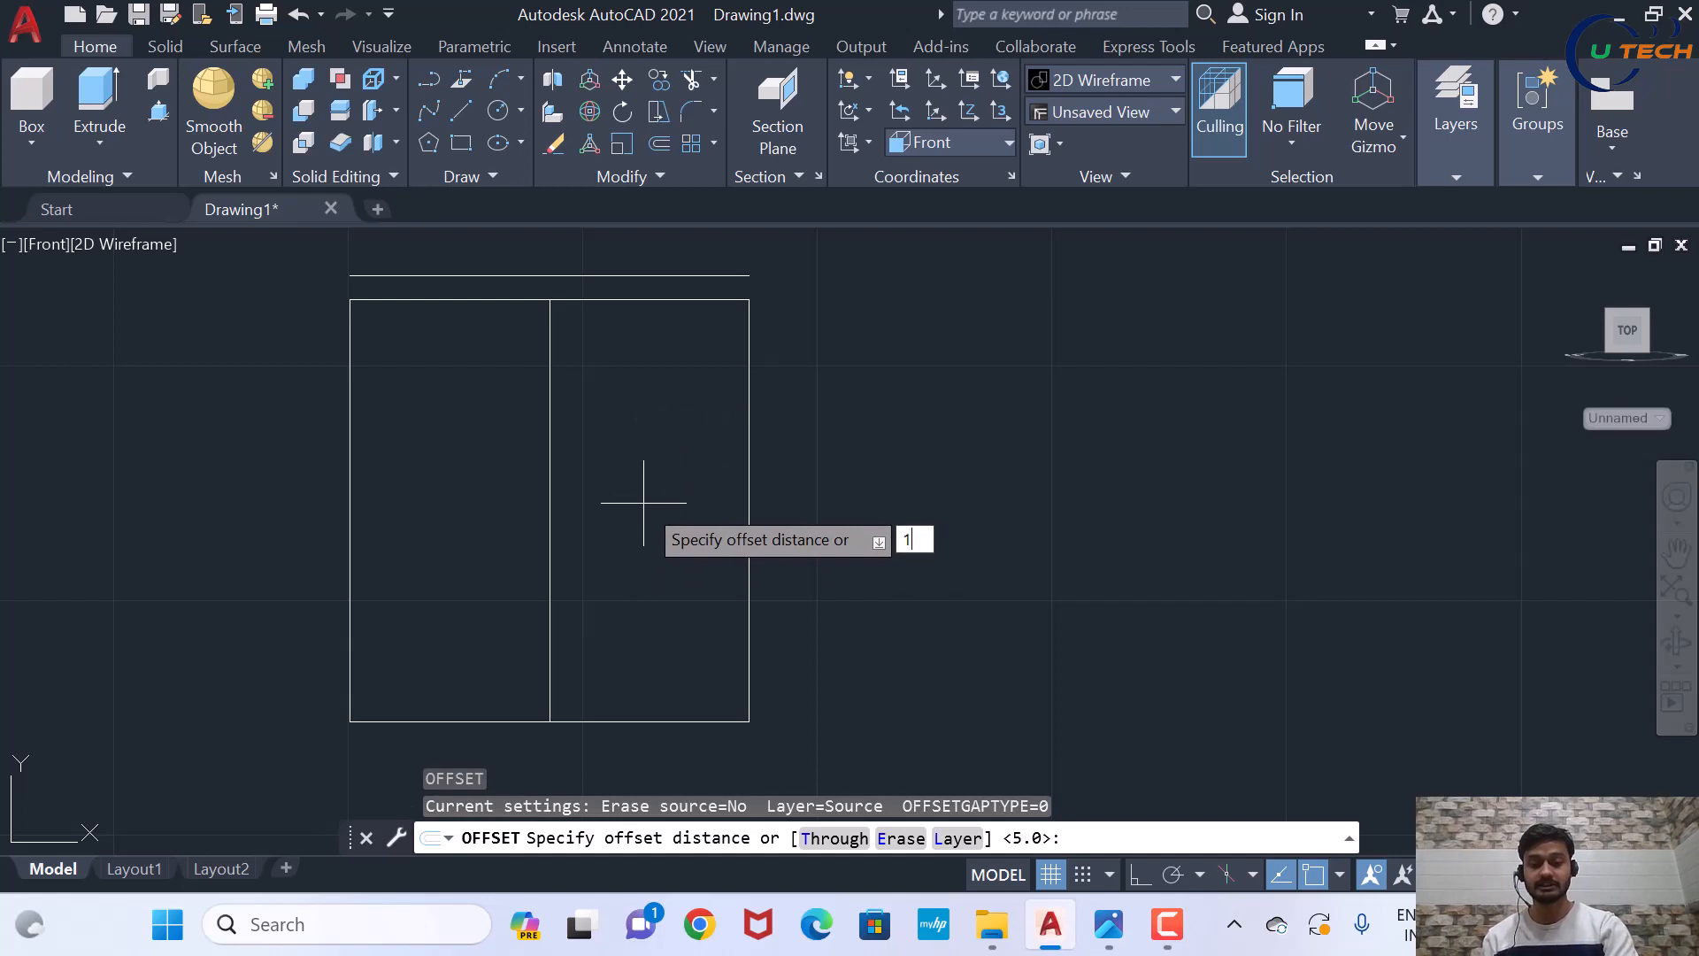
type("10")
key("Return")
left_click(699, 722)
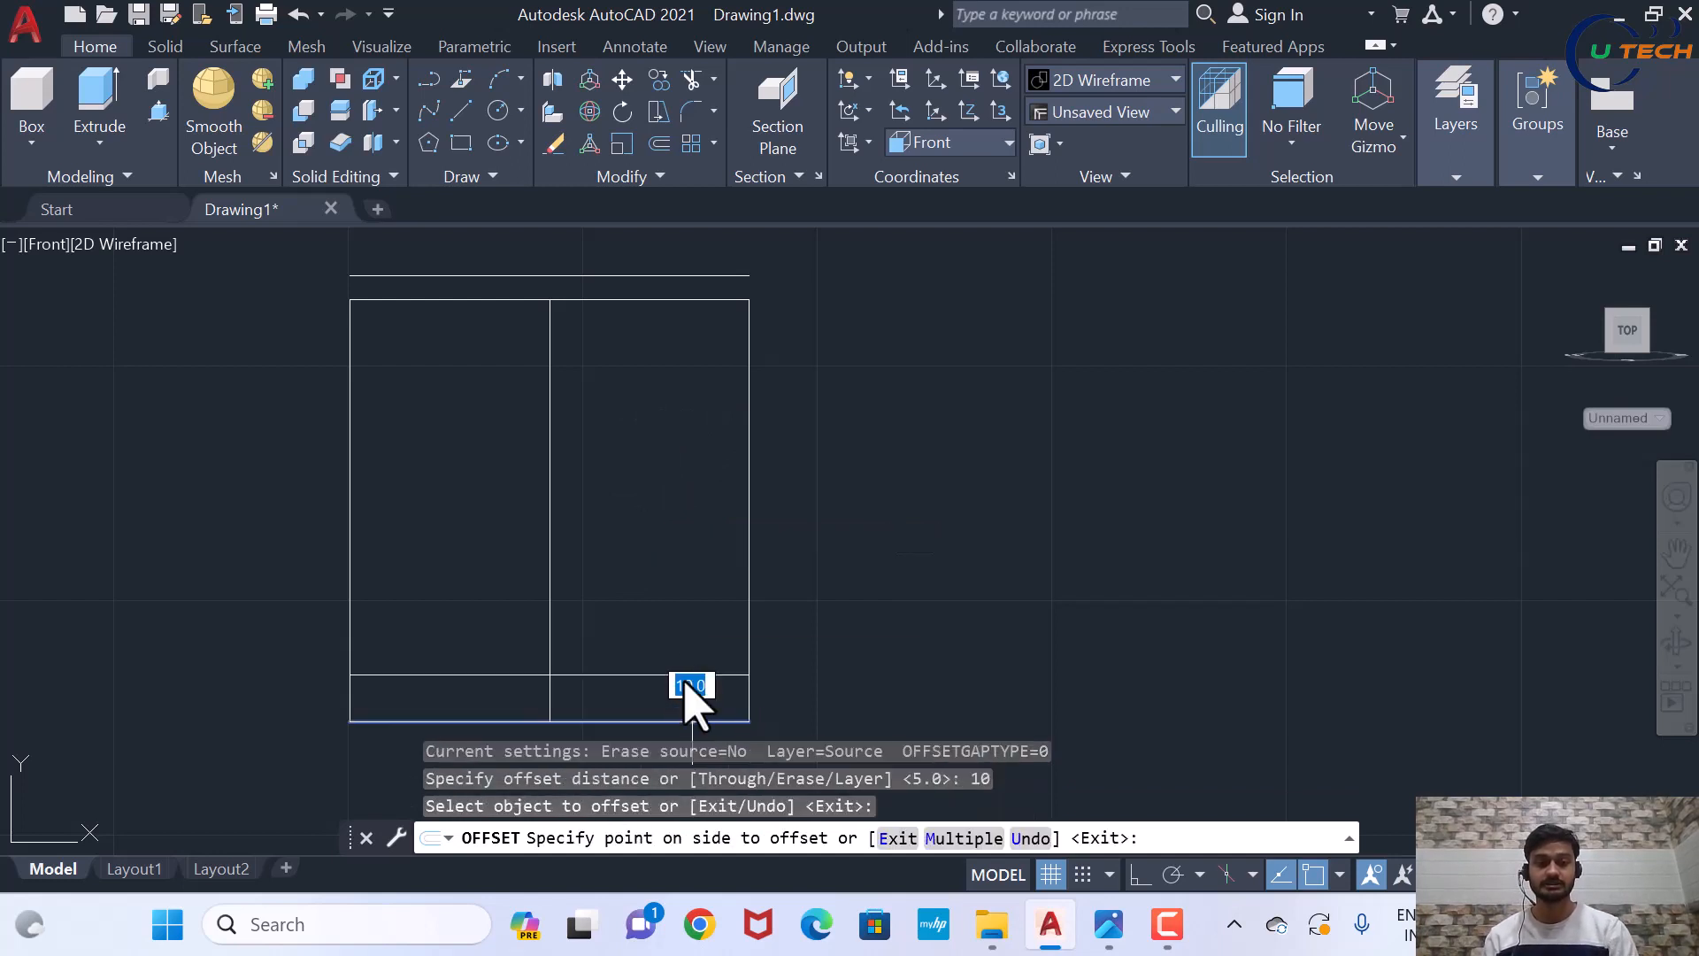
key("Escape")
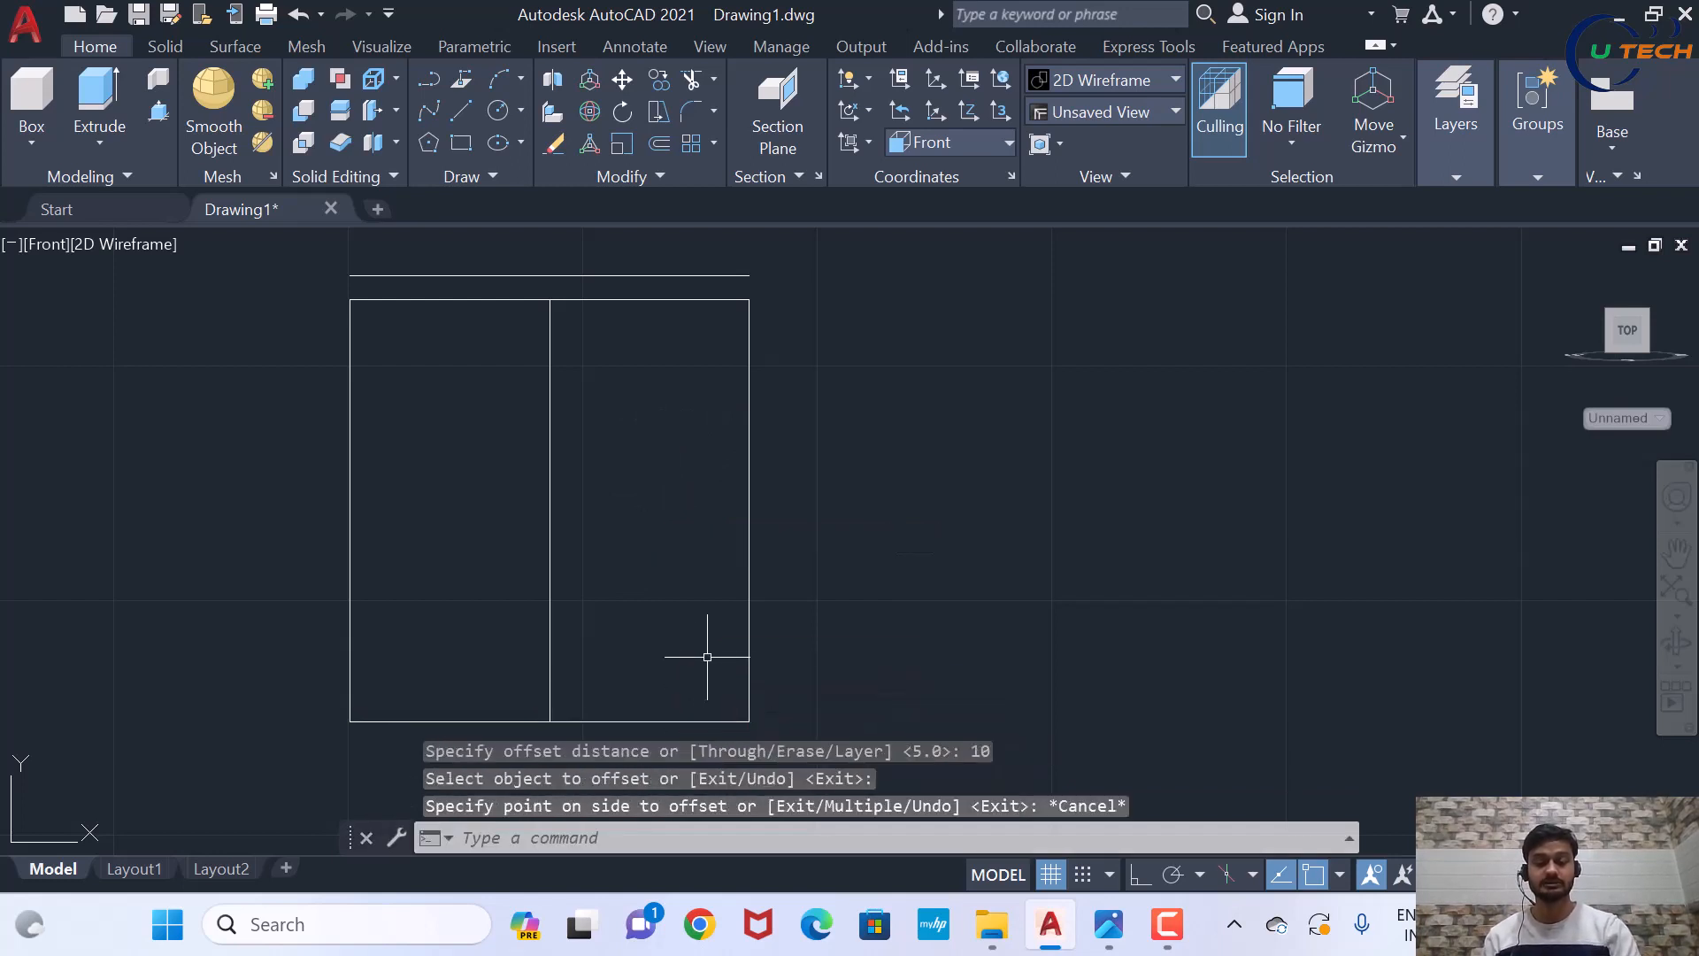
type("o")
key("Return")
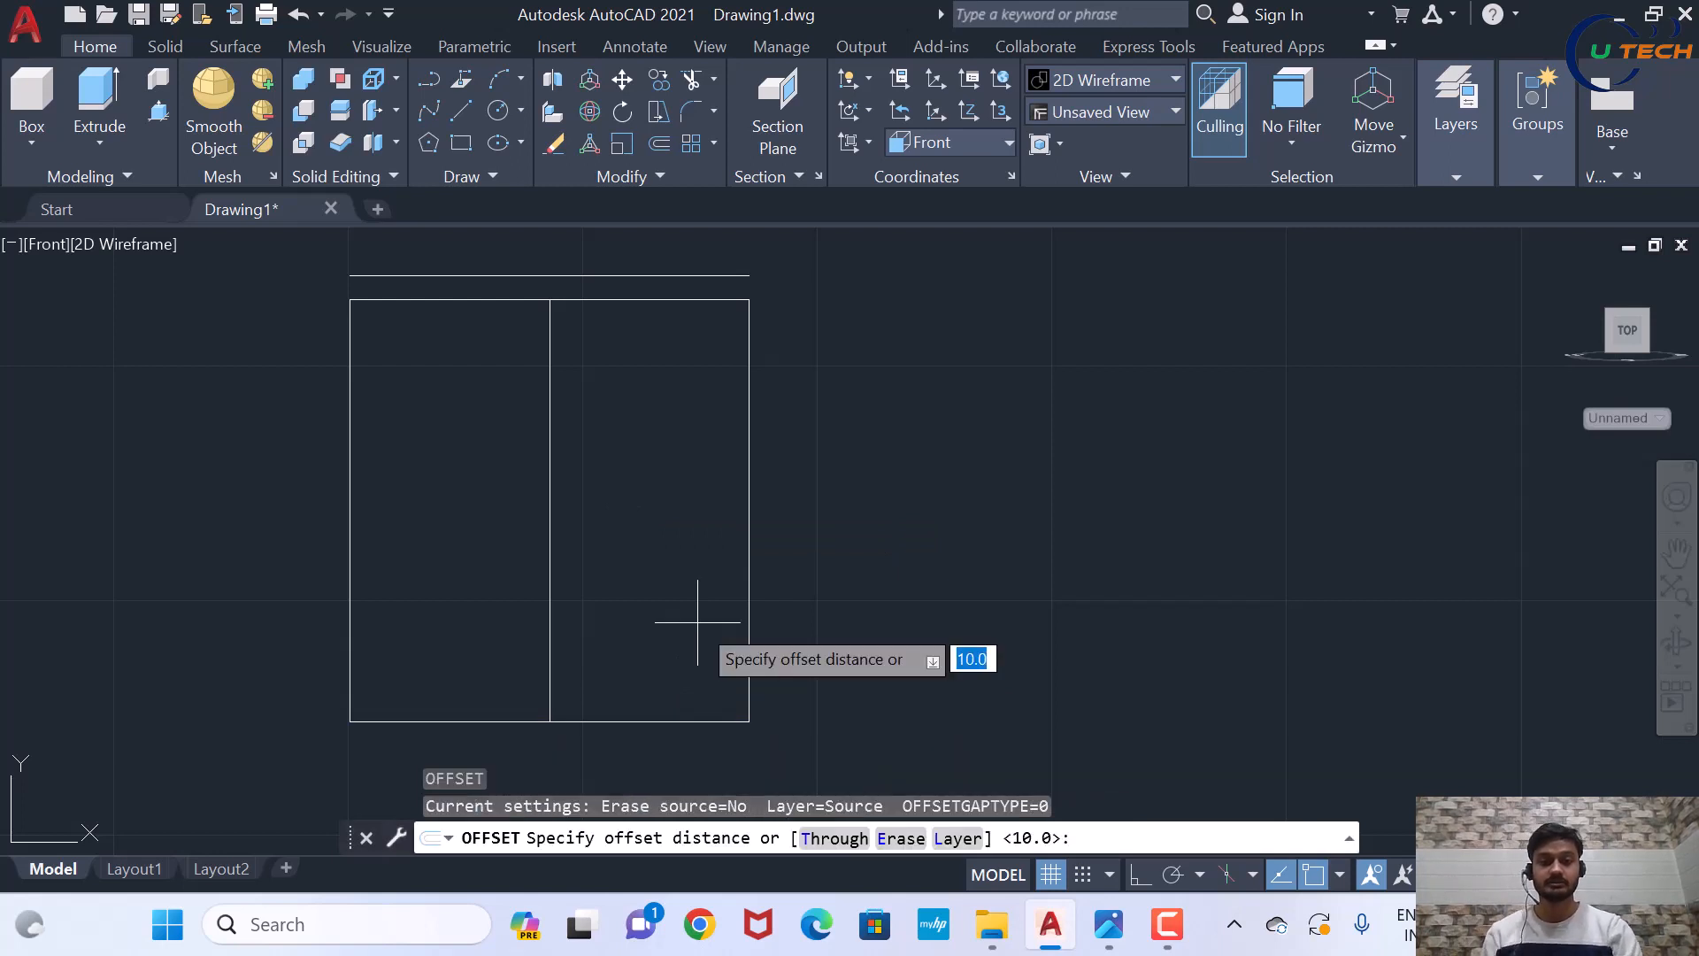
key("Return")
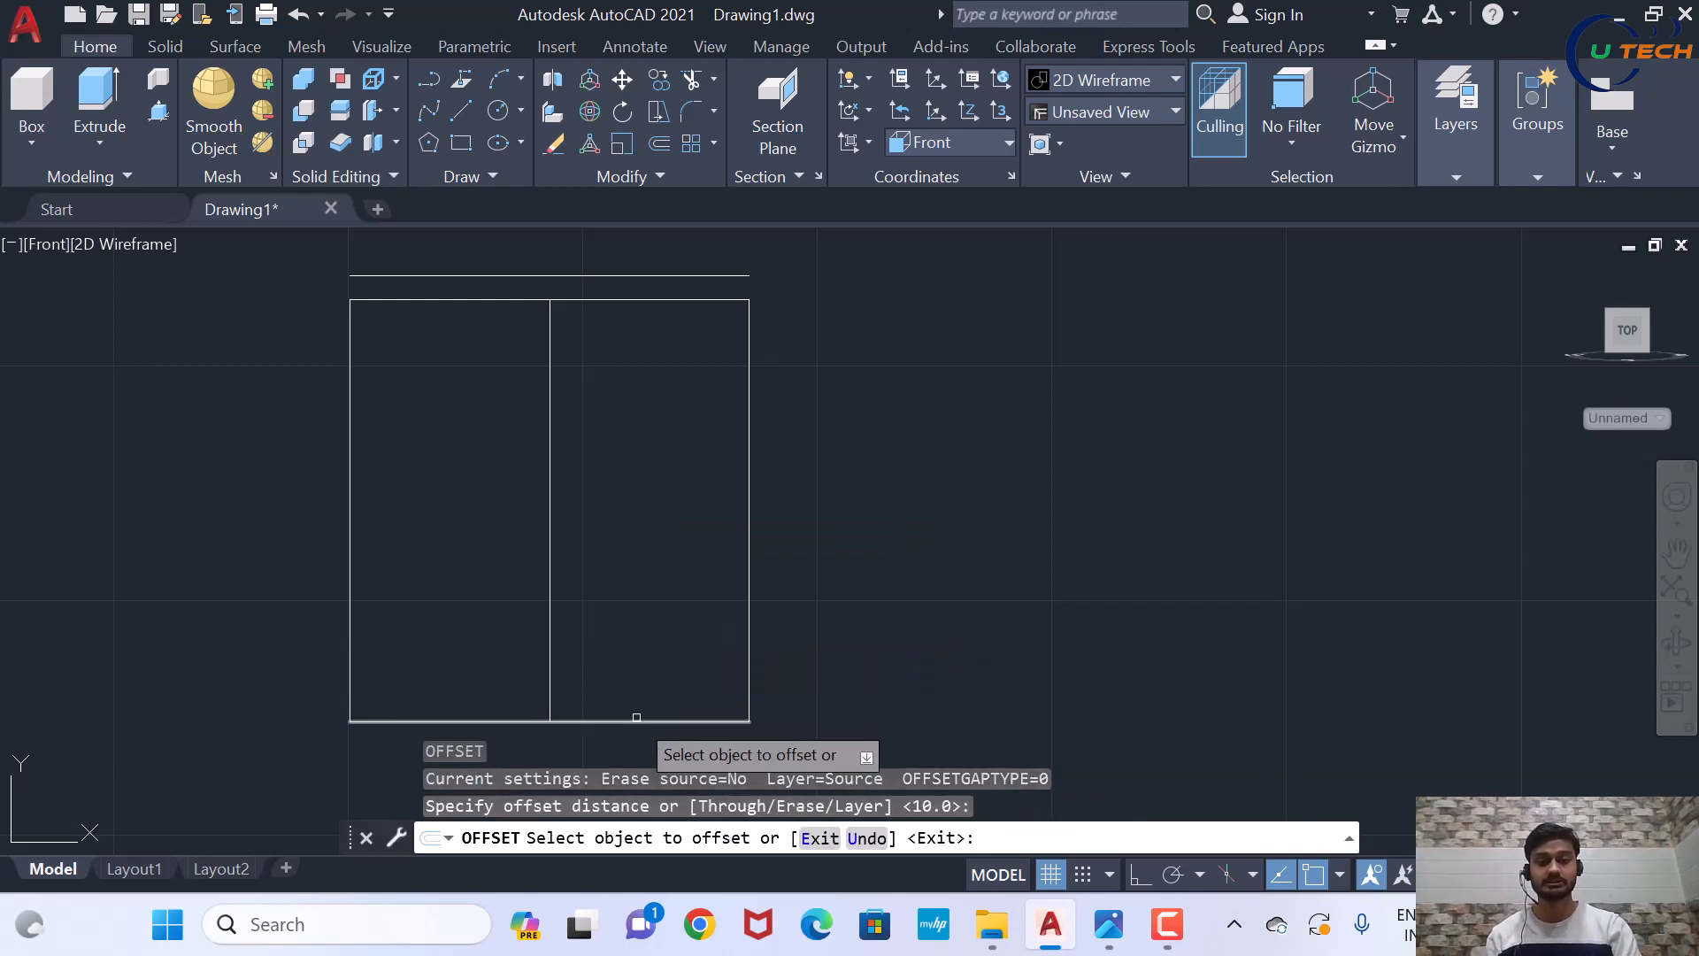
left_click(636, 717)
left_click(638, 721)
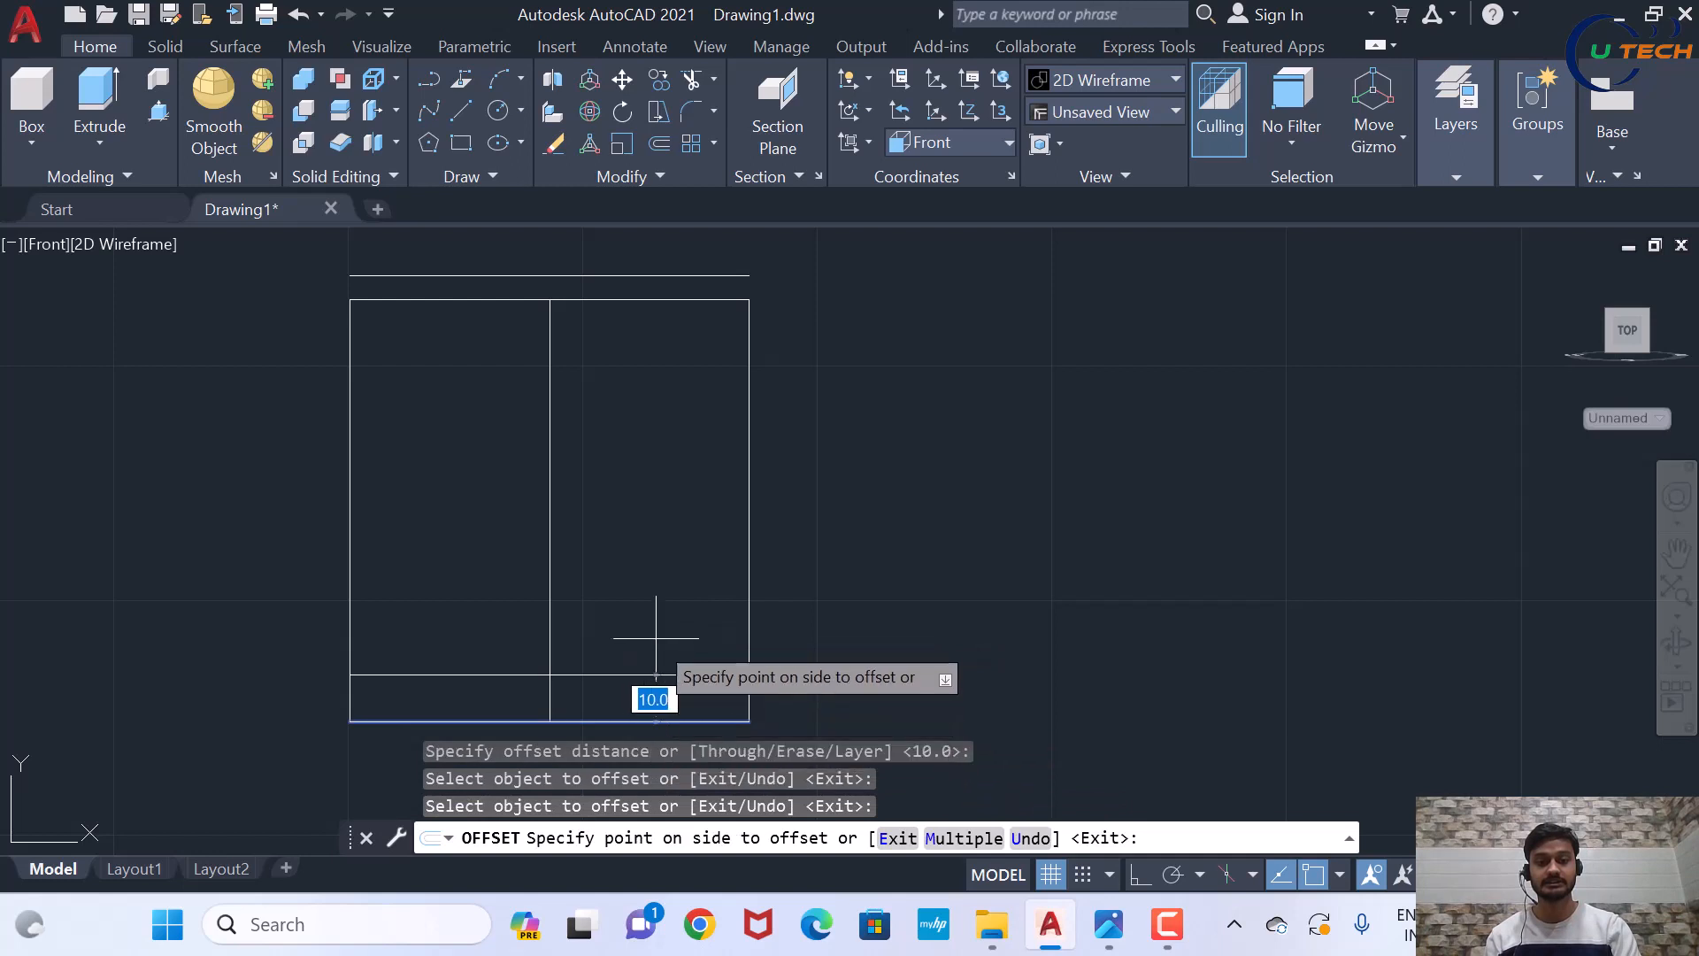
left_click(656, 637)
key("Escape")
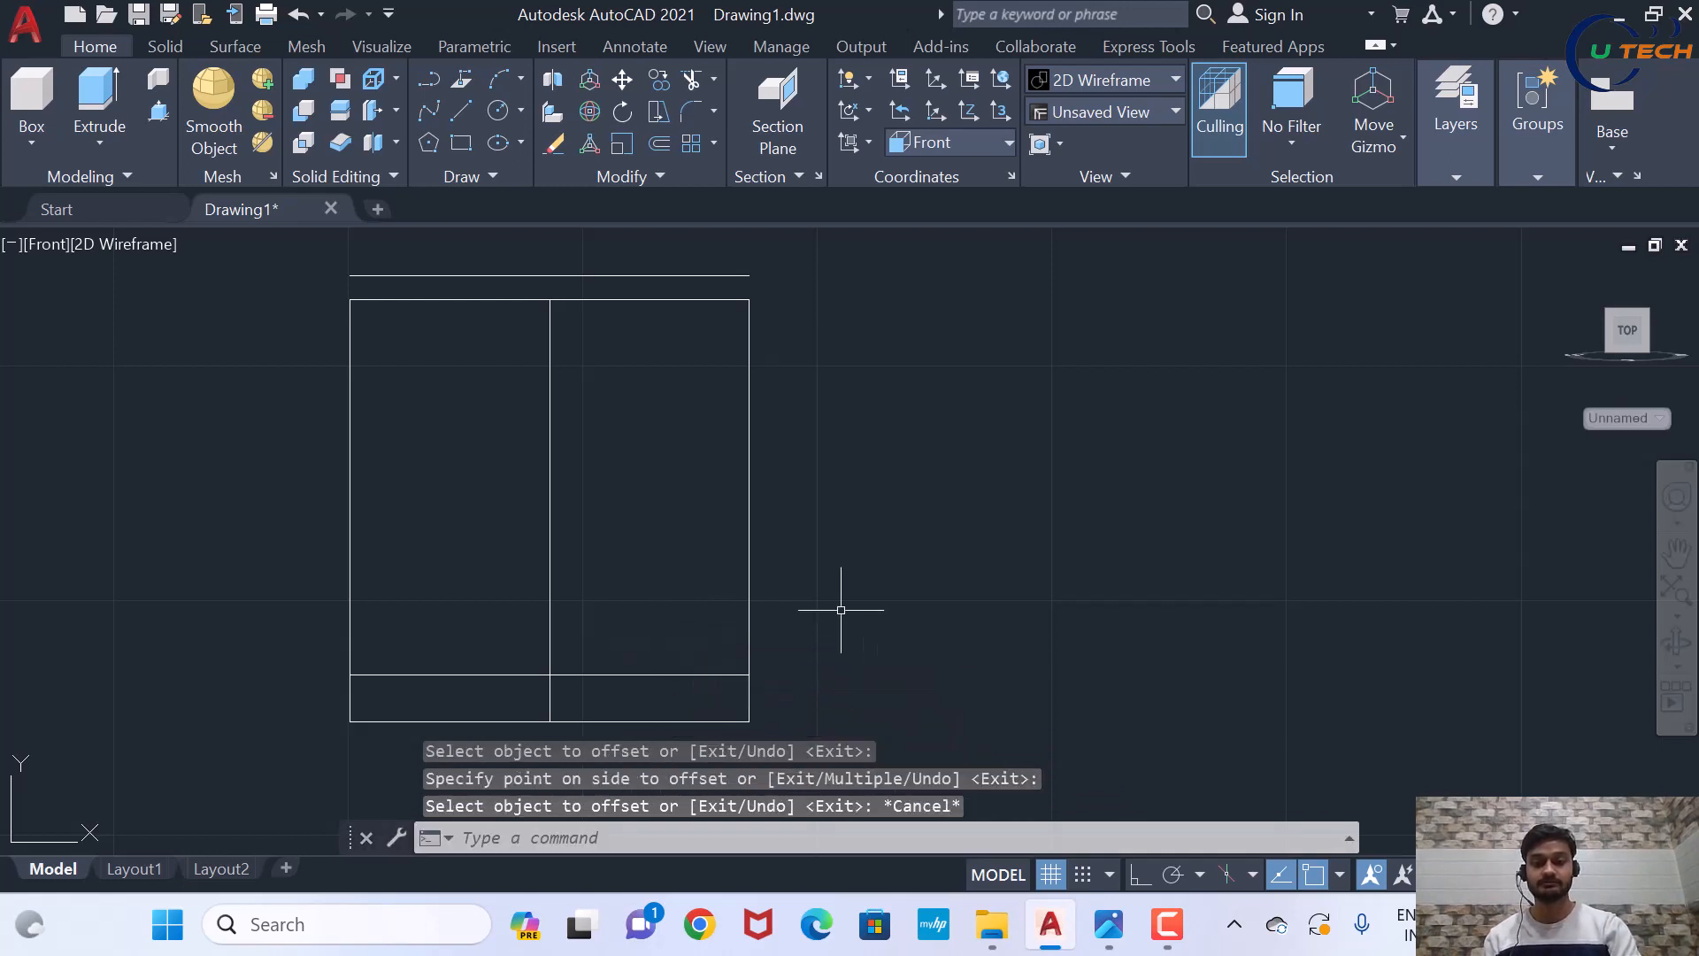
Offset the outline's bottom edge upward by 6
key("Return")
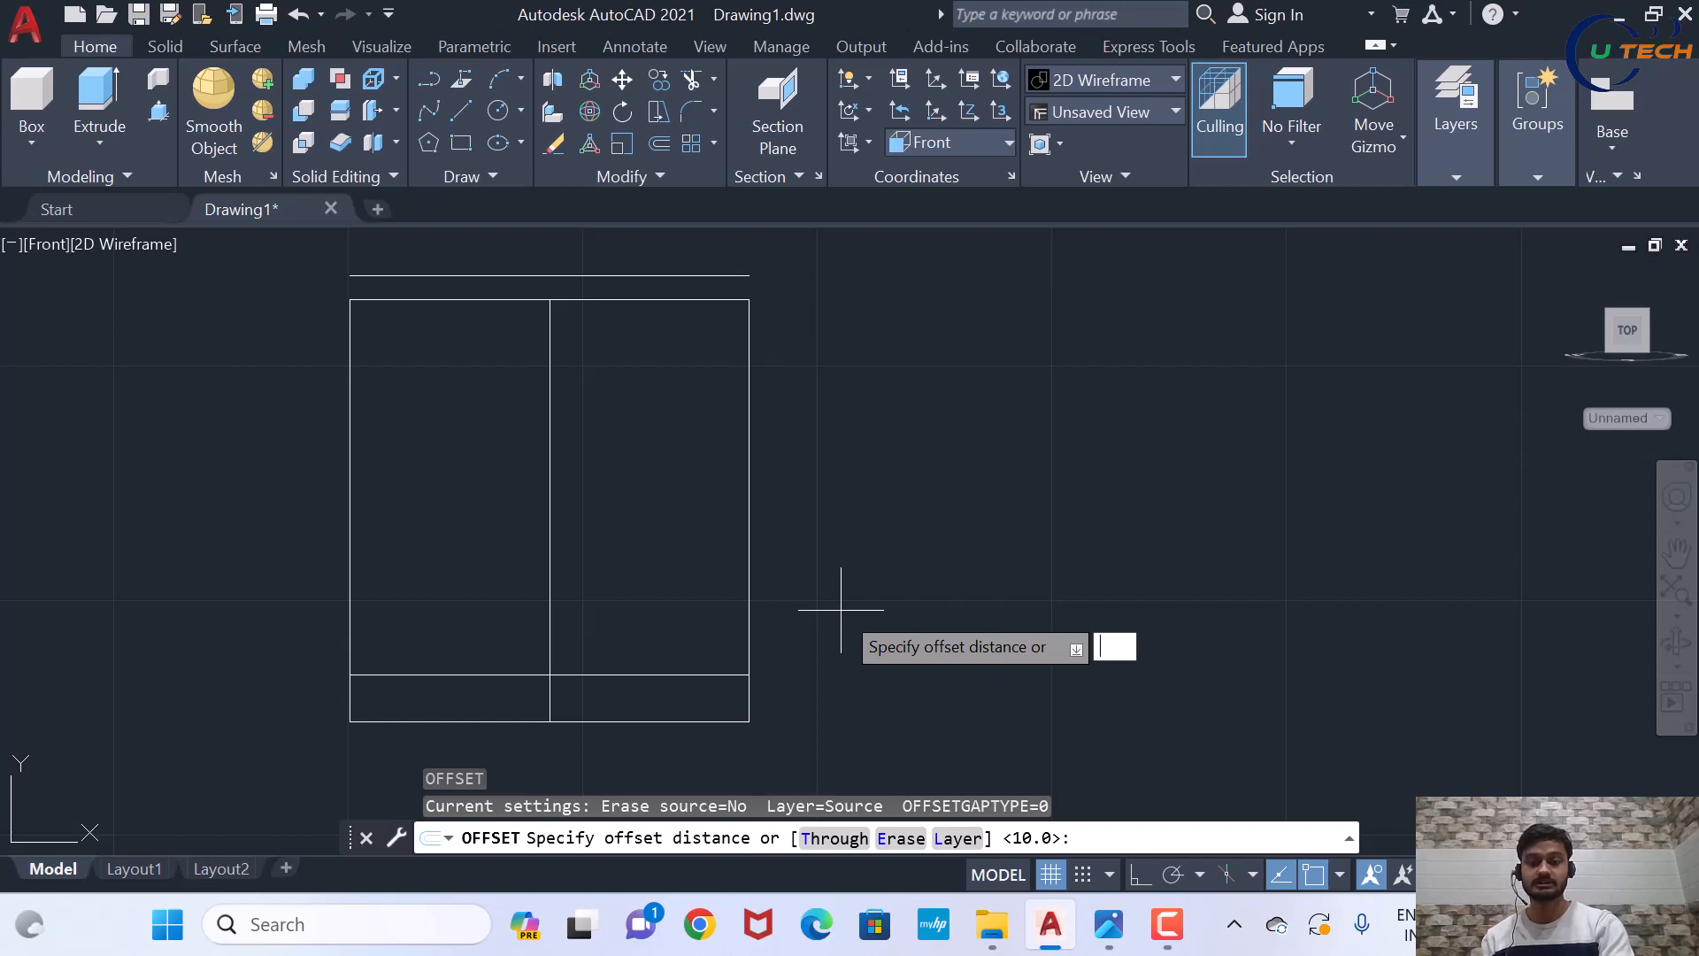
key("Return")
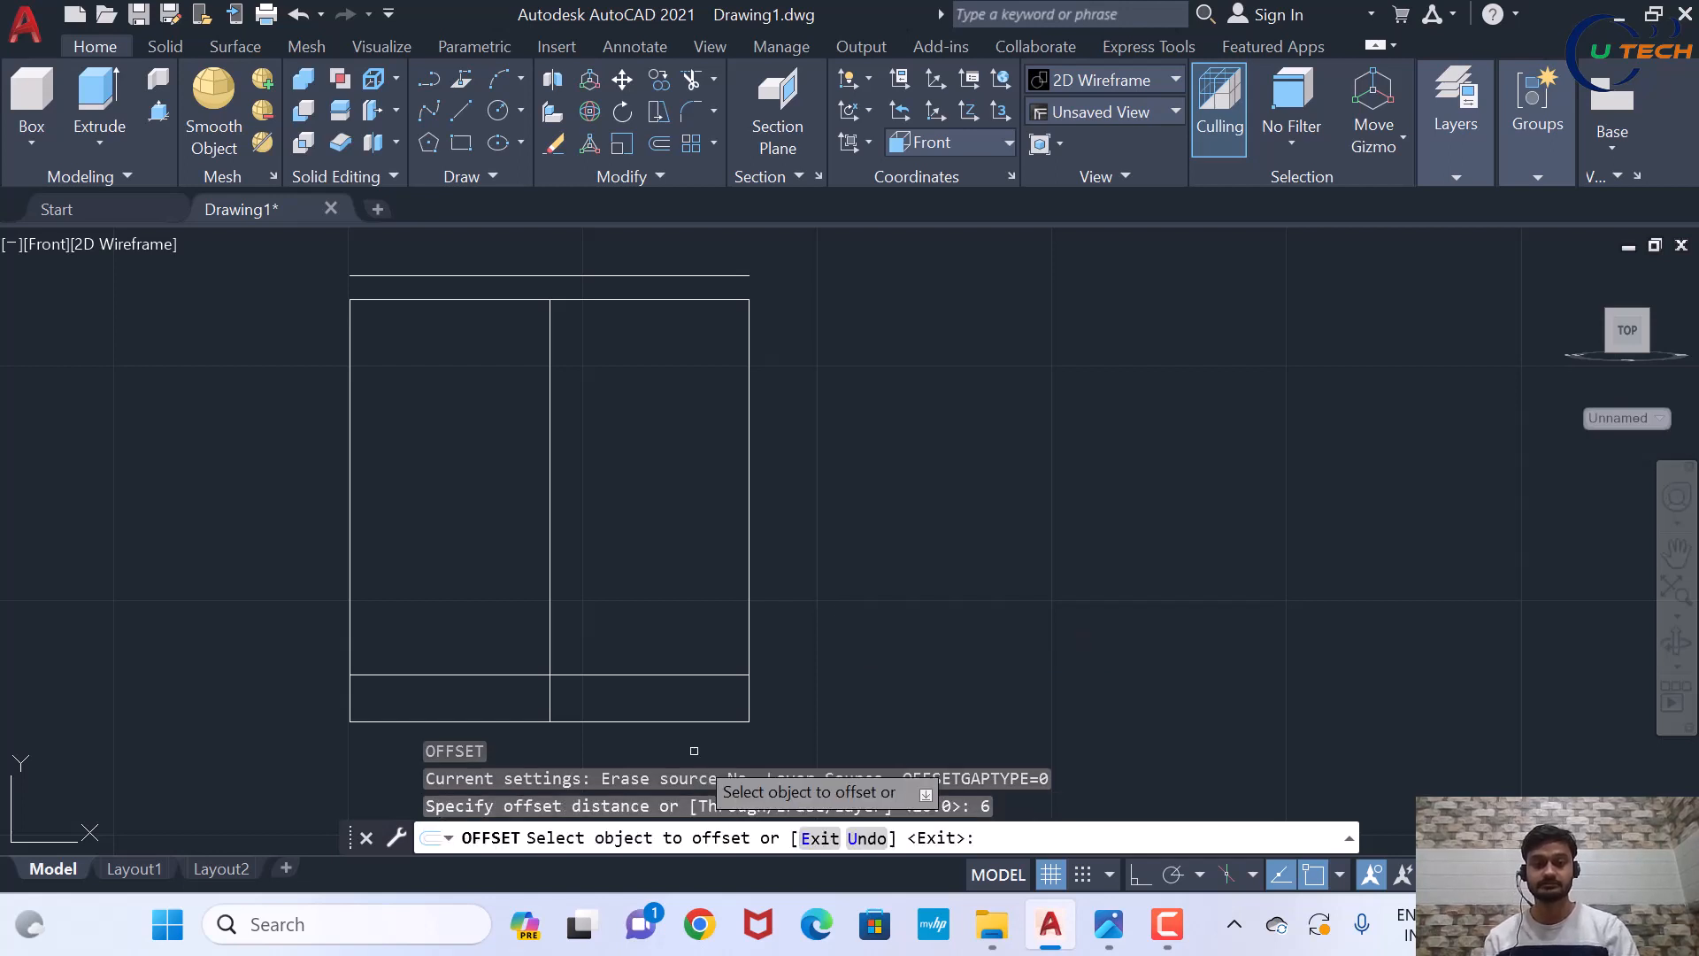
left_click(693, 721)
left_click(693, 716)
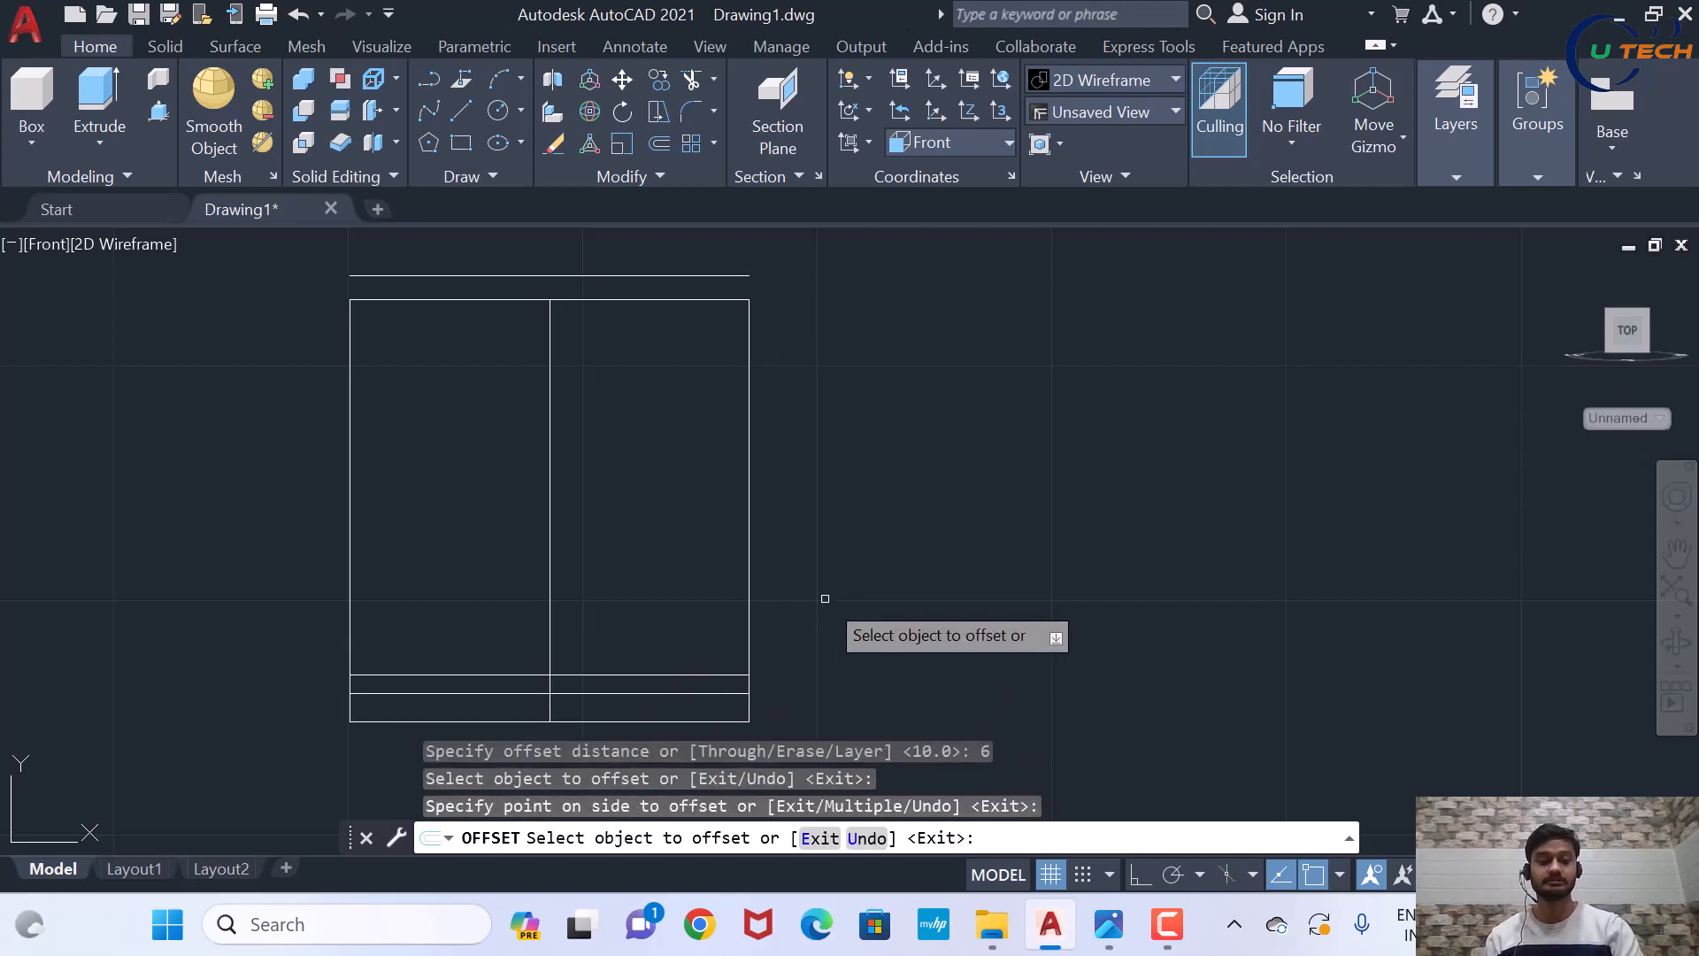
key("Escape")
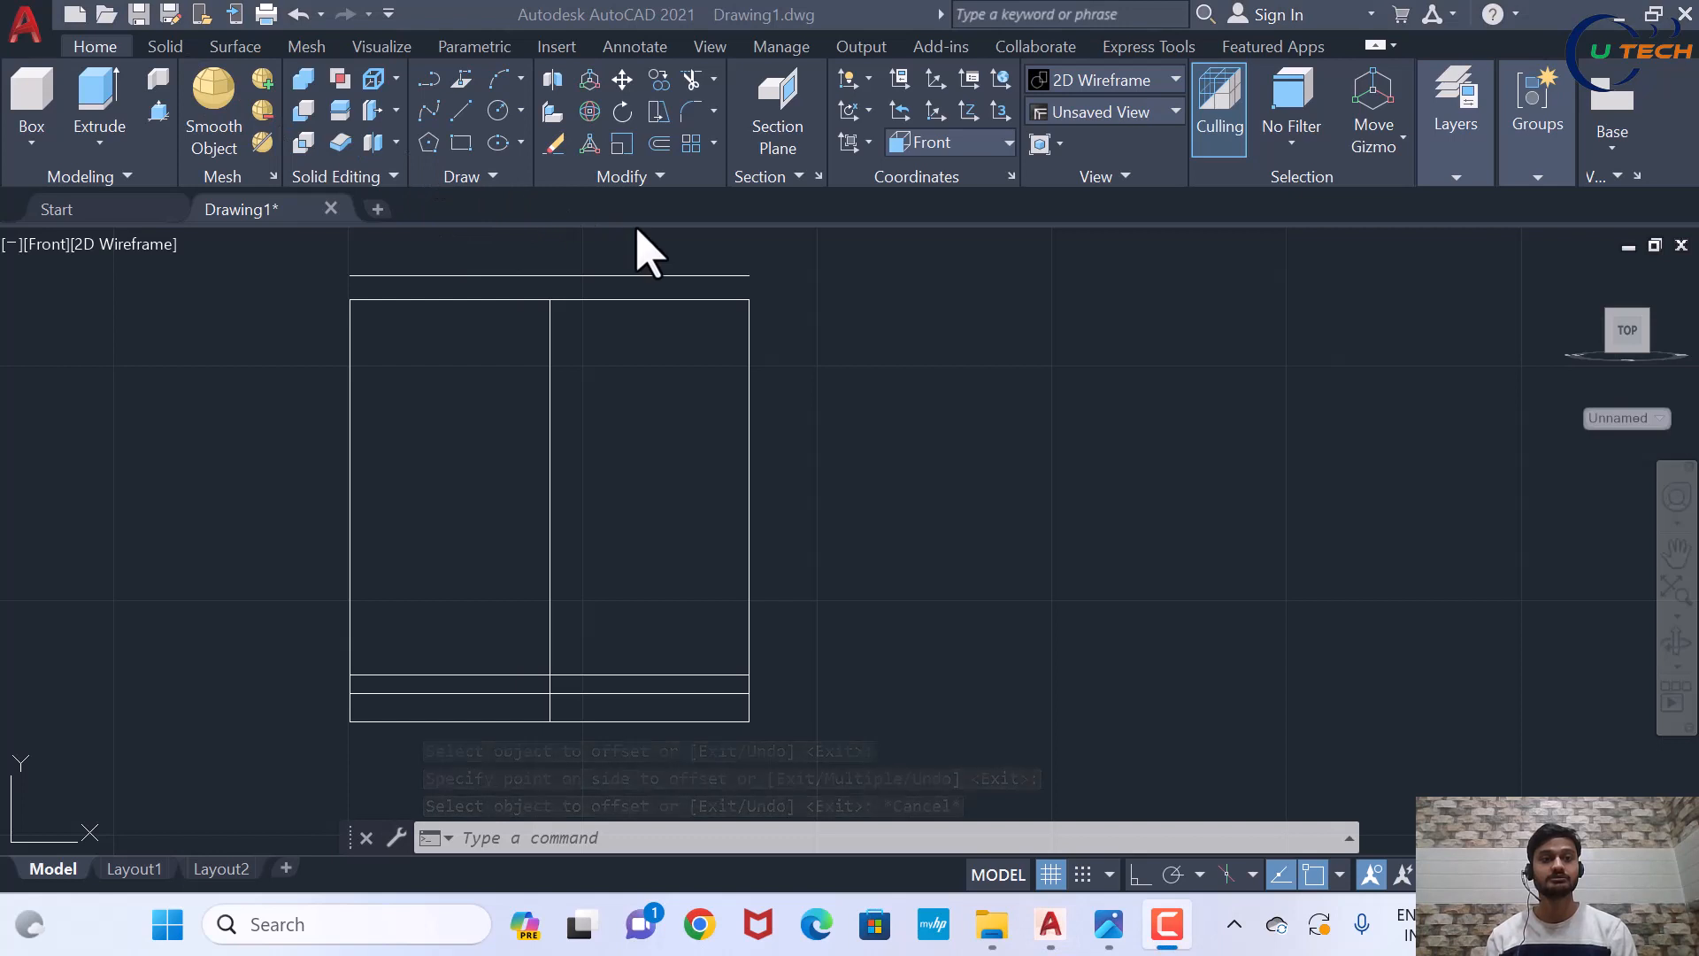
Draw a three-point arc from the outline's upper-left corner through the midpoint of the line above it to the upper-right corner
left_click(521, 80)
left_click(523, 124)
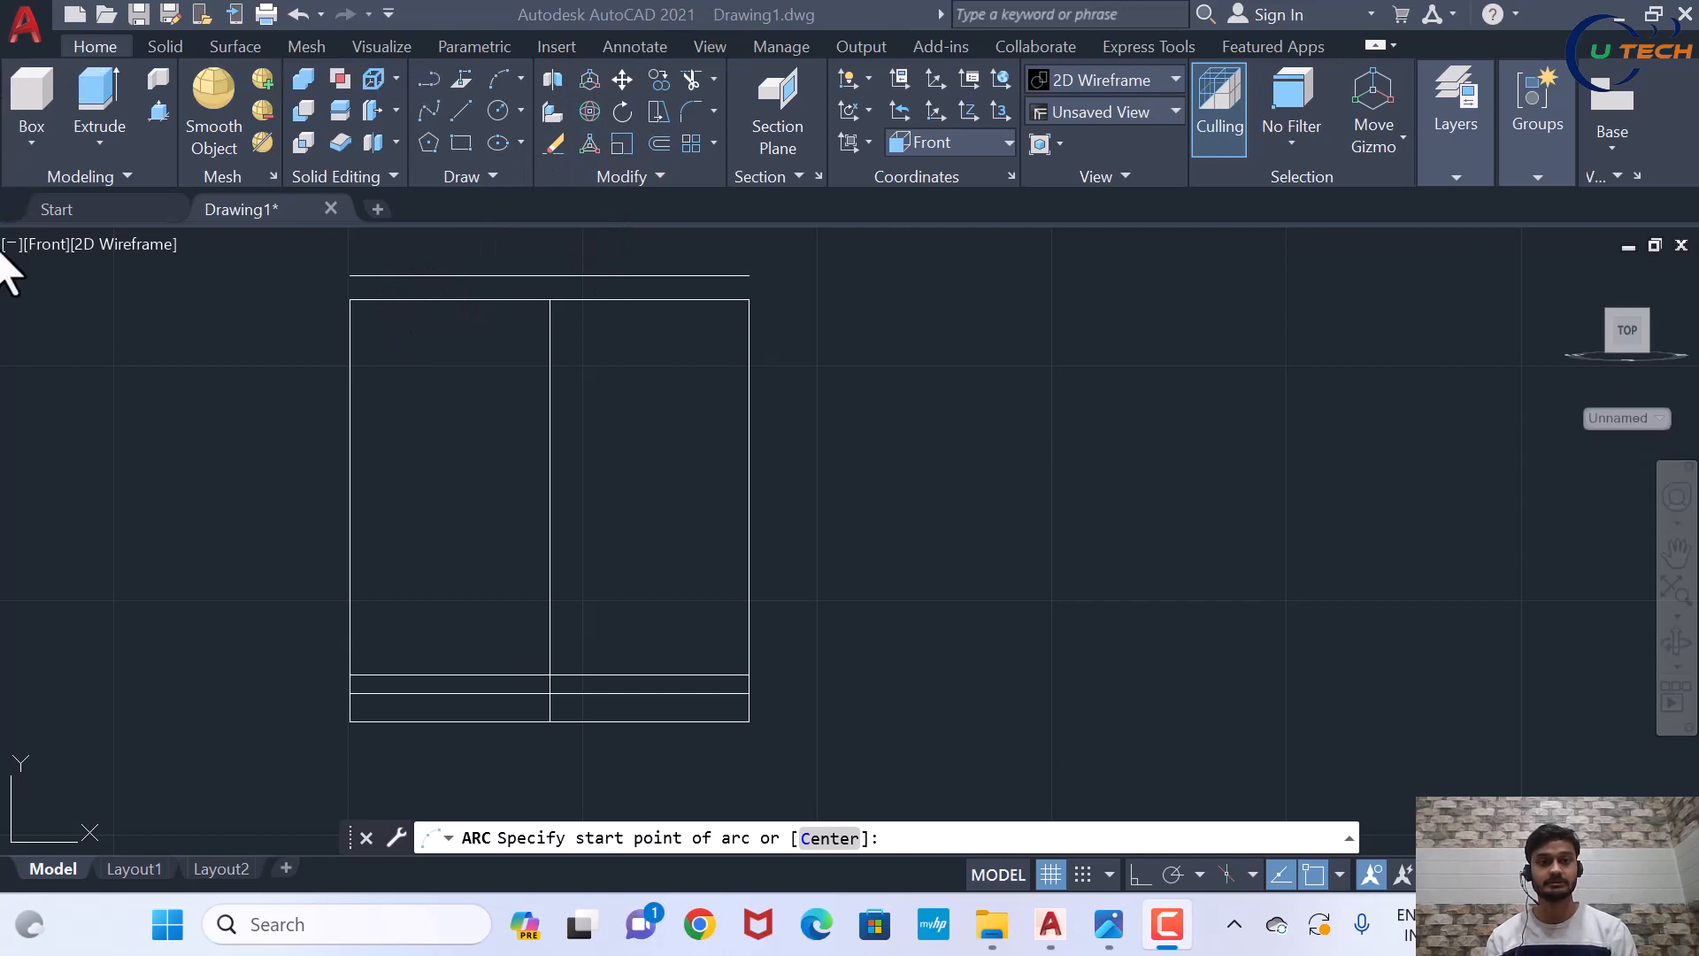
left_click(523, 83)
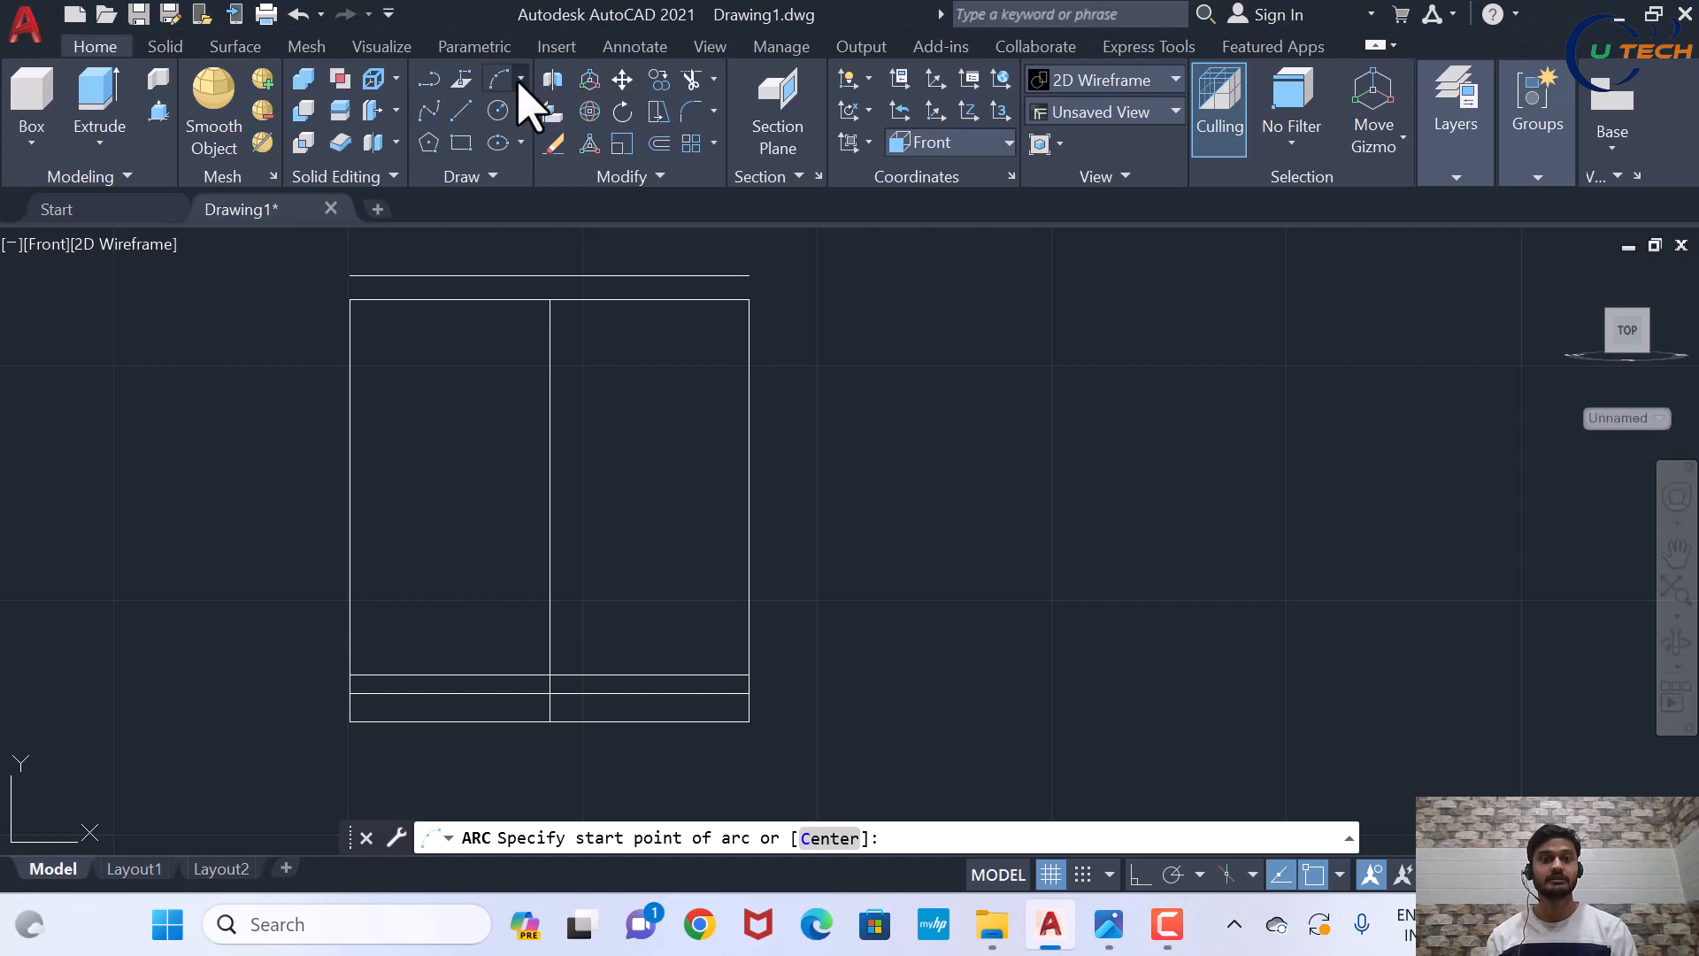
left_click(522, 80)
left_click(542, 117)
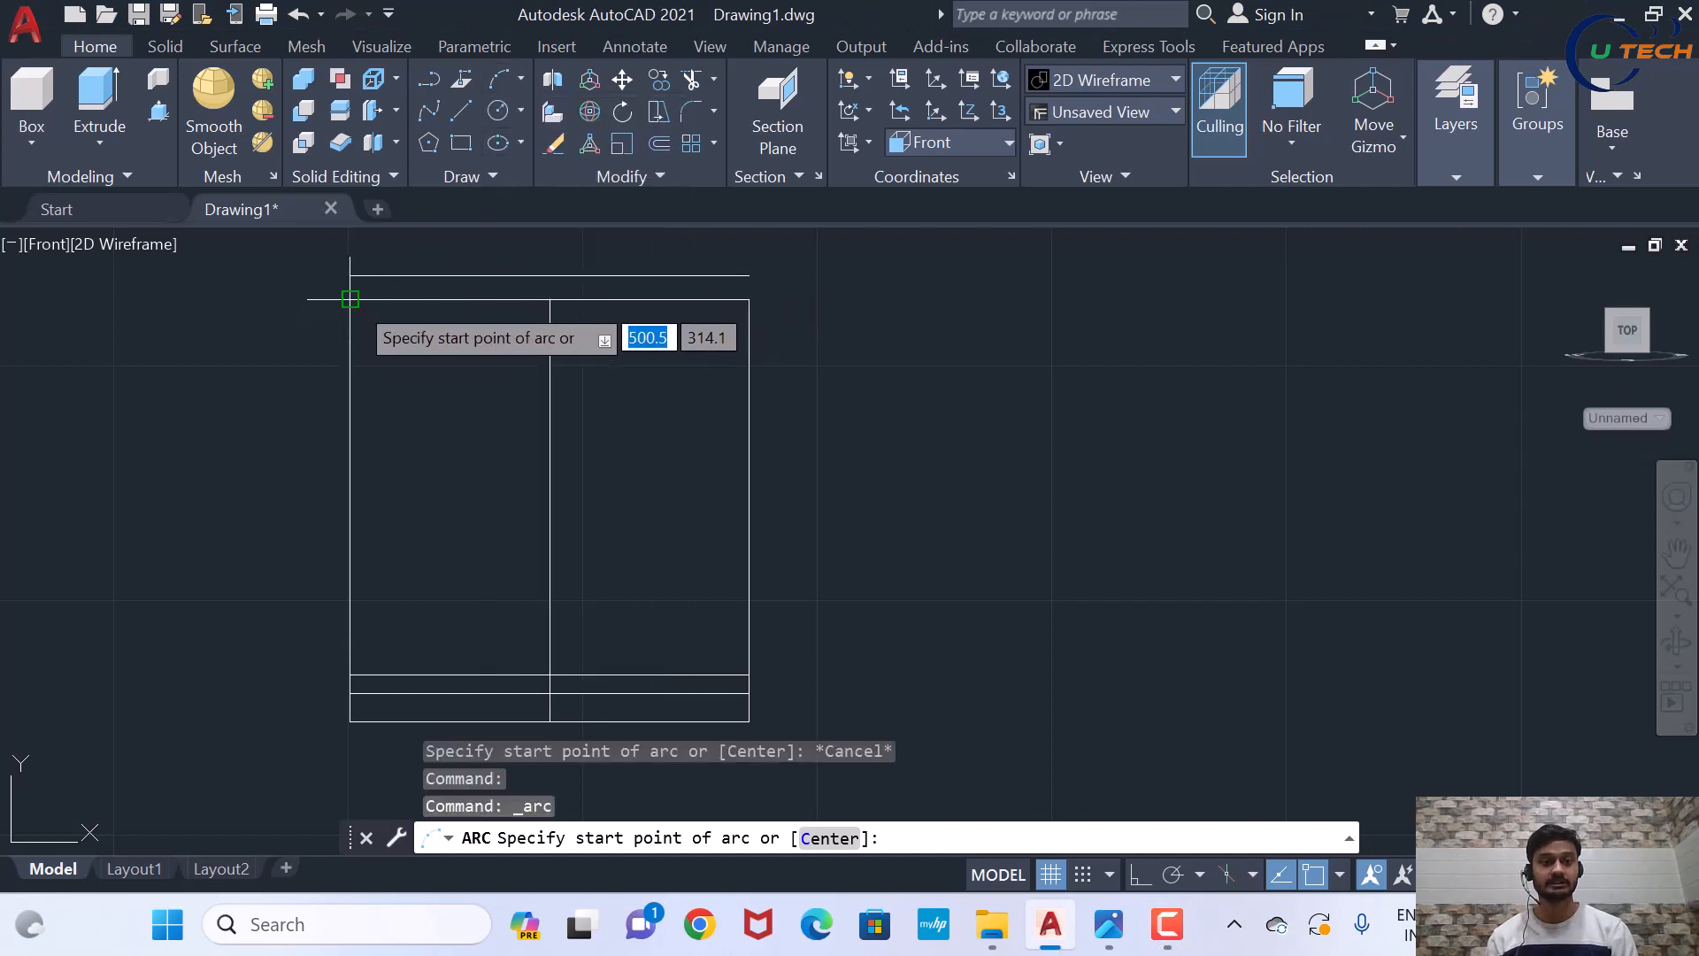
left_click(350, 299)
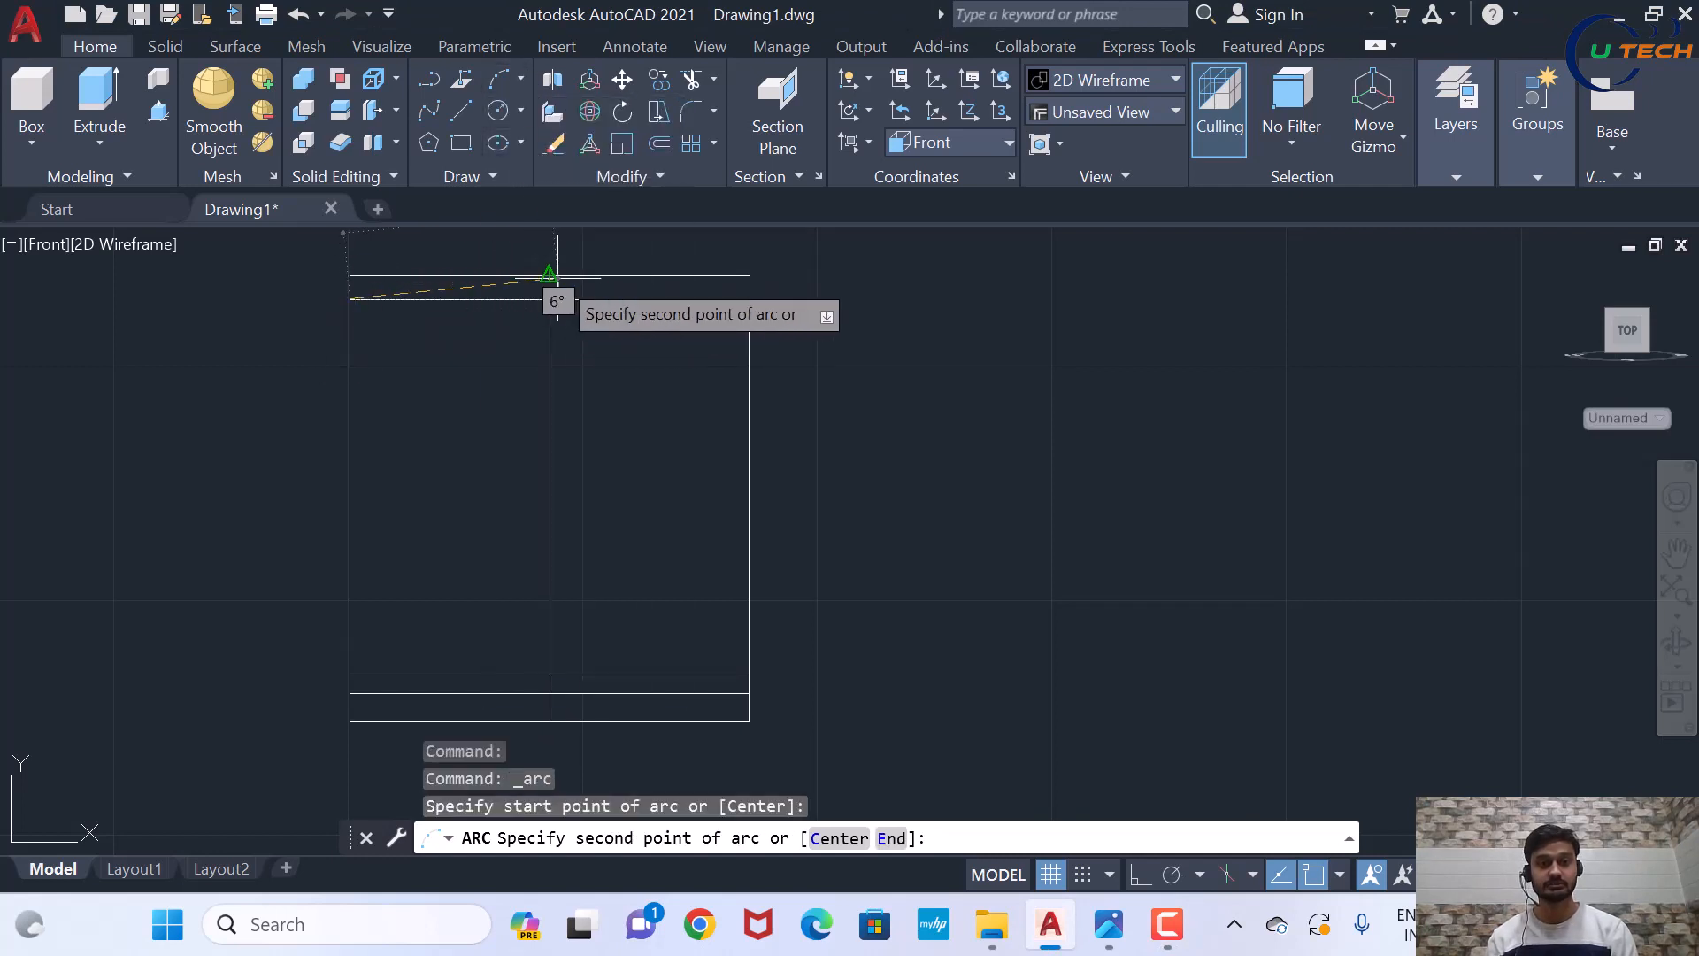
left_click(550, 274)
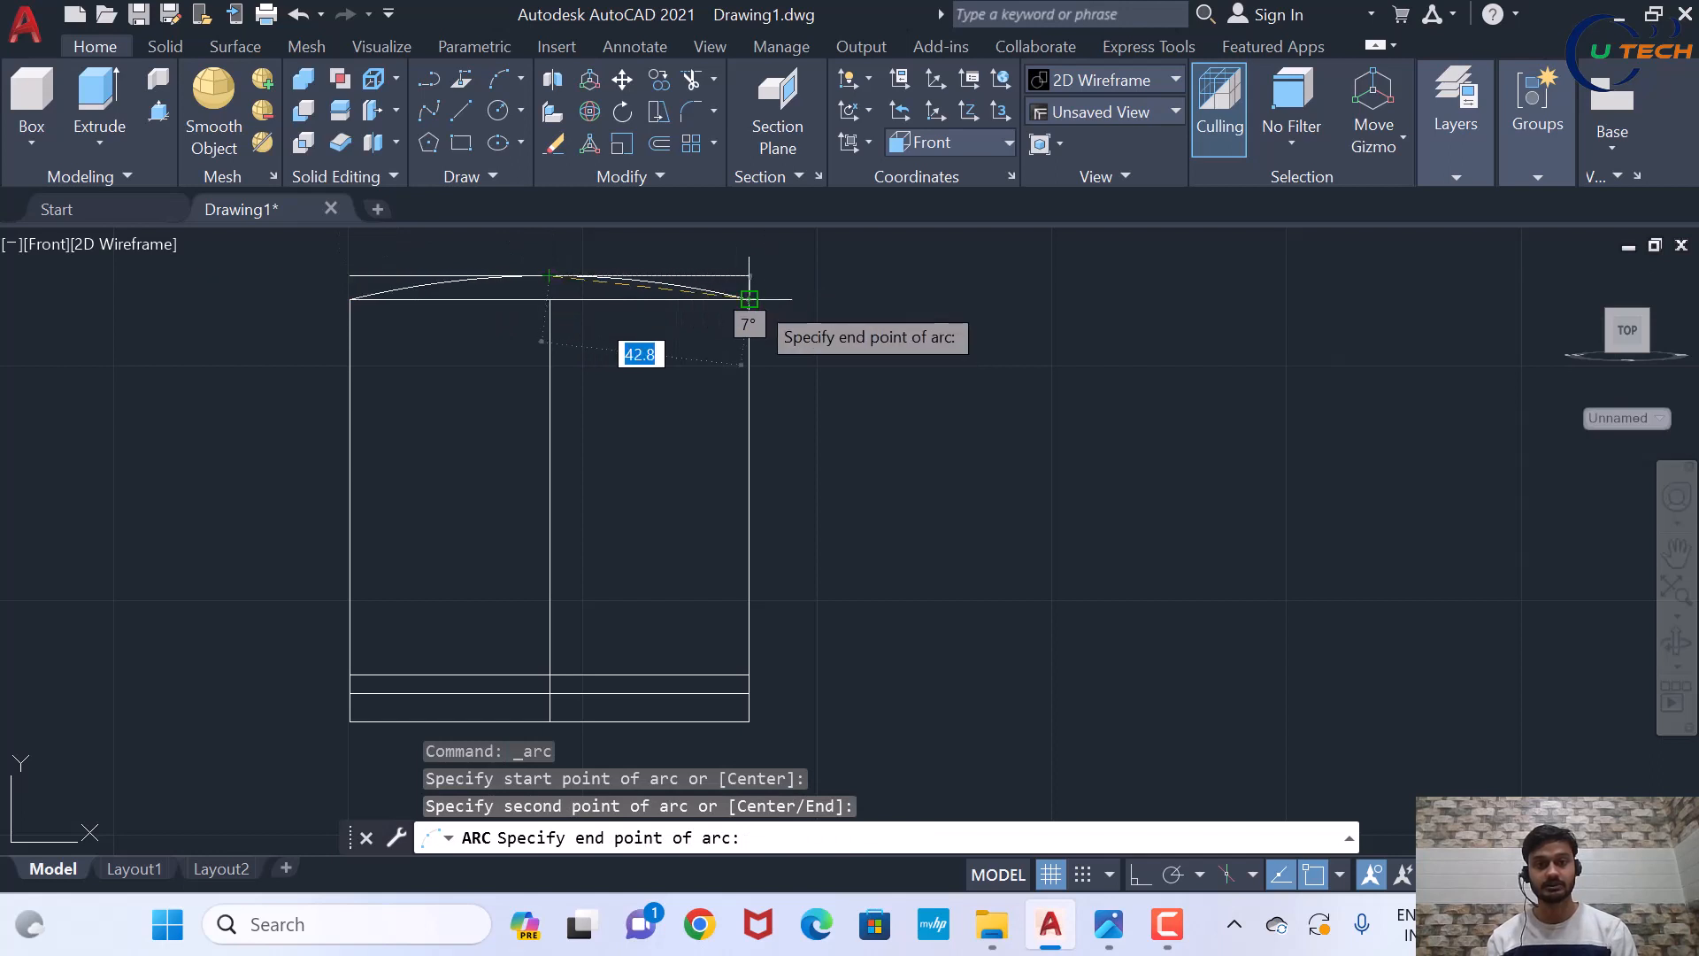
left_click(749, 299)
scroll(854, 380, "down", 2)
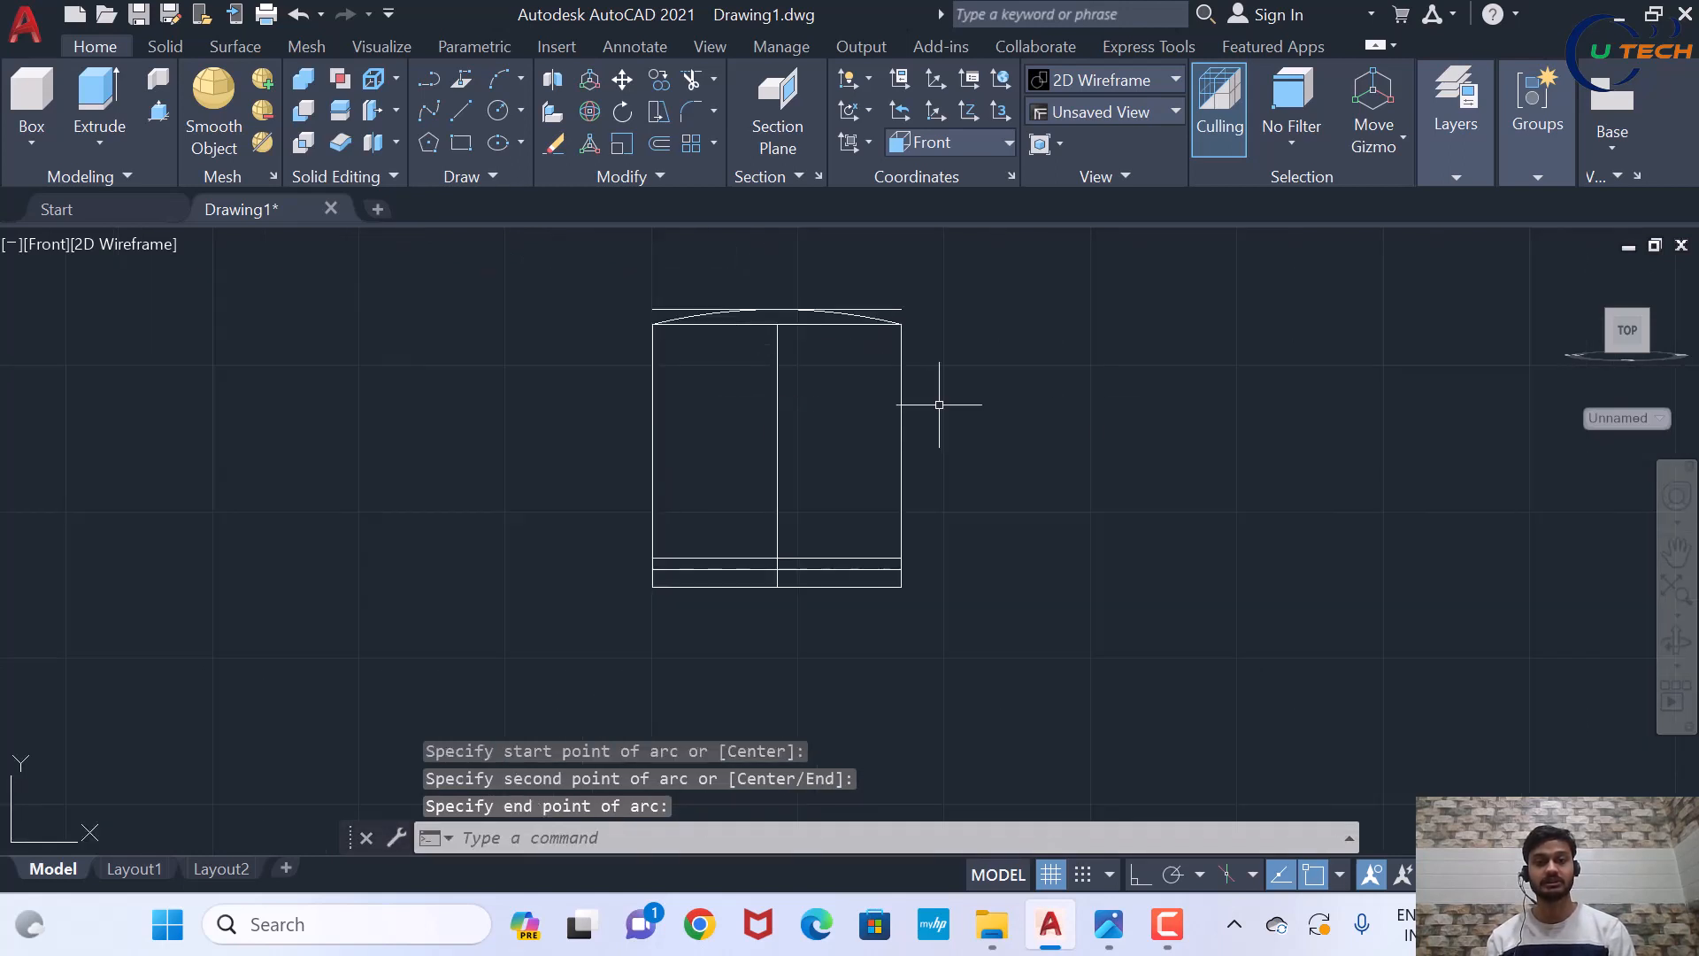
Check the widths in the piston reference image, and offset the vertical centre line to the right by 79/2
left_click(1109, 924)
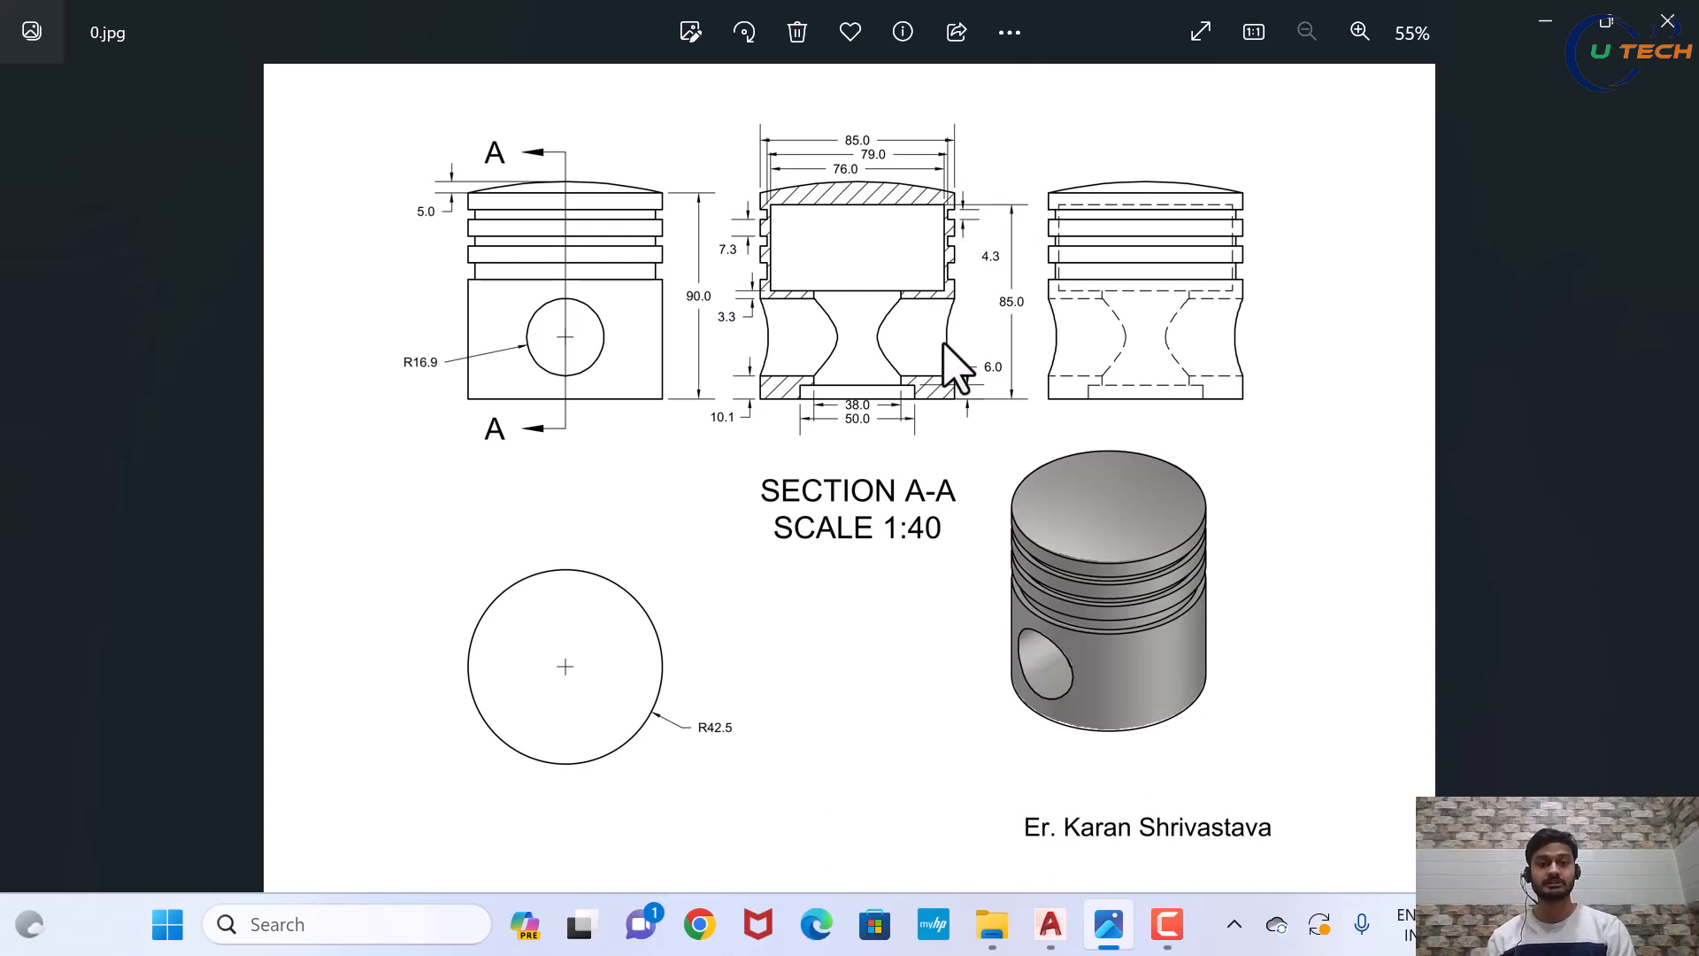
left_click(1044, 932)
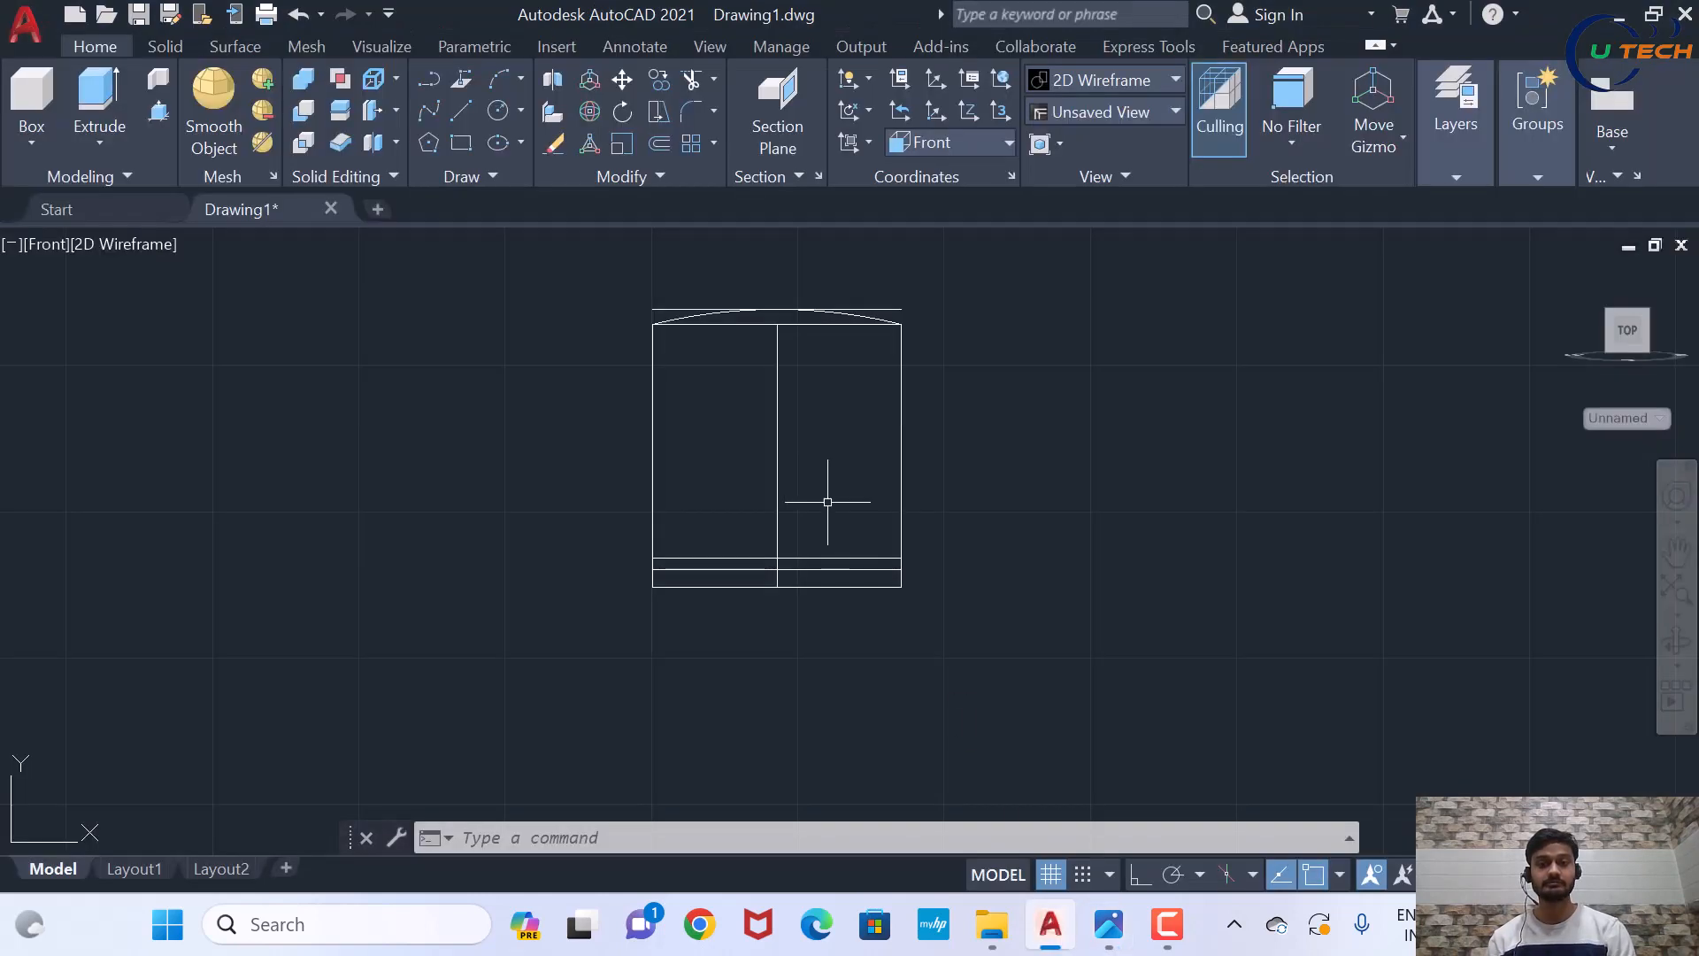
scroll(868, 381, "up", 2)
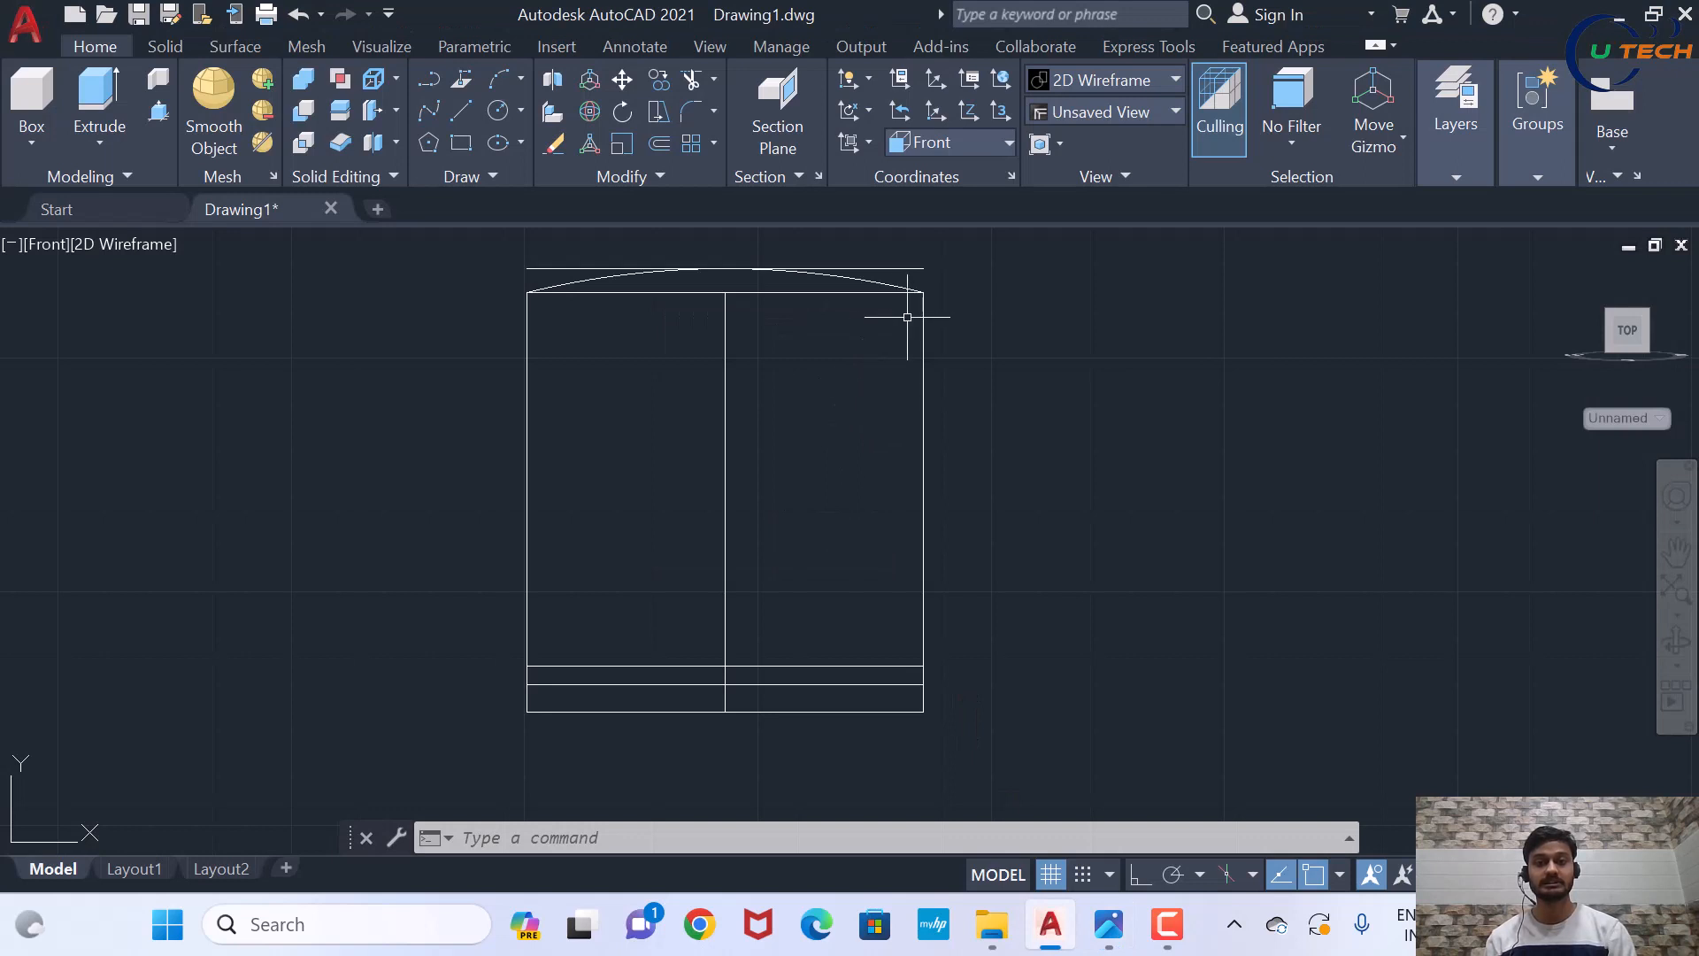
scroll(986, 330, "down", 2)
scroll(990, 330, "up", 2)
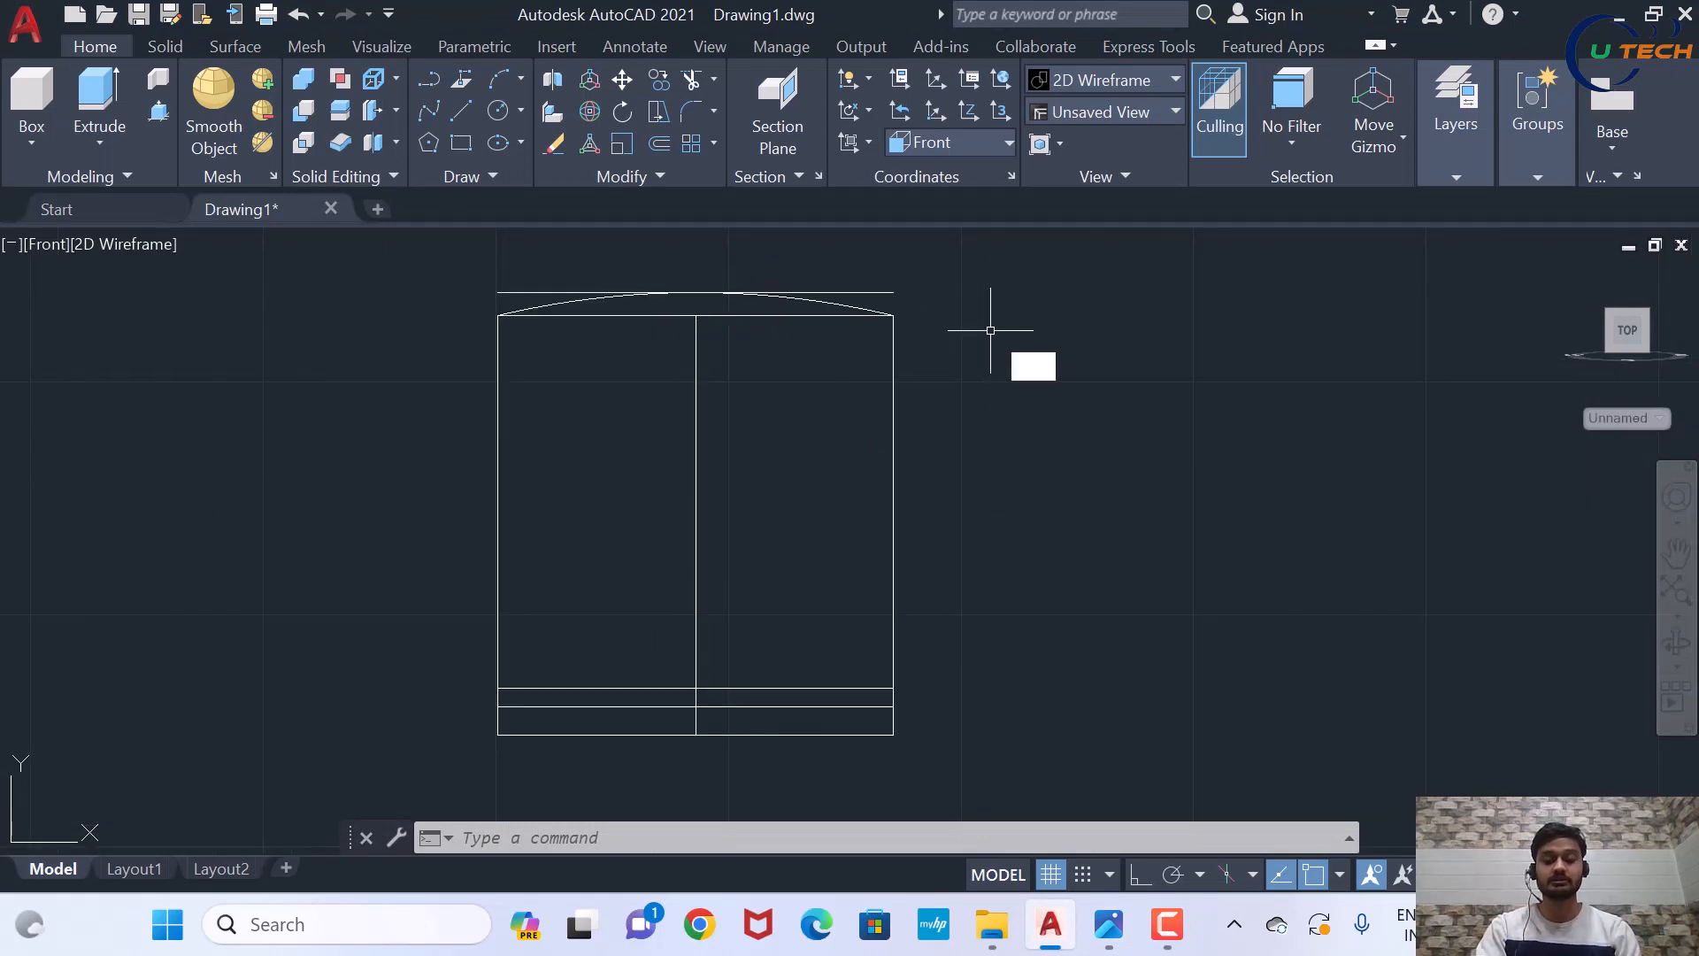
key("Return")
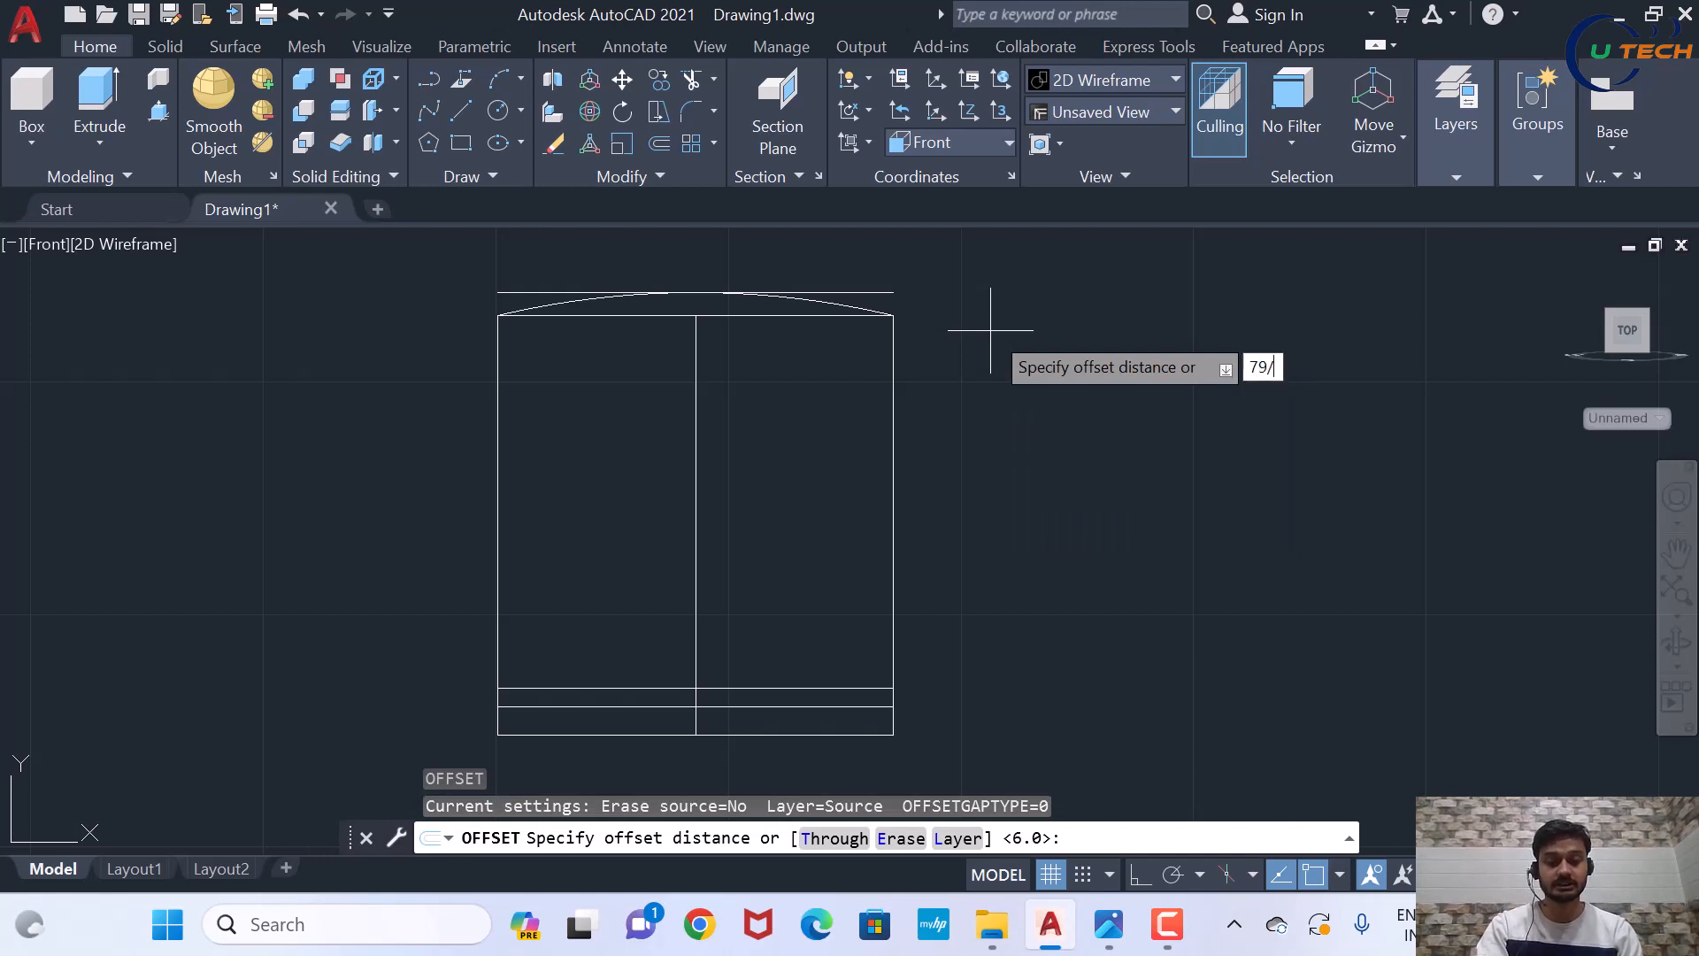
key("Return")
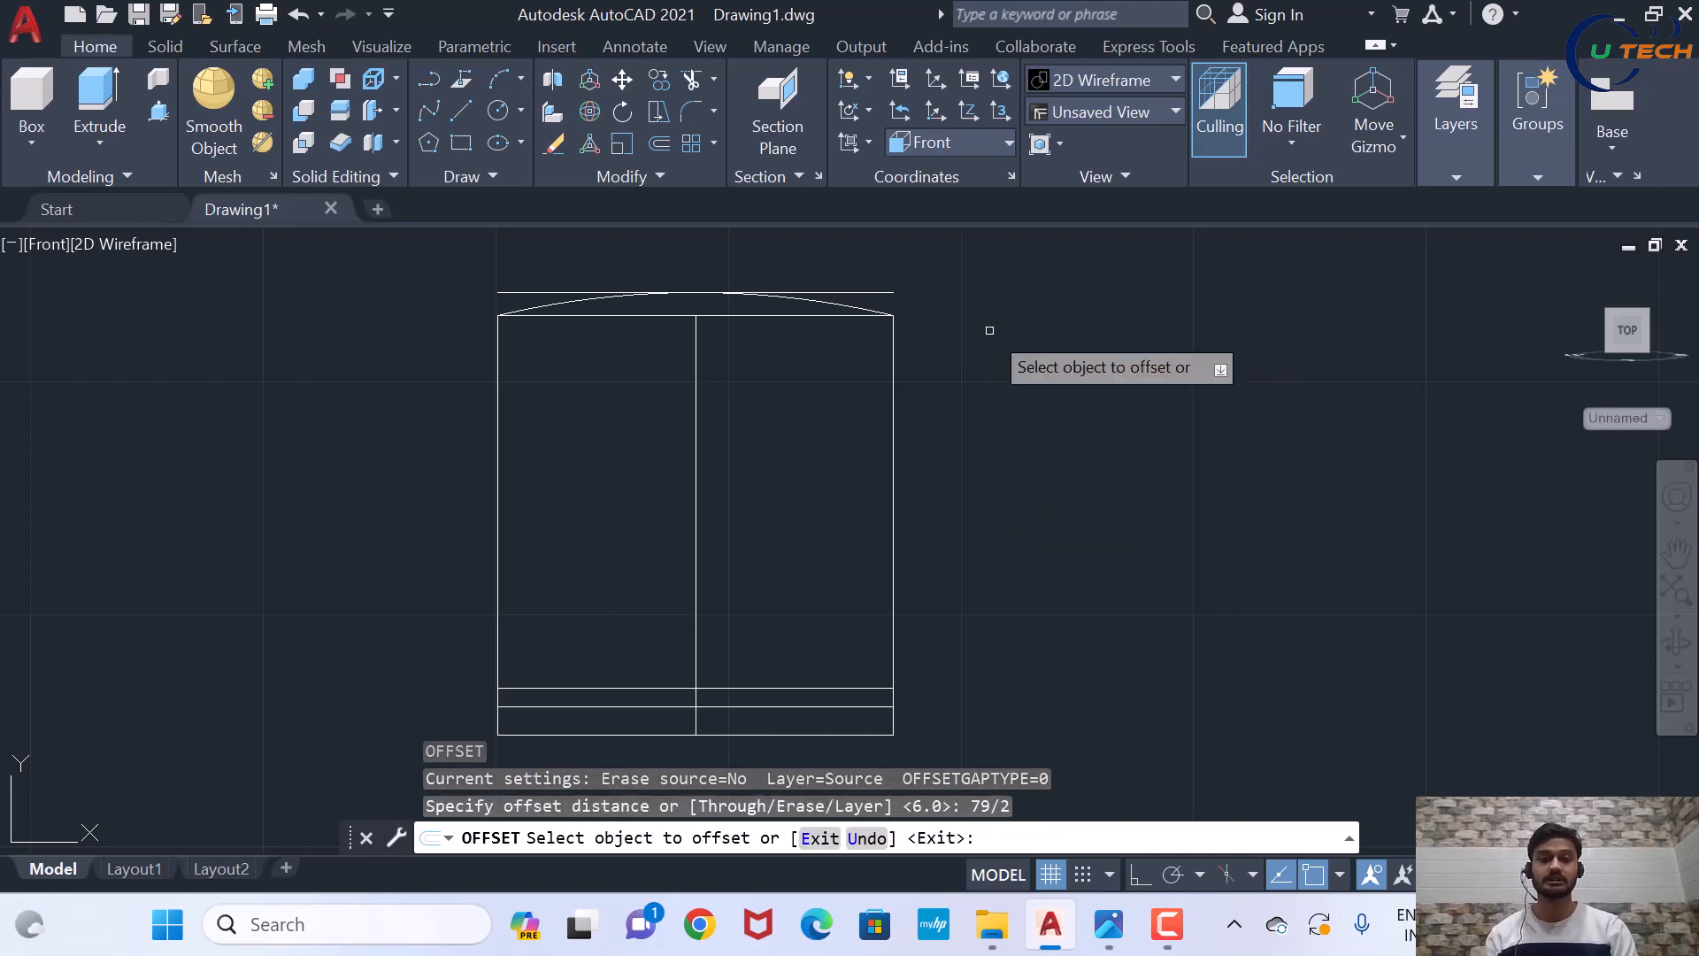
left_click(697, 376)
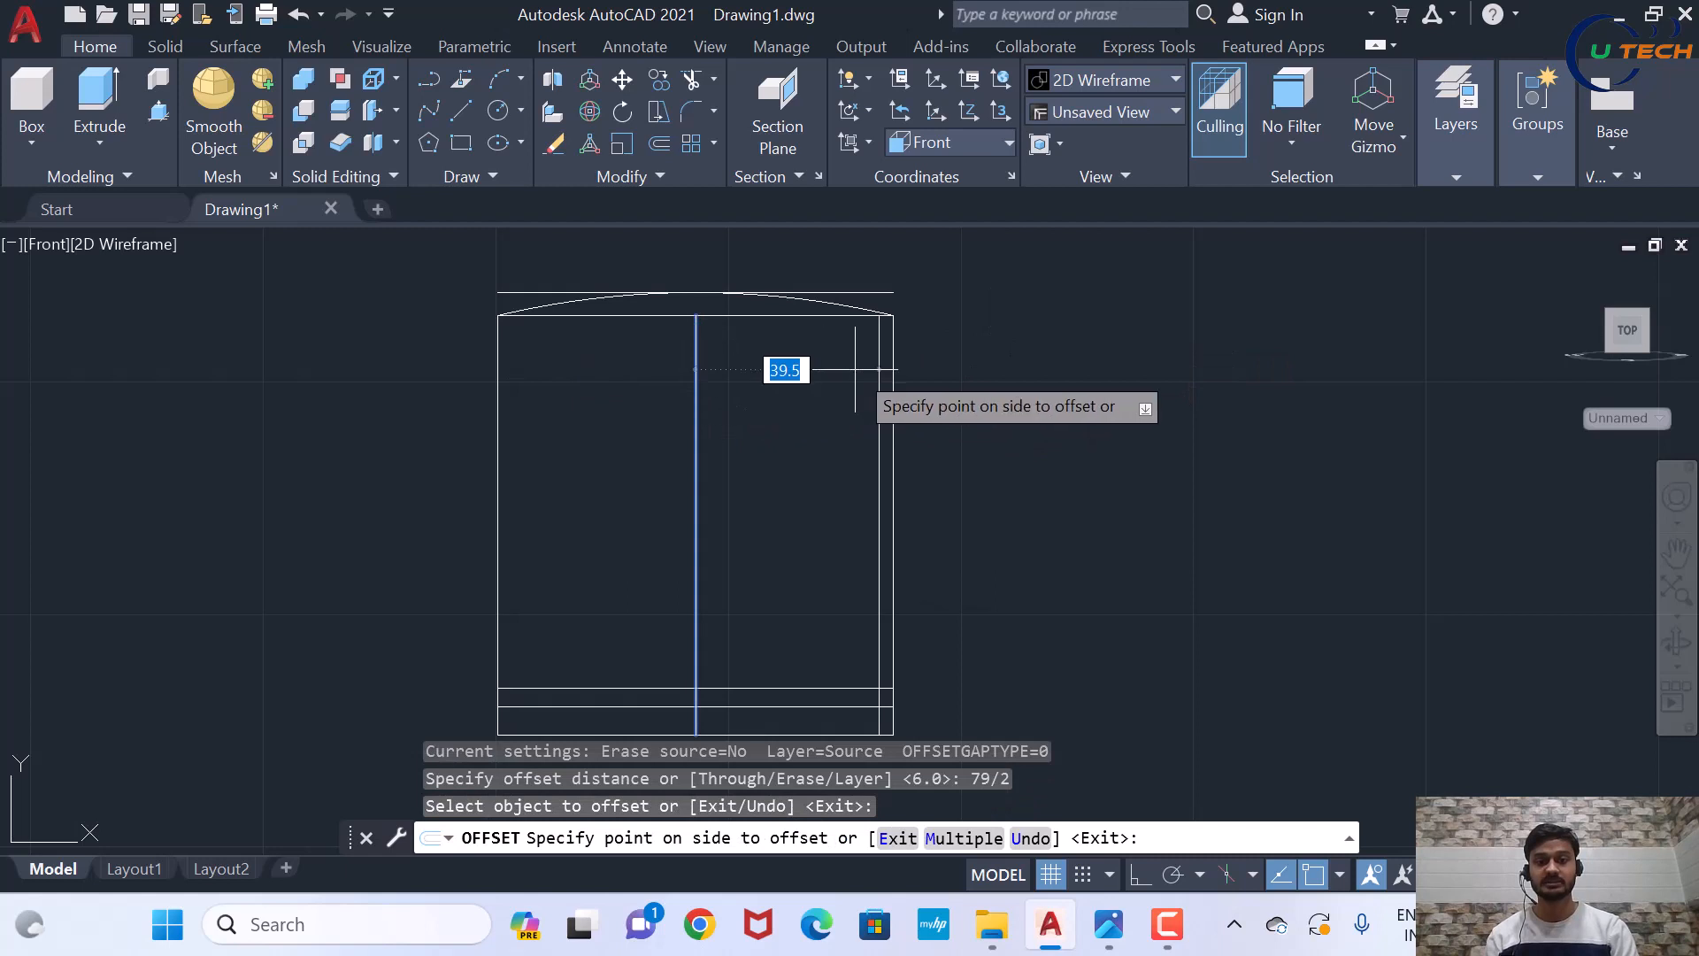
left_click(995, 370)
key("Escape")
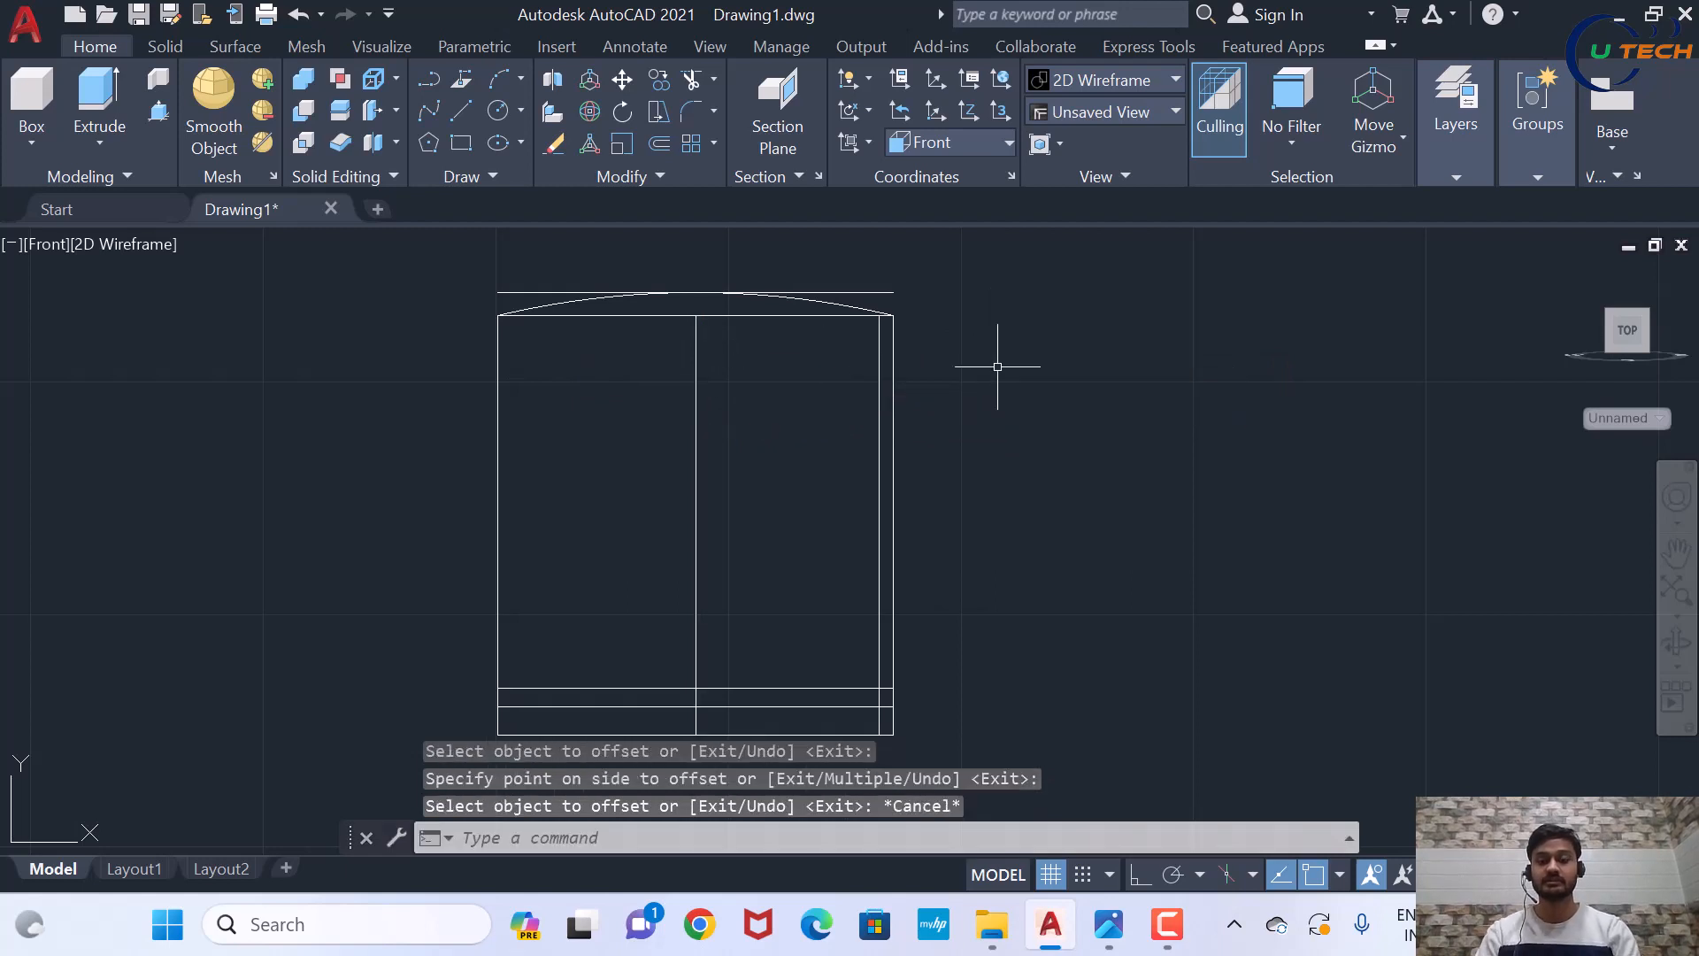
Offset the vertical centre line to the right by 76/2
type("o")
key("Return")
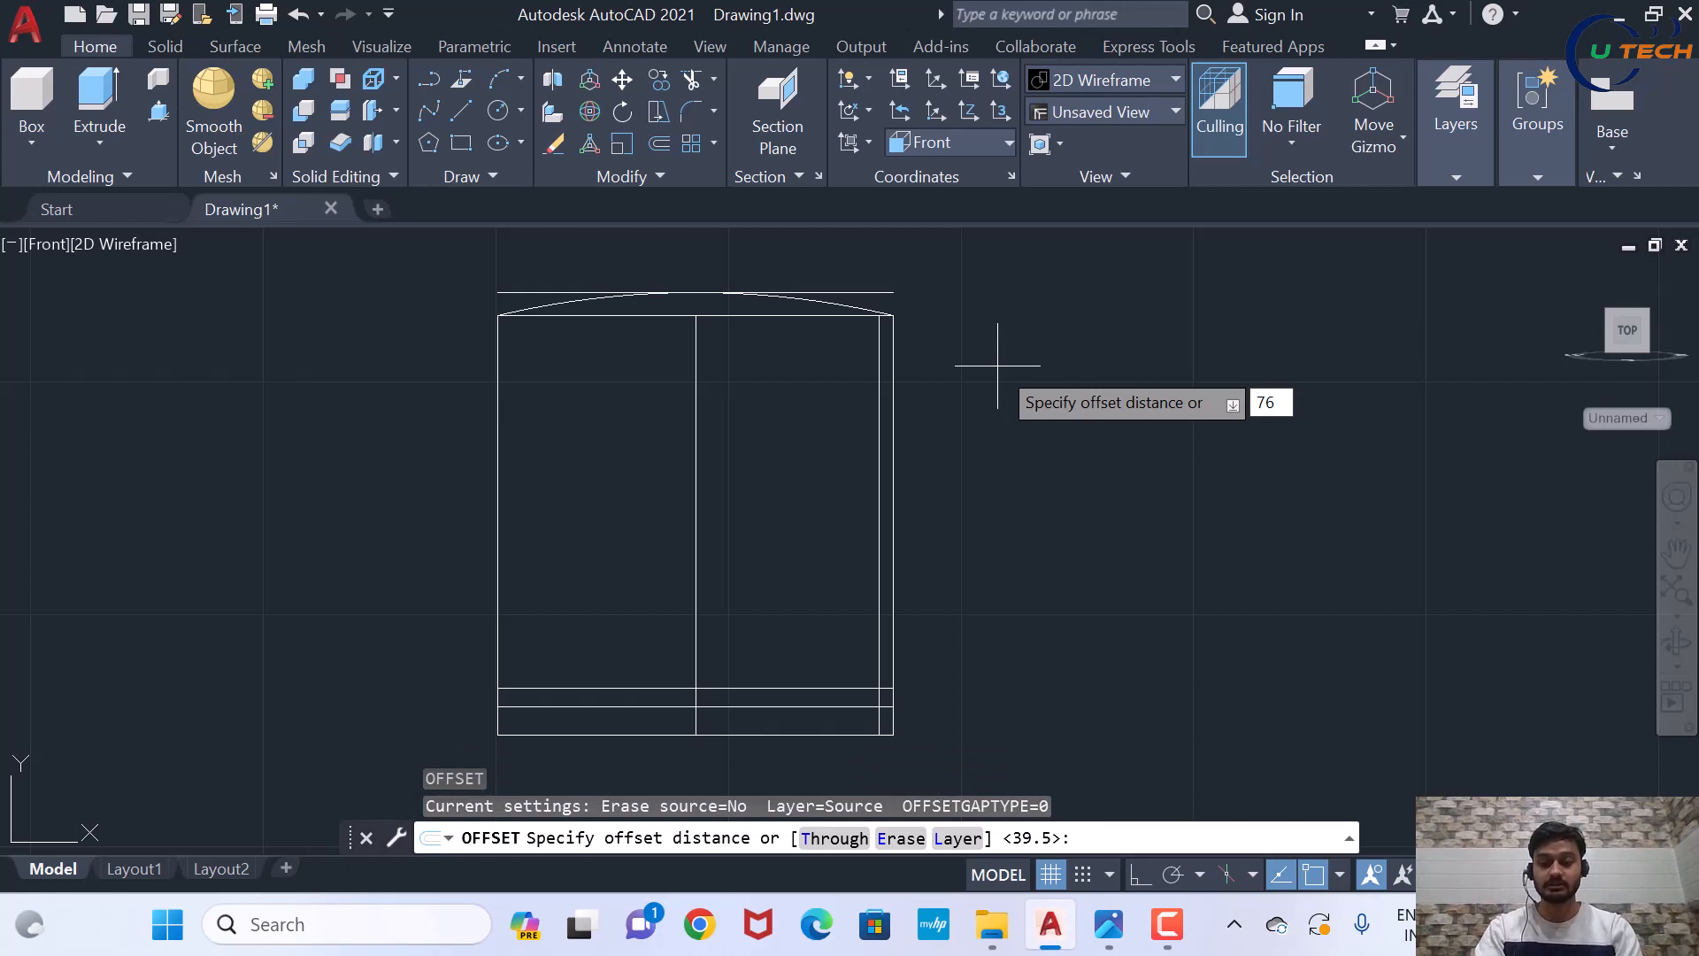
key("Return")
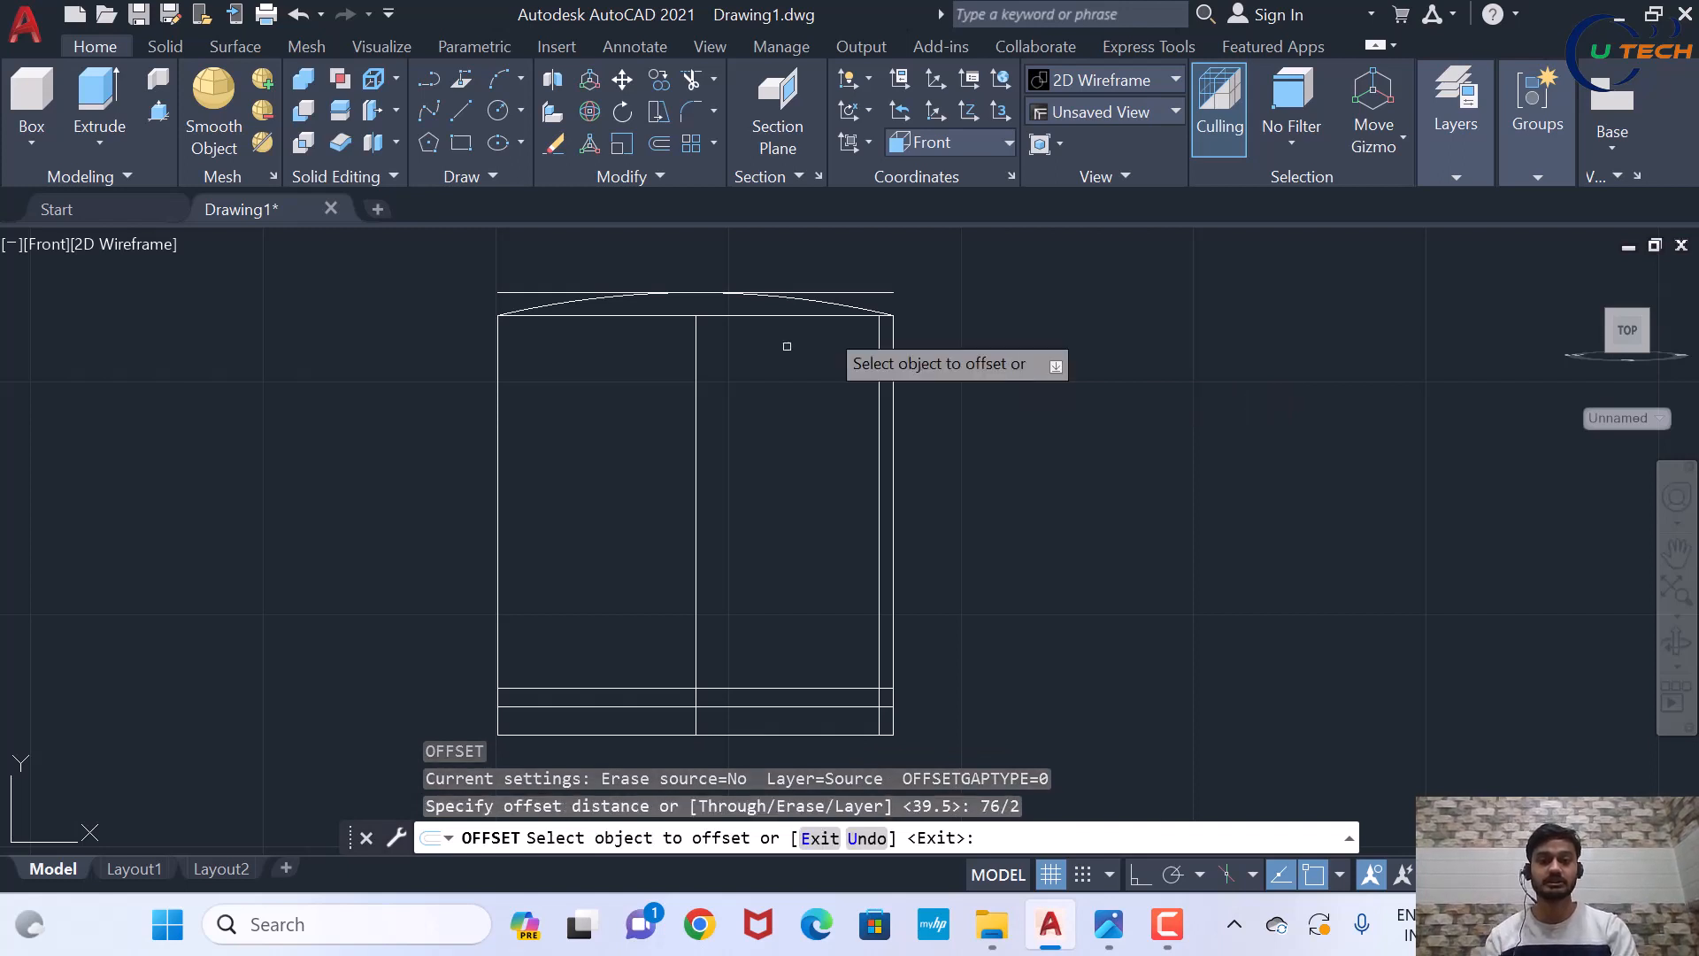
left_click(697, 429)
left_click(1006, 380)
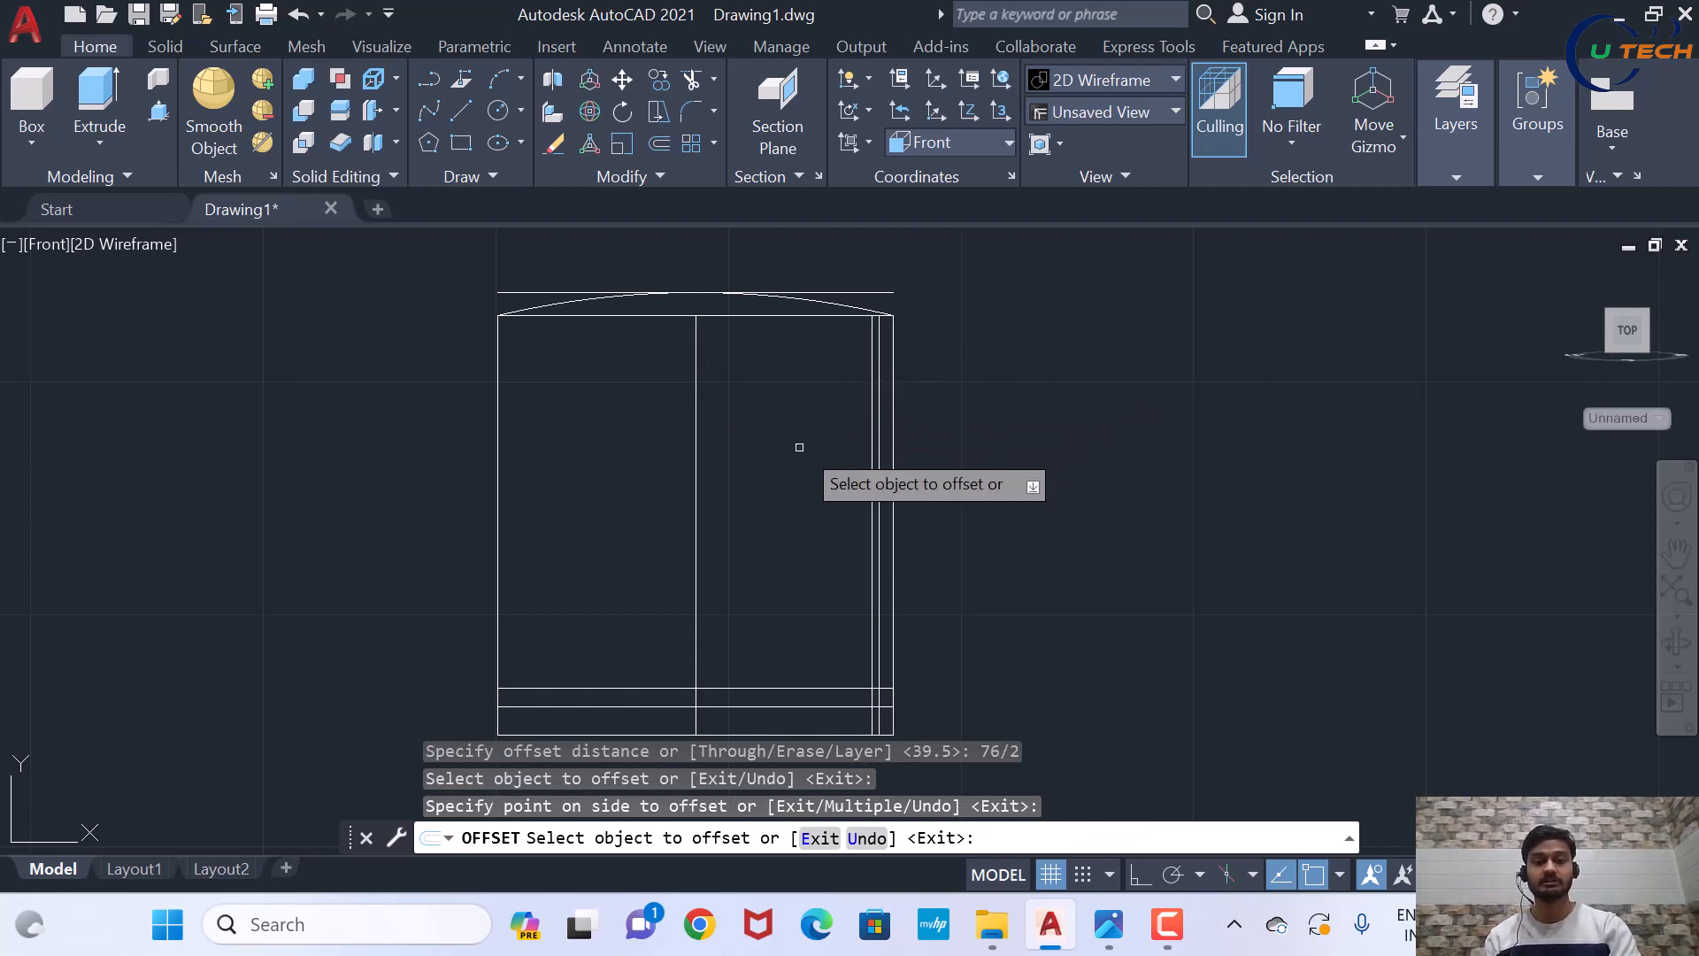
key("Escape")
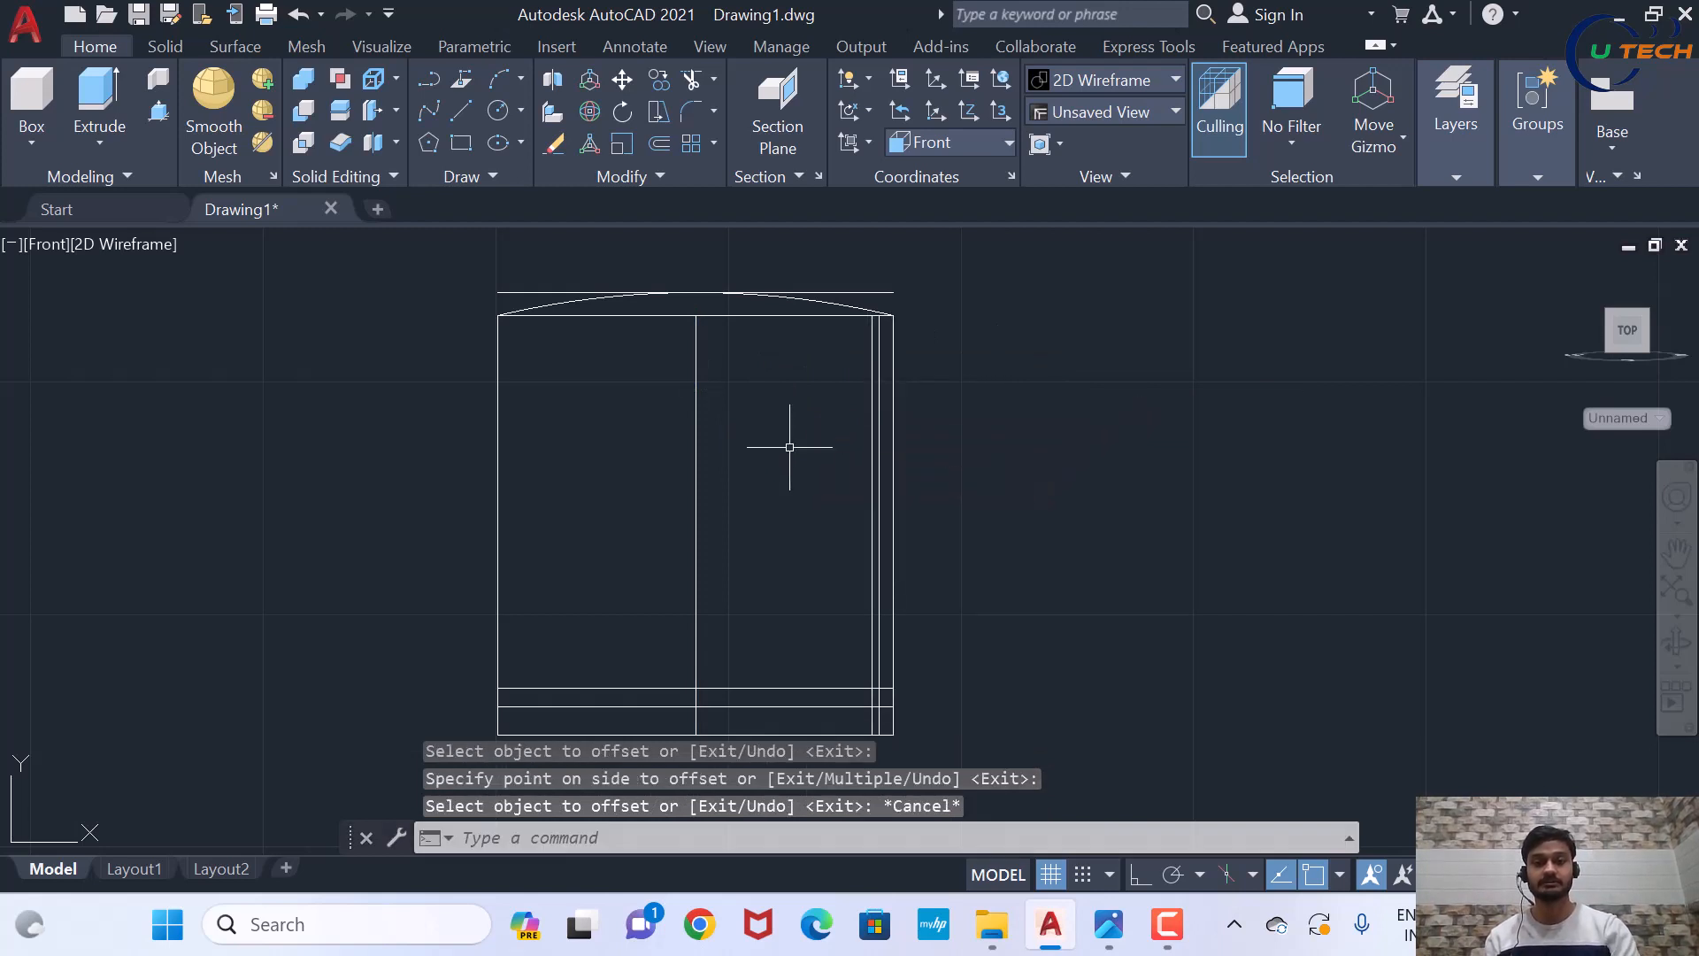
Delete the horizontal construction line touching the top of the crown arc
middle_click_drag(808, 334, 811, 372)
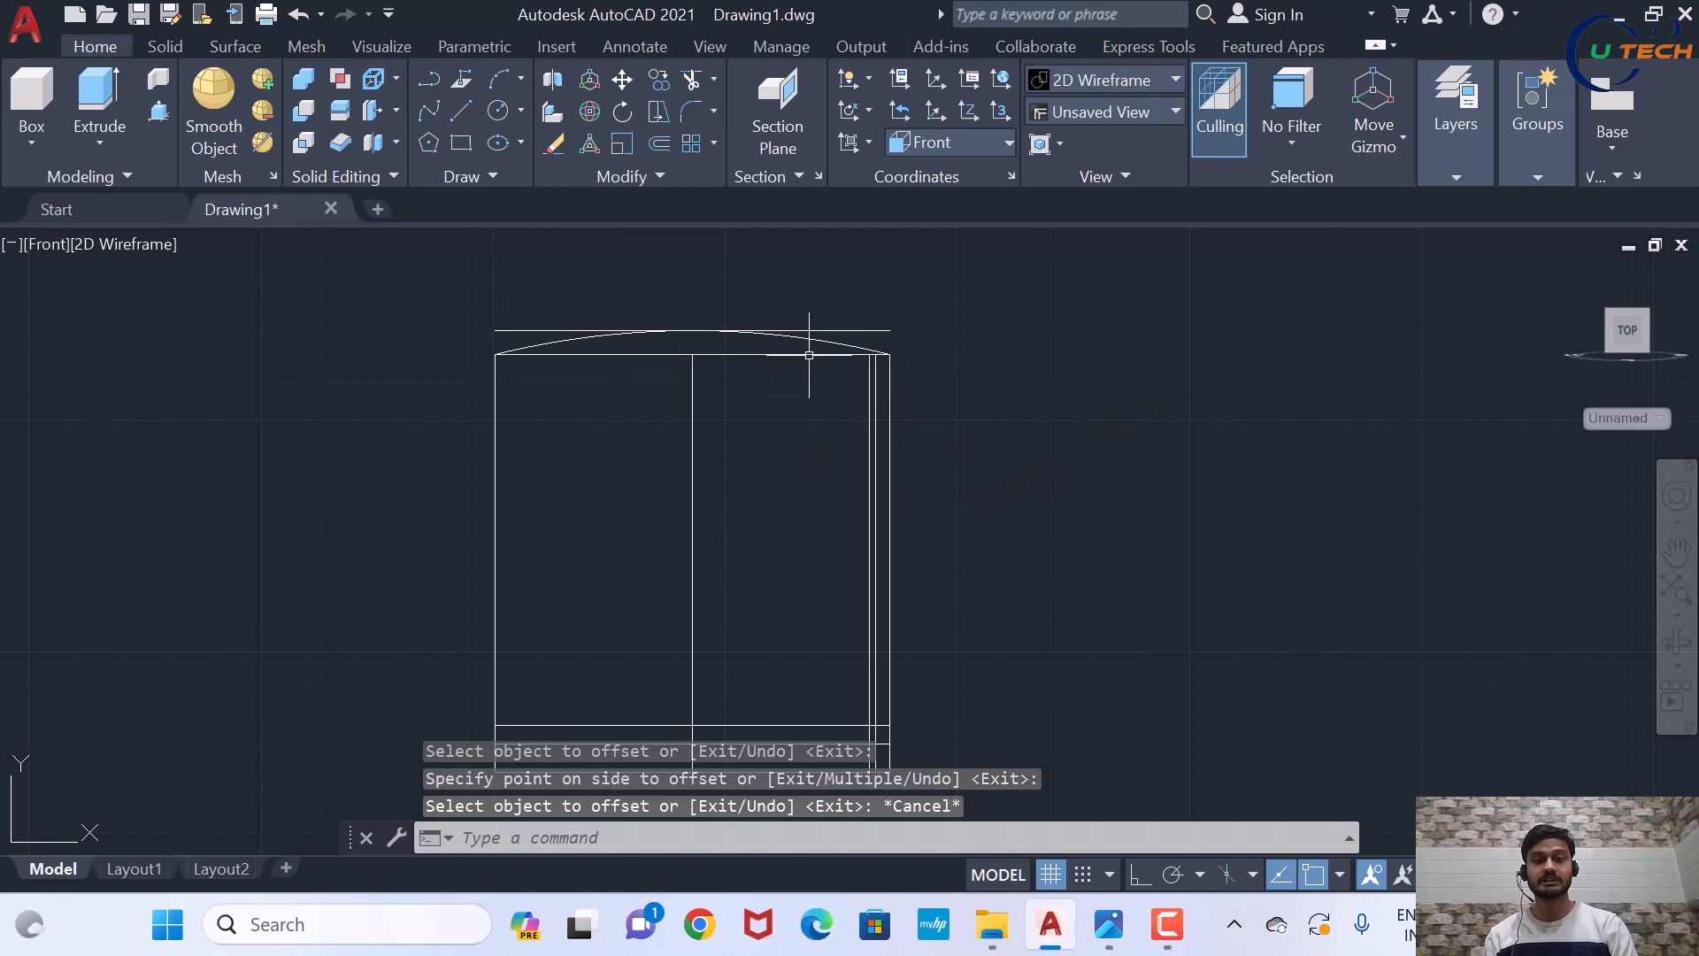
left_click(856, 331)
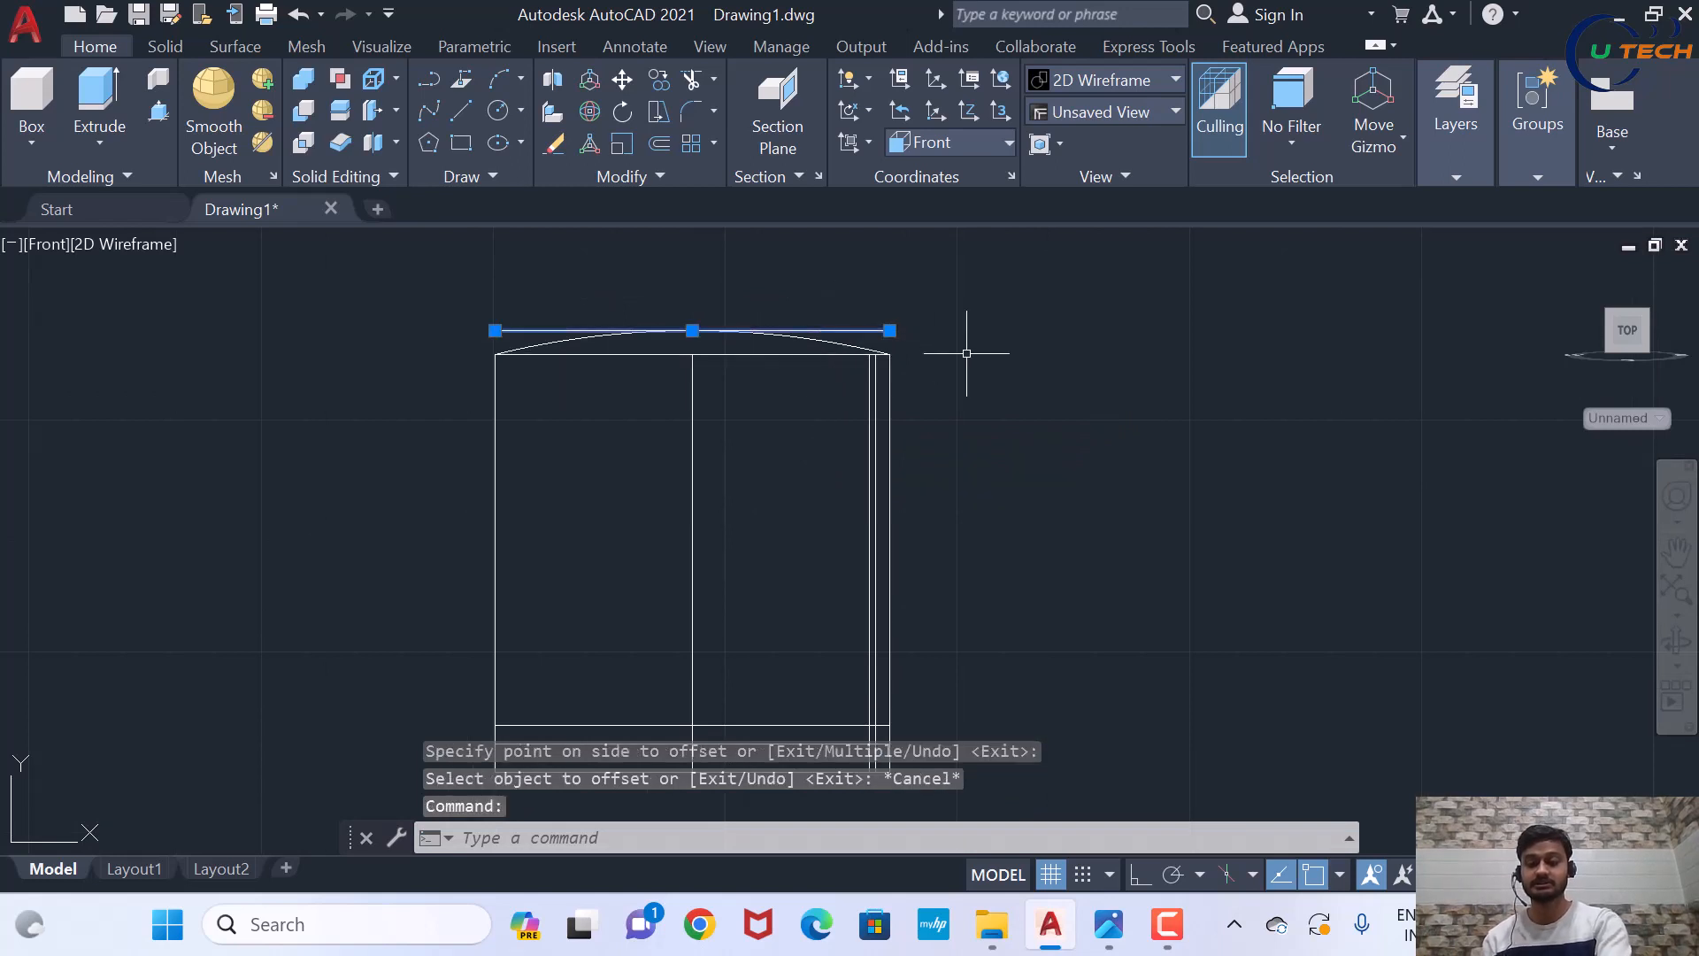
key("Delete")
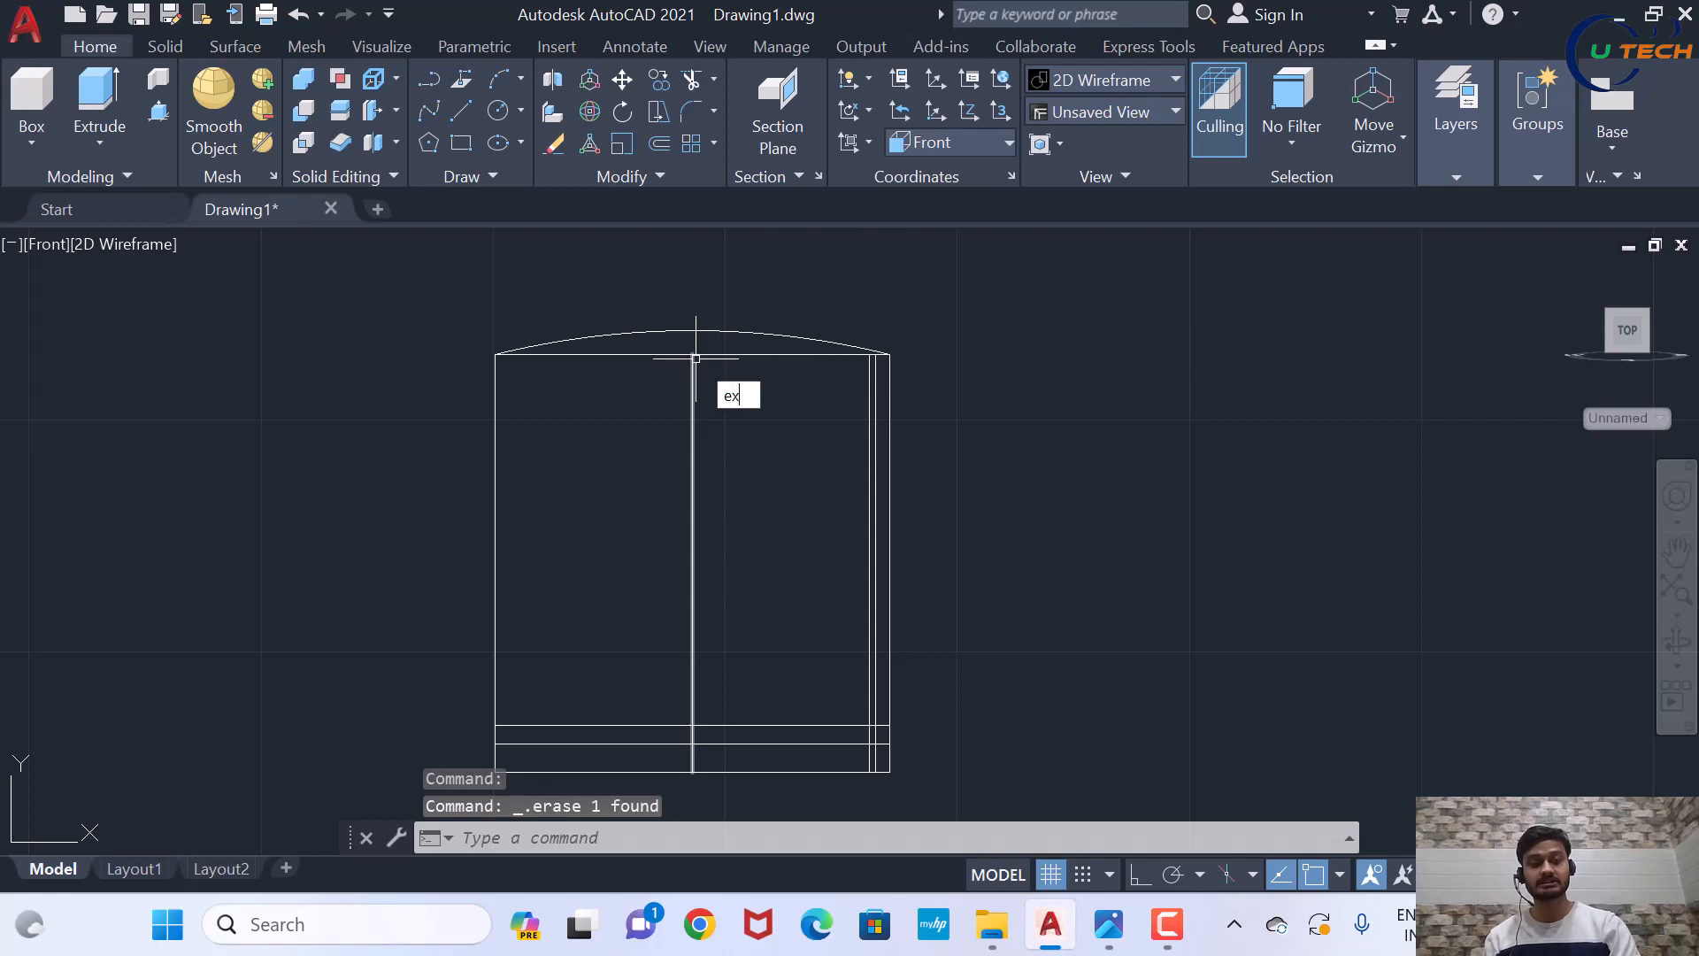
Extend the vertical centre line upward to meet the crown arc
key("Return")
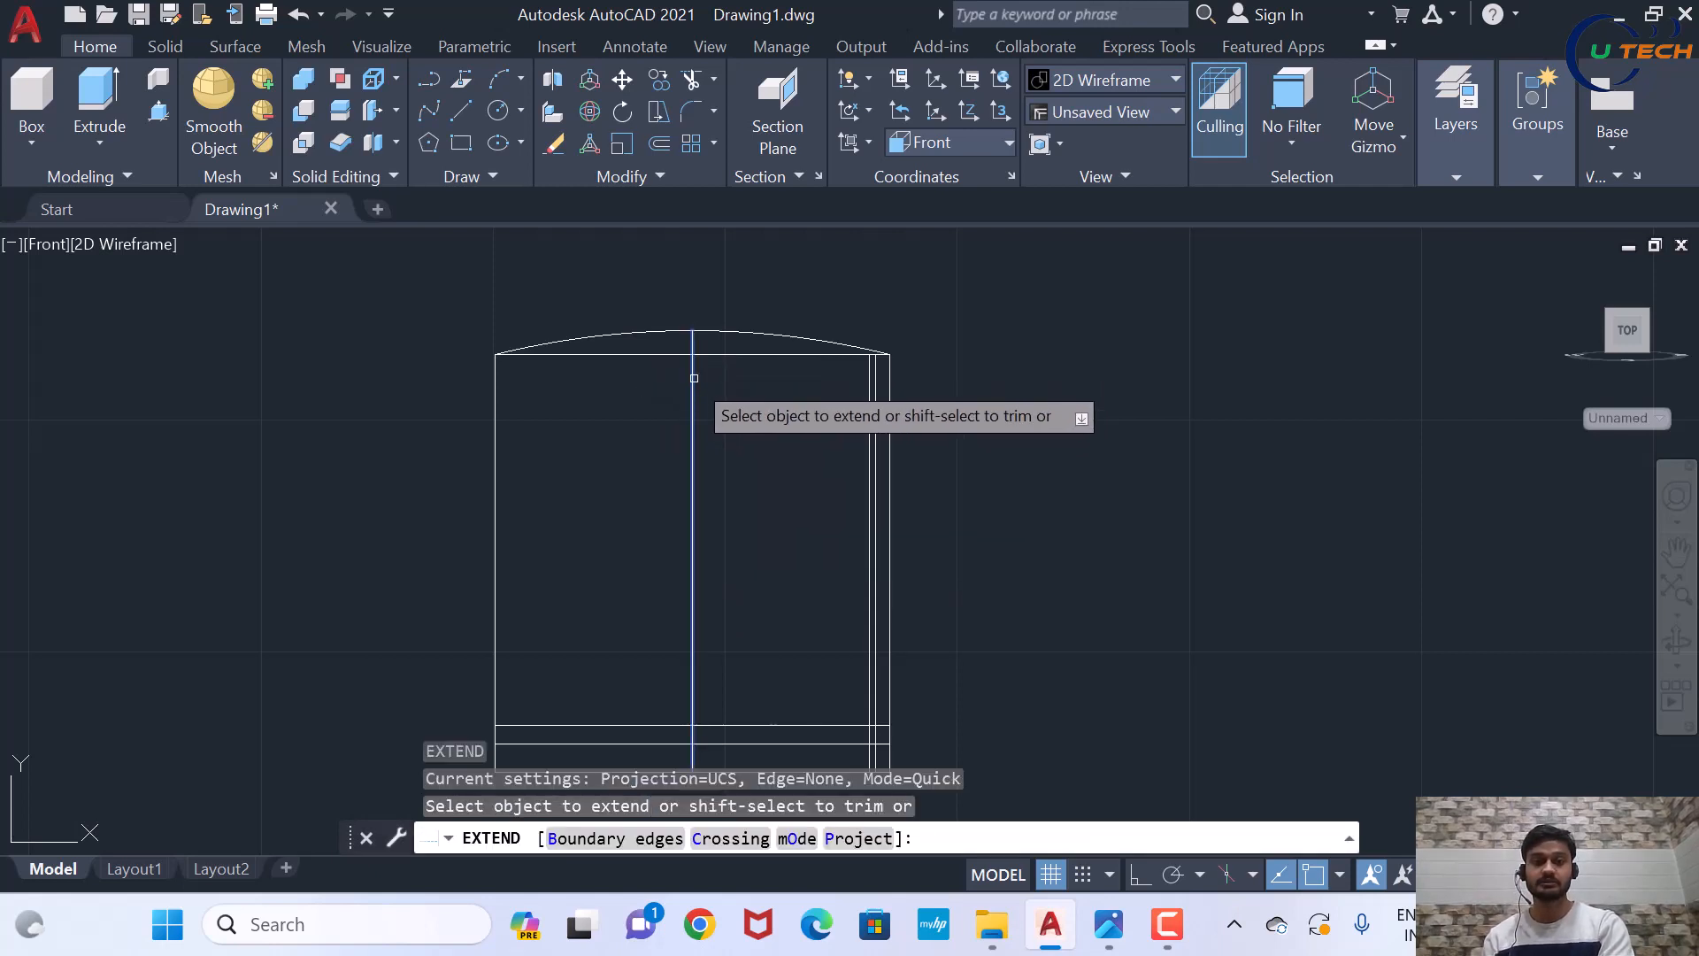
left_click(691, 388)
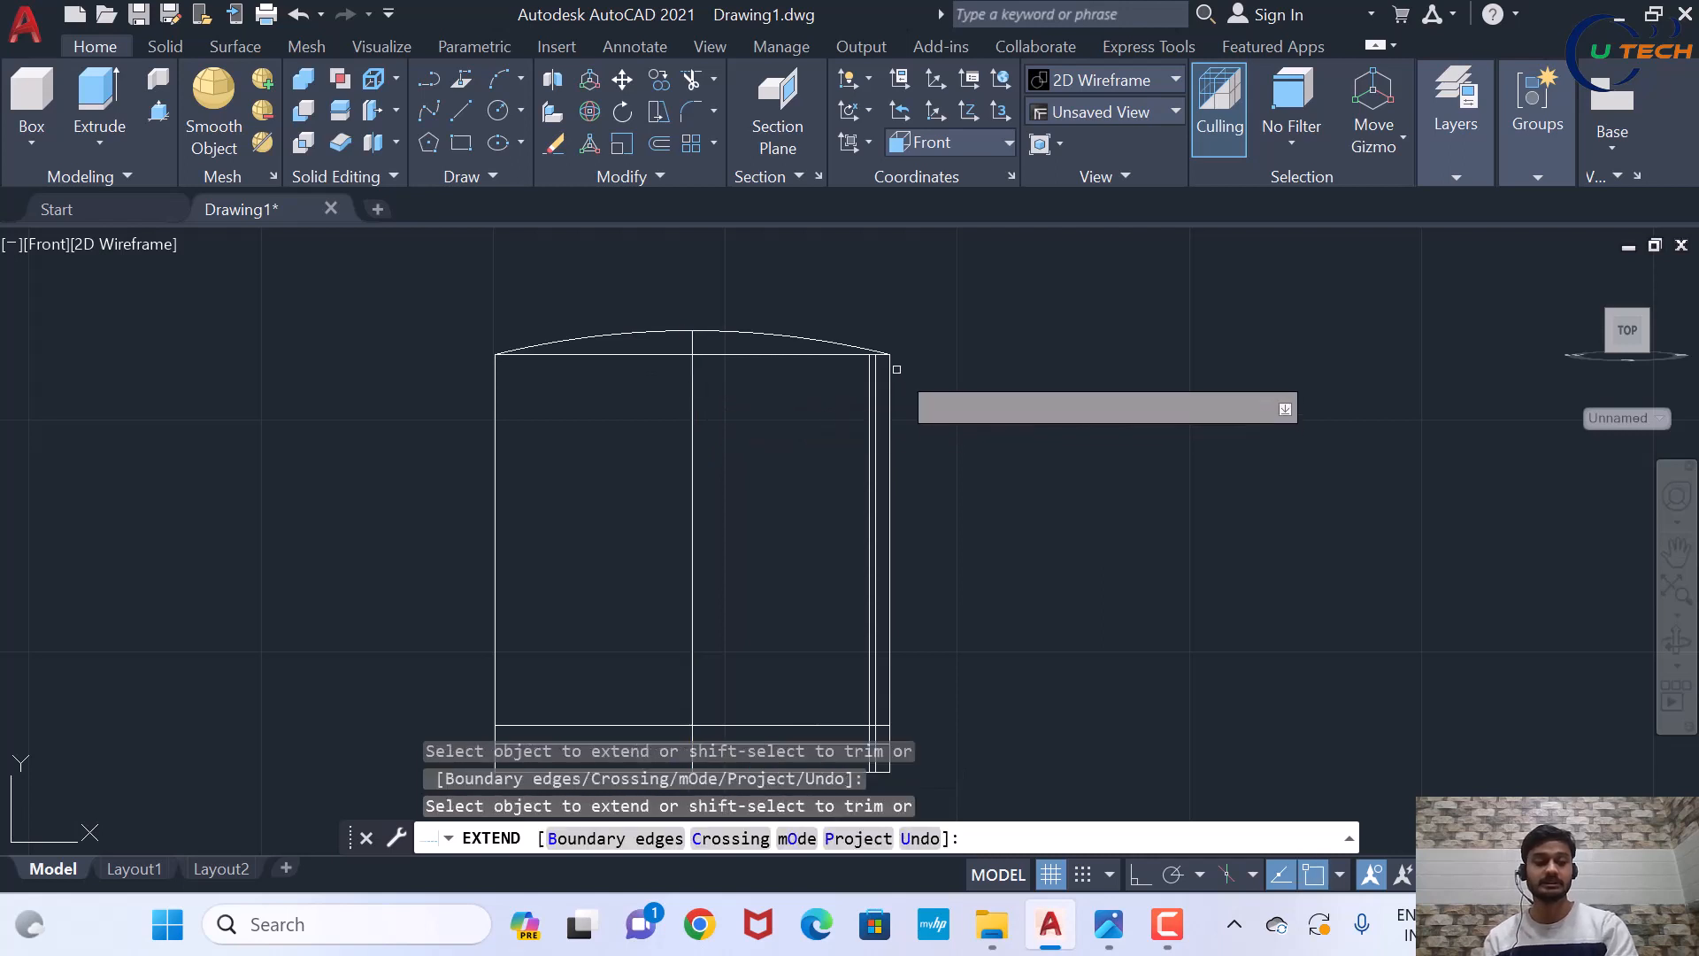
key("Escape")
scroll(738, 395, "down", 2)
scroll(740, 452, "up", 2)
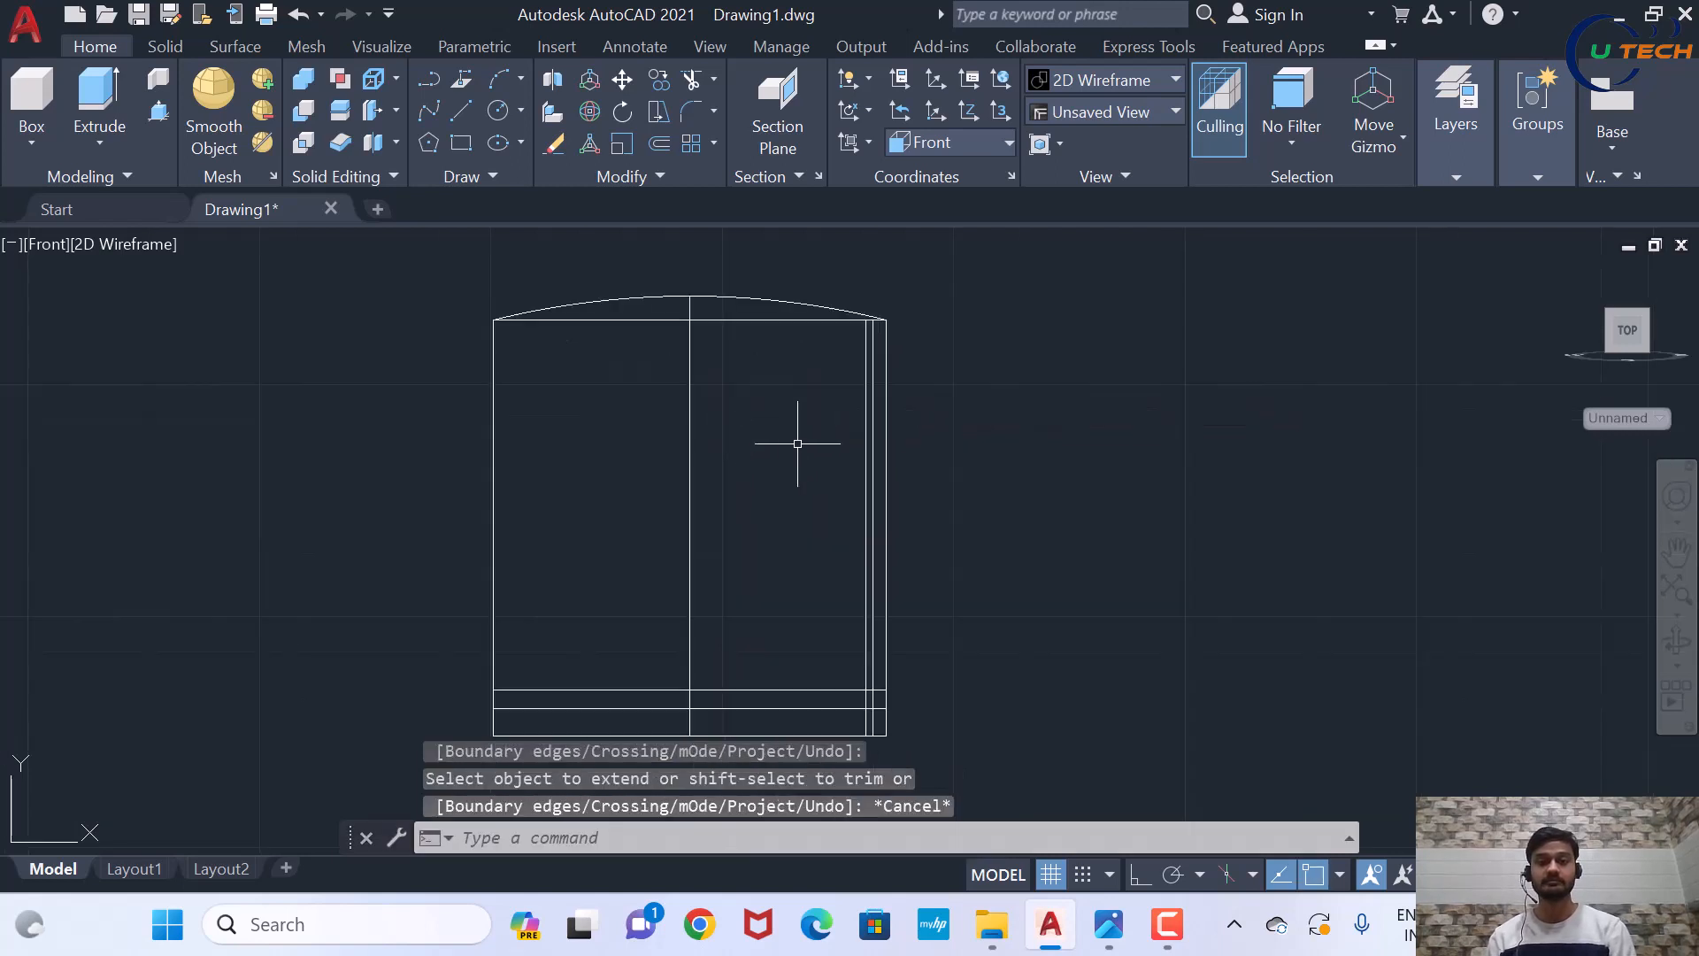
Check the lower opening widths in the piston reference image, and offset the vertical centre line to the right by 38/2
left_click(1108, 924)
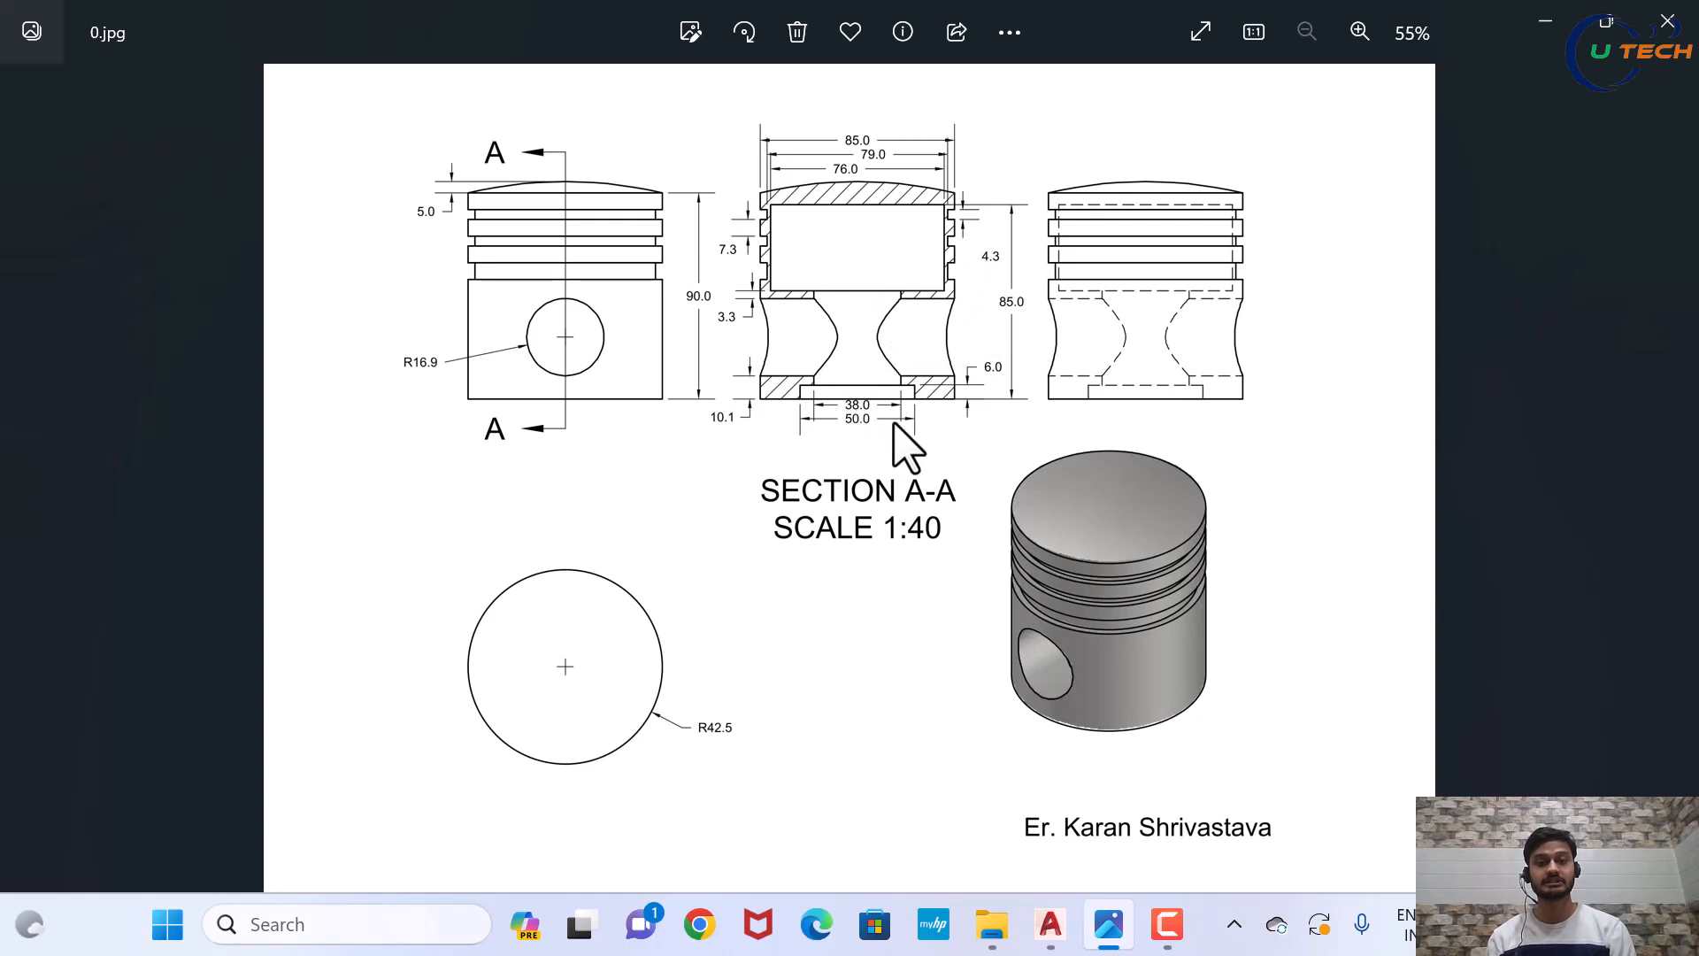
left_click(1053, 926)
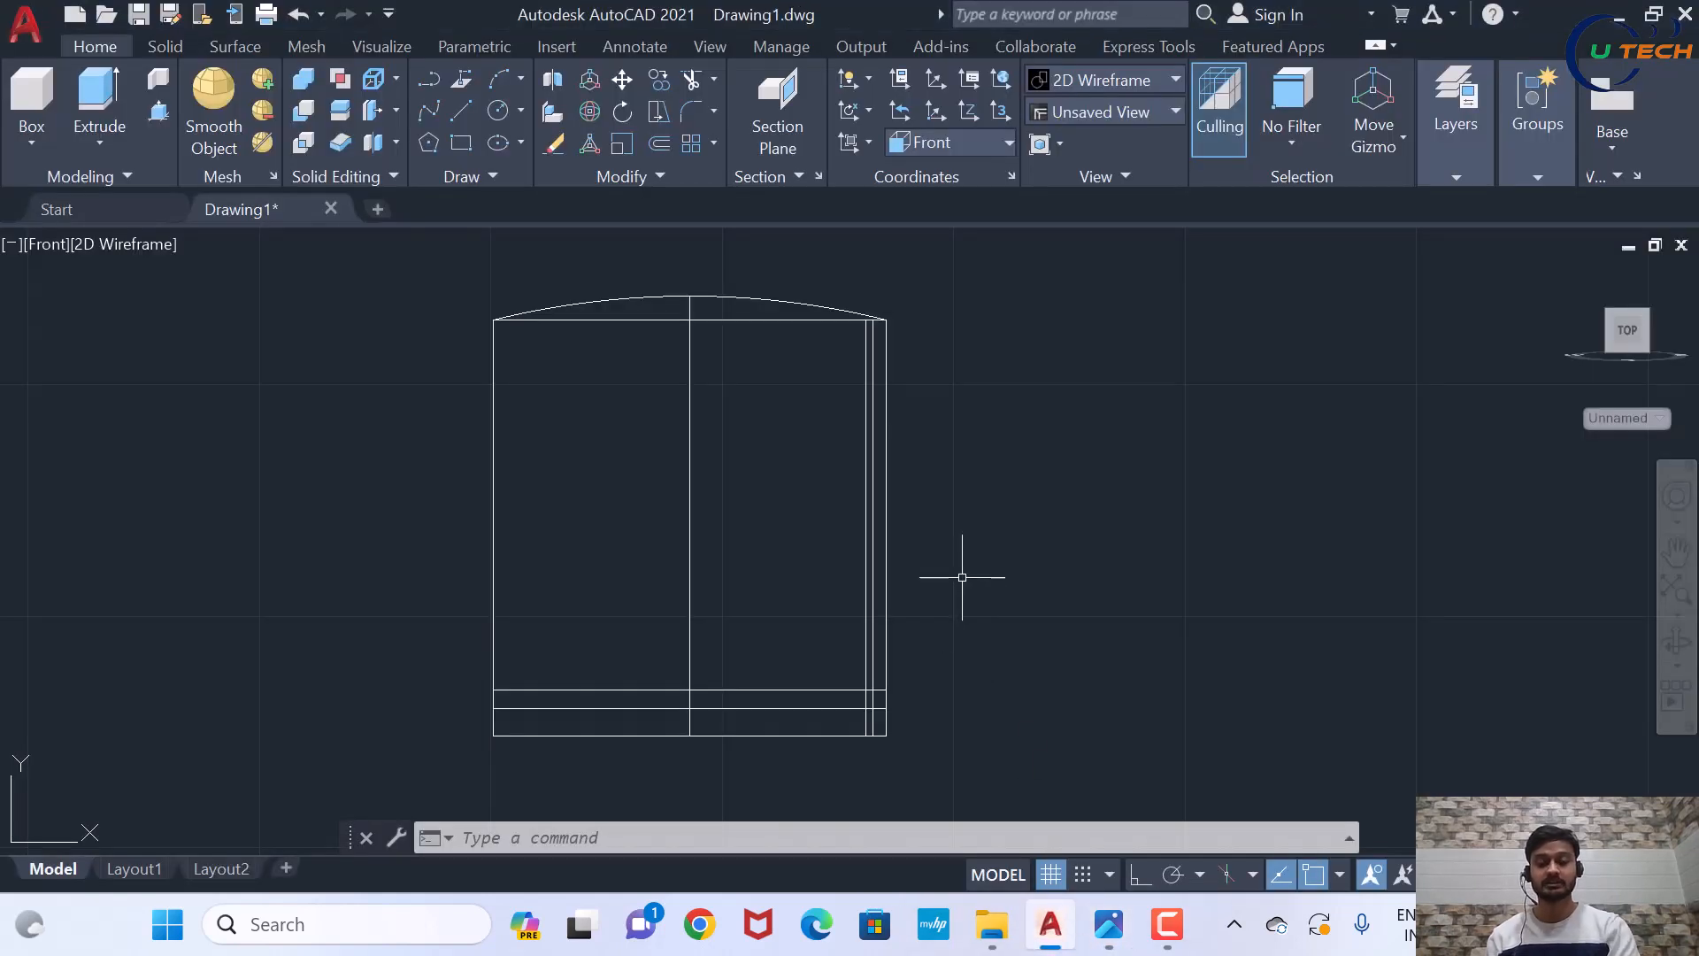
type("o")
key("Return")
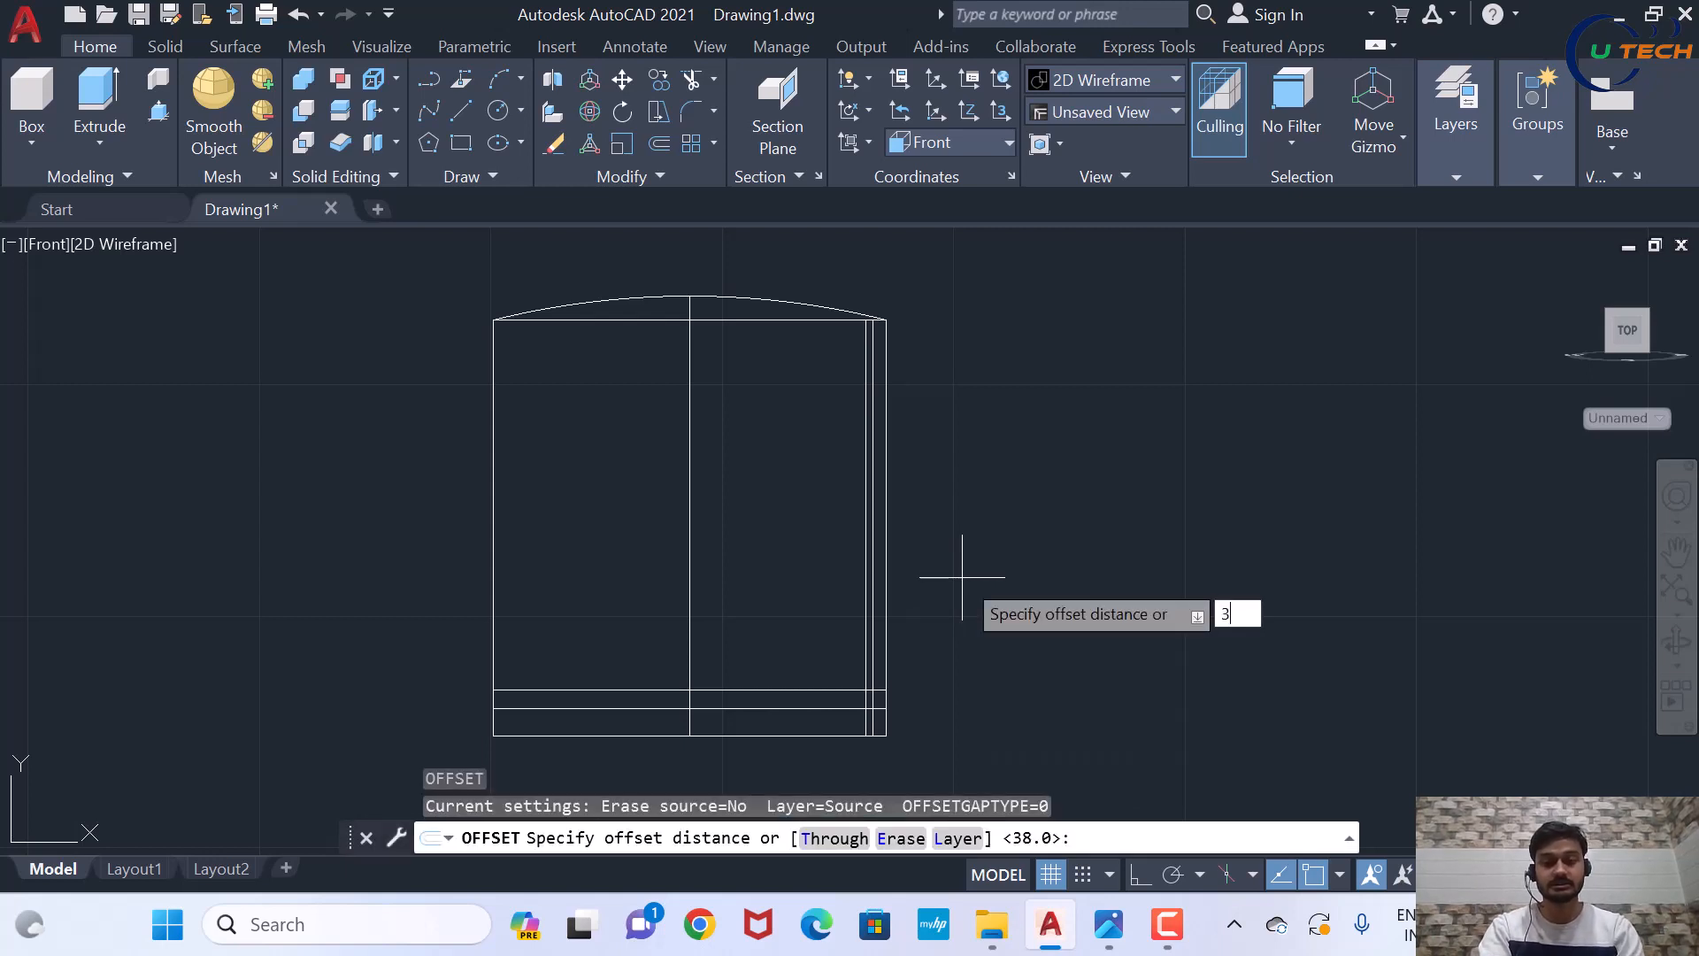
type("38/2")
key("Return")
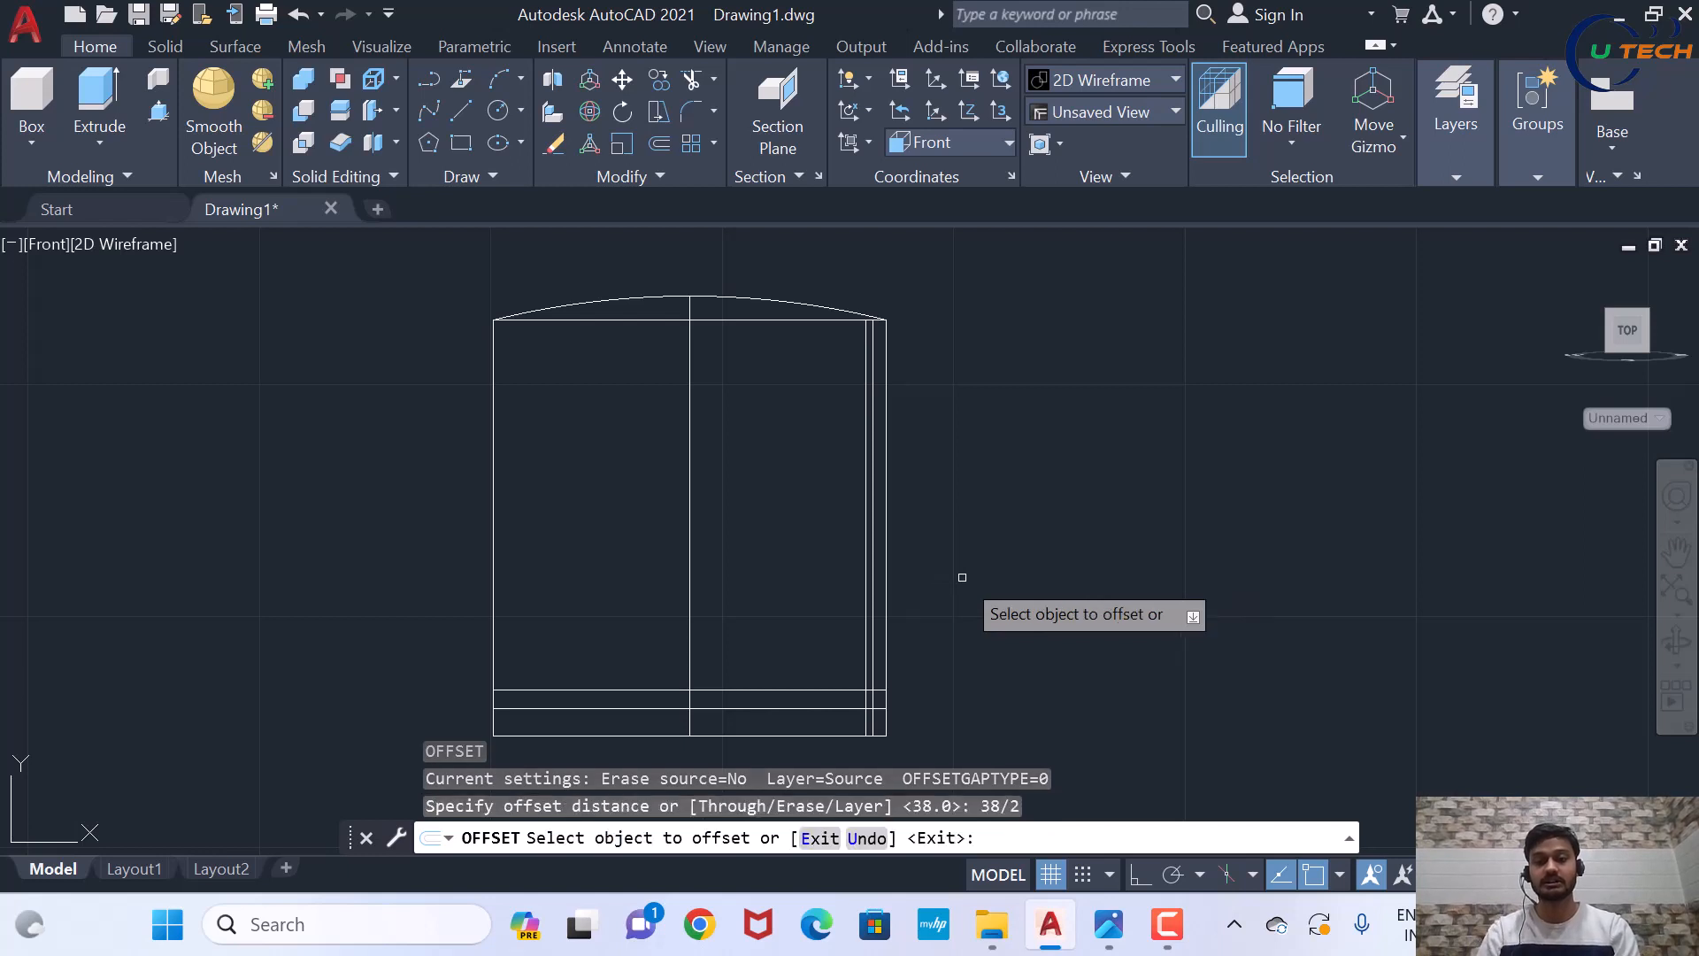
left_click(690, 534)
left_click(739, 538)
key("Escape")
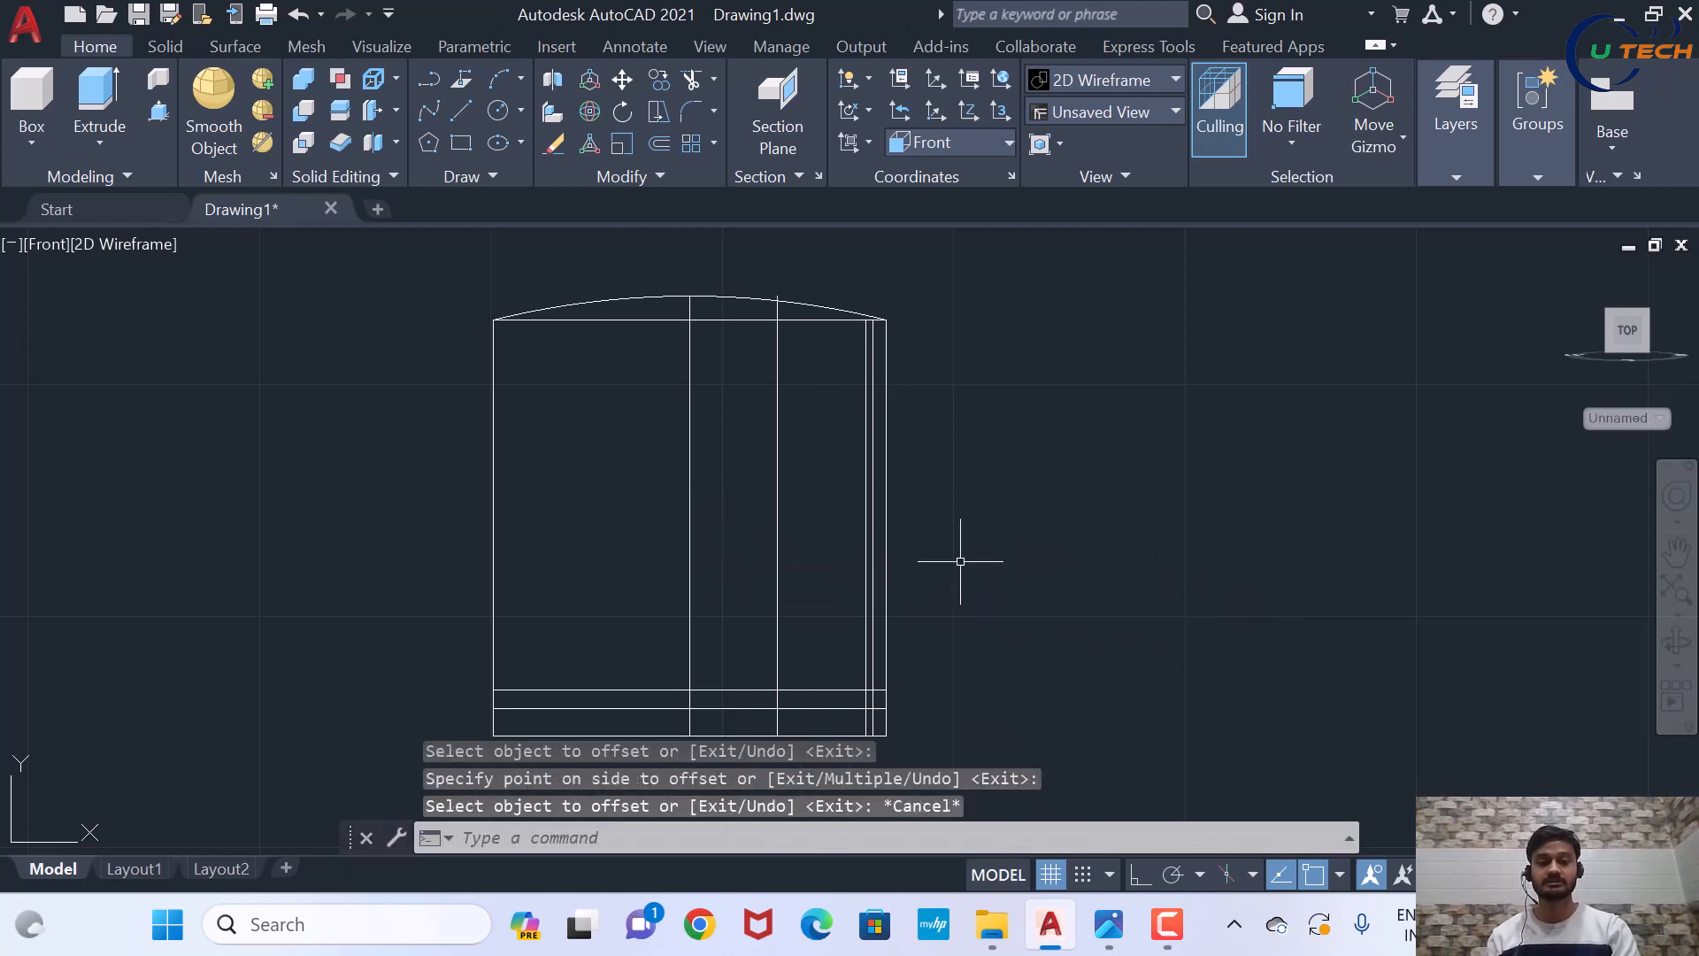
Offset the vertical centre line to the right by 25
type("o")
key("Return")
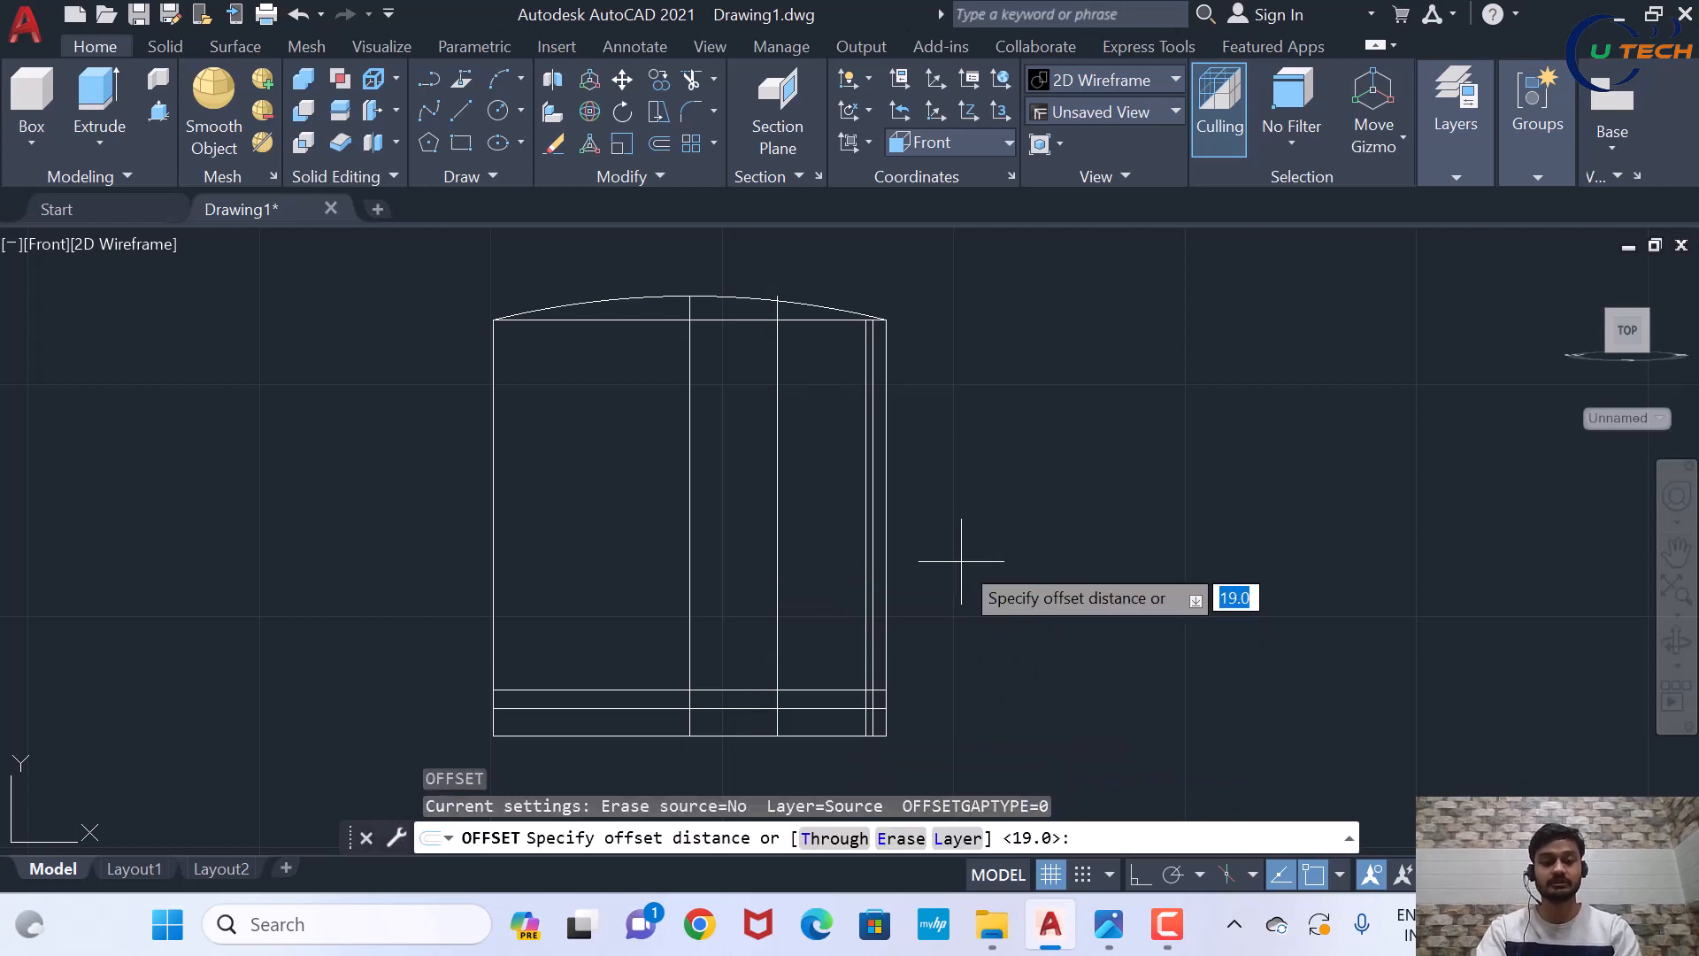
type("25")
key("Return")
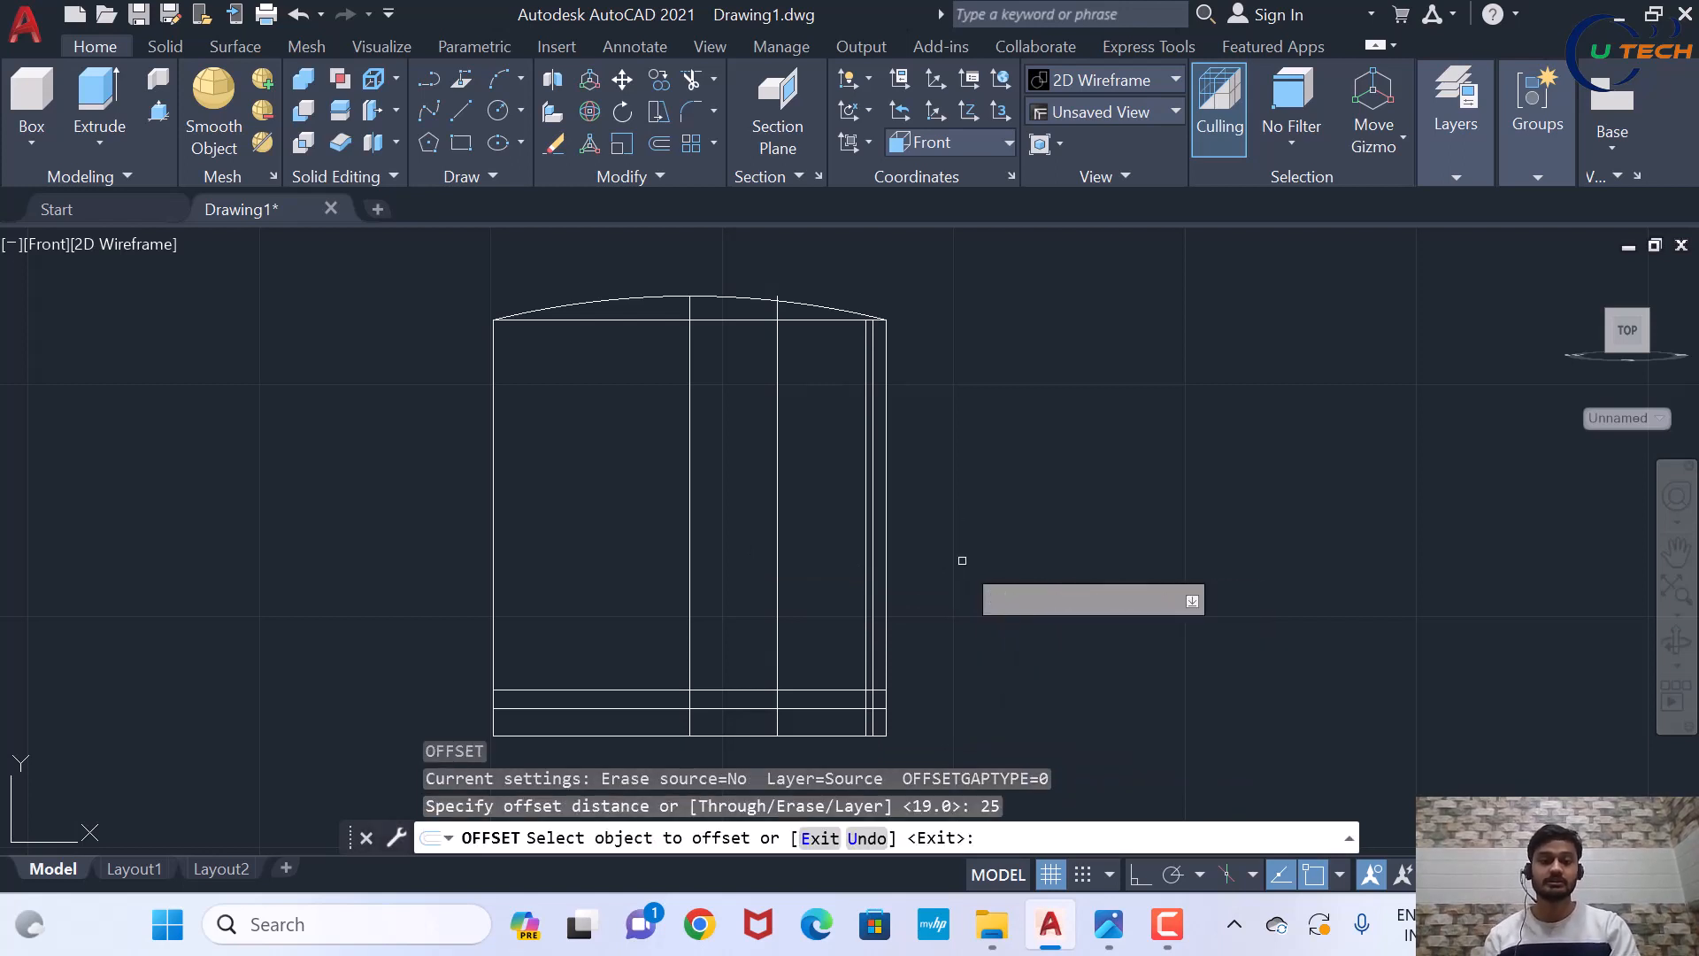
left_click(690, 525)
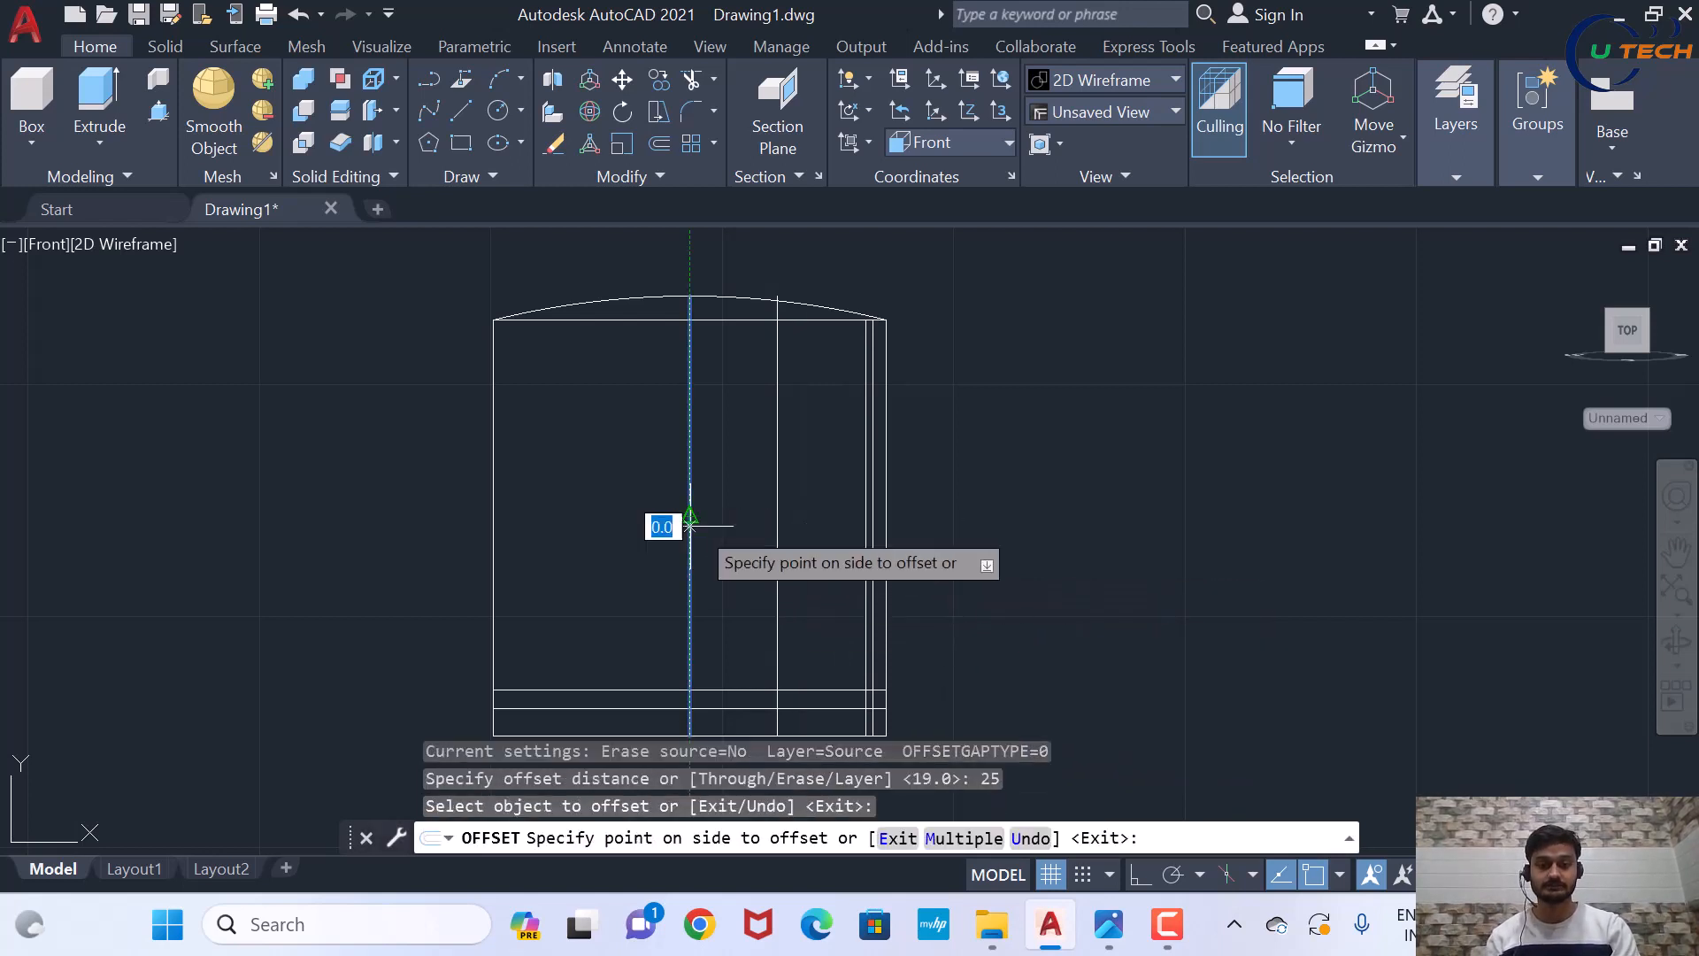
left_click(721, 527)
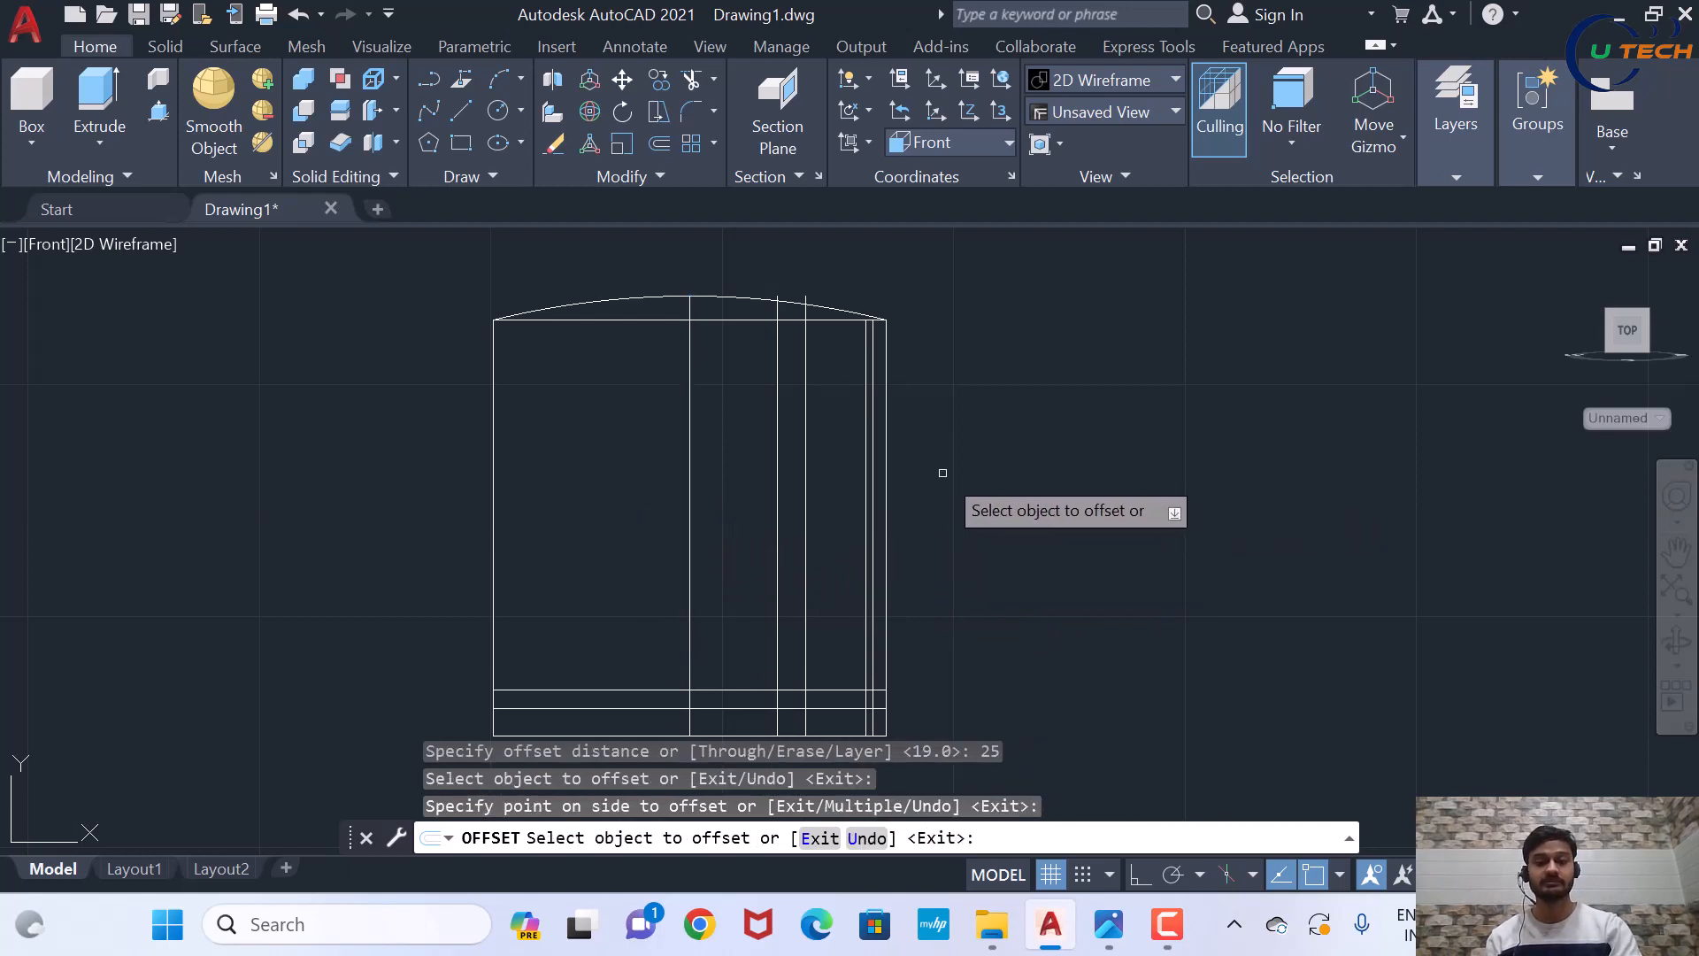
key("Escape")
Check the groove dimensions in the piston reference image, and offset the horizontal line below the crown arc downward by 11.6
scroll(895, 359, "up", 2)
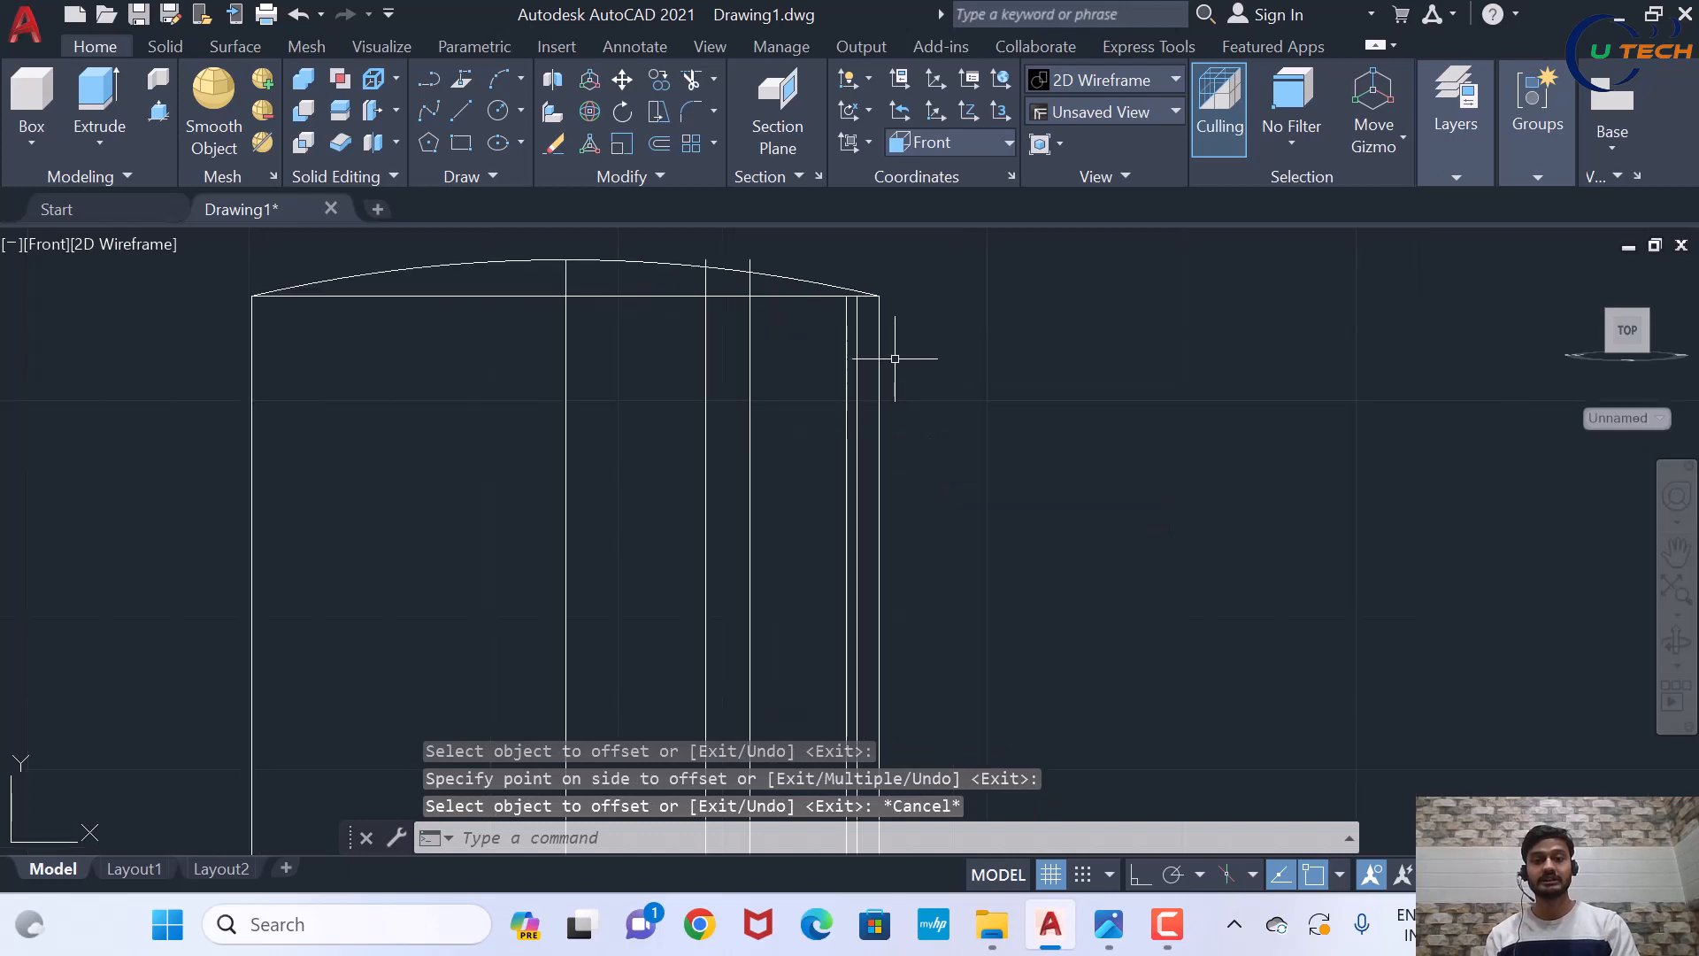
left_click(1109, 924)
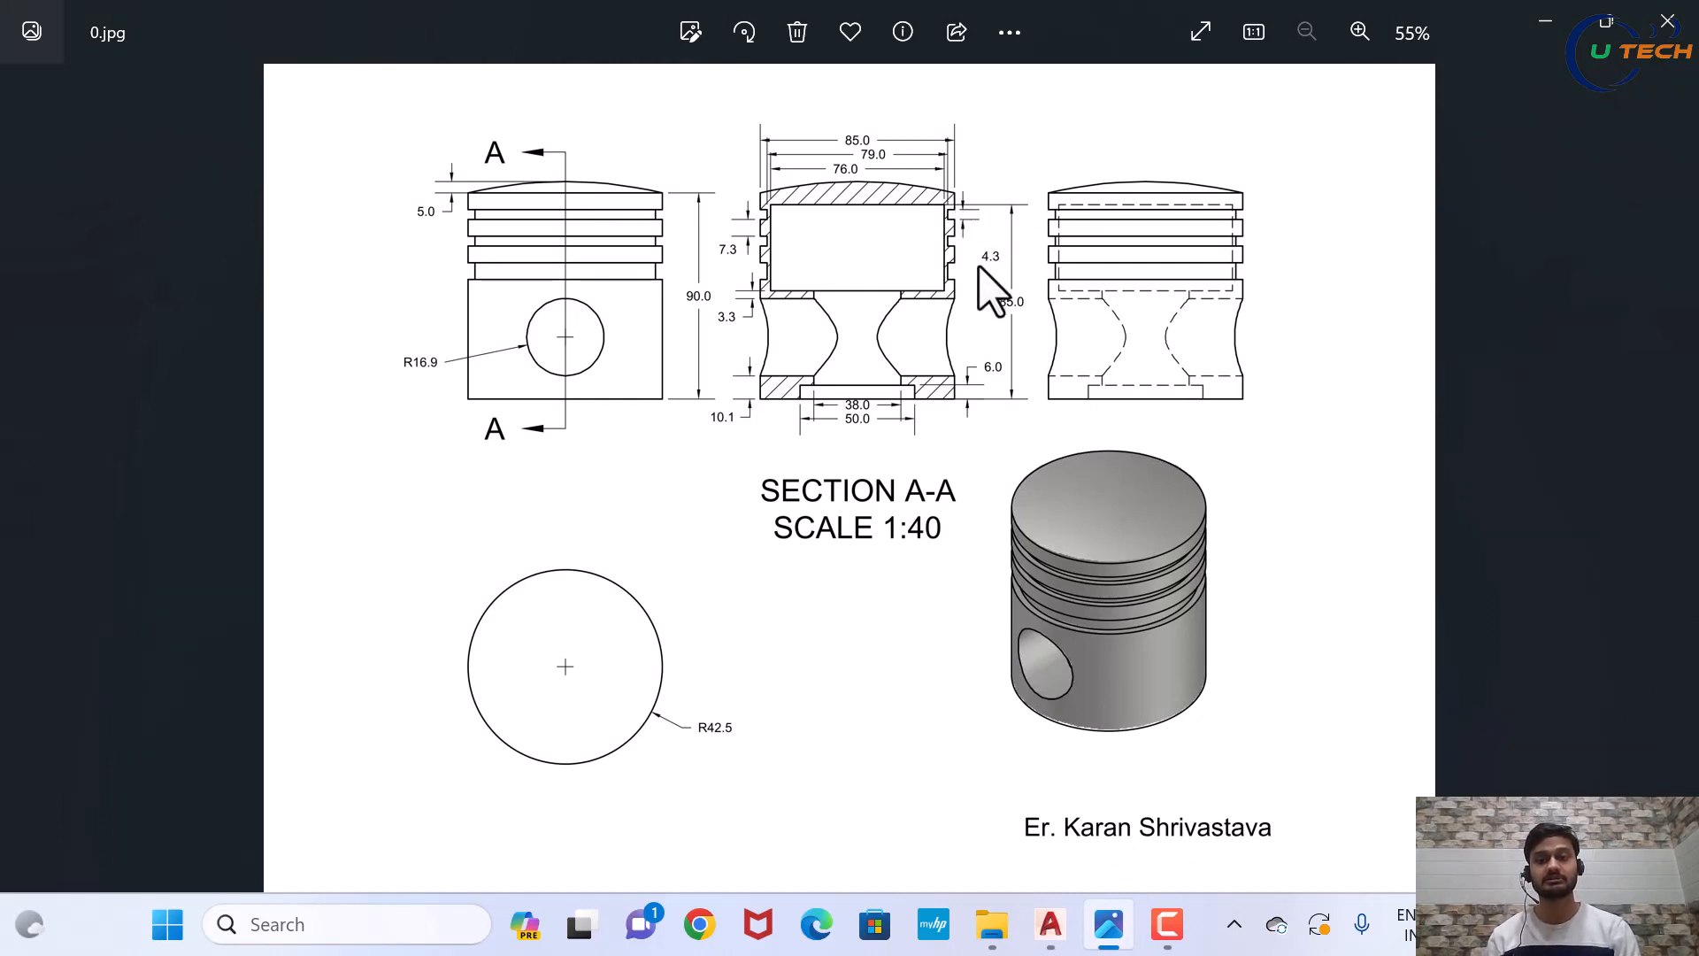
left_click(1051, 925)
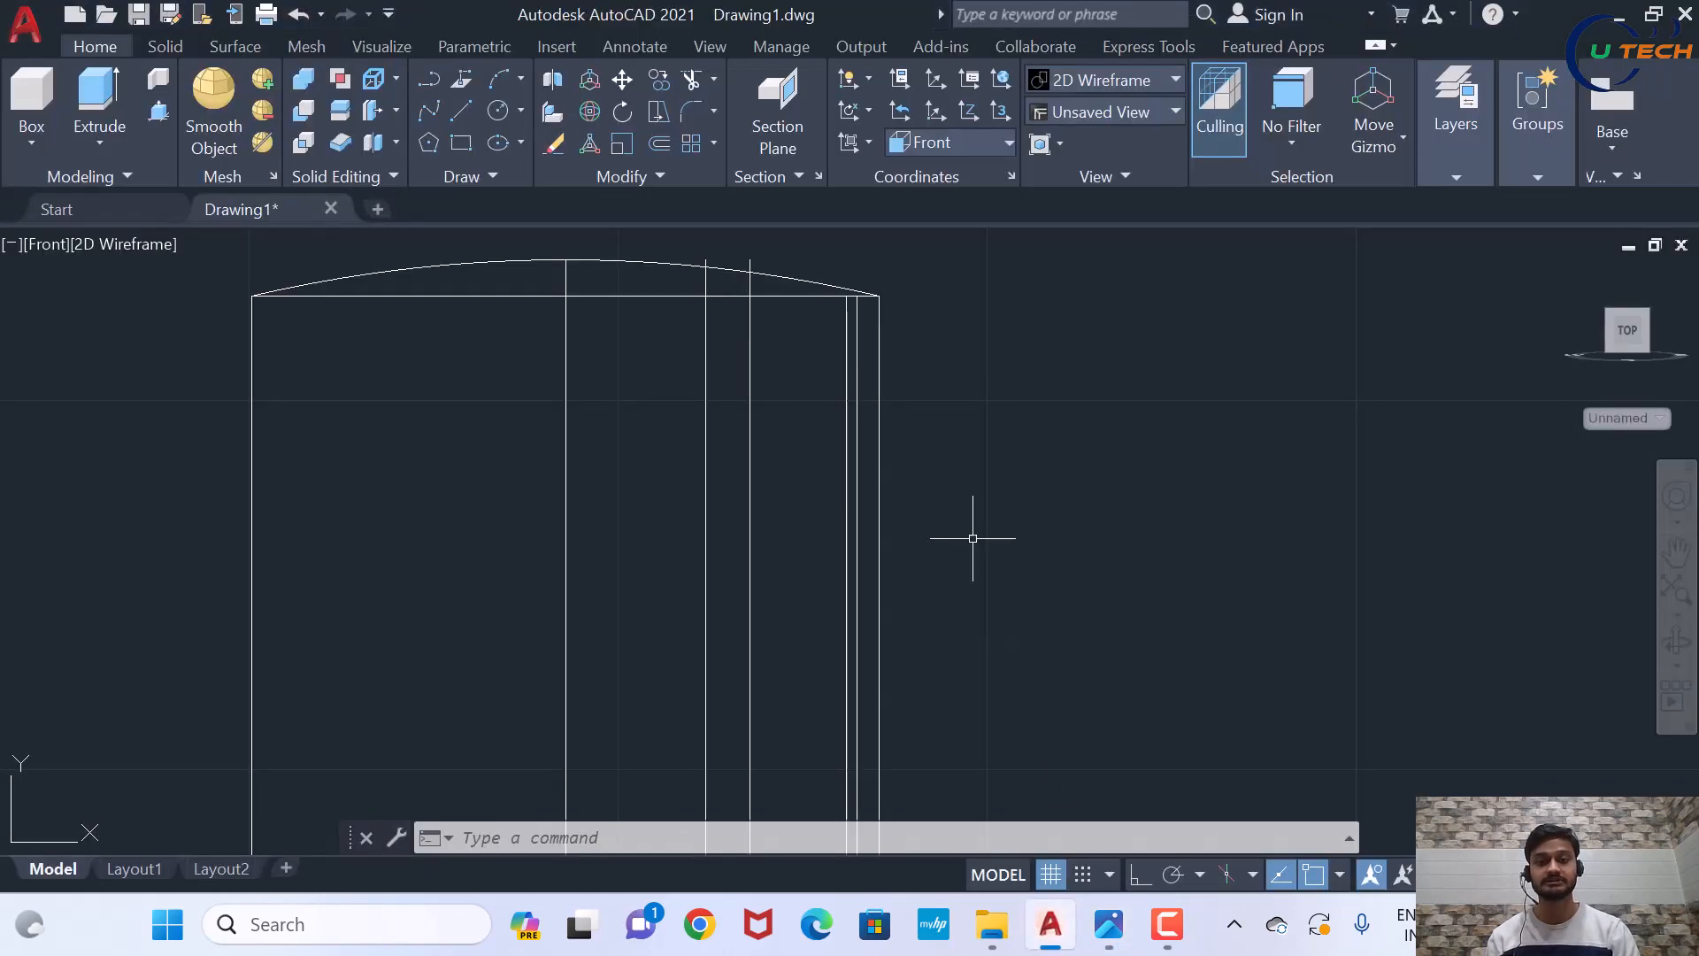
key("Return")
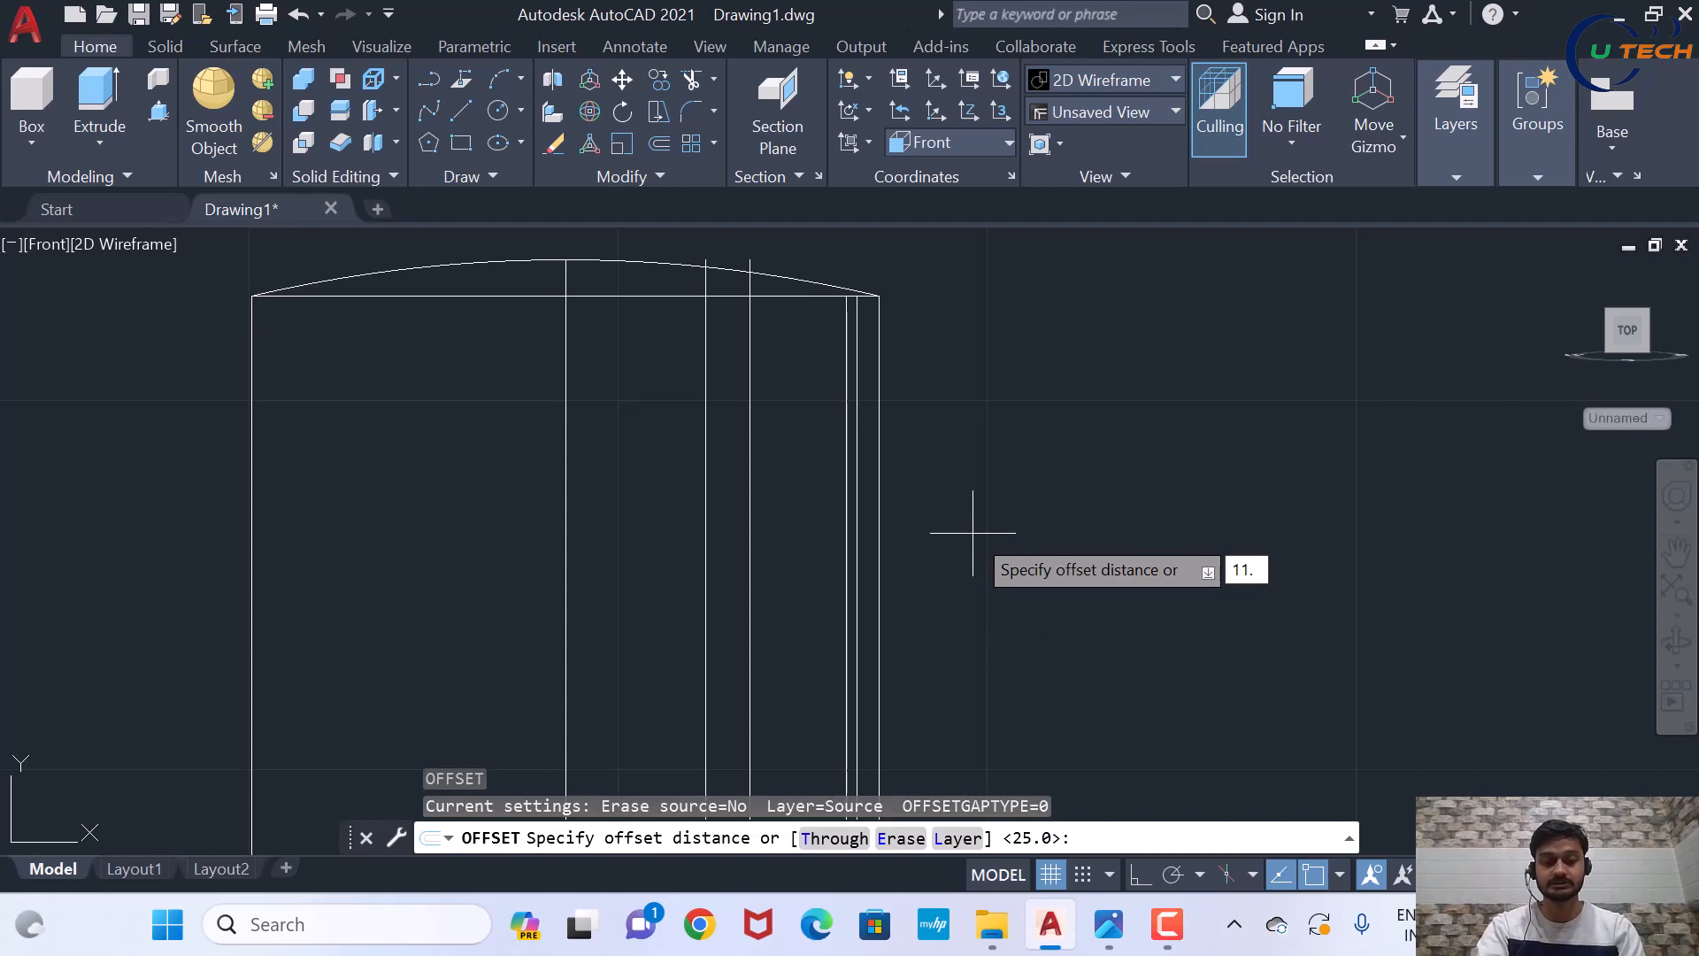
key("Return")
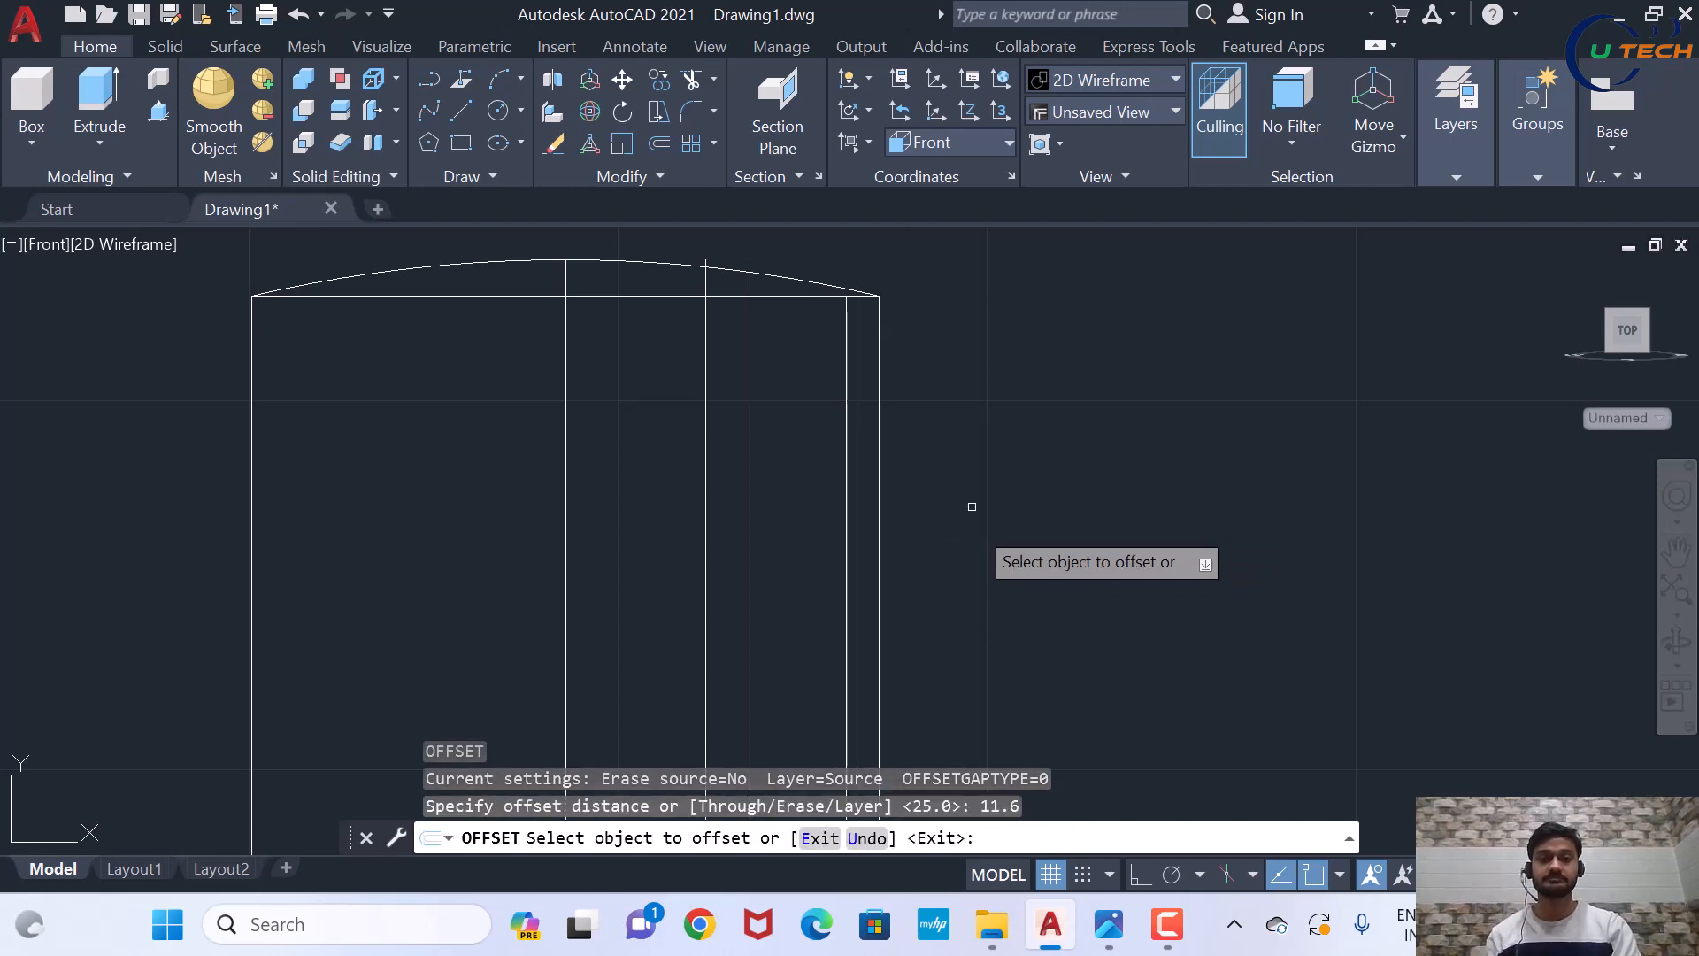
left_click(826, 295)
left_click(821, 377)
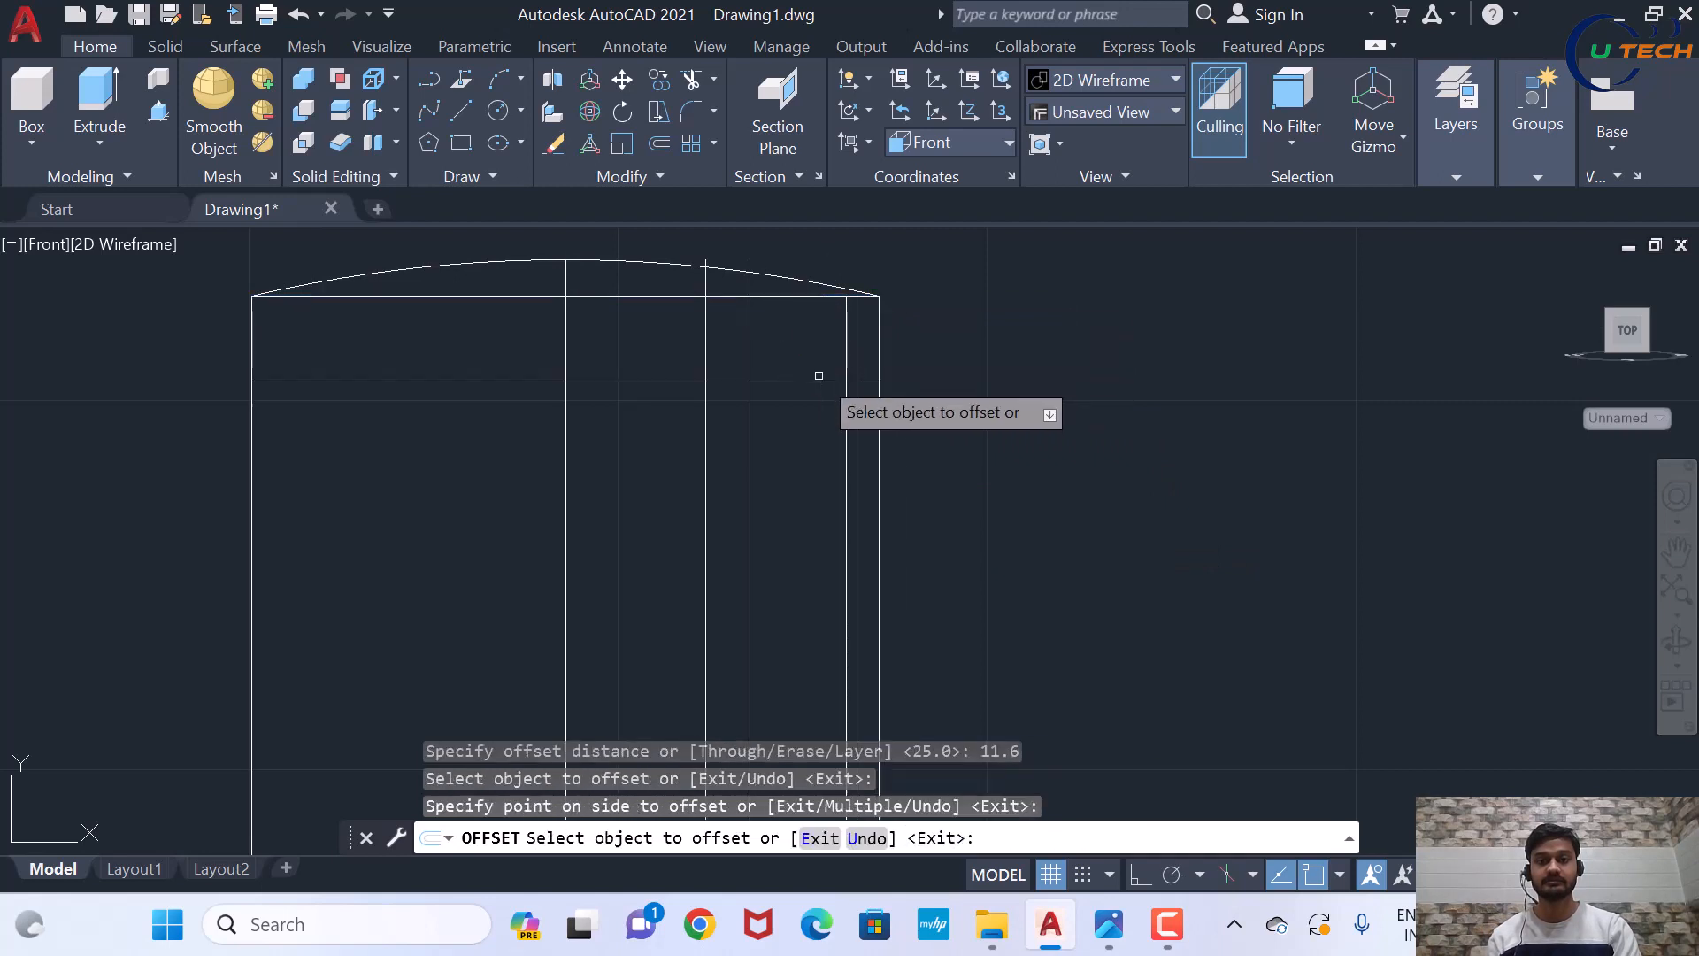
key("Escape")
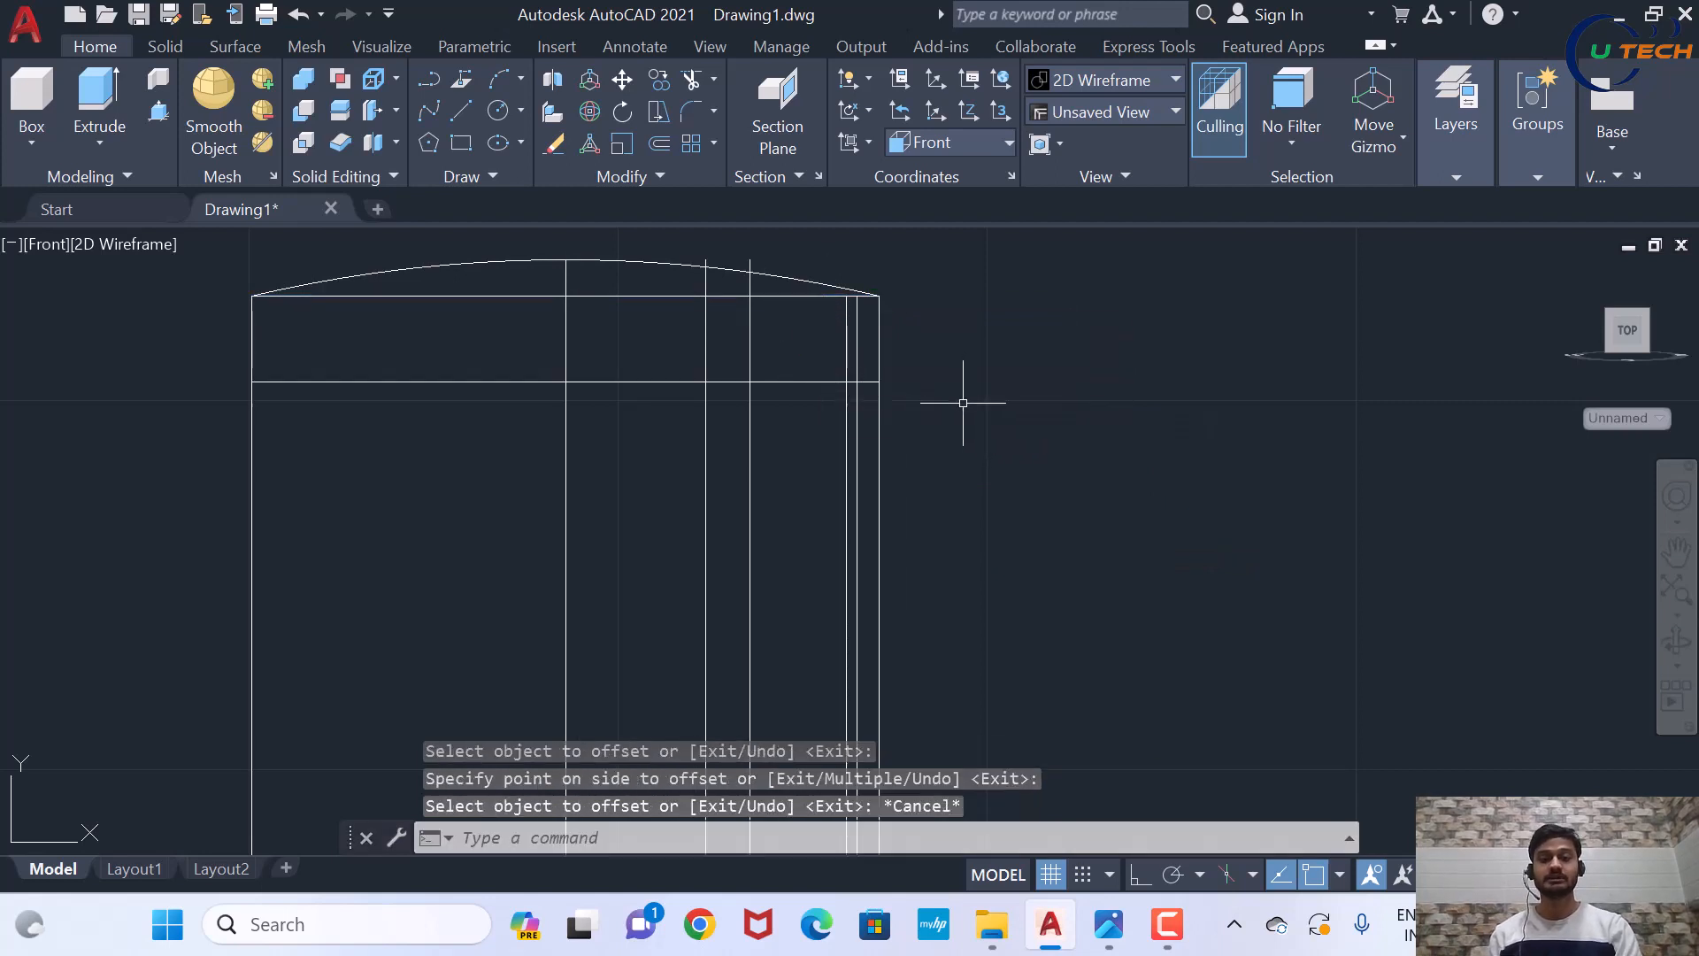
Offset the horizontal line lying 11.6 below the crown base line downward by 4.3
key("Return")
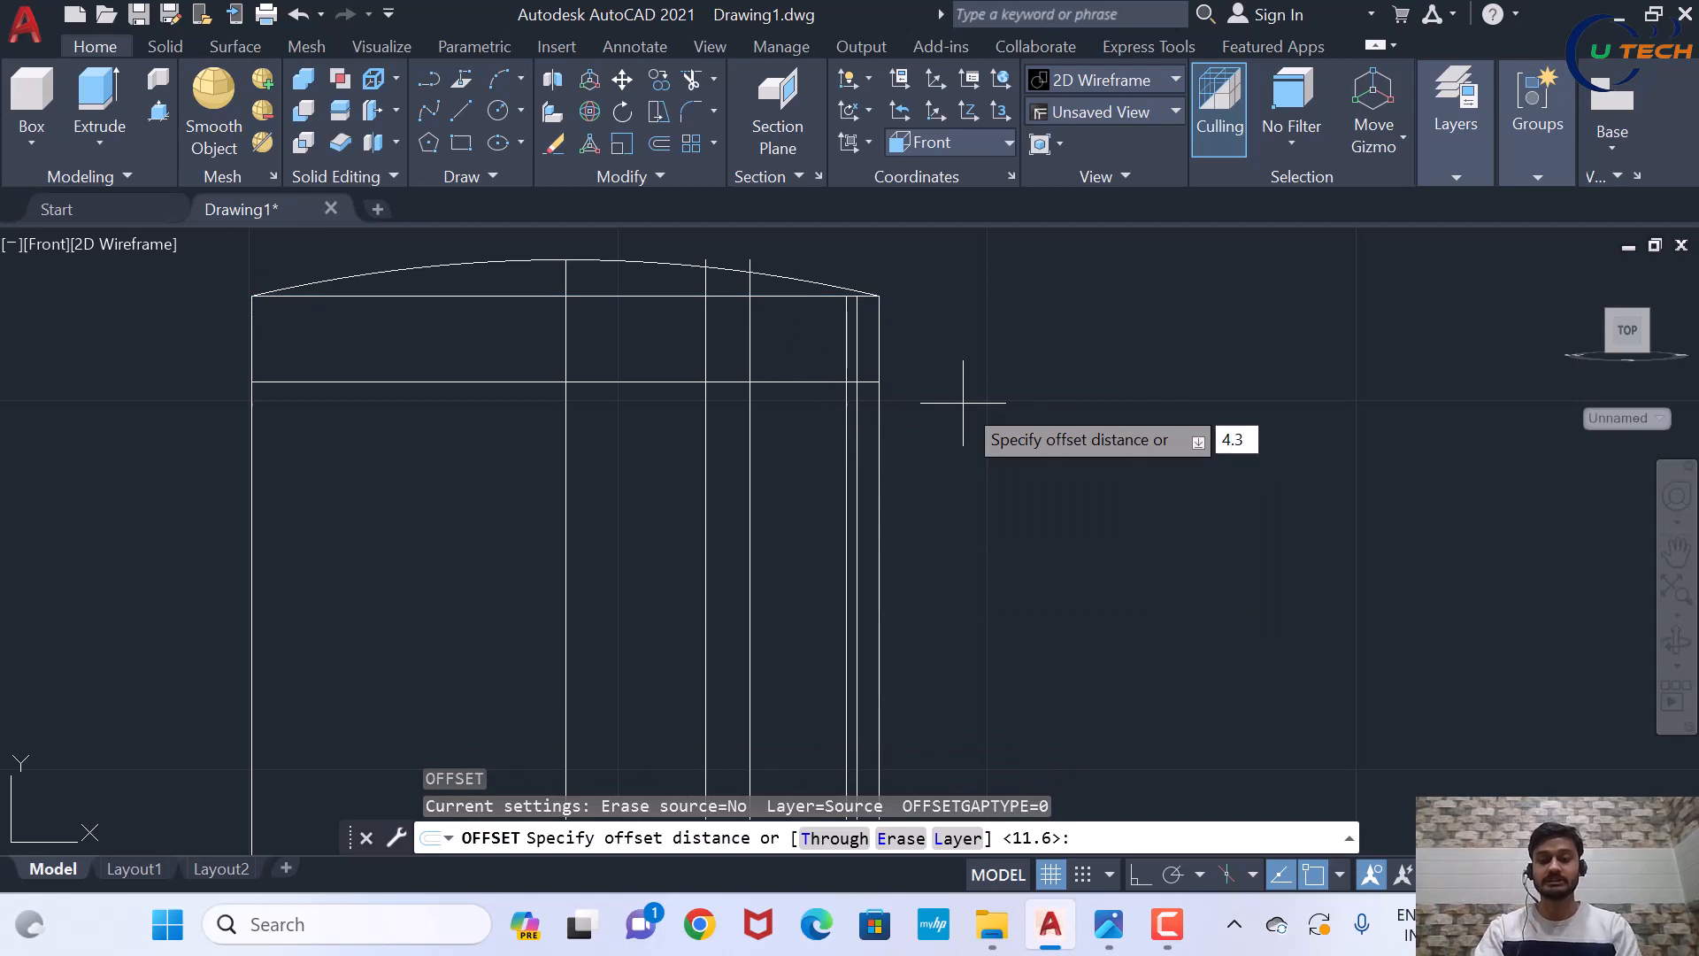
key("Return")
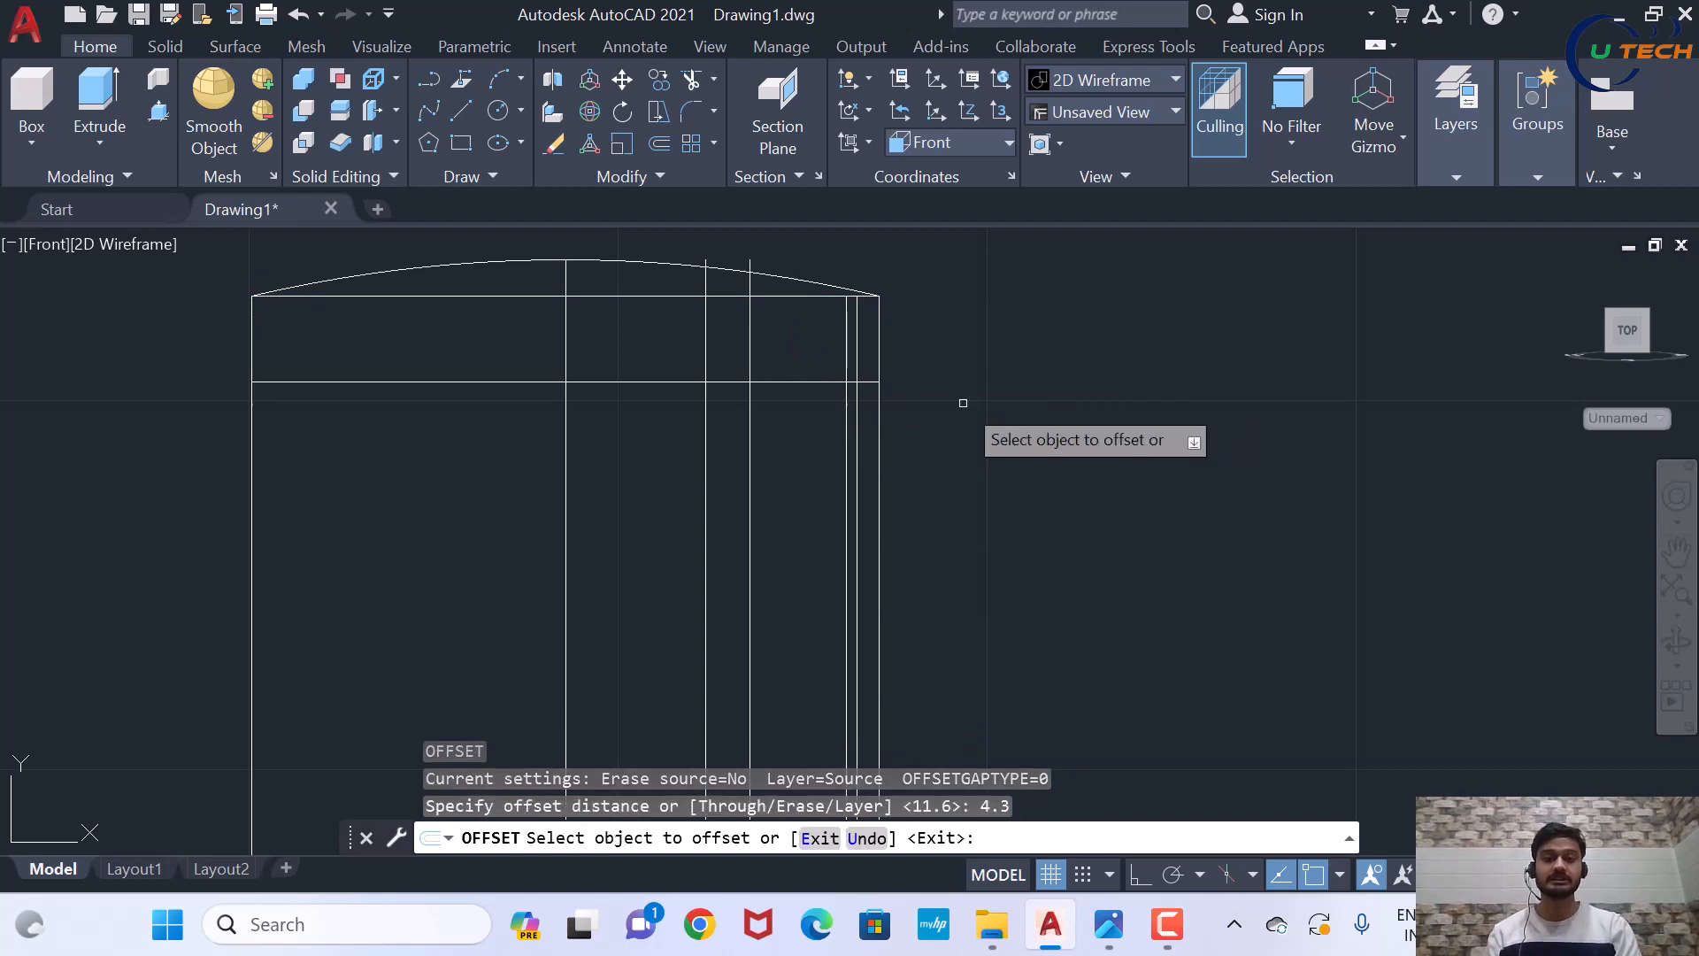
left_click(821, 383)
left_click(1005, 398)
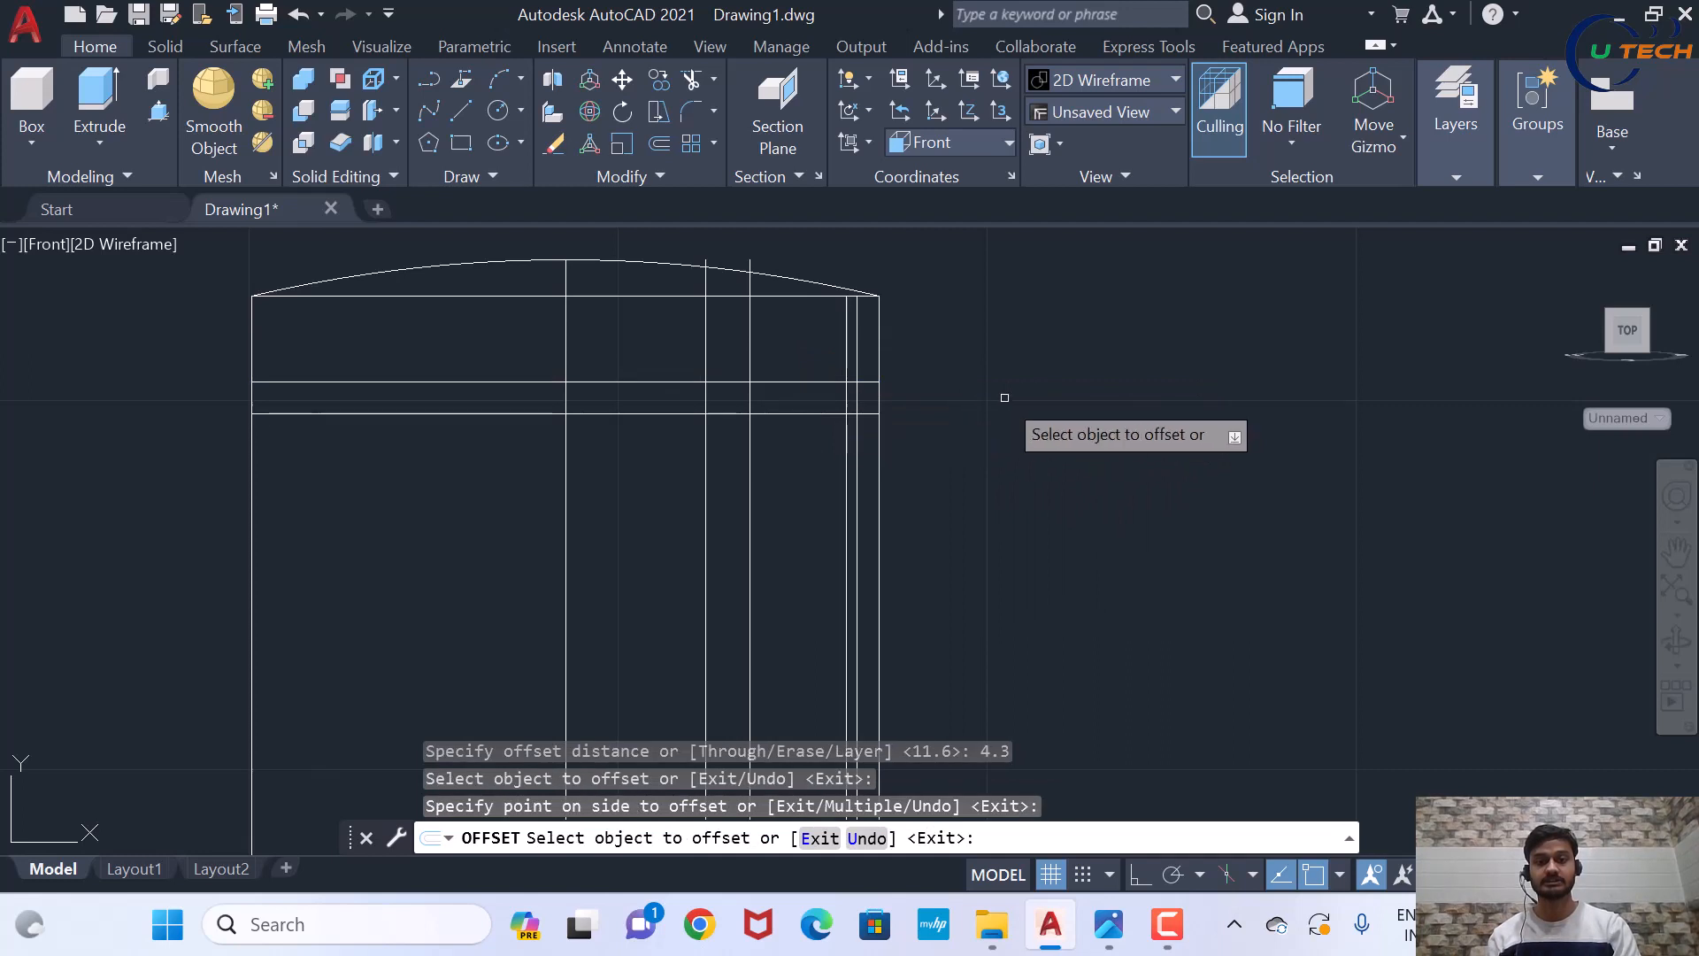
key("Escape")
Begin copying the two upper groove lines, using the right endpoint of the lower one as the base point
scroll(1002, 427, "down", 2)
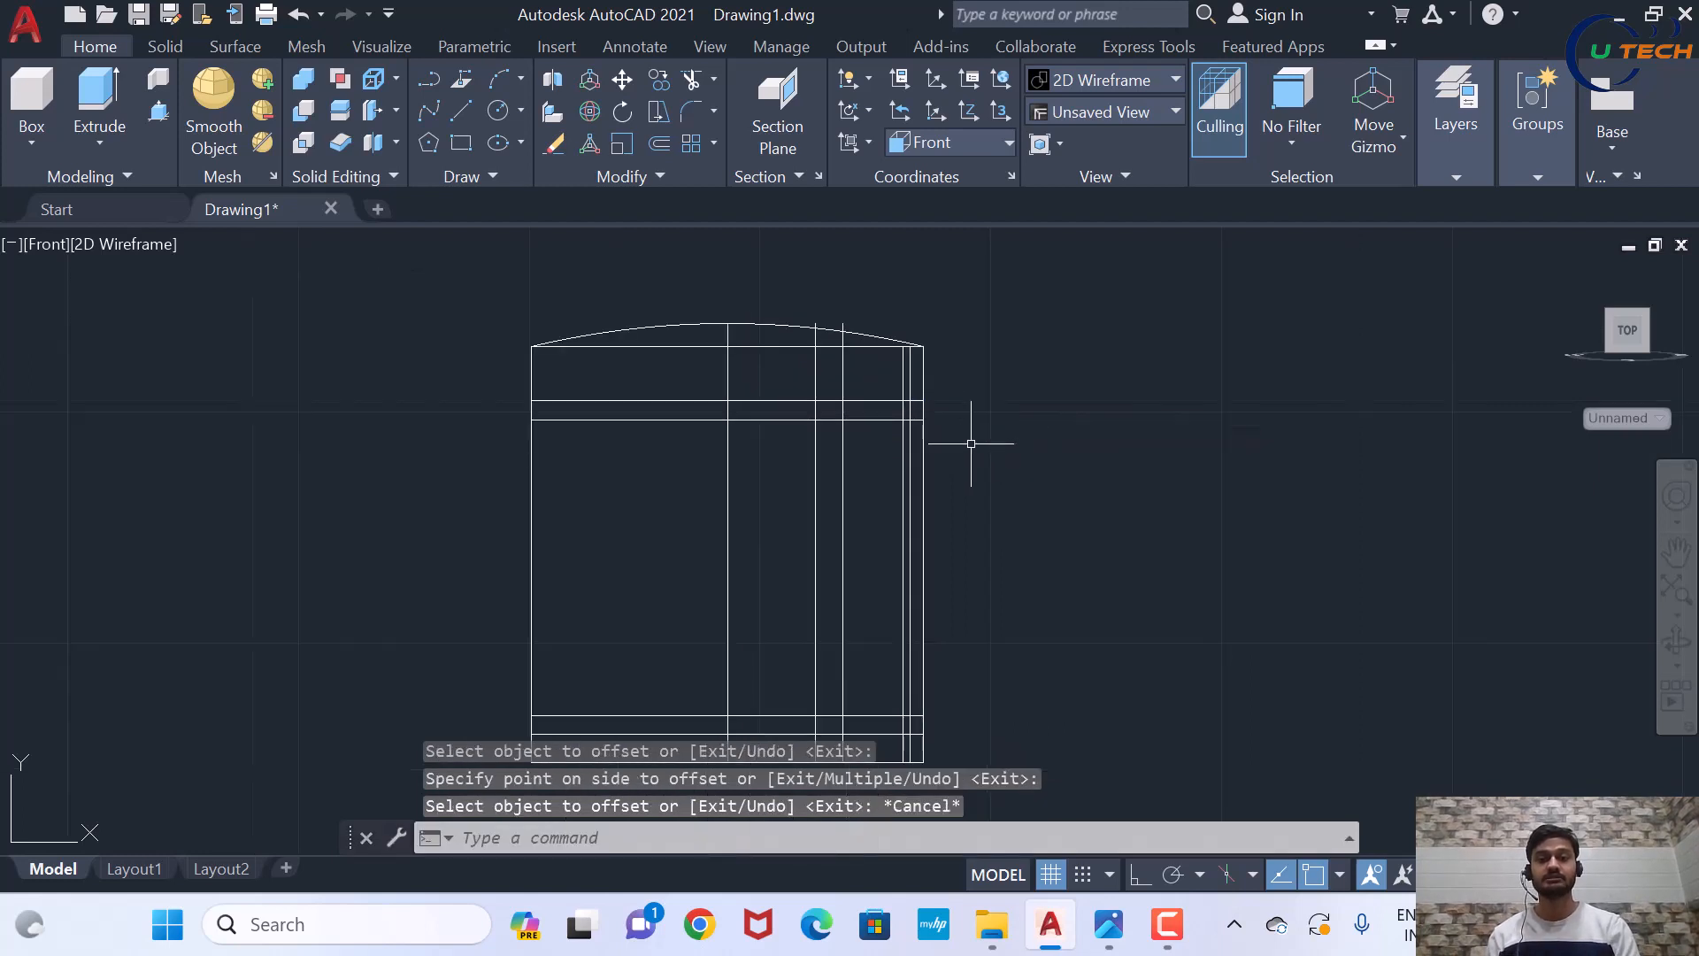
scroll(974, 444, "down", 2)
scroll(982, 451, "up", 4)
scroll(1037, 403, "down", 2)
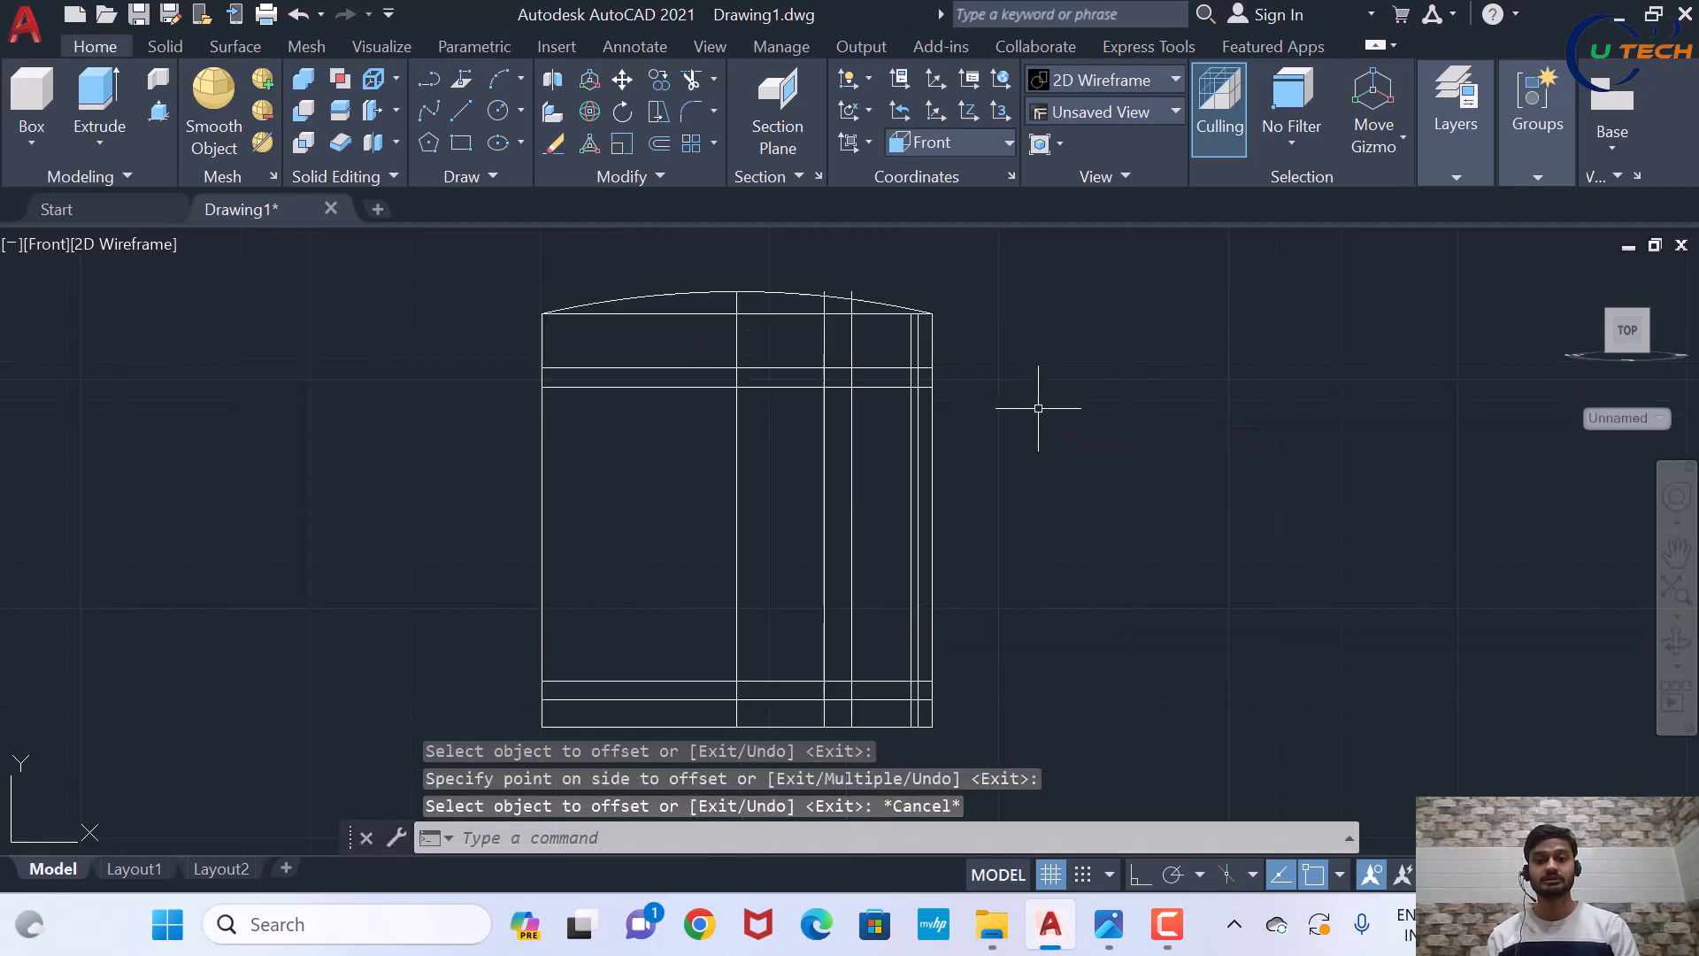
type("ct ")
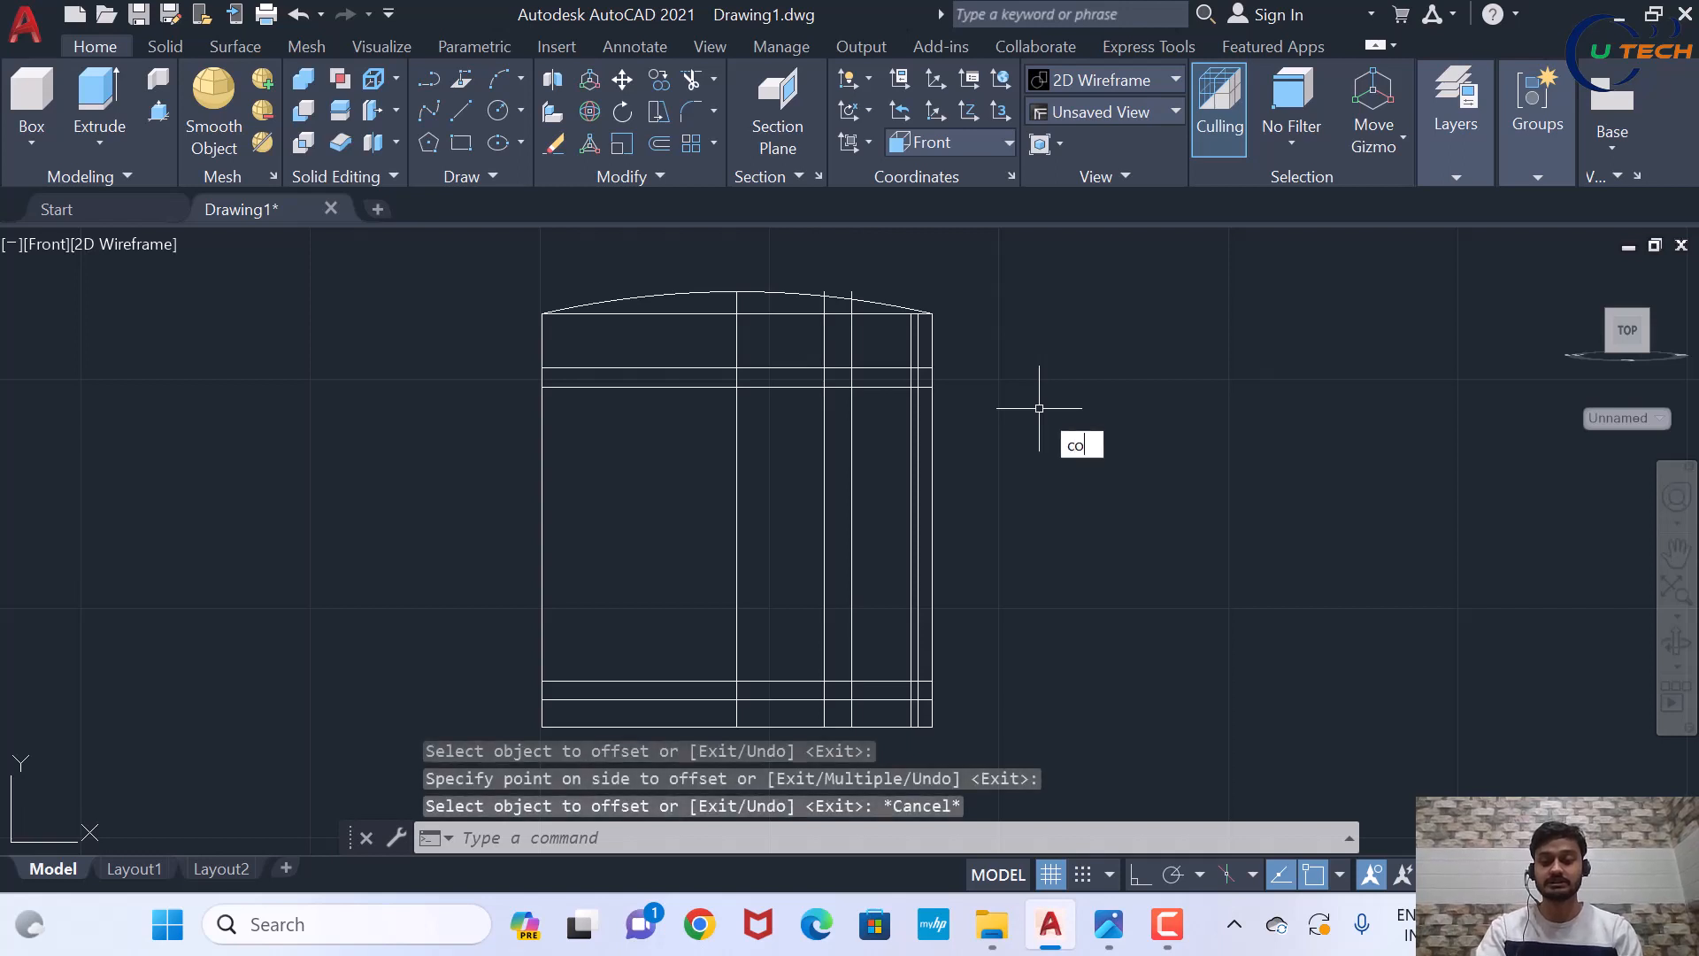
type("o")
key("Return")
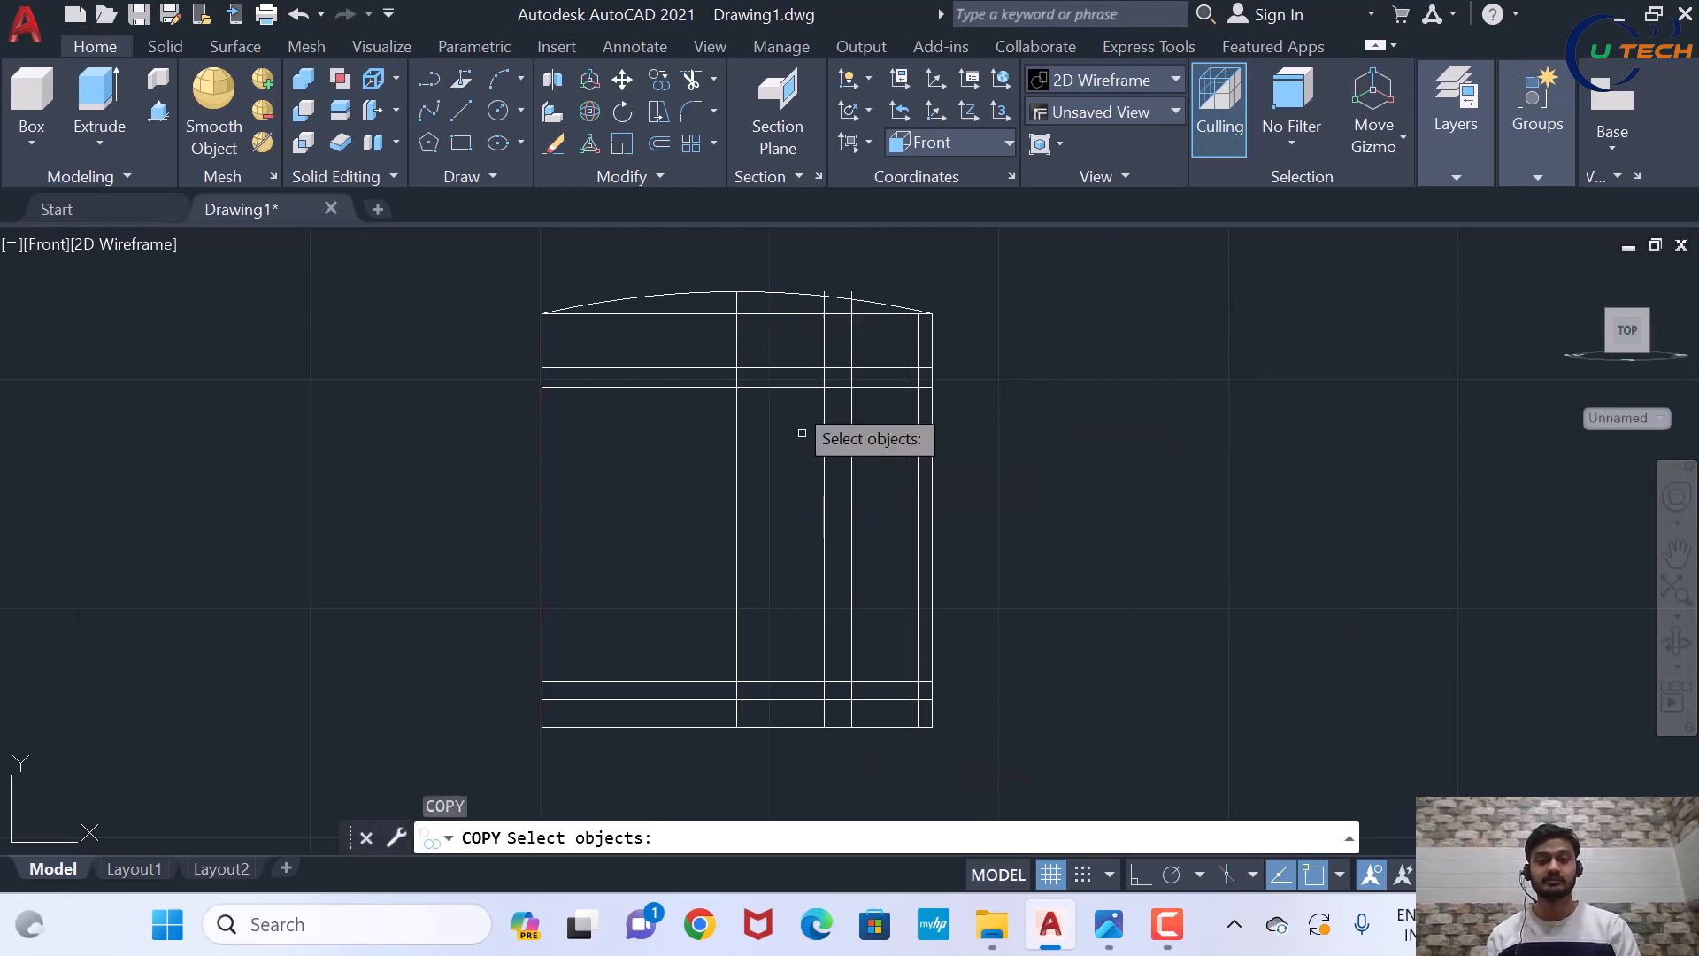
scroll(802, 443, "up", 2)
left_click(788, 394)
left_click(757, 301)
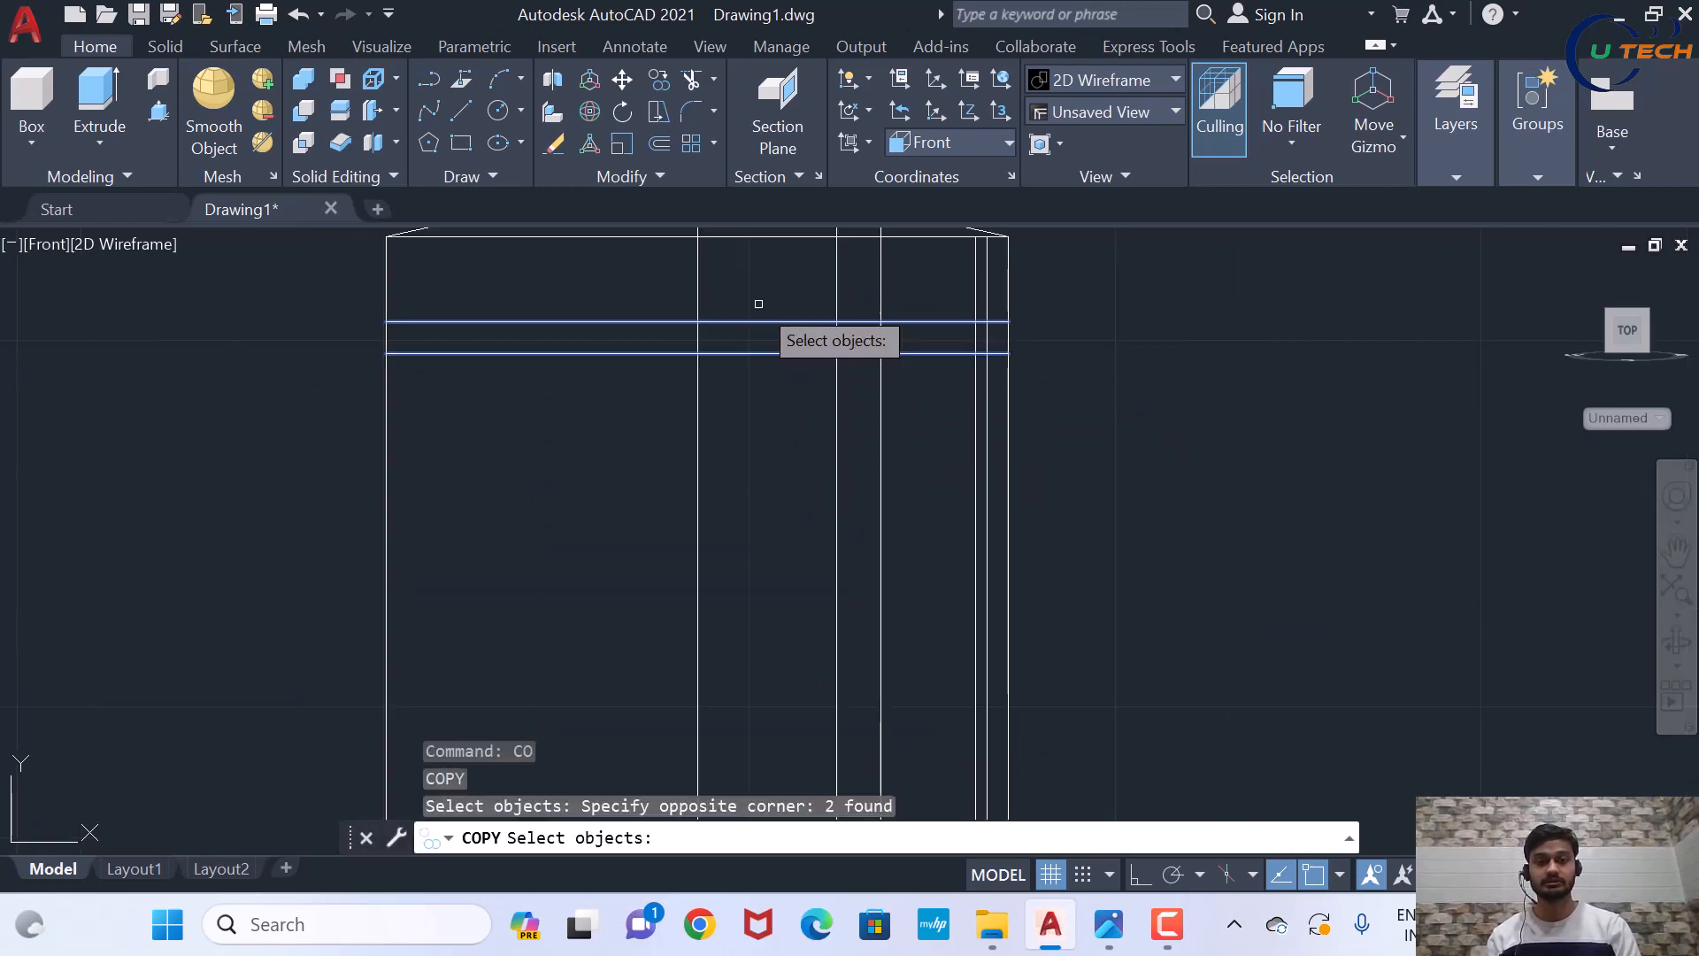
key("Return")
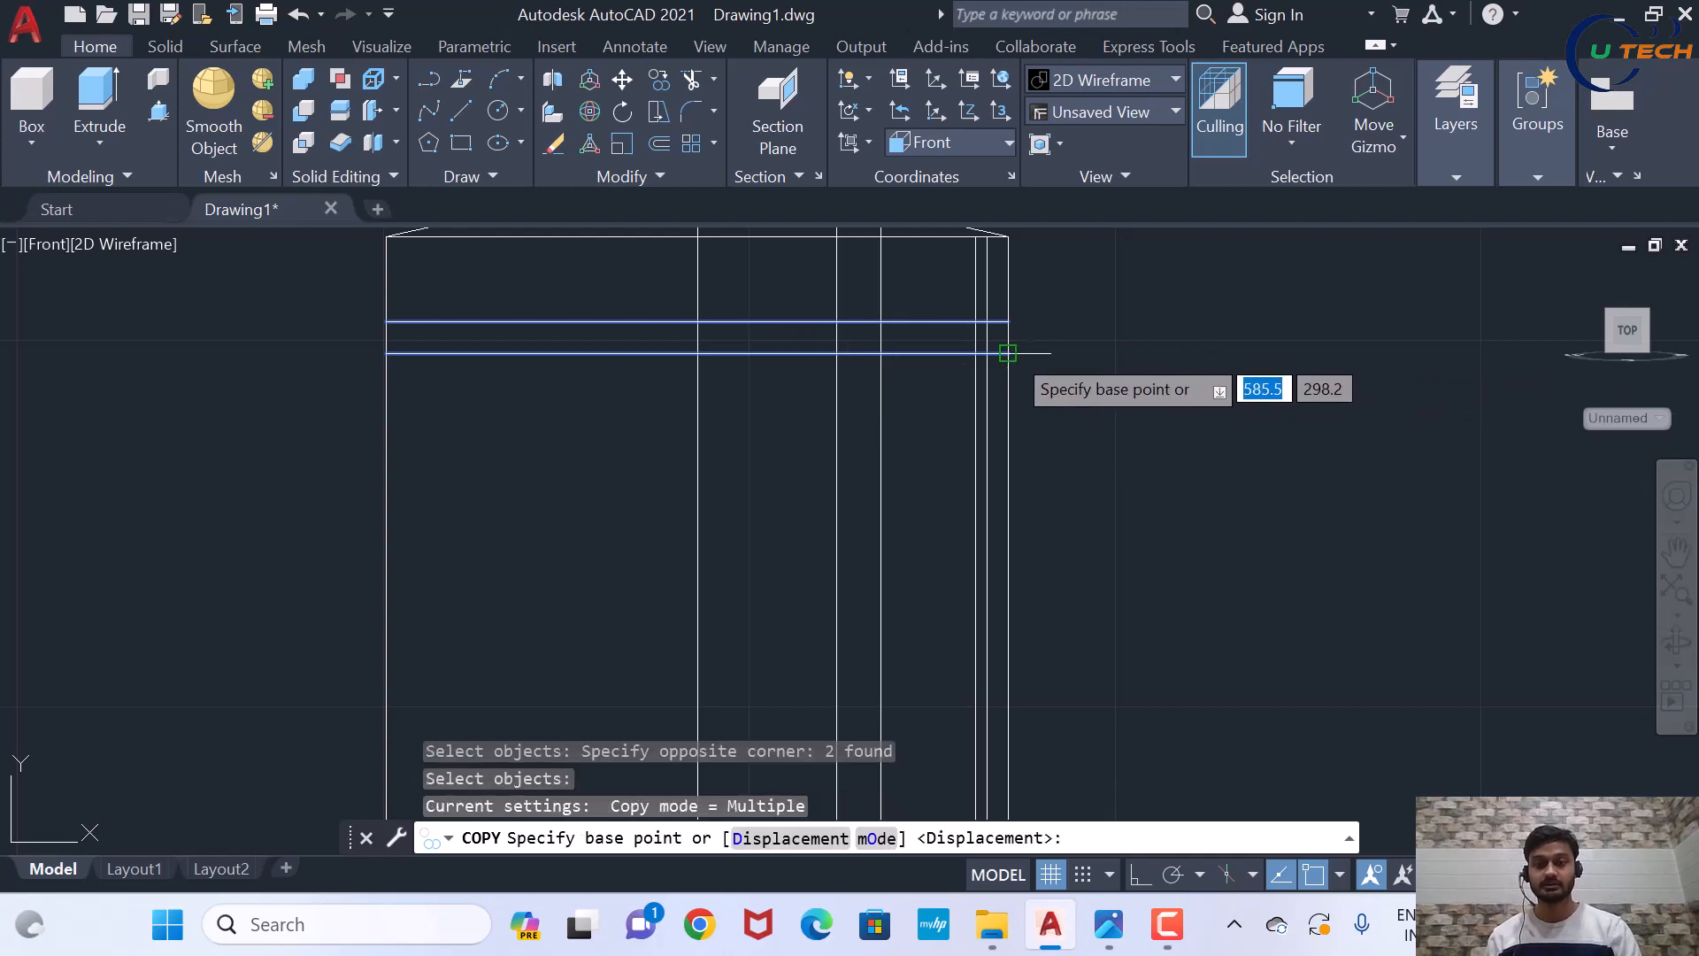
left_click(1008, 354)
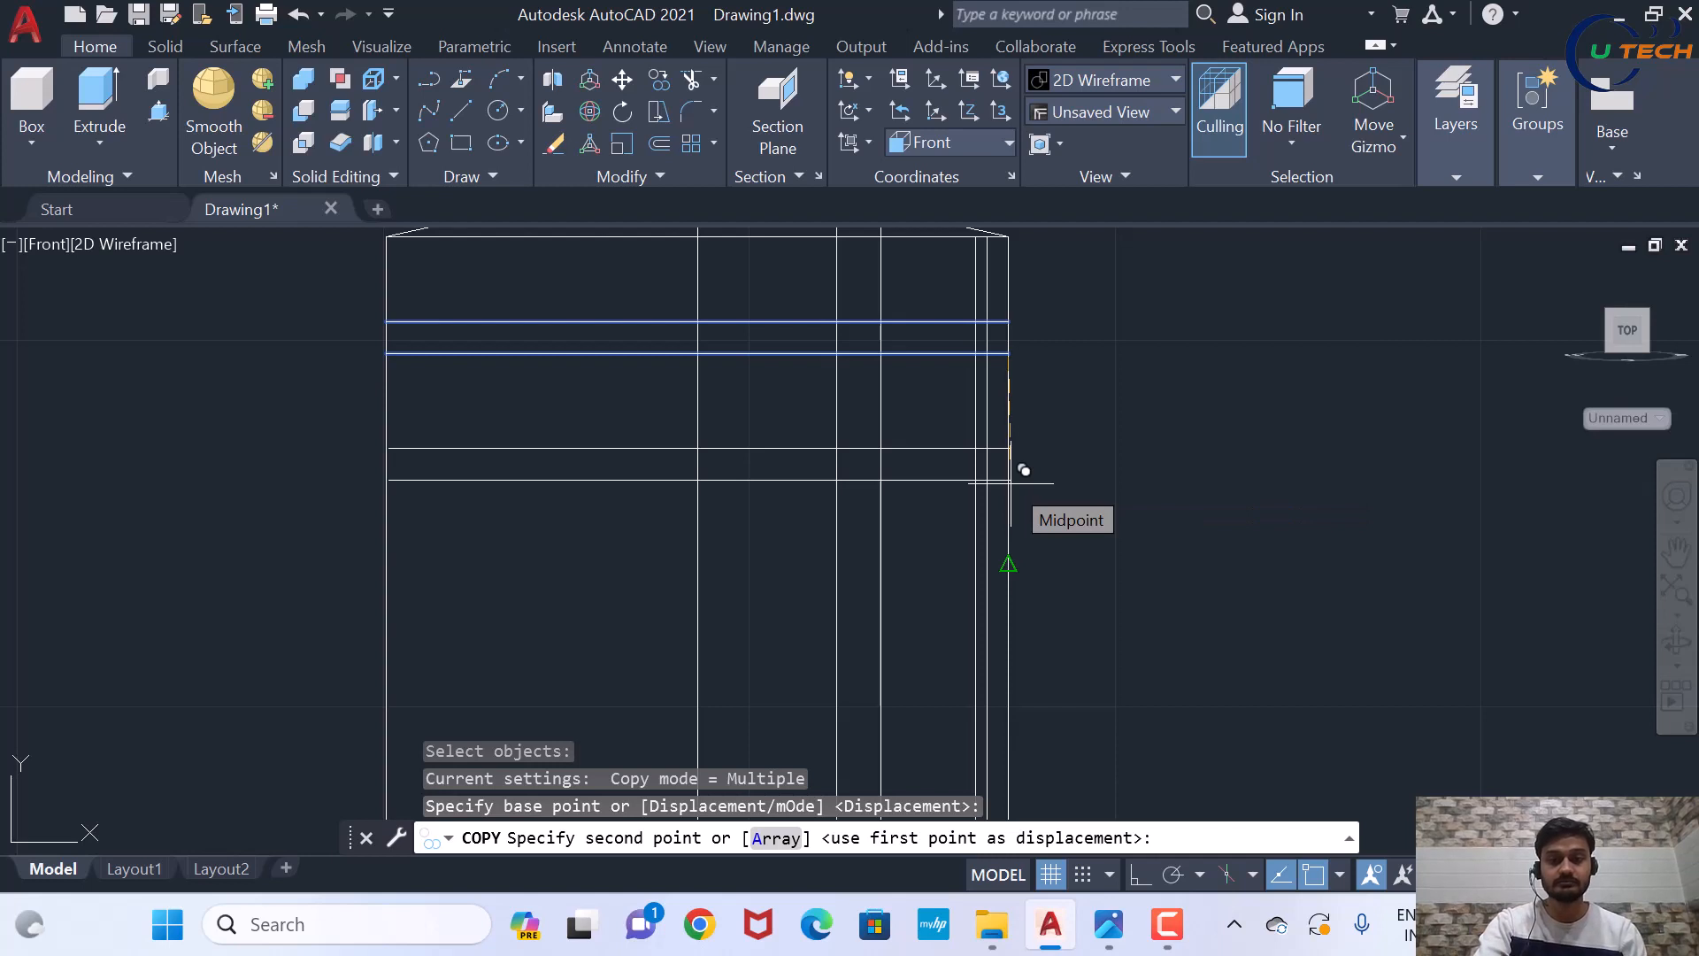
Try to copy the two groove lines by 11.6 with Ortho on, and undo the copy
key("F8")
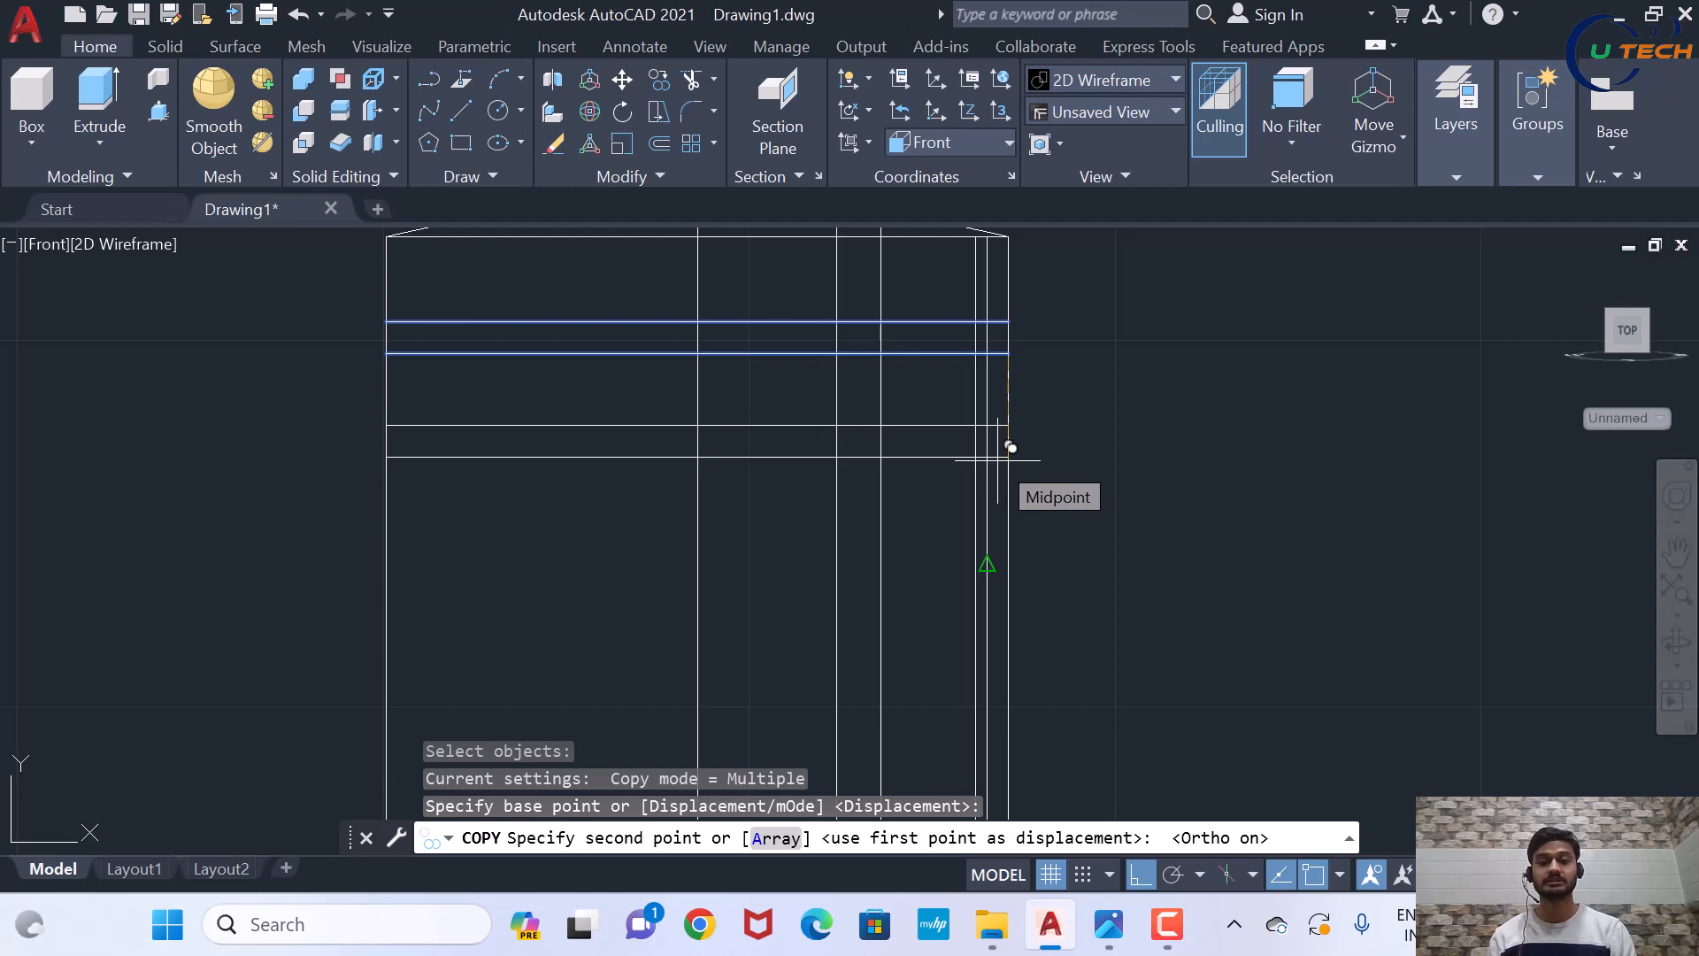
type("11.6")
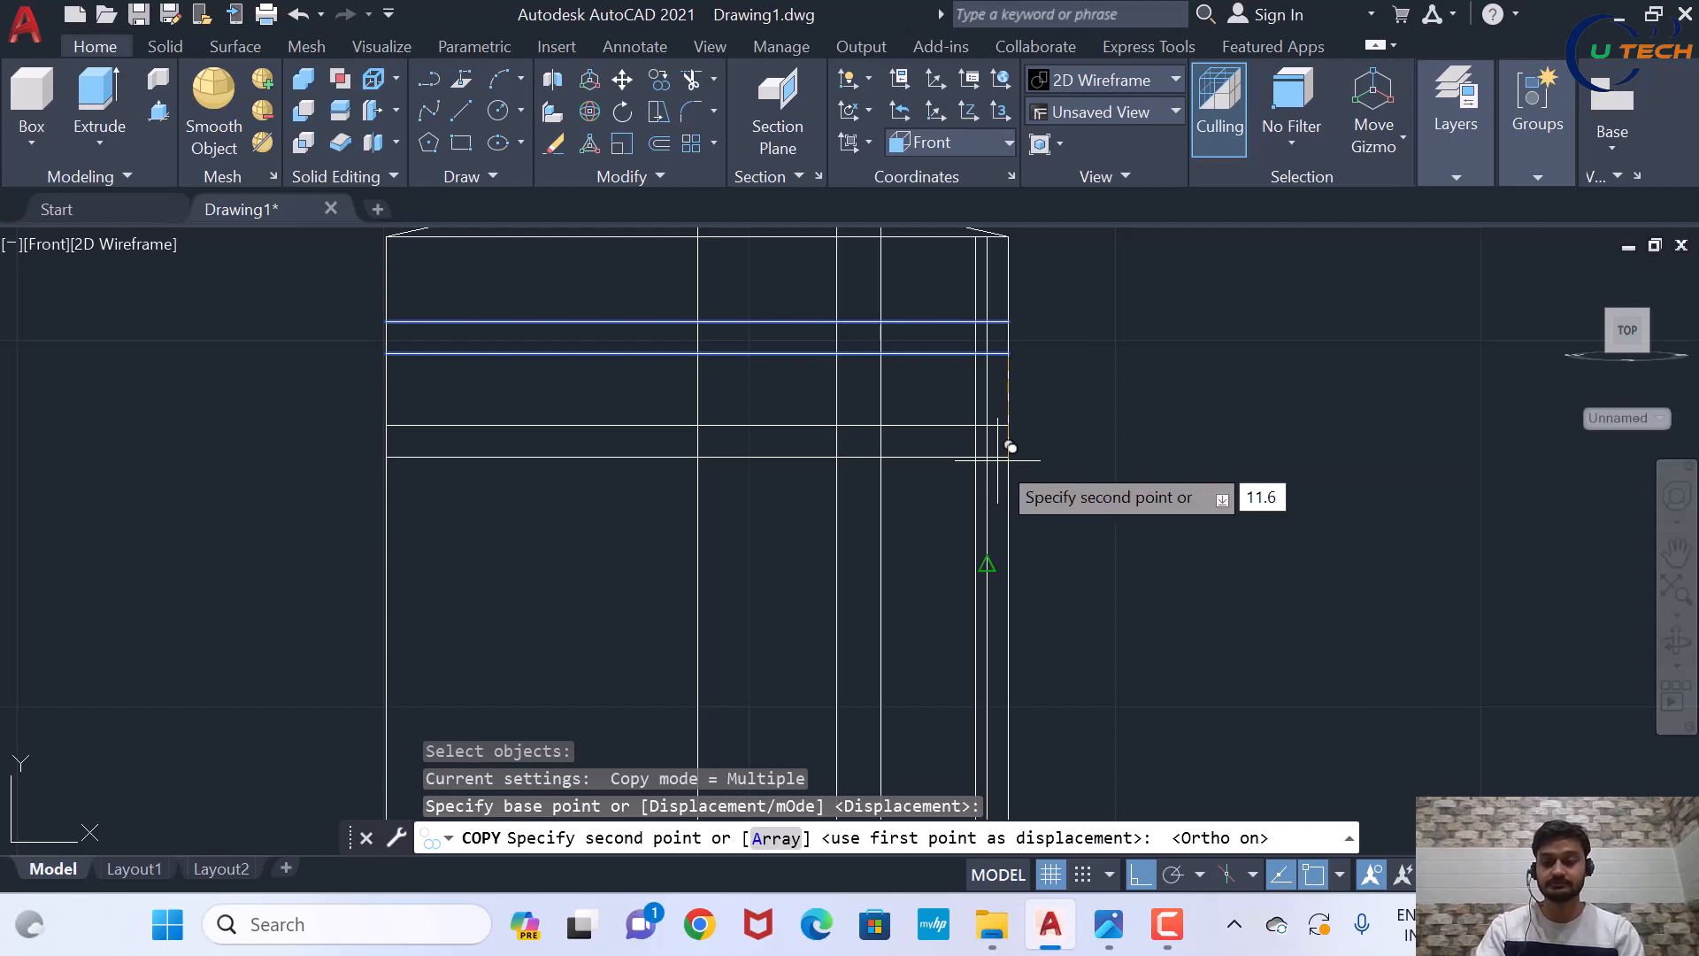
key("Return")
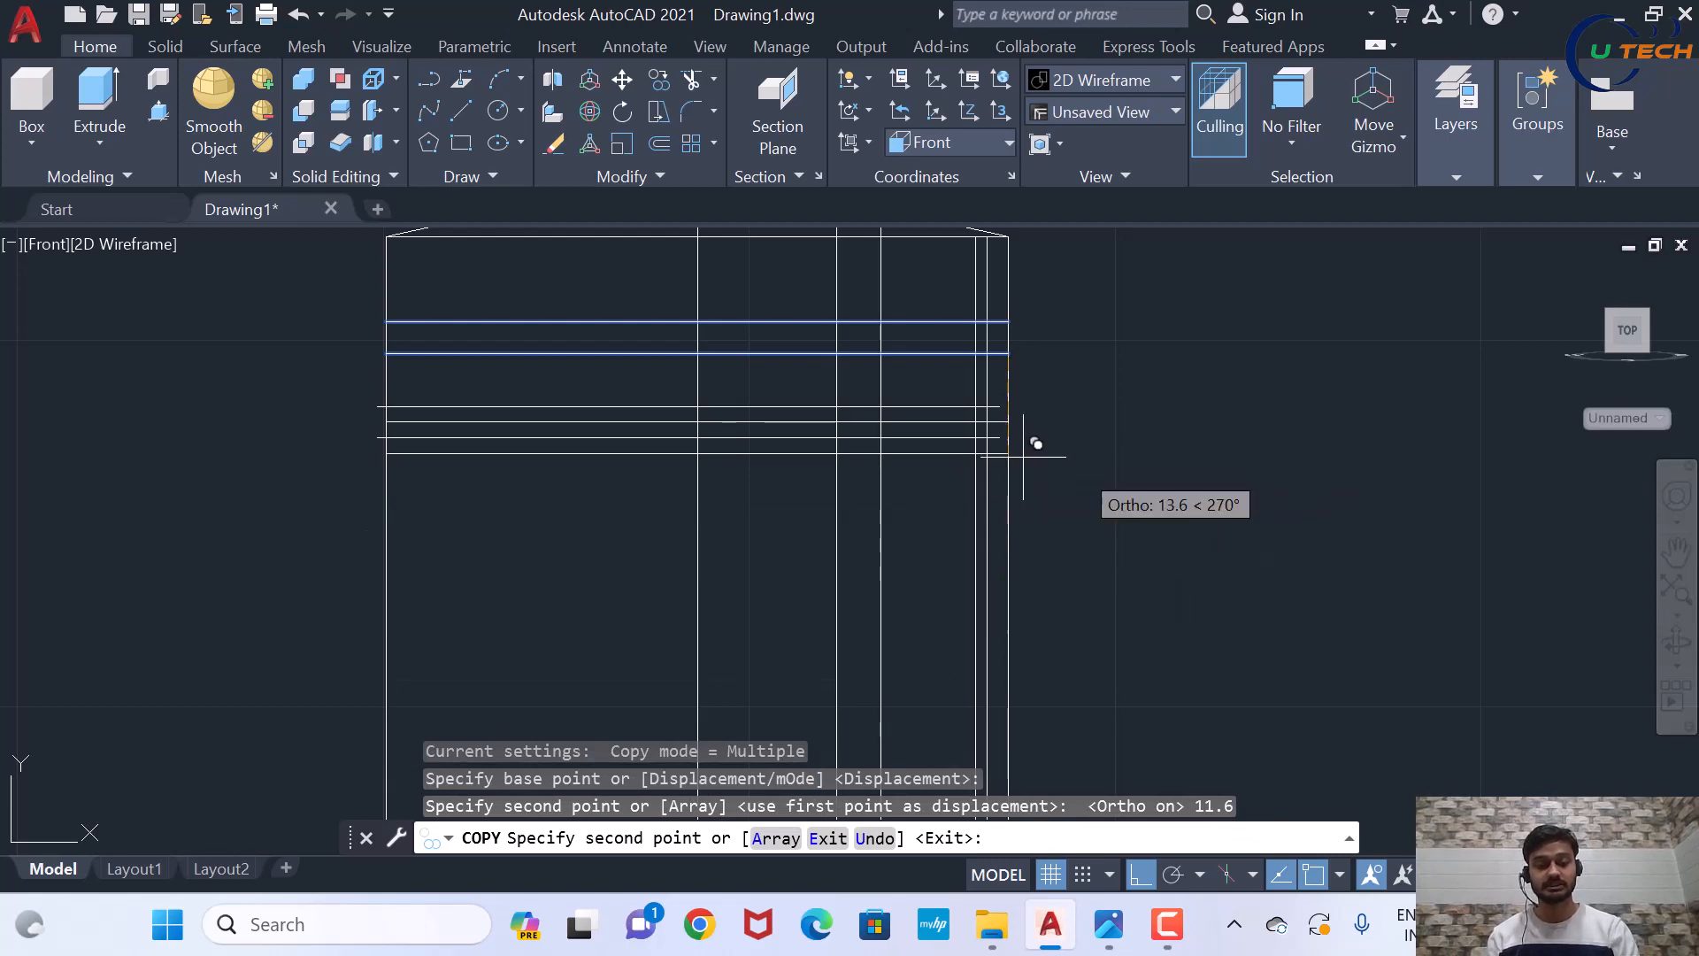
key("ctrl+z")
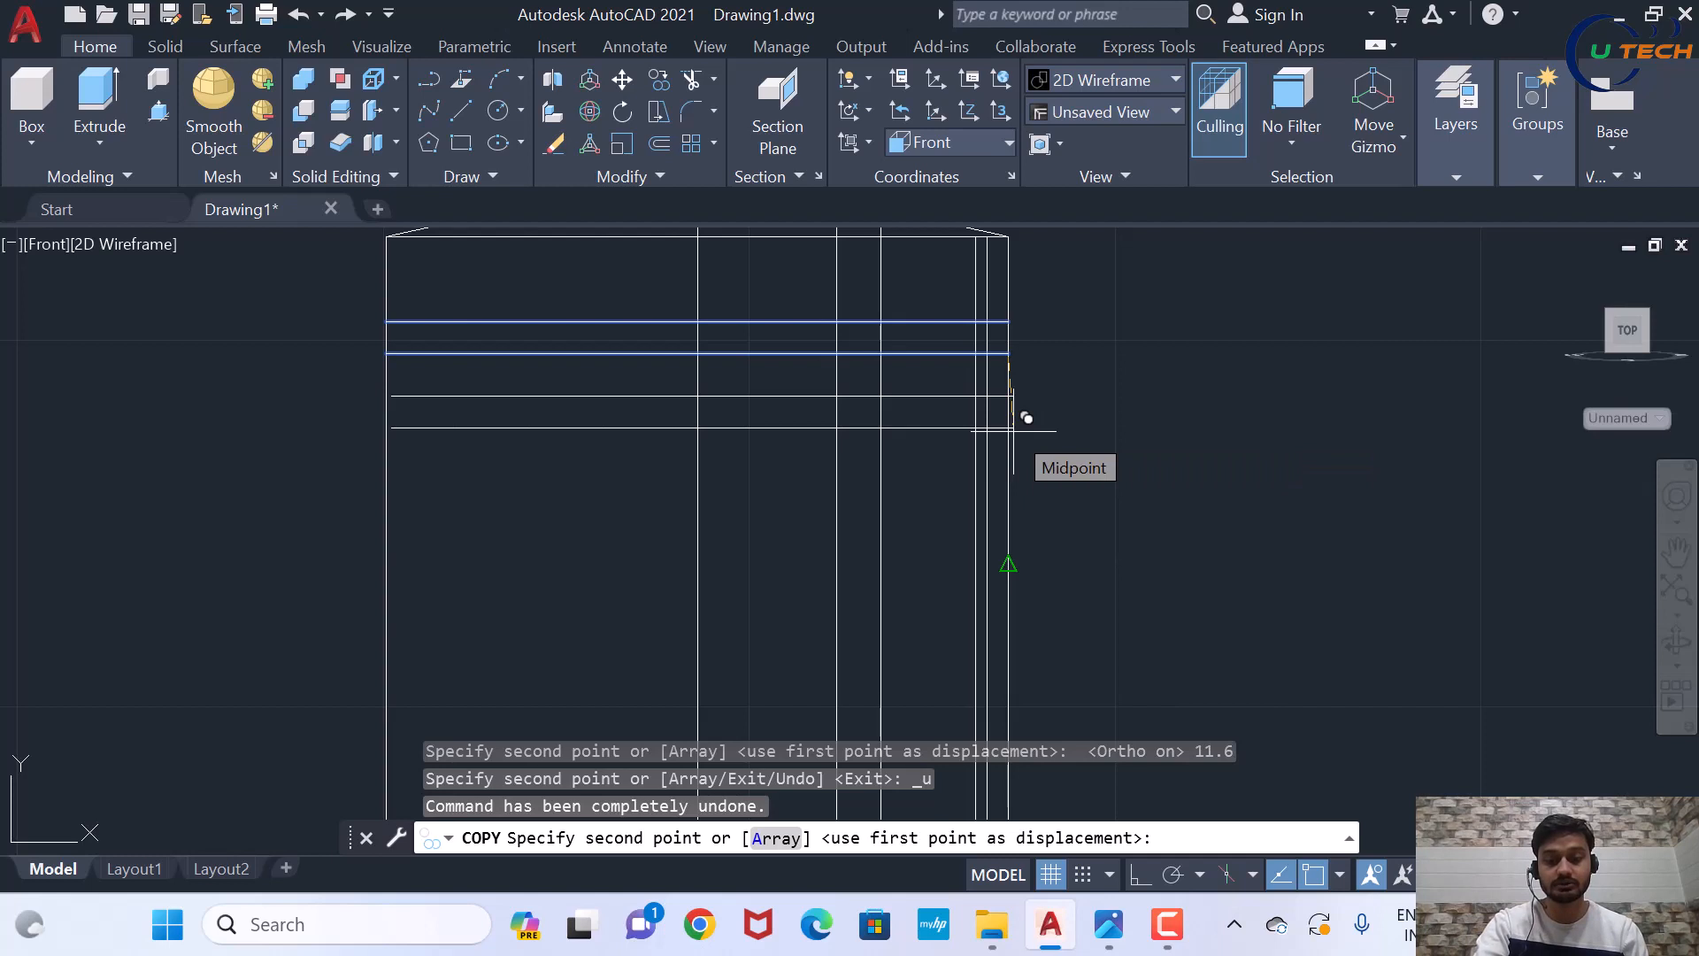
Copy the two groove lines straight downward with Ortho on, at distances of 11.6 and 23.2
key("F8")
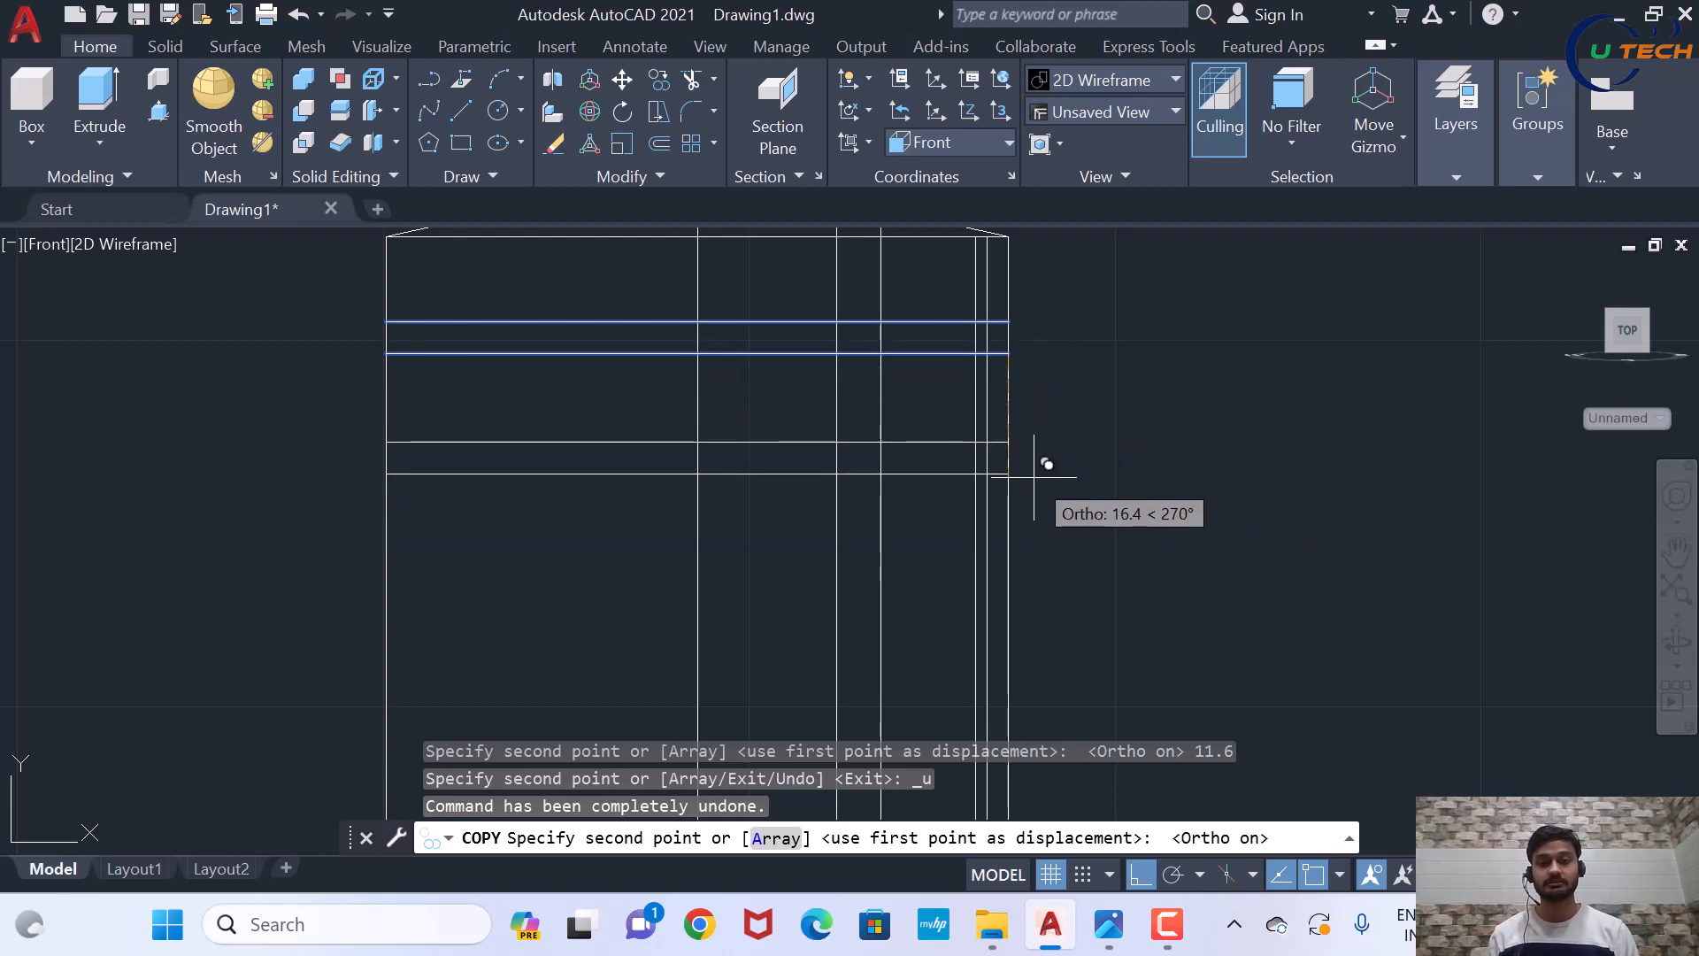
type("11")
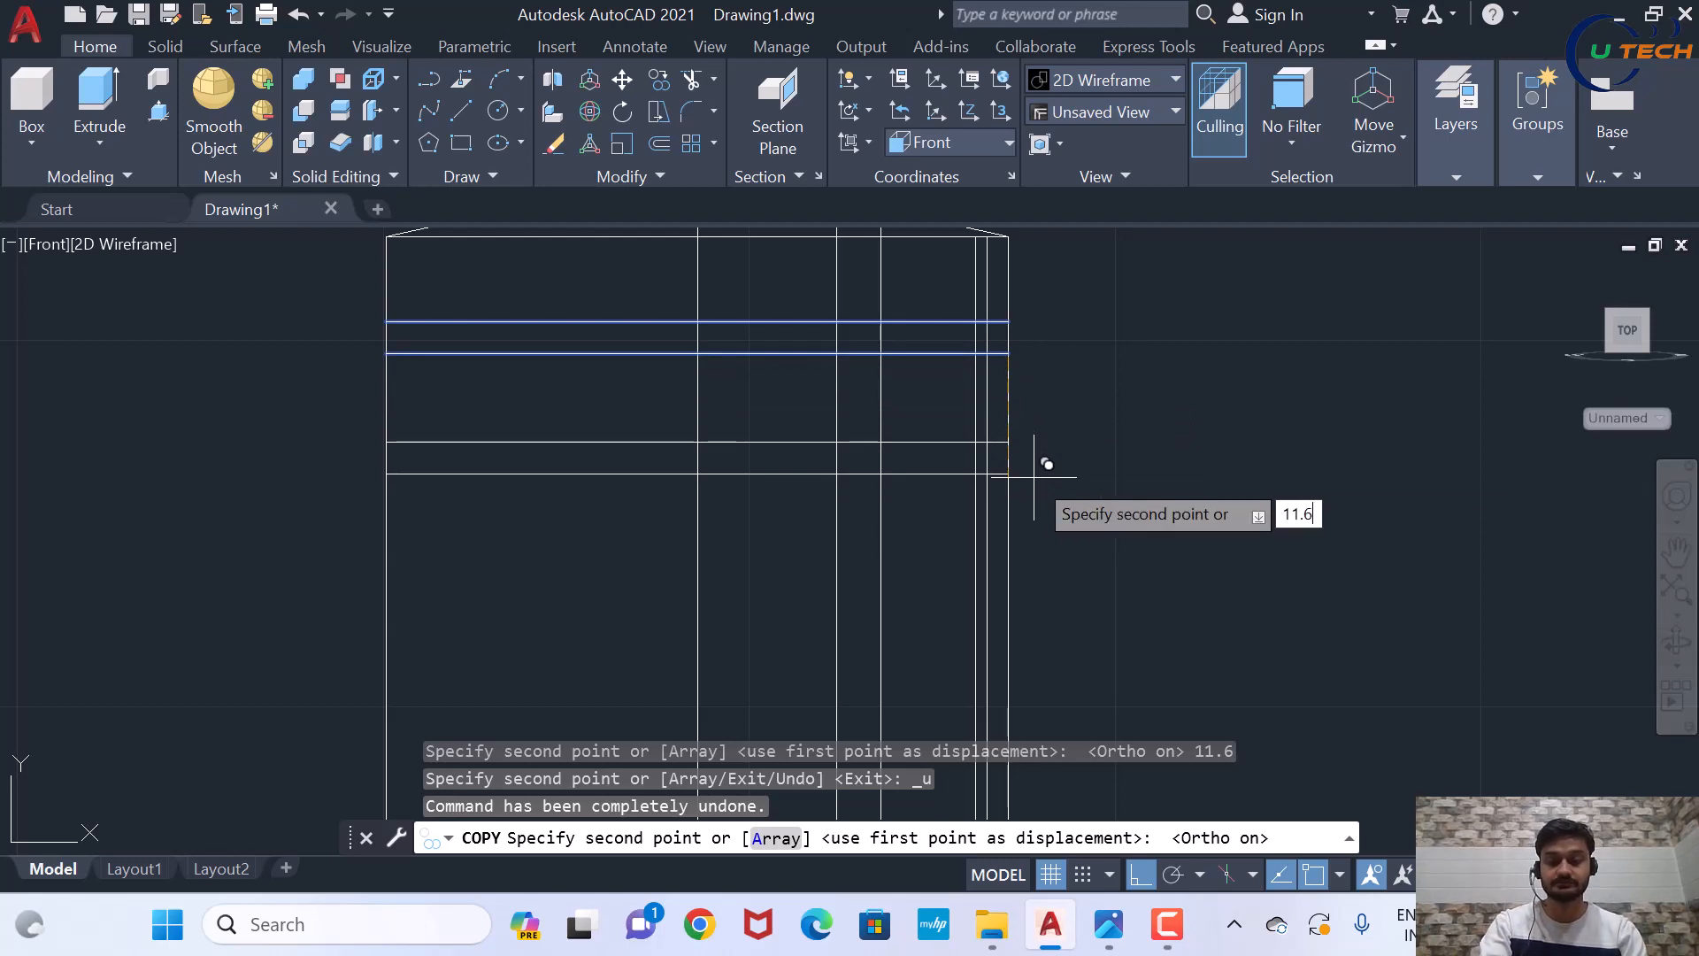
type(".6")
key("Return")
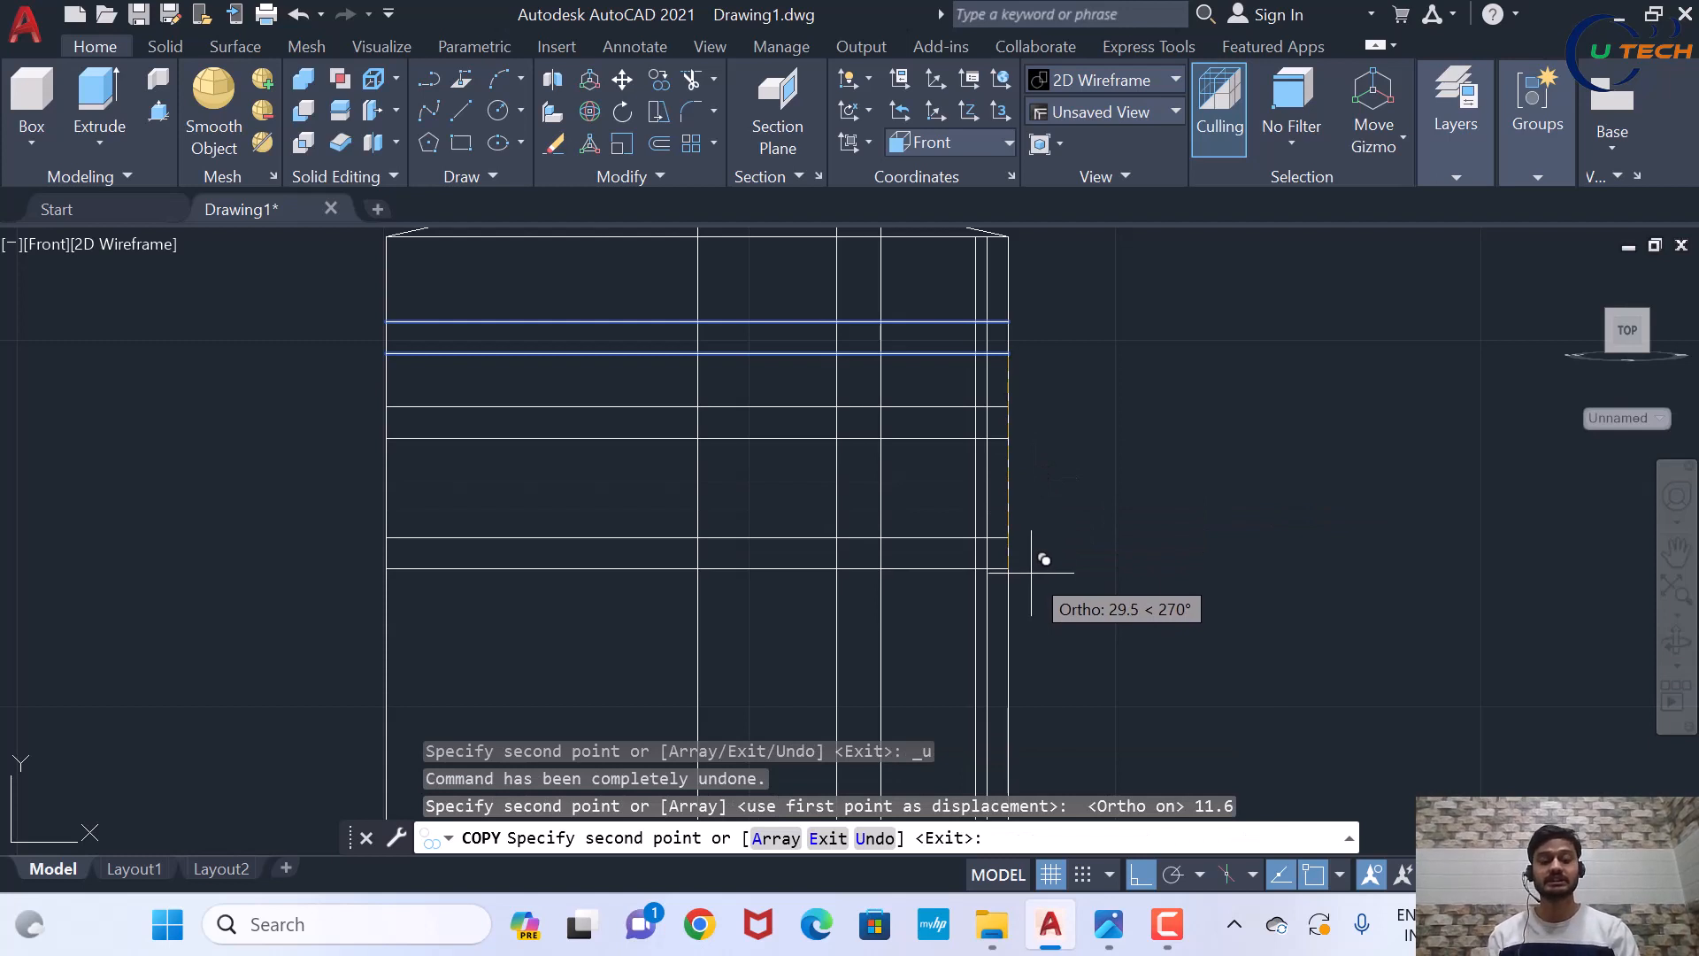
type("23.2")
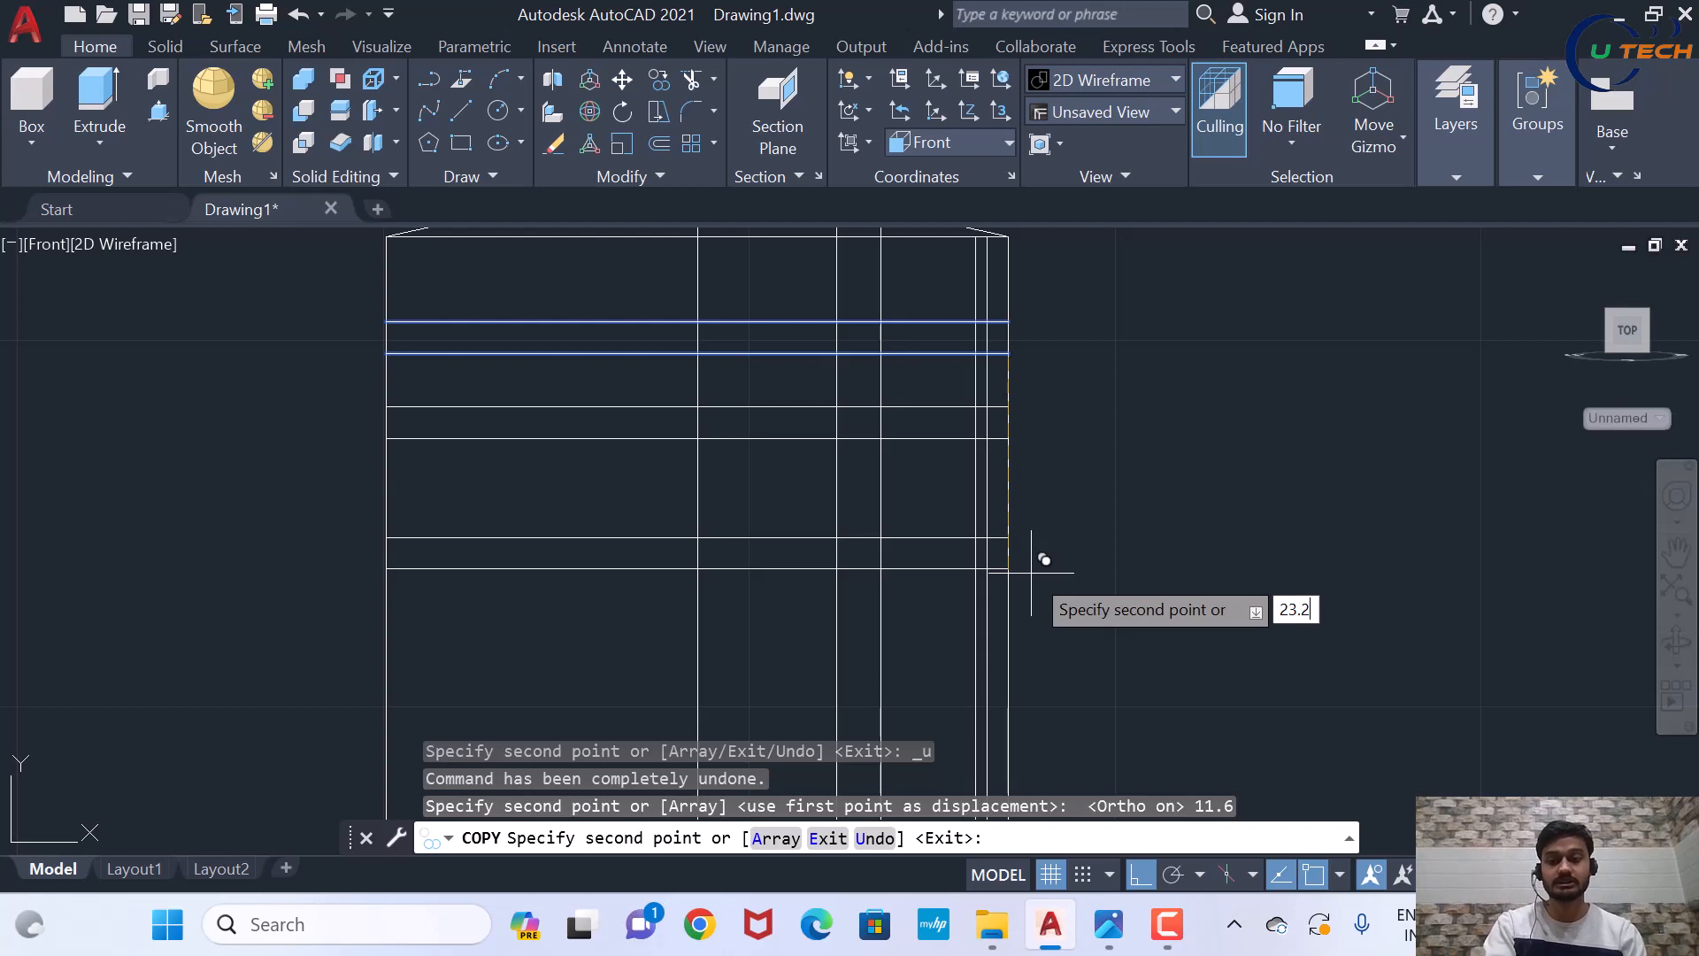
key("Return")
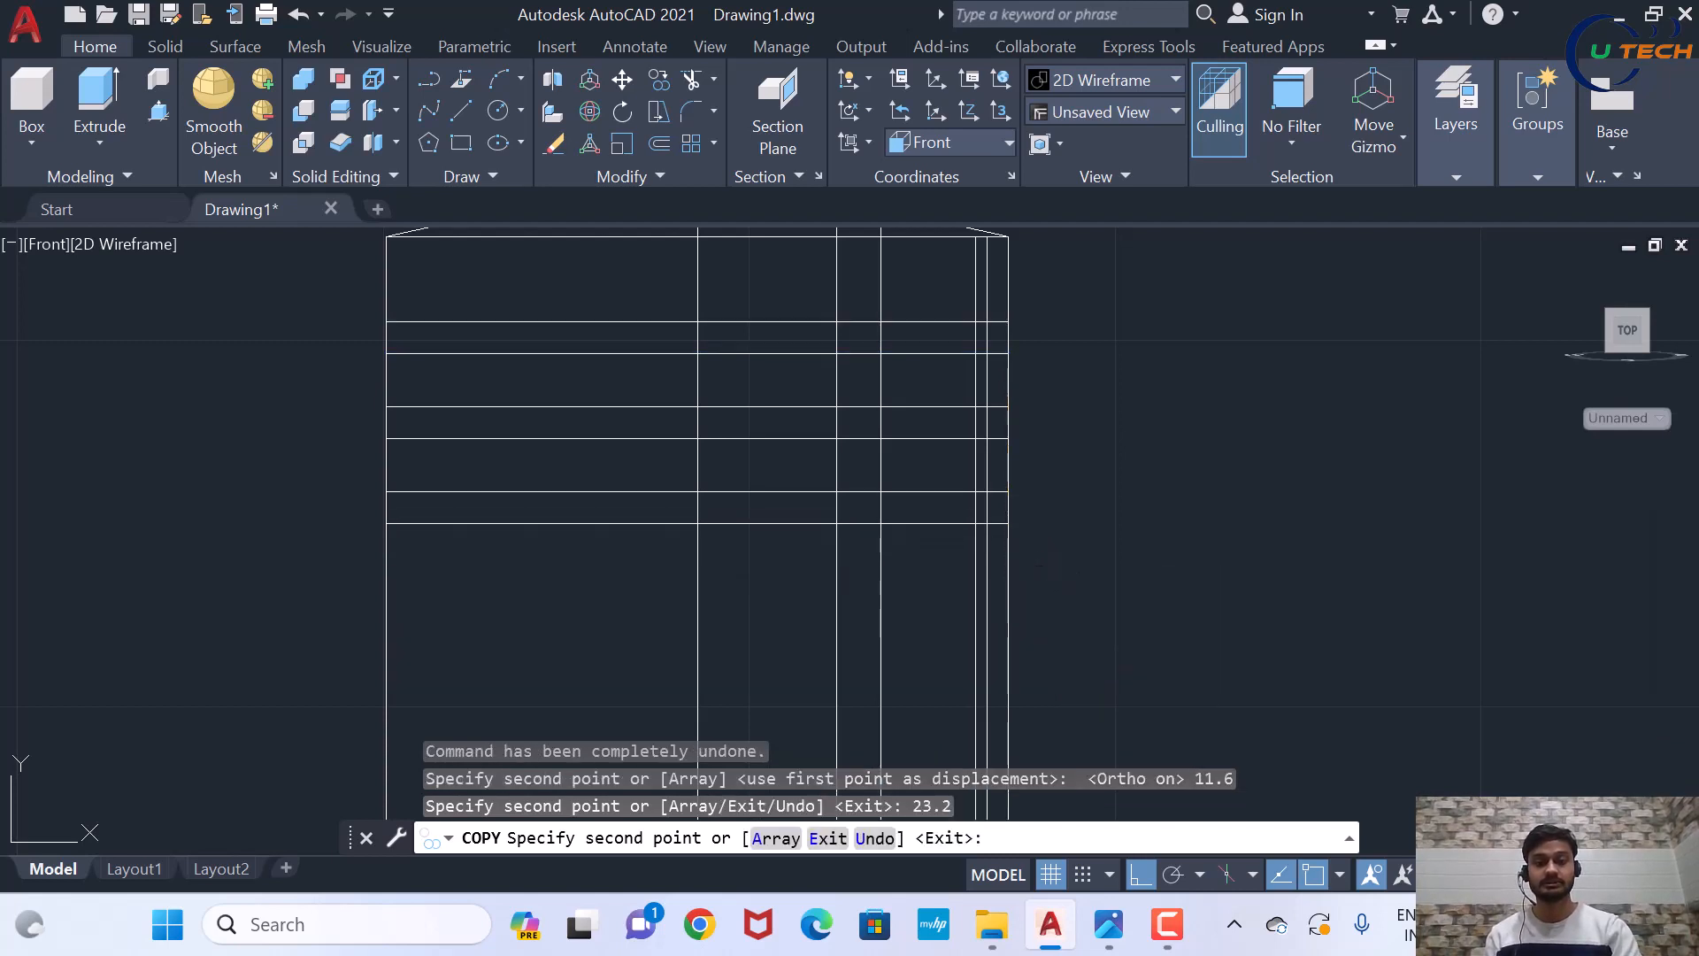
key("Escape")
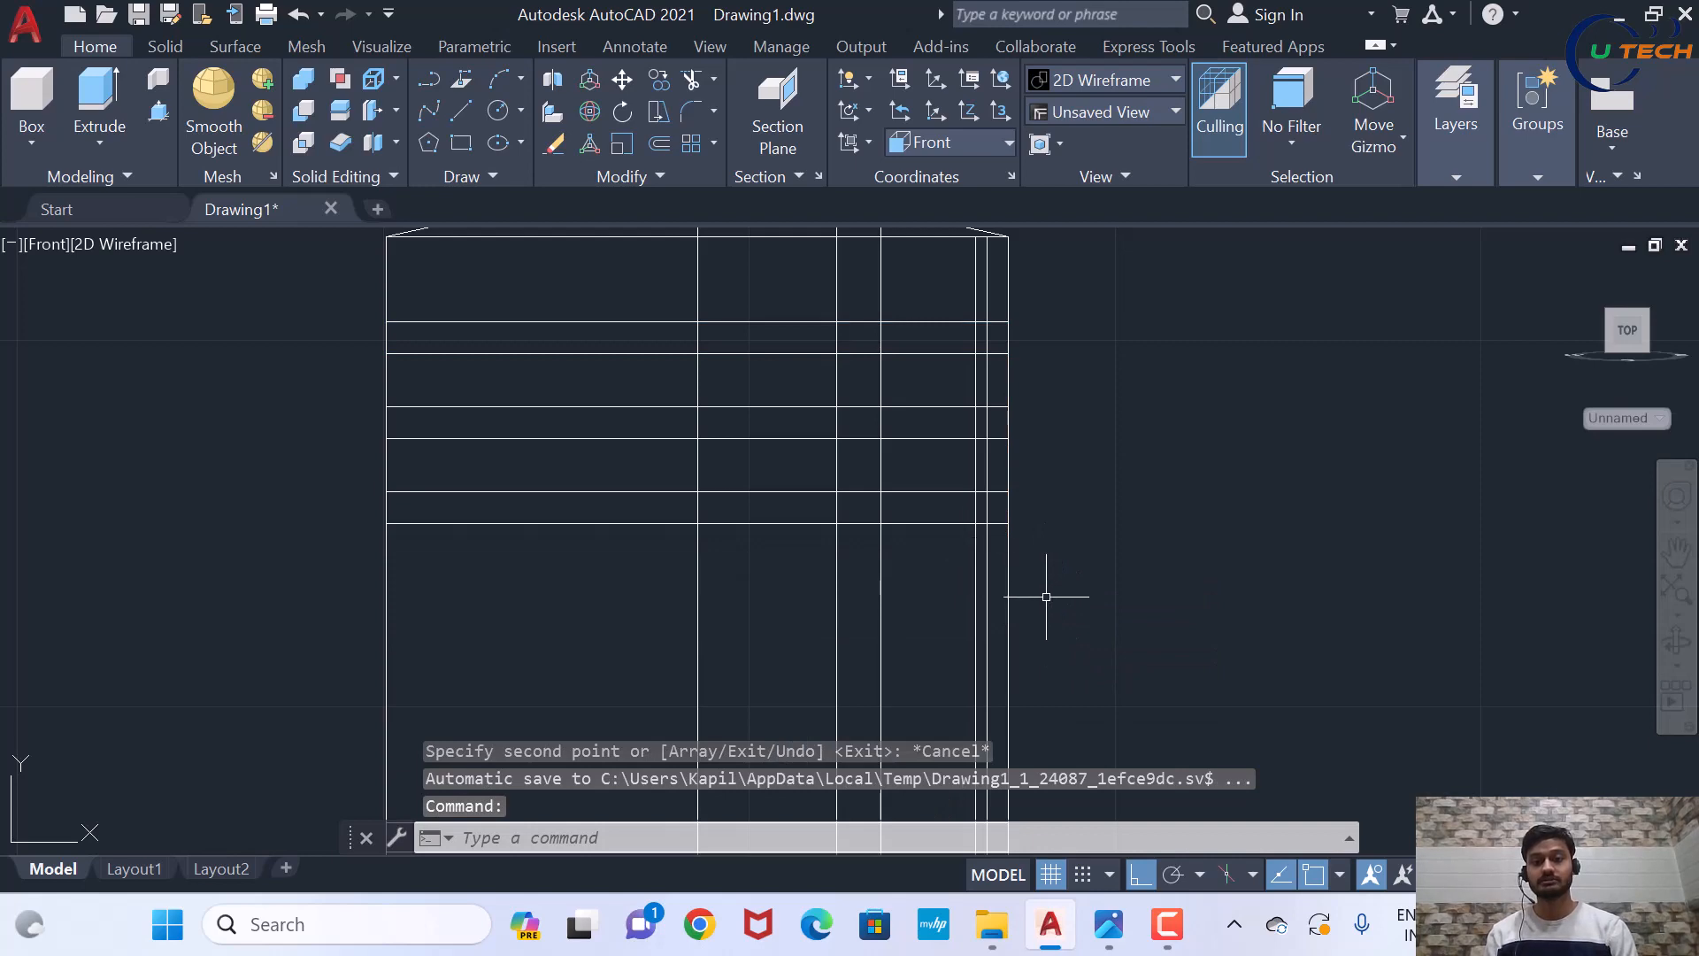
Check the section dimensions in the piston reference image, and offset the lowest ring-groove line downward by 3.3
left_click(1108, 924)
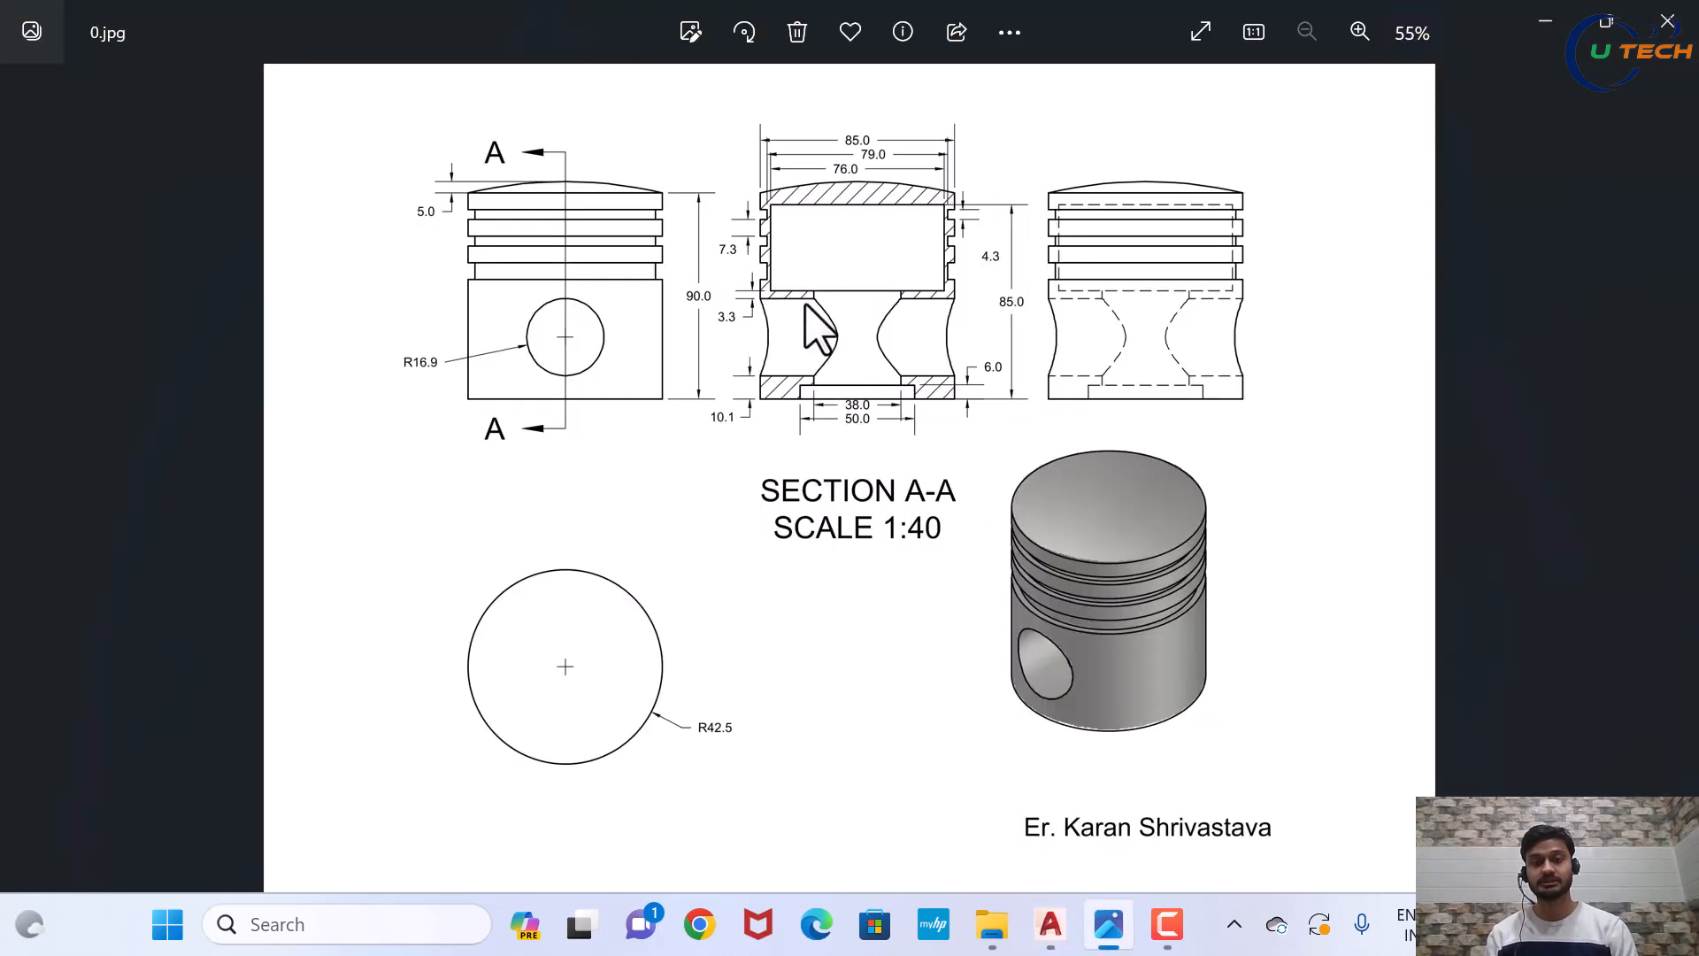
left_click(1050, 924)
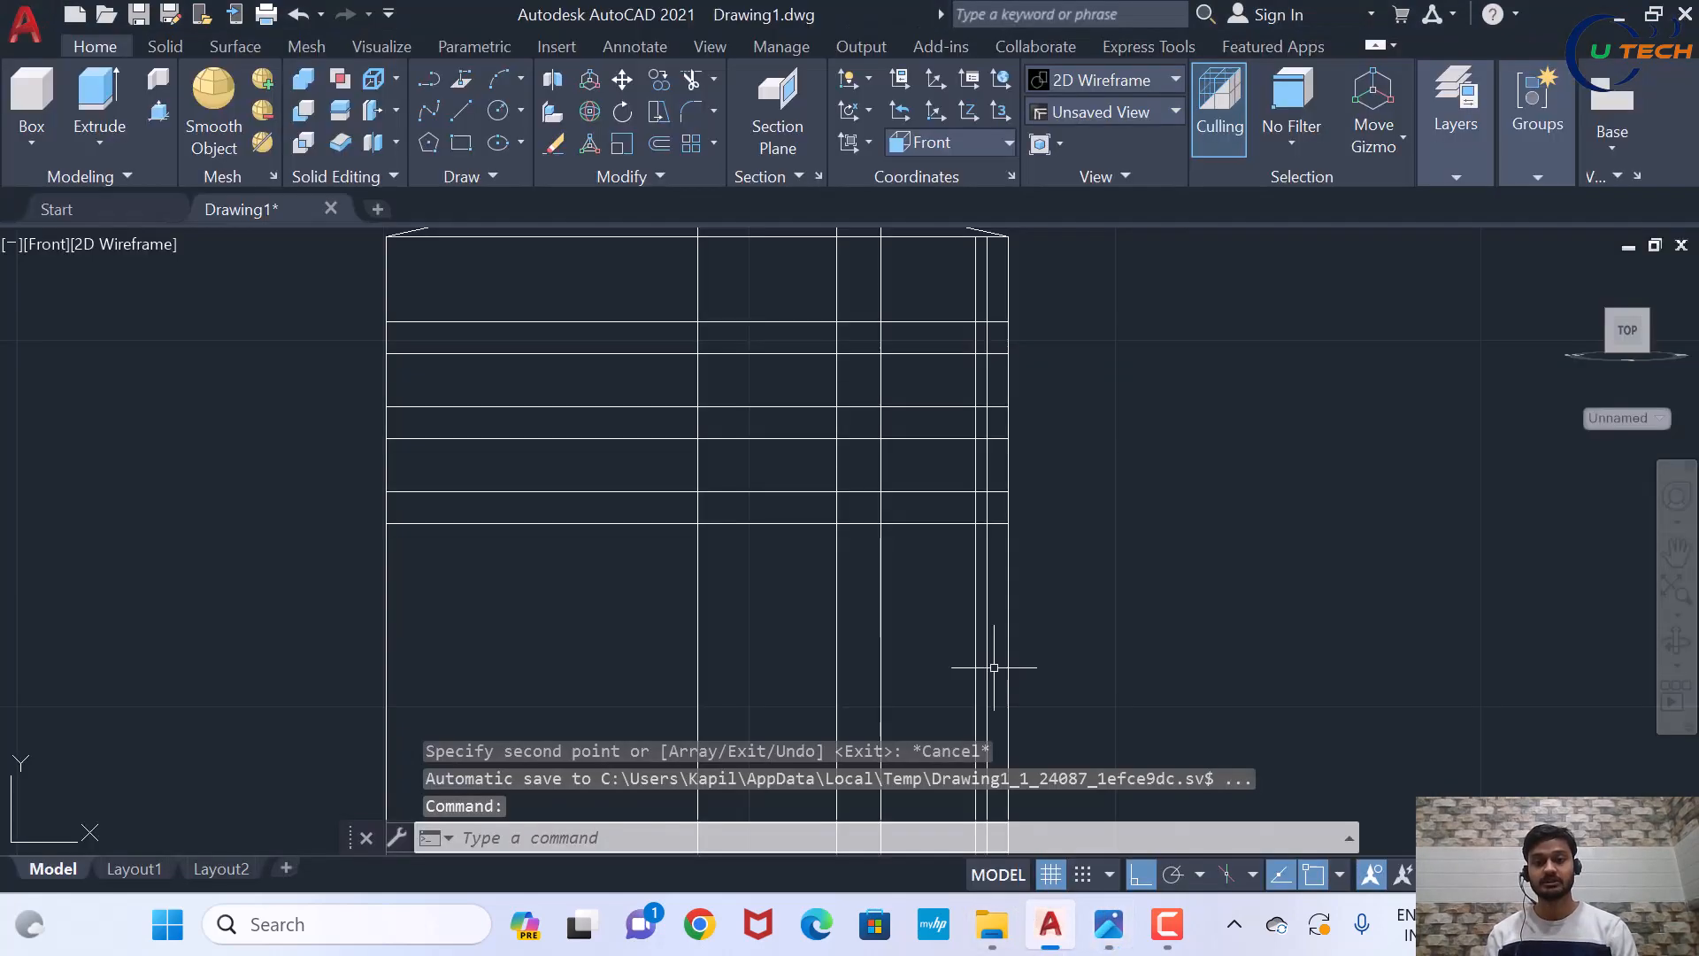
key("Return")
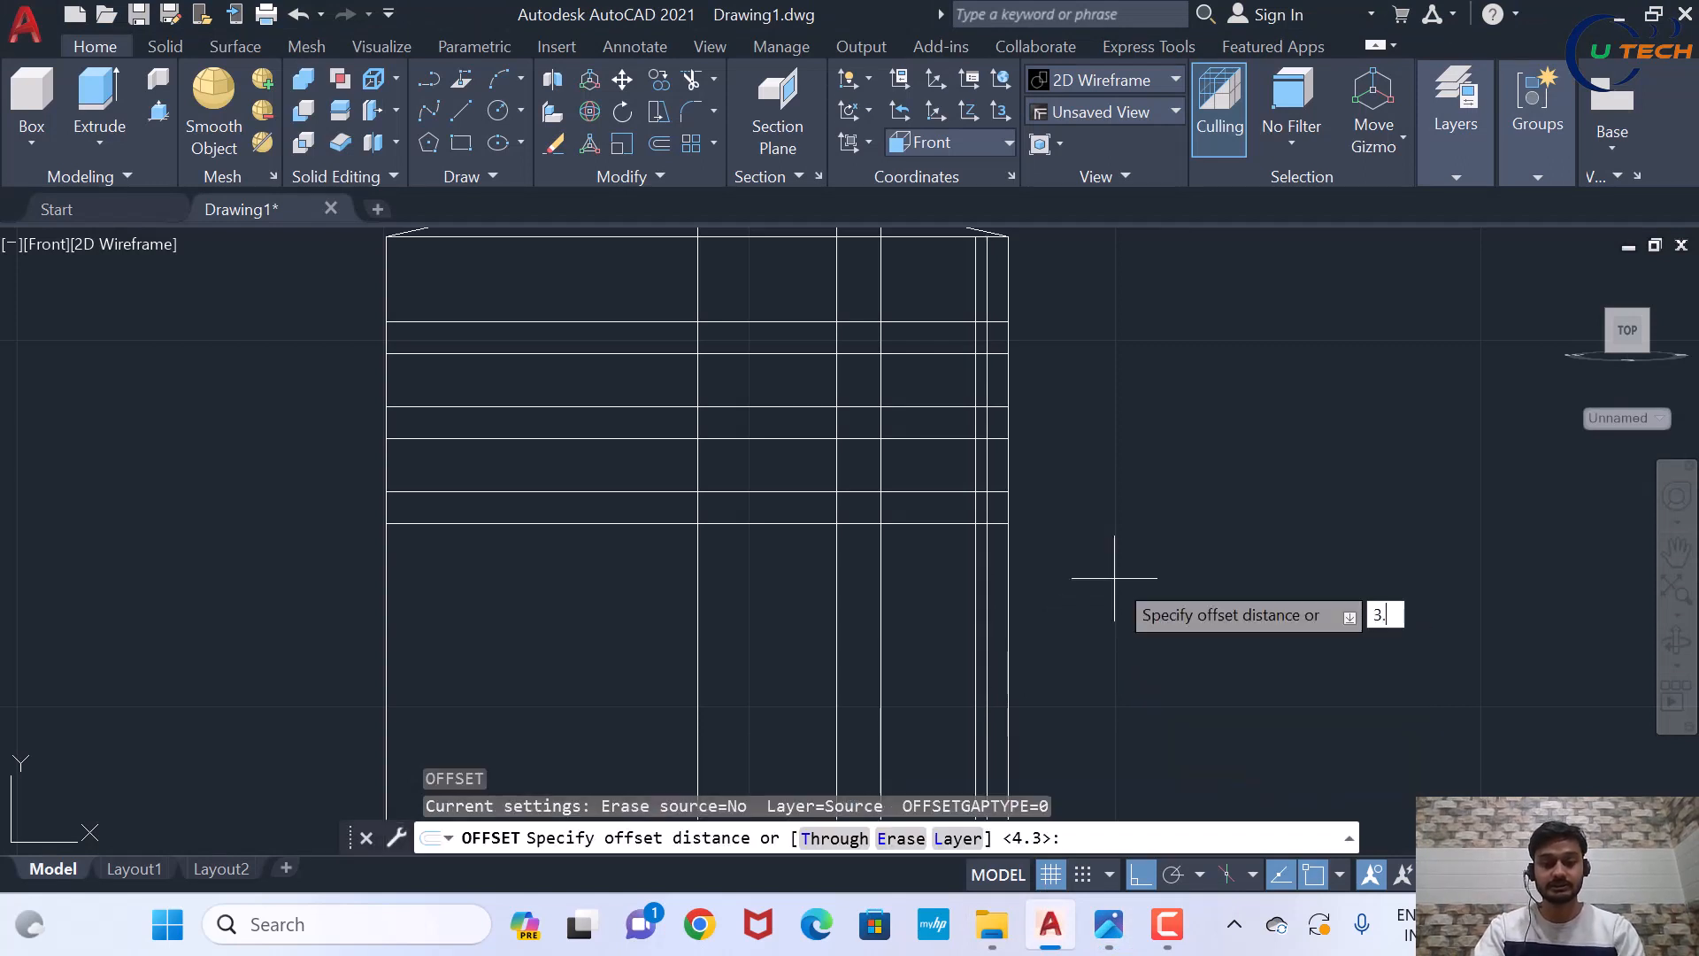
type("3.3")
key("Return")
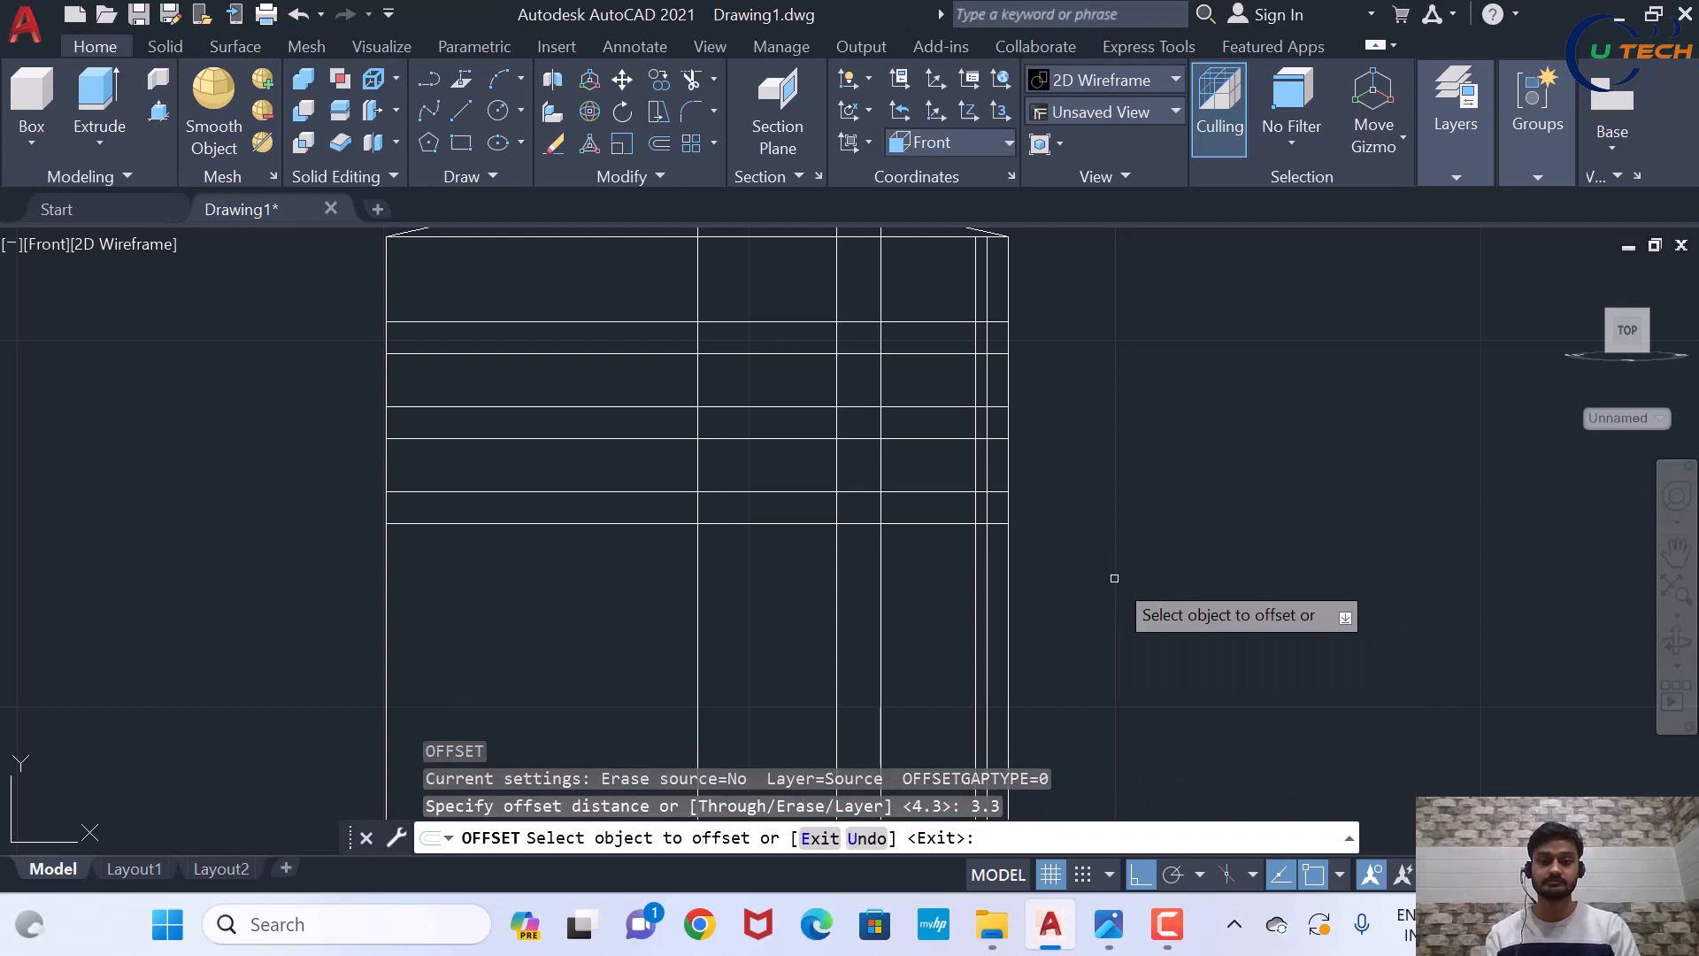
left_click(965, 521)
left_click(960, 570)
scroll(1175, 544, "down", 1)
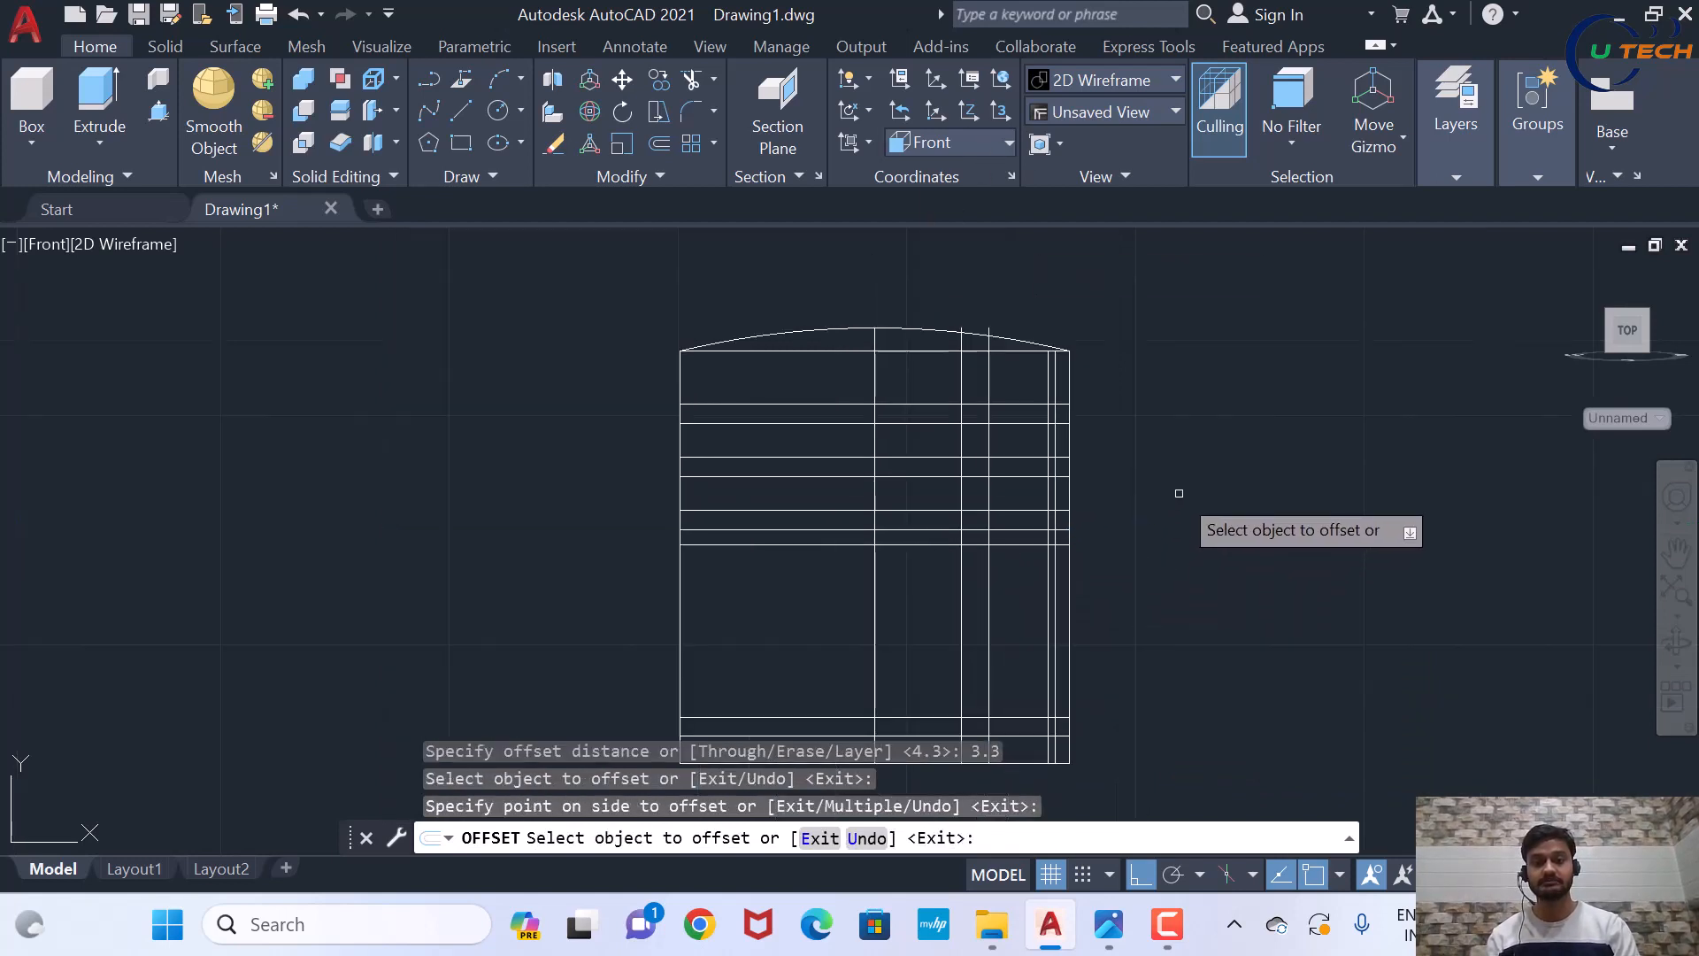
scroll(1192, 446, "down", 2)
scroll(1155, 618, "up", 2)
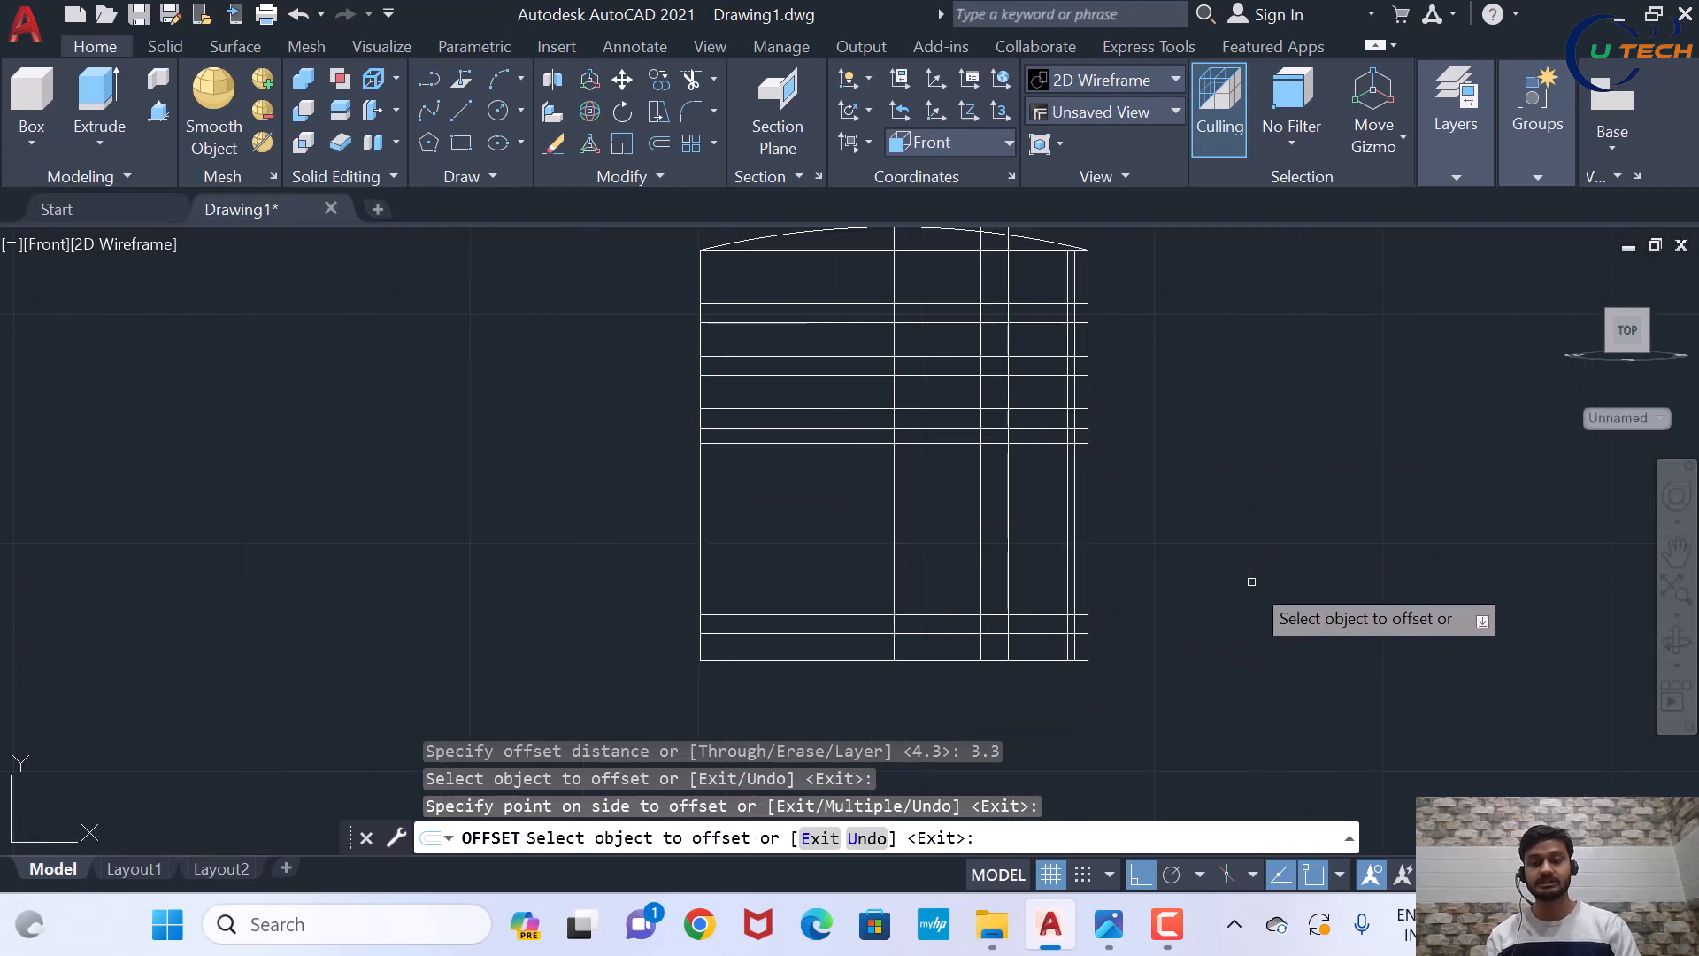
scroll(1246, 403, "down", 2)
key("Escape")
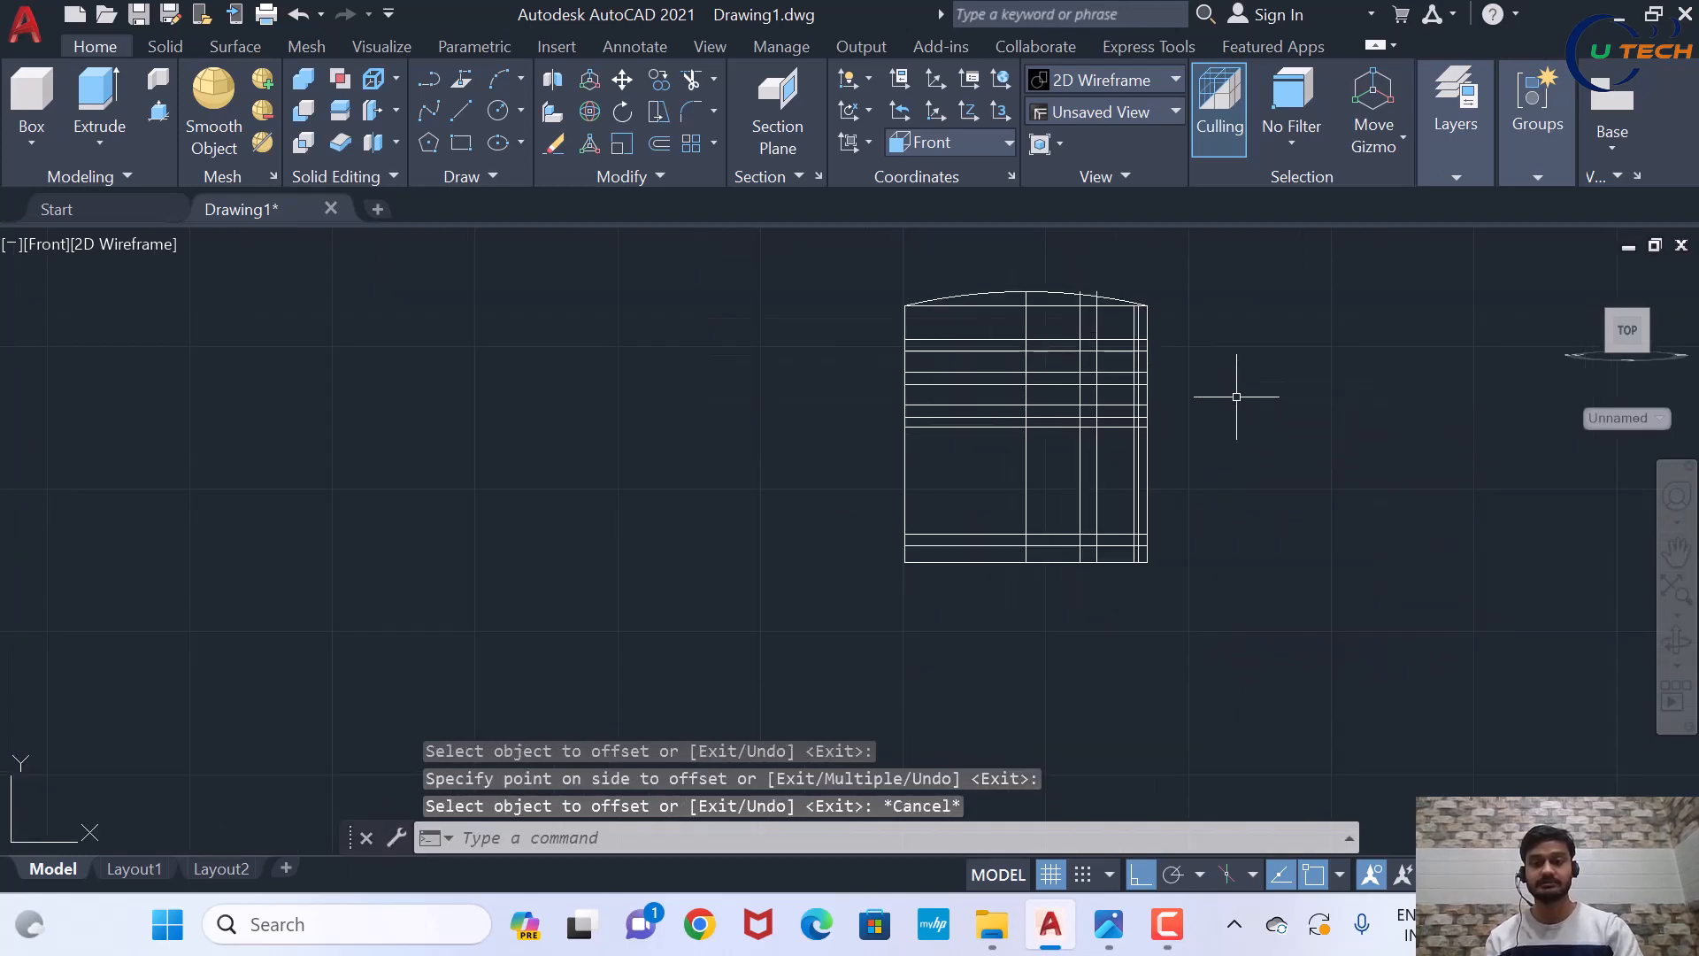
Trim the two inner vertical lines between the centre line and outer wall back to the crown base line
scroll(1180, 309, "up", 2)
scroll(1077, 256, "down", 2)
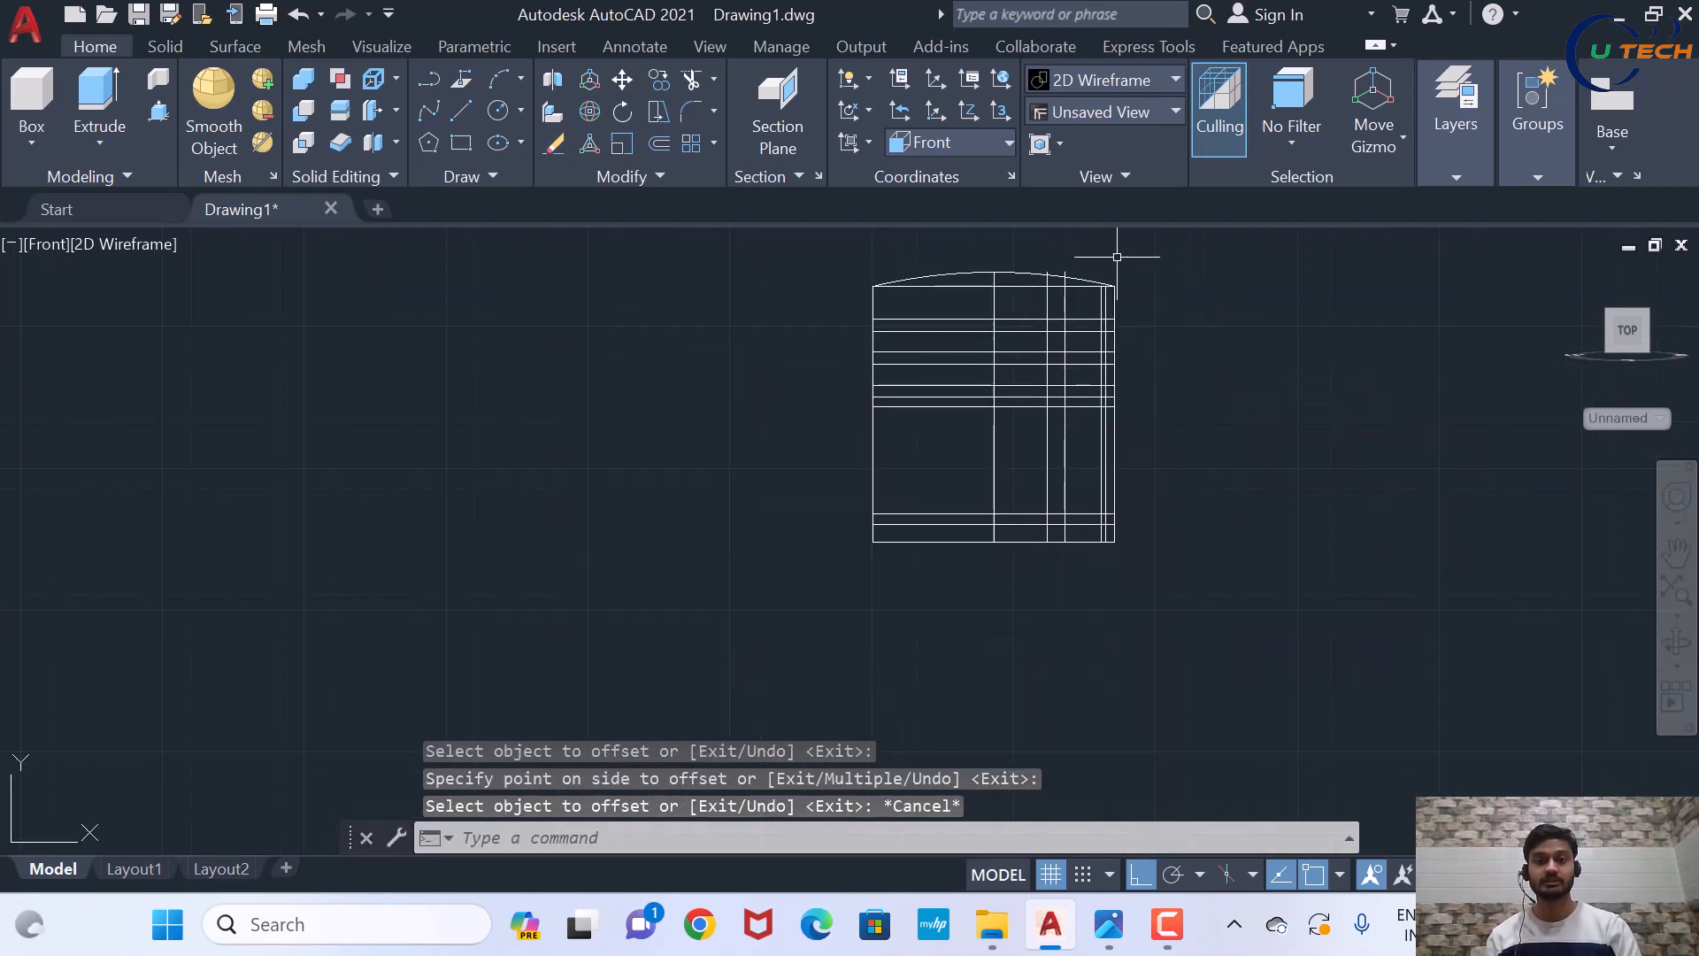
type("tr")
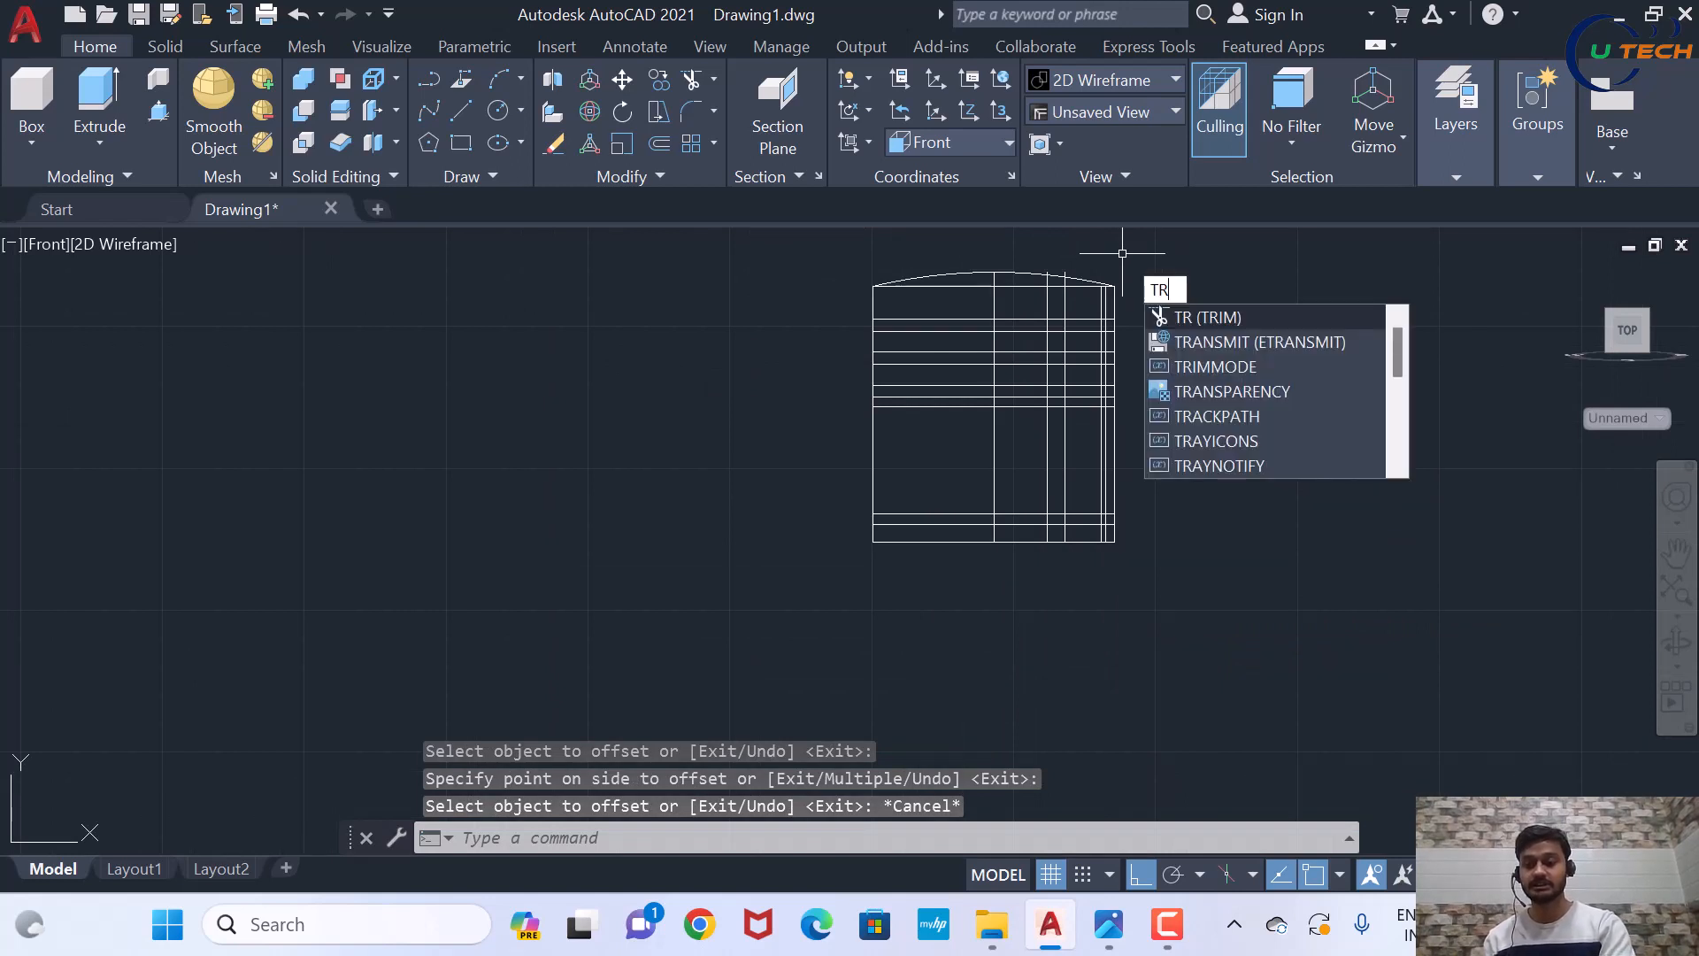
key("Return")
scroll(1130, 286, "up", 2)
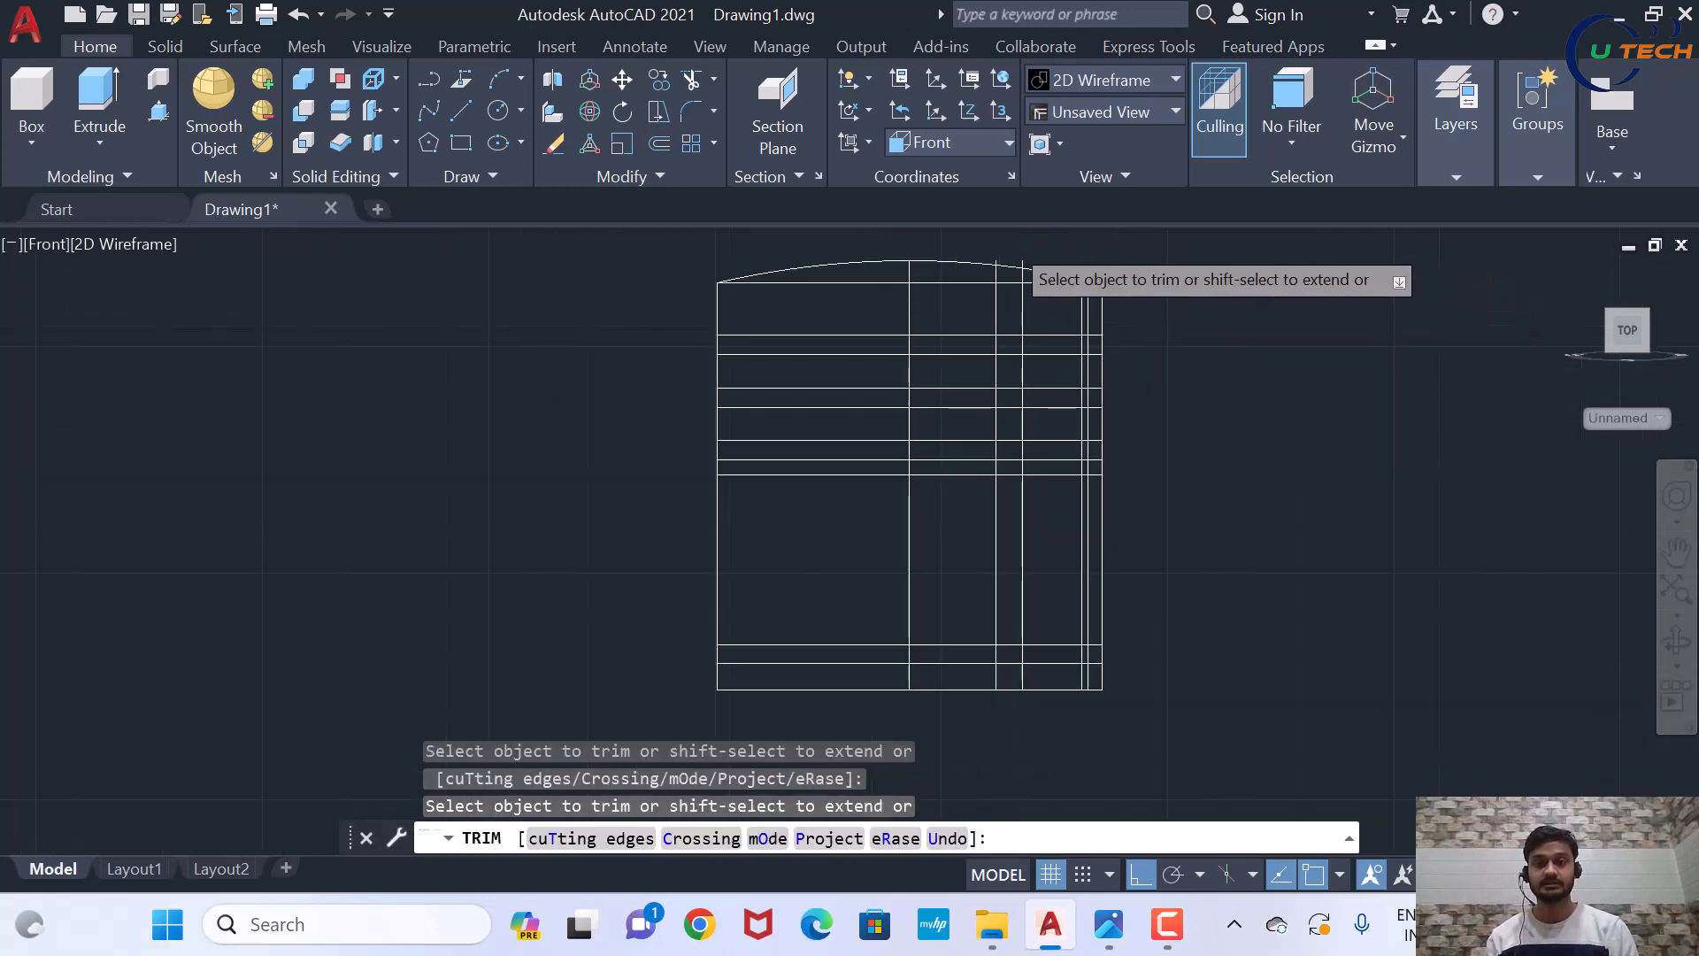
scroll(1017, 265, "up", 3)
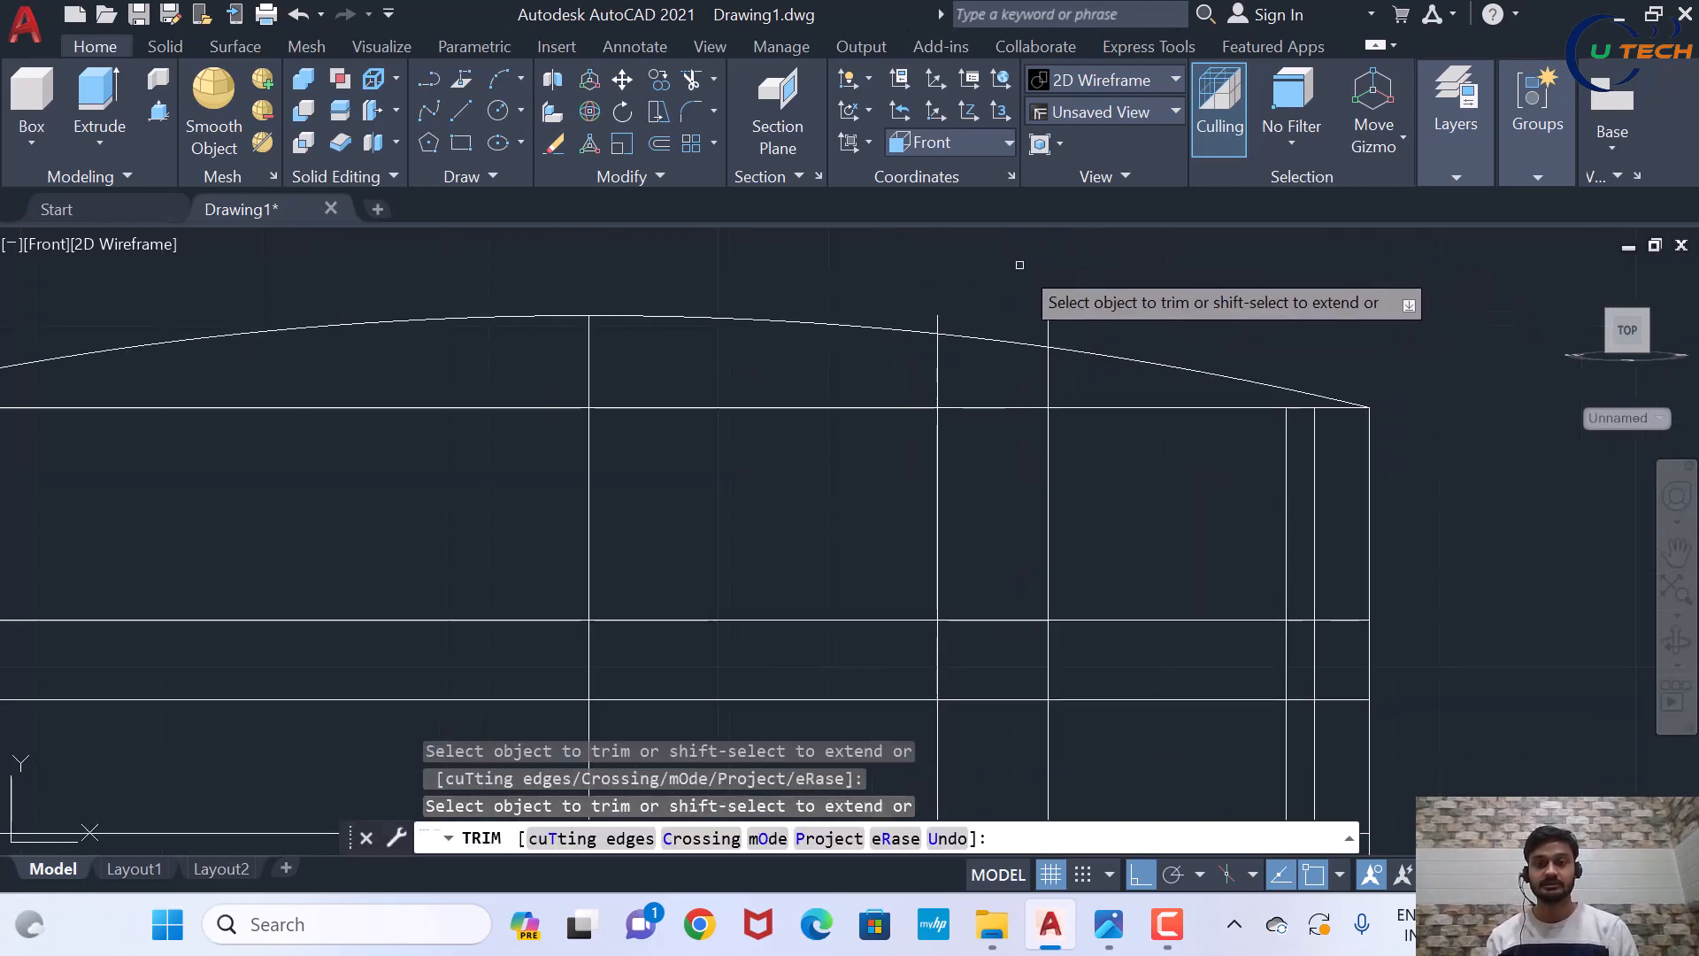
left_click(938, 323)
left_click(939, 363)
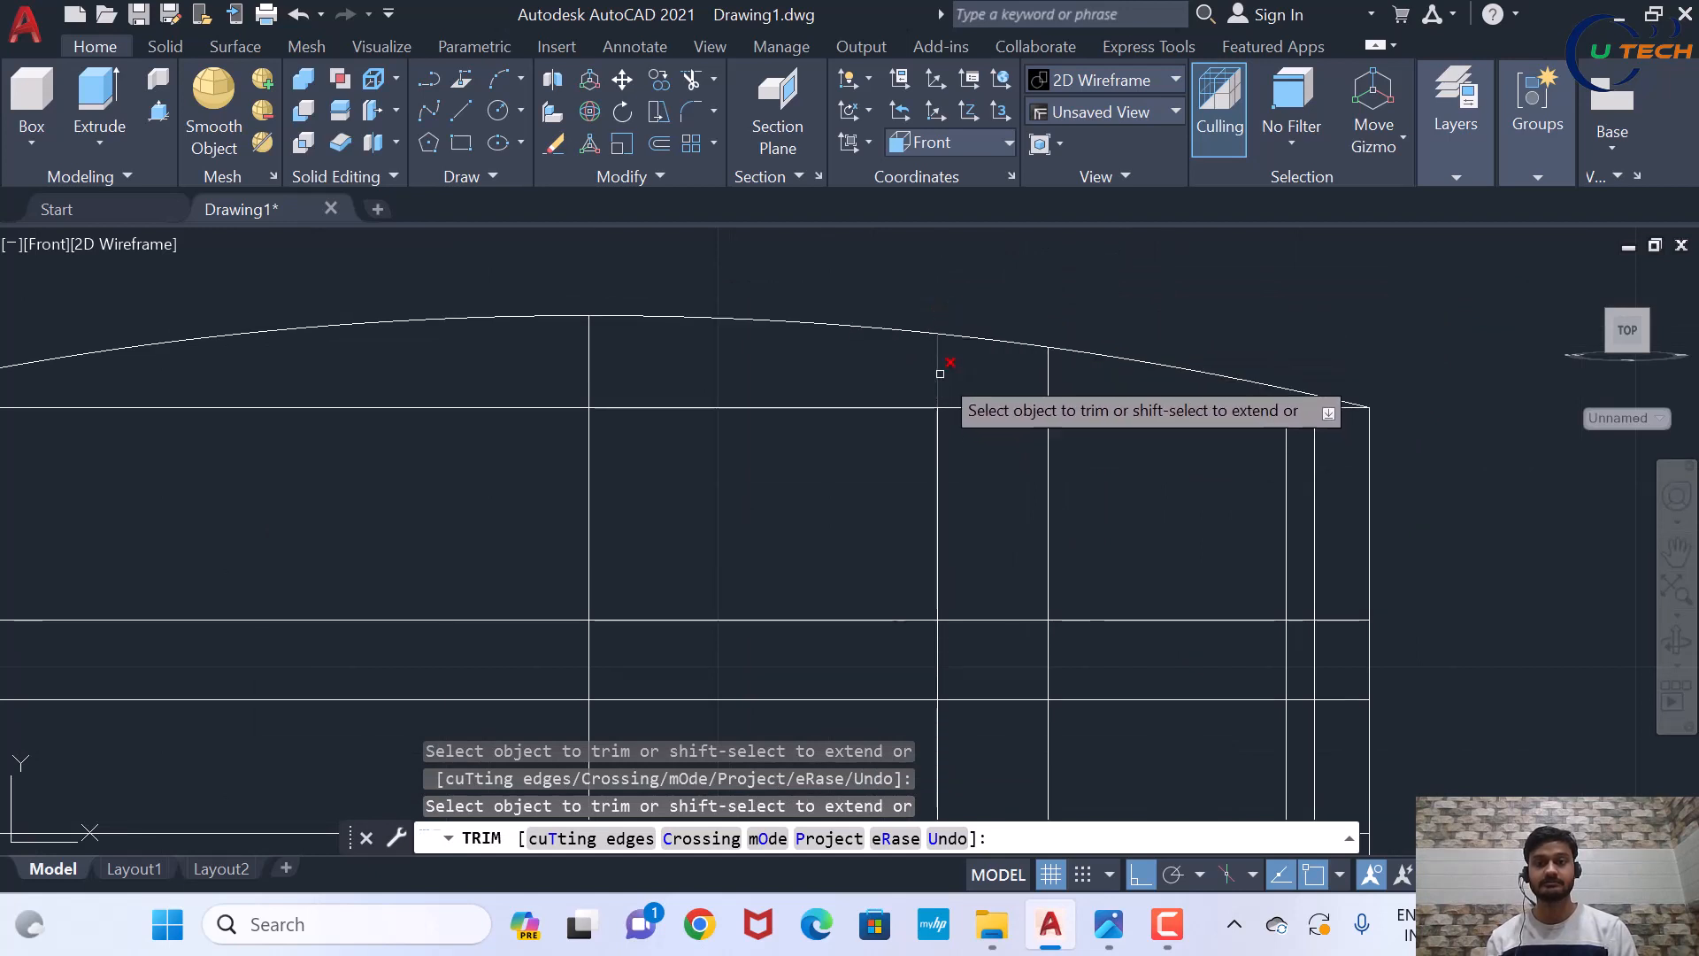
left_click(1048, 368)
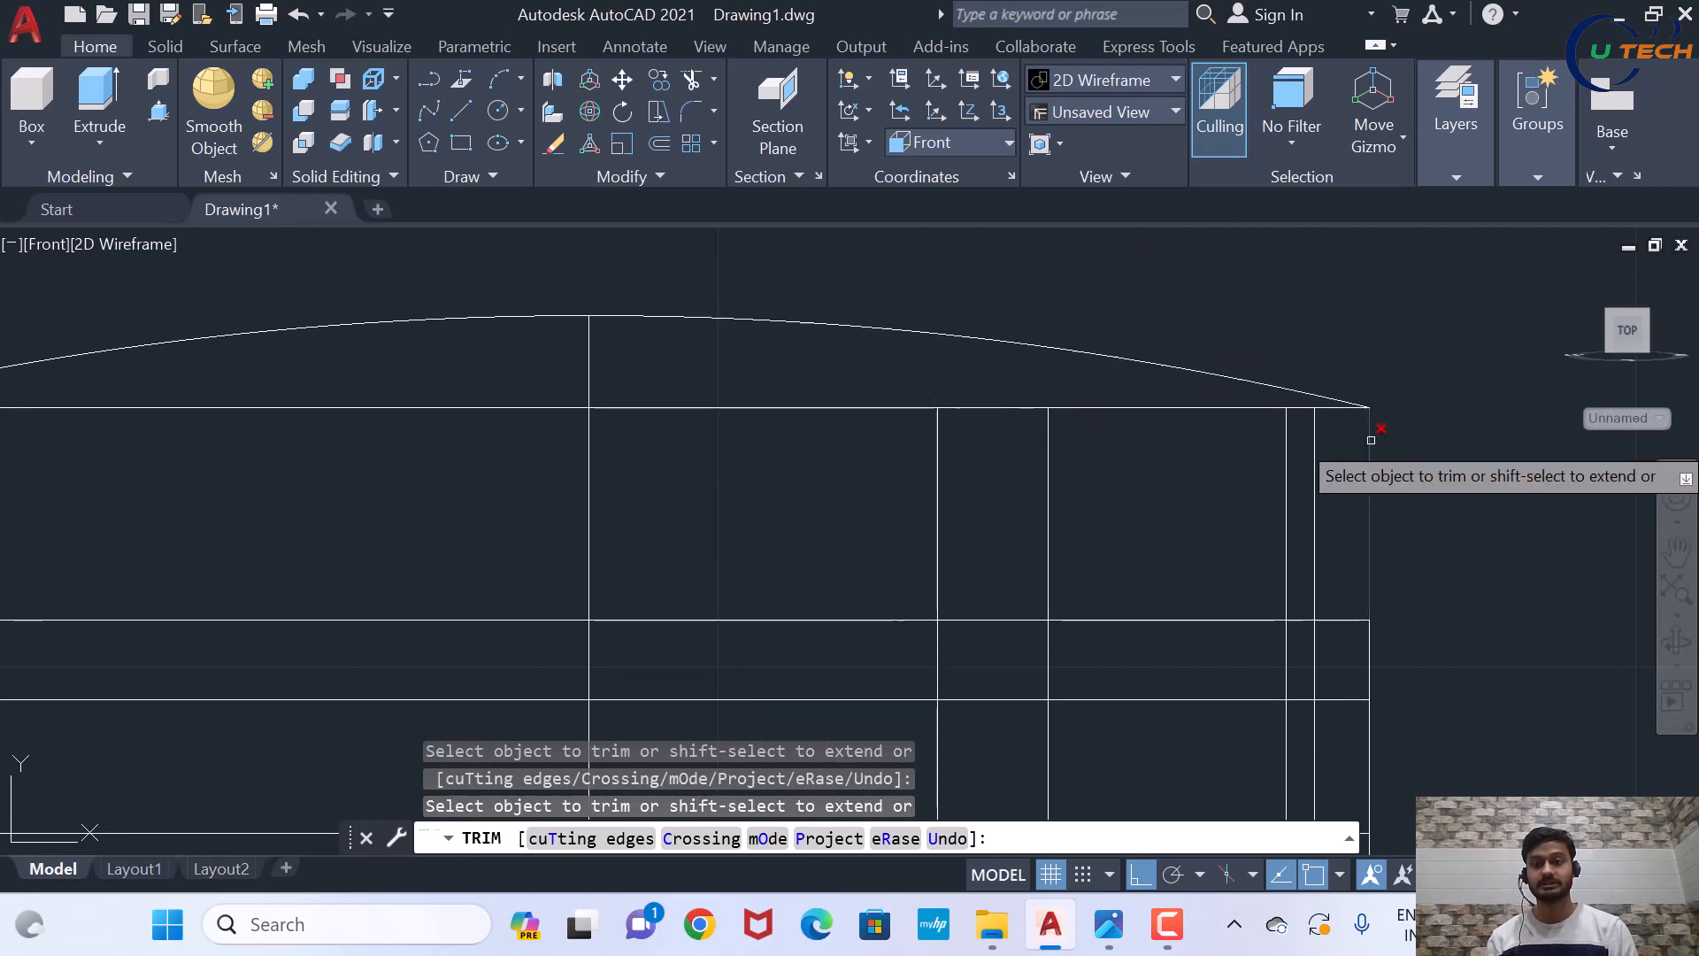
Trim the piston's right outer edge between the line pairs of all three ring grooves
scroll(1373, 438, "down", 3)
scroll(1354, 496, "up", 3)
left_click_drag(1273, 466, 1286, 482)
scroll(1329, 431, "down", 4)
scroll(1323, 505, "up", 2)
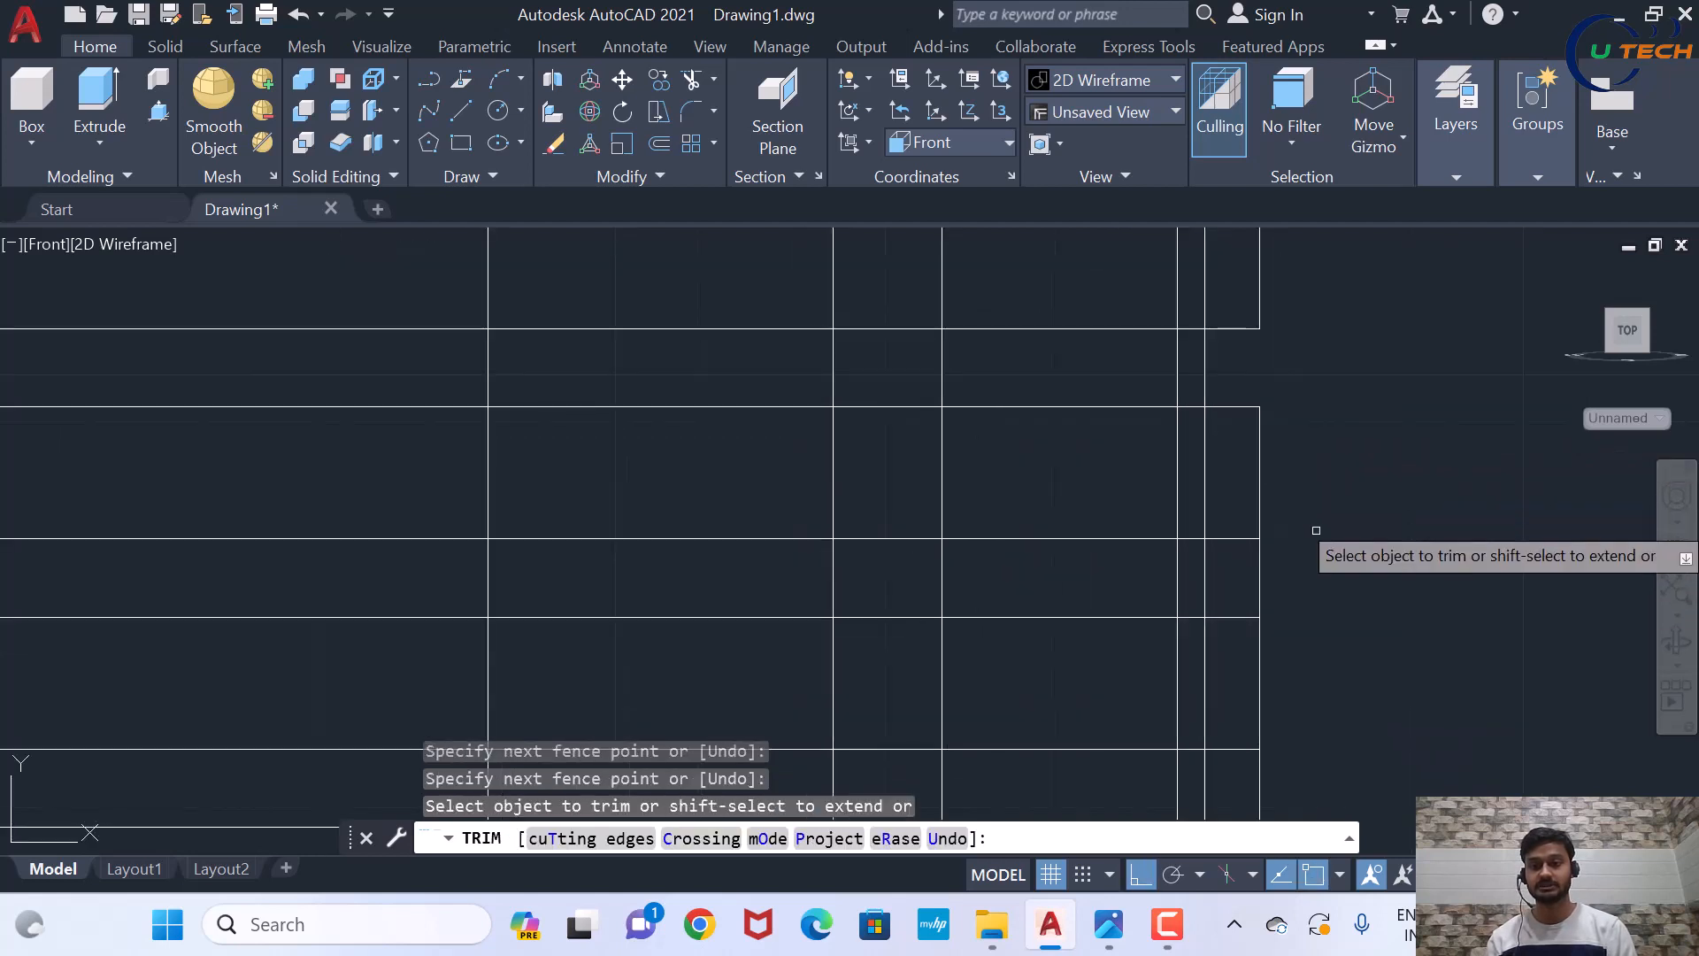
left_click(1263, 576)
scroll(1315, 478, "down", 4)
scroll(1317, 467, "up", 4)
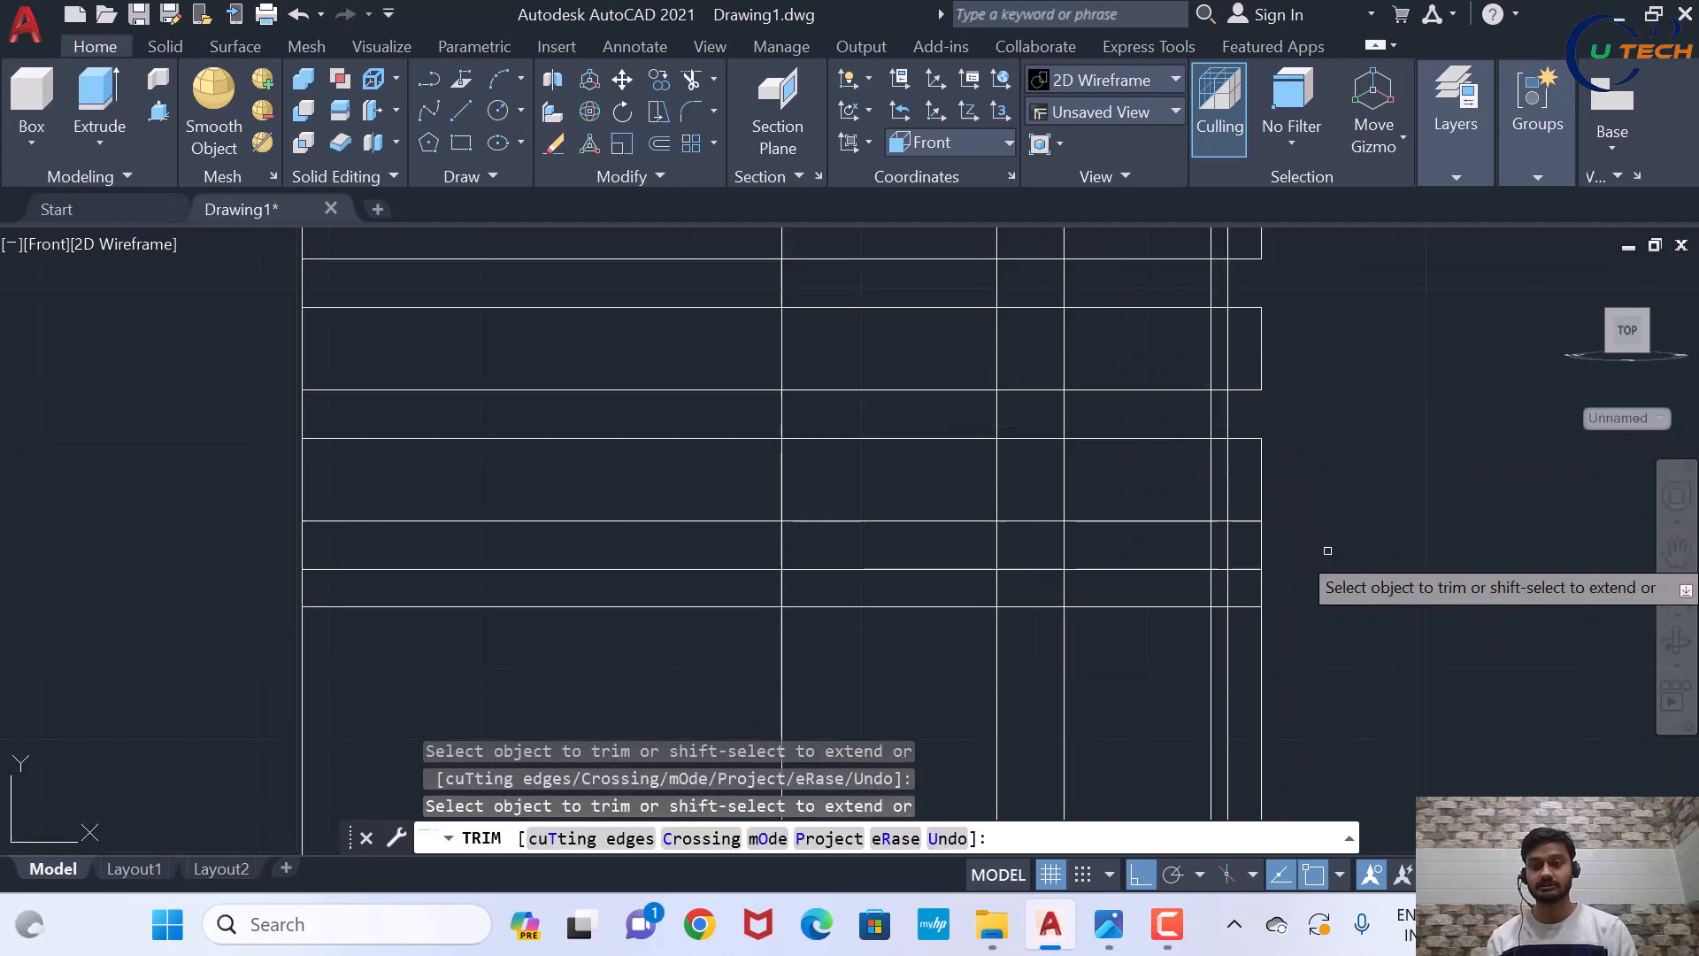
left_click(1262, 544)
scroll(1316, 533, "down", 4)
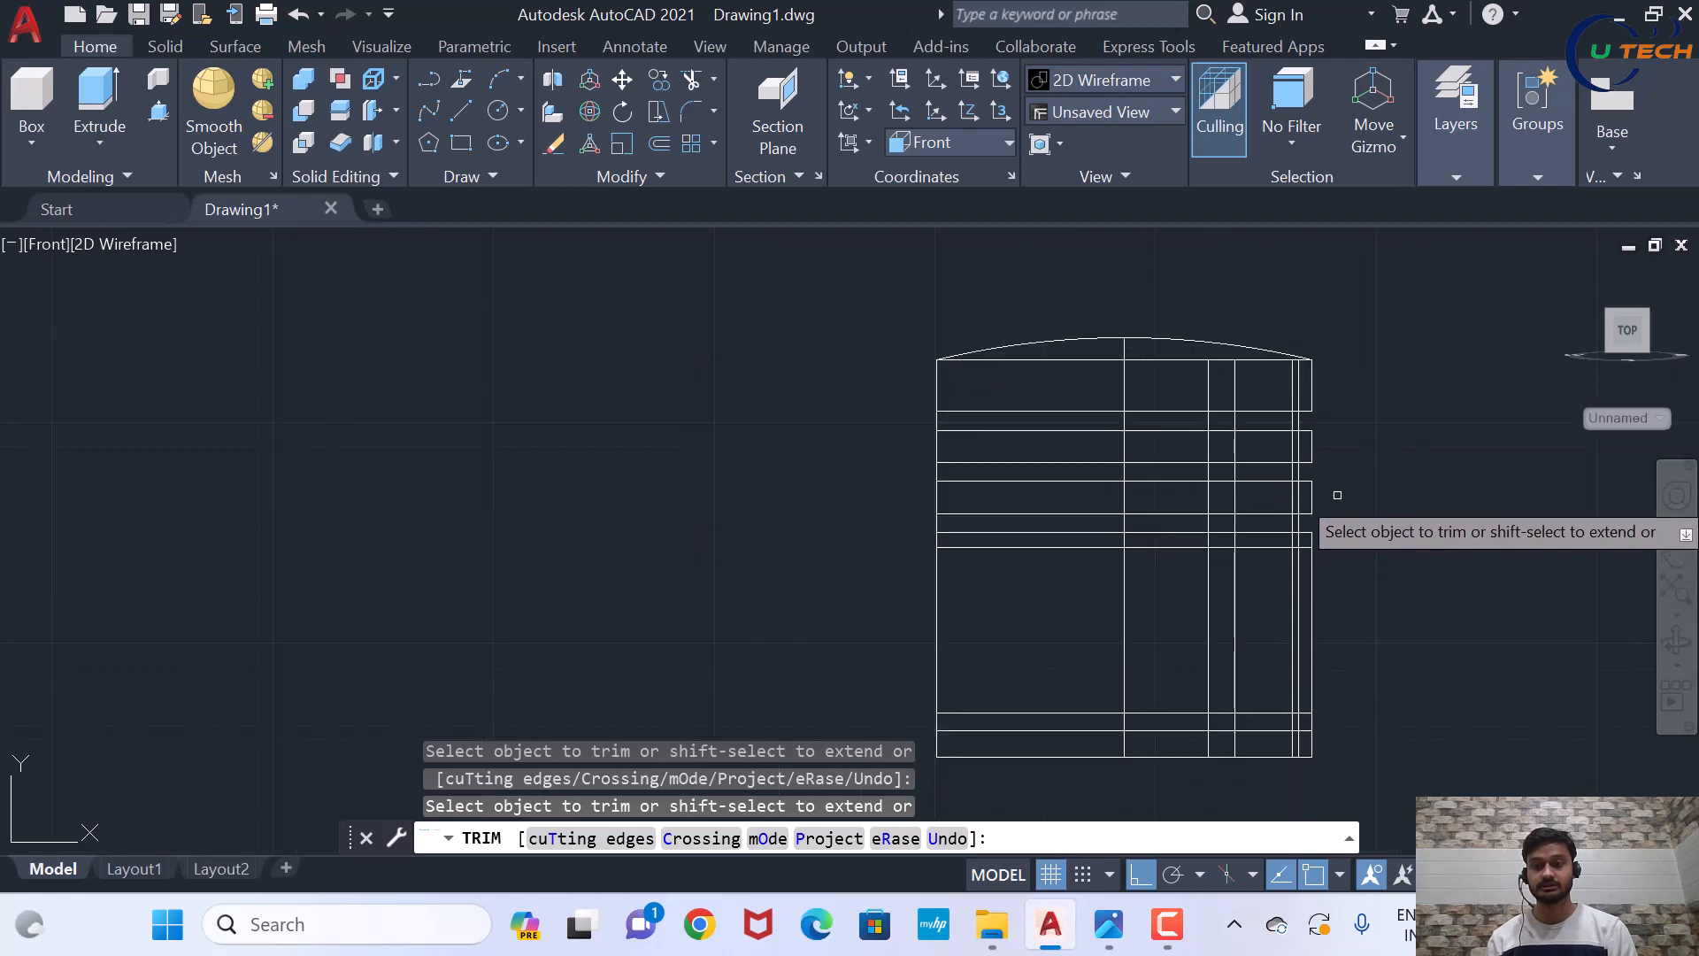
Trim the four vertical lines above the first groove and the right half of the crown base line
scroll(1295, 374, "up", 4)
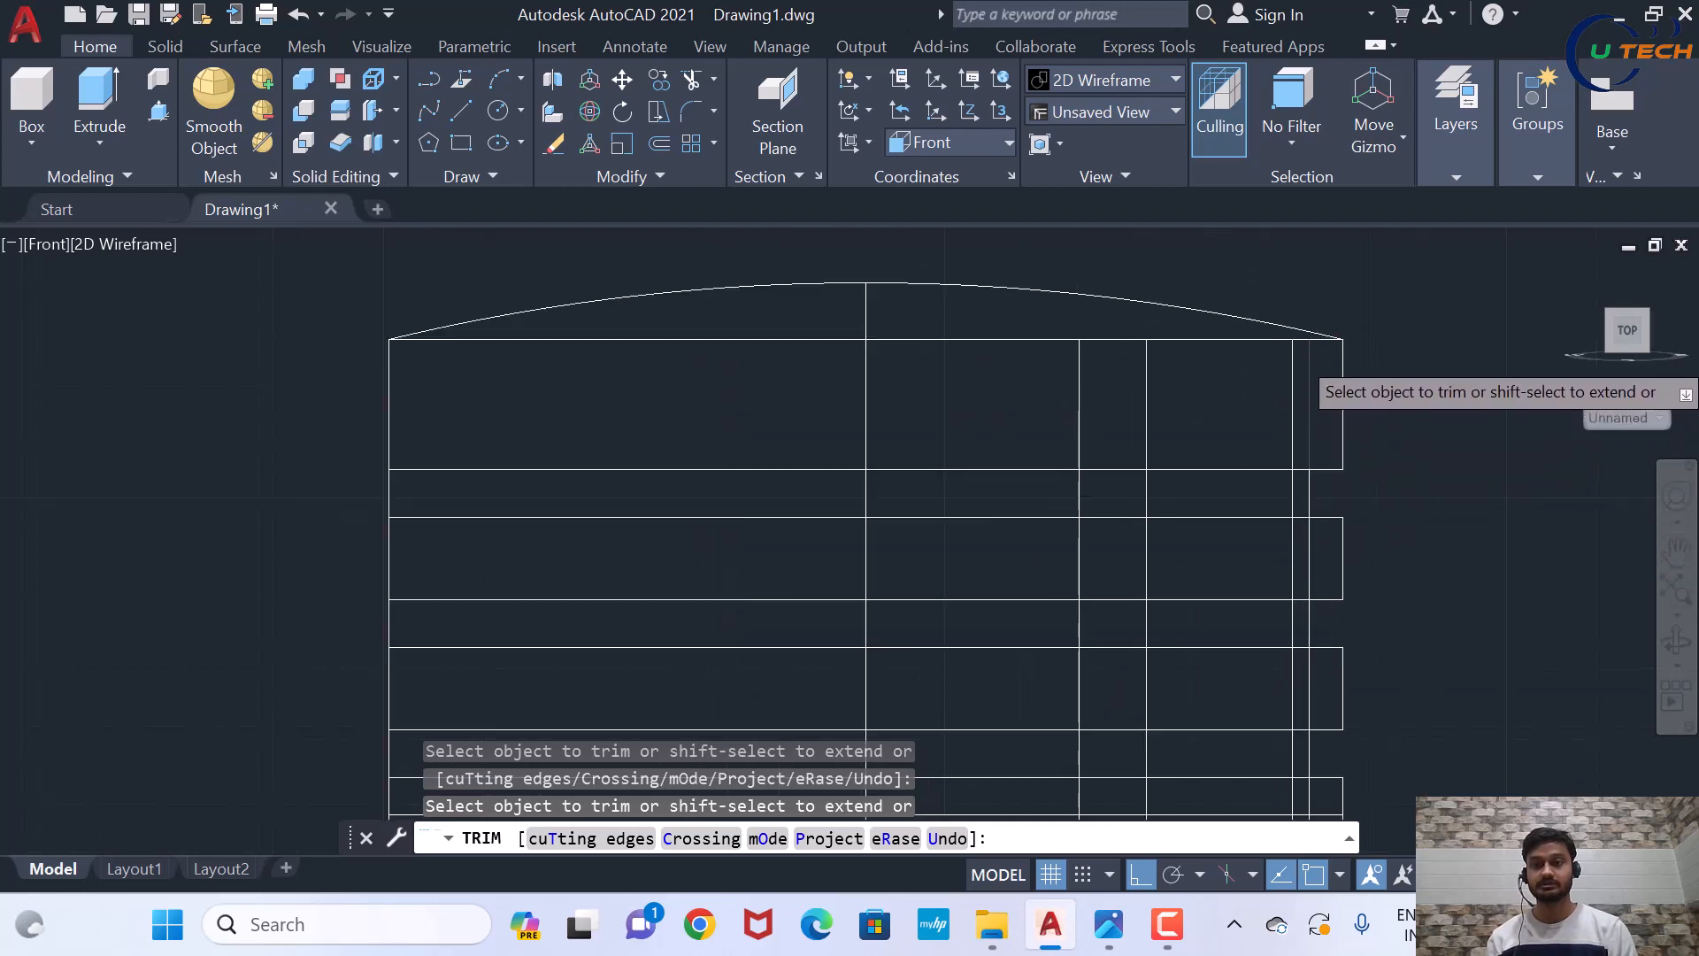
scroll(1297, 373, "up", 4)
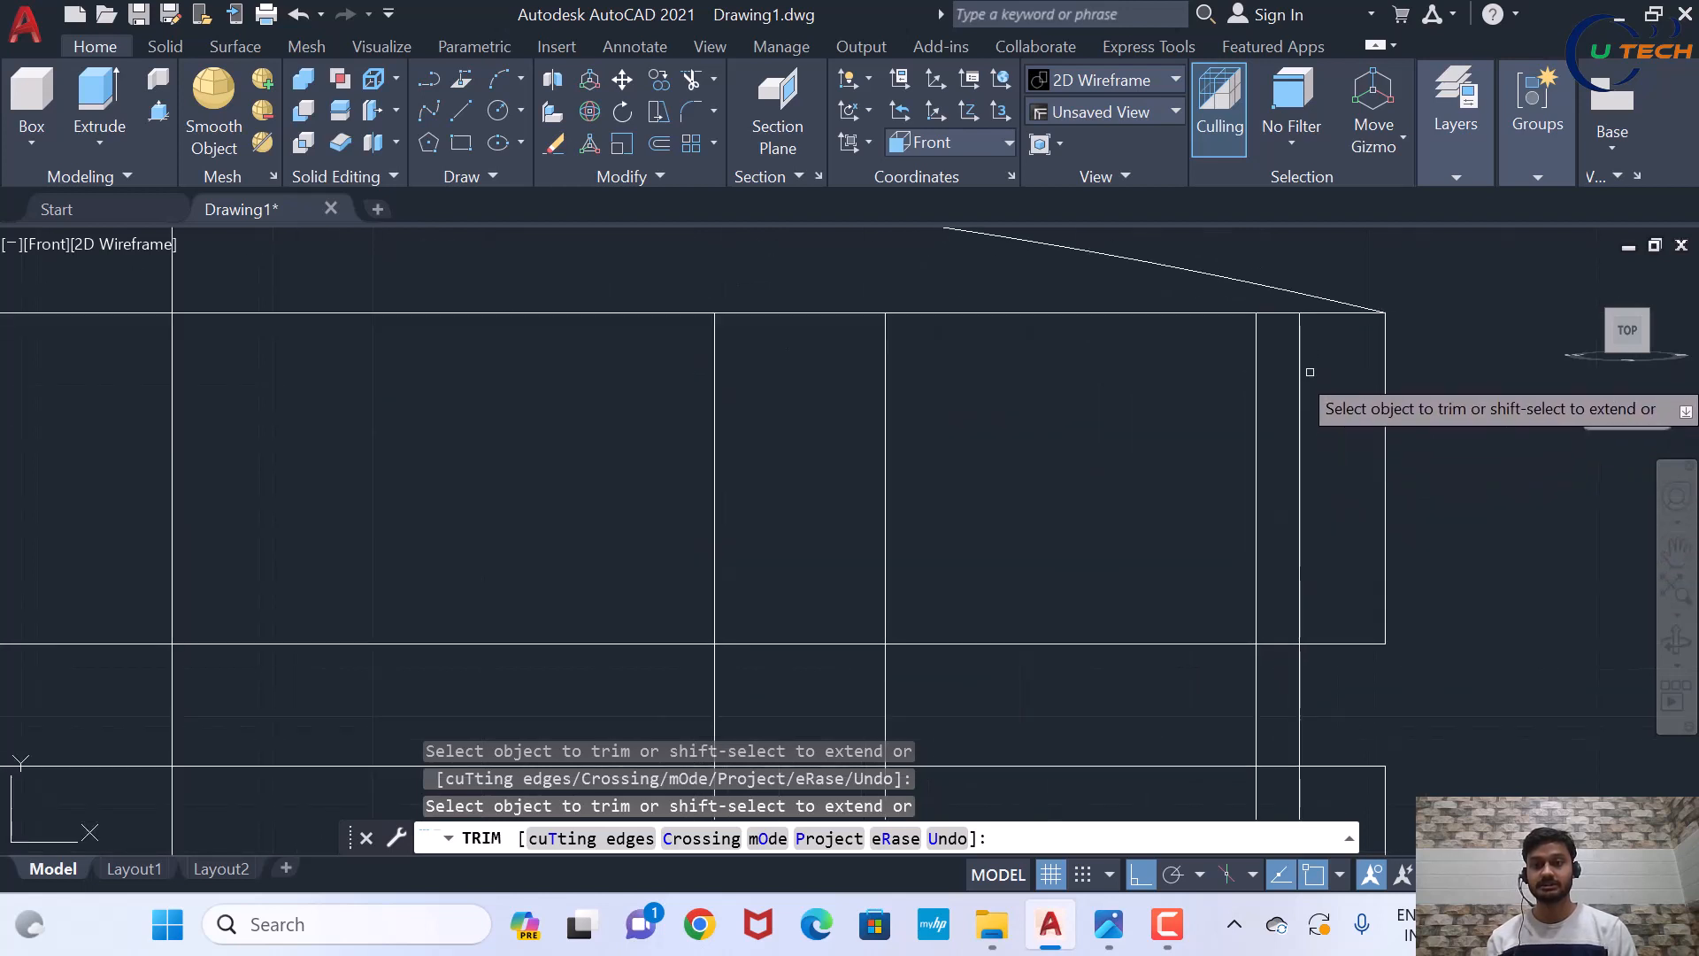
left_click(1256, 446)
left_click(884, 496)
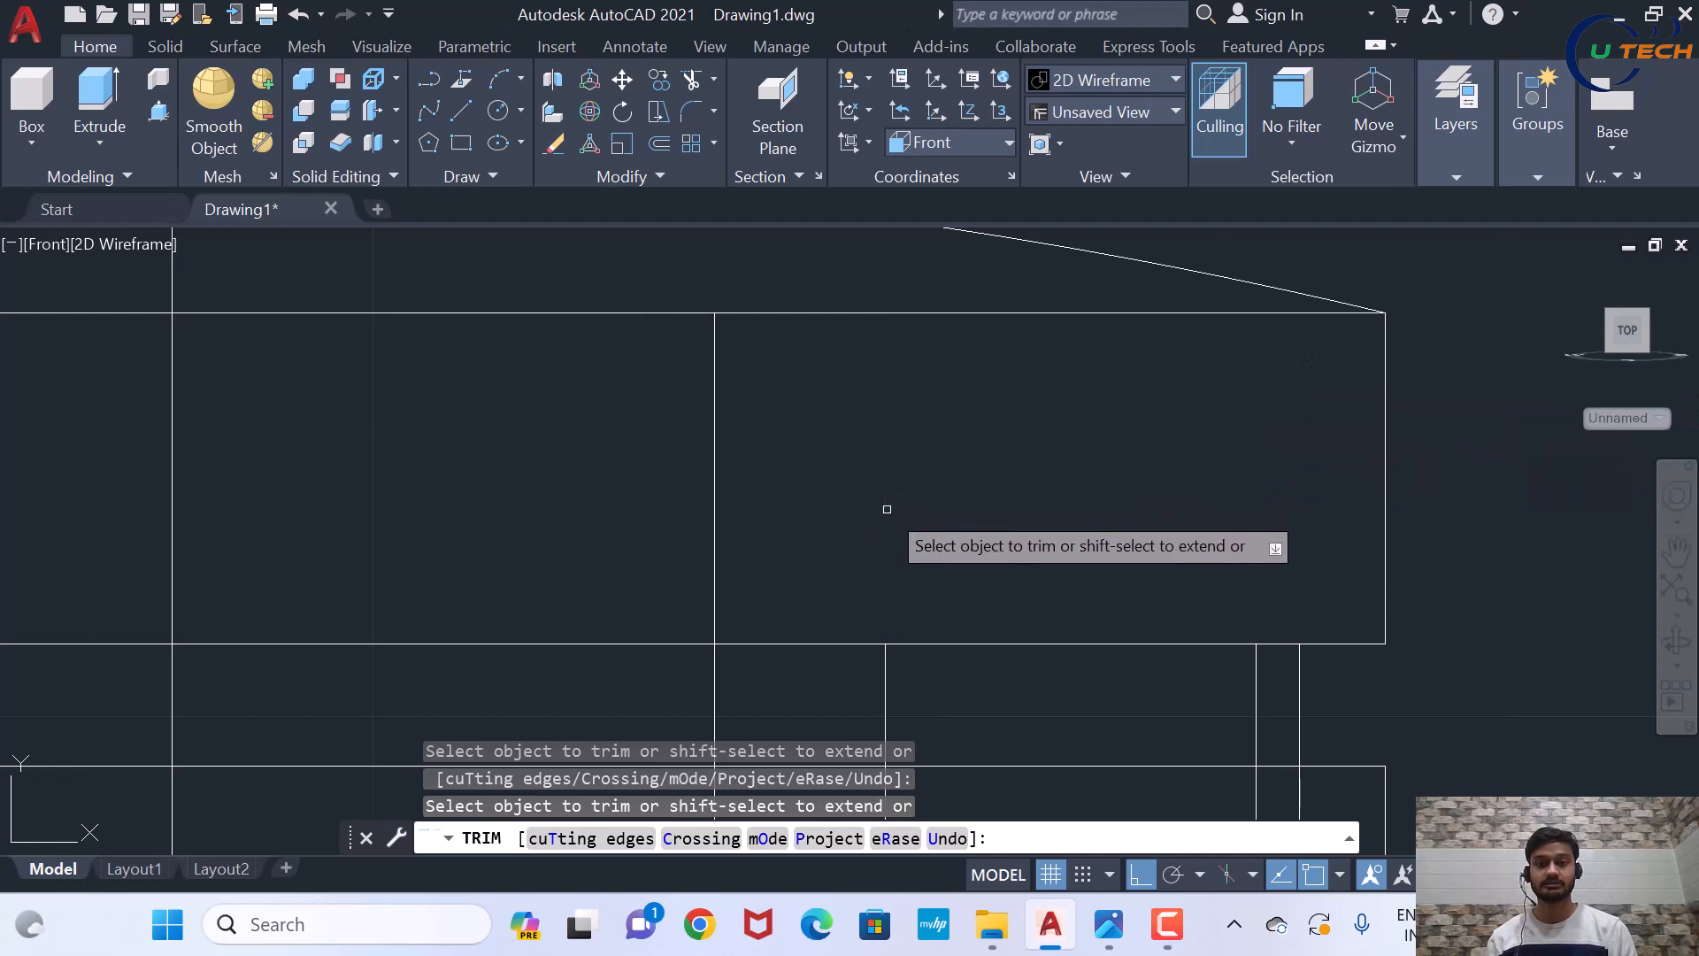
left_click(714, 508)
left_click(659, 317)
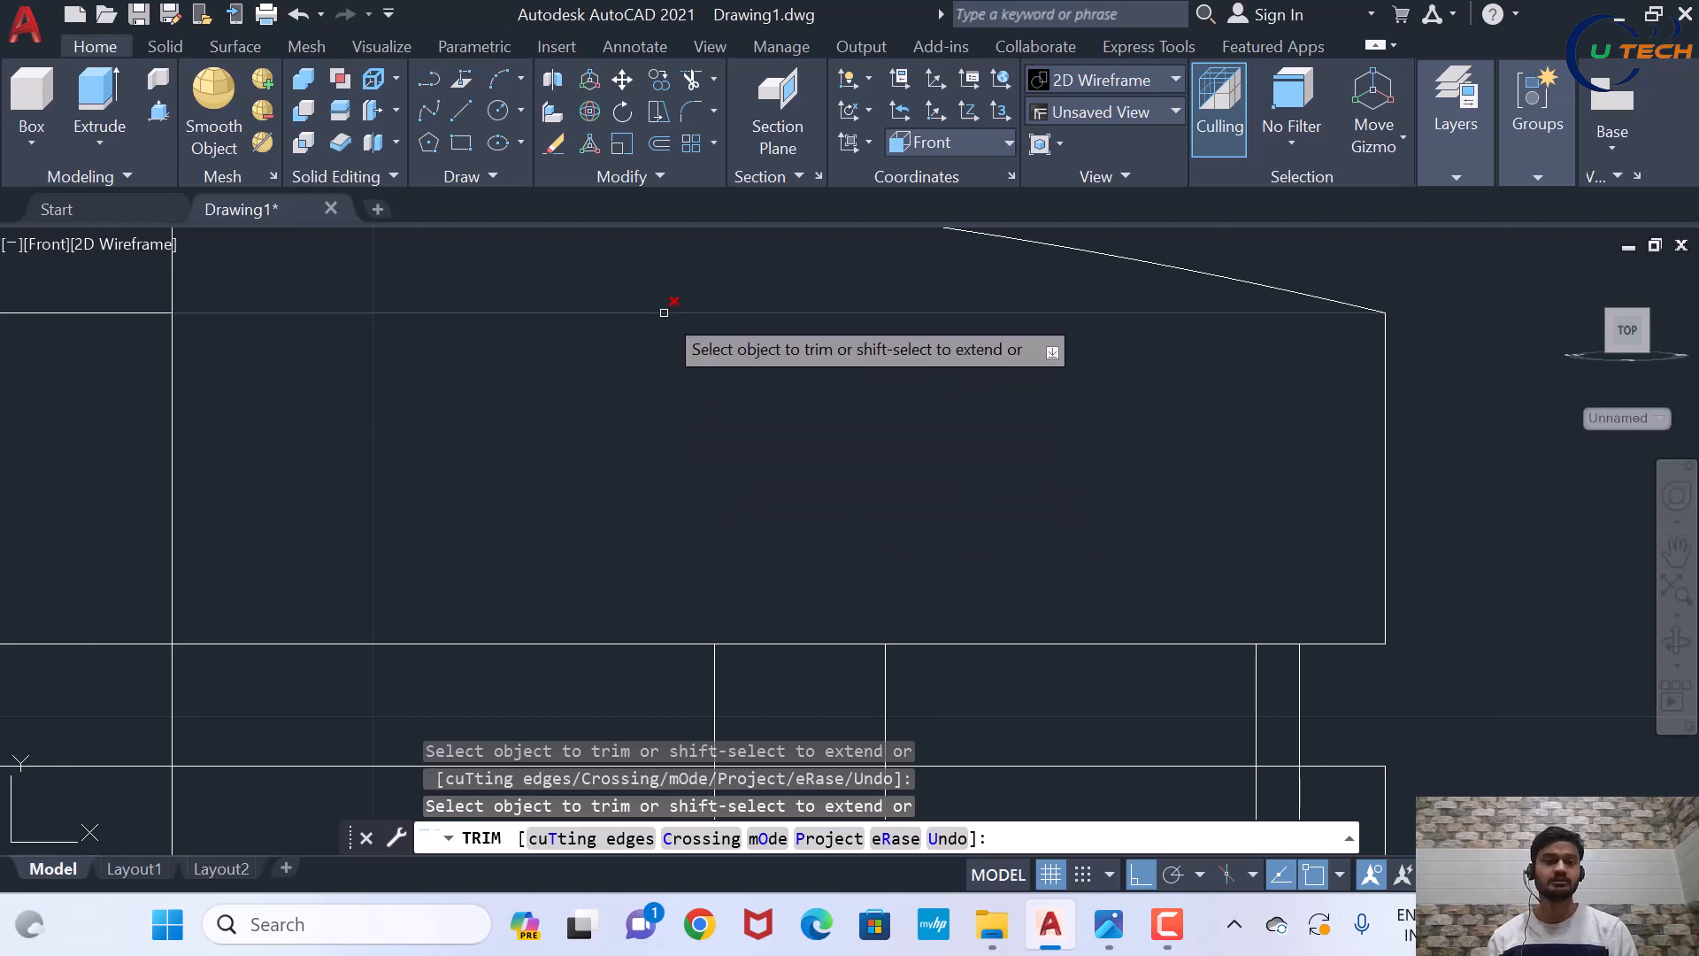
Trim away the profile's left half up to the centre line, including the crown arc and the left outer edge
scroll(668, 305, "down", 5)
scroll(759, 576, "up", 2)
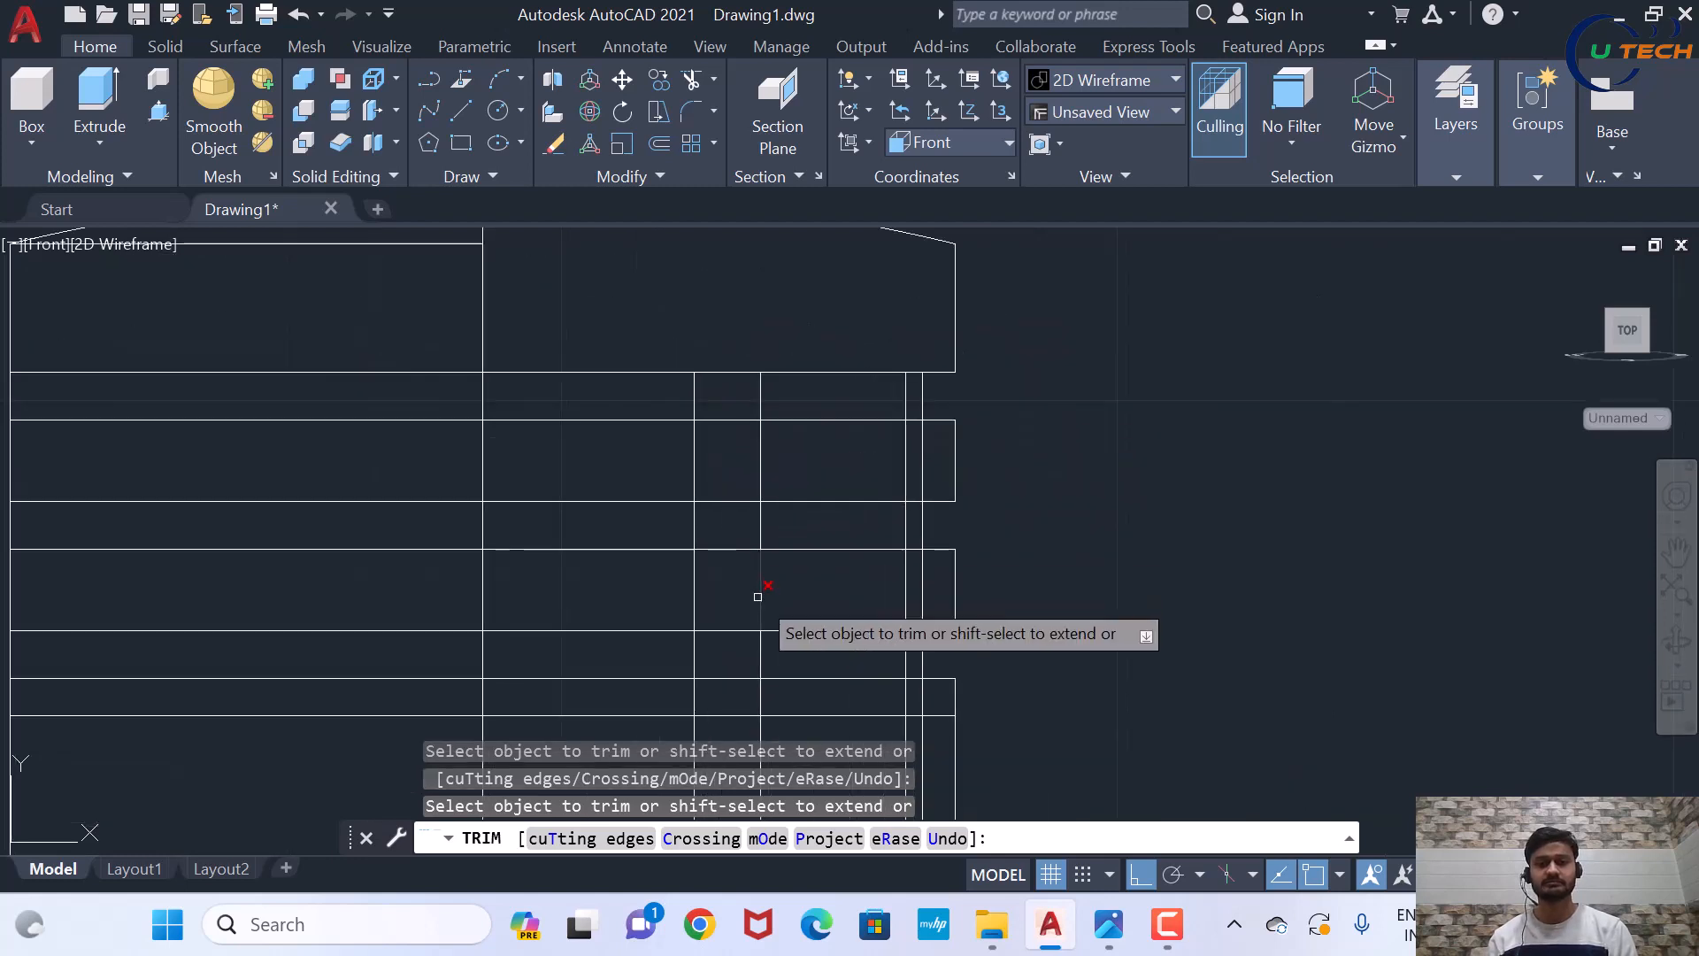
scroll(894, 581, "down", 5)
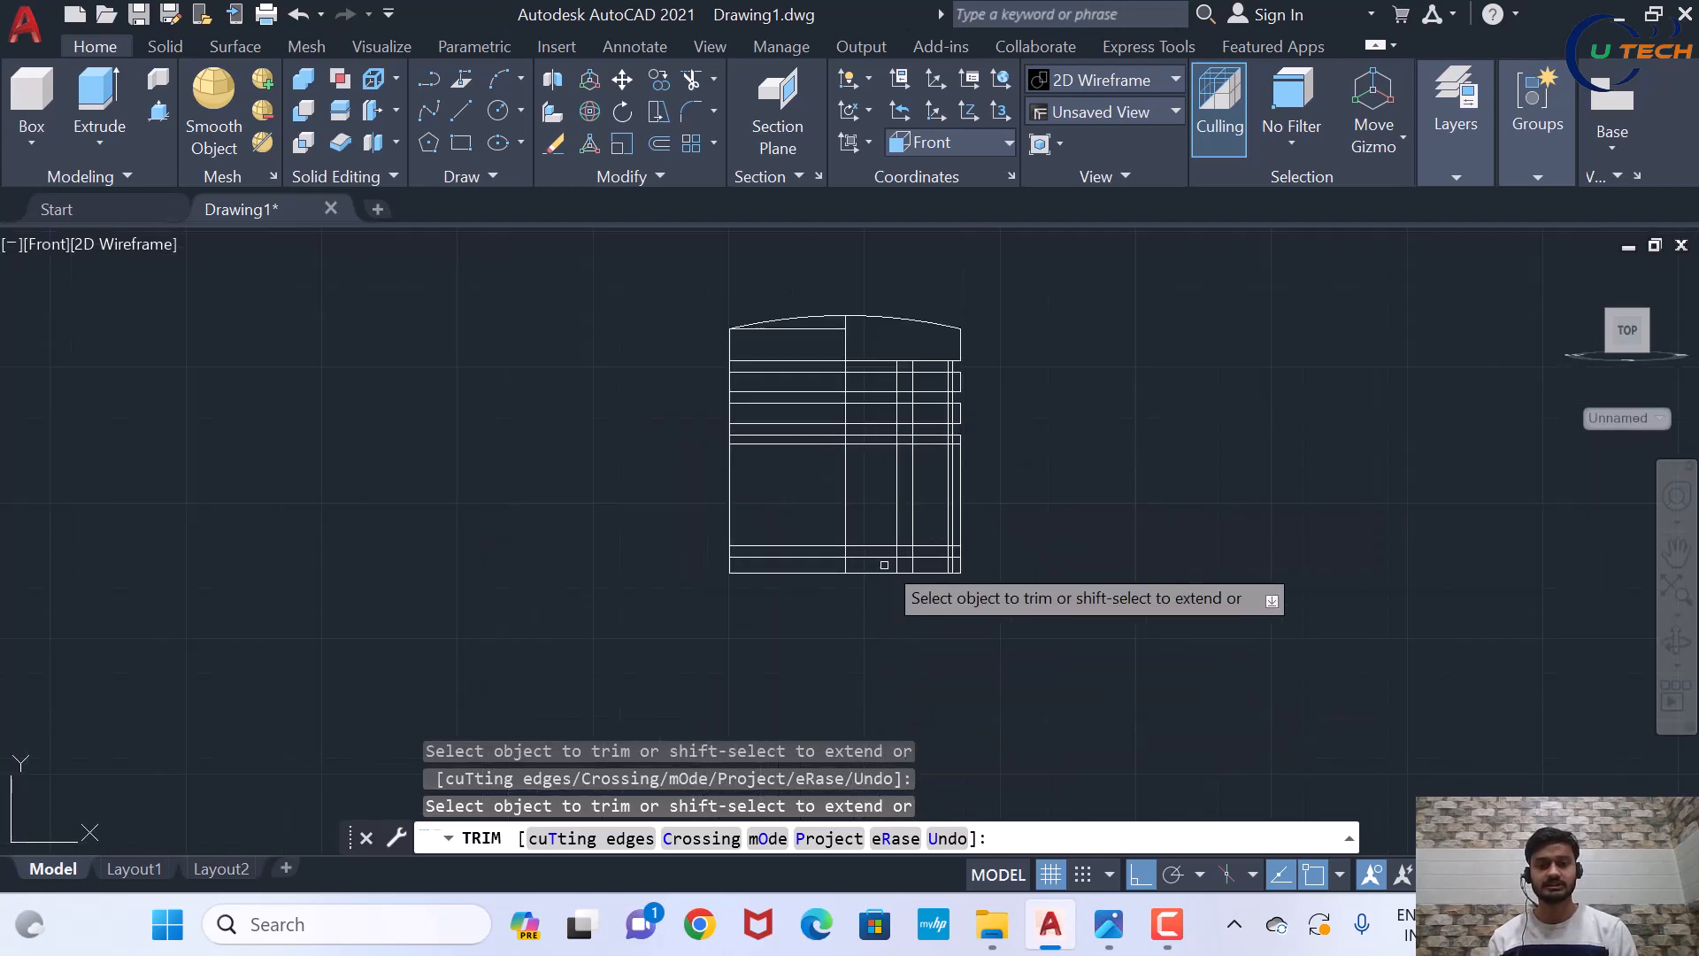
left_click(790, 282)
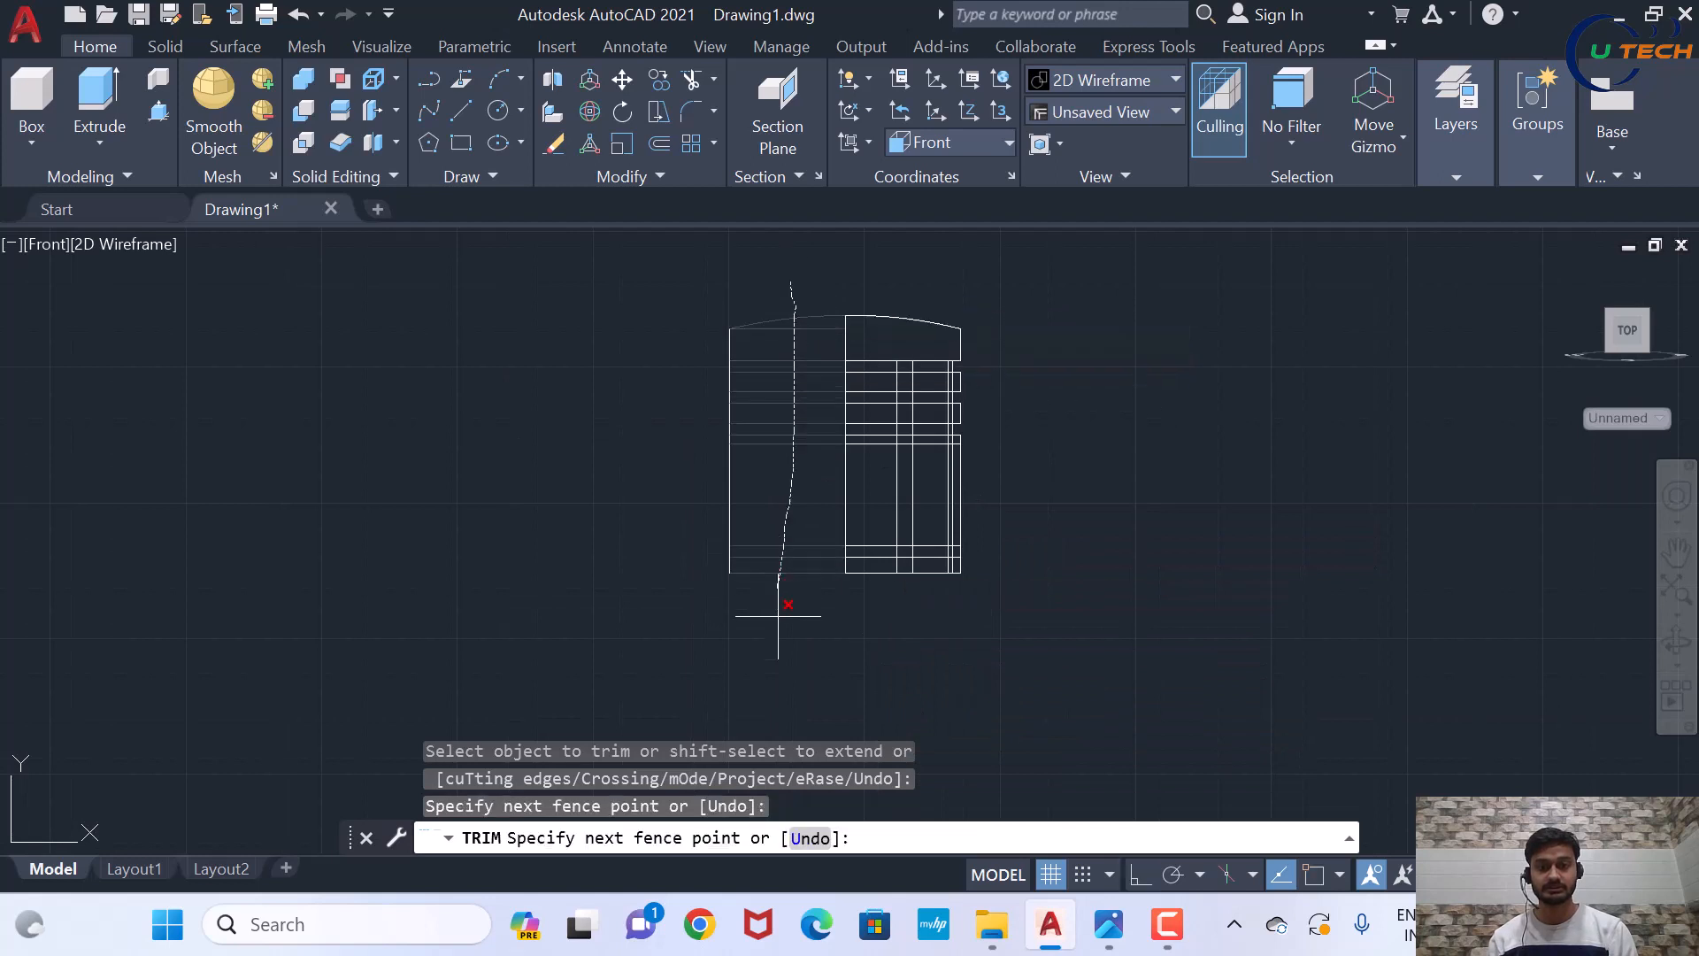
left_click_drag(778, 616, 778, 617)
left_click_drag(748, 472, 689, 500)
Trim the centre line below the 3.3 offset line and the bottom horizontal lines back to the innermost vertical line
scroll(837, 582, "up", 4)
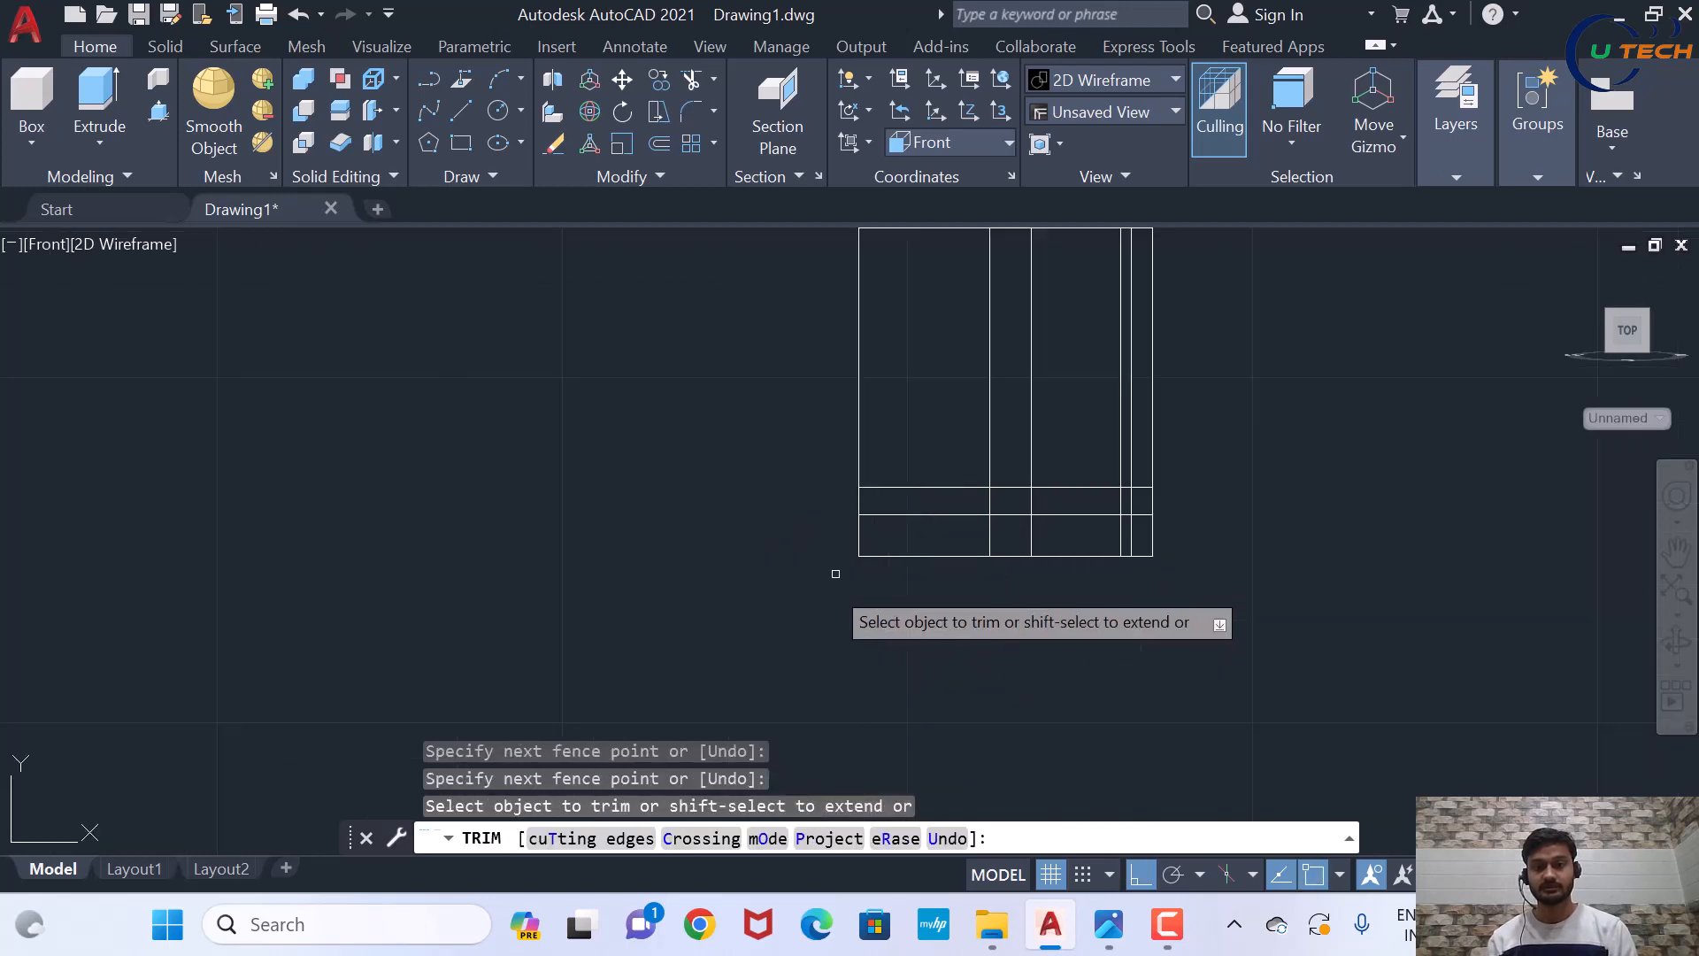
scroll(863, 600, "down", 2)
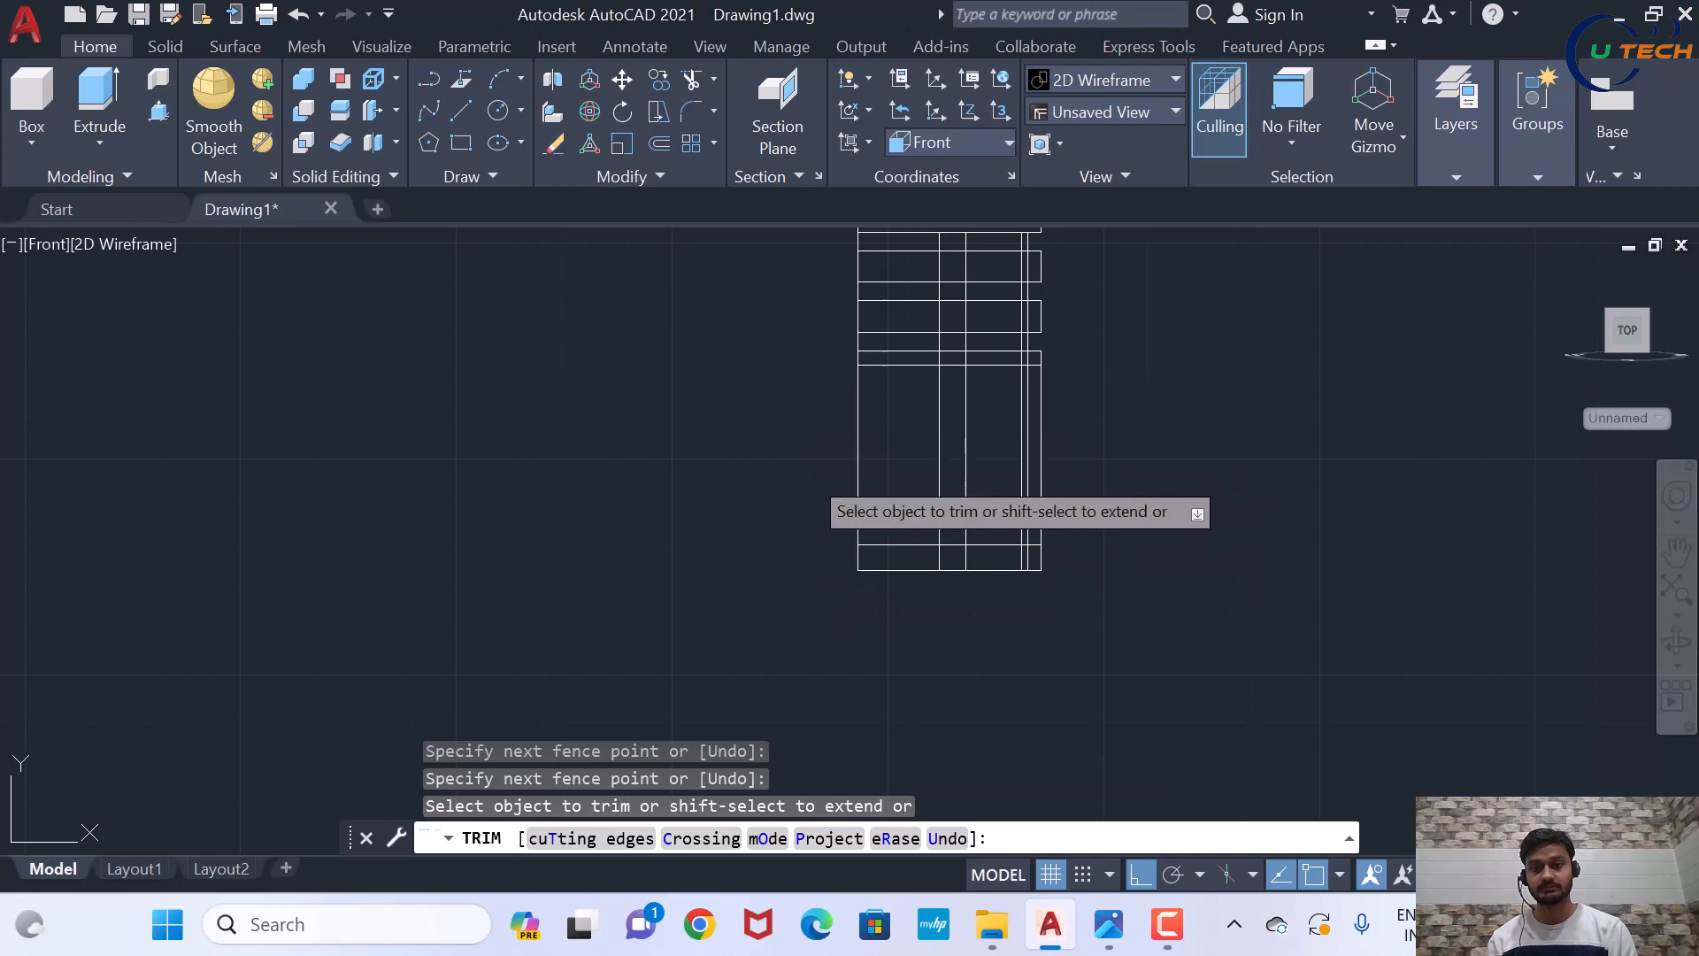
scroll(824, 466, "down", 2)
scroll(805, 501, "up", 2)
left_click_drag(808, 506, 840, 517)
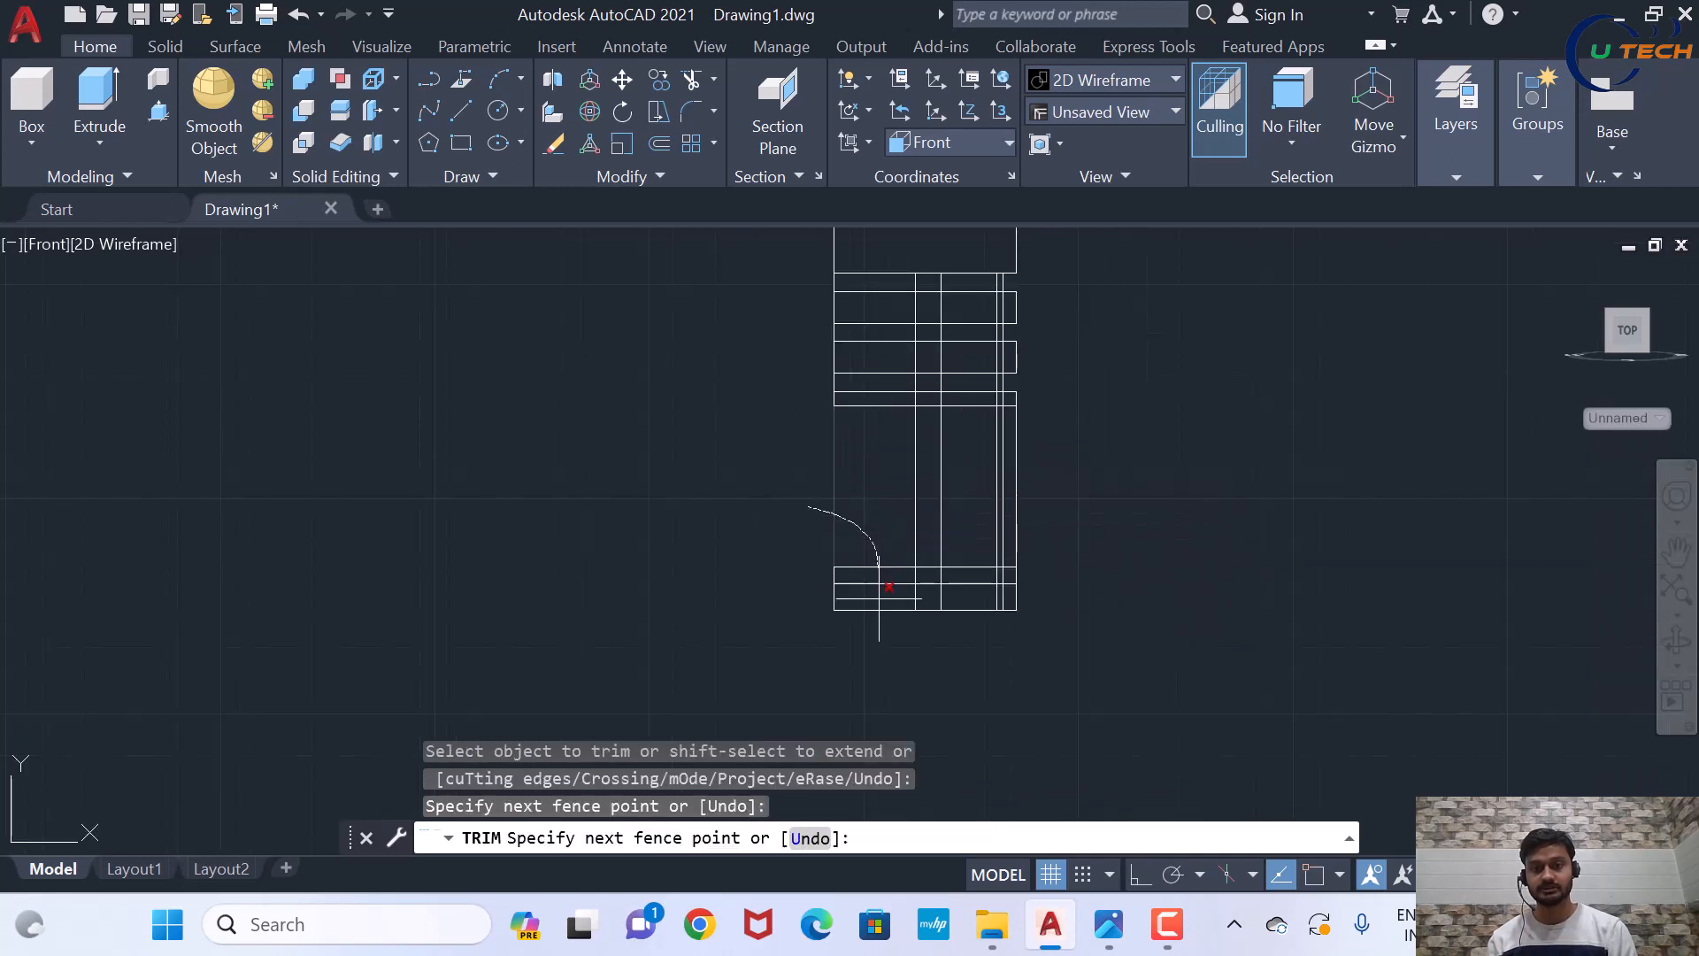
mouse_move(879, 598)
left_mouse_down()
mouse_move(877, 641)
mouse_move(807, 609)
left_mouse_up()
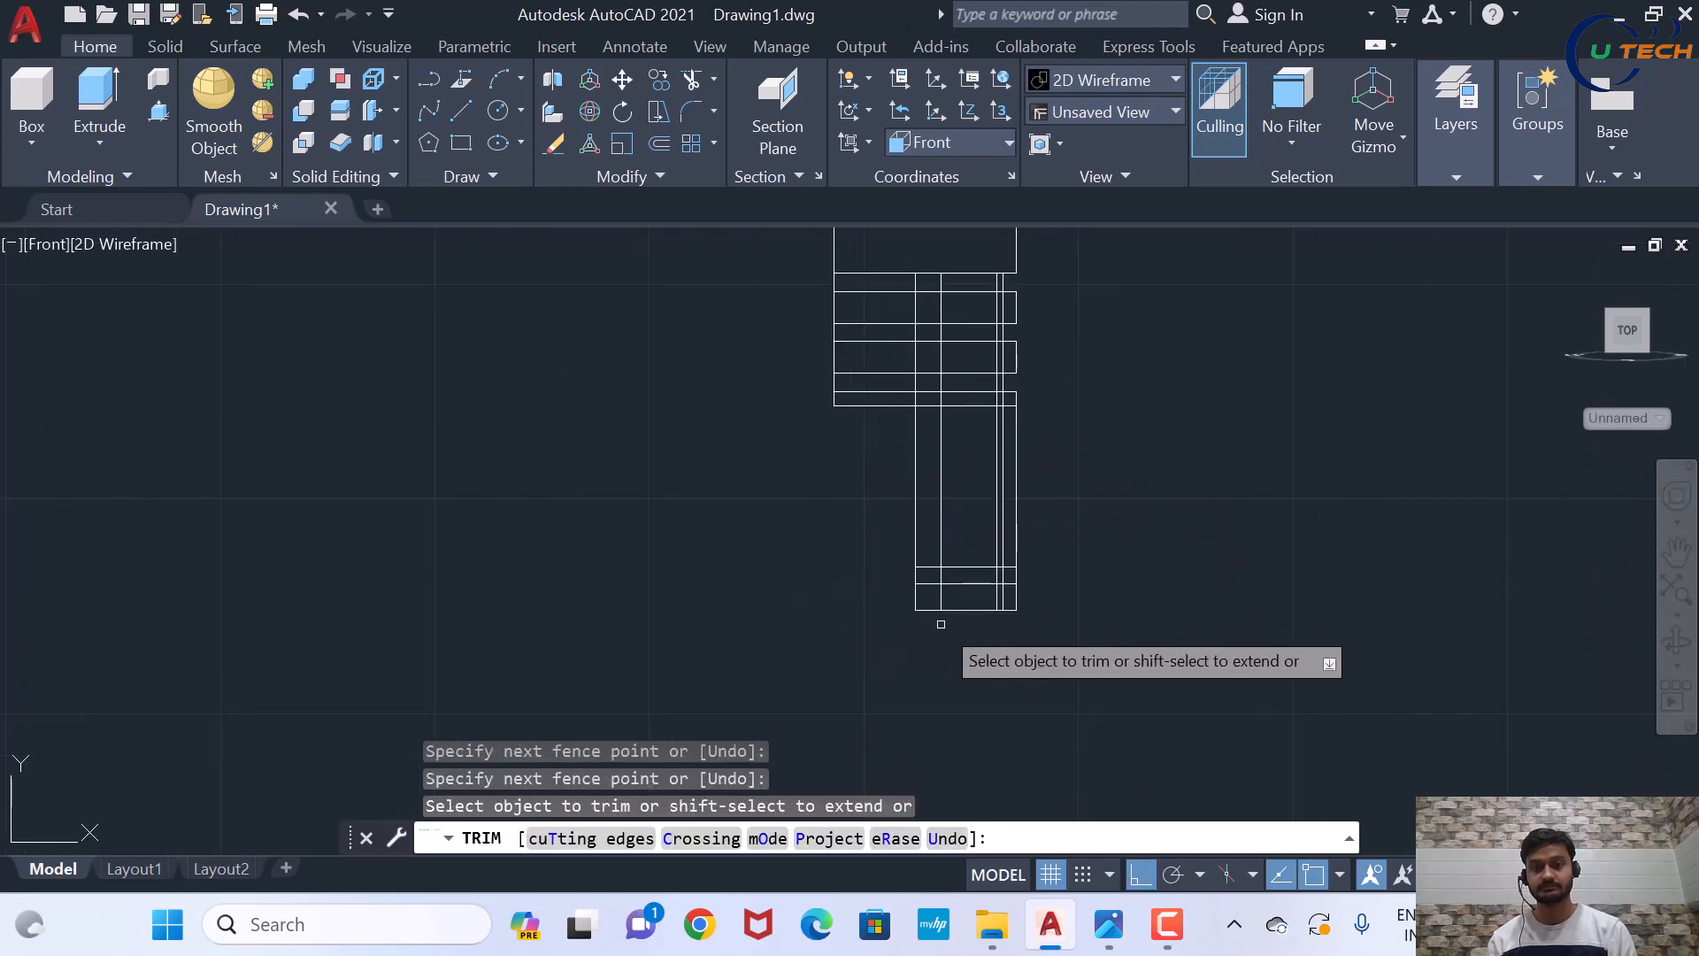
Trim the profile's inner bottom corner, cutting the innermost vertical line and base line back to form the bottom recess
scroll(941, 624, "up", 3)
mouse_move(813, 536)
left_mouse_down()
mouse_move(892, 535)
mouse_move(892, 641)
left_mouse_up()
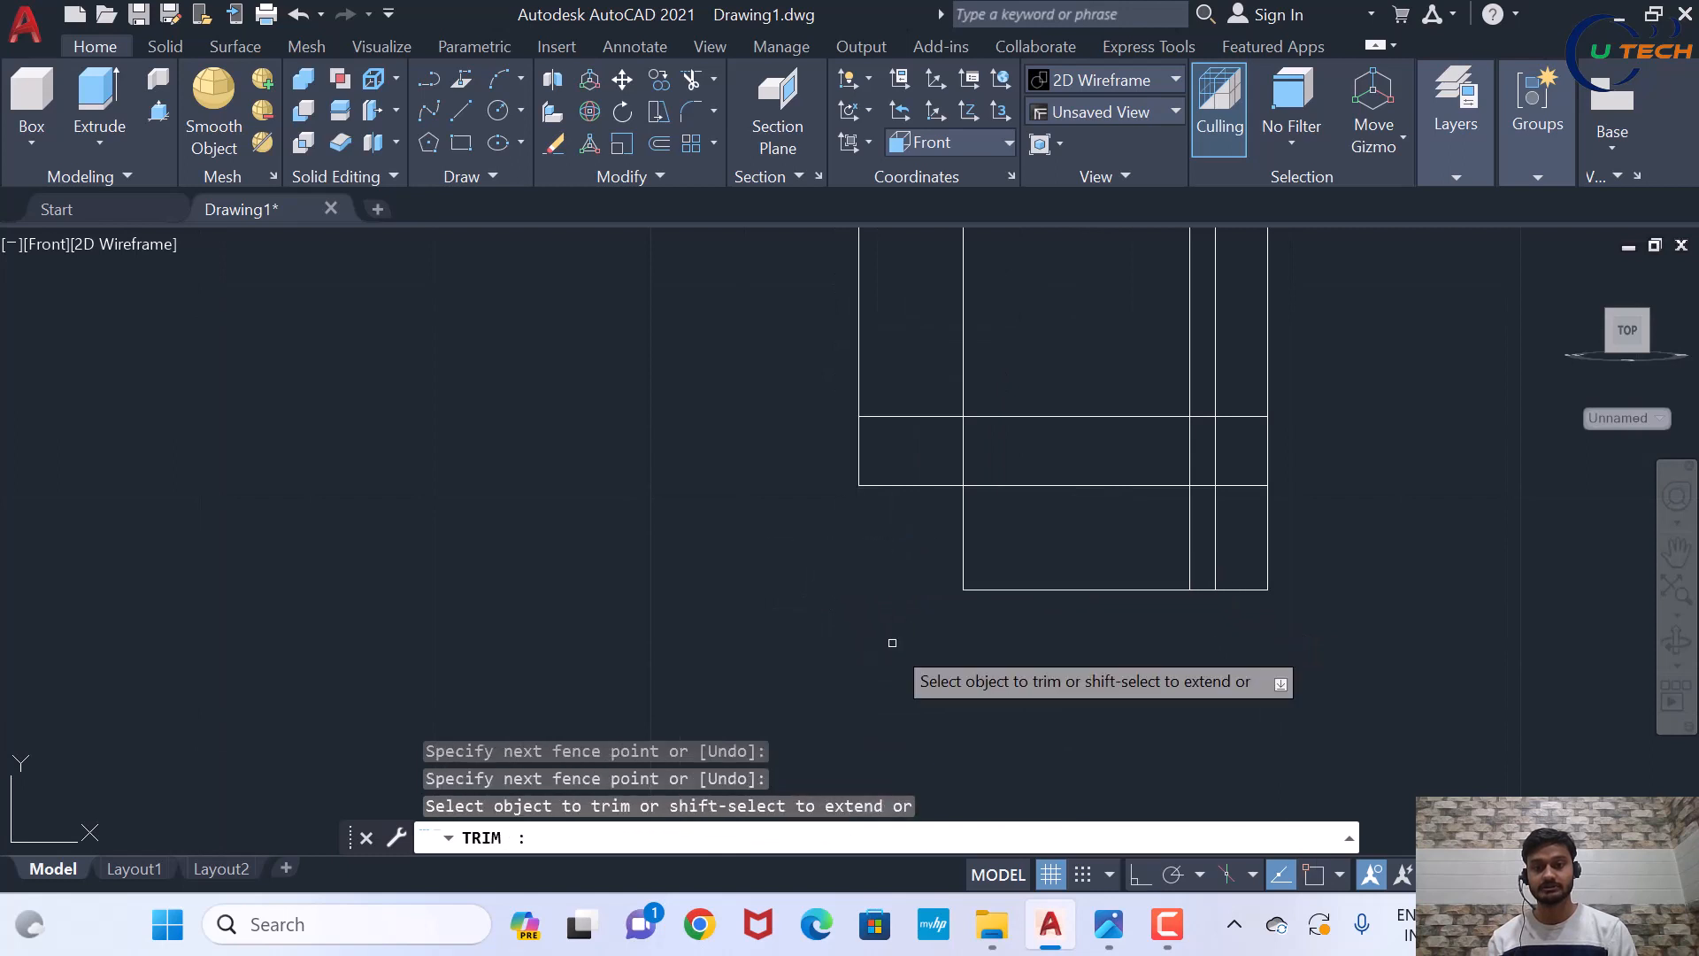
scroll(1047, 505, "down", 6)
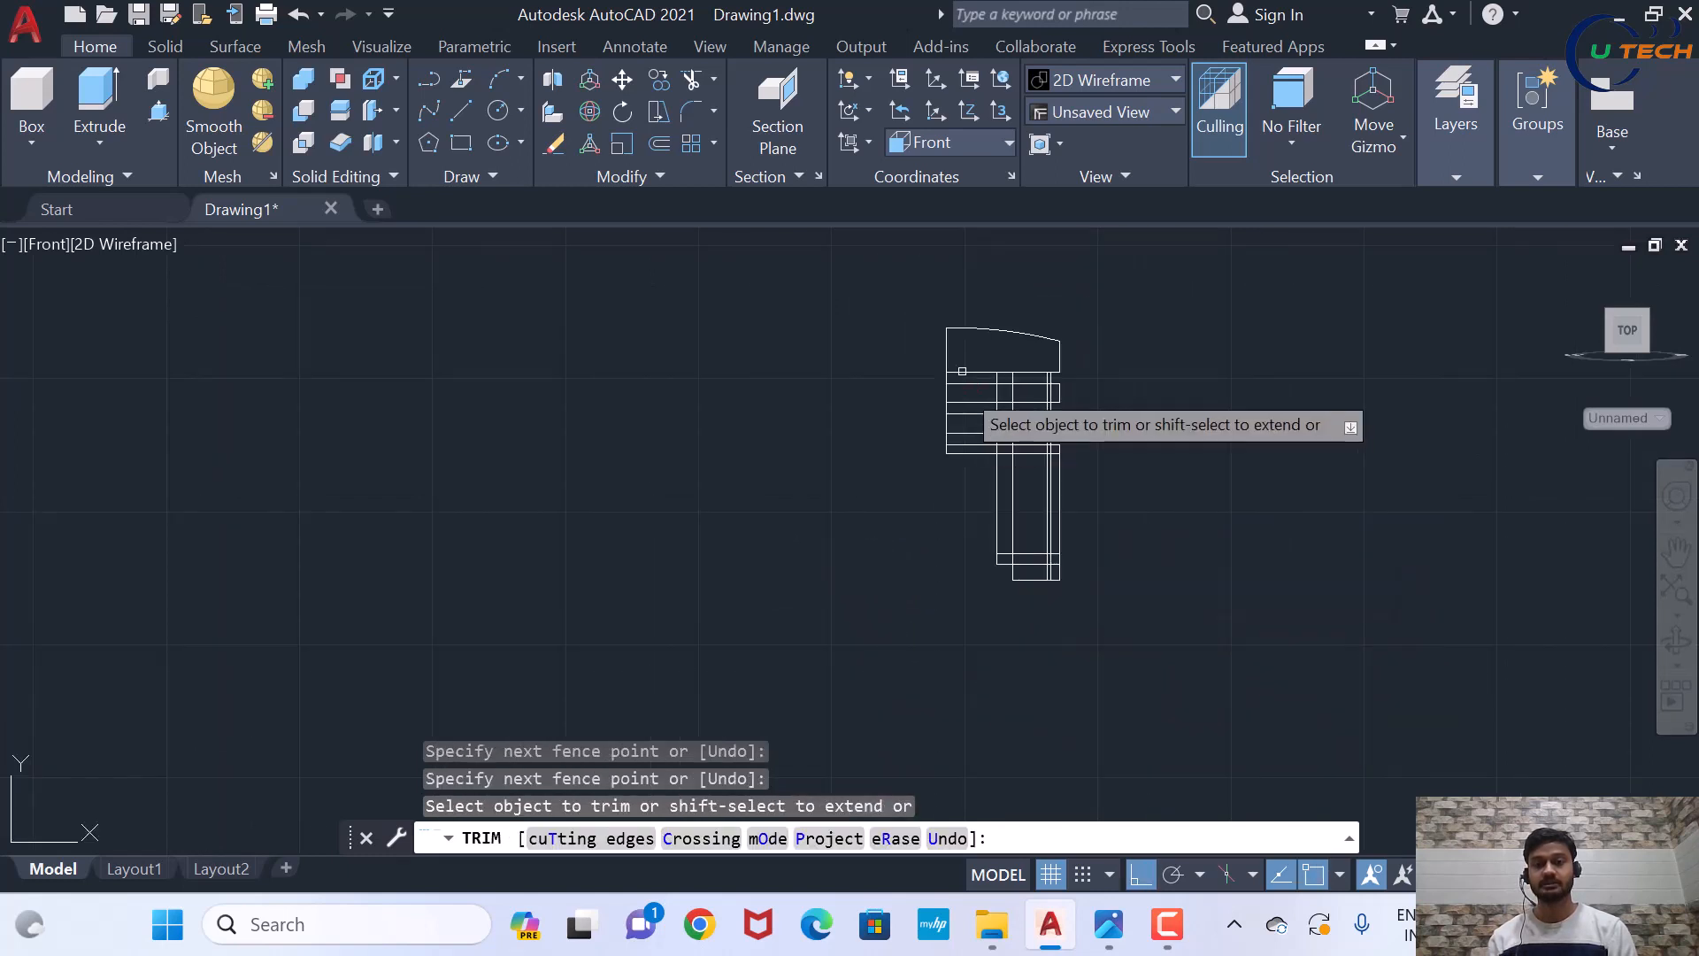
Trim the first ring groove's upper and lower edges back to the groove floor and remove the floor line through the land below
scroll(1009, 390, "up", 4)
scroll(1062, 531, "down", 1)
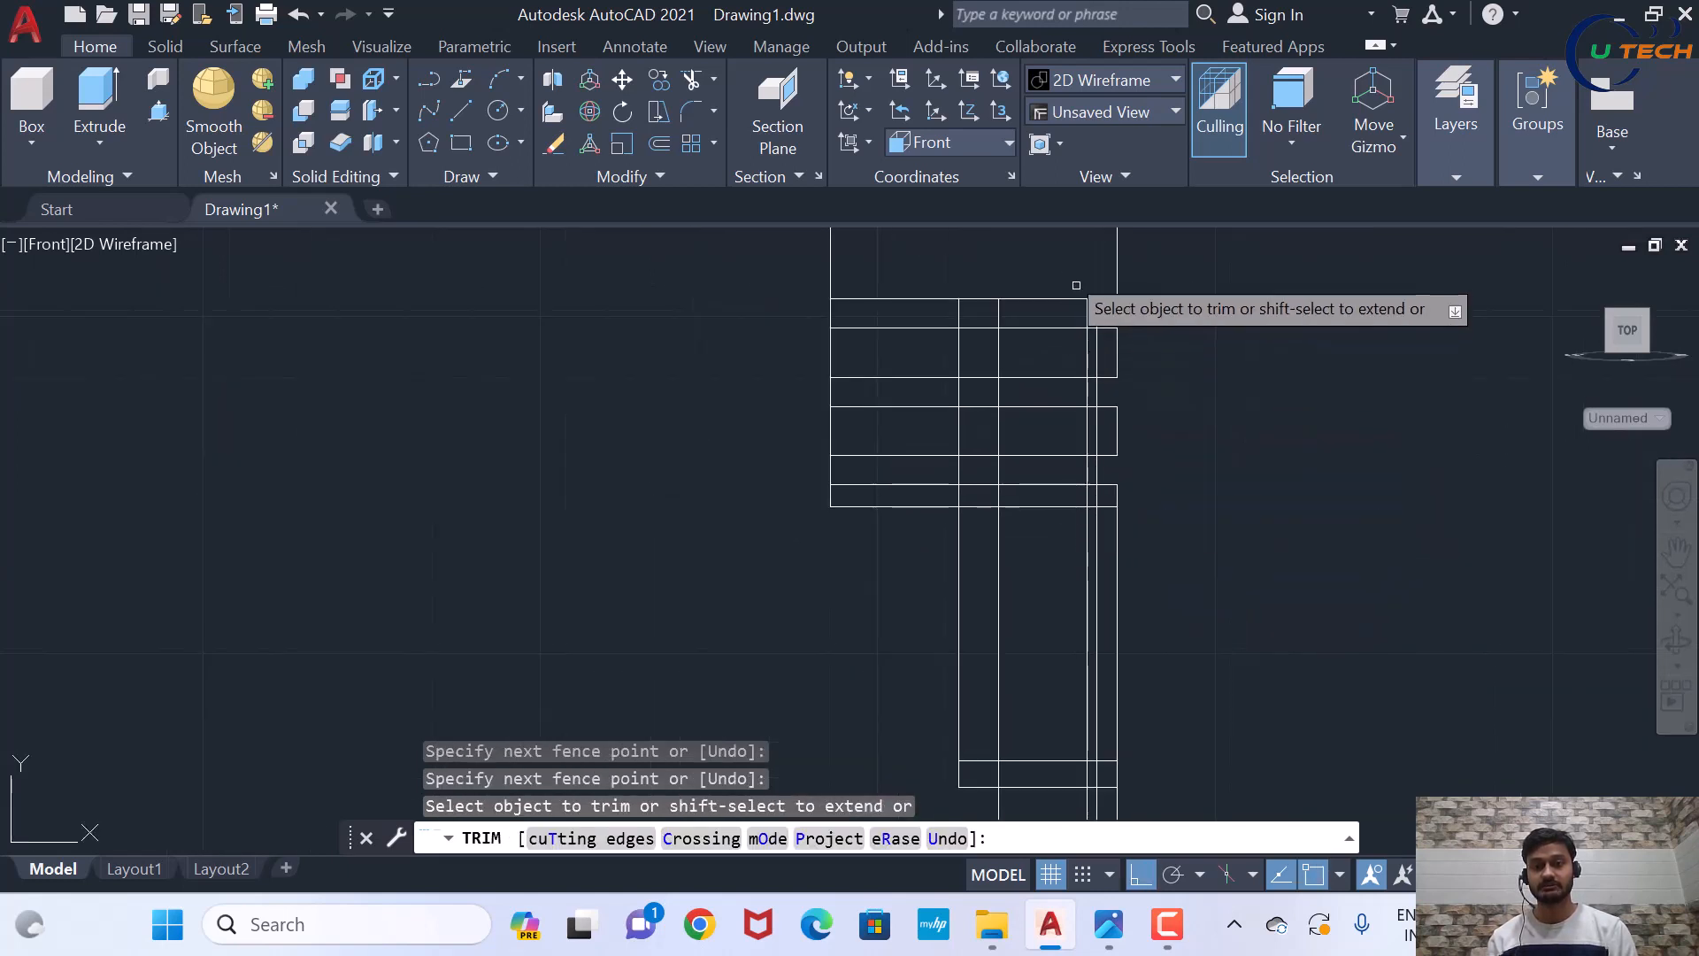
scroll(1077, 285, "up", 5)
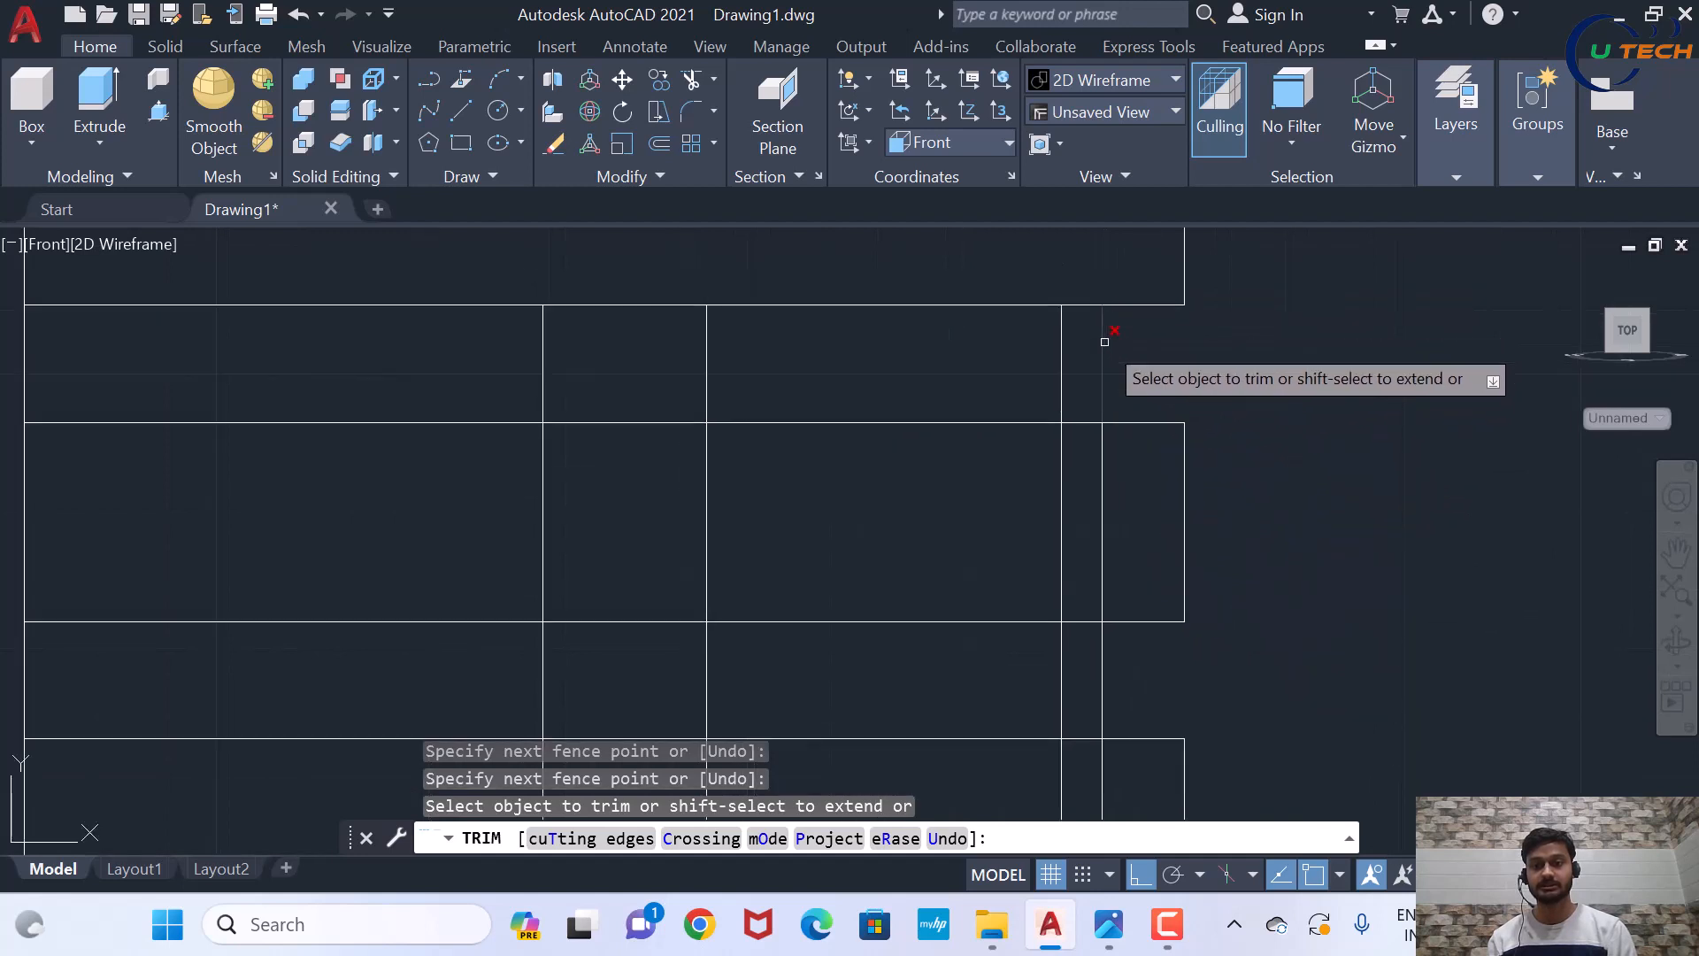
left_click(1082, 305)
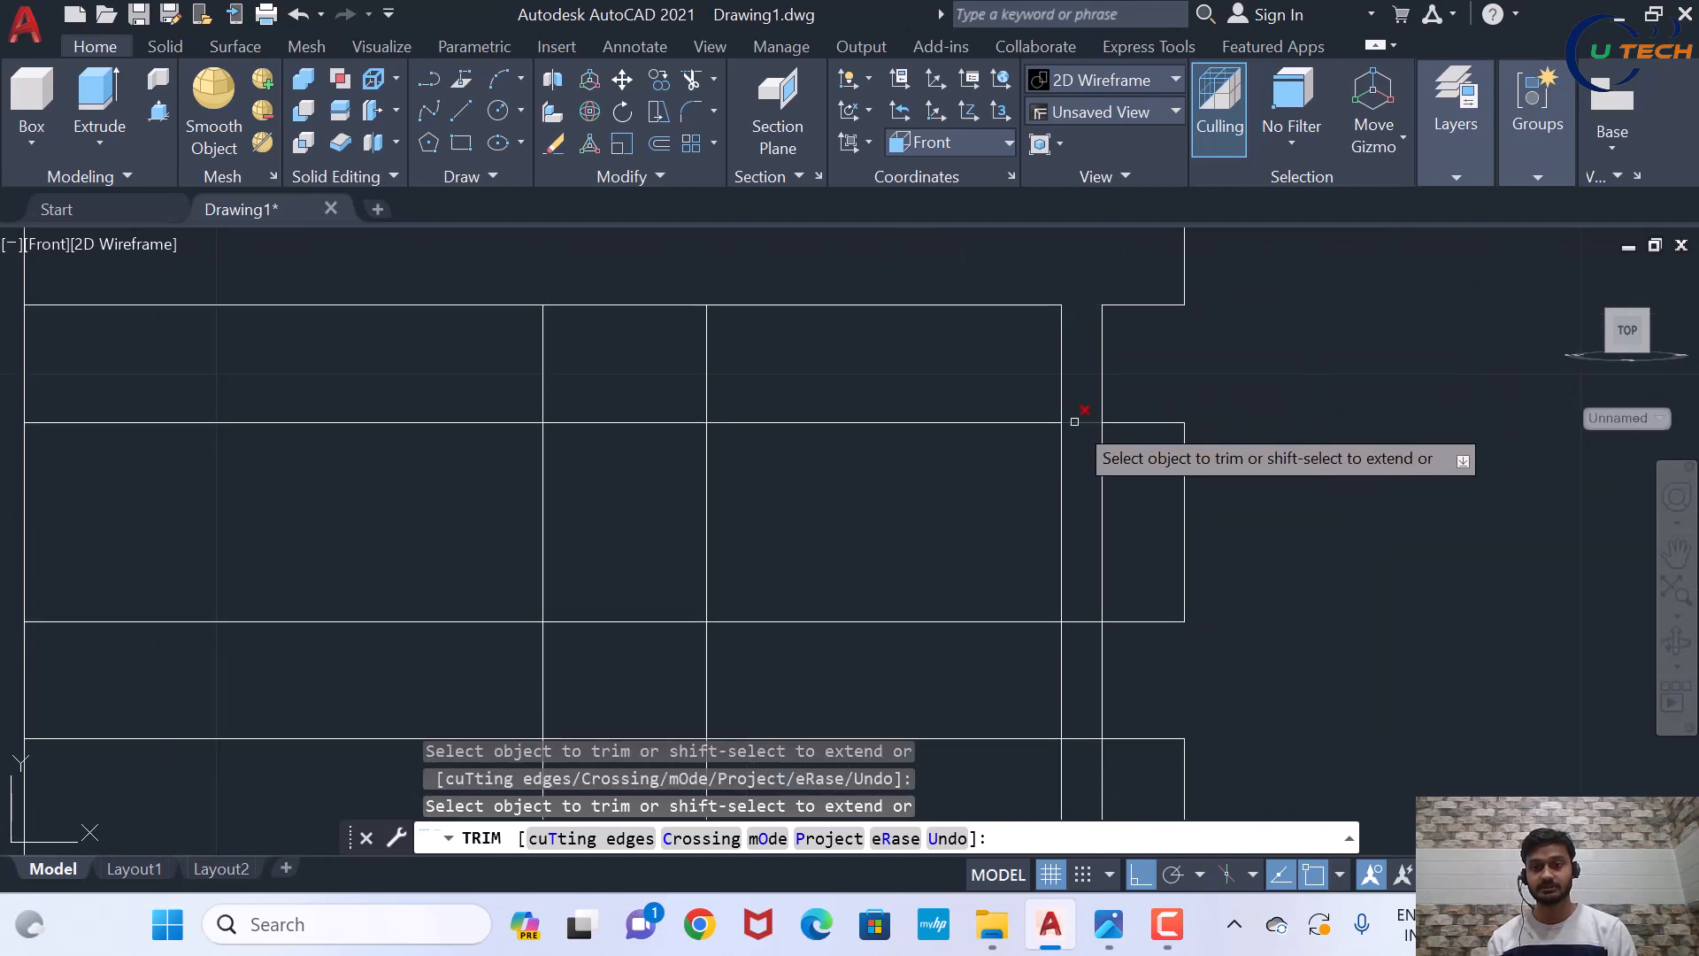
left_click(1089, 477)
left_click(1098, 547)
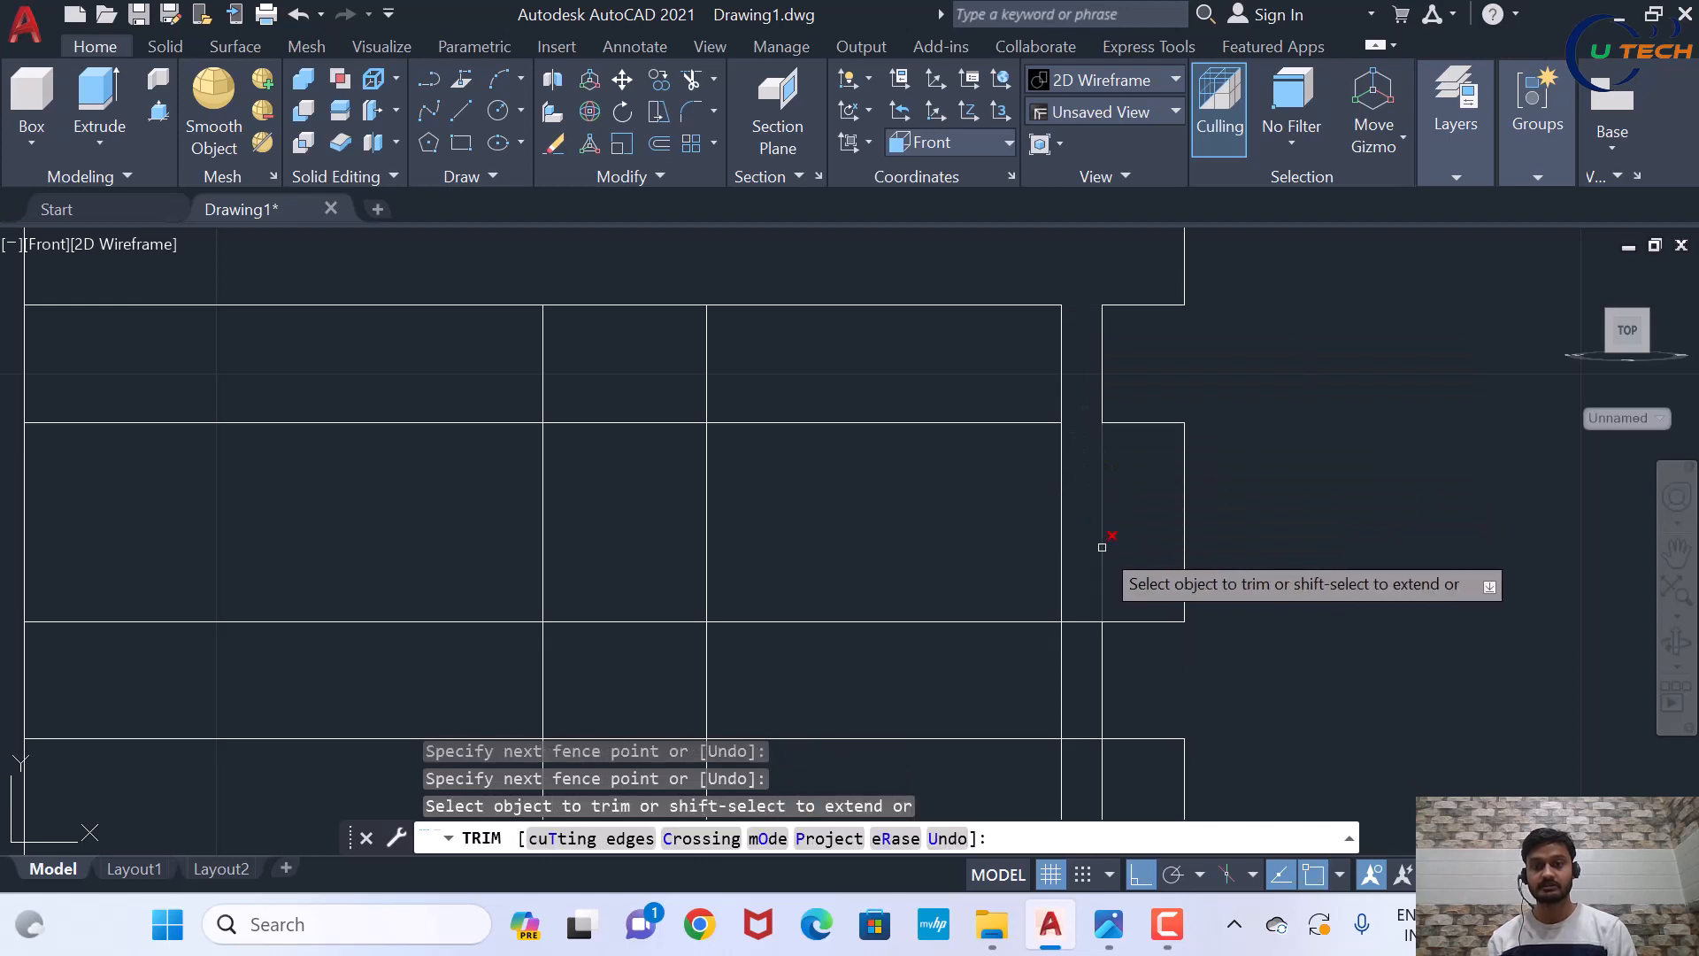
left_click(1111, 558)
left_click(1093, 535)
Trim the second ring groove's edges between the inner wall line and the groove floor
scroll(1100, 544, "down", 2)
scroll(1104, 649, "up", 2)
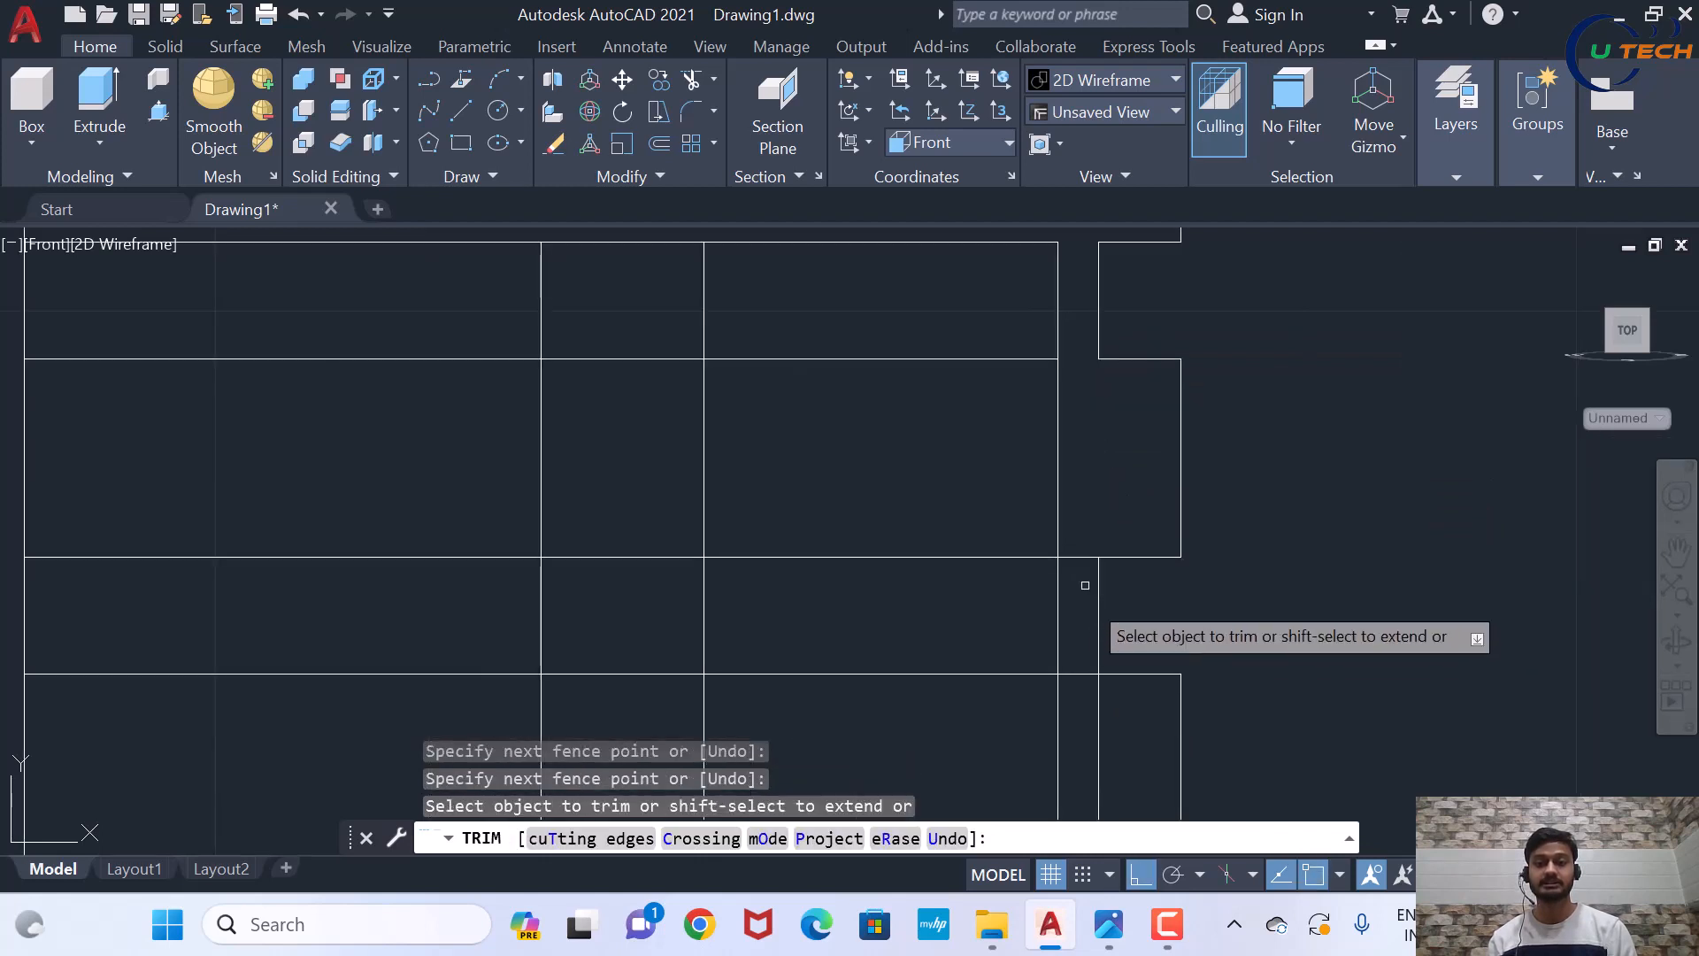
left_click(1078, 556)
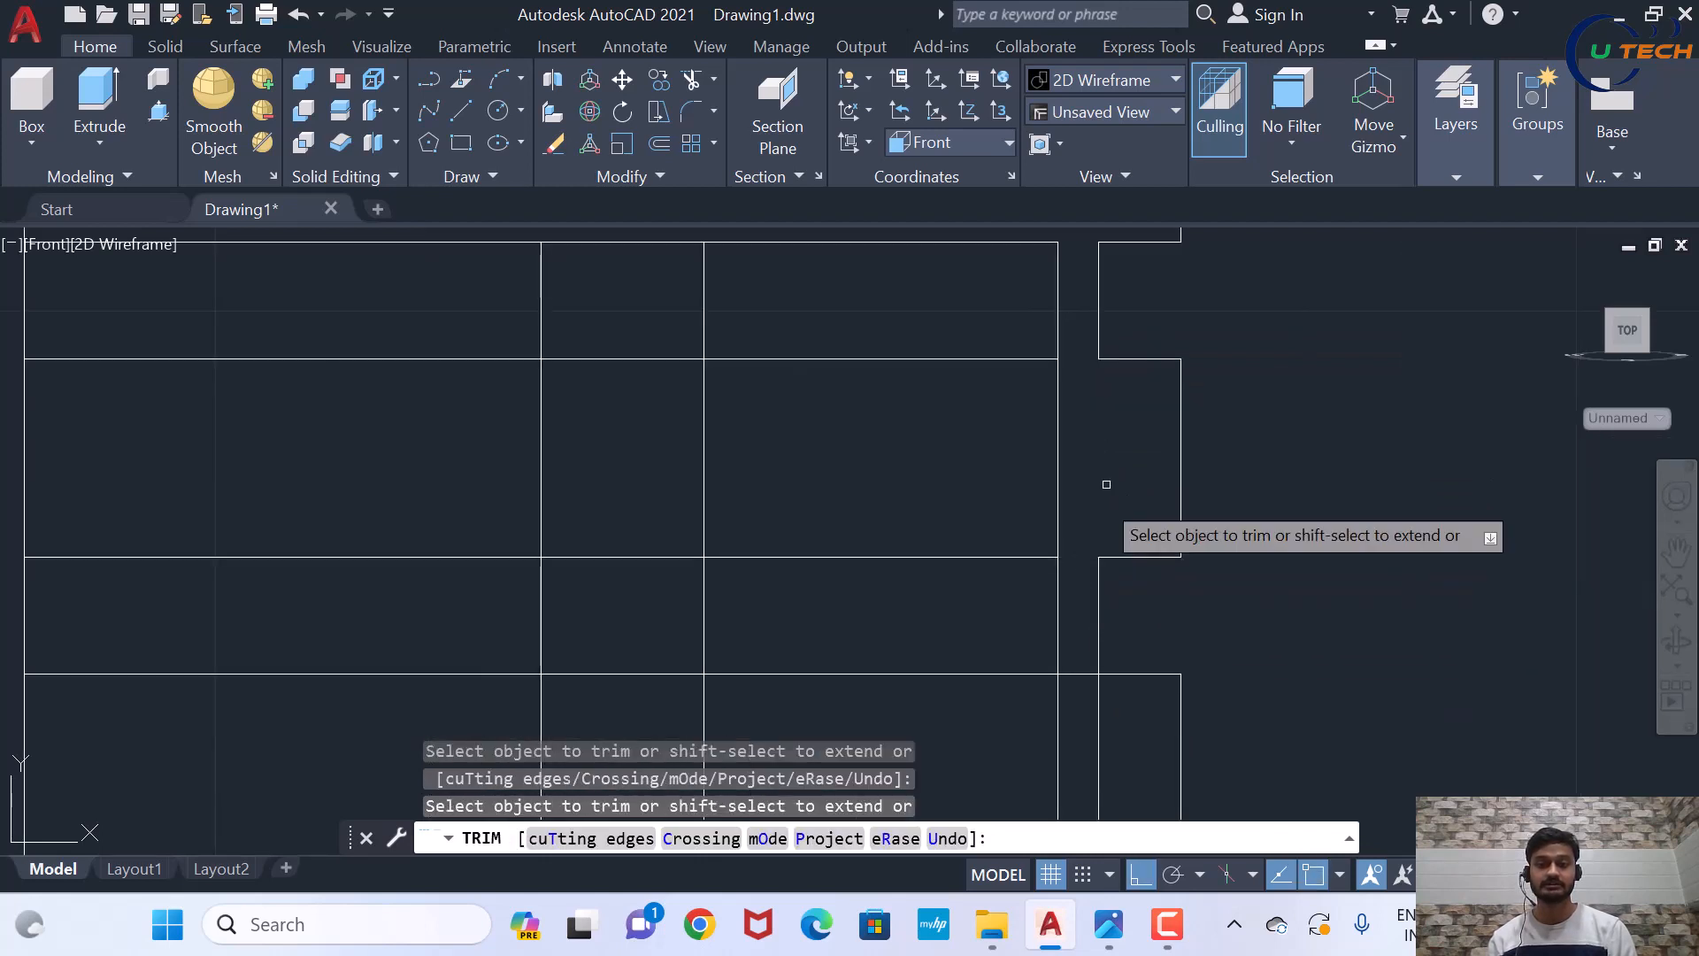
scroll(1104, 487, "down", 4)
scroll(1106, 496, "up", 5)
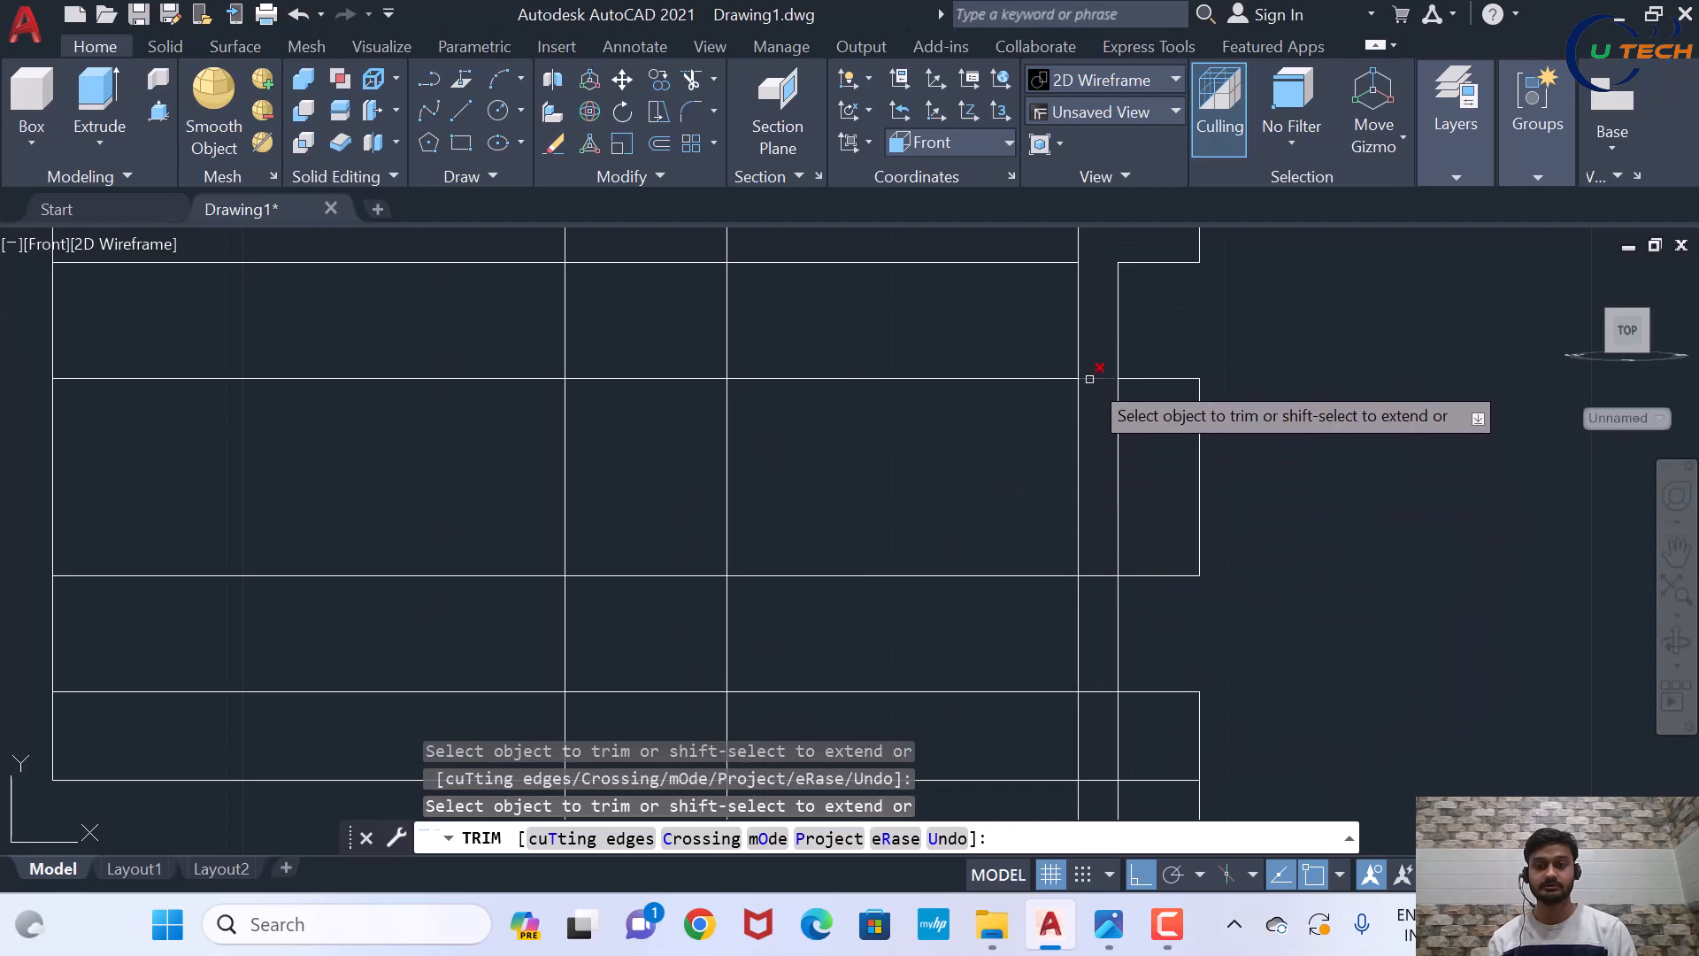
scroll(1120, 438, "down", 2)
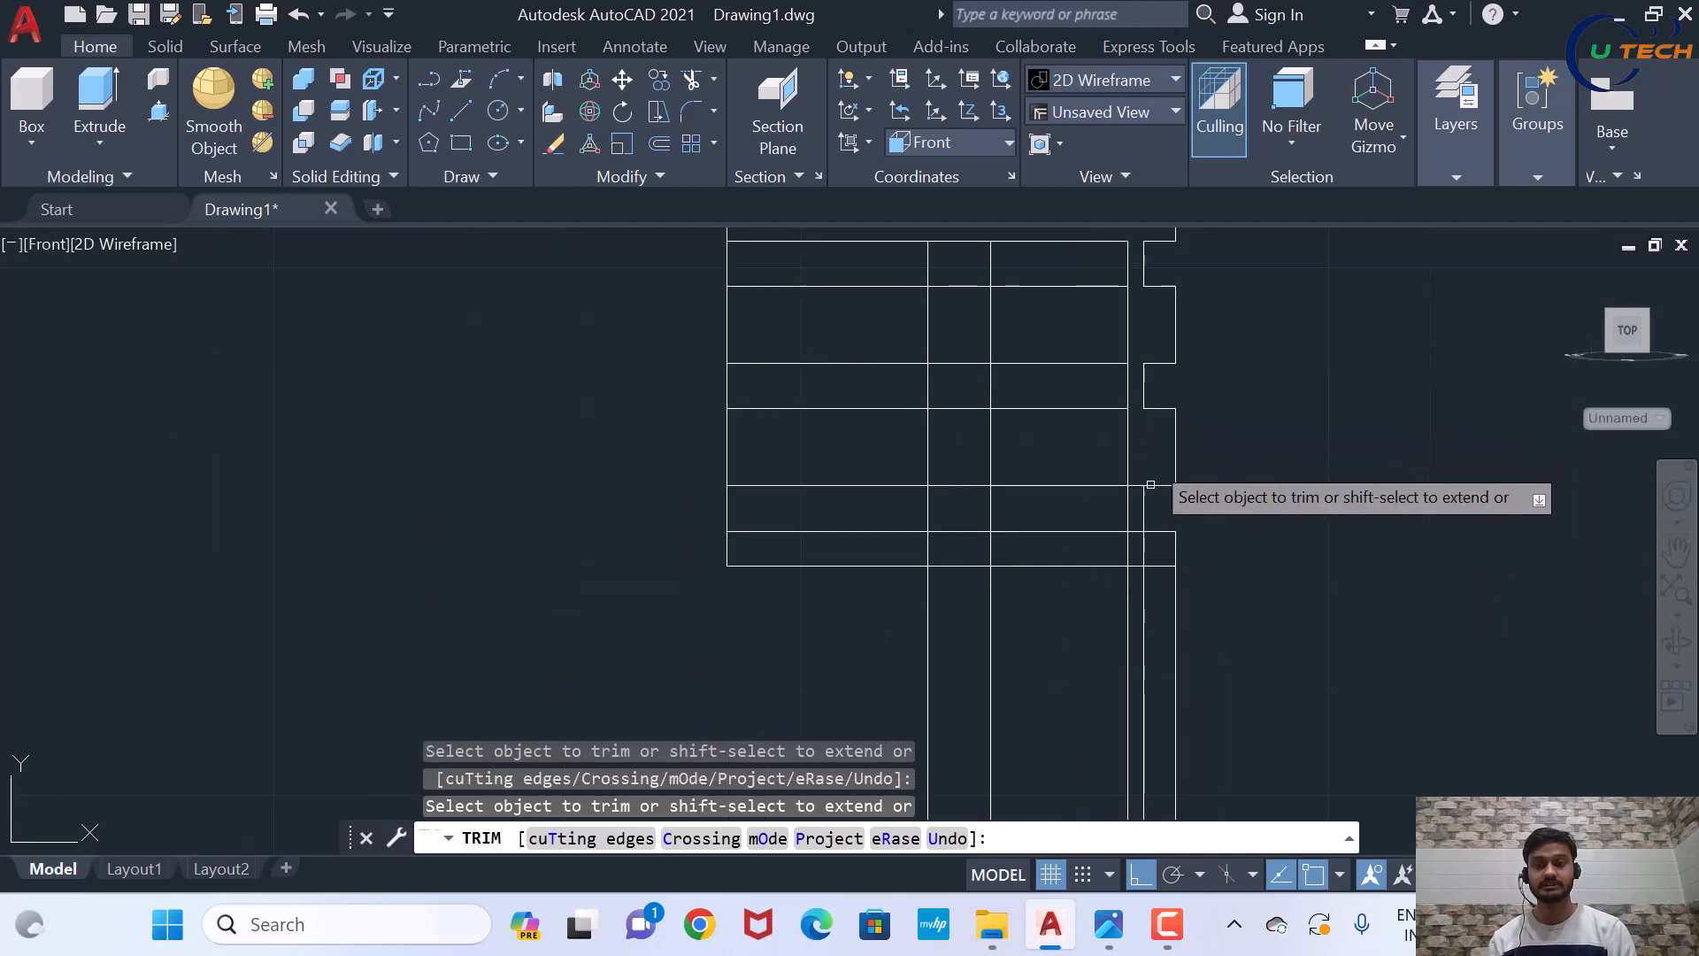
Trim the third ring groove's edges back to the groove floor and clear the floor line from the narrow land below
scroll(1106, 425, "up", 2)
left_click(1106, 448)
scroll(1149, 392, "down", 3)
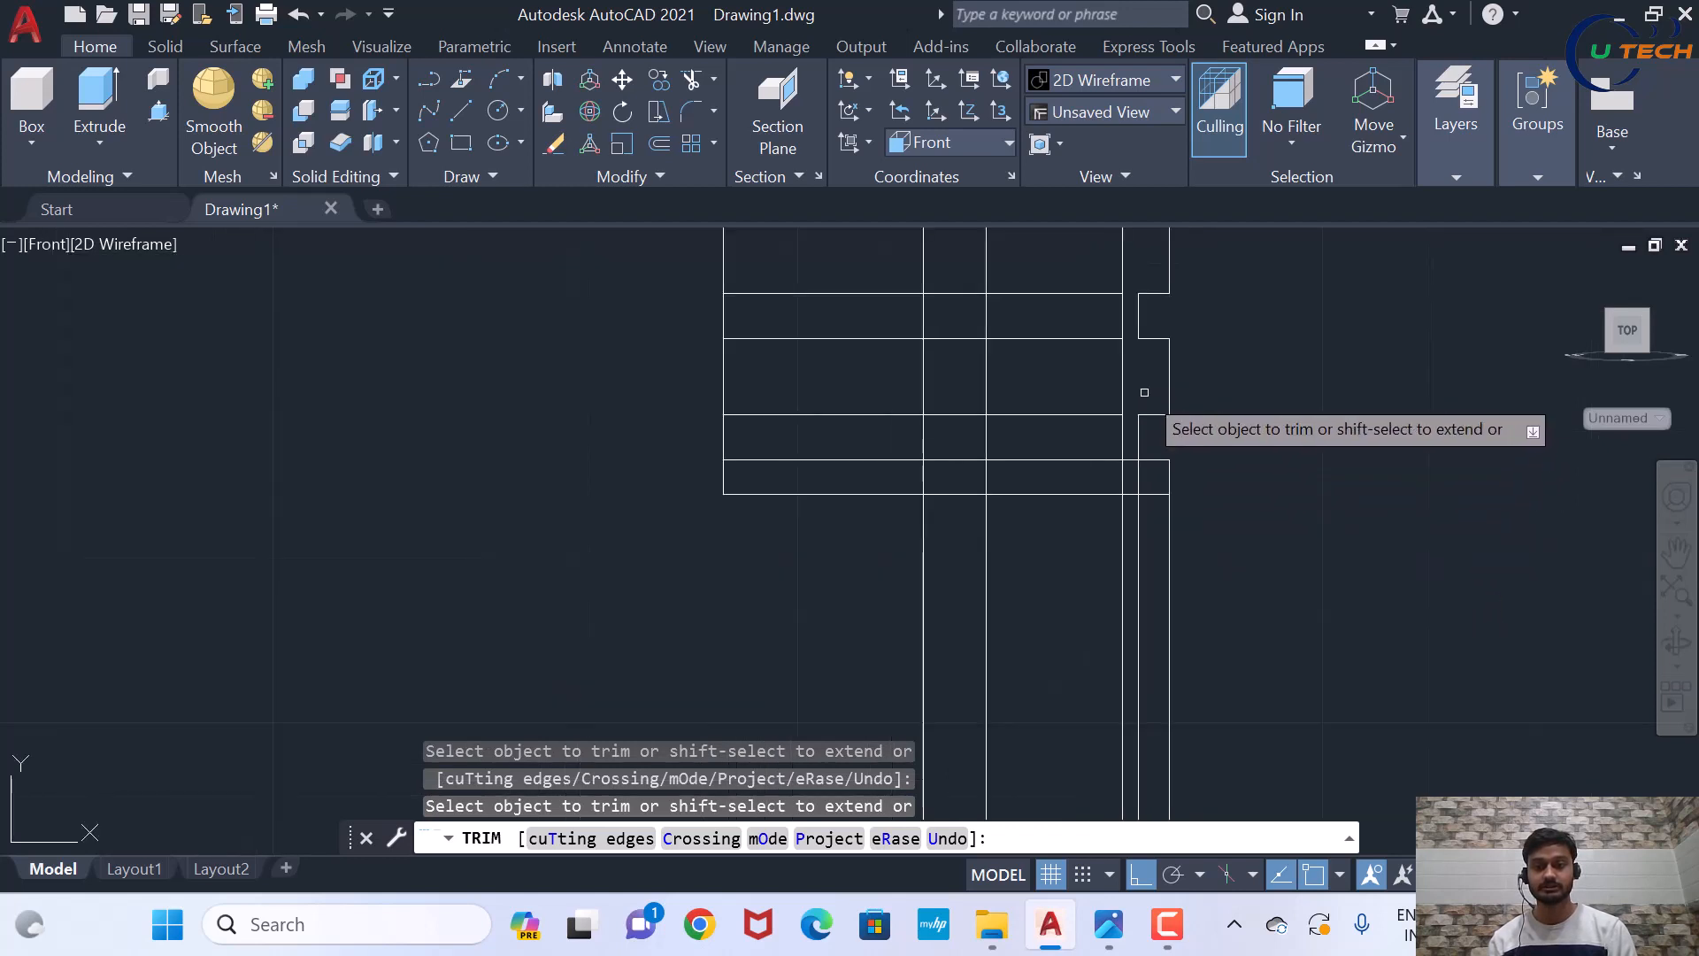
scroll(1142, 491, "up", 3)
left_click(1123, 441)
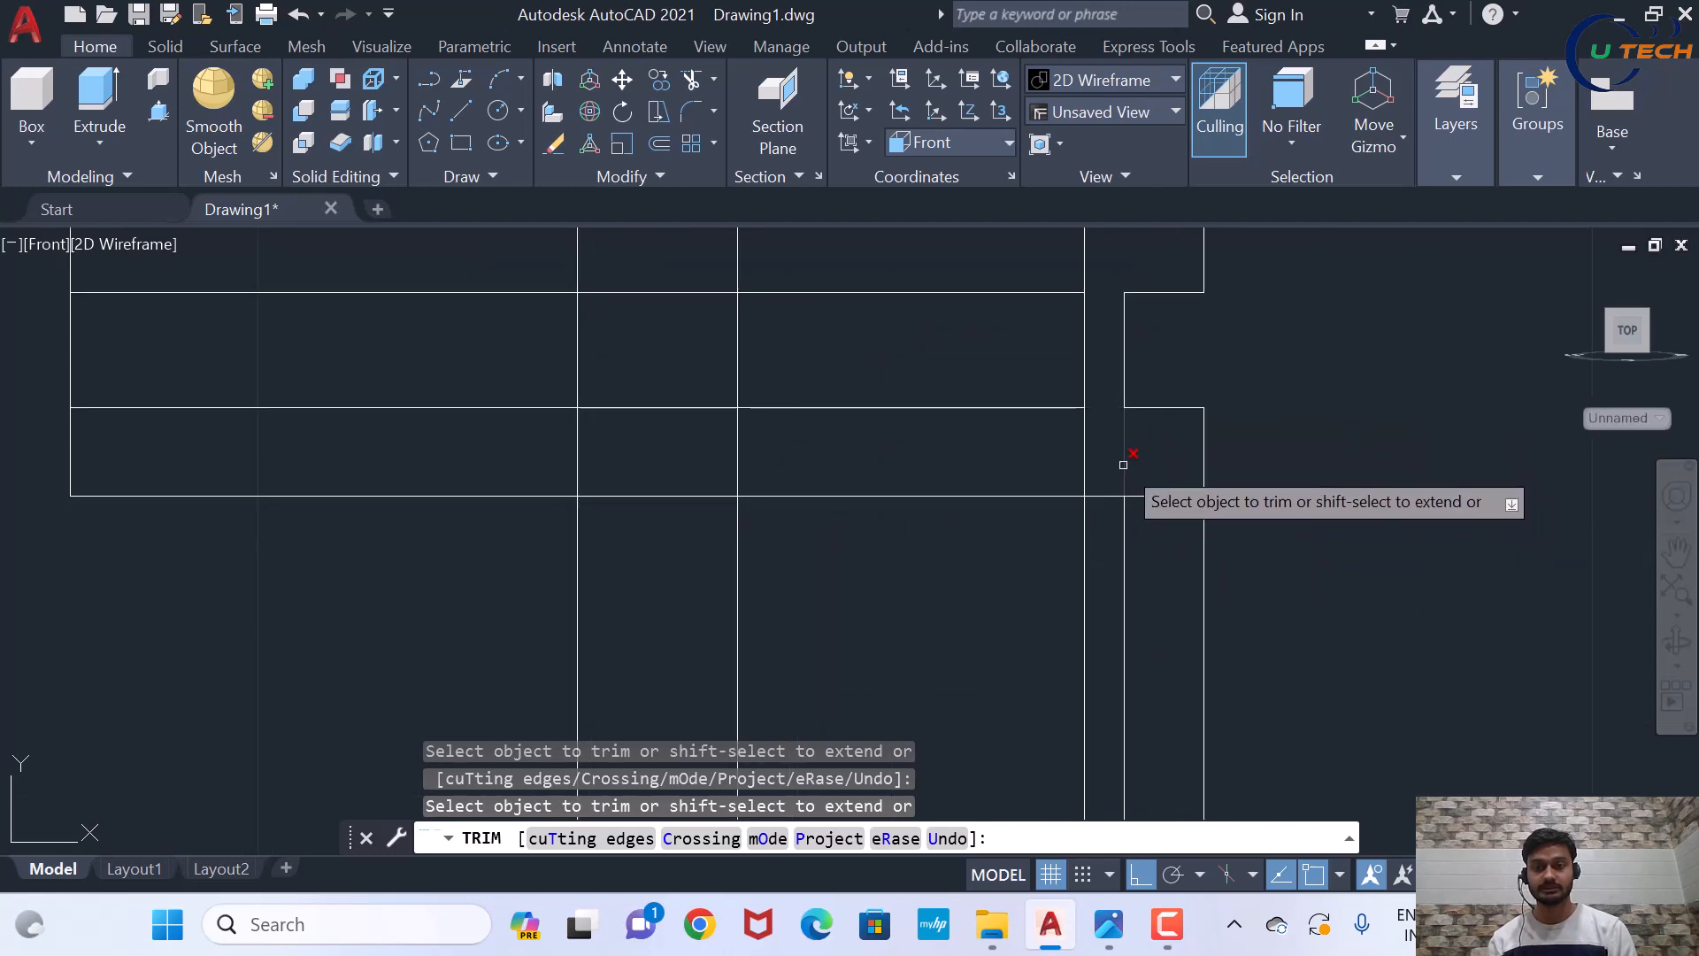
Trim the recess's vertical line out of the whole ring groove section, from the crown base to the skirt's top line
scroll(1170, 487, "down", 4)
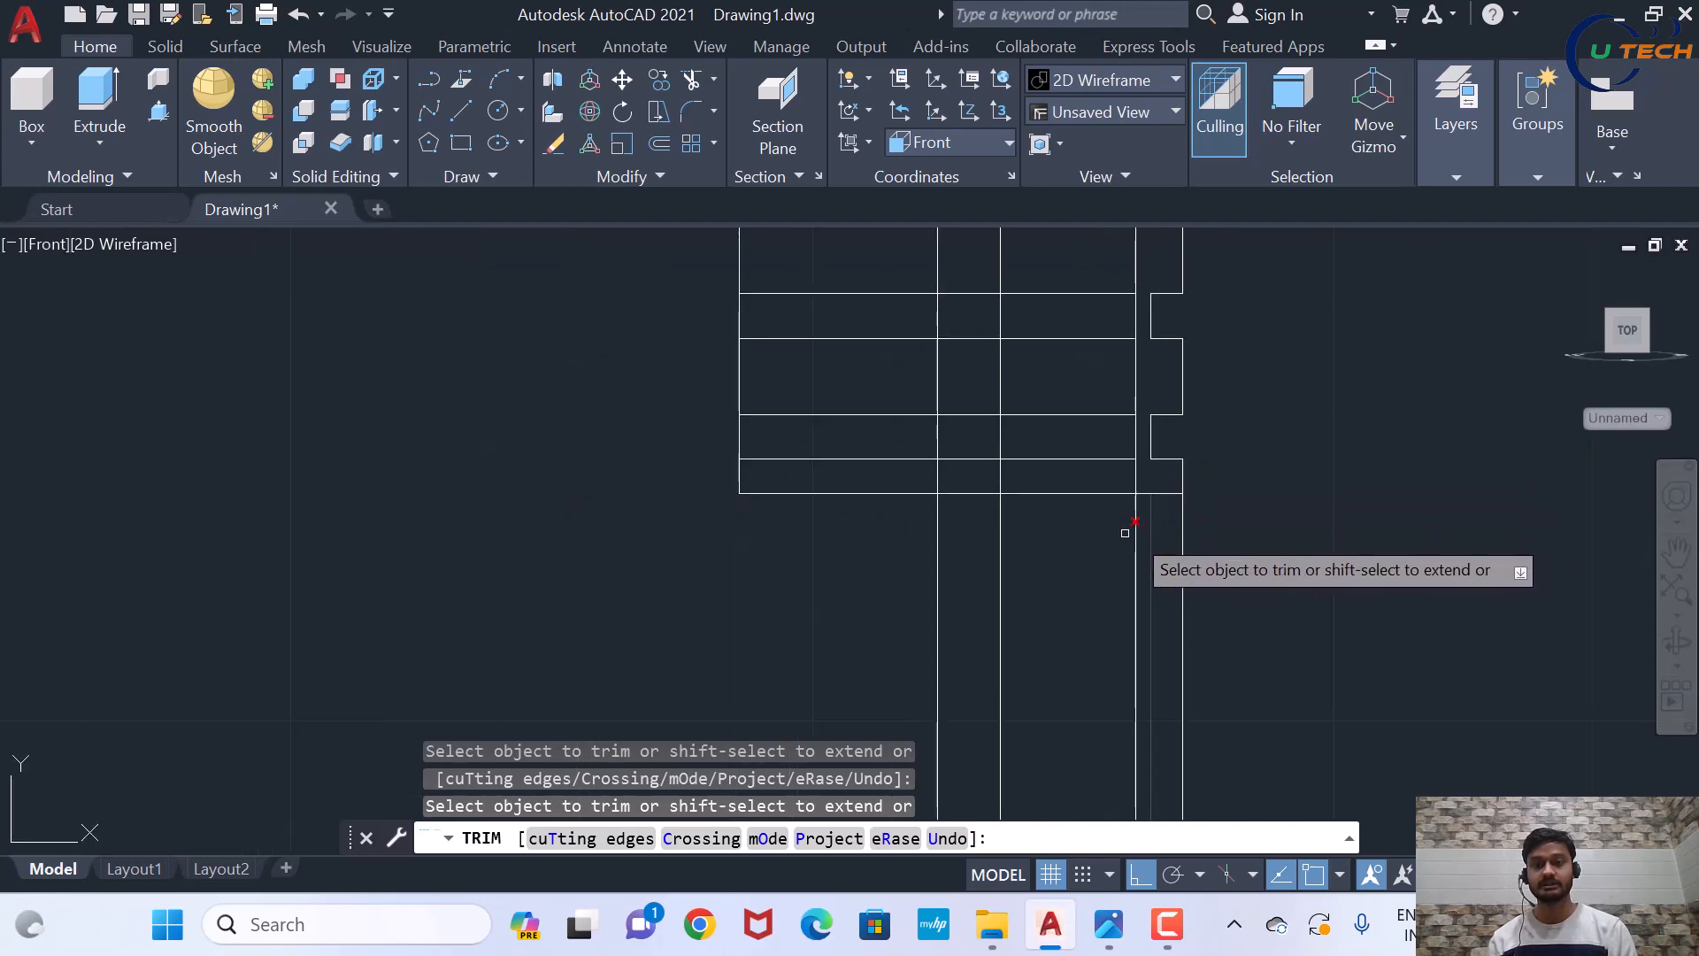
scroll(1035, 438, "up", 2)
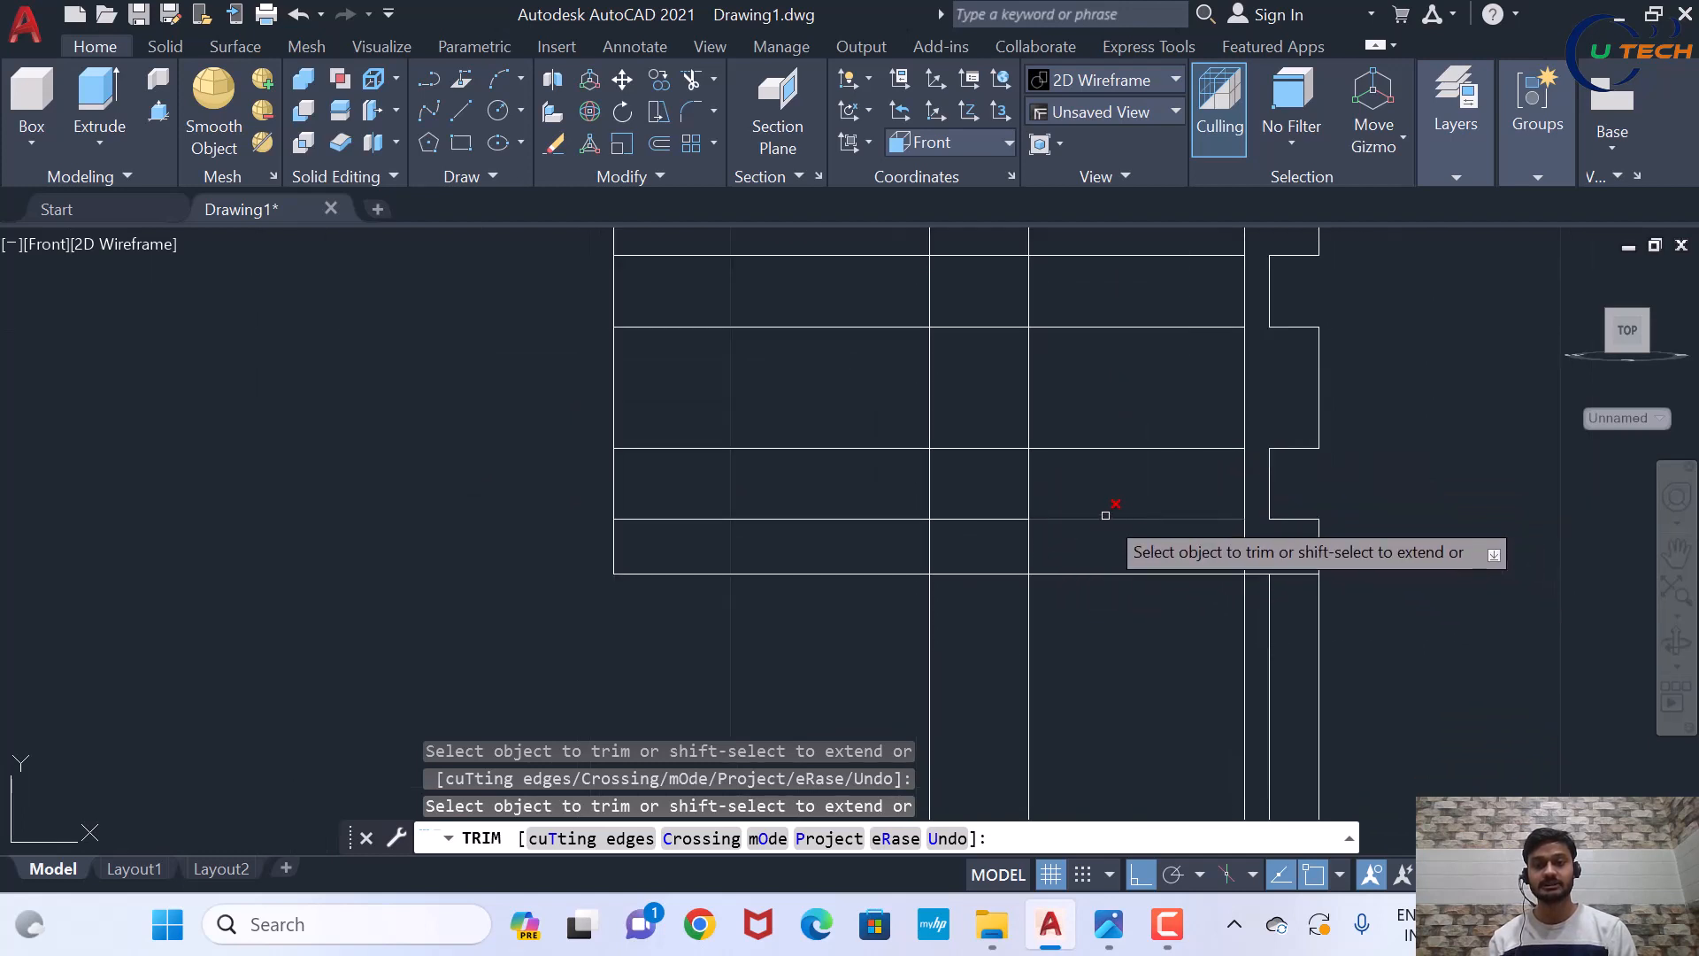
scroll(1097, 540, "down", 2)
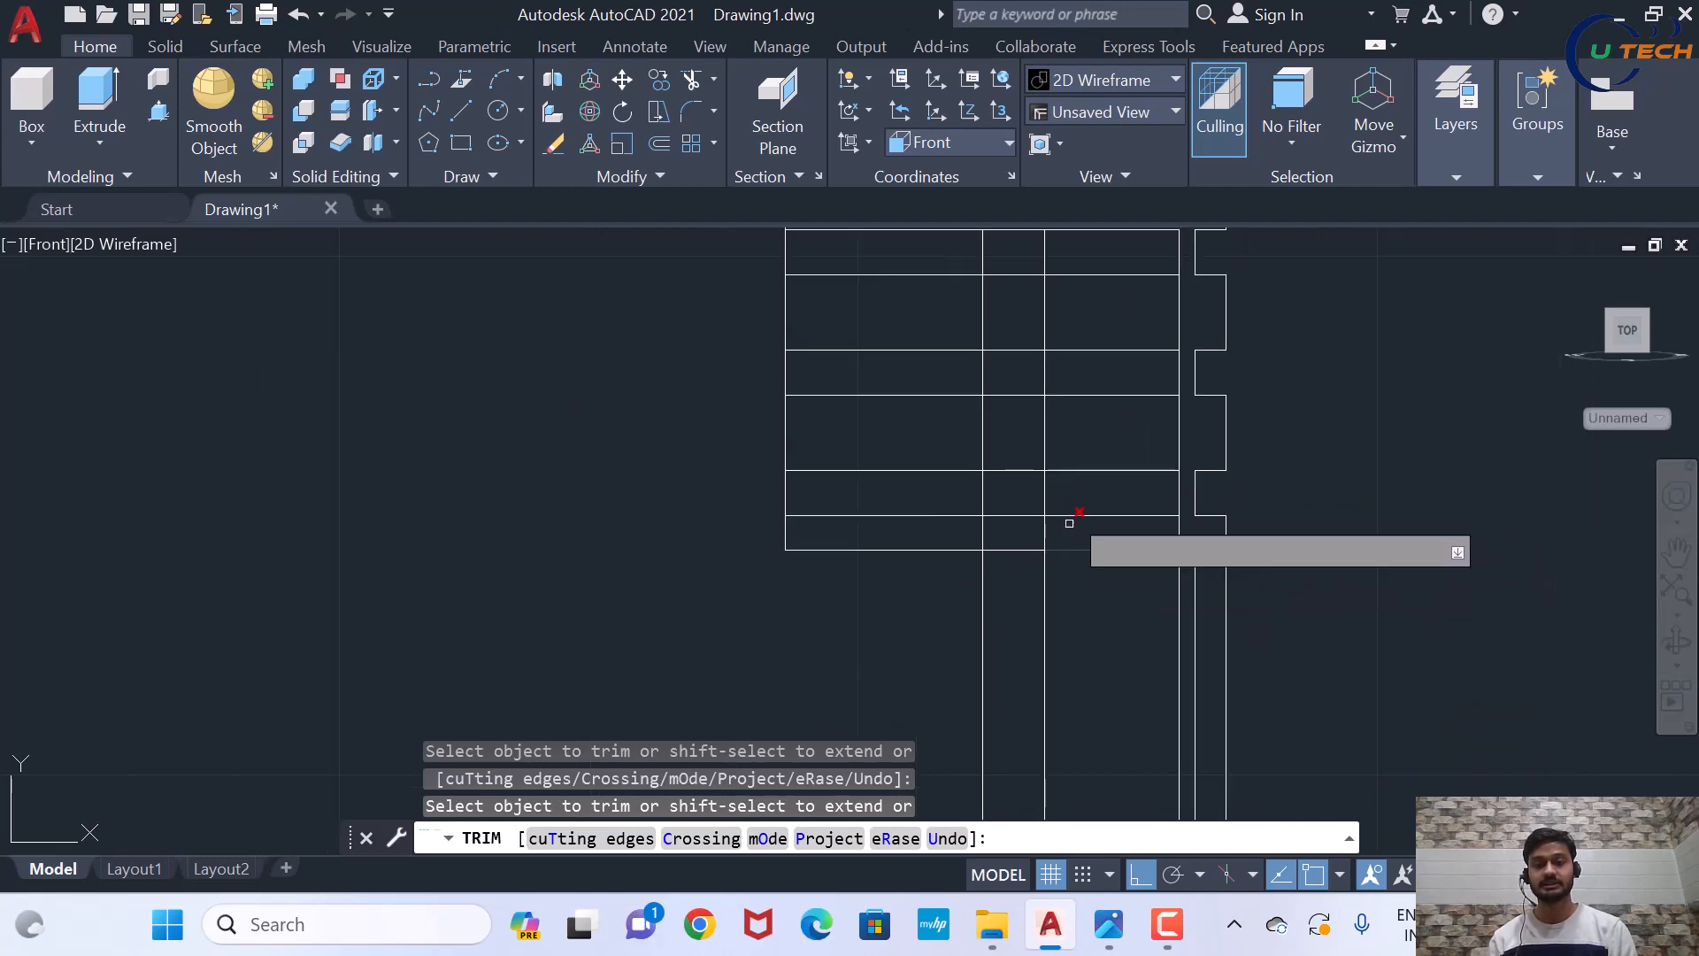
left_click(1052, 270)
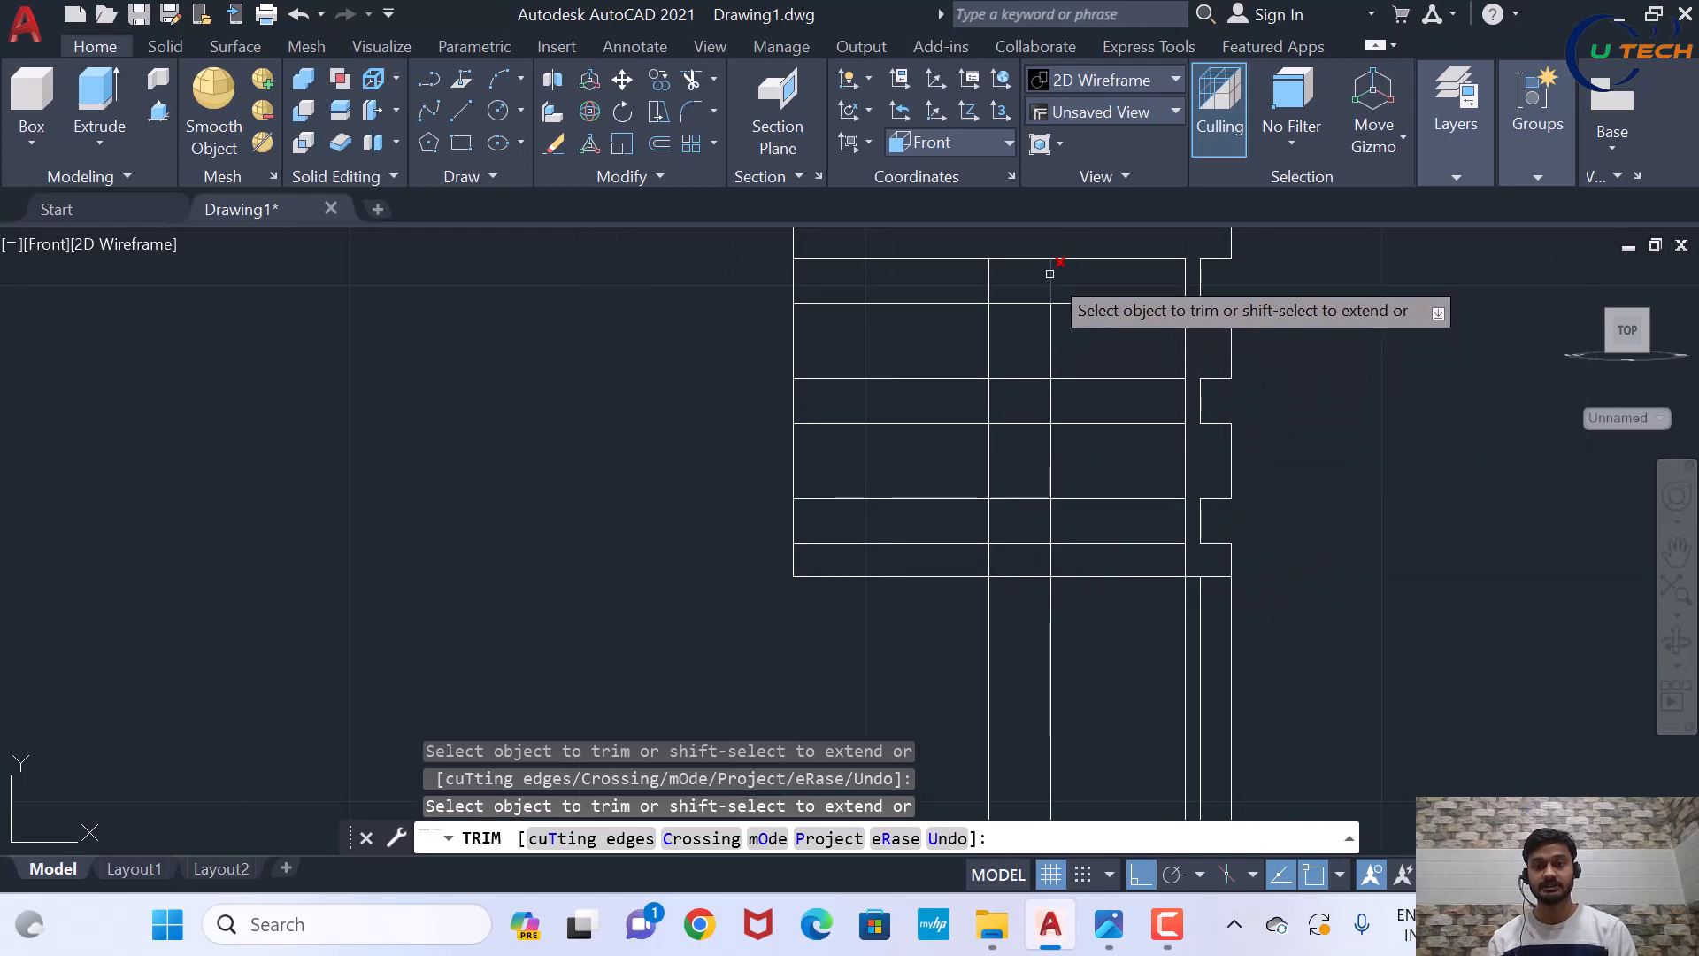
left_click(1053, 333)
left_click(1053, 400)
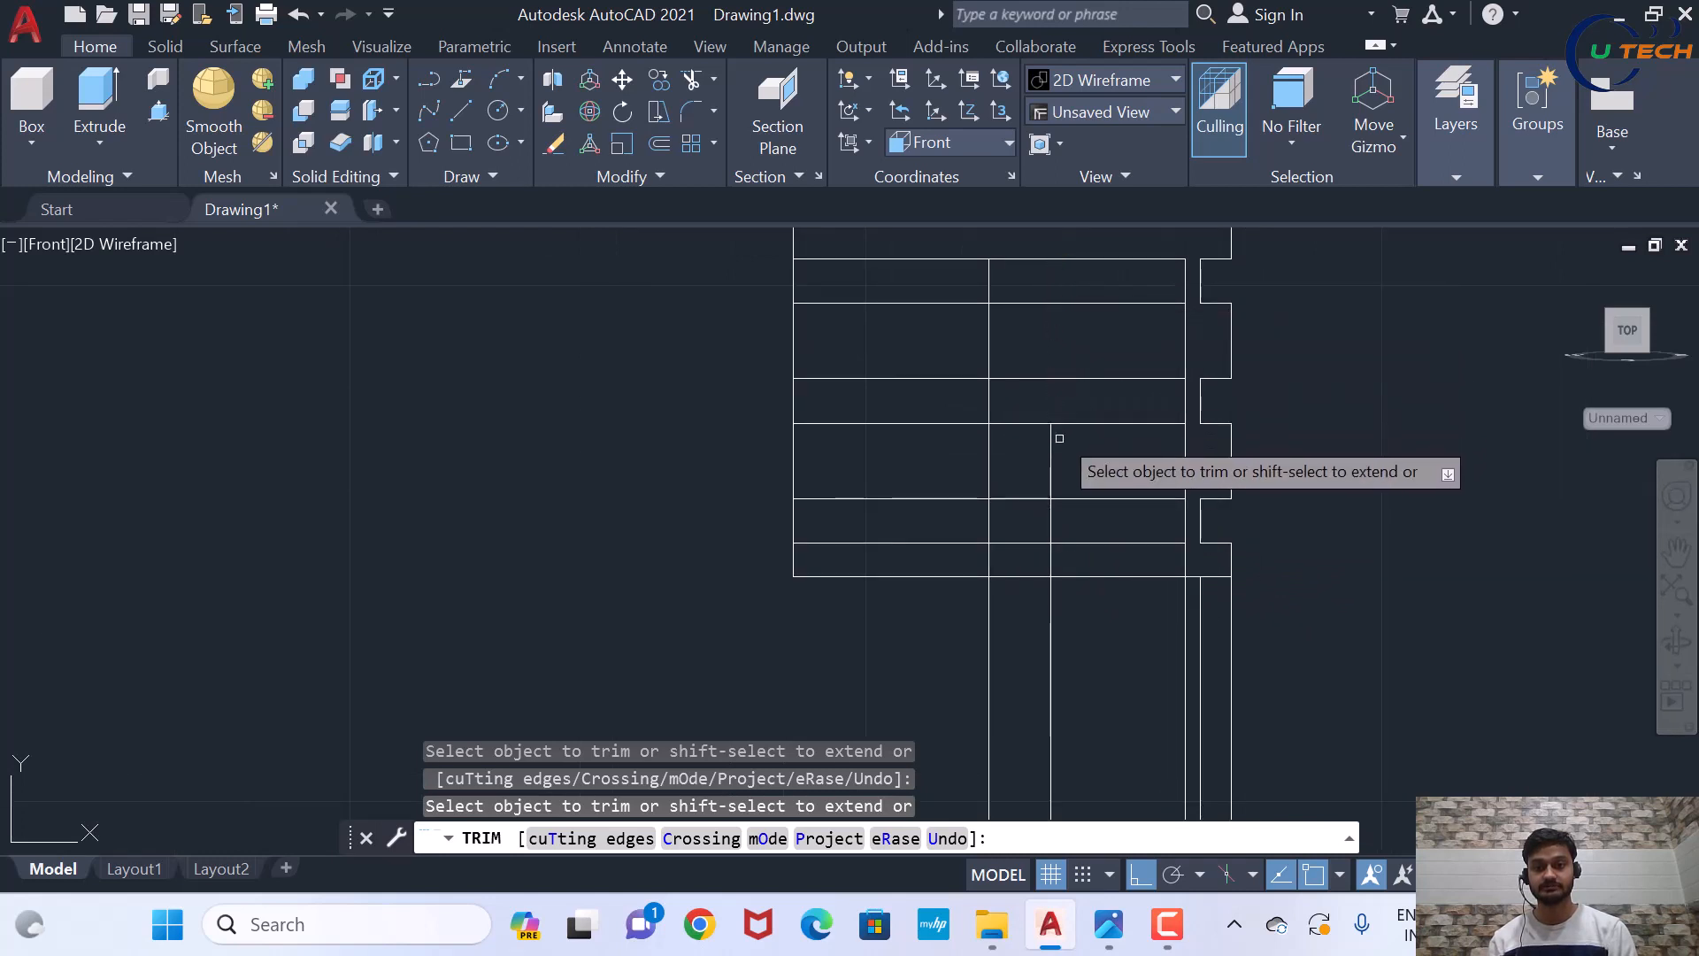
left_click(1046, 456)
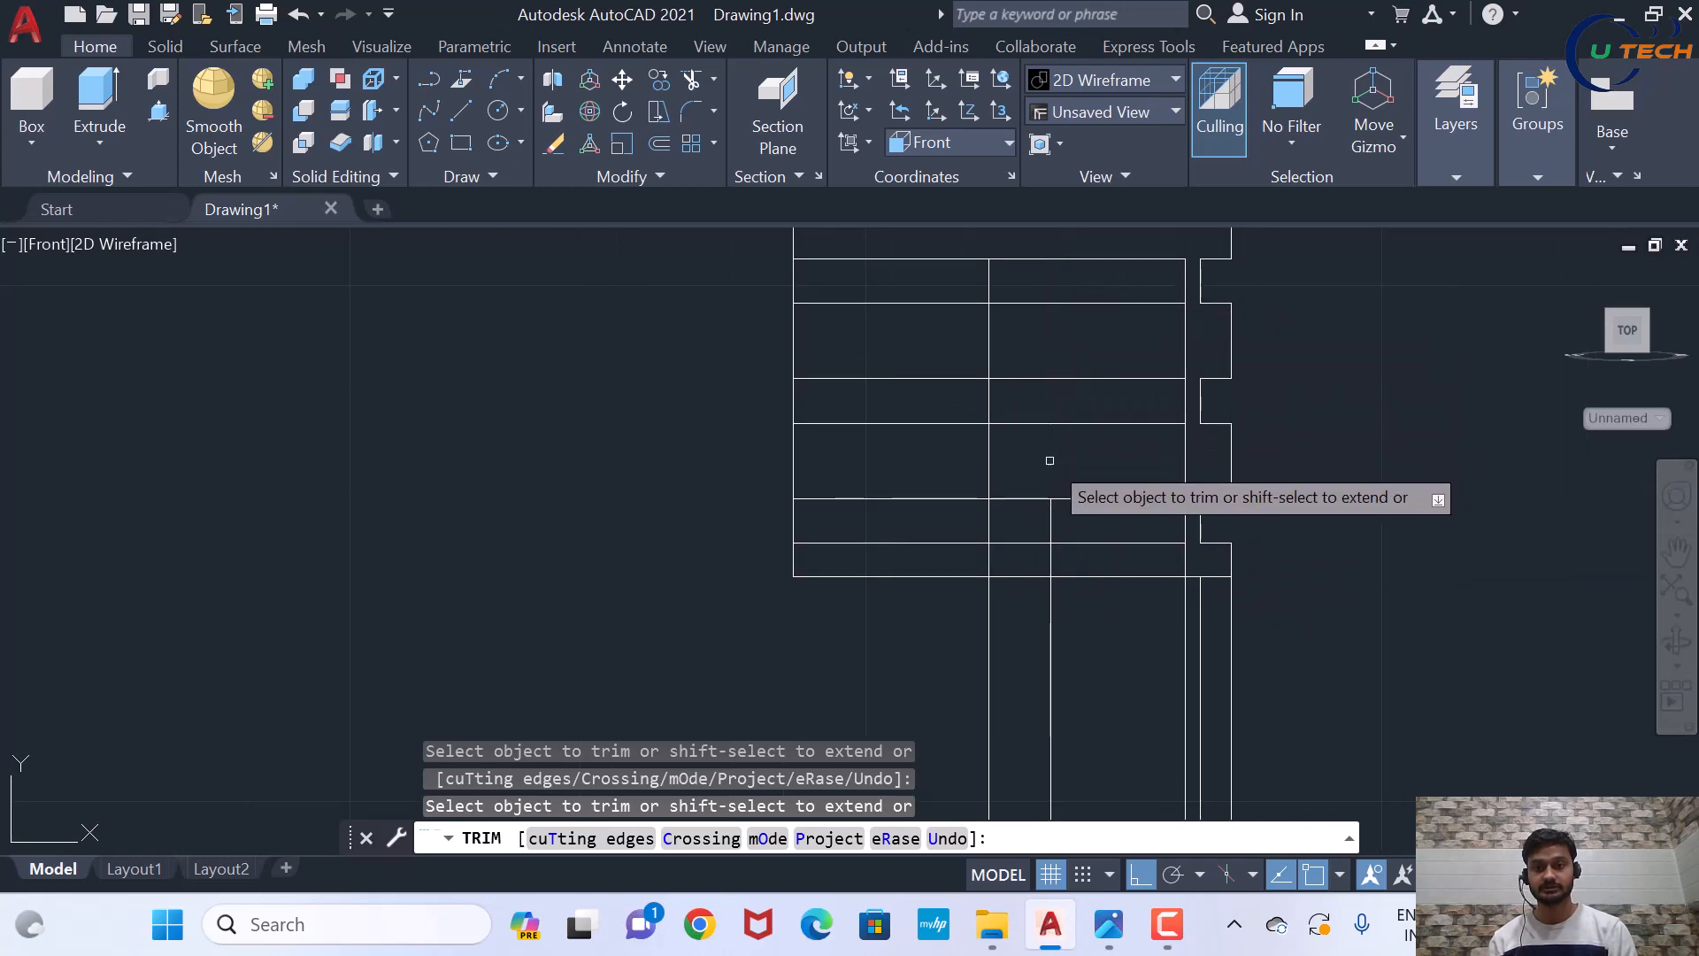
left_click(1056, 524)
left_click(1048, 522)
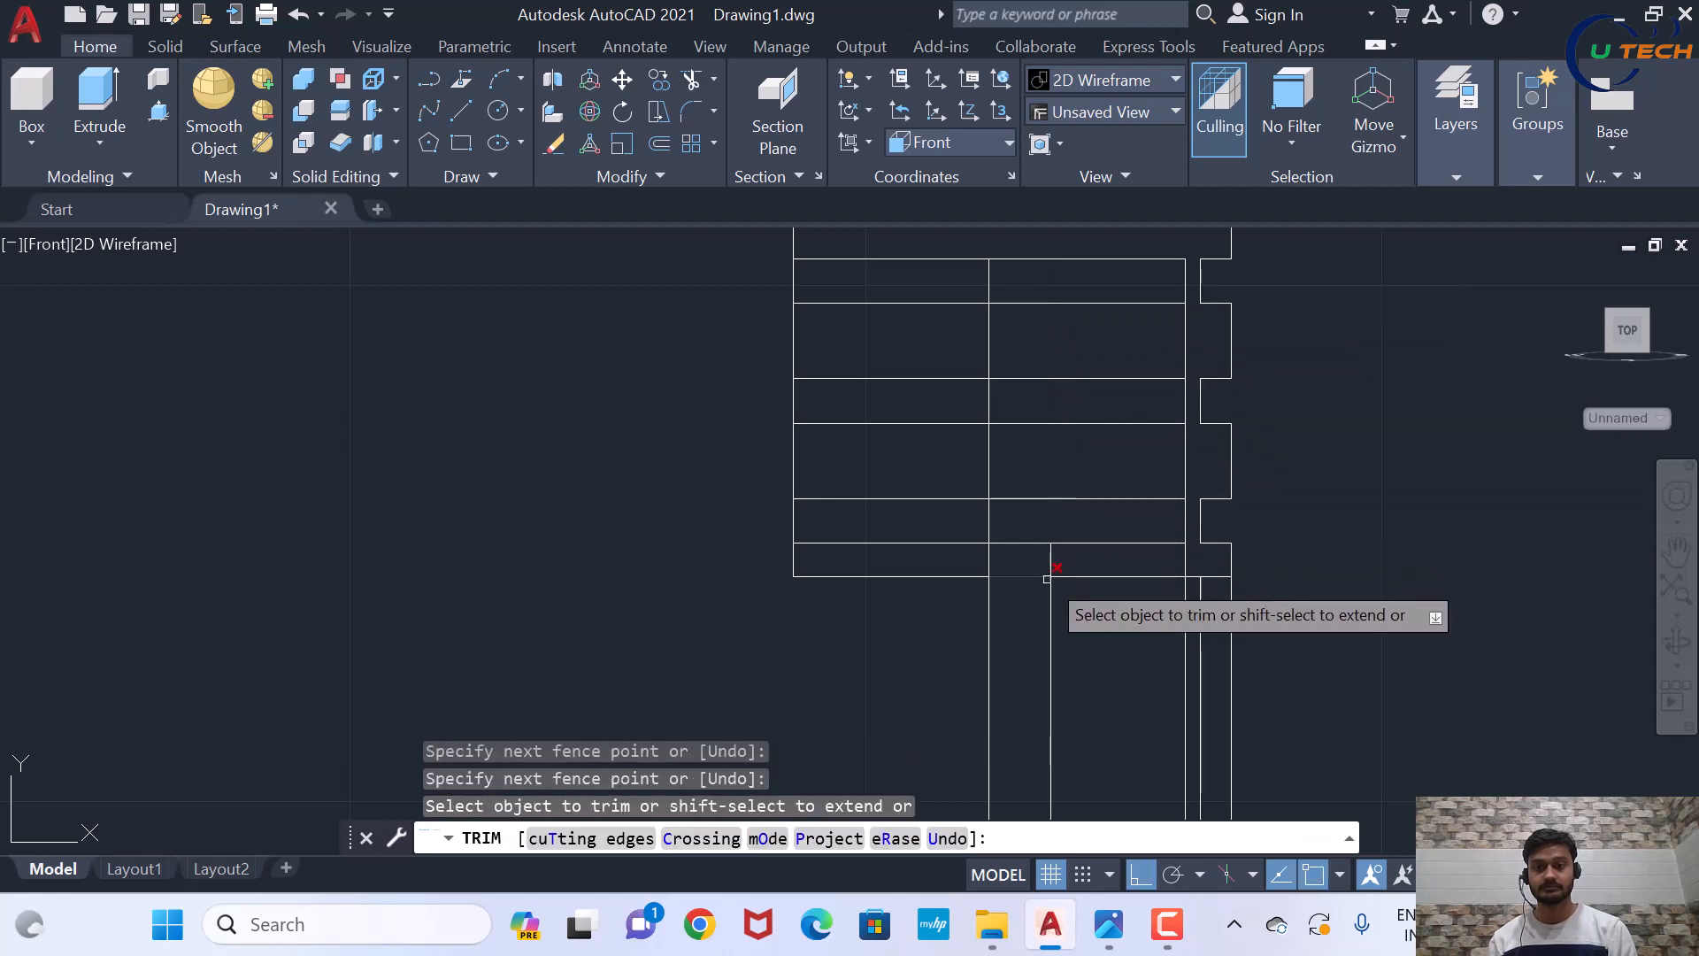
left_click(1050, 563)
Trim the recess's vertical line above the bottom step and the two lower horizontal lines across the skirt up to the inner wall line
scroll(1094, 483, "down", 3)
scroll(1102, 531, "up", 3)
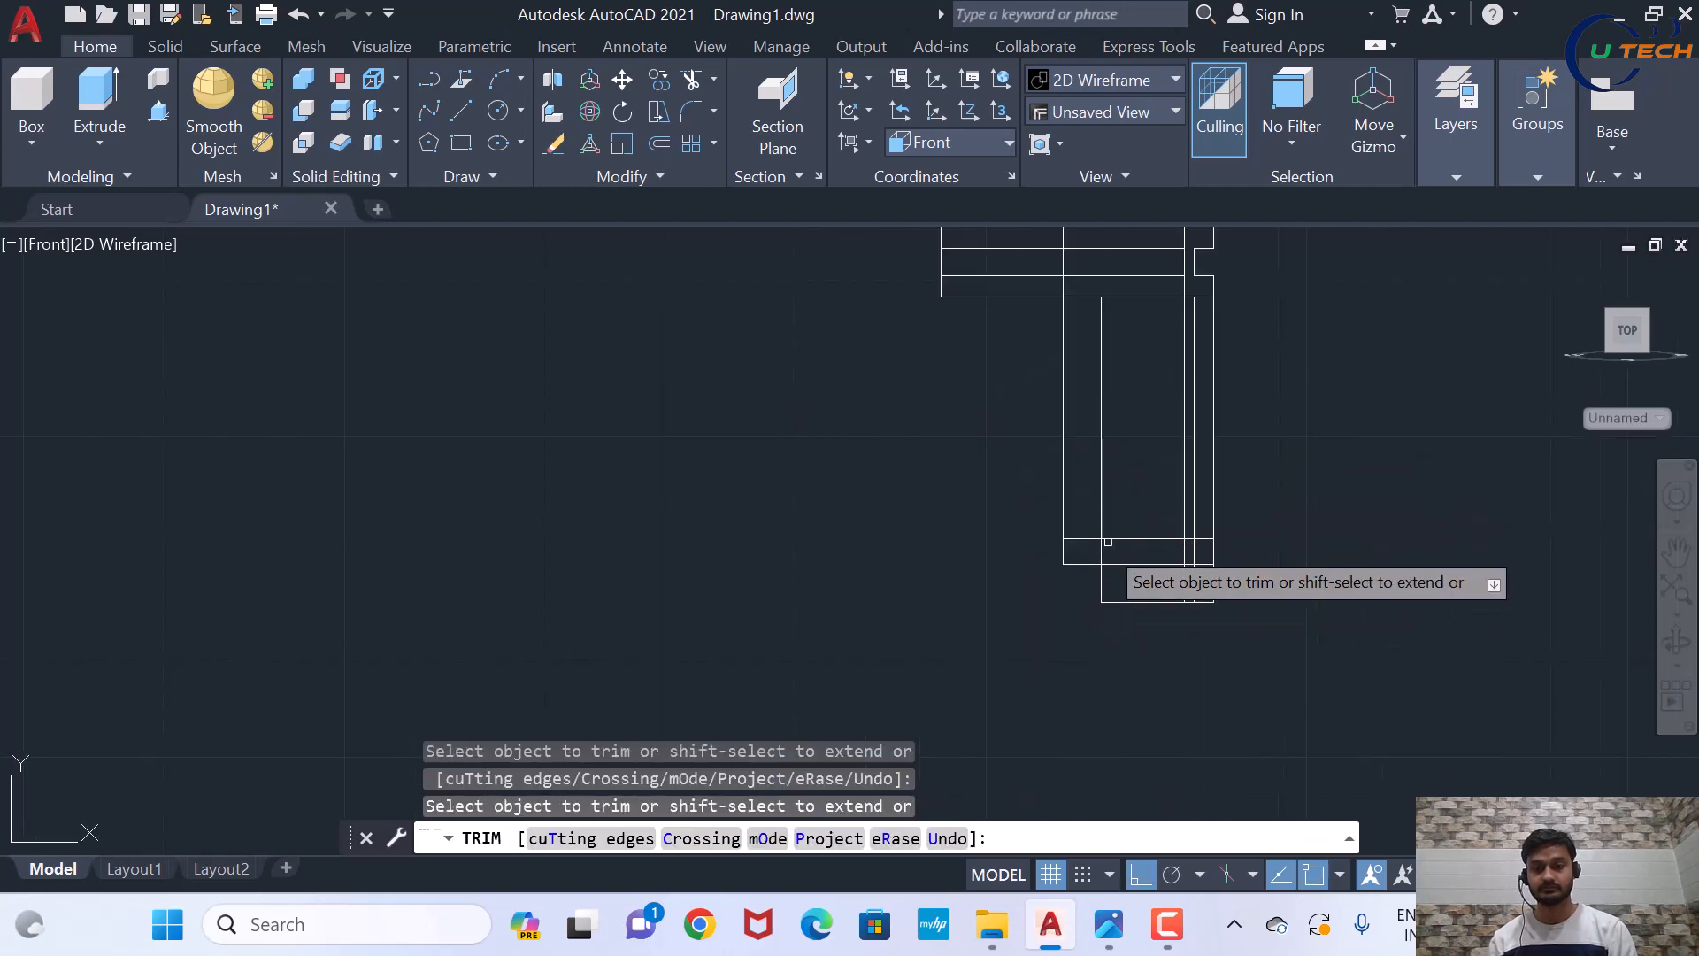
scroll(1100, 557, "up", 3)
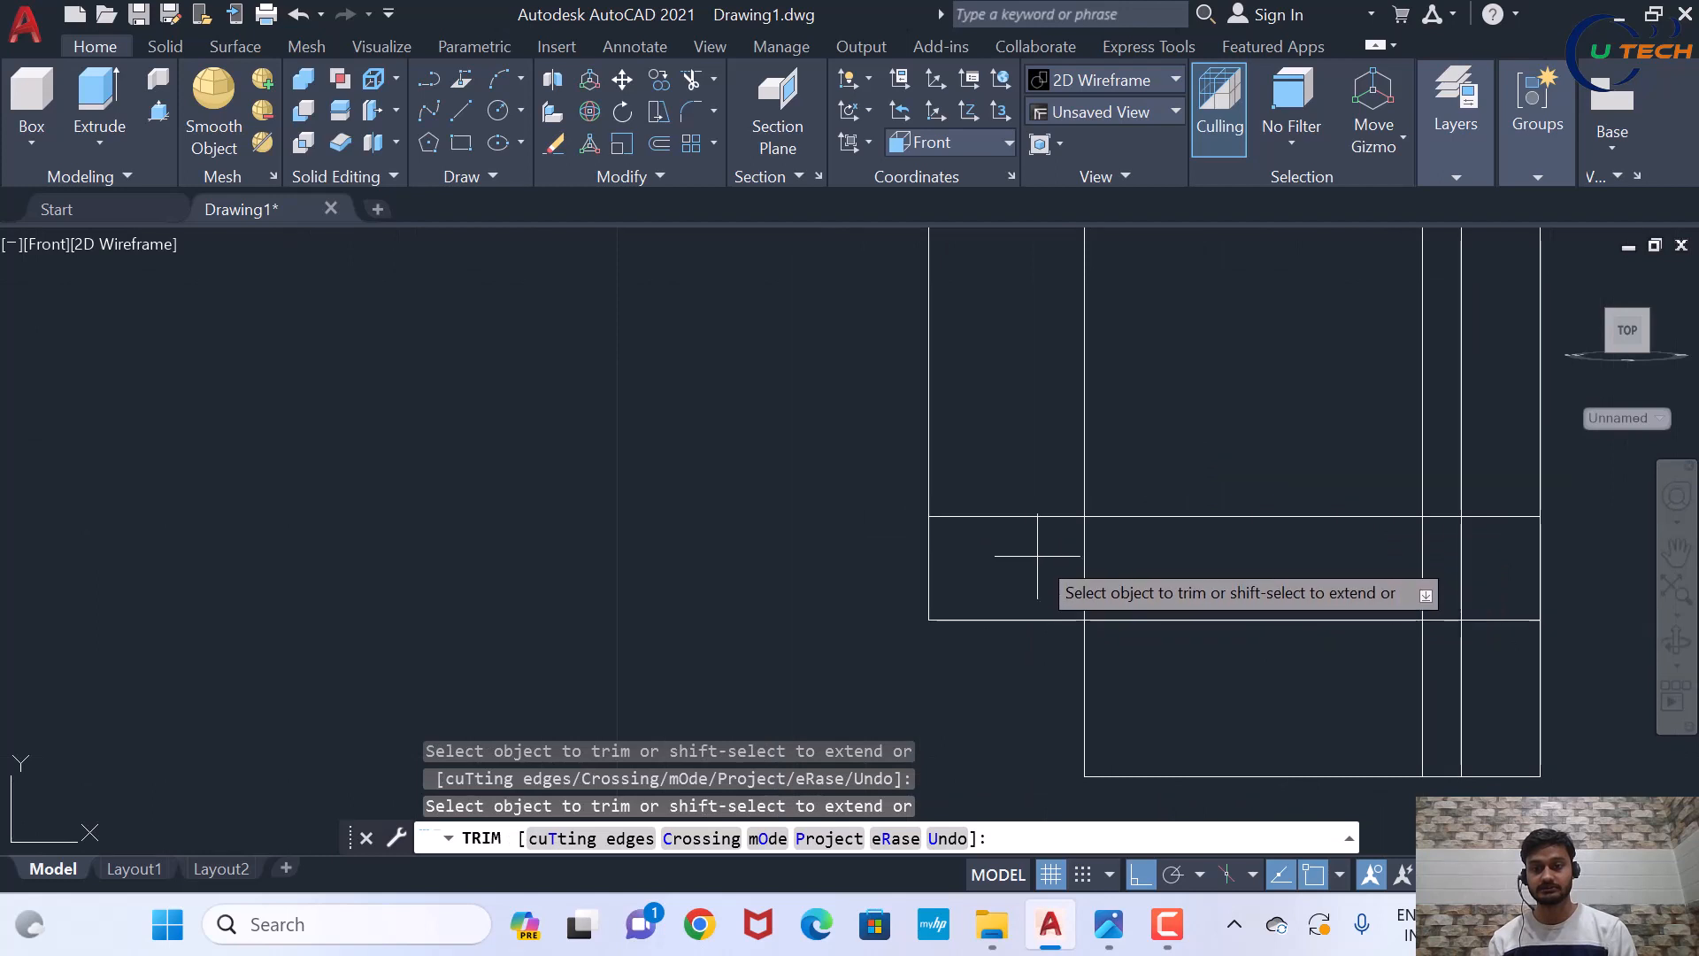
left_click_drag(1037, 555, 1121, 573)
left_click_drag(1159, 669, 1164, 677)
scroll(1283, 623, "down", 4)
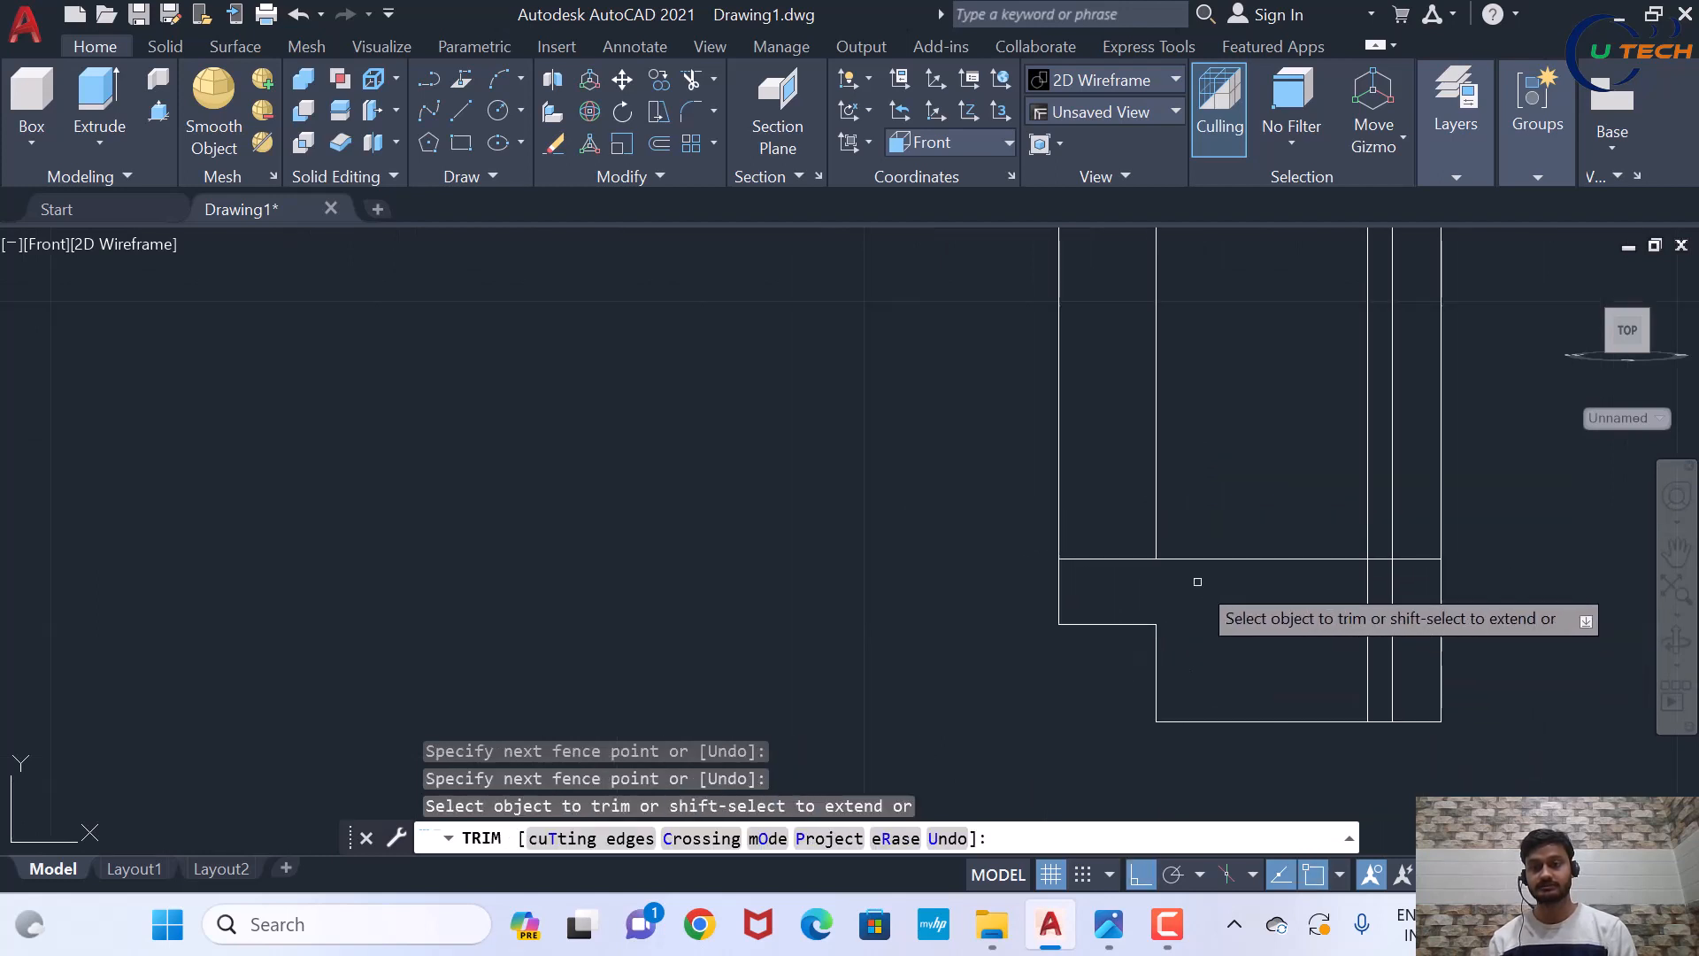
left_click_drag(1149, 519, 1167, 582)
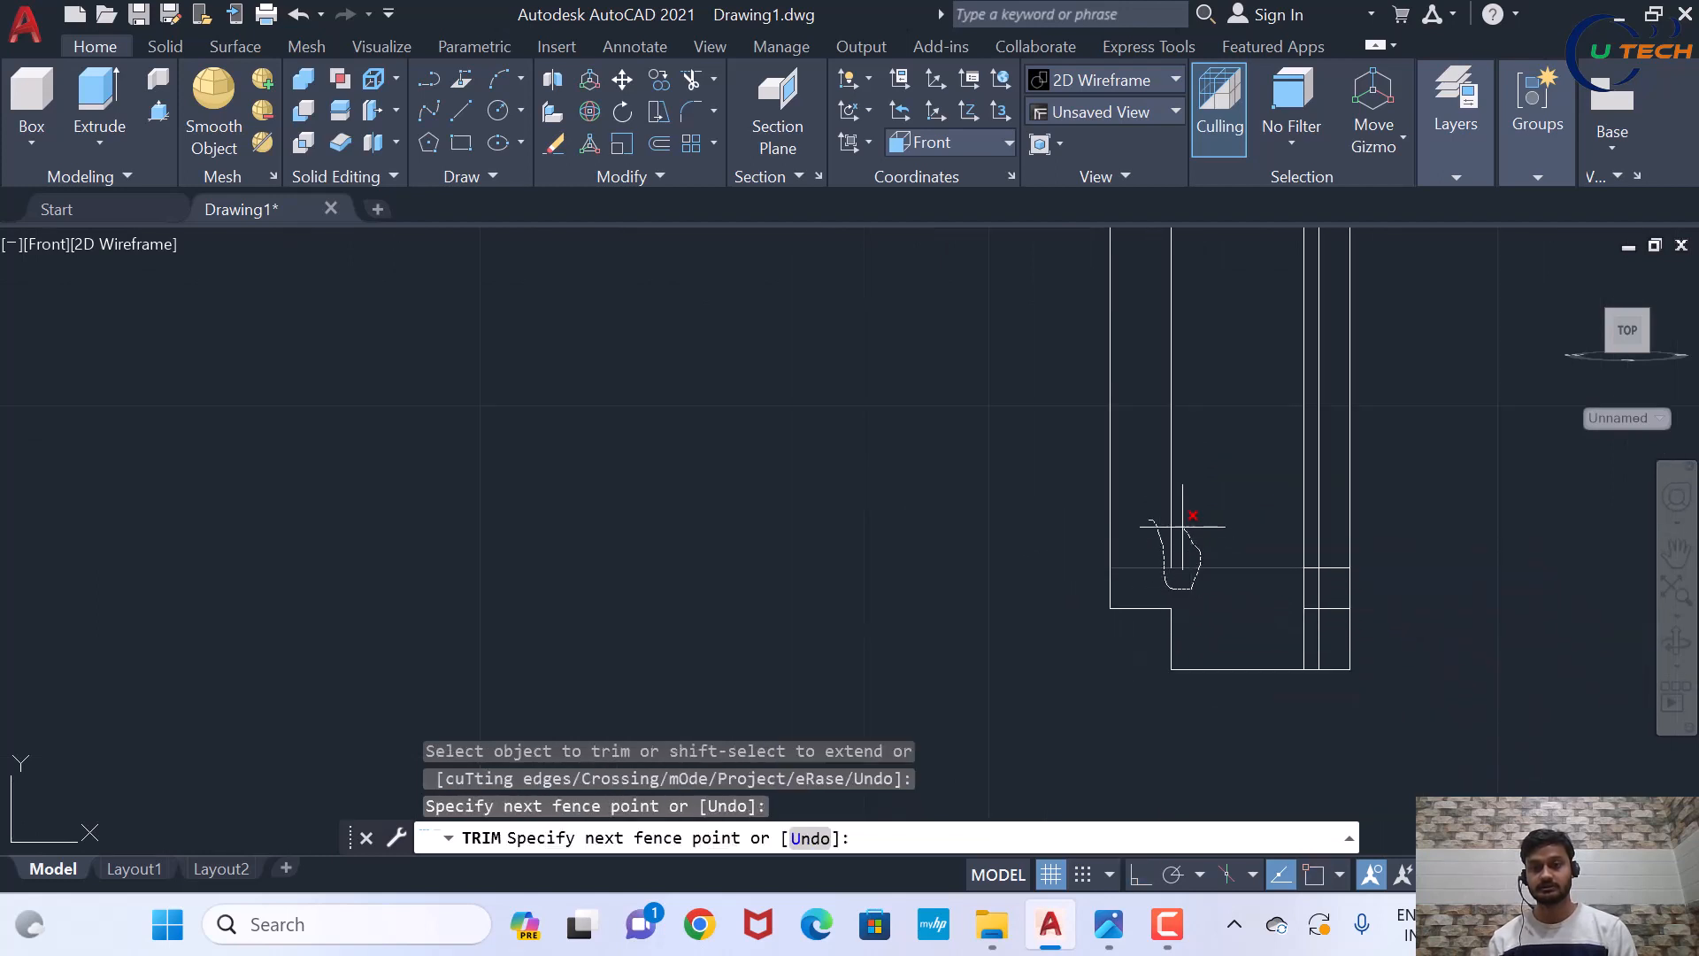
left_click_drag(1140, 512, 1149, 518)
Trim all the horizontal lines, the innermost vertical and the centre line inside the ring section to open the cavity below the crown
scroll(1263, 549, "down", 3)
scroll(1234, 369, "up", 5)
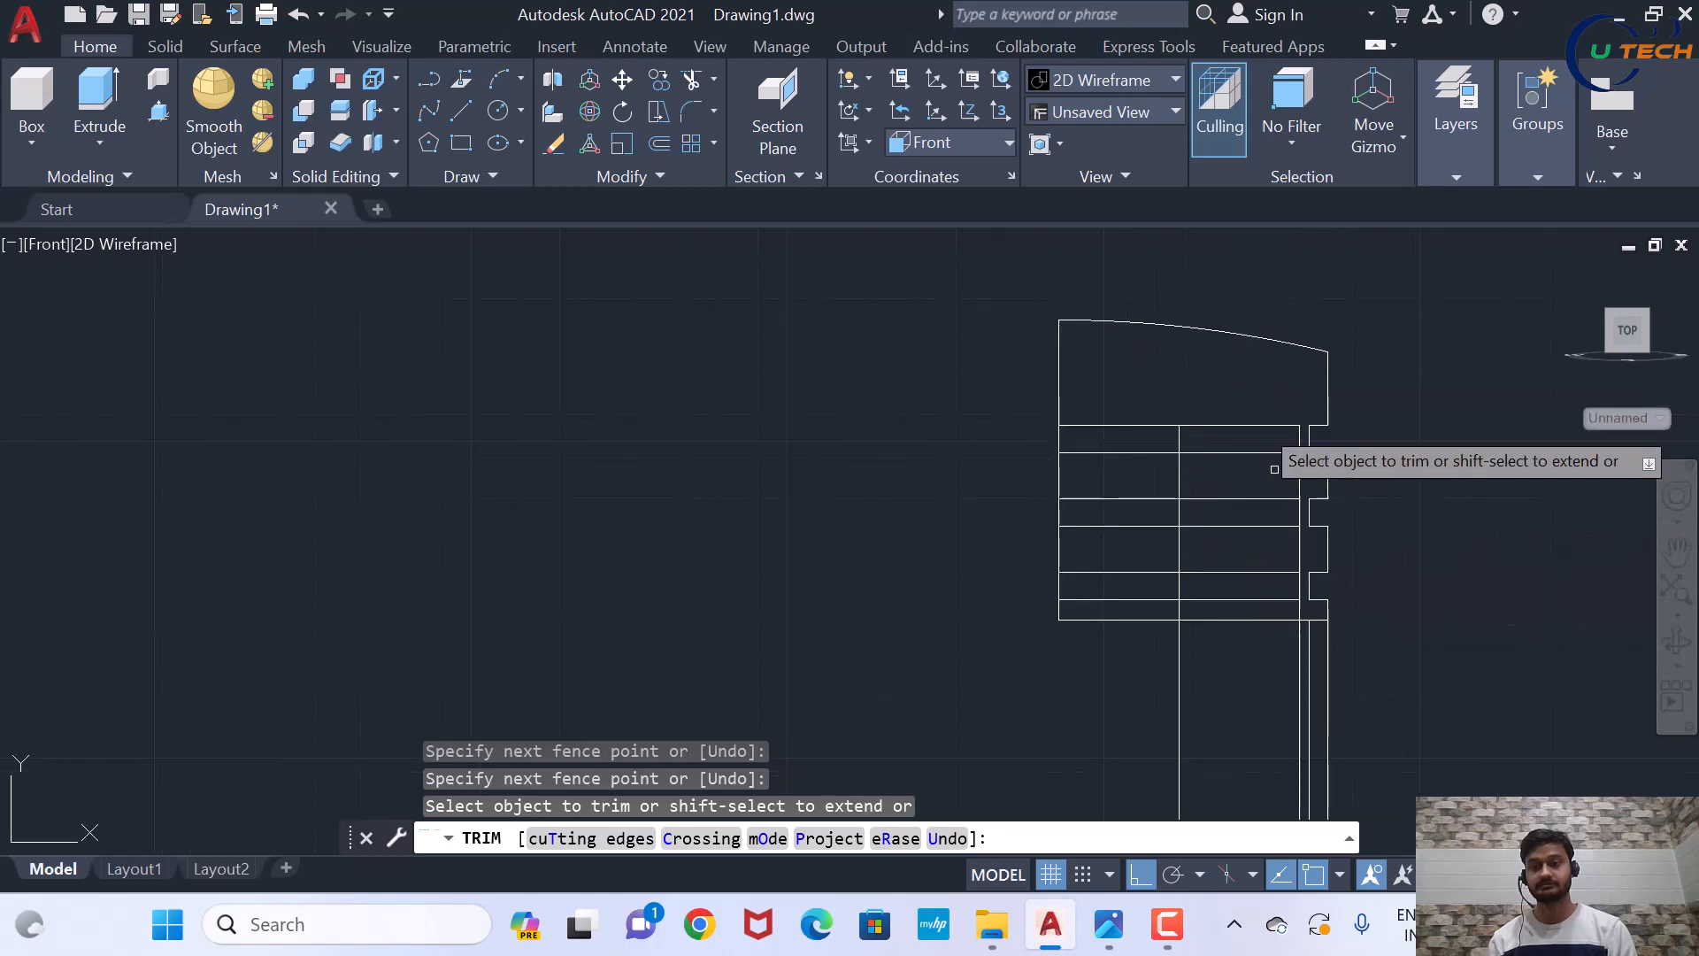
scroll(1239, 470, "down", 3)
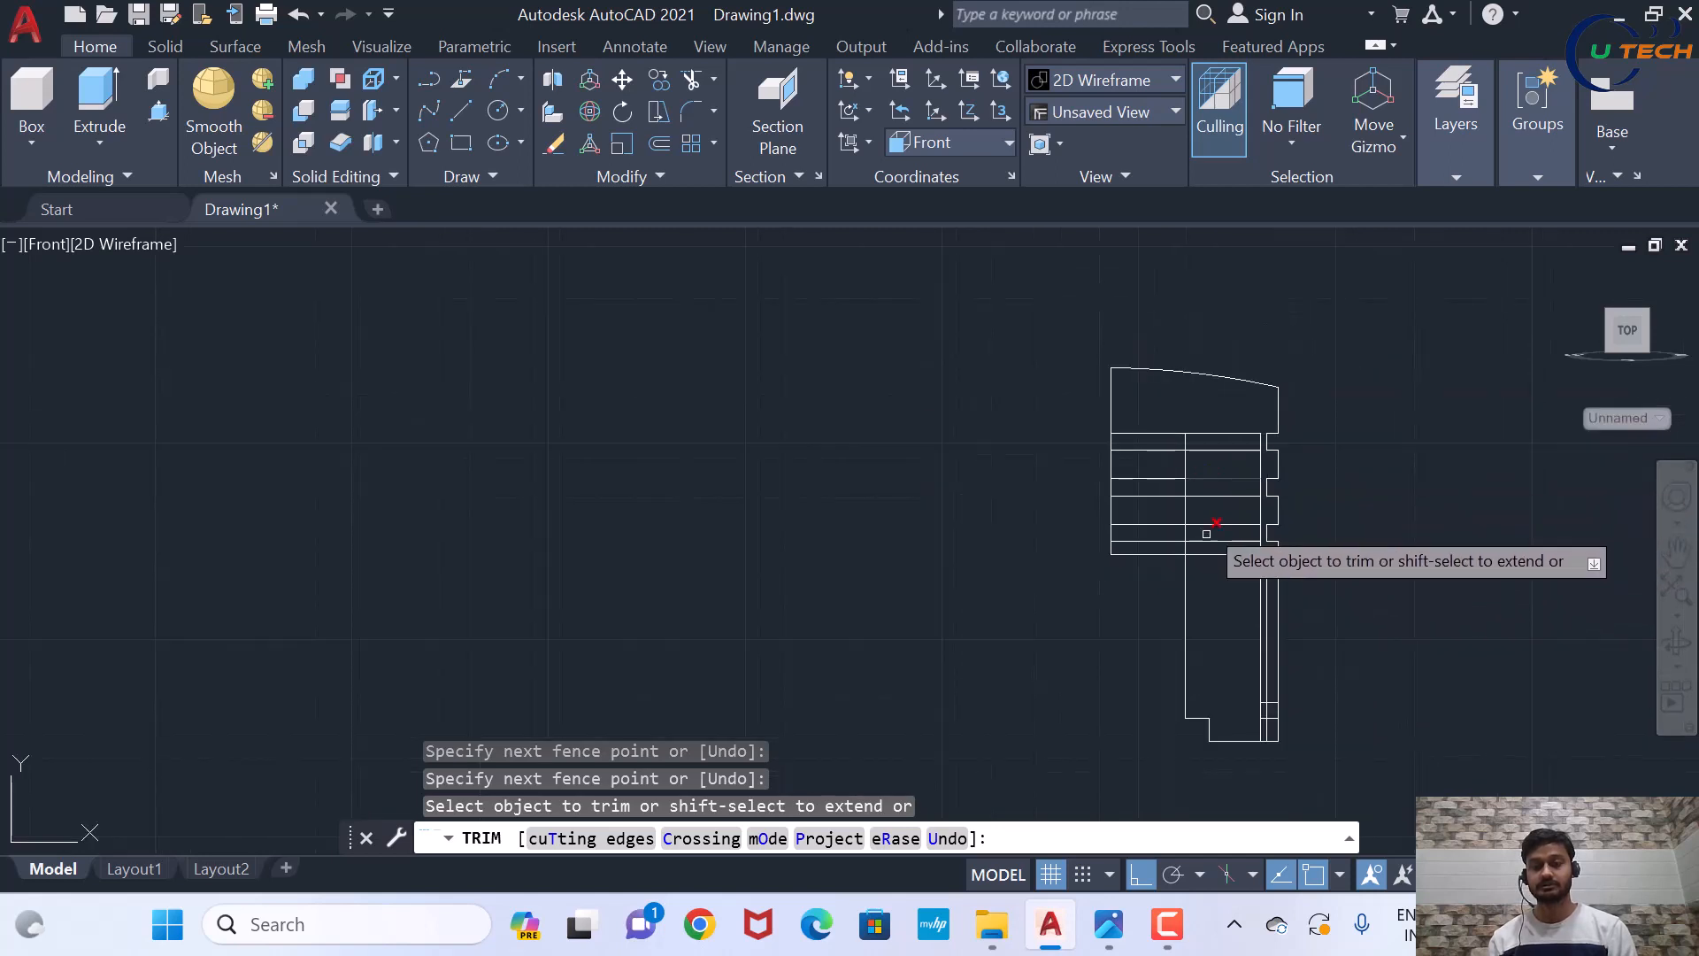
scroll(1208, 557, "up", 1)
scroll(1206, 564, "up", 4)
mouse_move(1046, 524)
left_mouse_down()
mouse_move(1262, 529)
mouse_move(1248, 390)
mouse_move(1217, 333)
mouse_move(1214, 416)
mouse_move(1206, 307)
left_mouse_up()
scroll(1213, 416, "down", 3)
scroll(1210, 409, "up", 3)
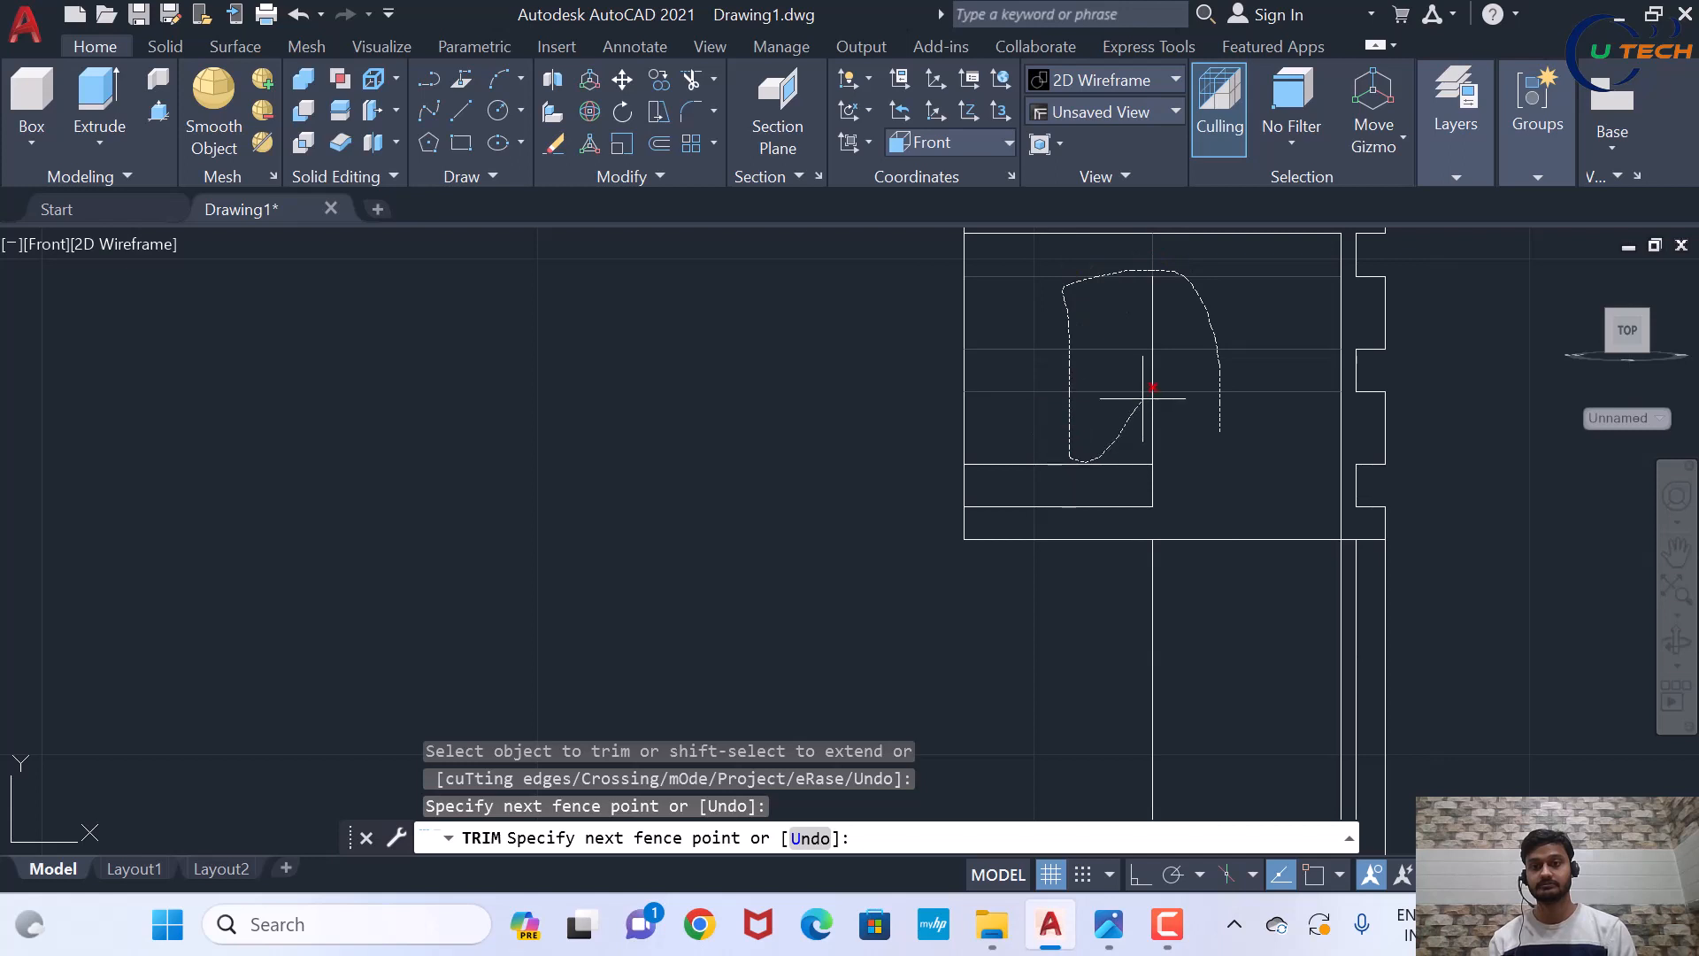
mouse_move(1086, 452)
left_mouse_down()
mouse_move(1135, 474)
mouse_move(1036, 455)
mouse_move(1119, 561)
mouse_move(1097, 585)
left_mouse_up()
scroll(1135, 474, "down", 3)
scroll(1239, 624, "up", 4)
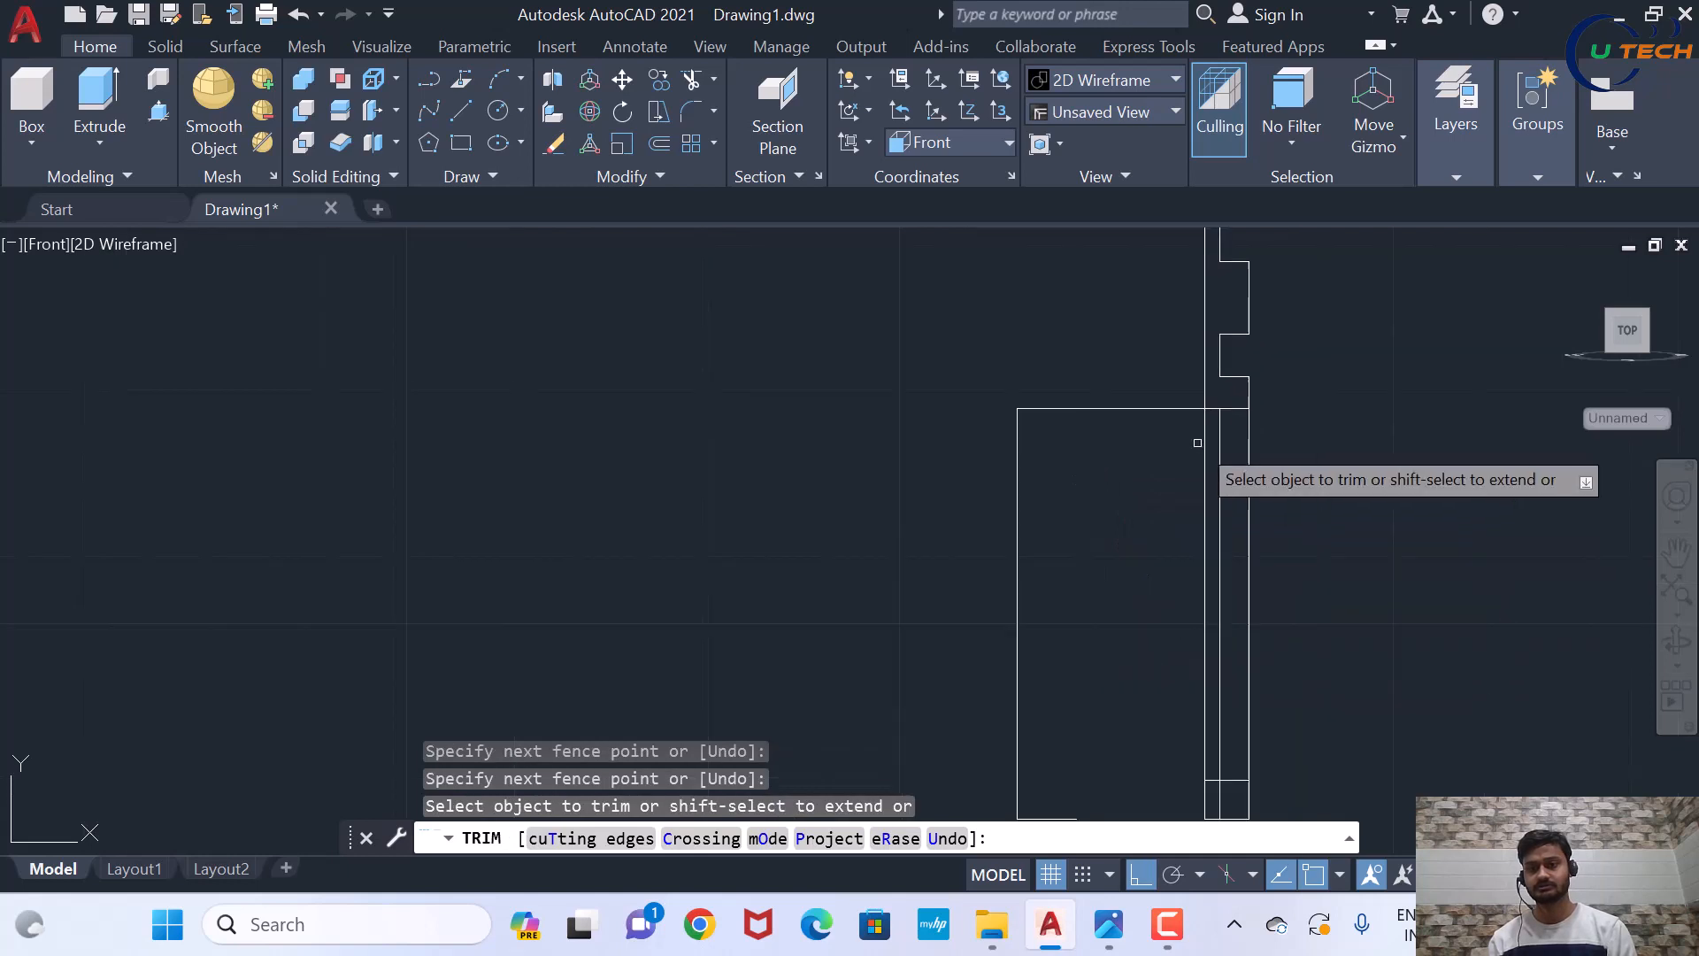
Trim the leftover lines inside the skirt, including its top line beneath the ring wall and its bottom outer corner, and finish trimming
left_click_drag(1200, 477, 1220, 469)
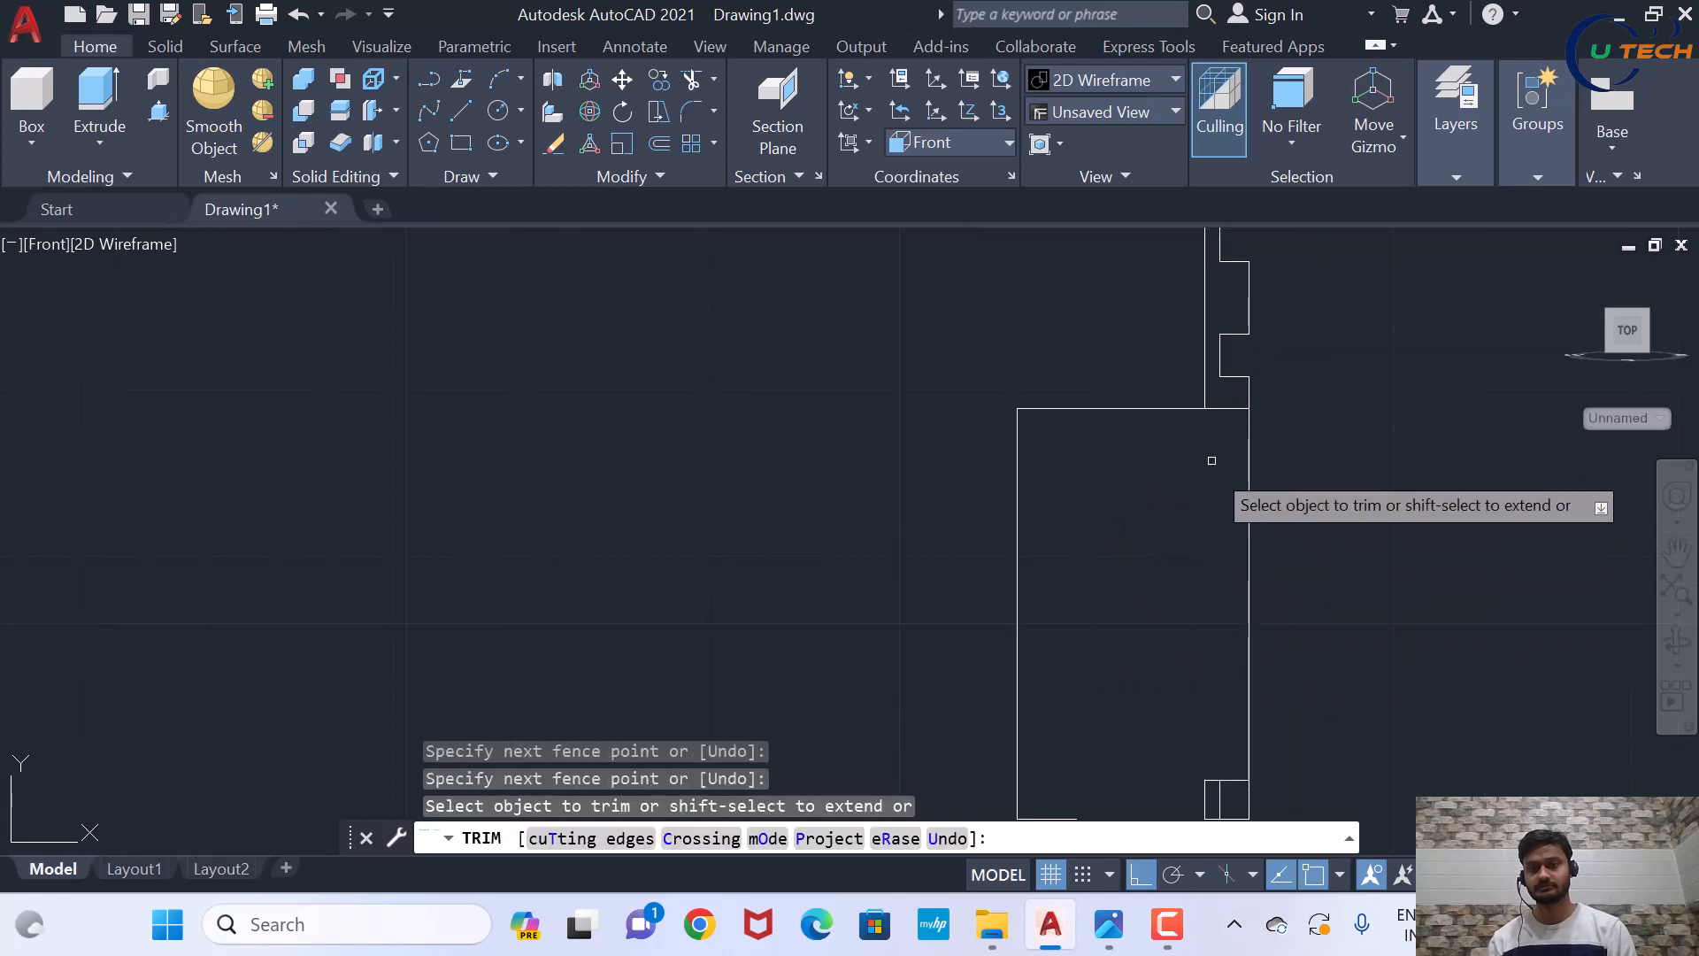
left_click_drag(1210, 398, 1218, 451)
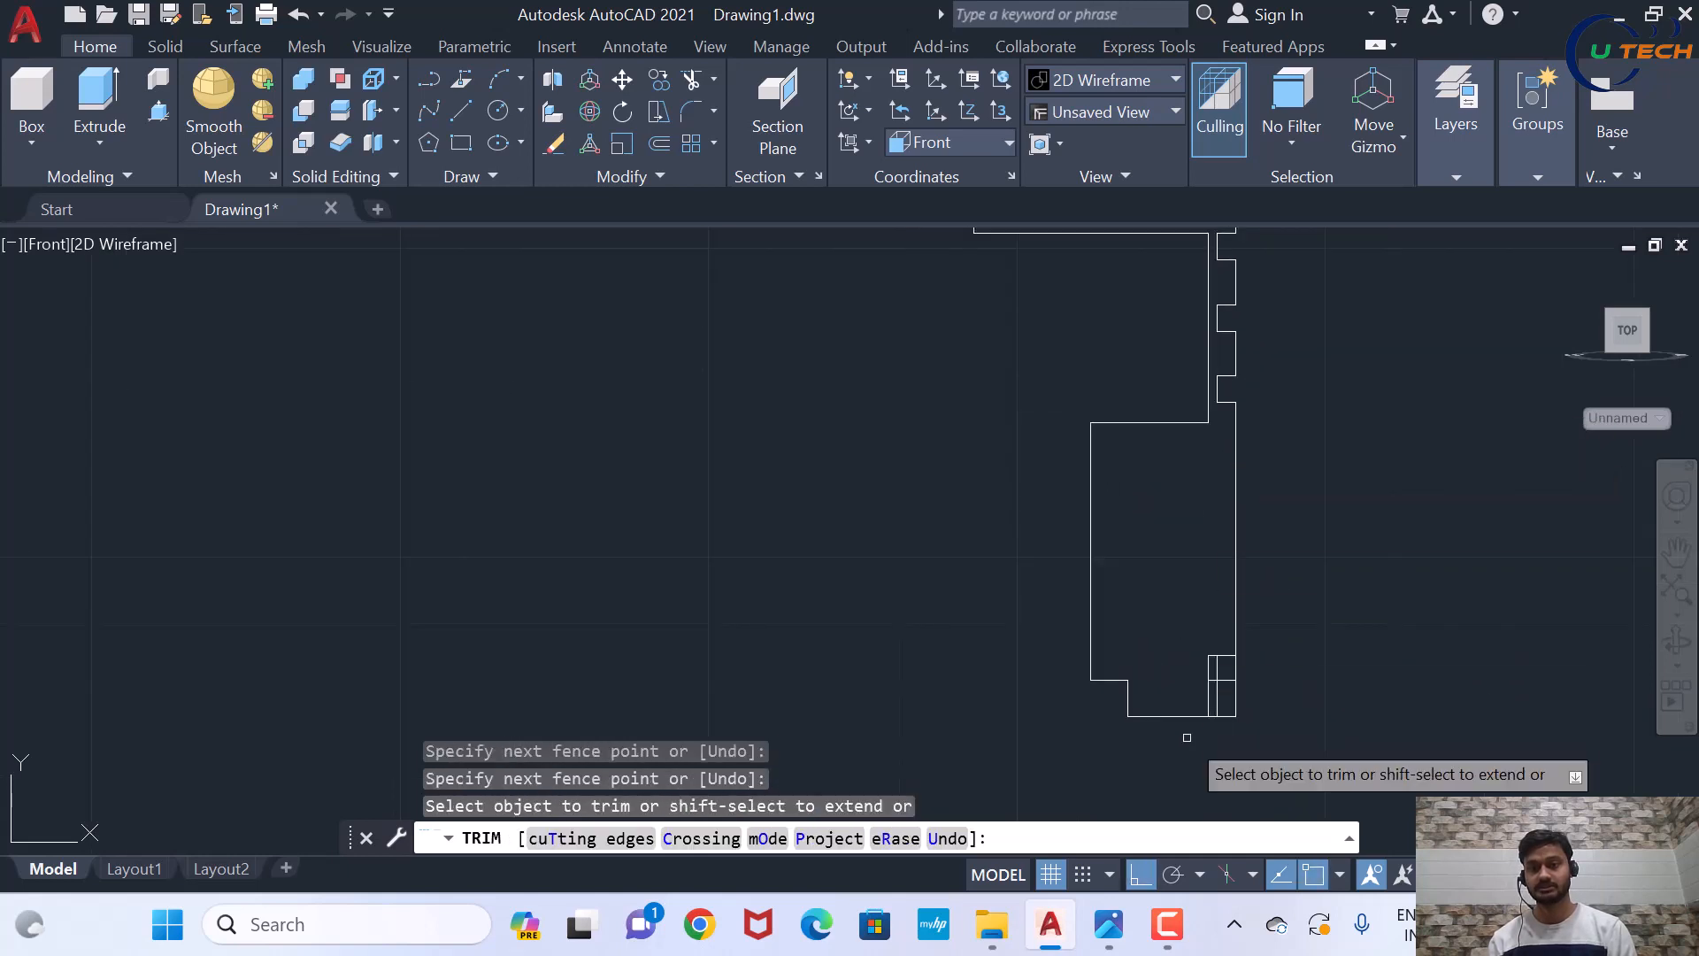
scroll(1191, 708, "up", 2)
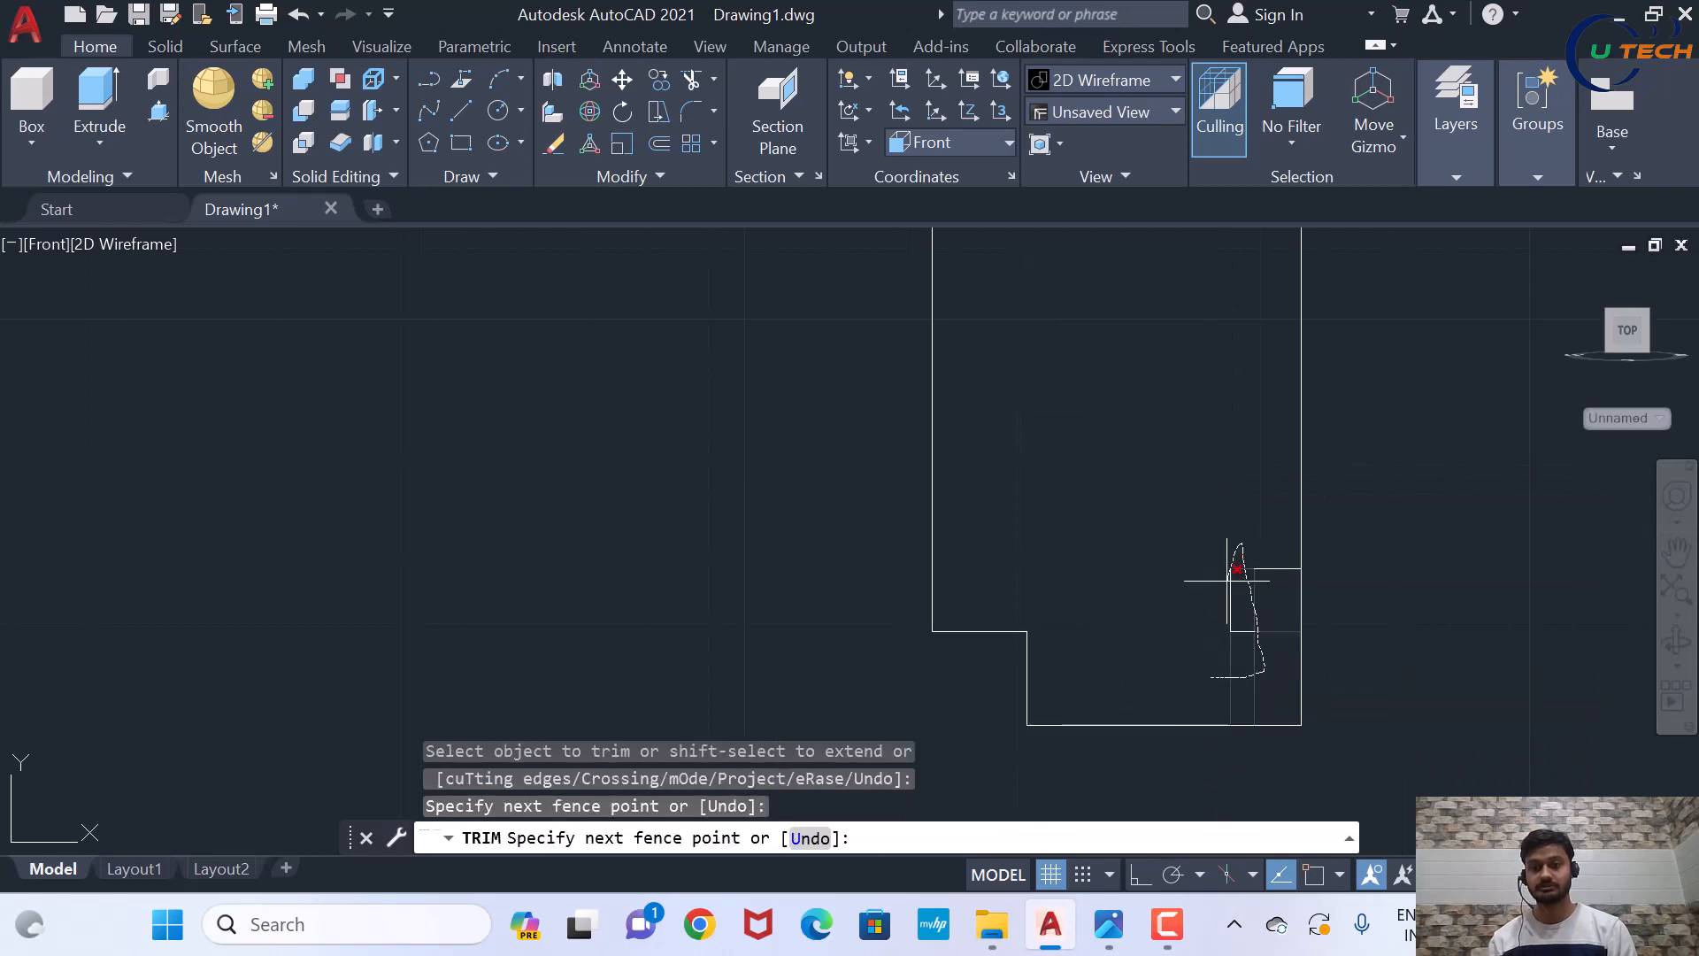
mouse_move(1273, 539)
left_mouse_down()
mouse_move(1244, 599)
mouse_move(1239, 673)
left_mouse_up()
scroll(1239, 673, "down", 3)
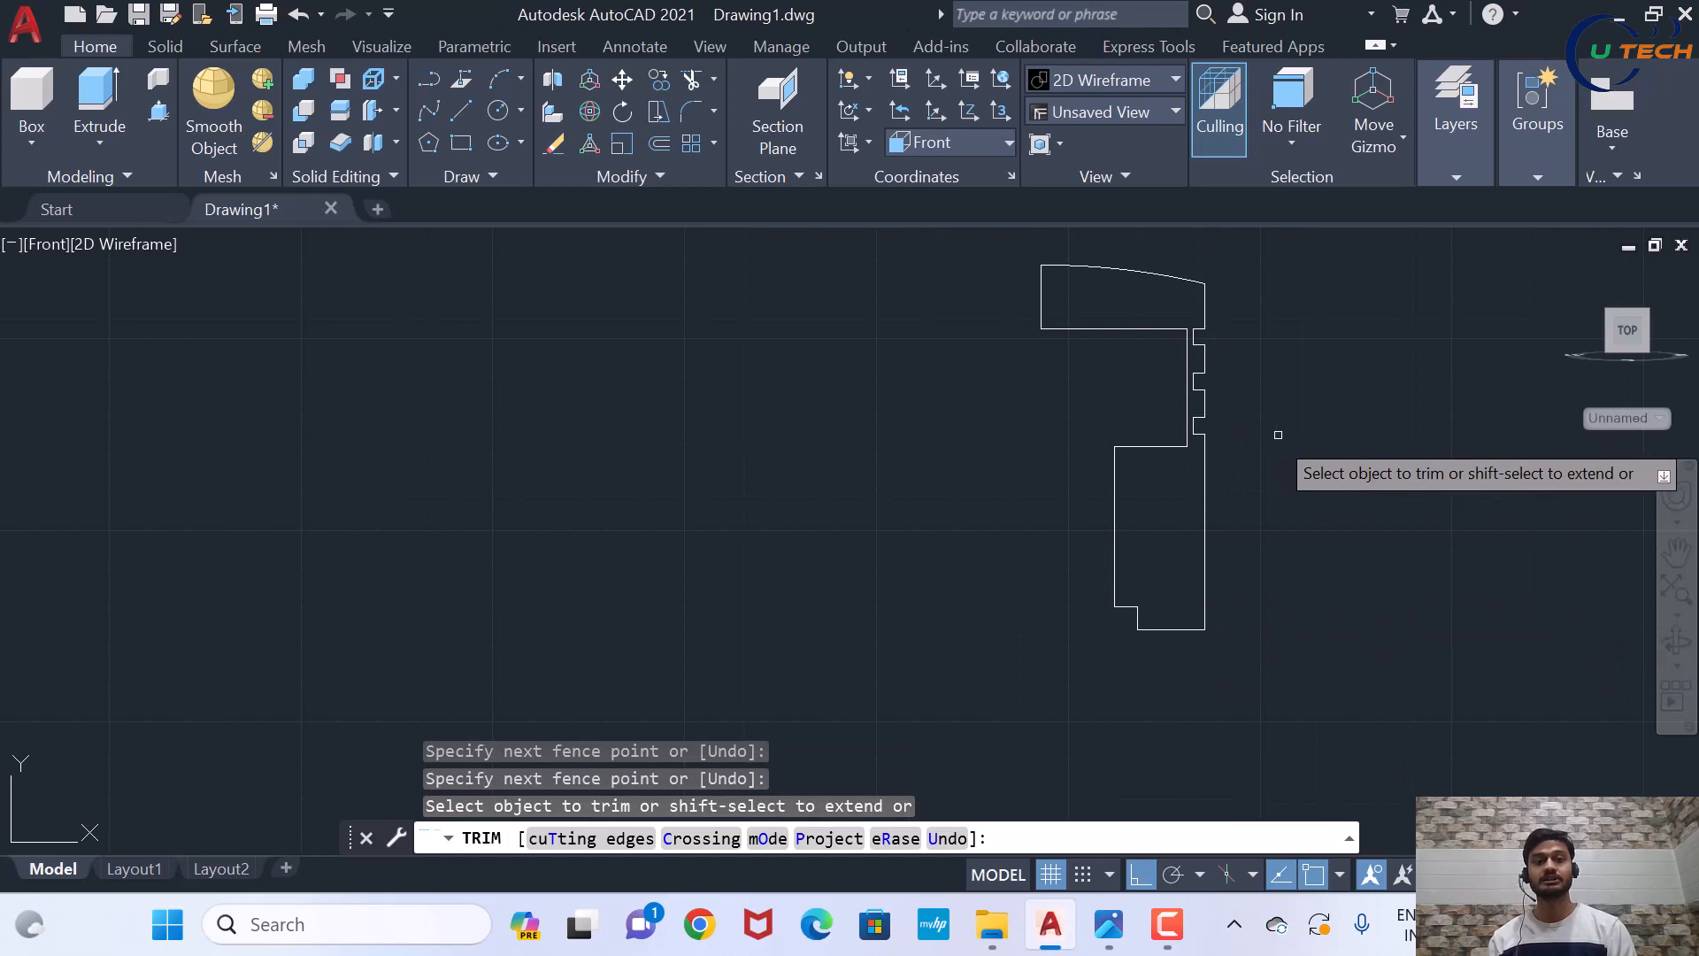
scroll(1286, 470, "down", 2)
scroll(1324, 481, "up", 2)
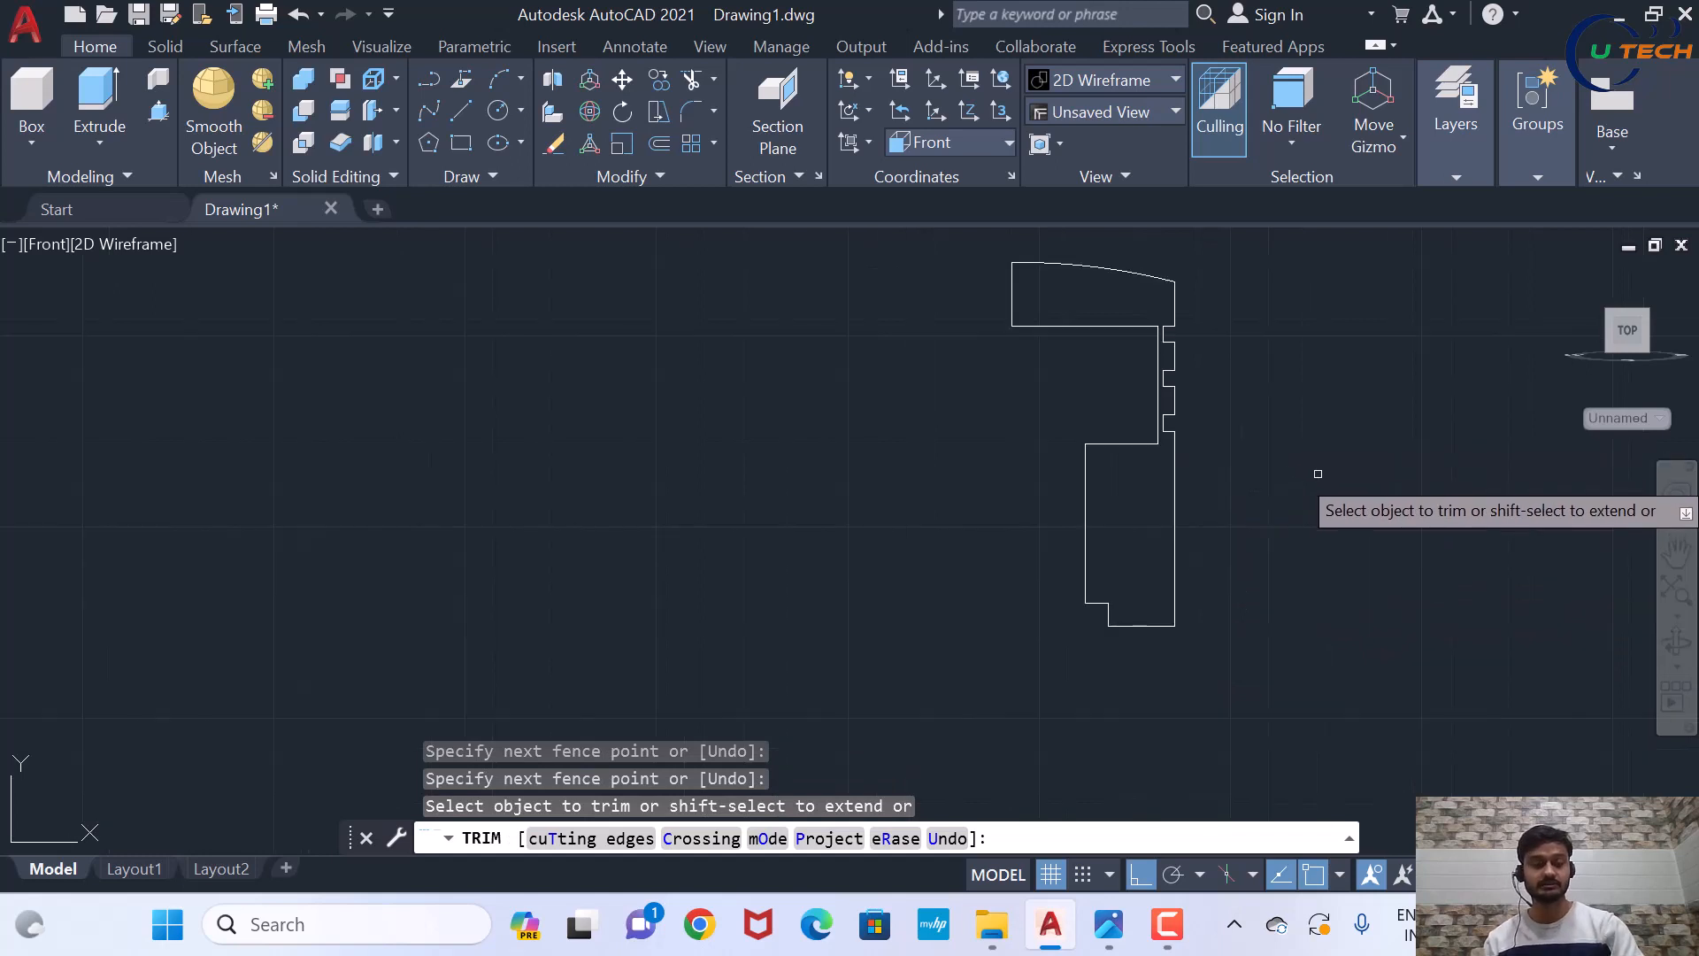
key("Escape")
Compare the trimmed half profile with the section view in the piston reference image, and return to AutoCAD
scroll(1277, 504, "down", 2)
scroll(1279, 461, "up", 3)
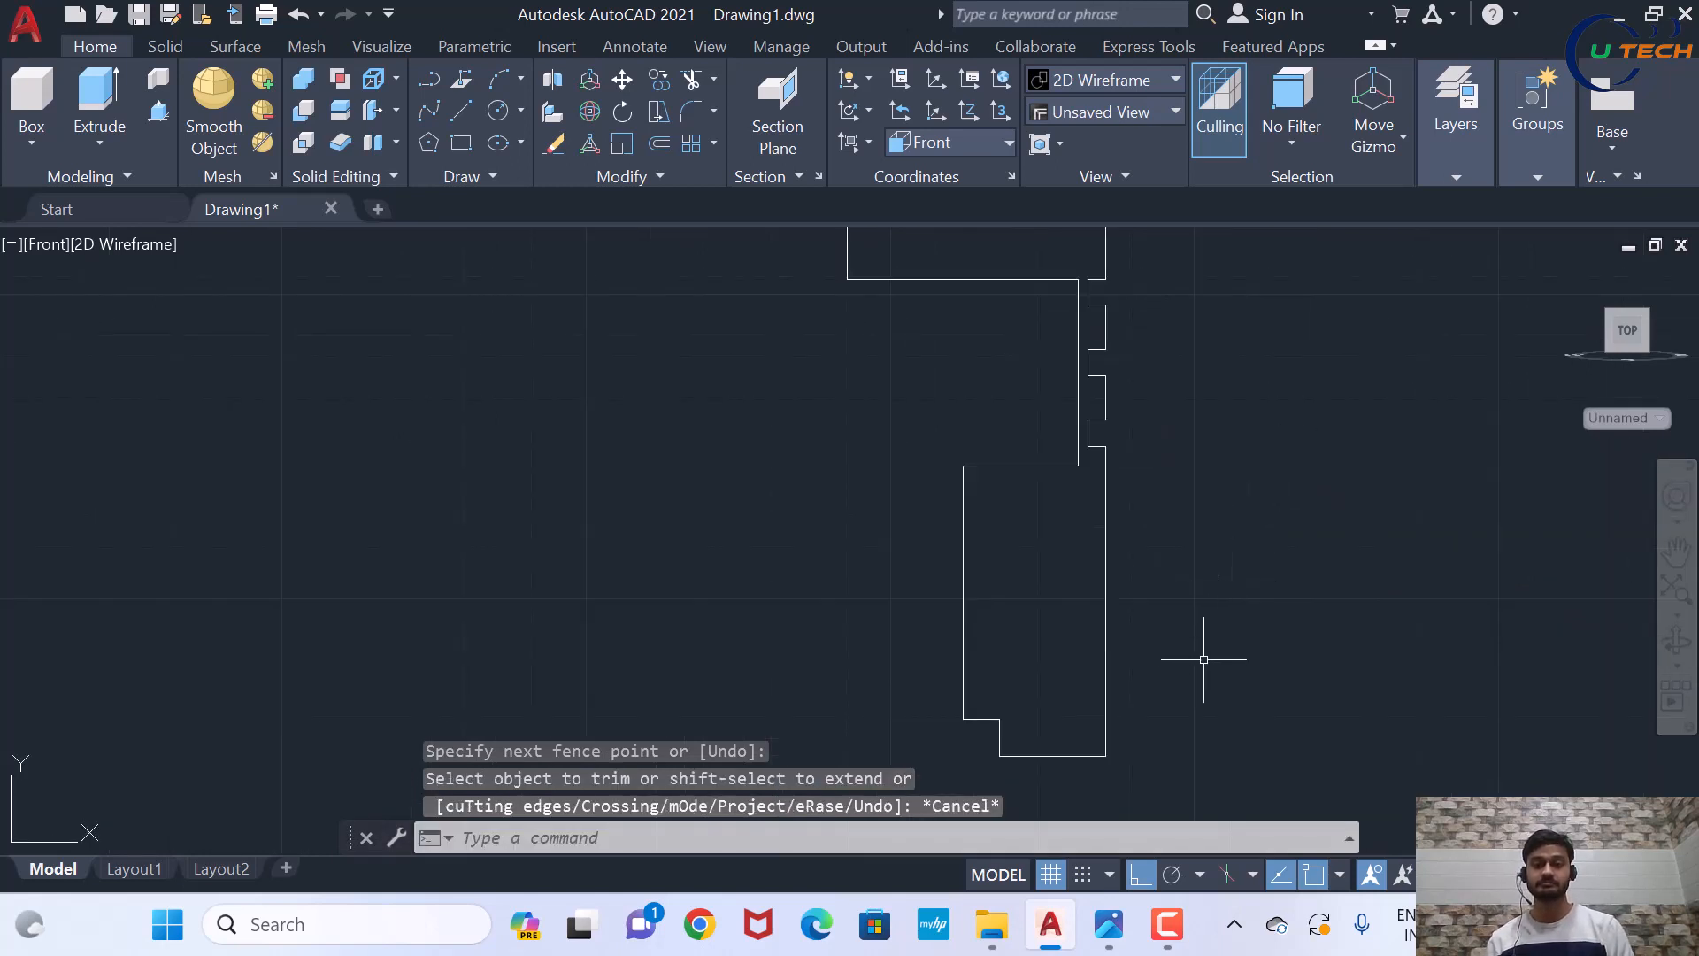
scroll(1207, 653, "down", 2)
left_click(1105, 921)
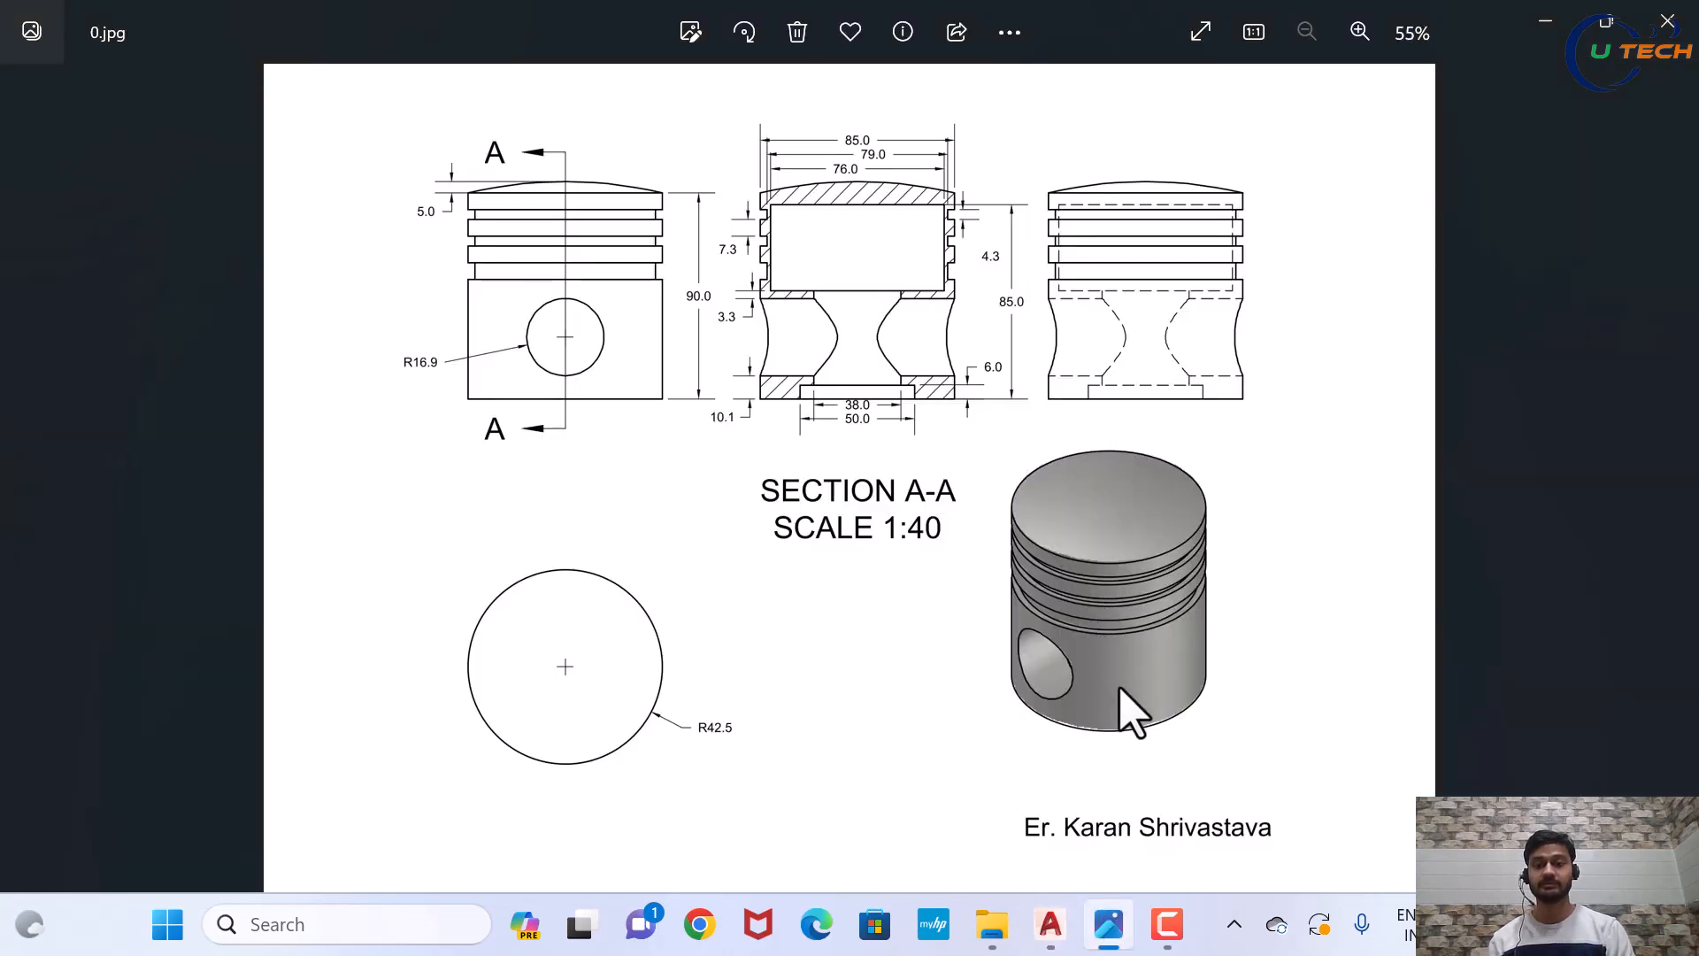
mouse_move(1054, 945)
left_click(1089, 777)
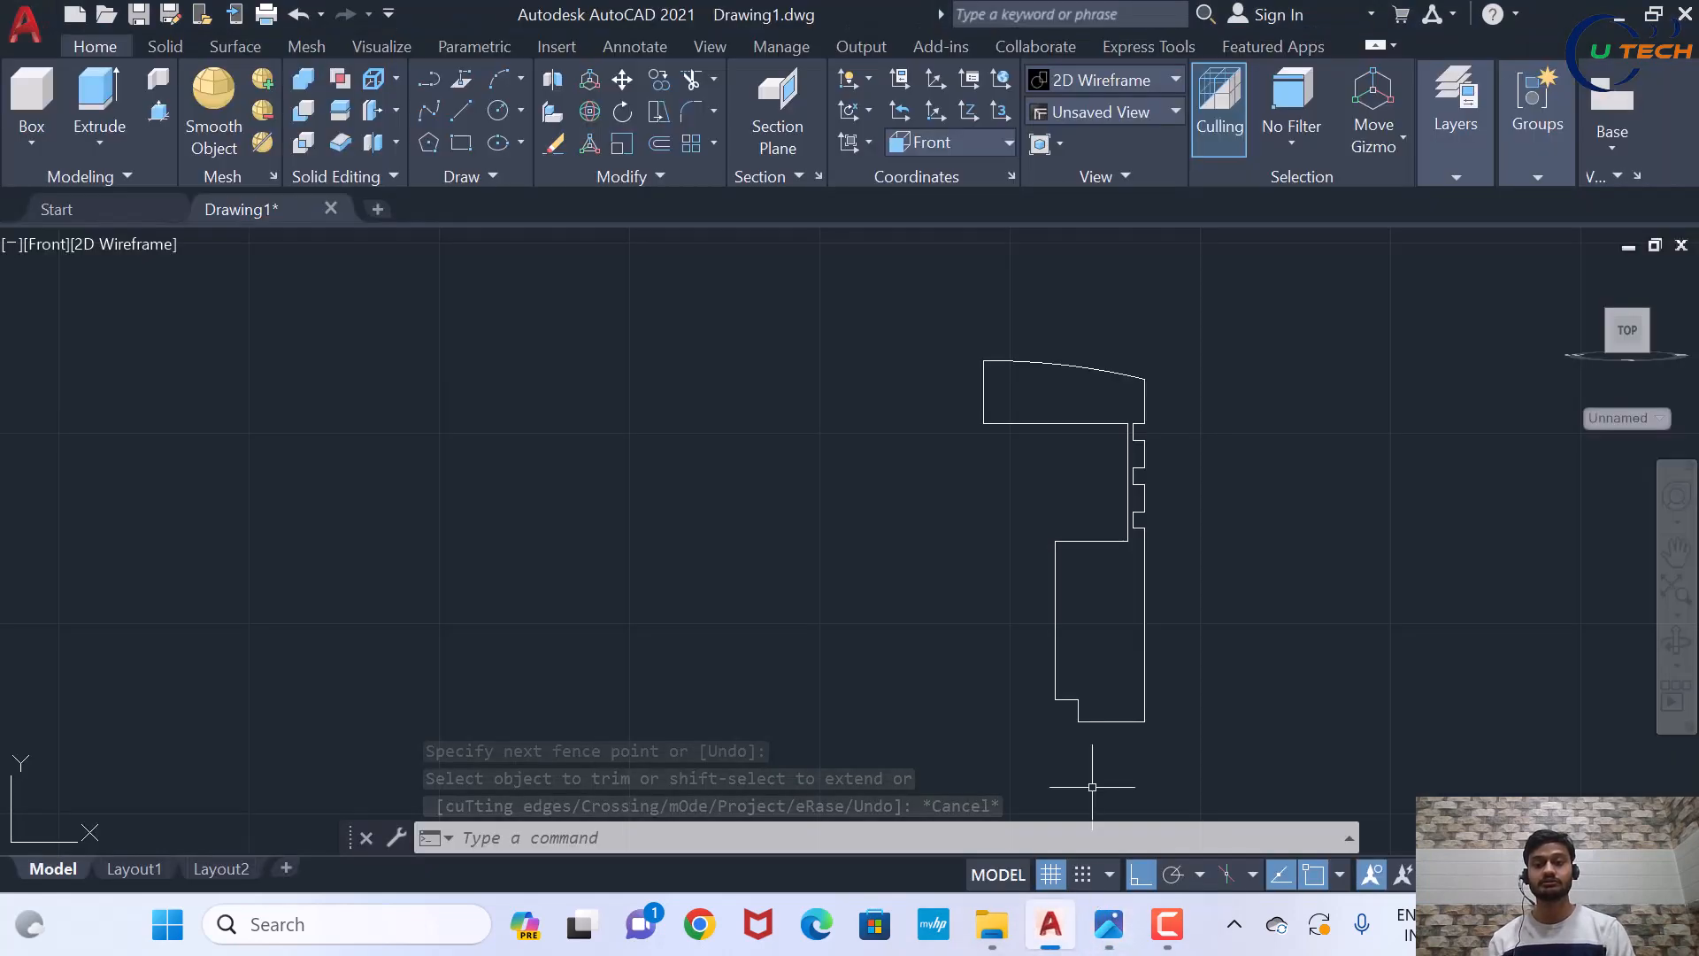
scroll(1164, 658, "down", 2)
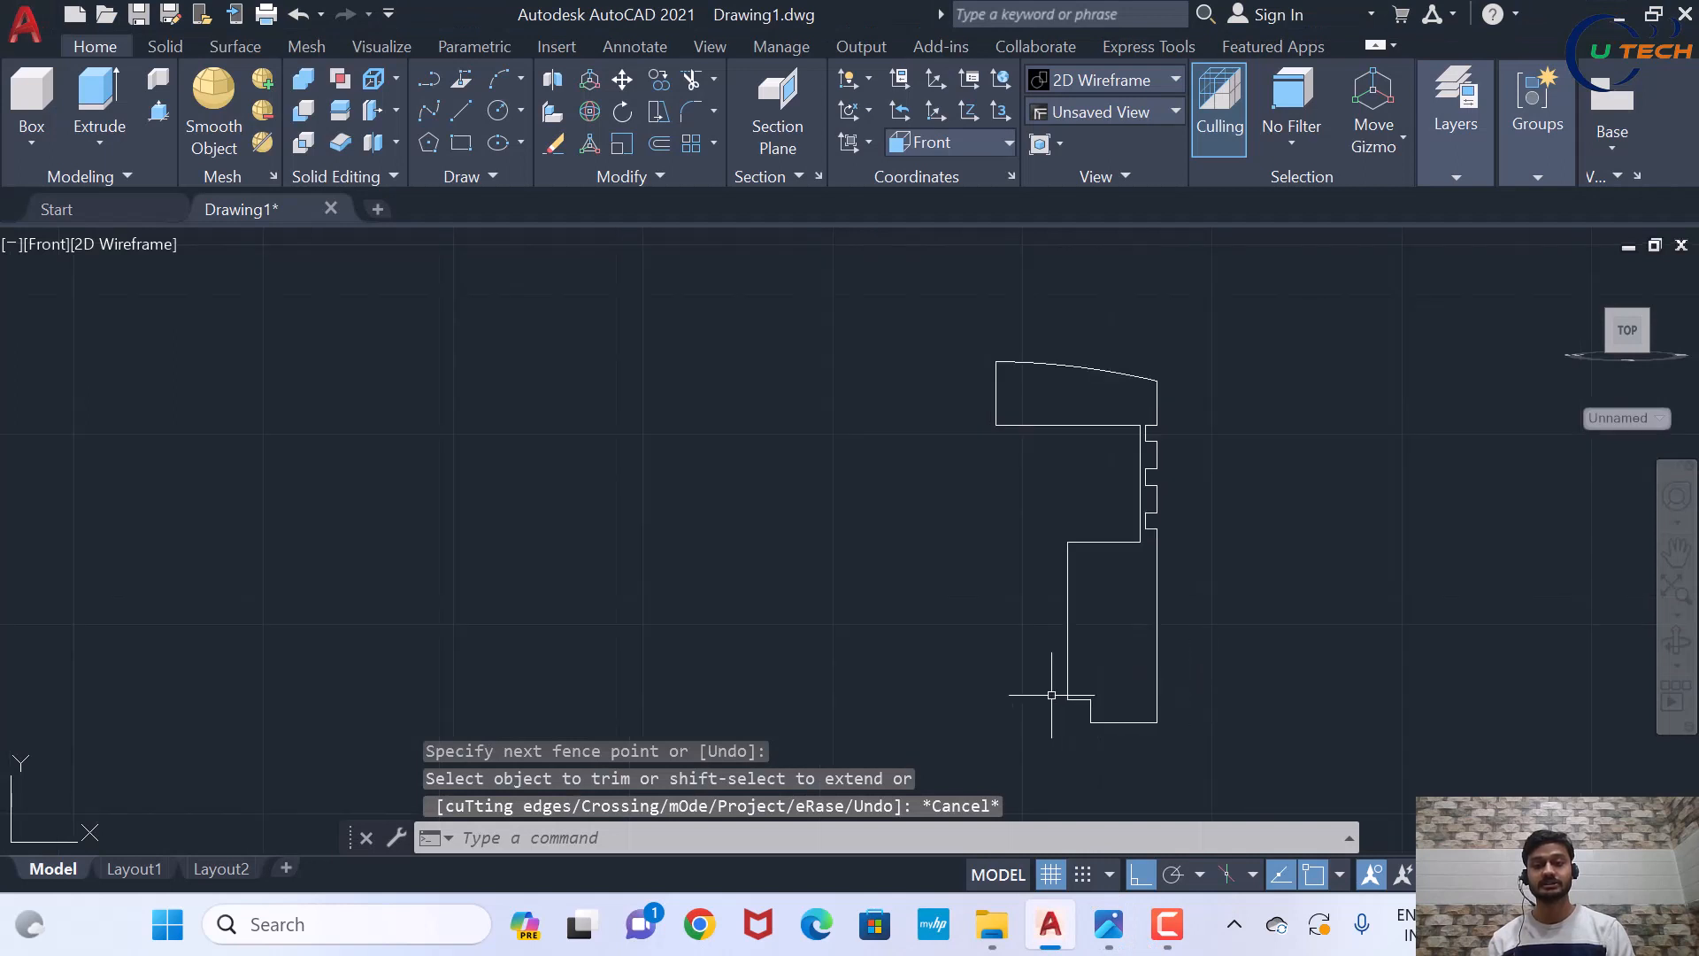
scroll(1087, 469, "down", 3)
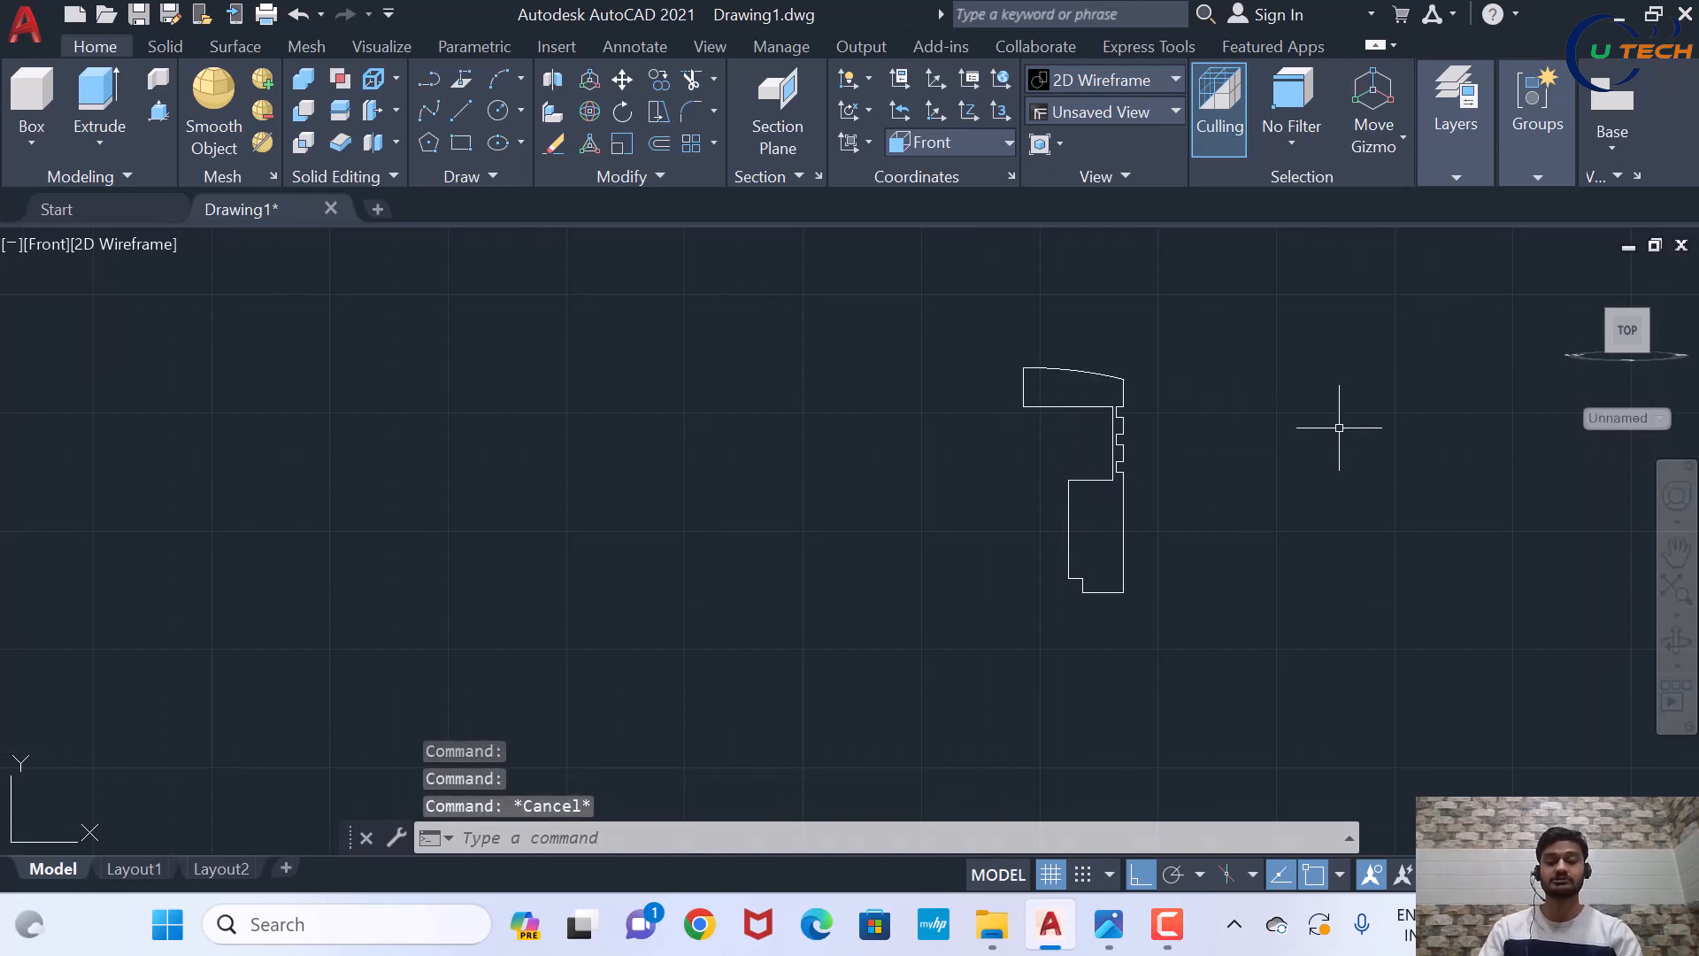
Join all the lines and the crown arc of the half section profile into polylines, and check the result by selecting the crown
type("J")
key("Return")
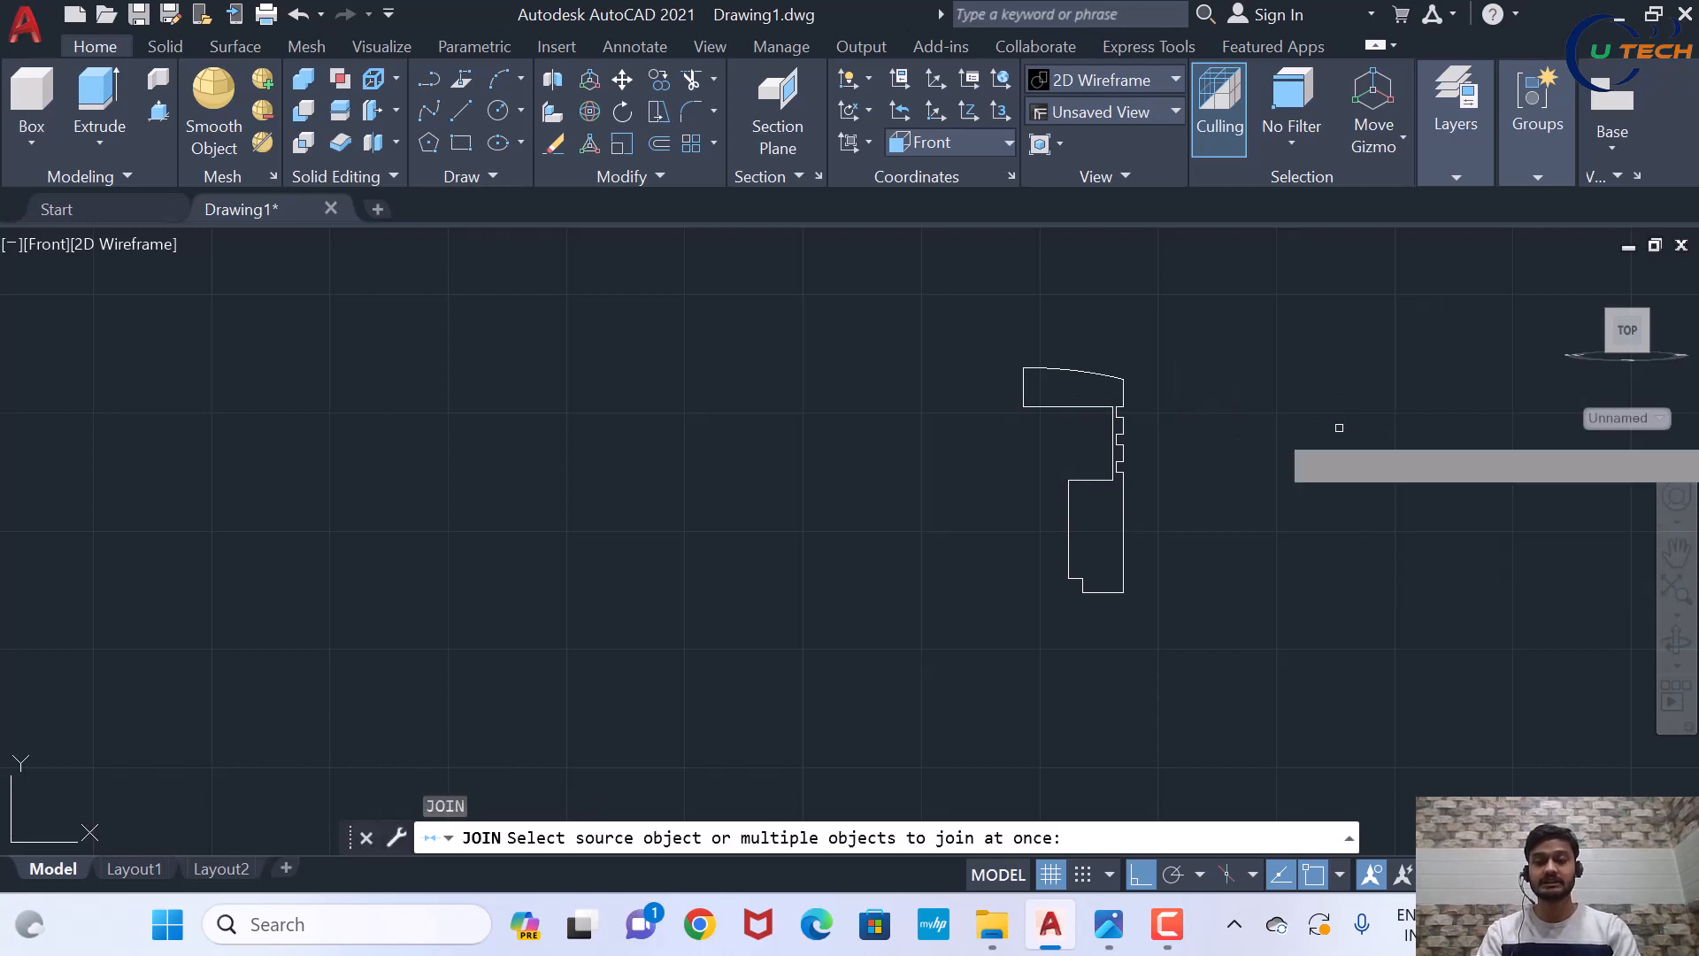
left_click(1178, 636)
left_click(1001, 354)
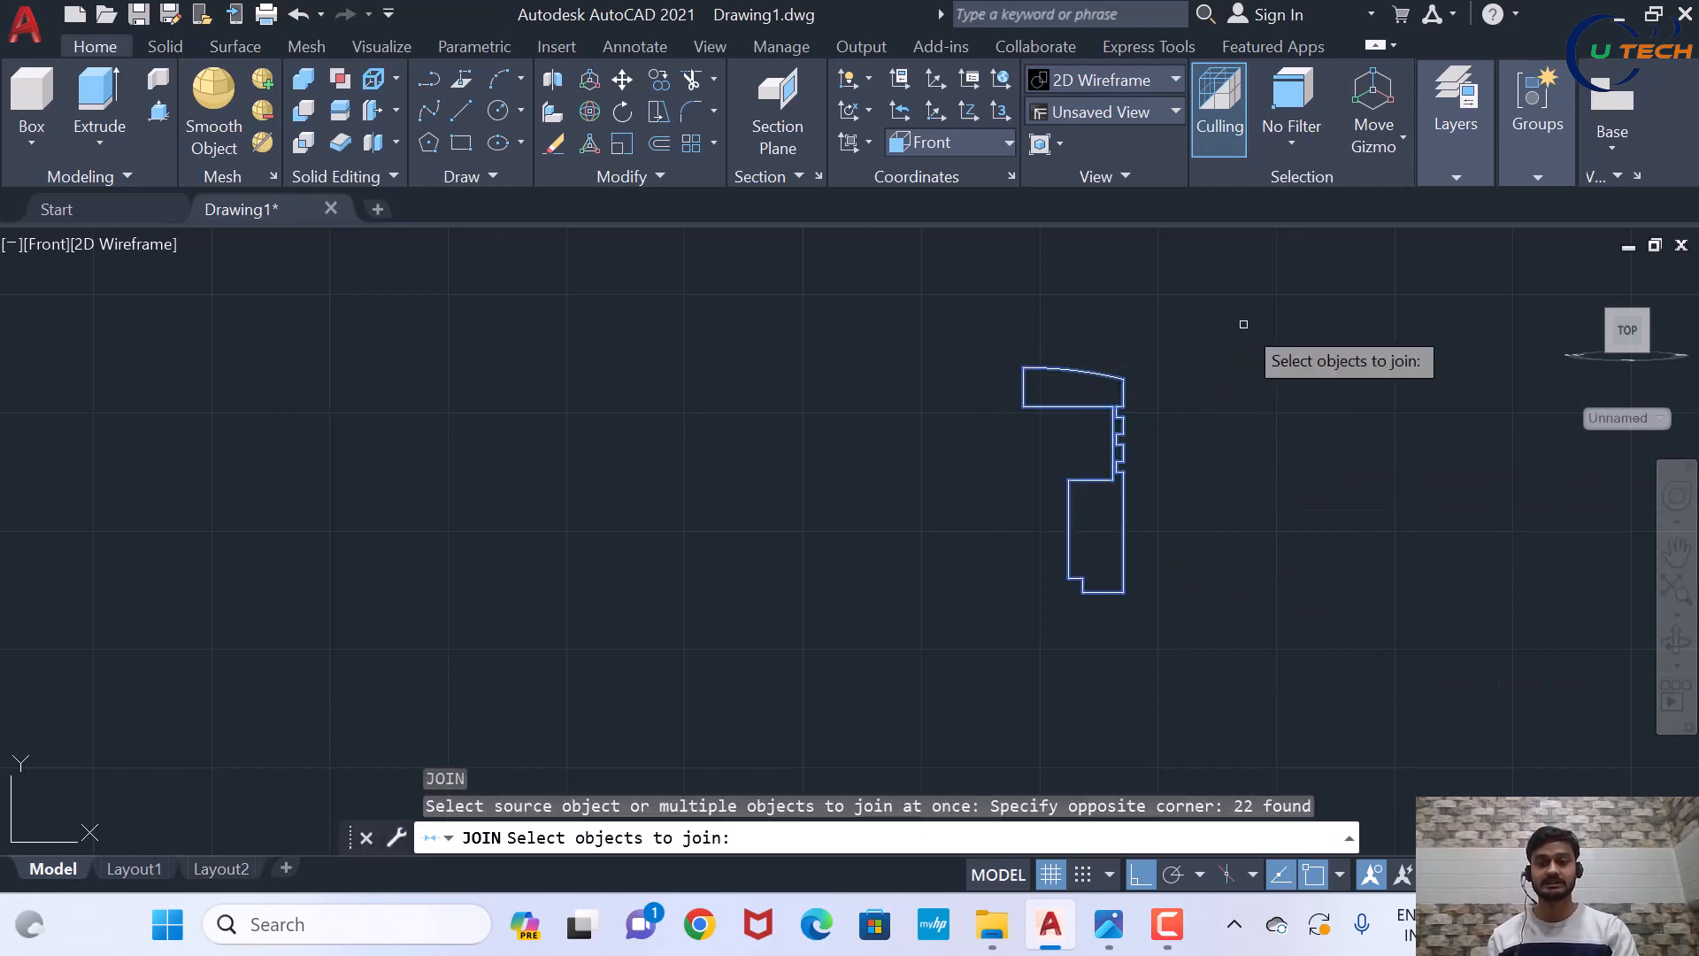
key("Return")
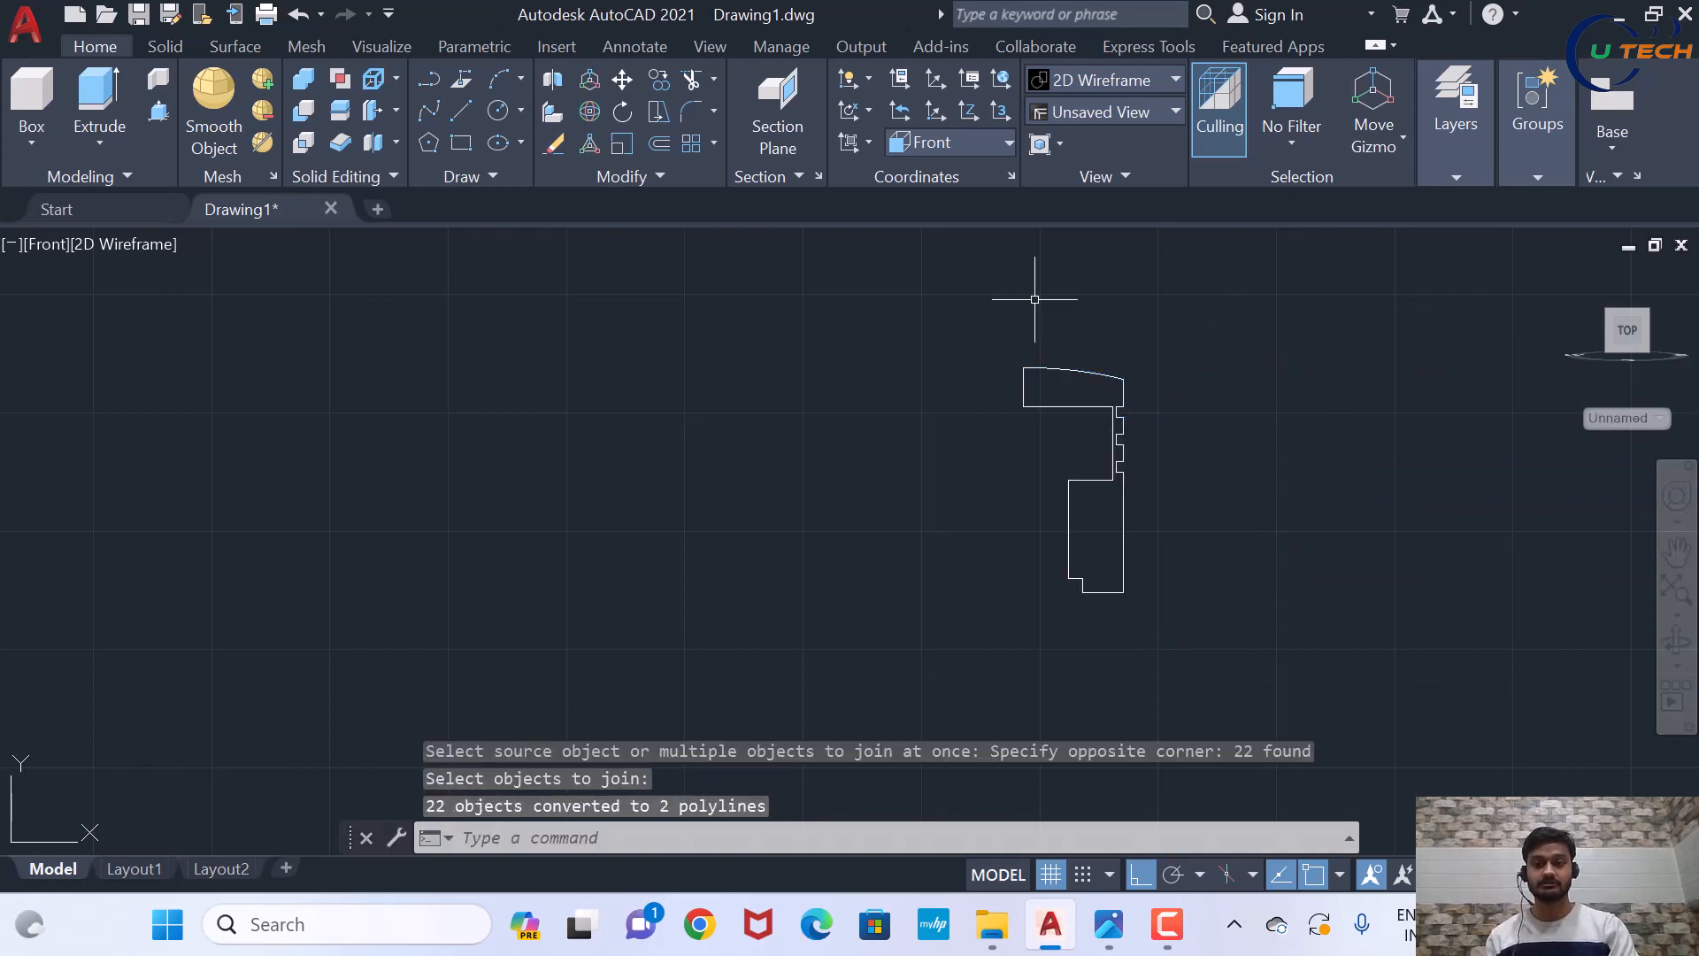
left_click(1072, 371)
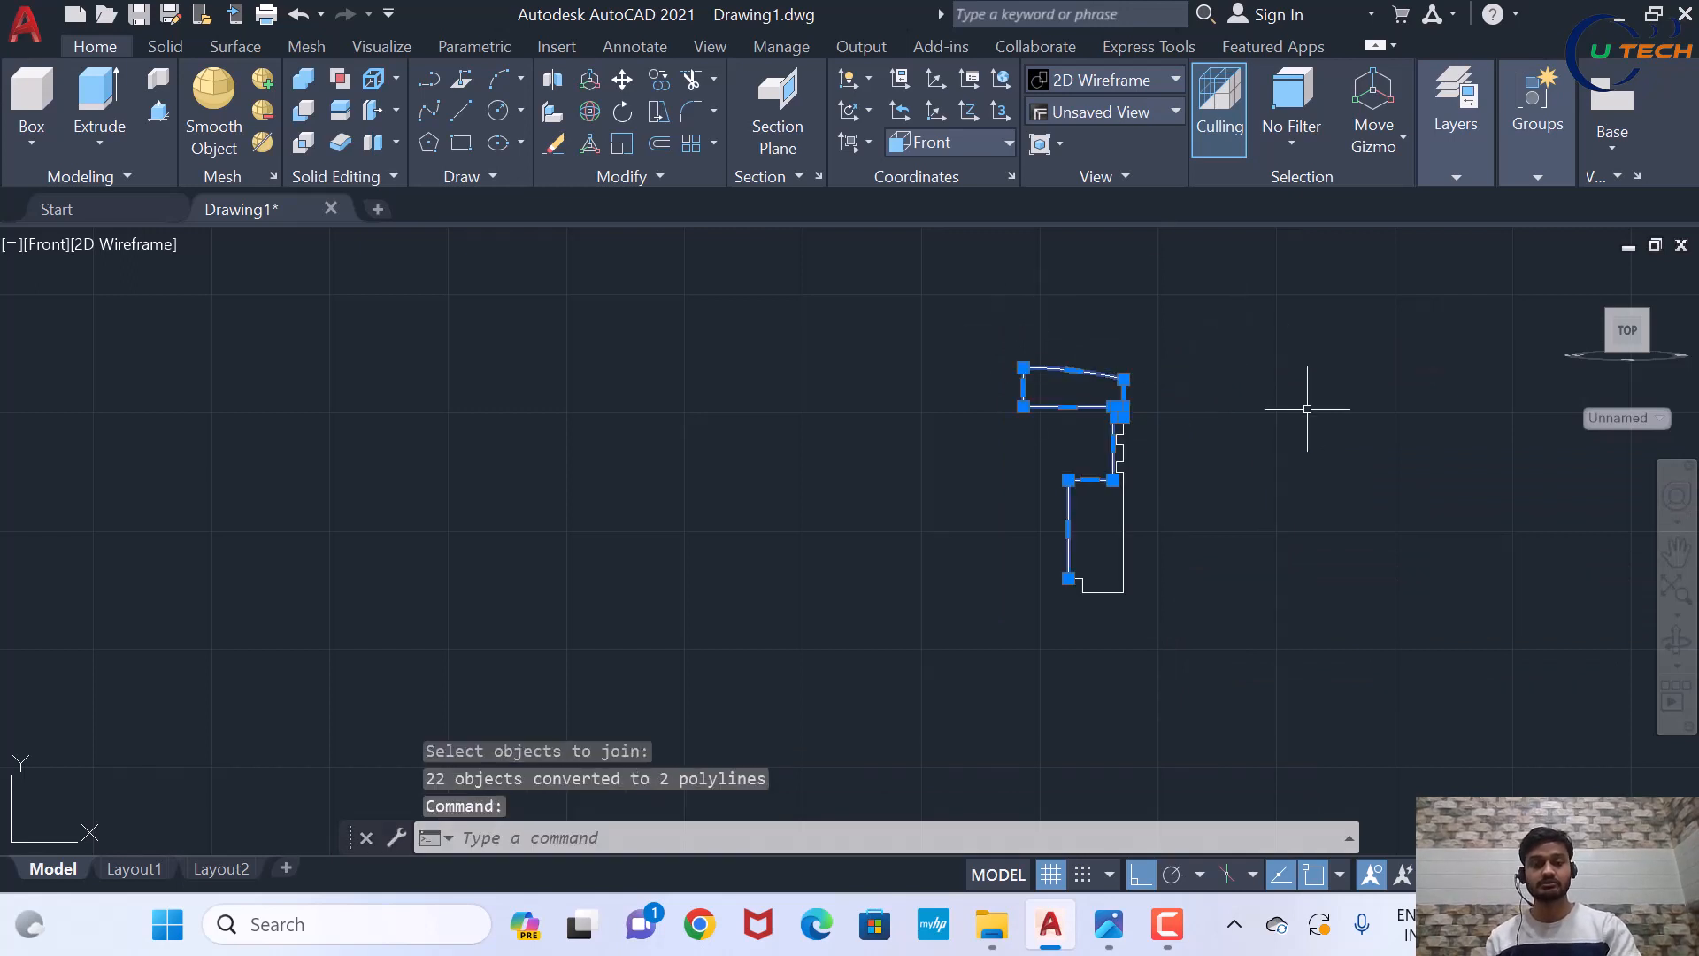
key("Escape")
Join the remaining separate polylines of the half profile into one closed polyline, and check it by selecting the outline
type("j")
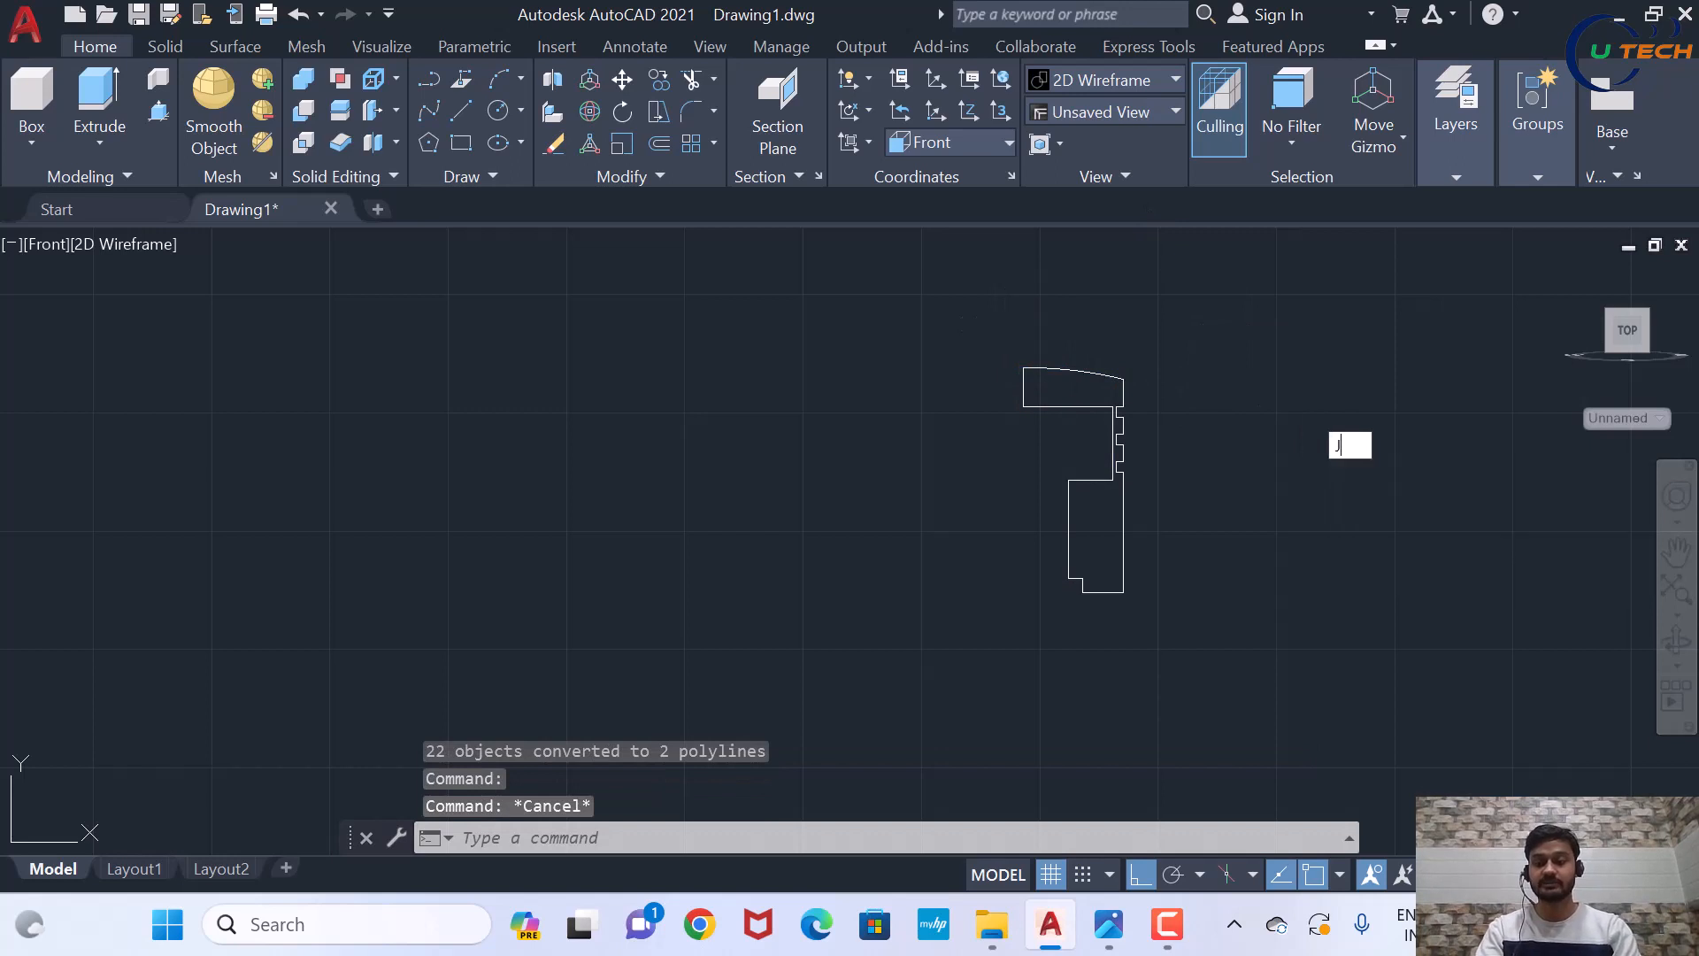
key("Return")
left_click(1225, 587)
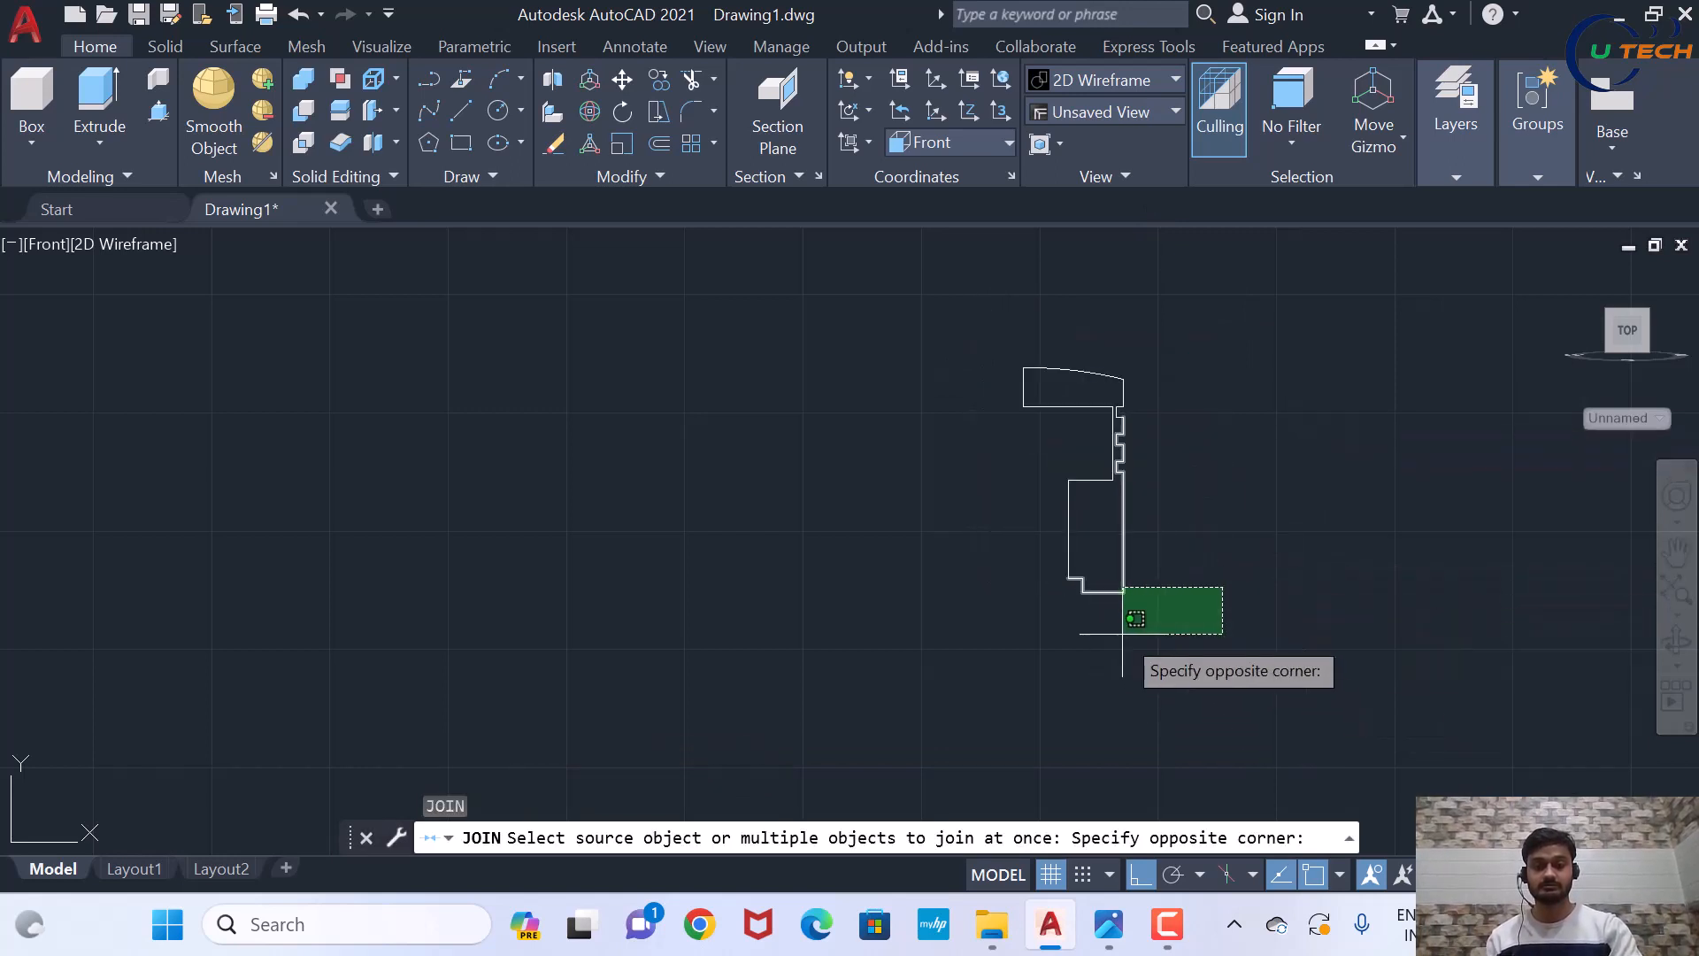
key("Escape")
type("j")
key("Return")
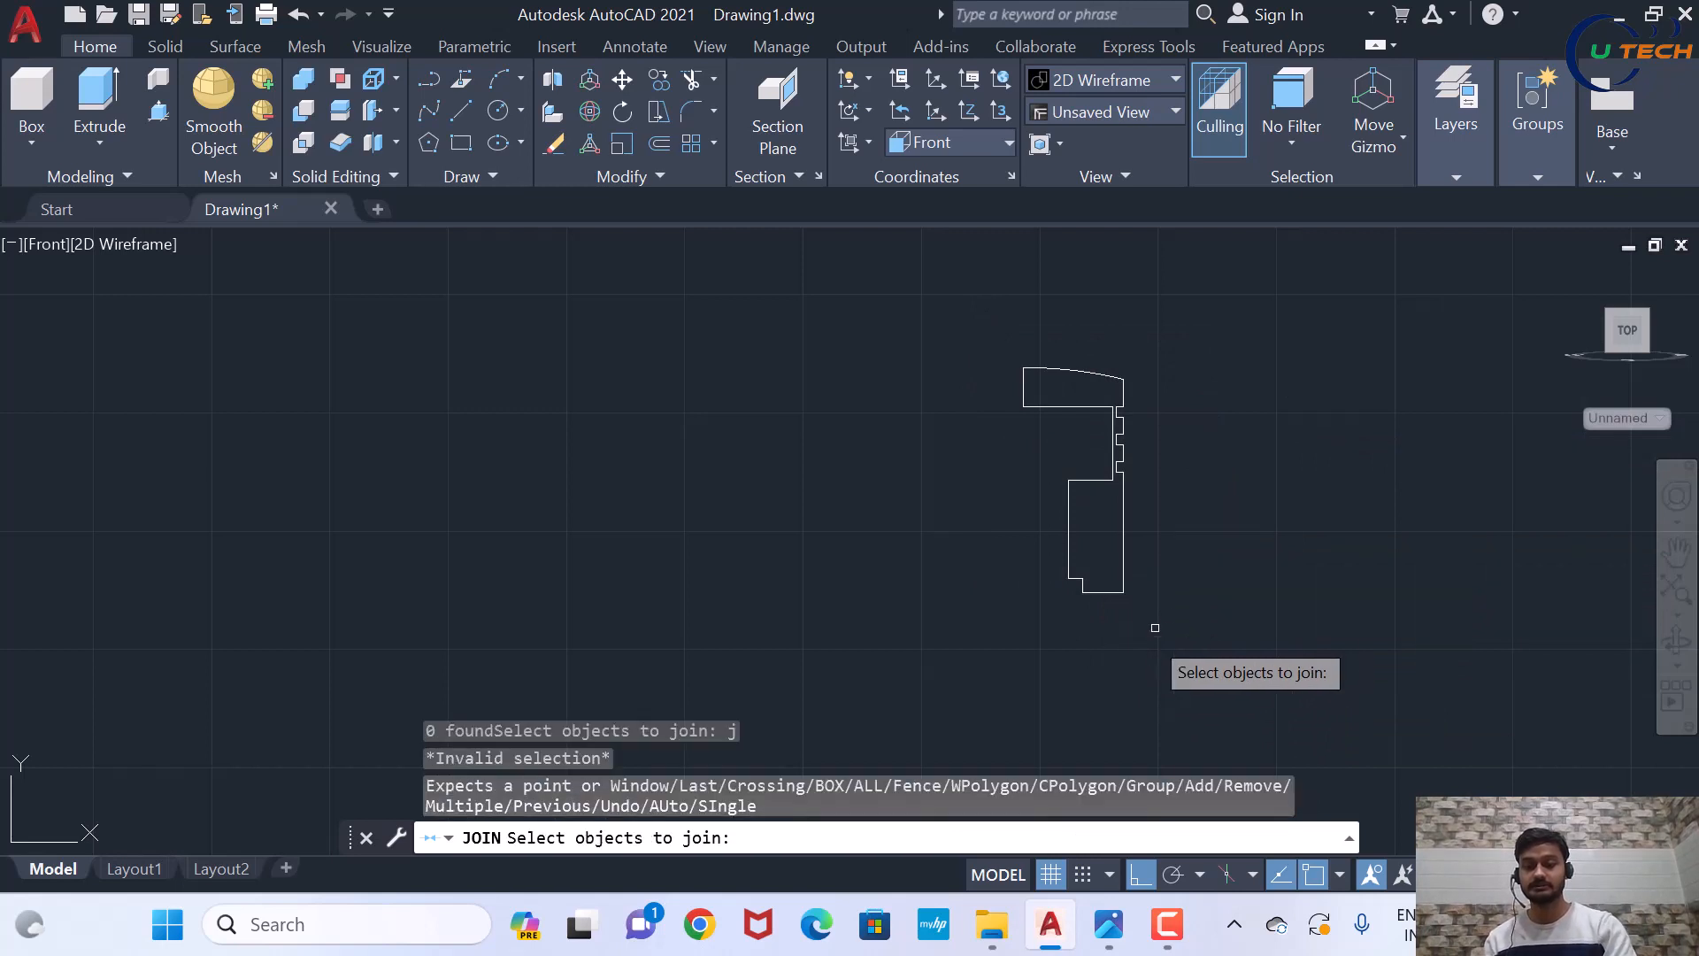
left_click(1154, 612)
left_click(1015, 330)
key("Return")
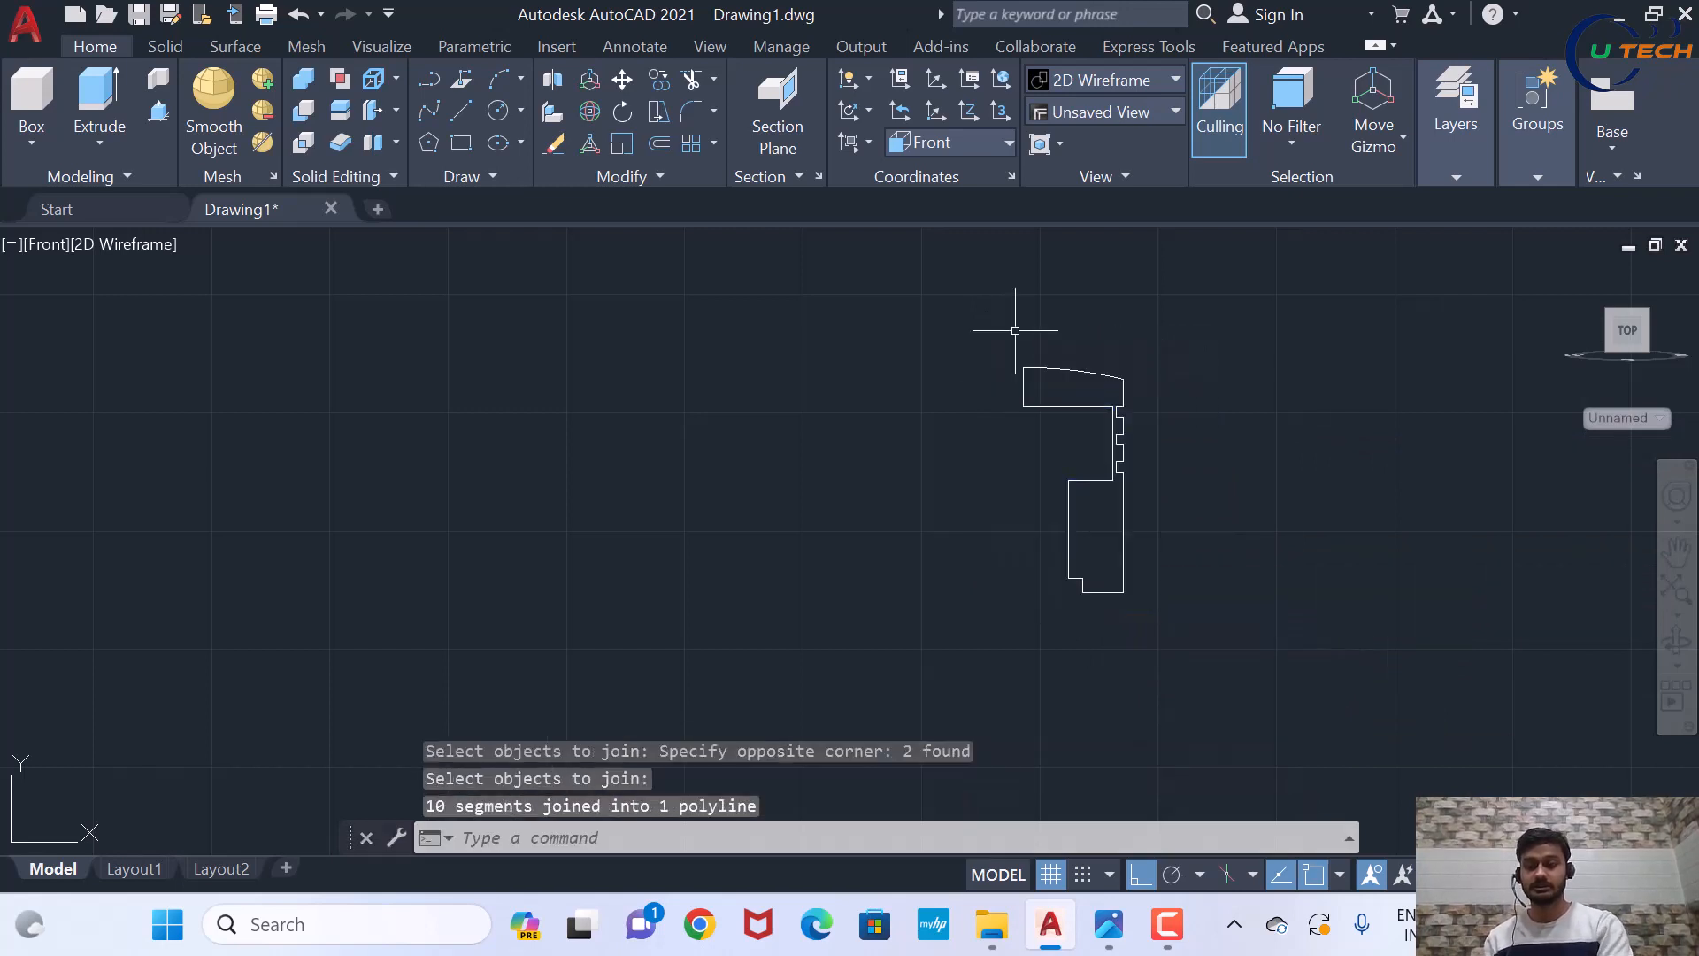
left_click(1125, 589)
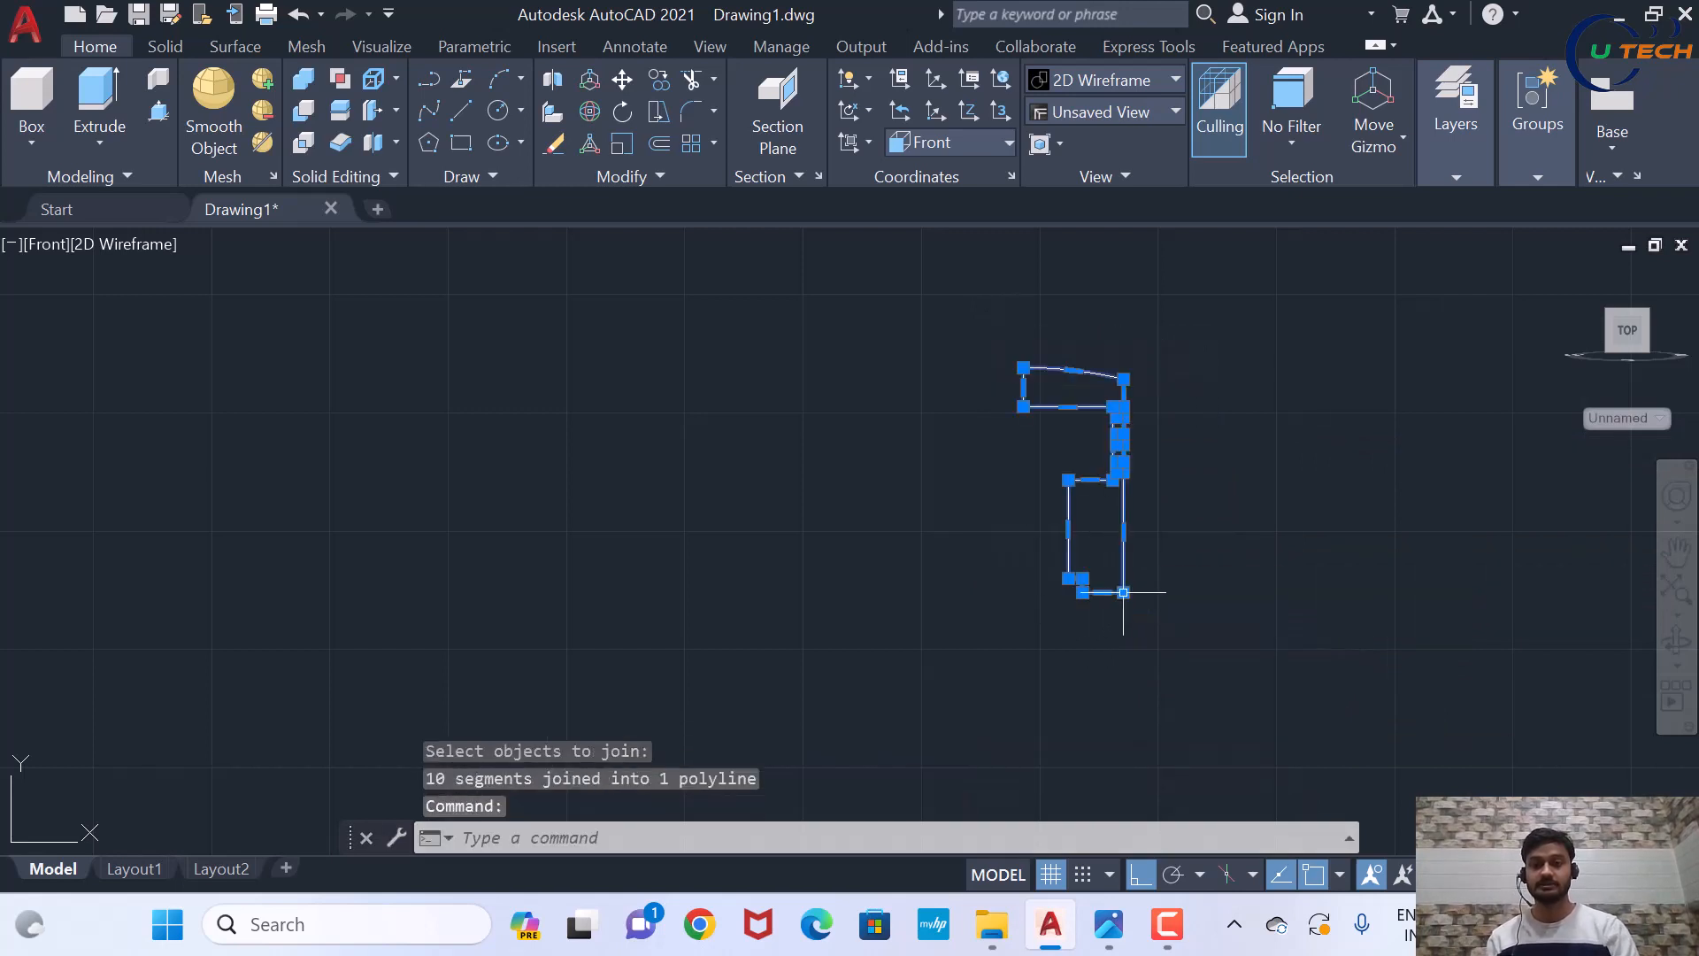
key("Escape")
Revolve the closed half profile 360 degrees about the vertical axis through the crown's inner edge to form the solid piston body
scroll(1274, 547, "down", 2)
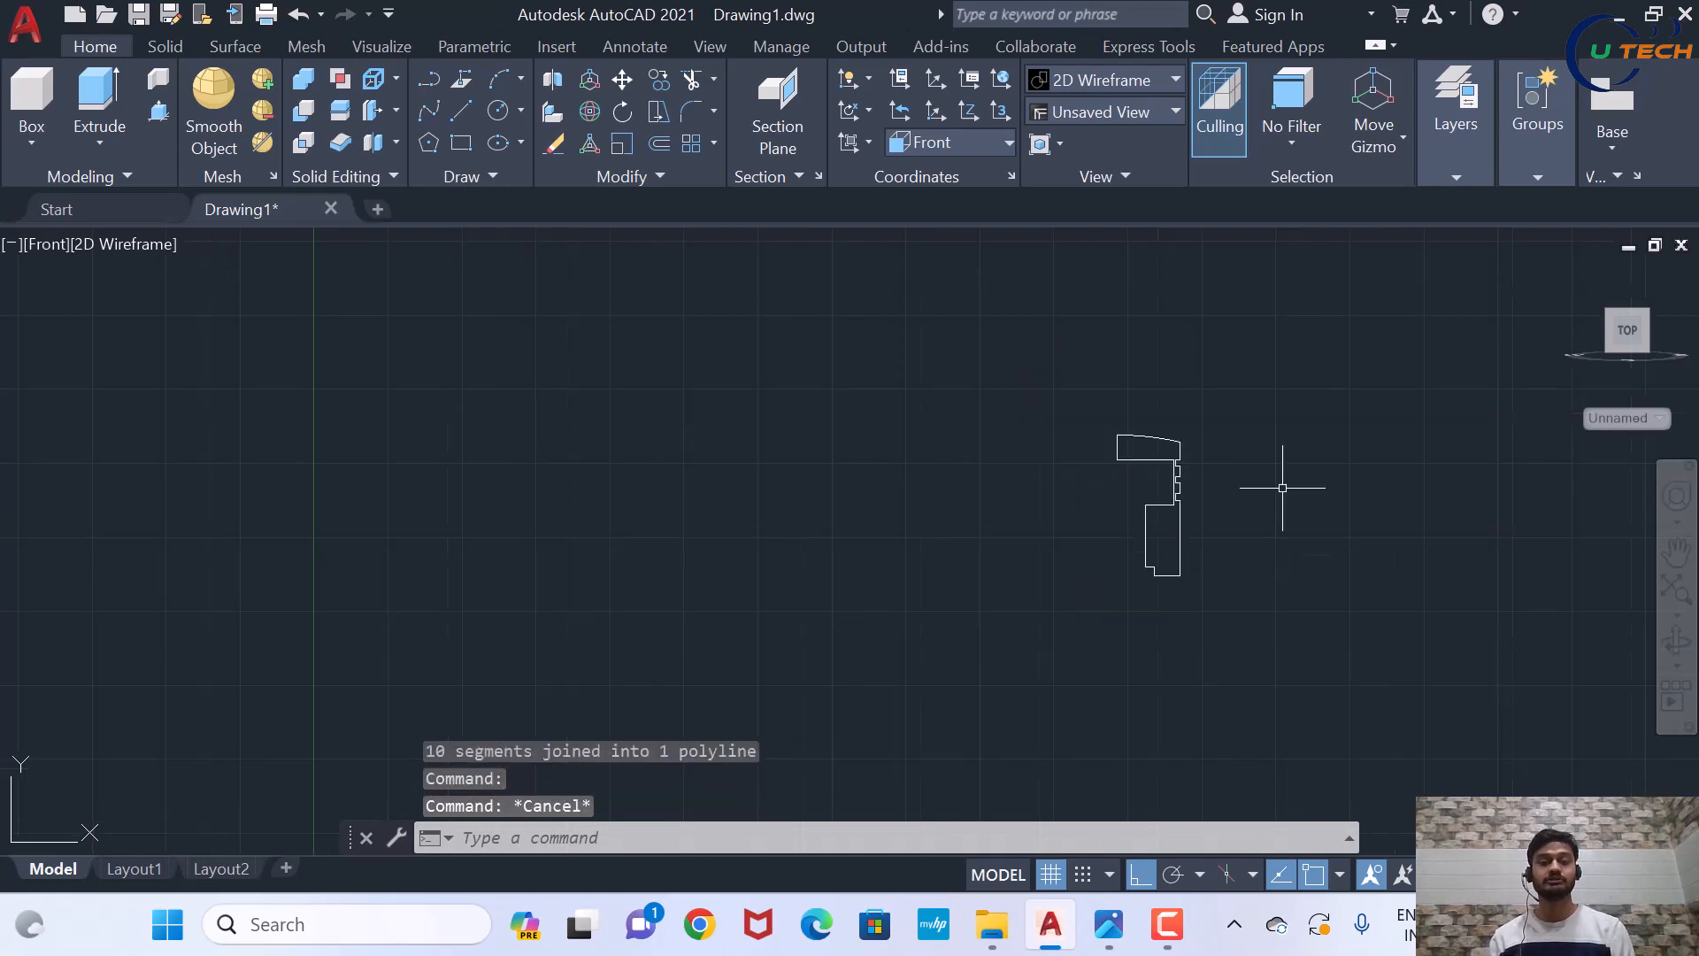
scroll(1285, 484, "up", 3)
scroll(1319, 476, "down", 3)
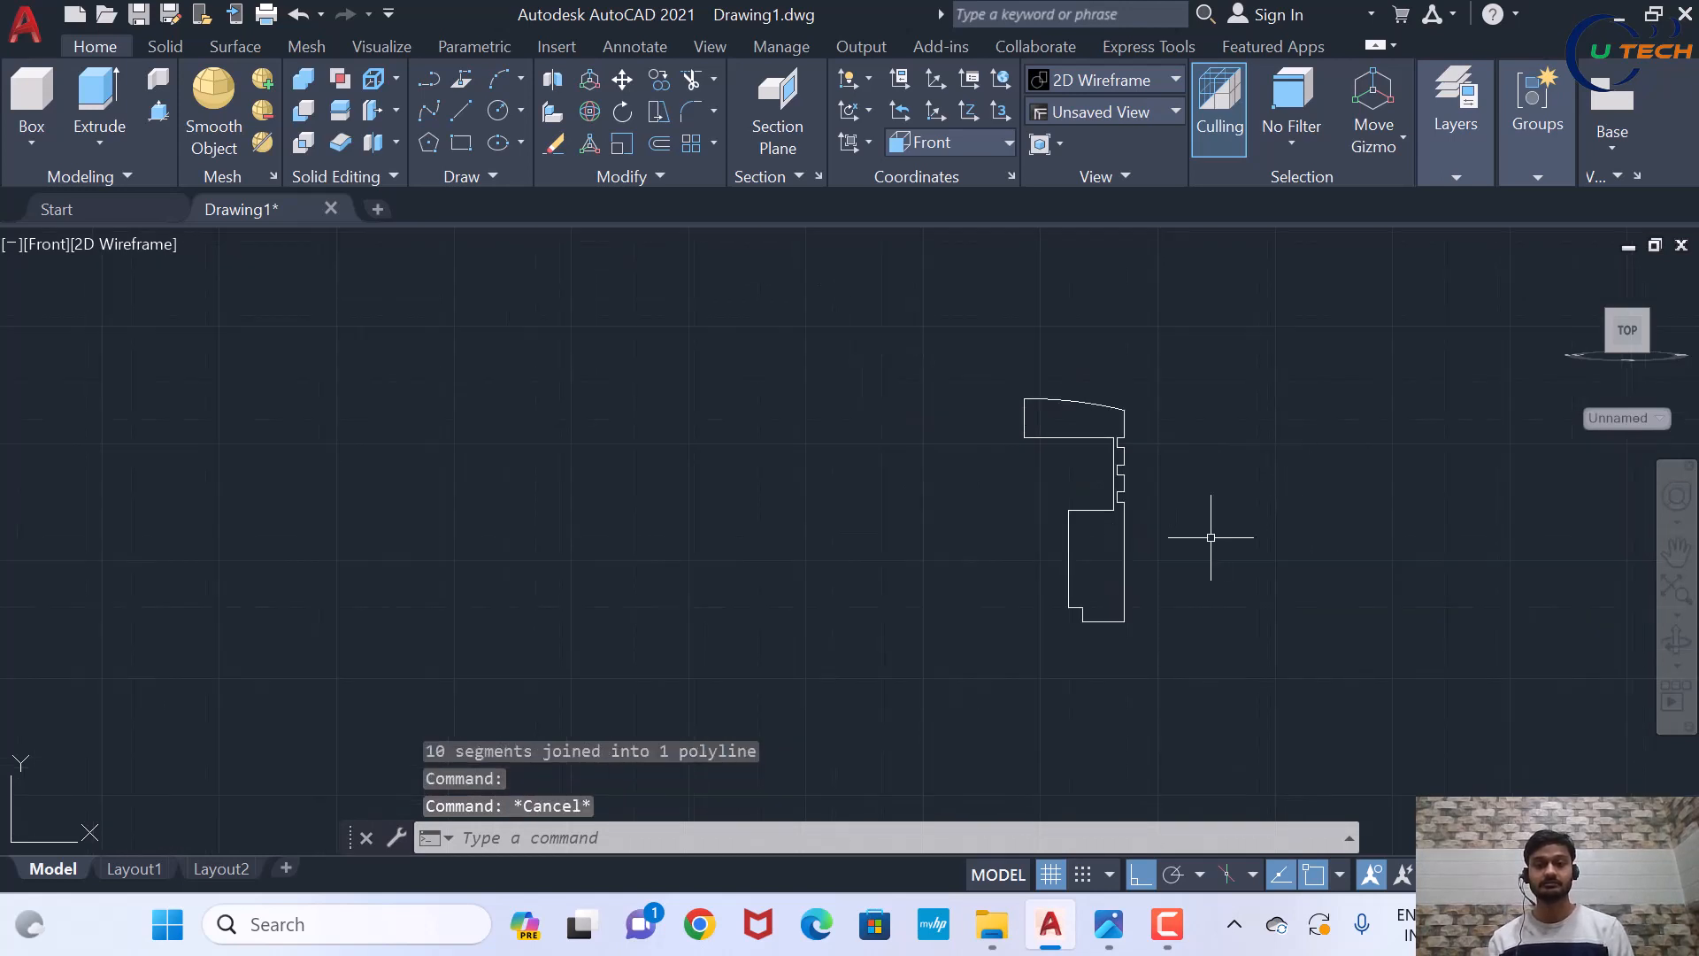
left_click(99, 144)
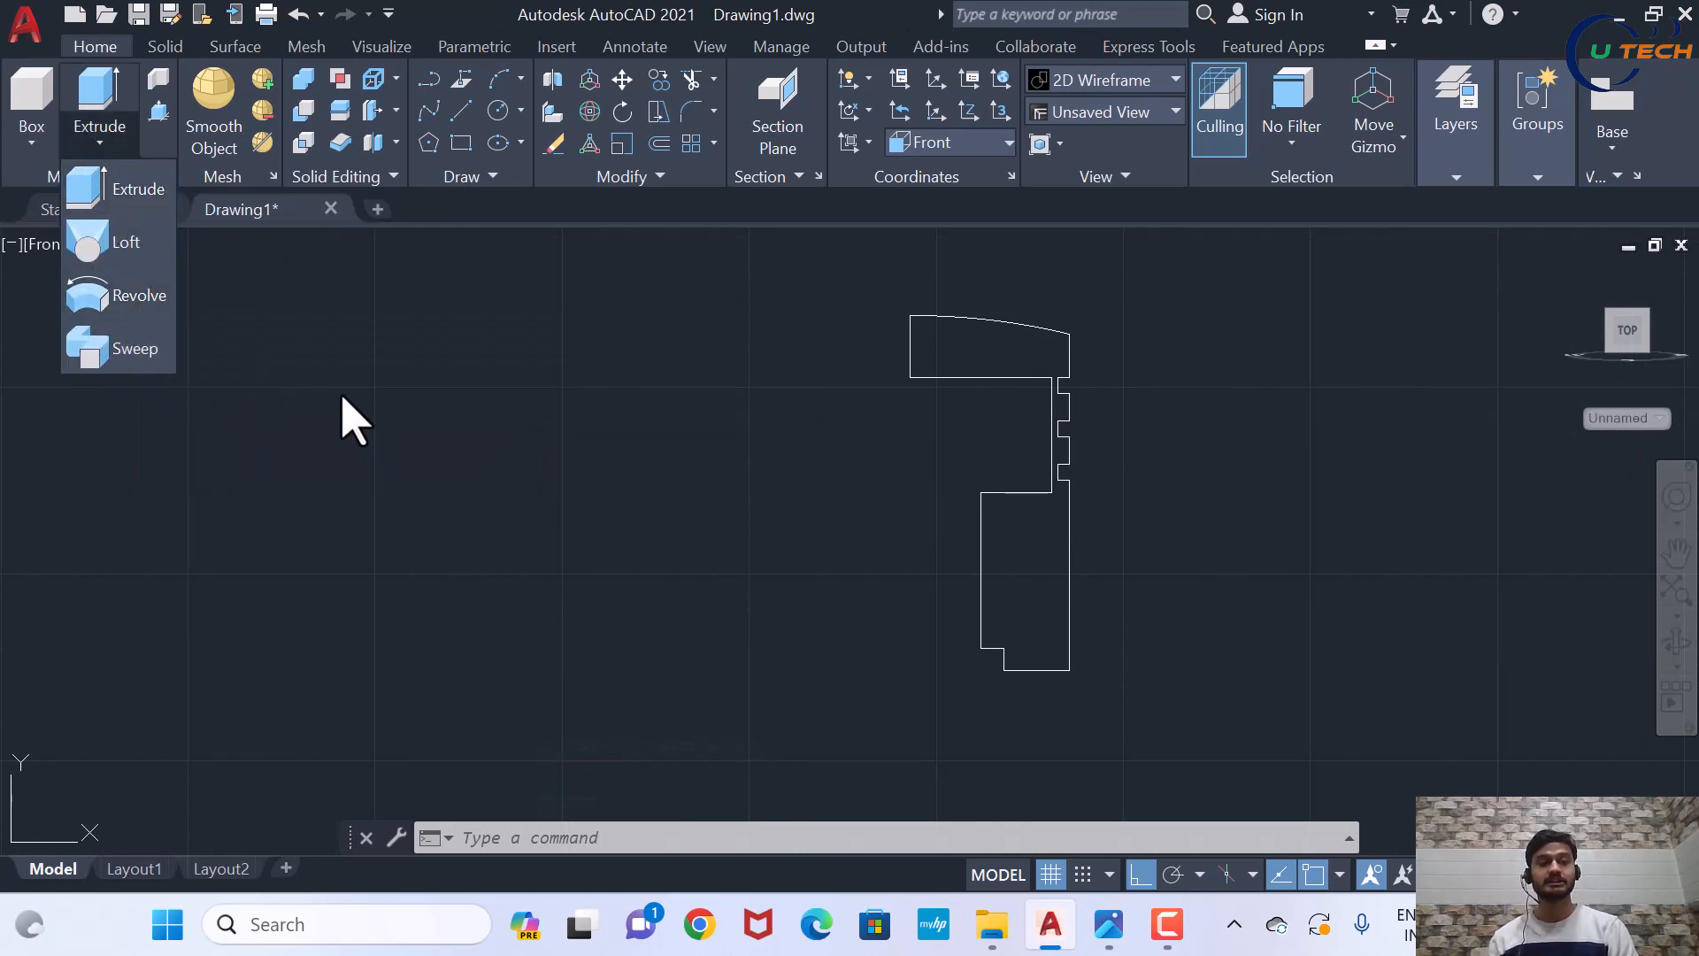
left_click(146, 301)
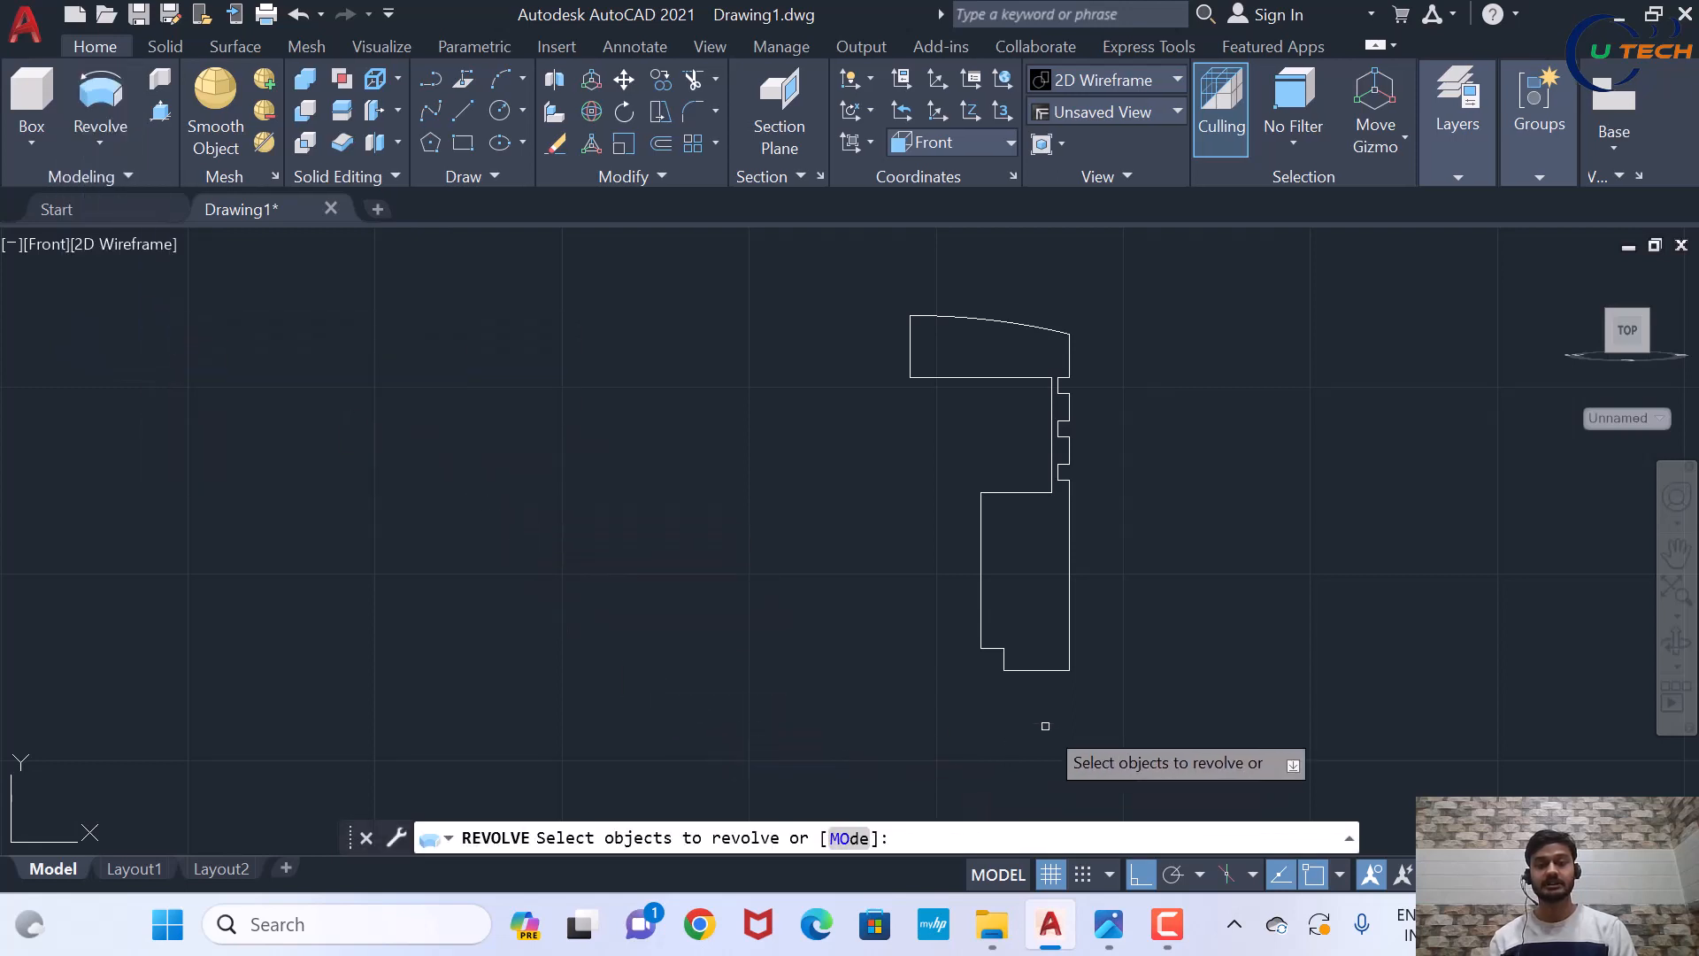
left_click(1049, 671)
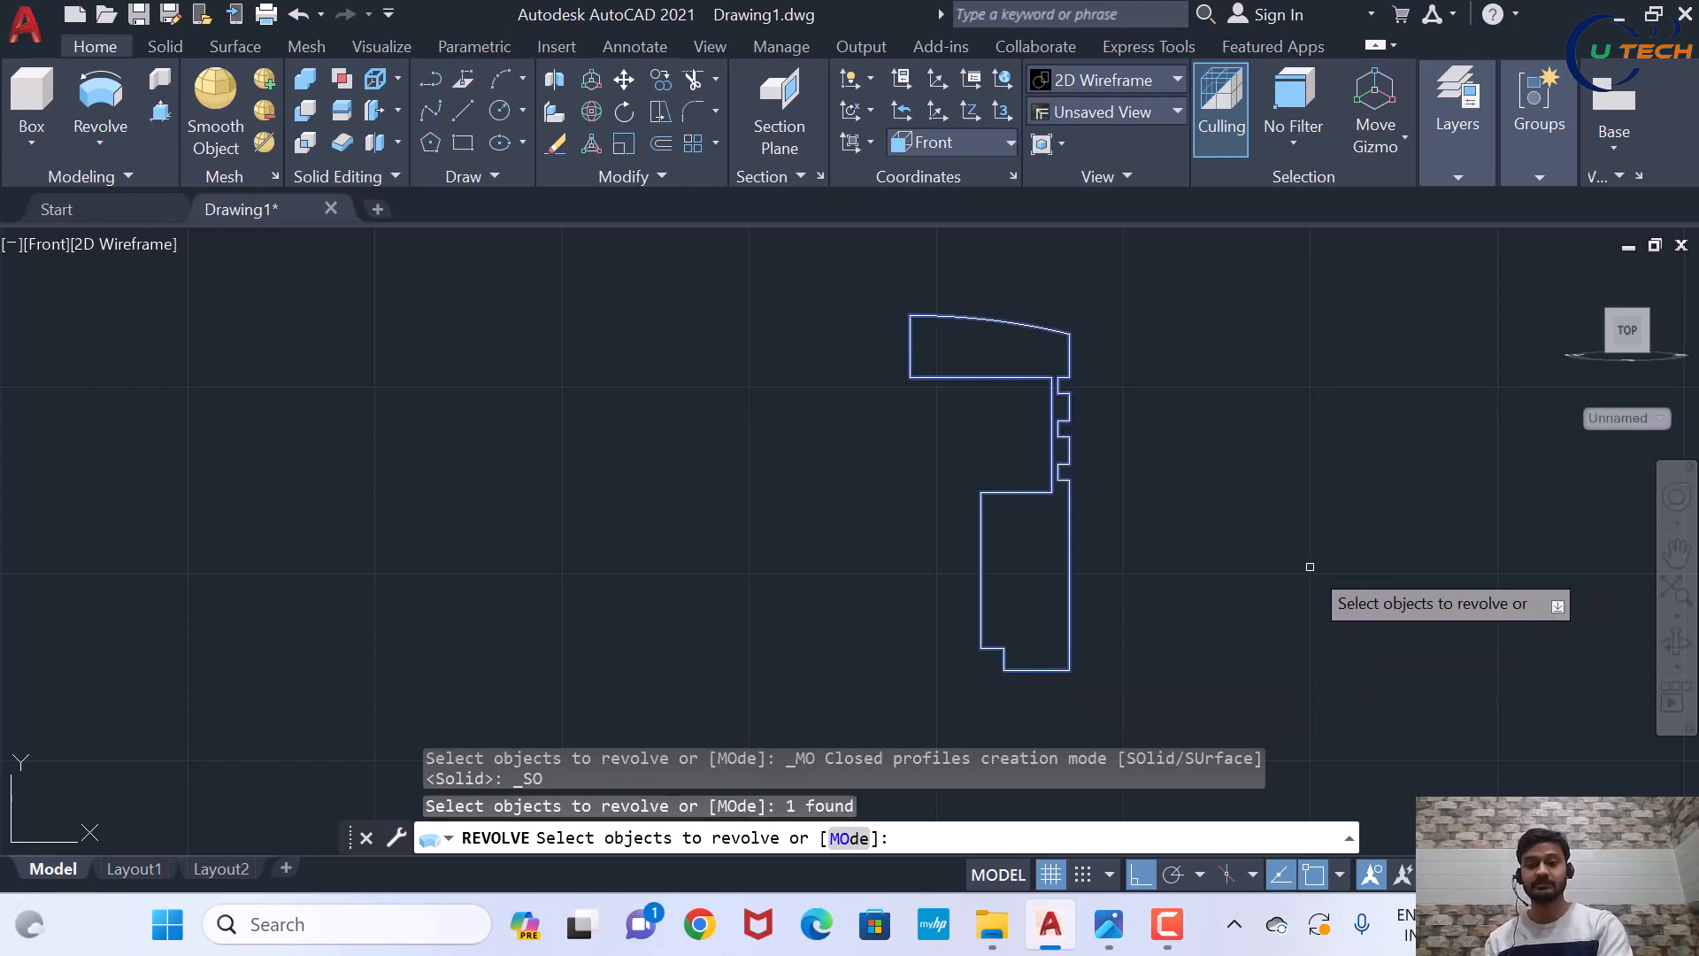
key("Return")
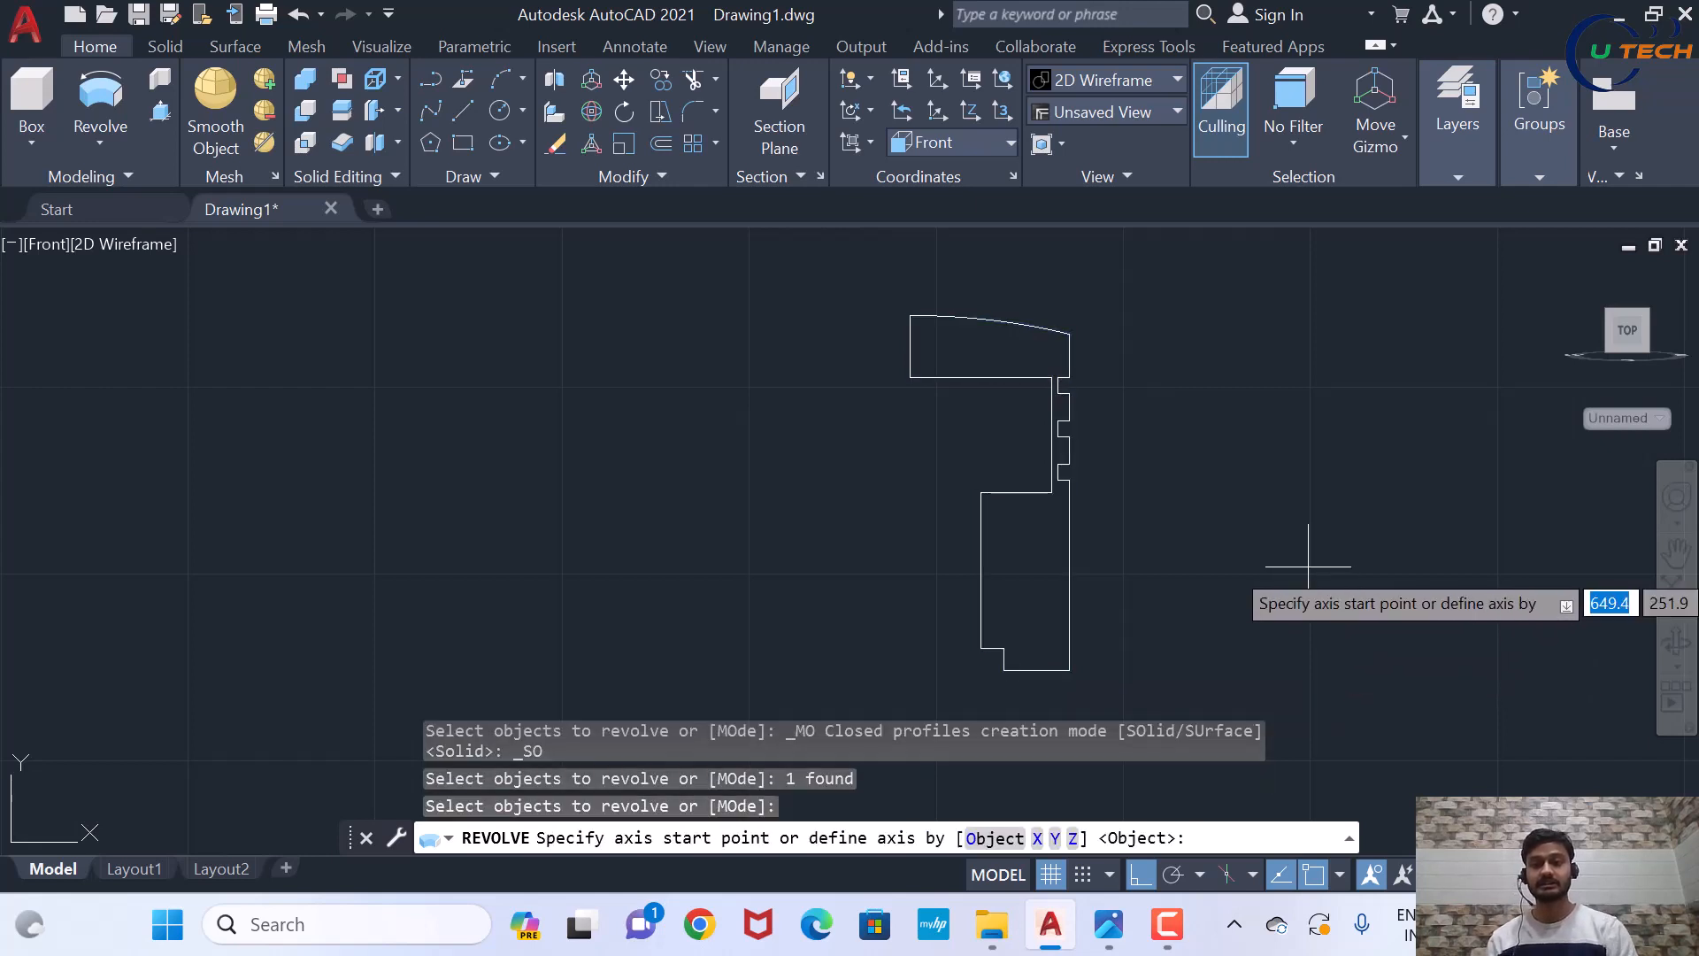
left_click(910, 316)
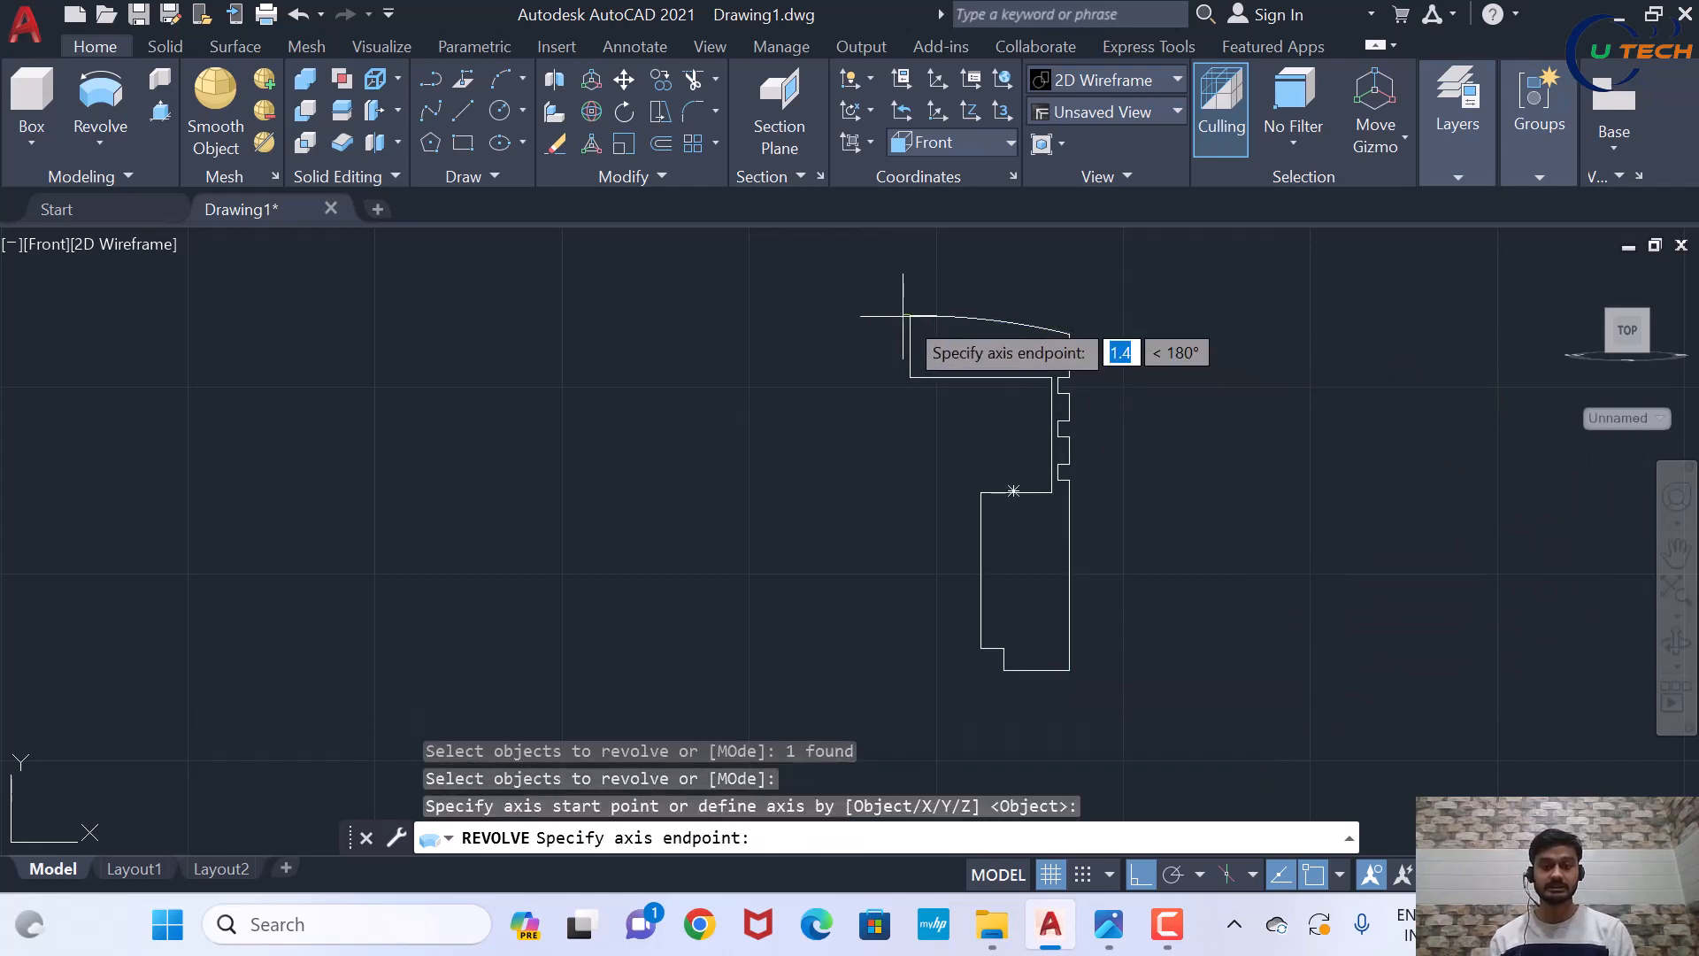
left_click(913, 681)
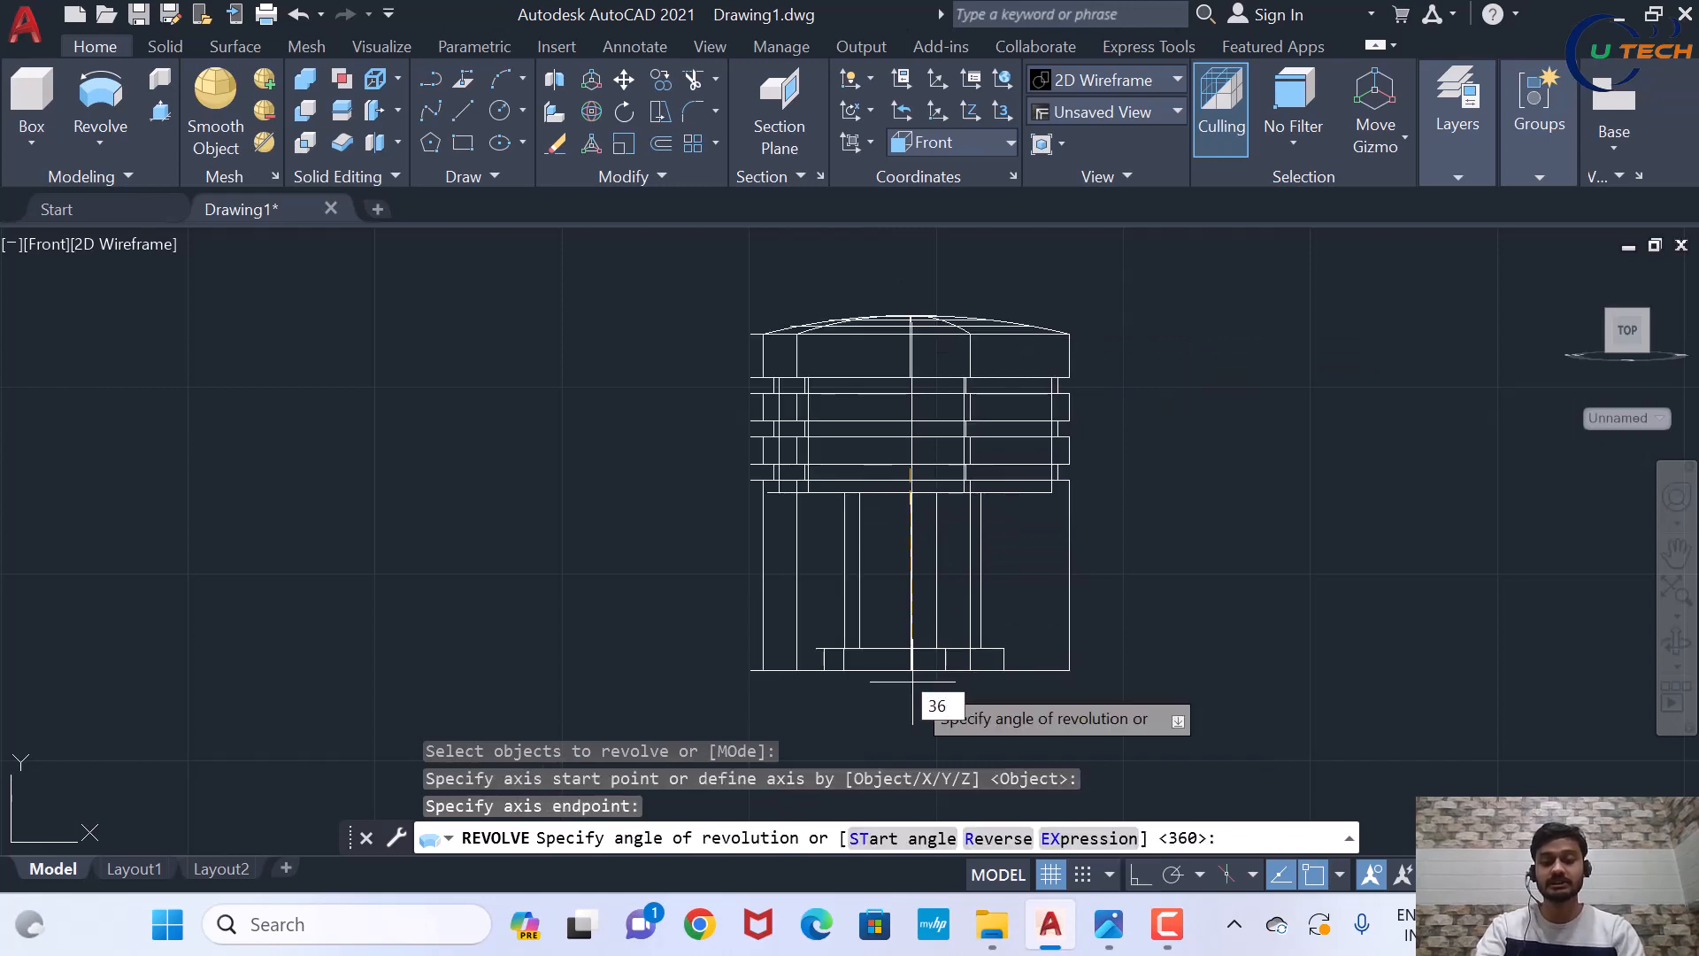
type("360")
key("Return")
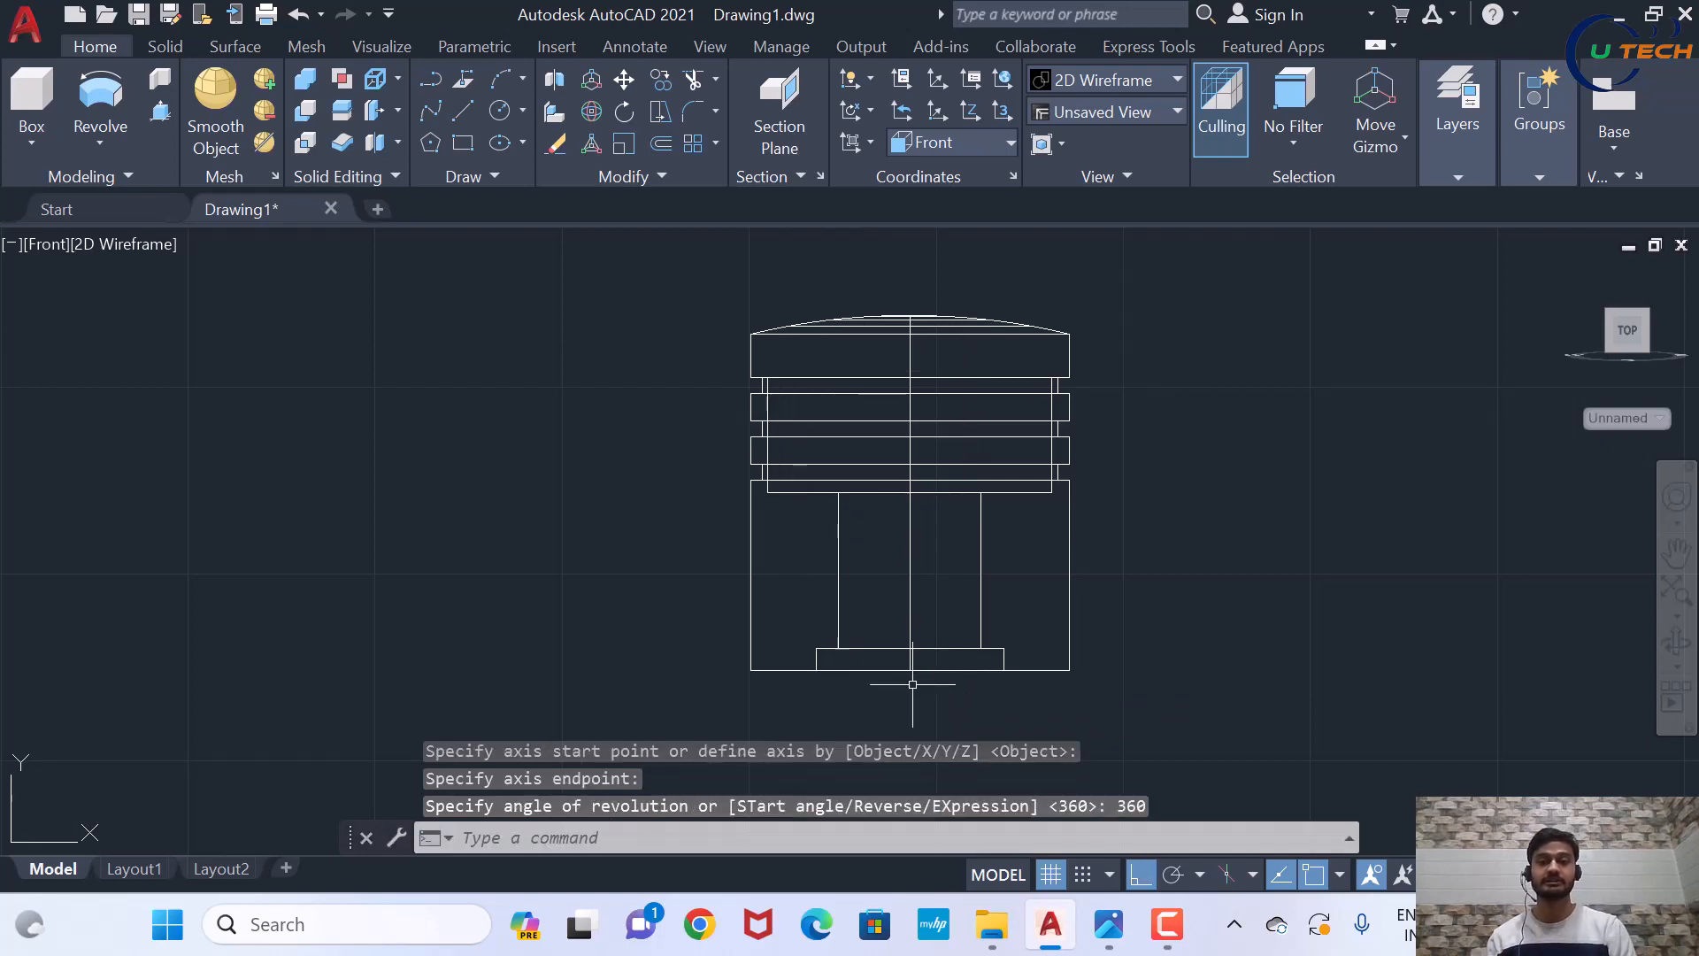
Preview the revolved piston in the Shaded visual style, and return to 2D Wireframe
scroll(913, 684, "down", 3)
scroll(1062, 611, "up", 2)
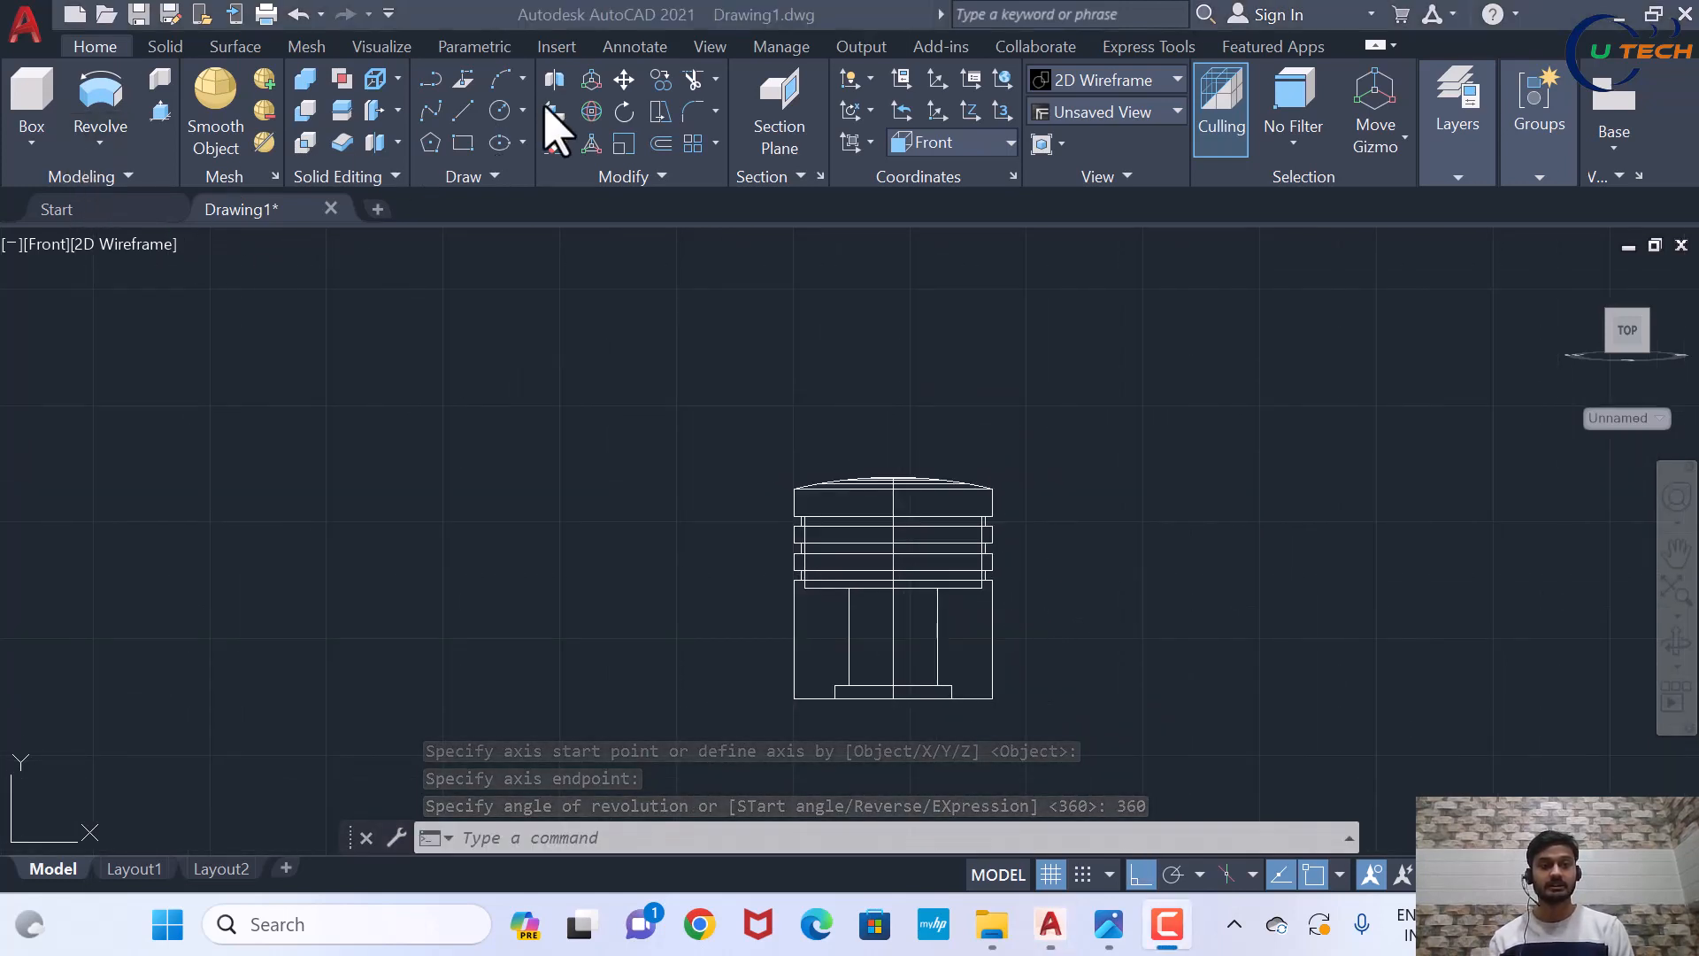
left_click(149, 247)
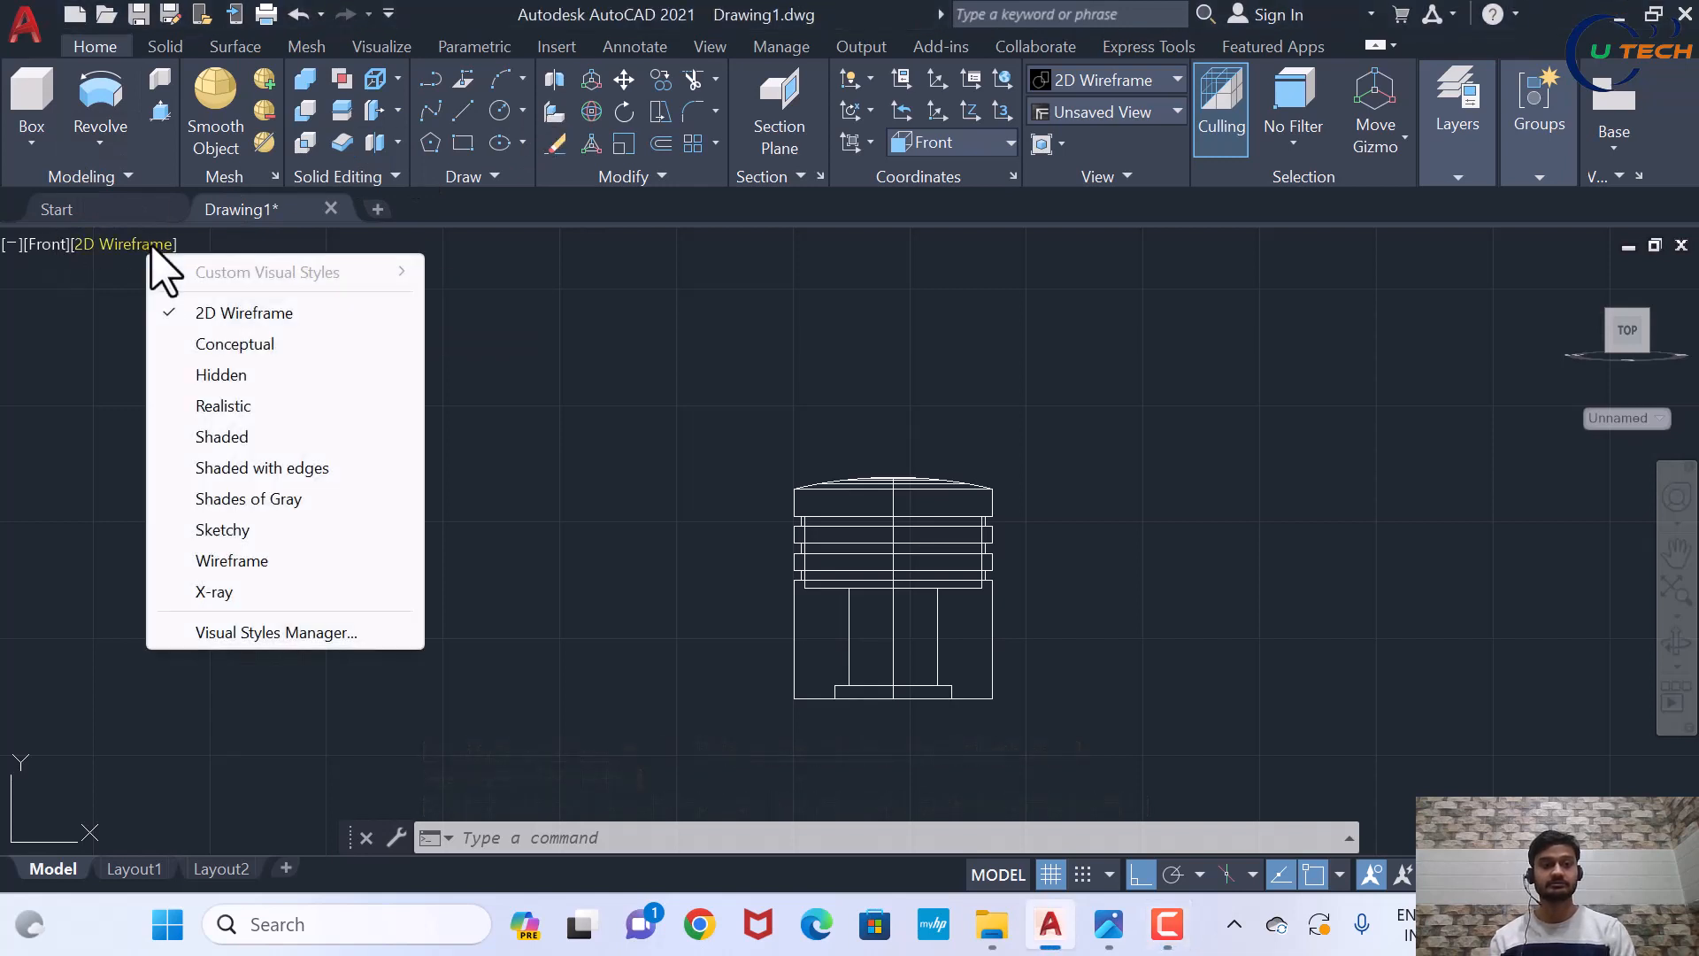
left_click(275, 442)
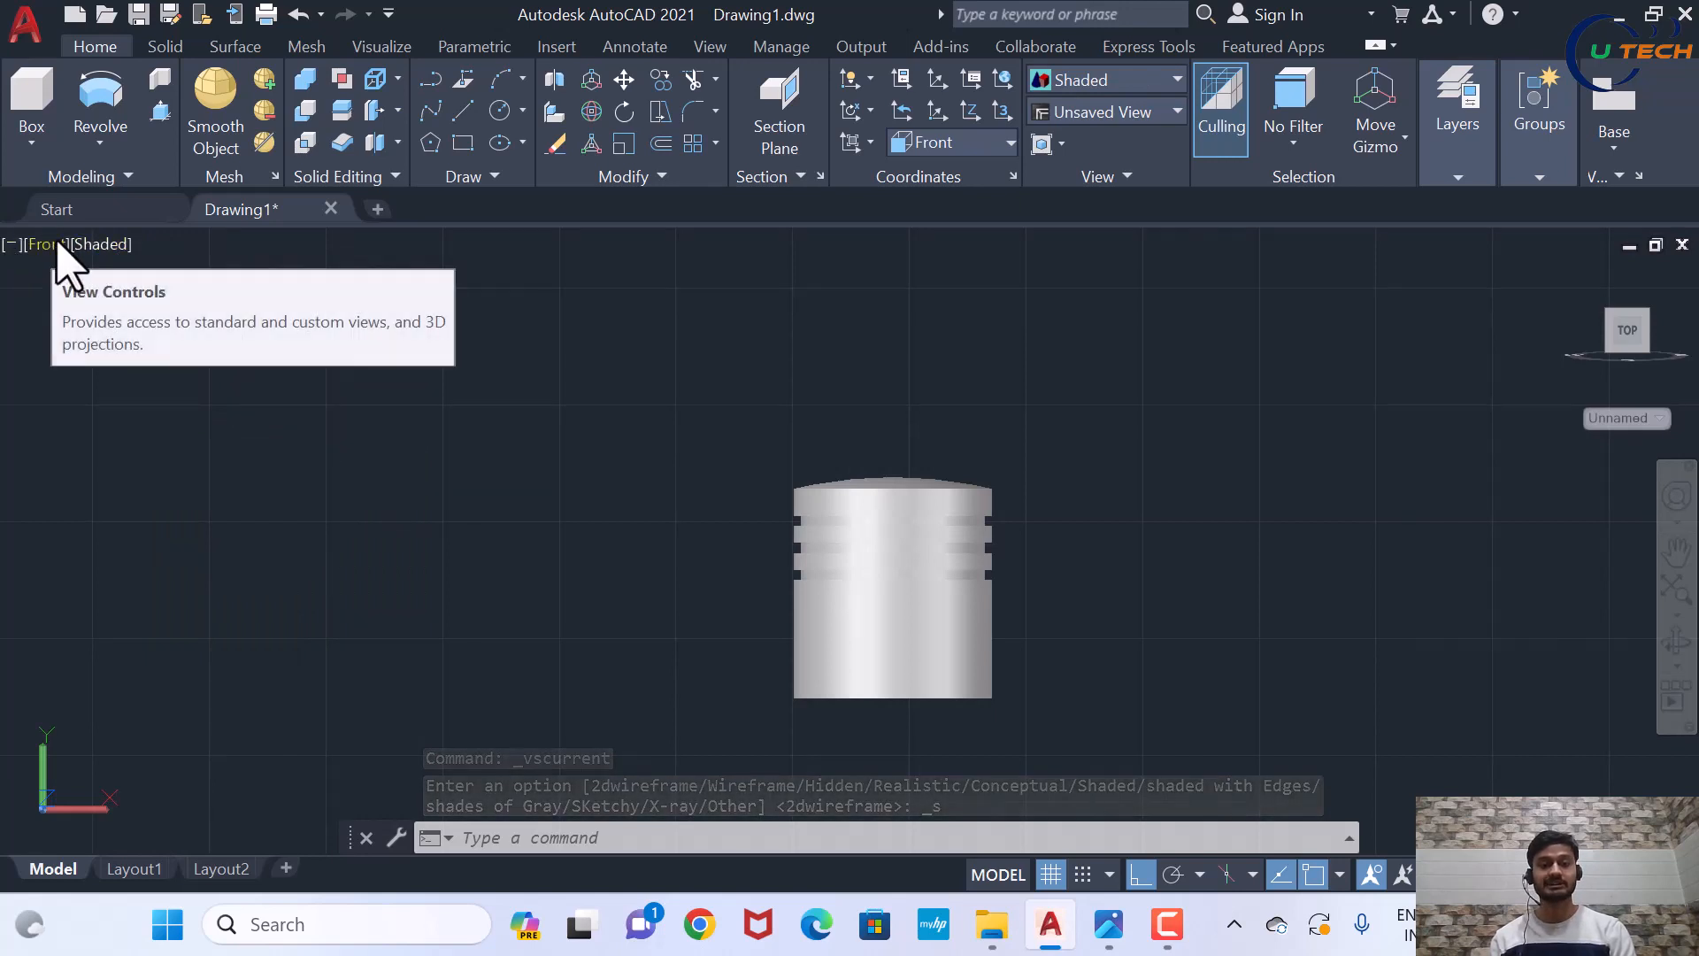
left_click(95, 246)
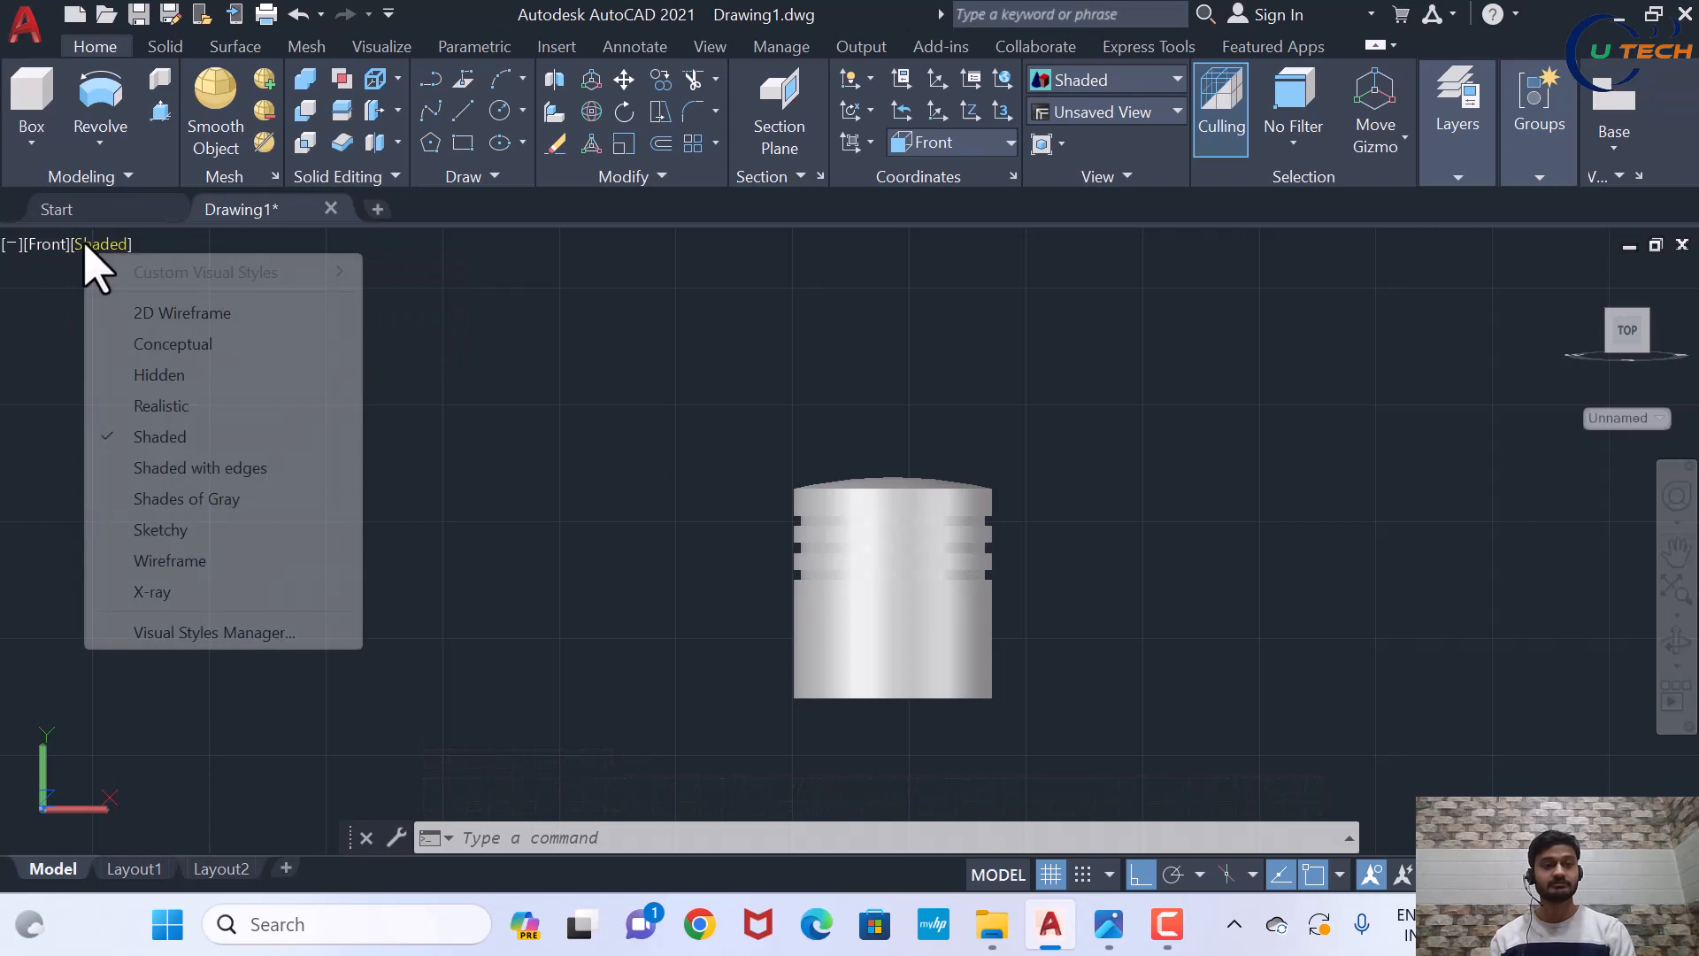
left_click(219, 314)
scroll(838, 655, "up", 2)
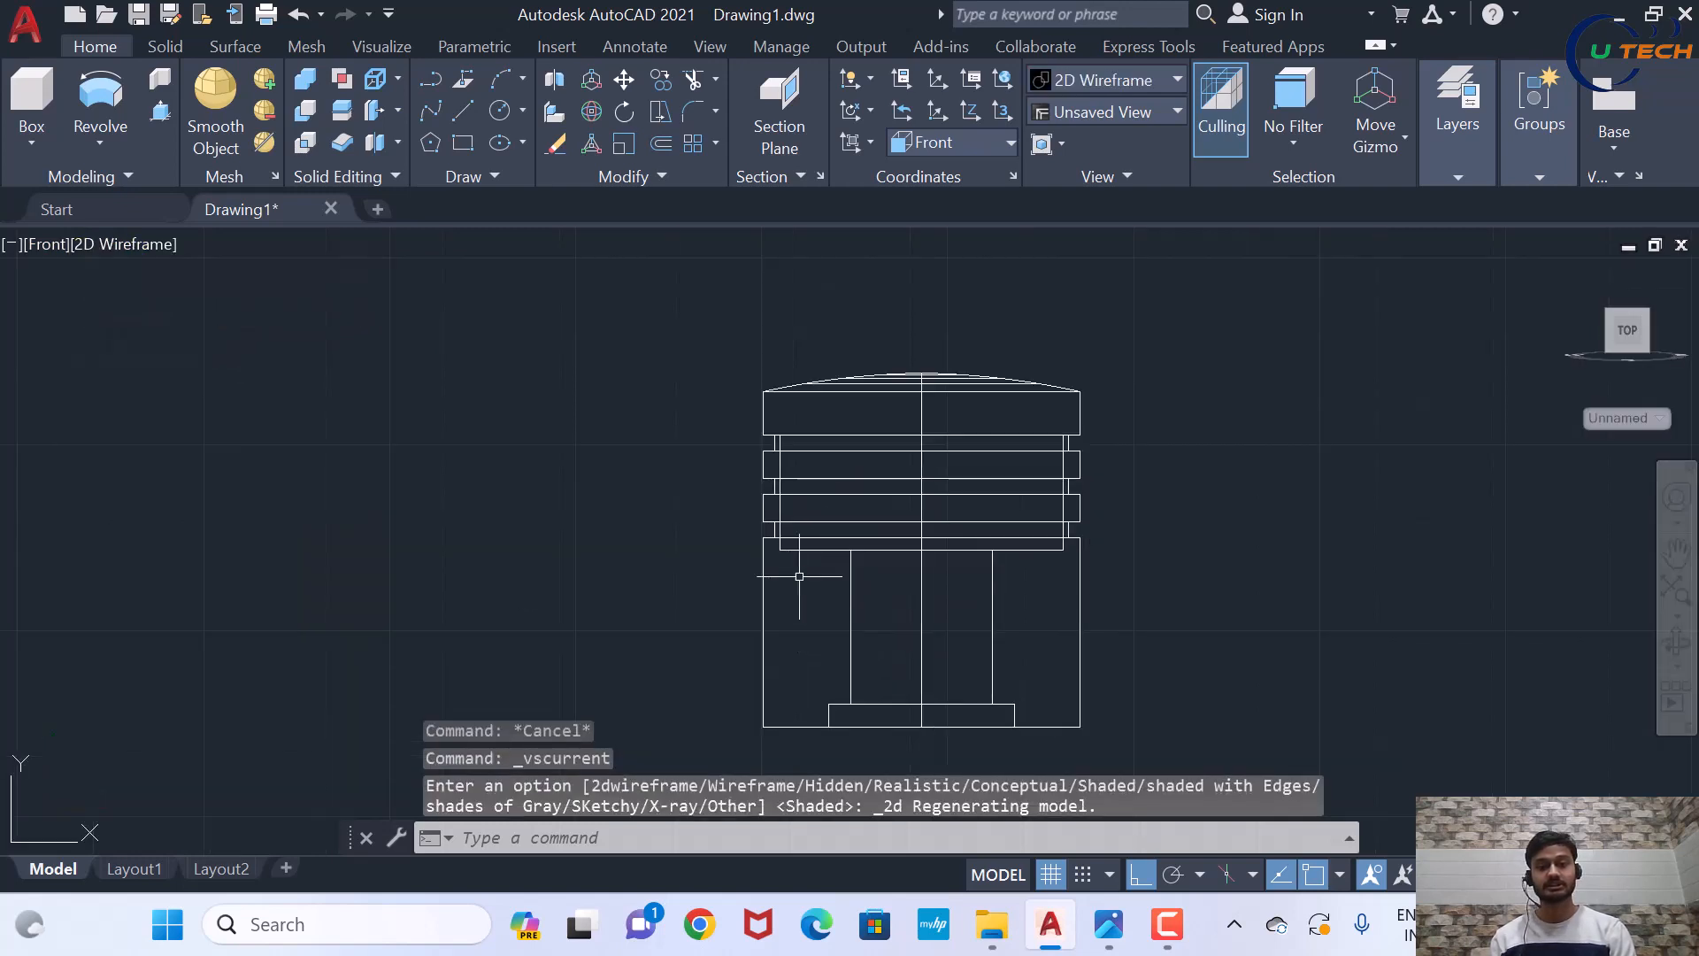
Check the pin hole in the reference image, and draw a 27 mm line up the axis from the base's centre, continued horizontally across the skirt
left_click(1109, 925)
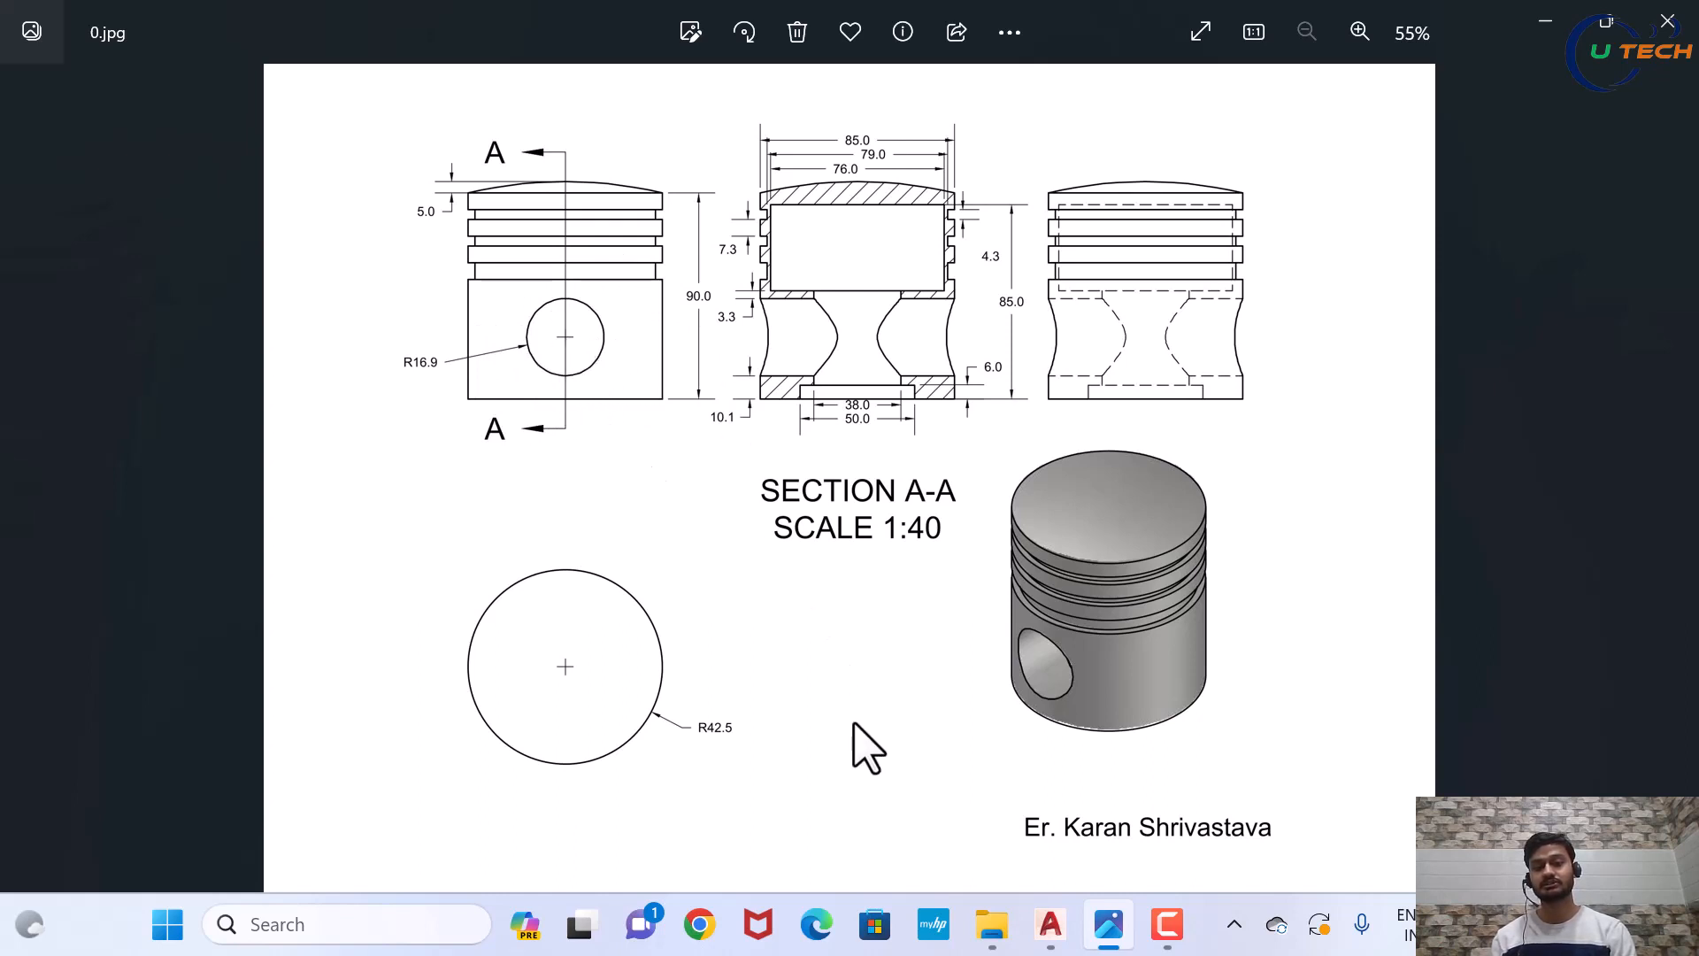
left_click(1053, 928)
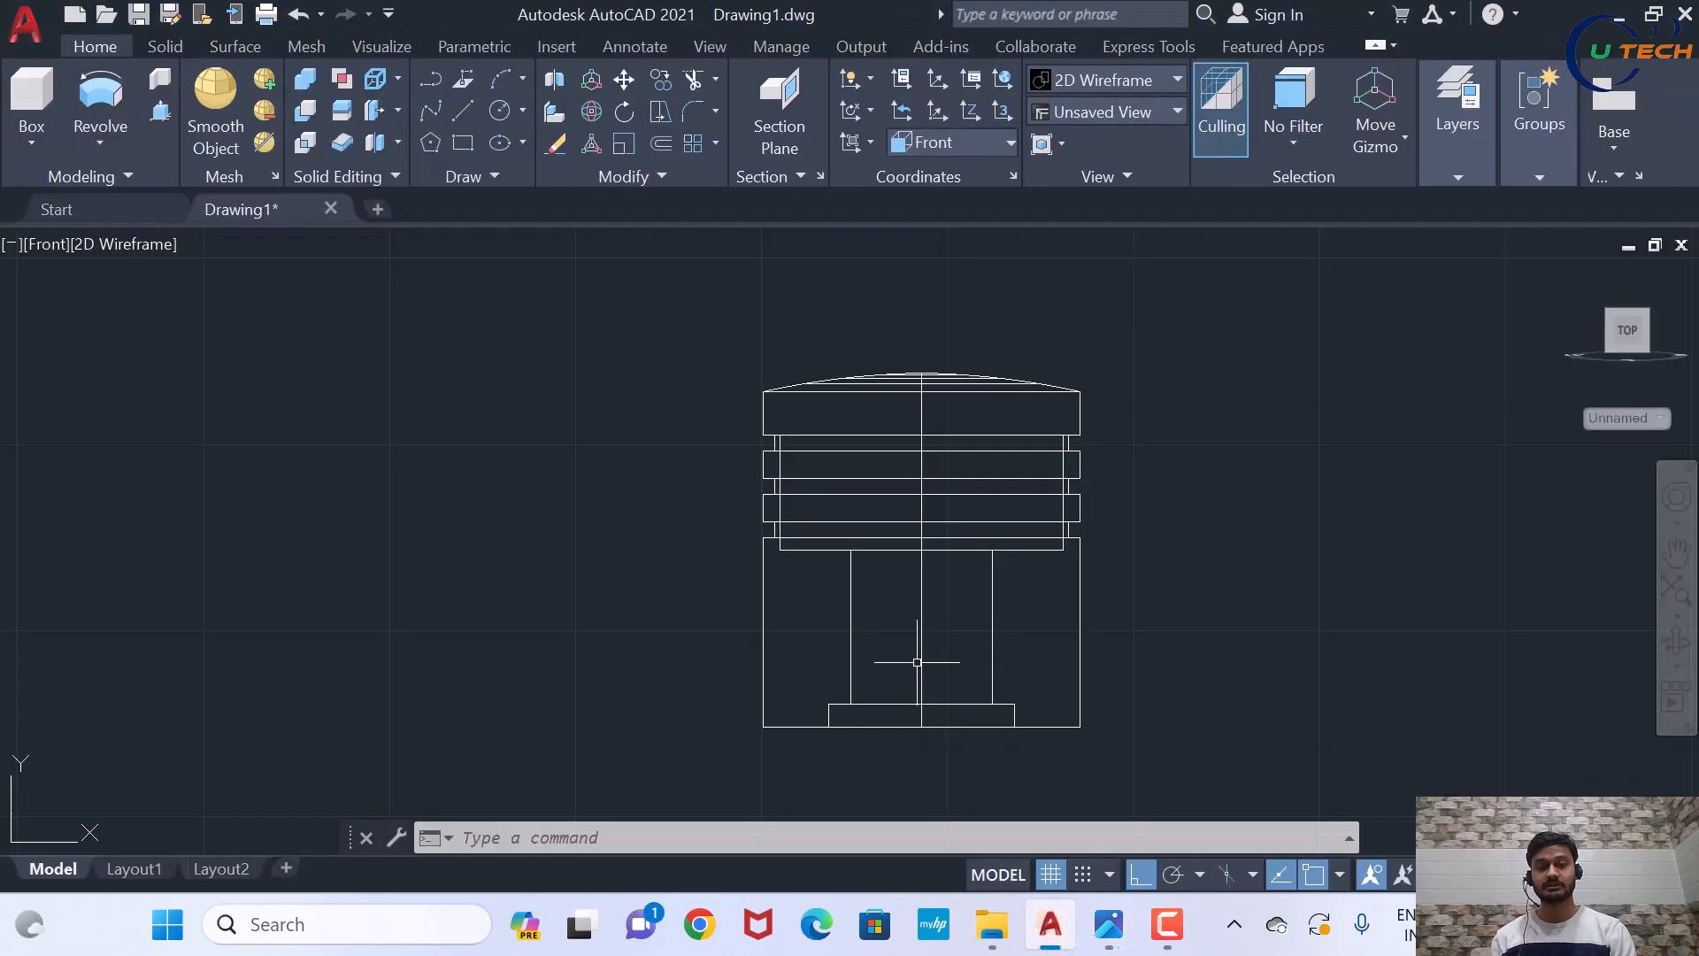
scroll(987, 681, "up", 2)
type("L")
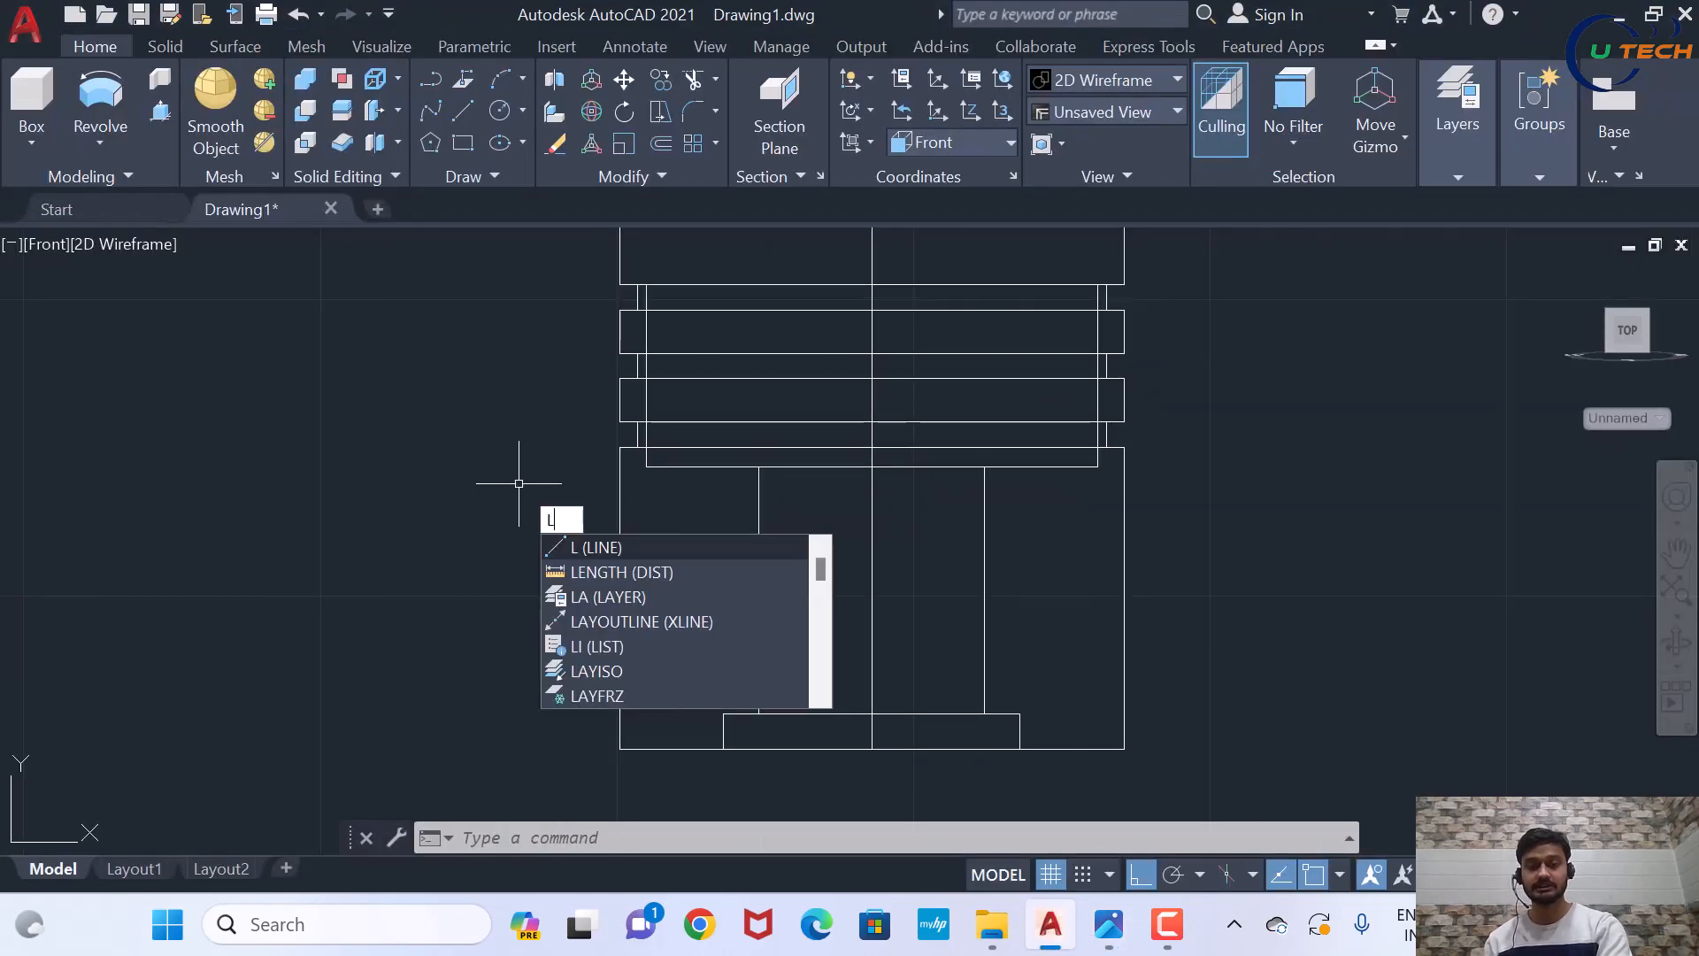
key("Return")
left_click(872, 750)
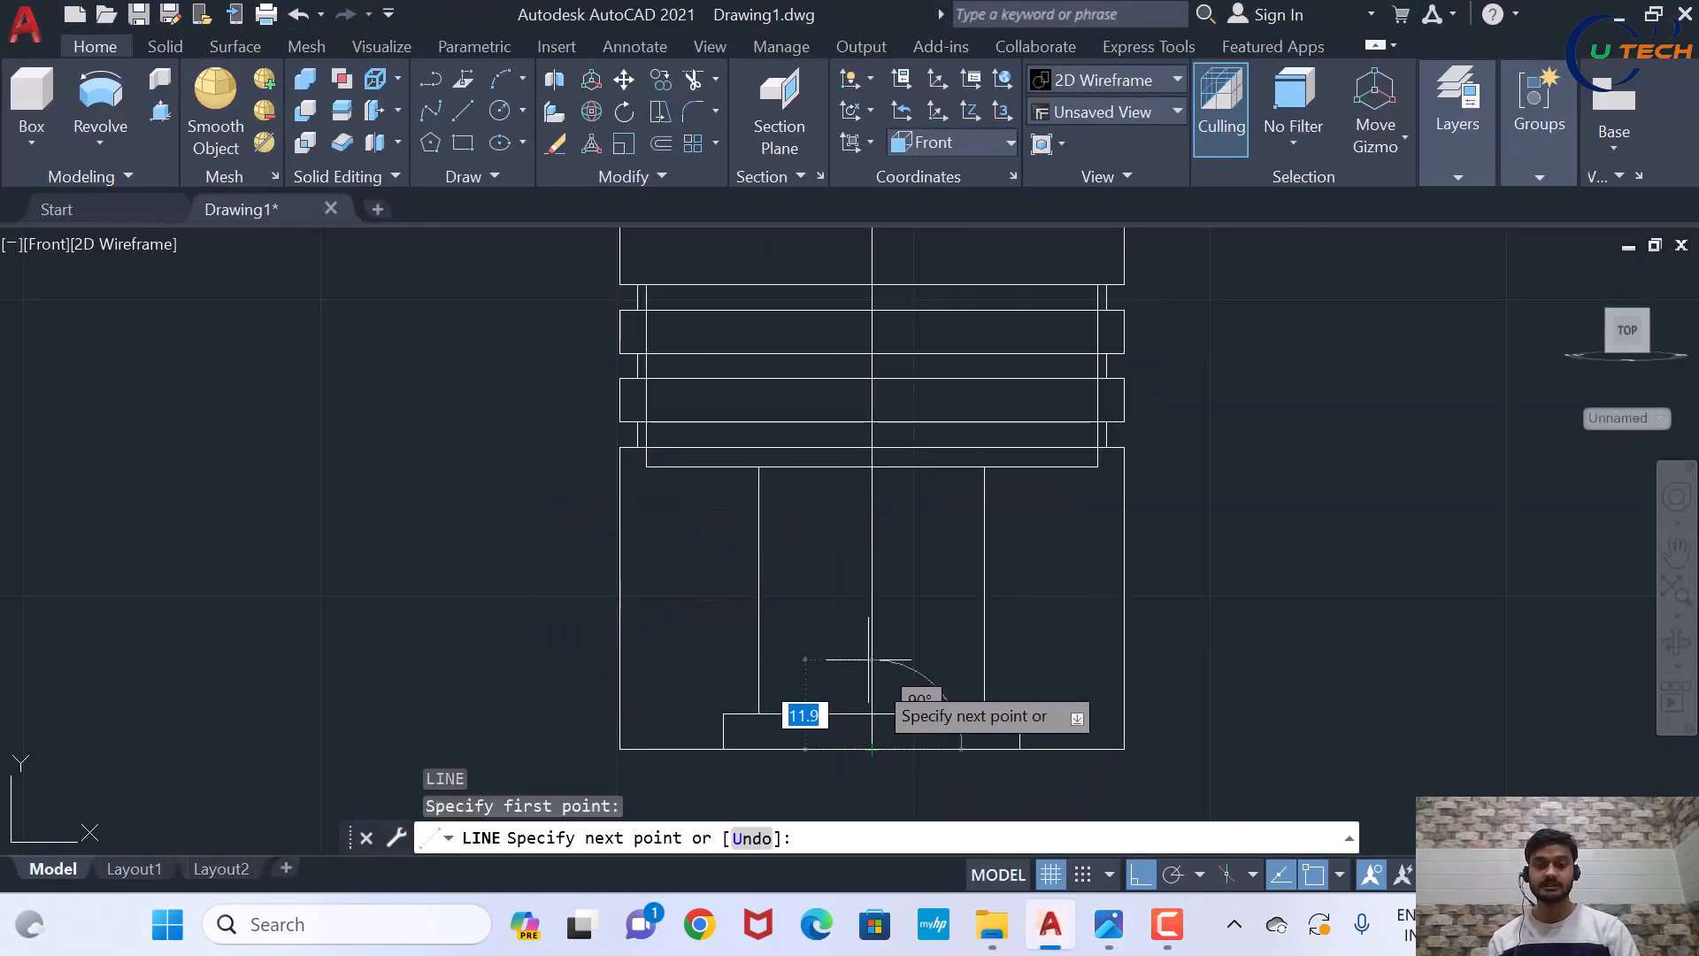
type("27")
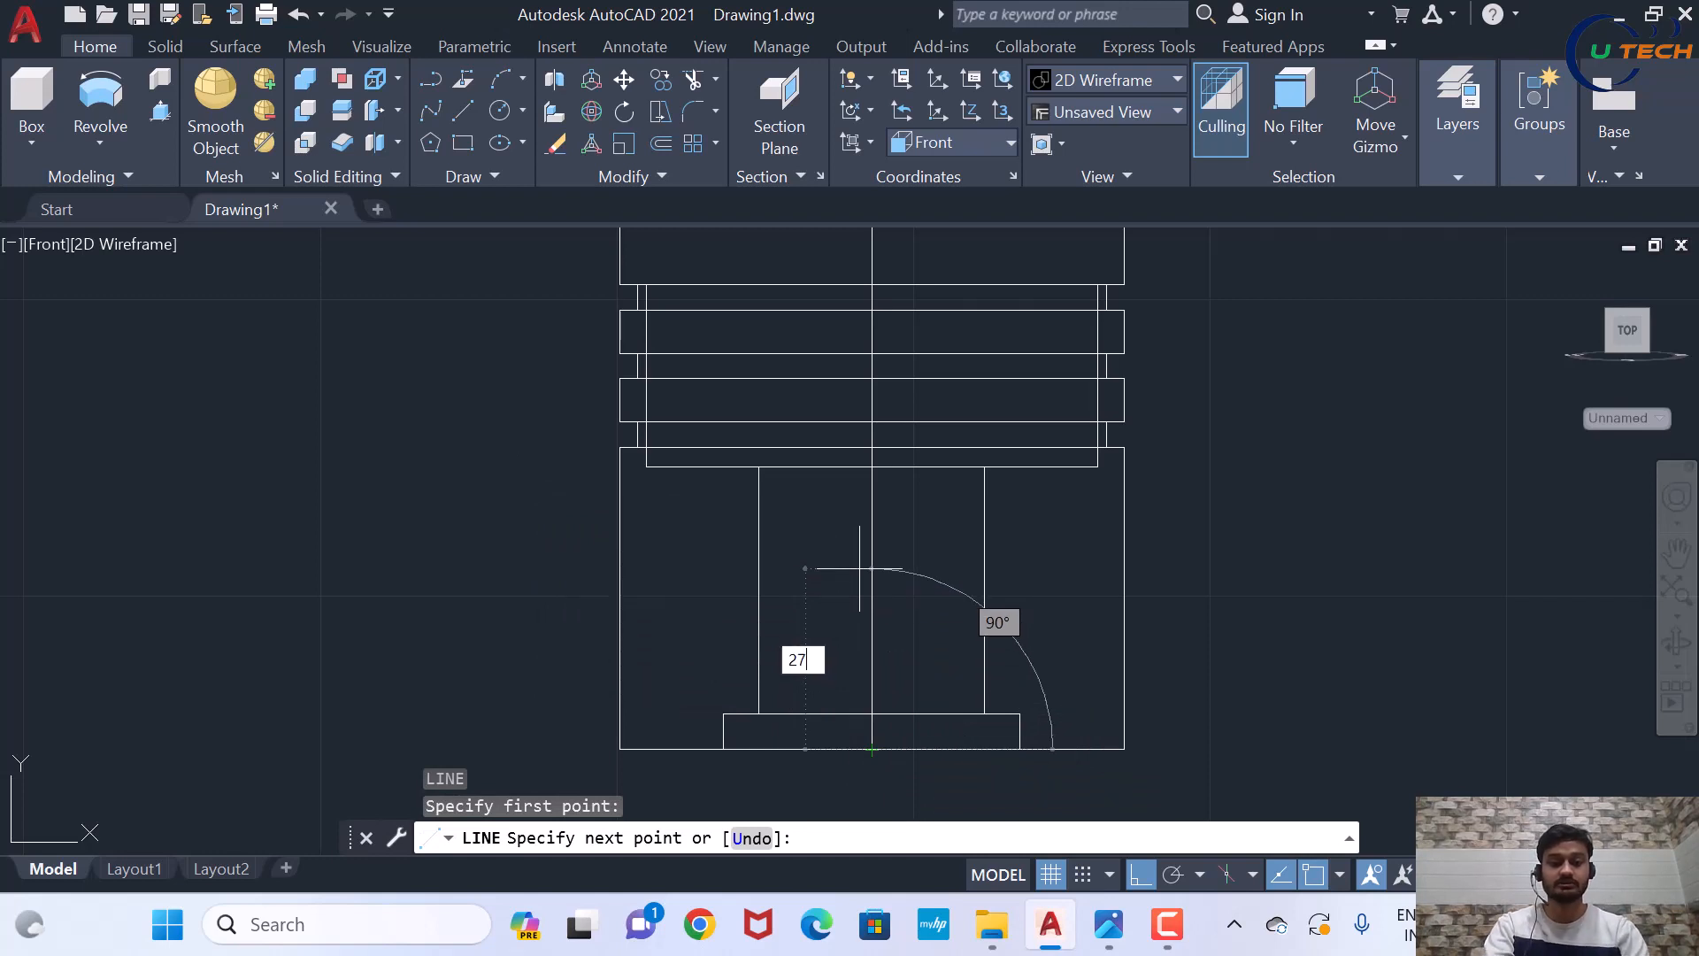
key("Return")
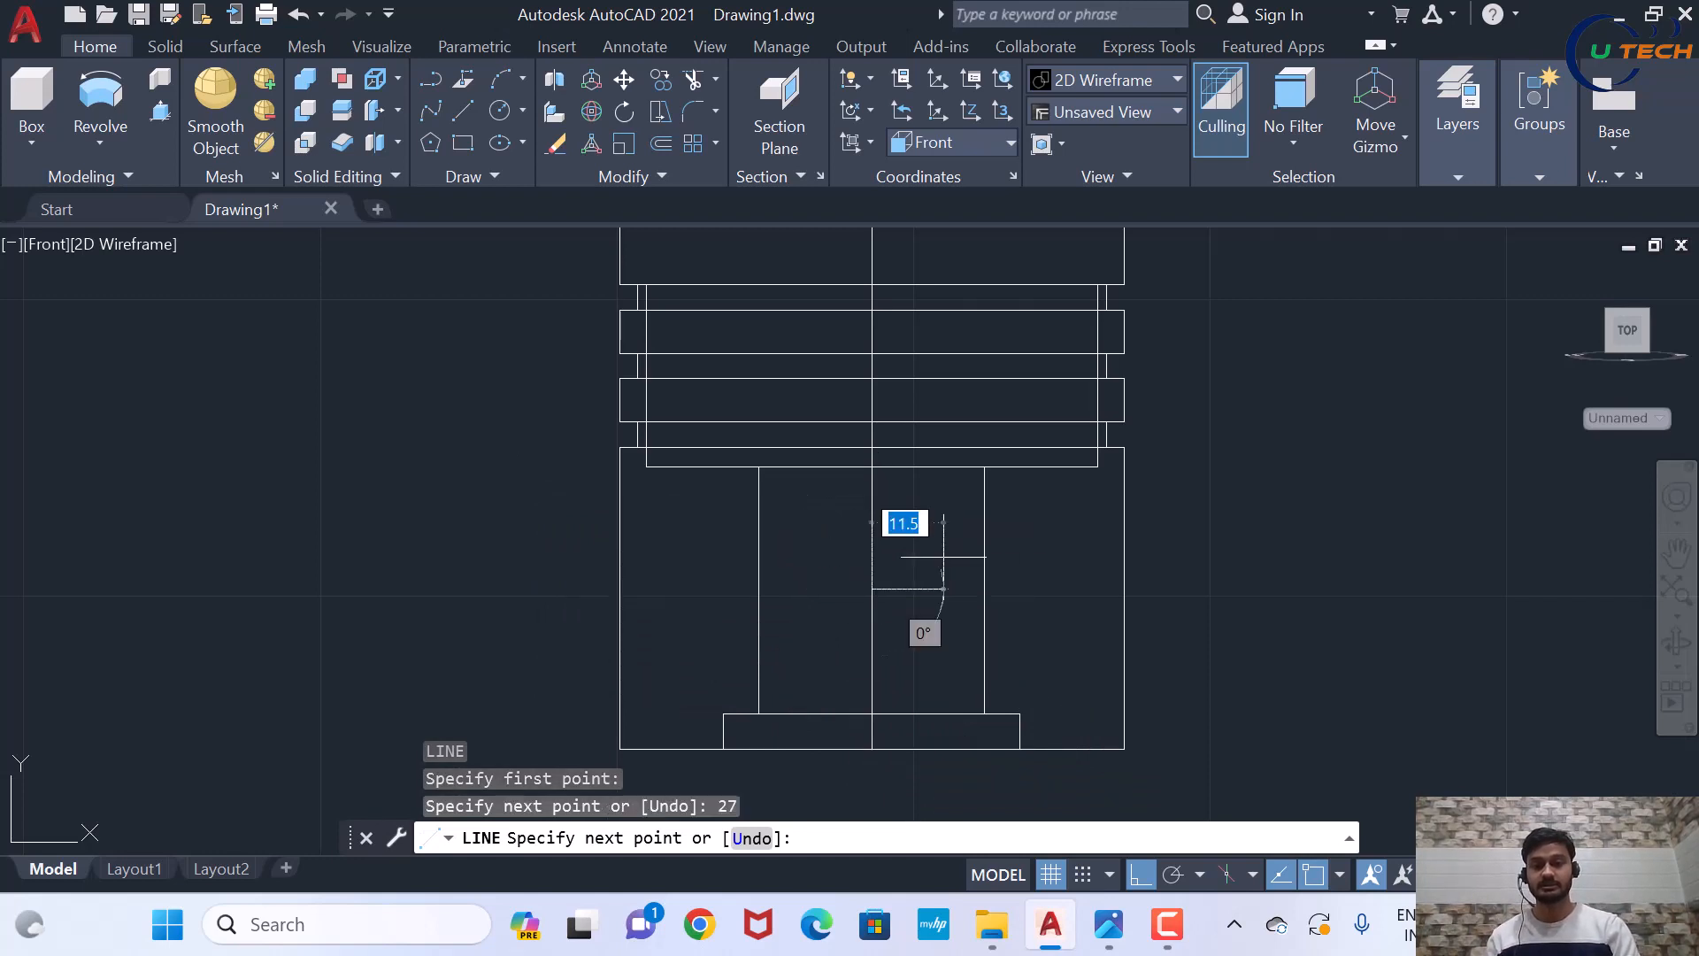
left_click(1087, 589)
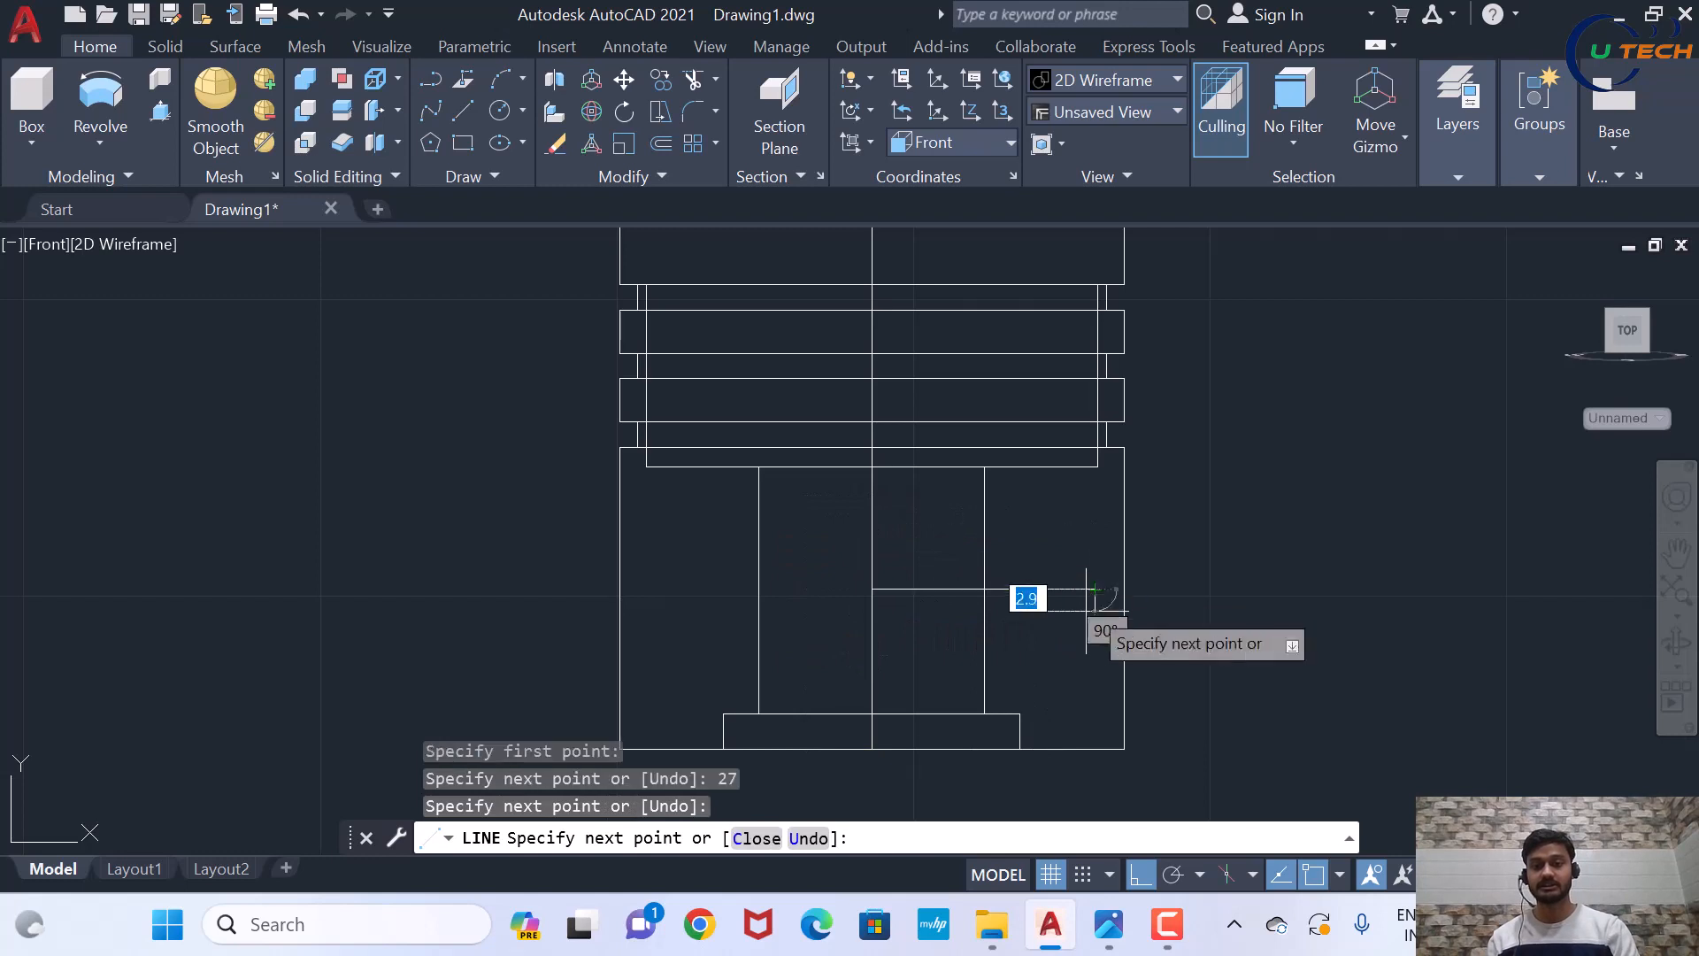
key("Return")
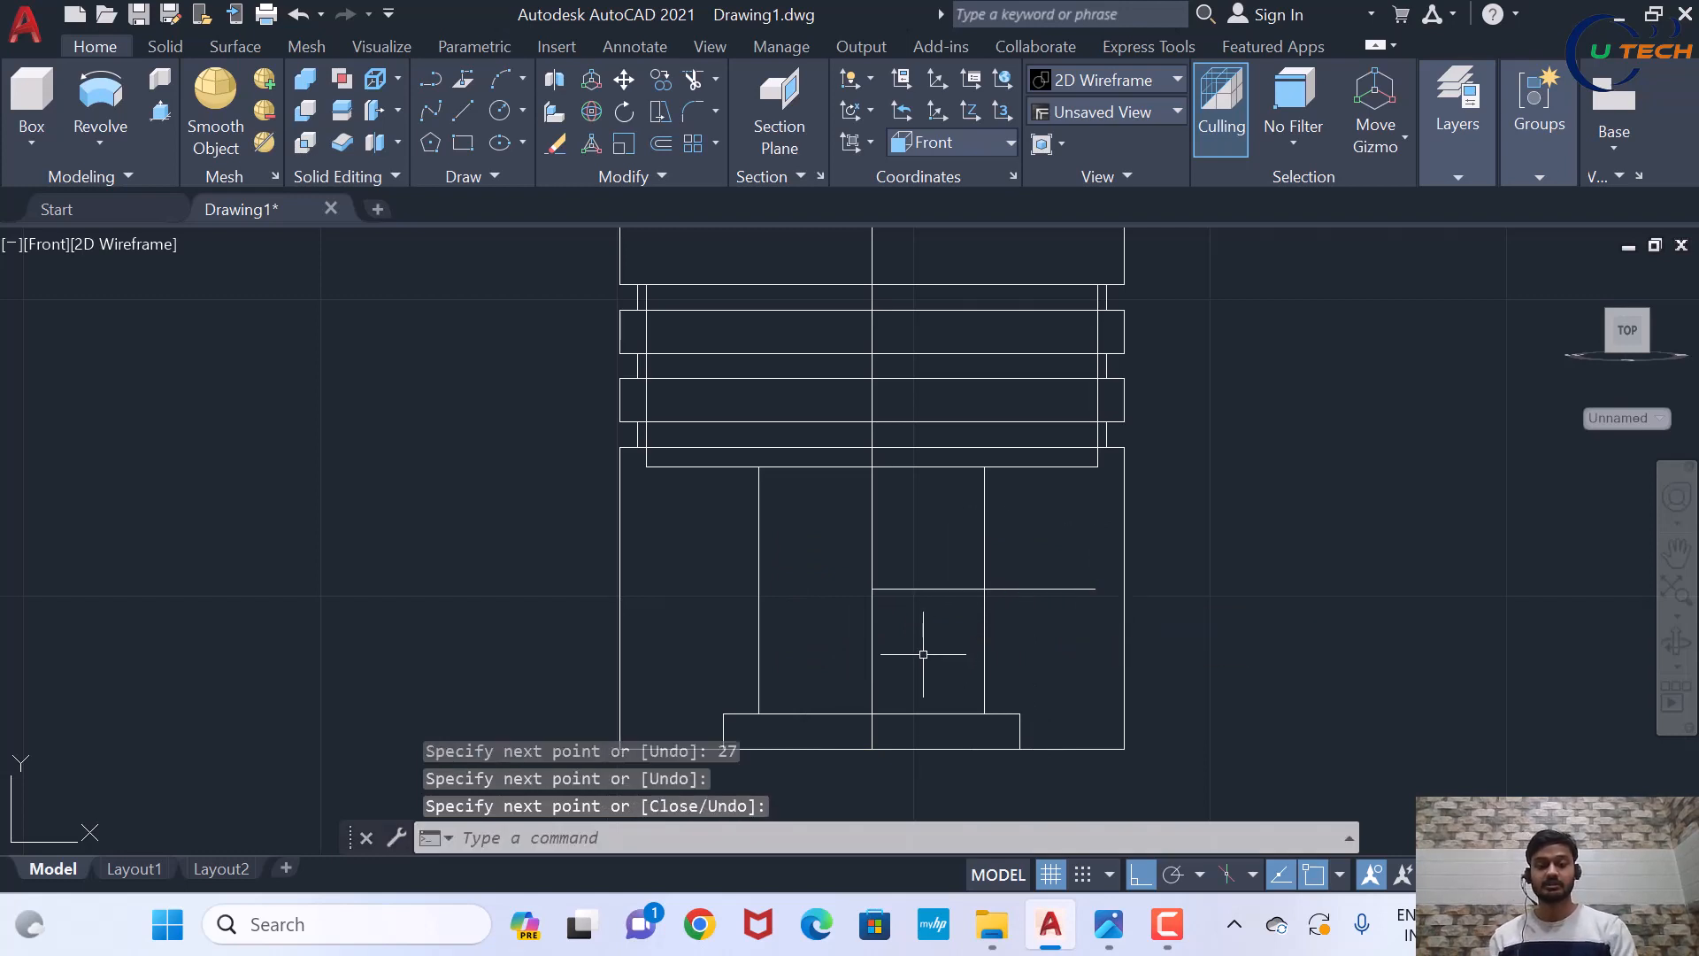
Check the pin hole in the reference image, draw a radius 16.9 circle centred where the two construction lines meet, and erase both lines
left_click(1108, 925)
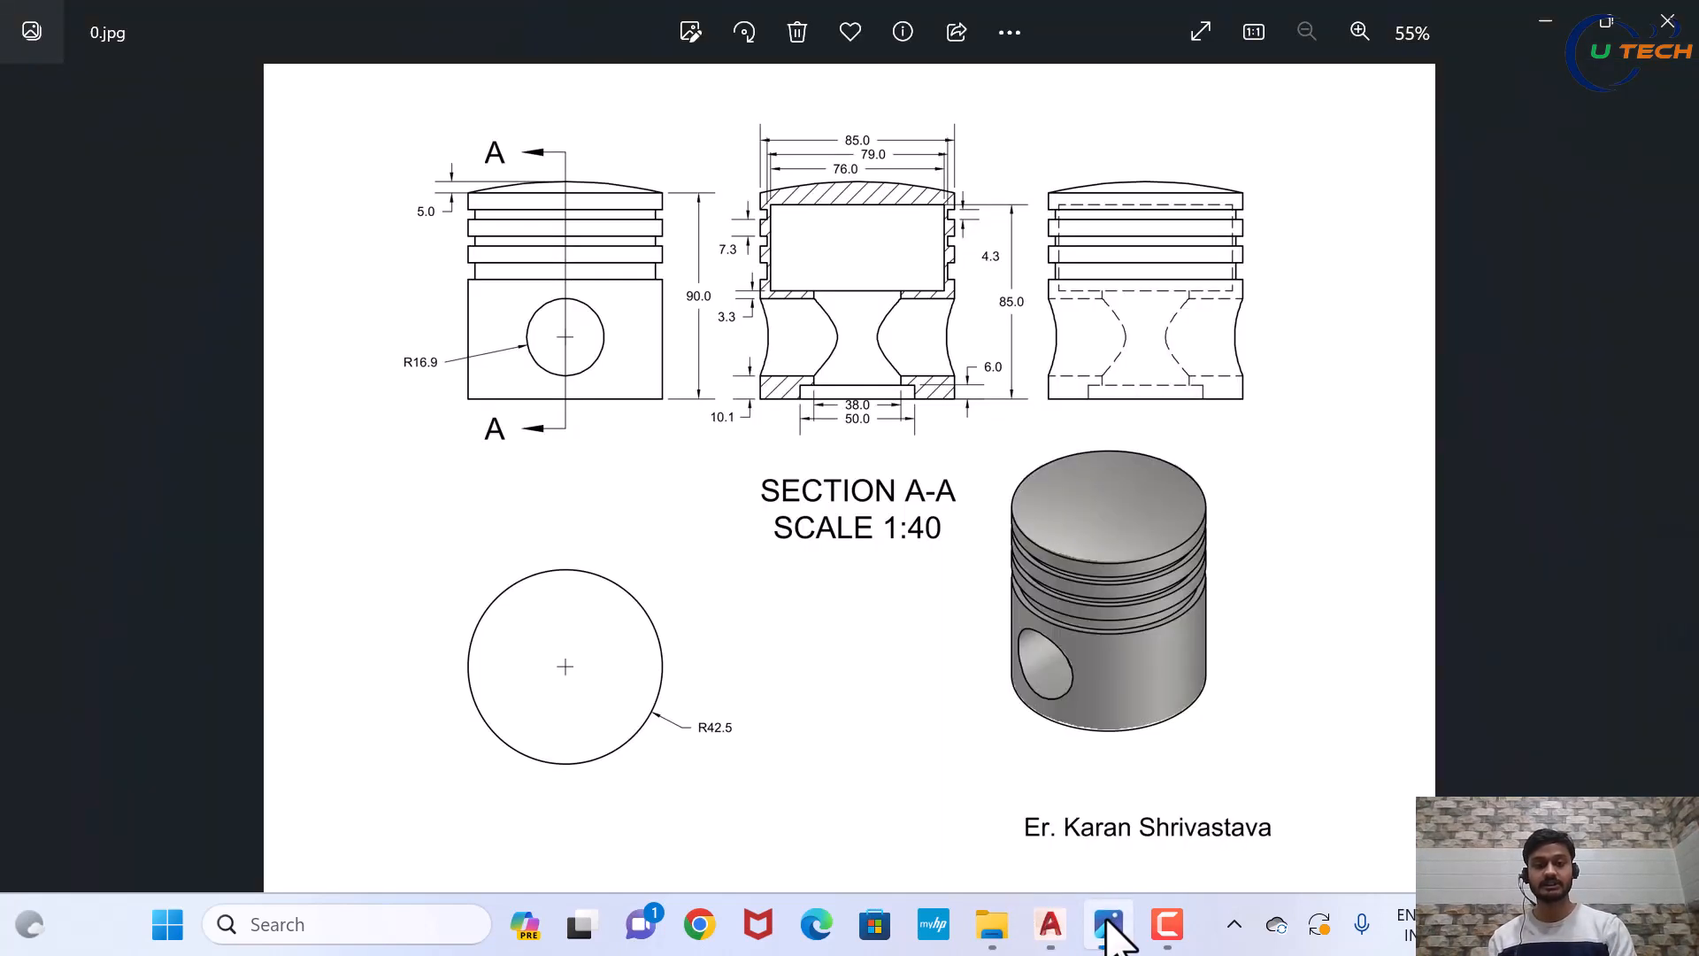
left_click(1045, 903)
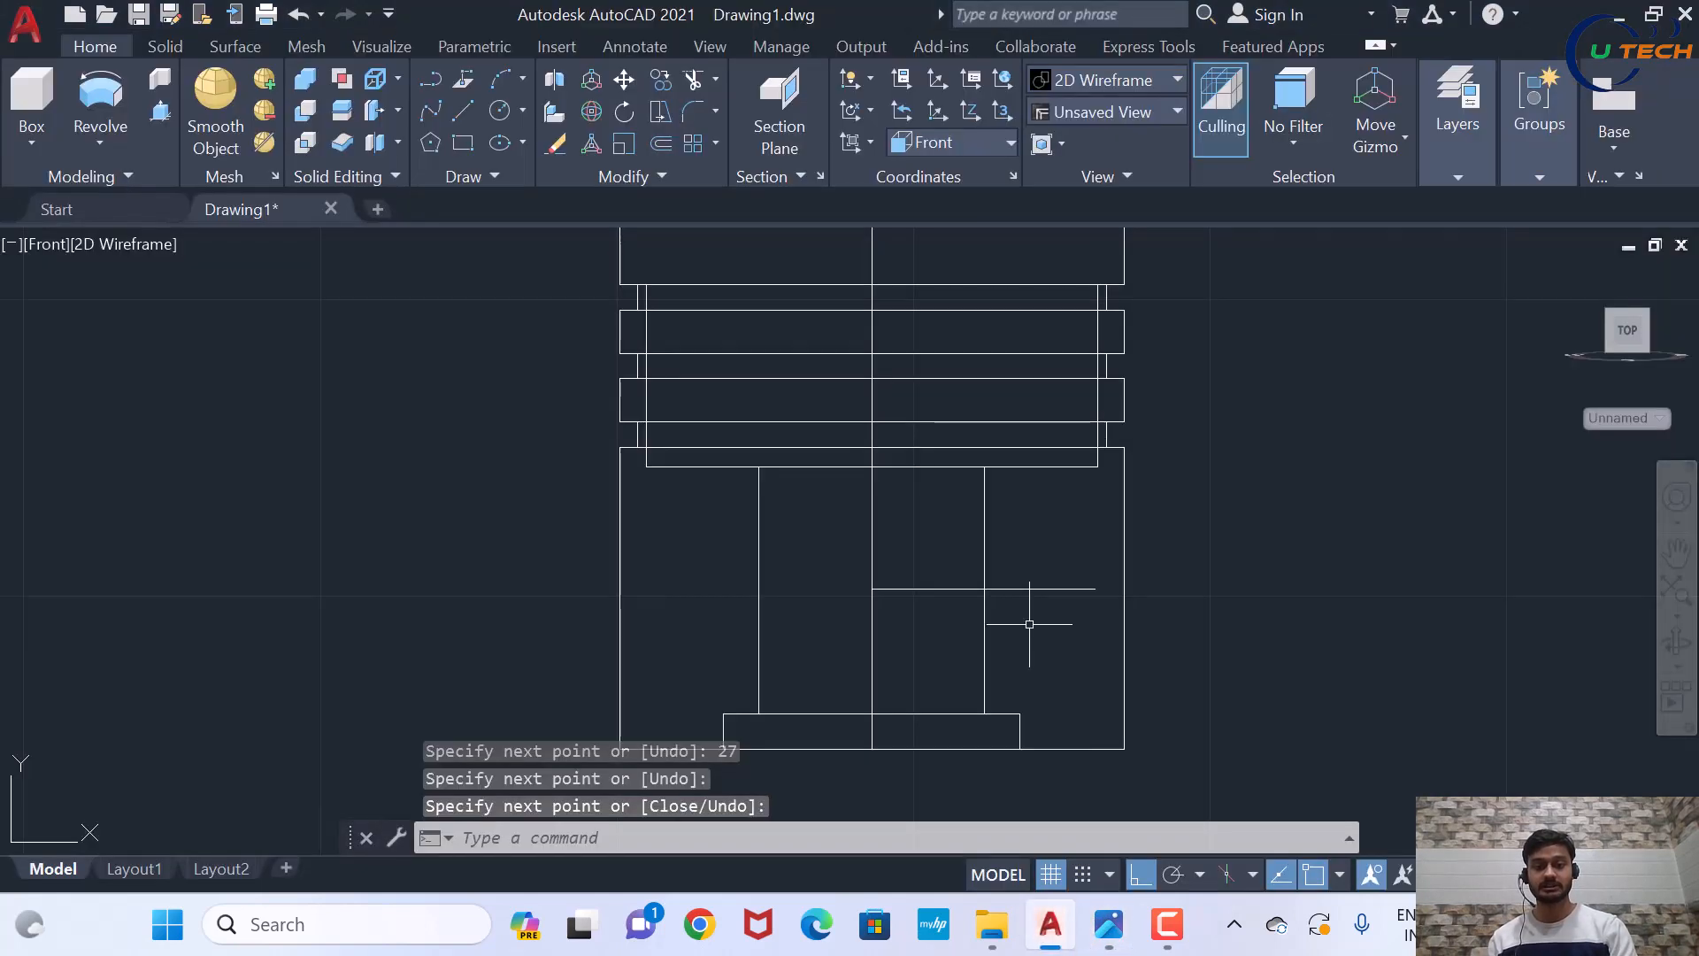
type("c")
key("Return")
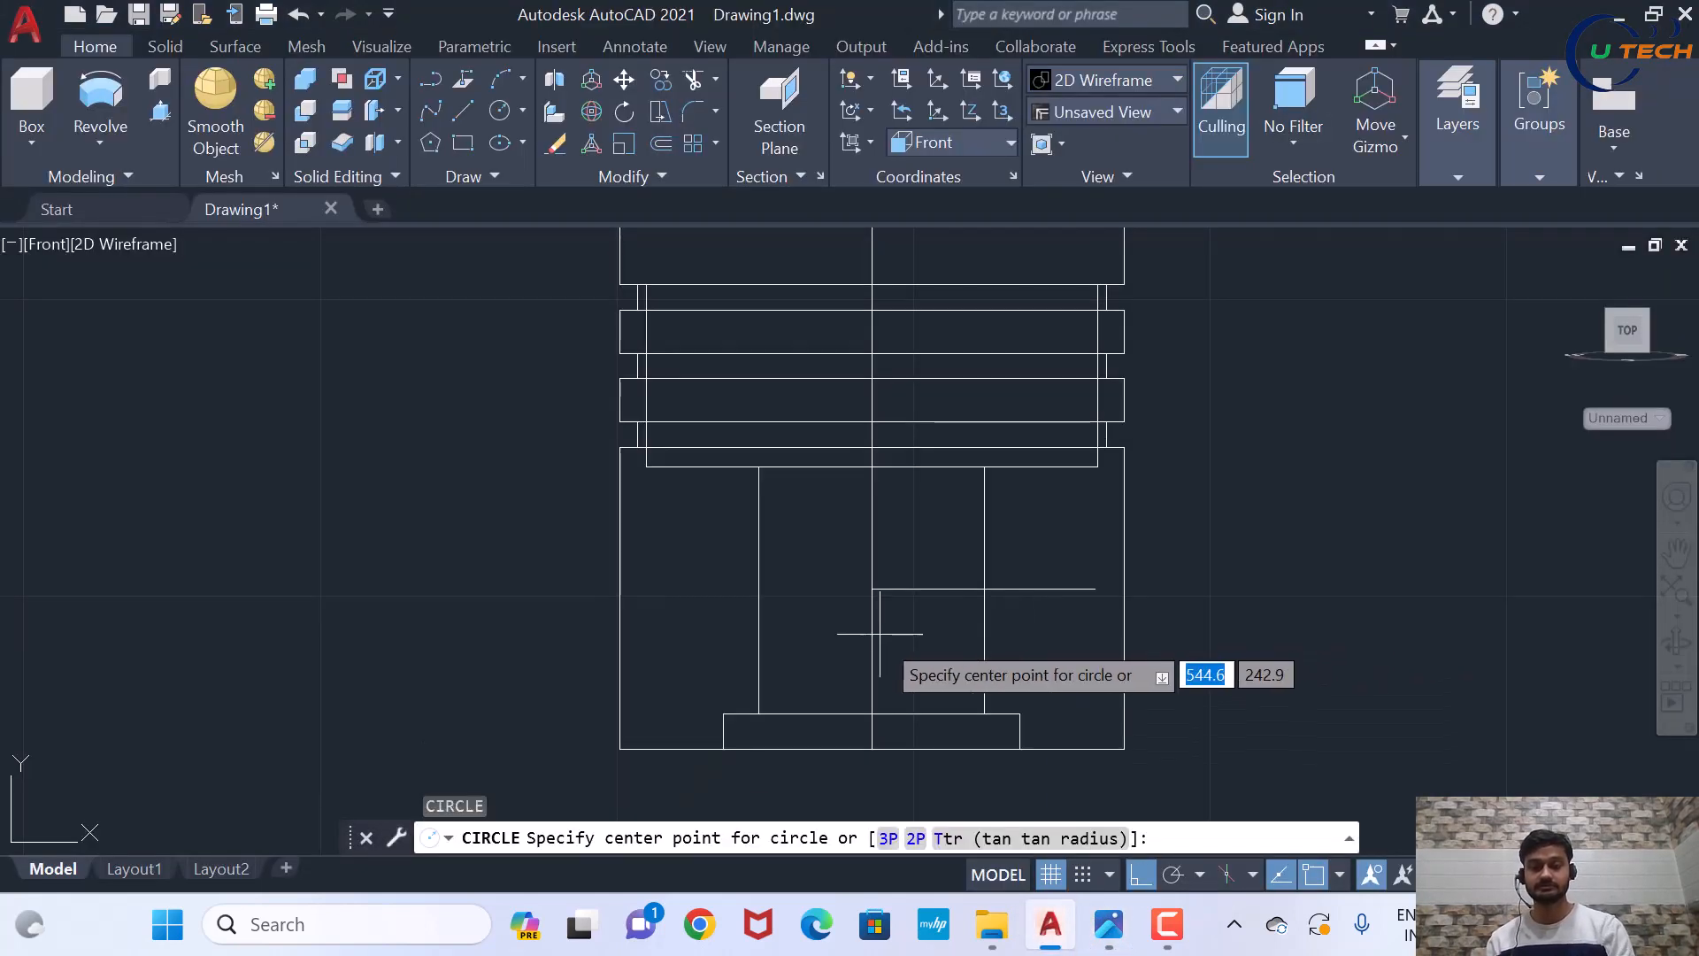
left_click(872, 589)
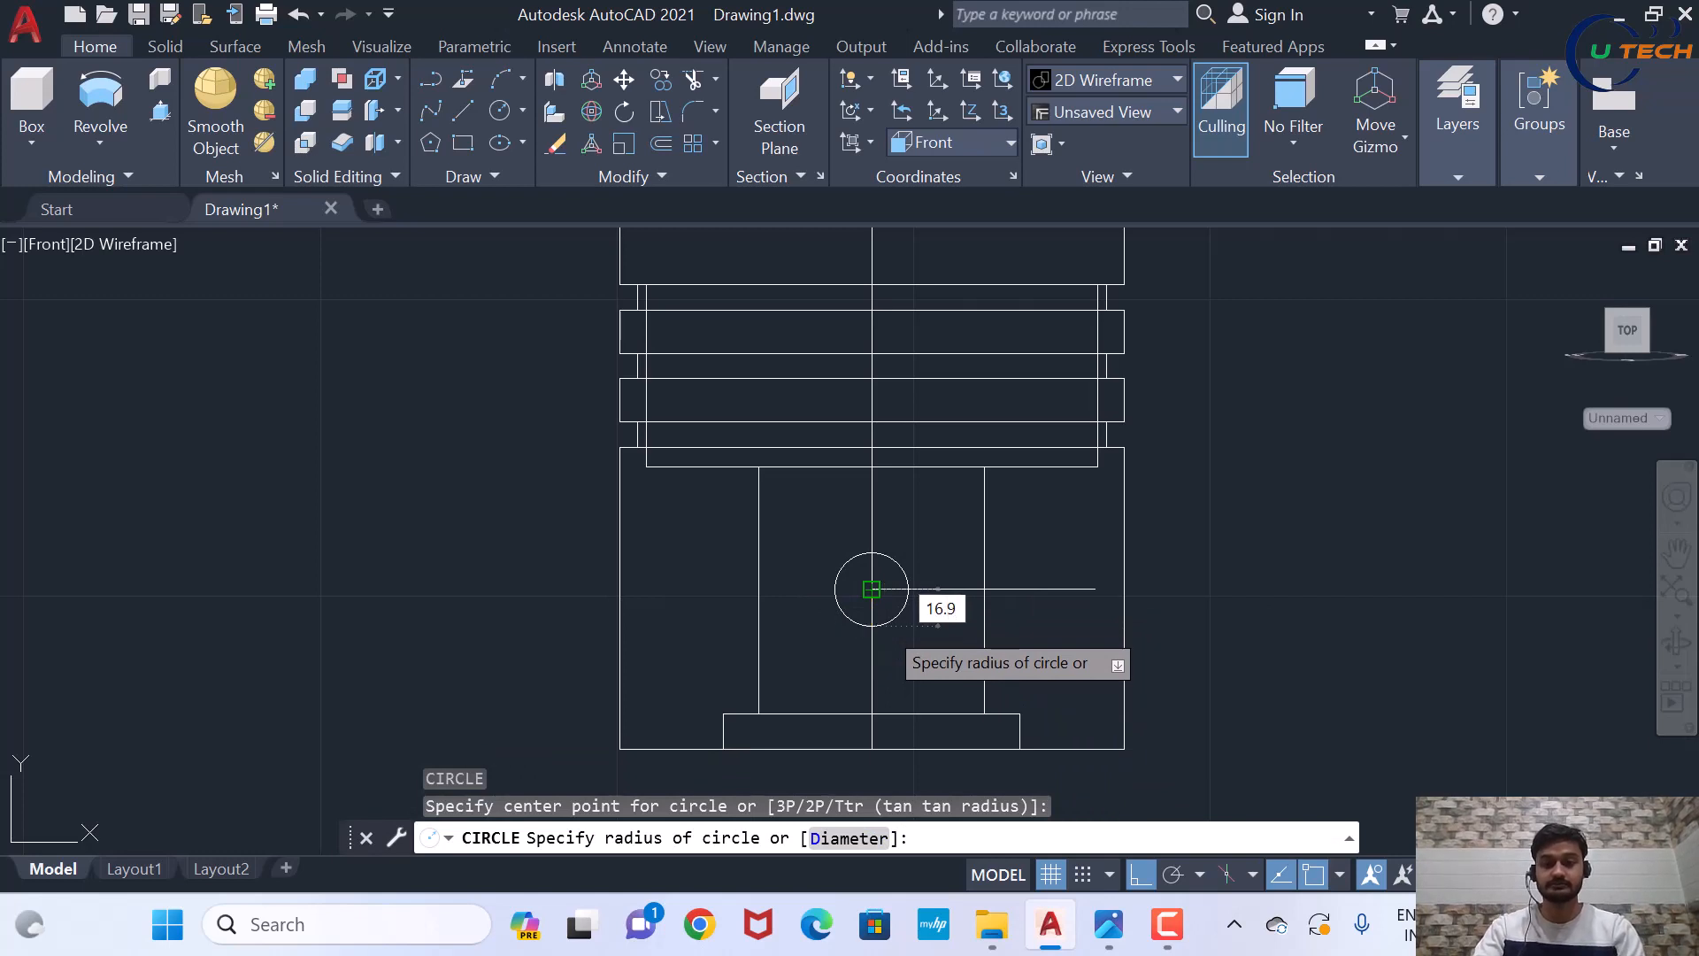
key("Return")
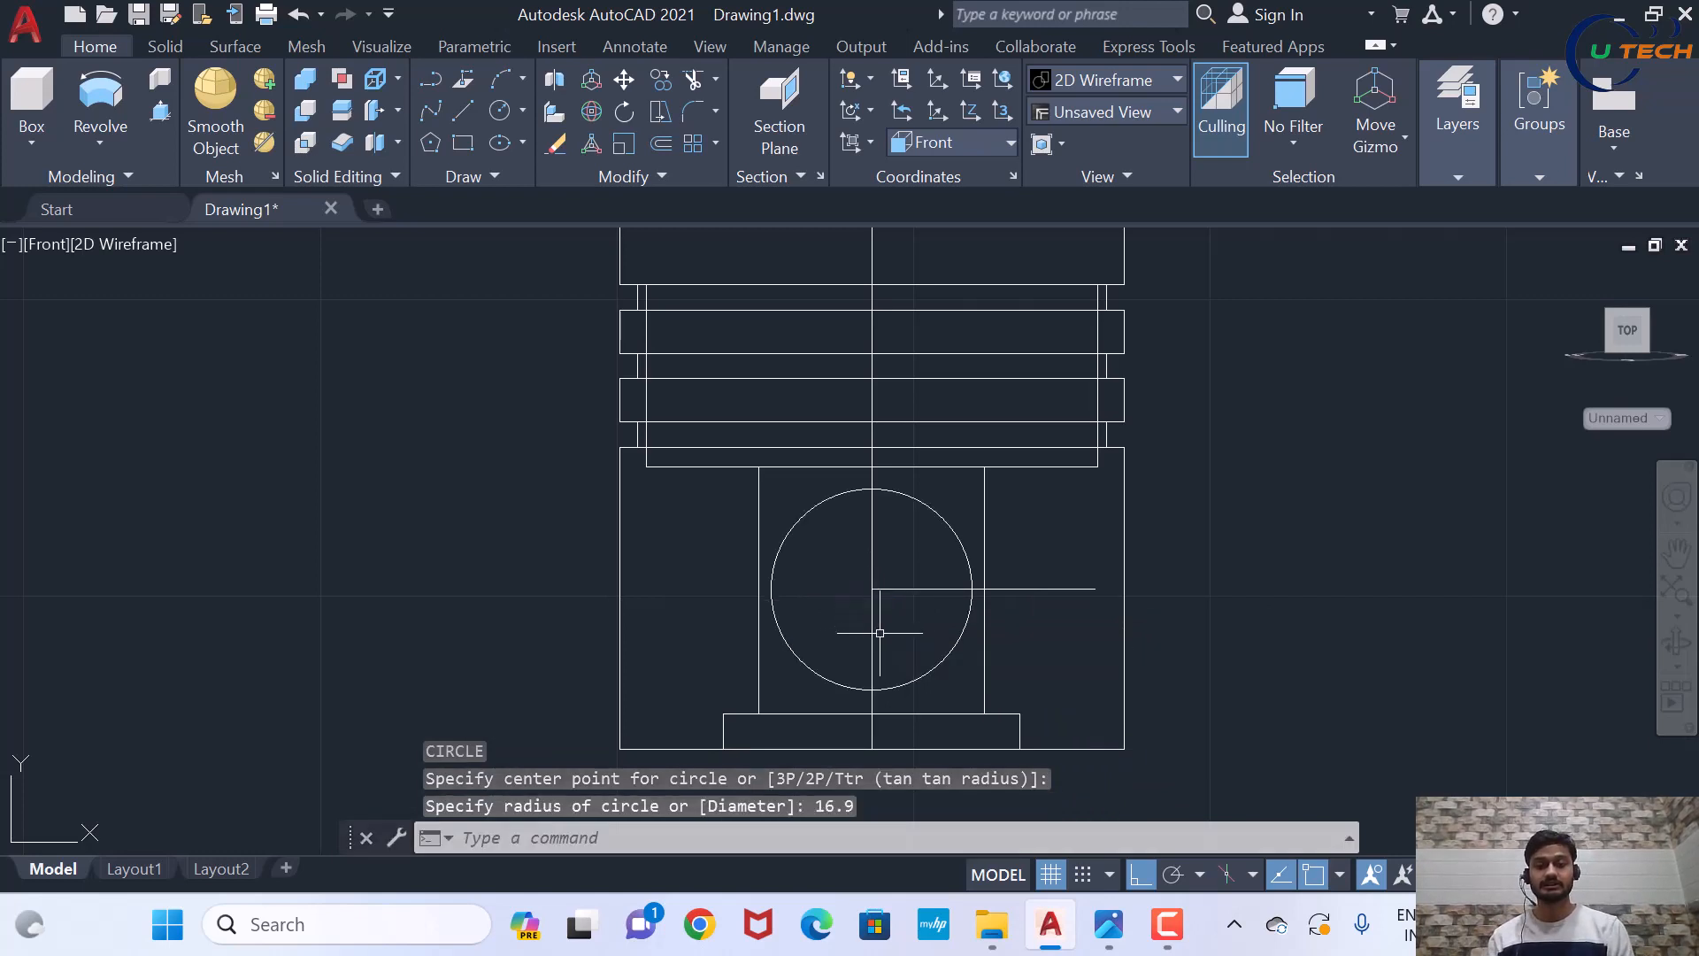
left_click(872, 613)
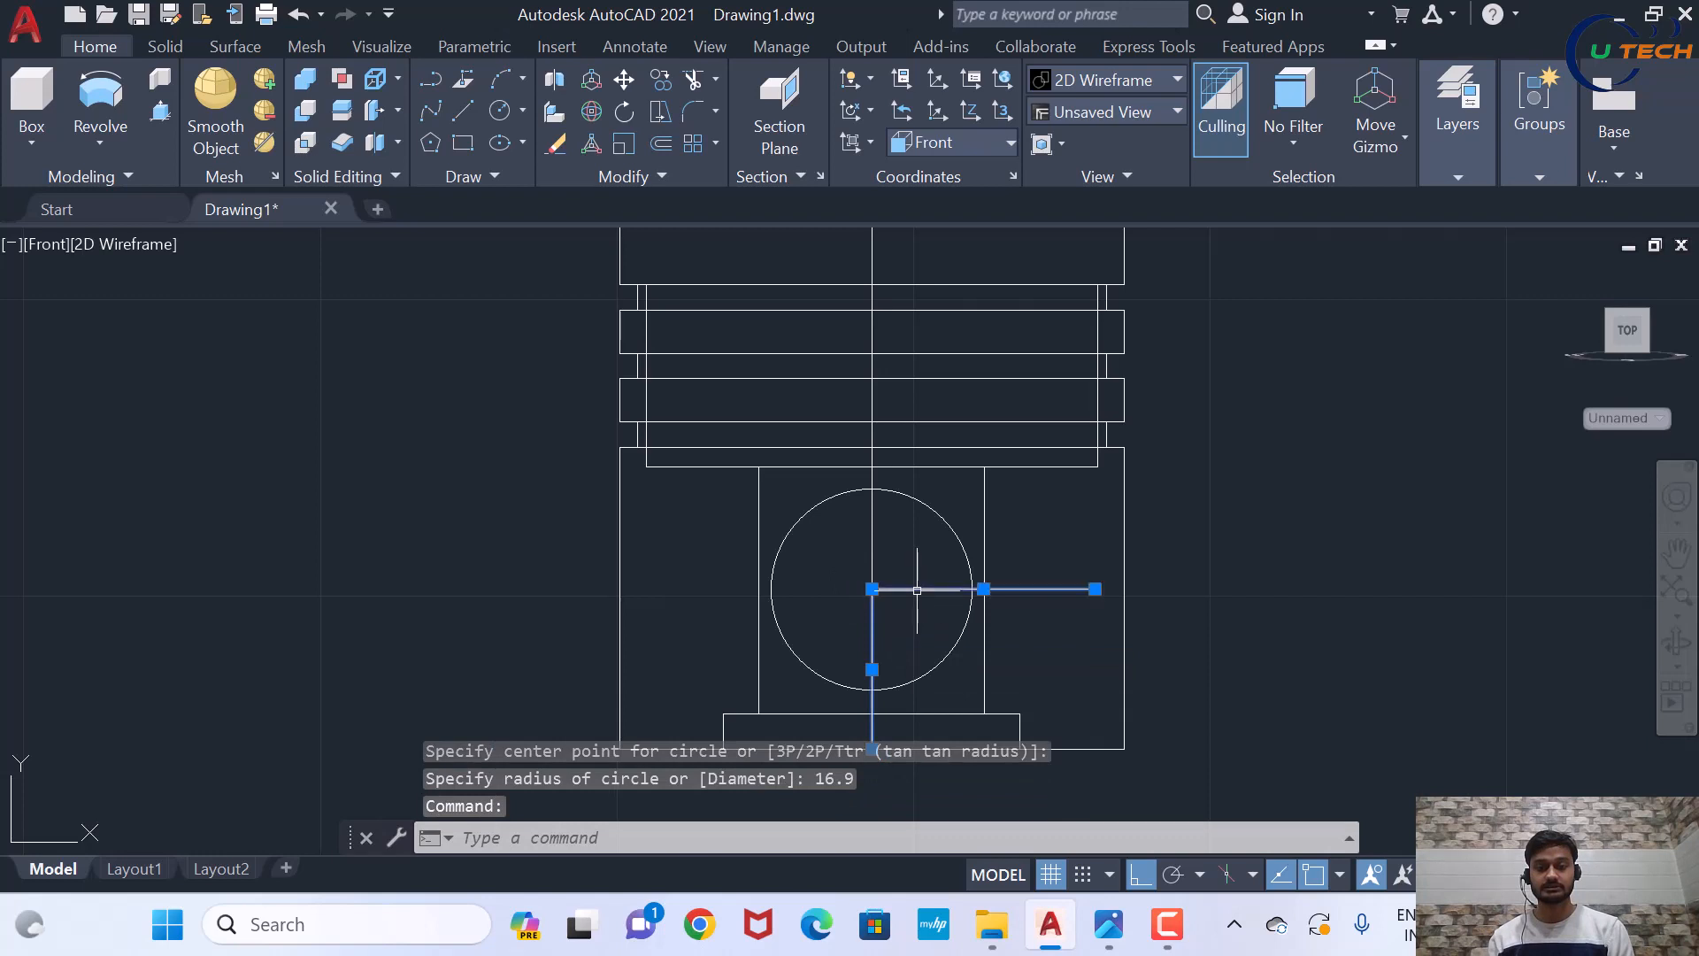
key("Delete")
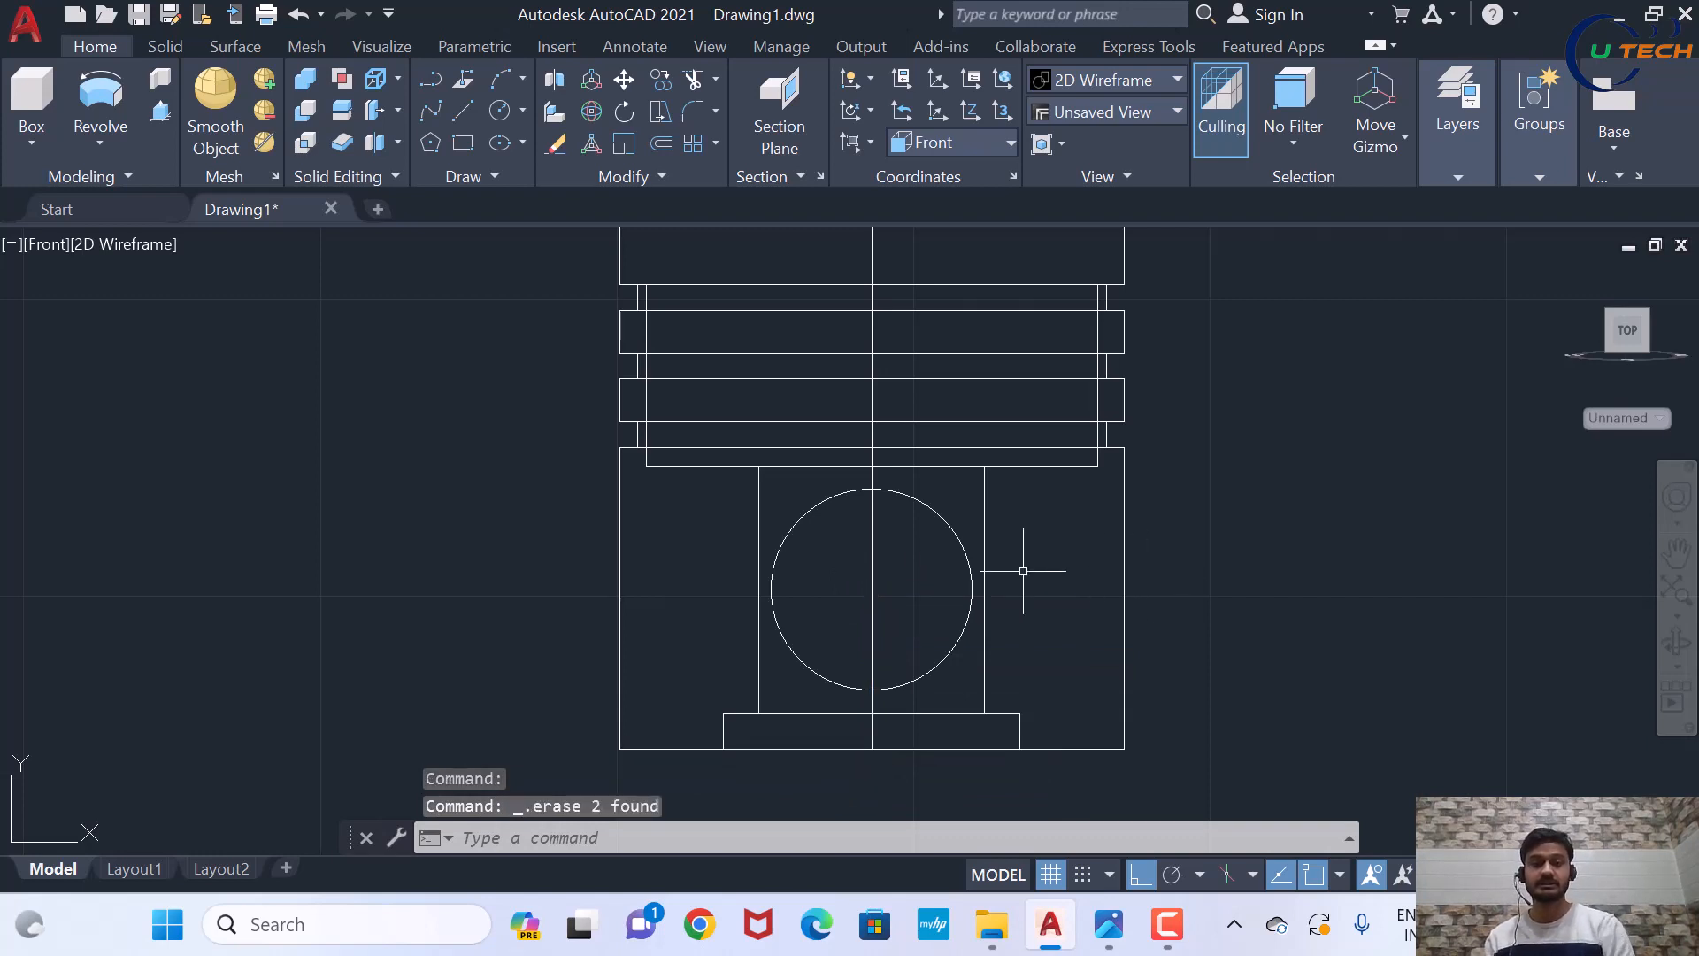
Set the model view to SW Isometric
left_click(44, 245)
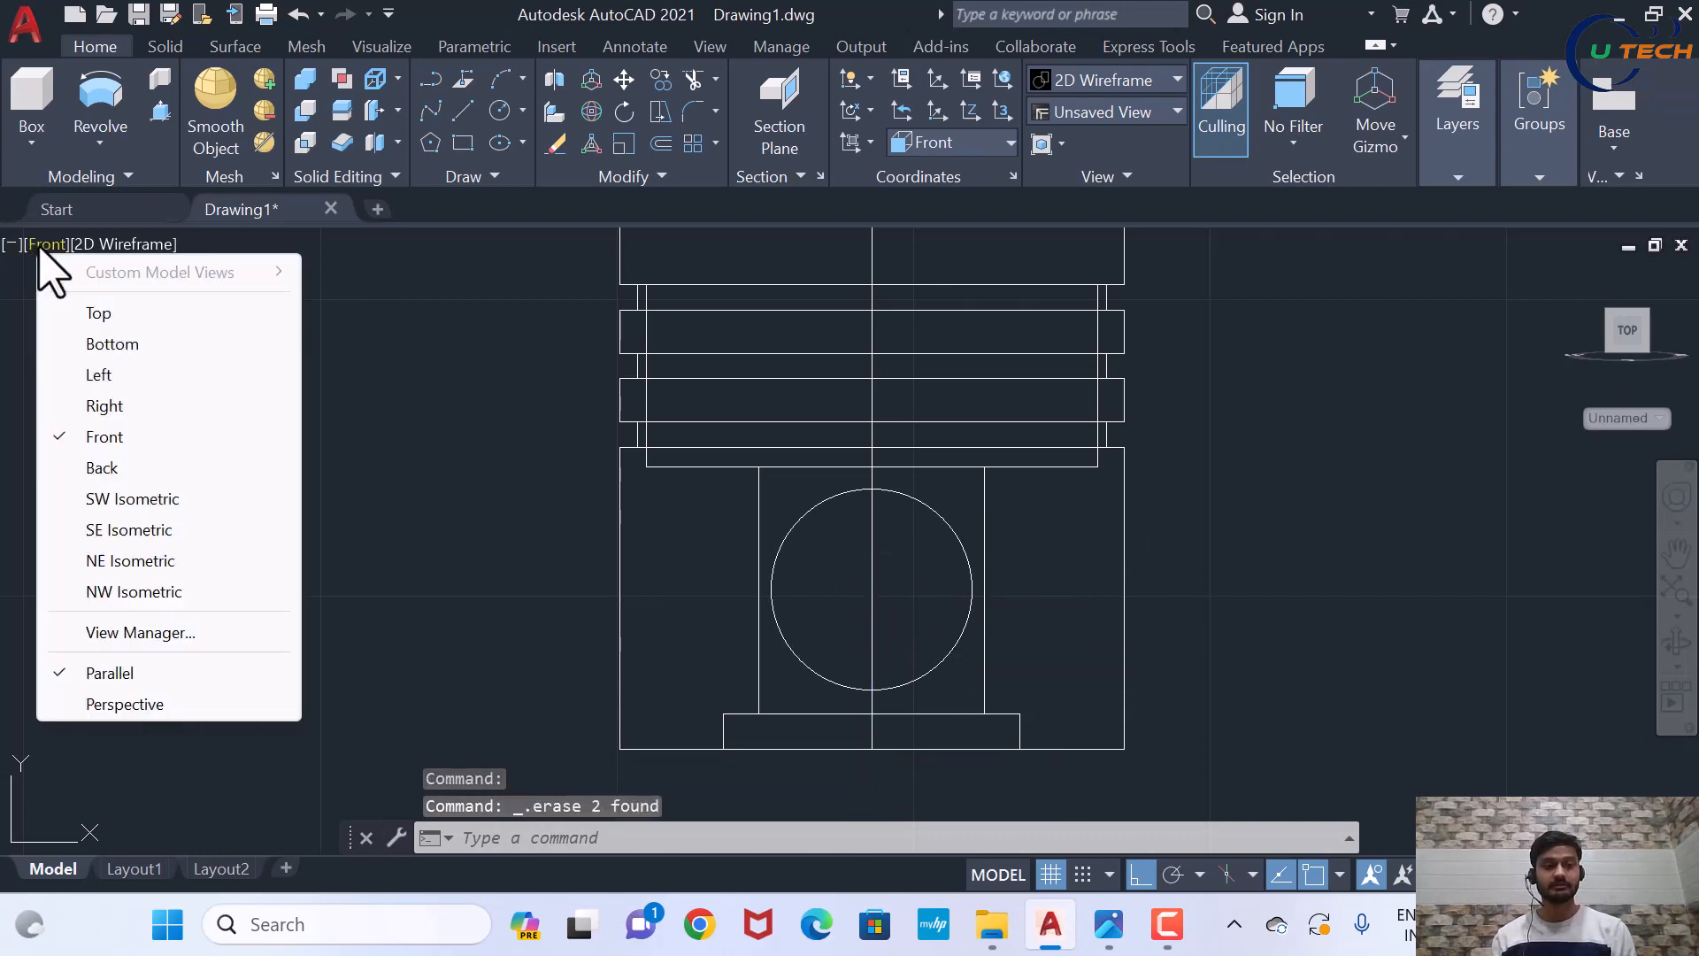
left_click(167, 498)
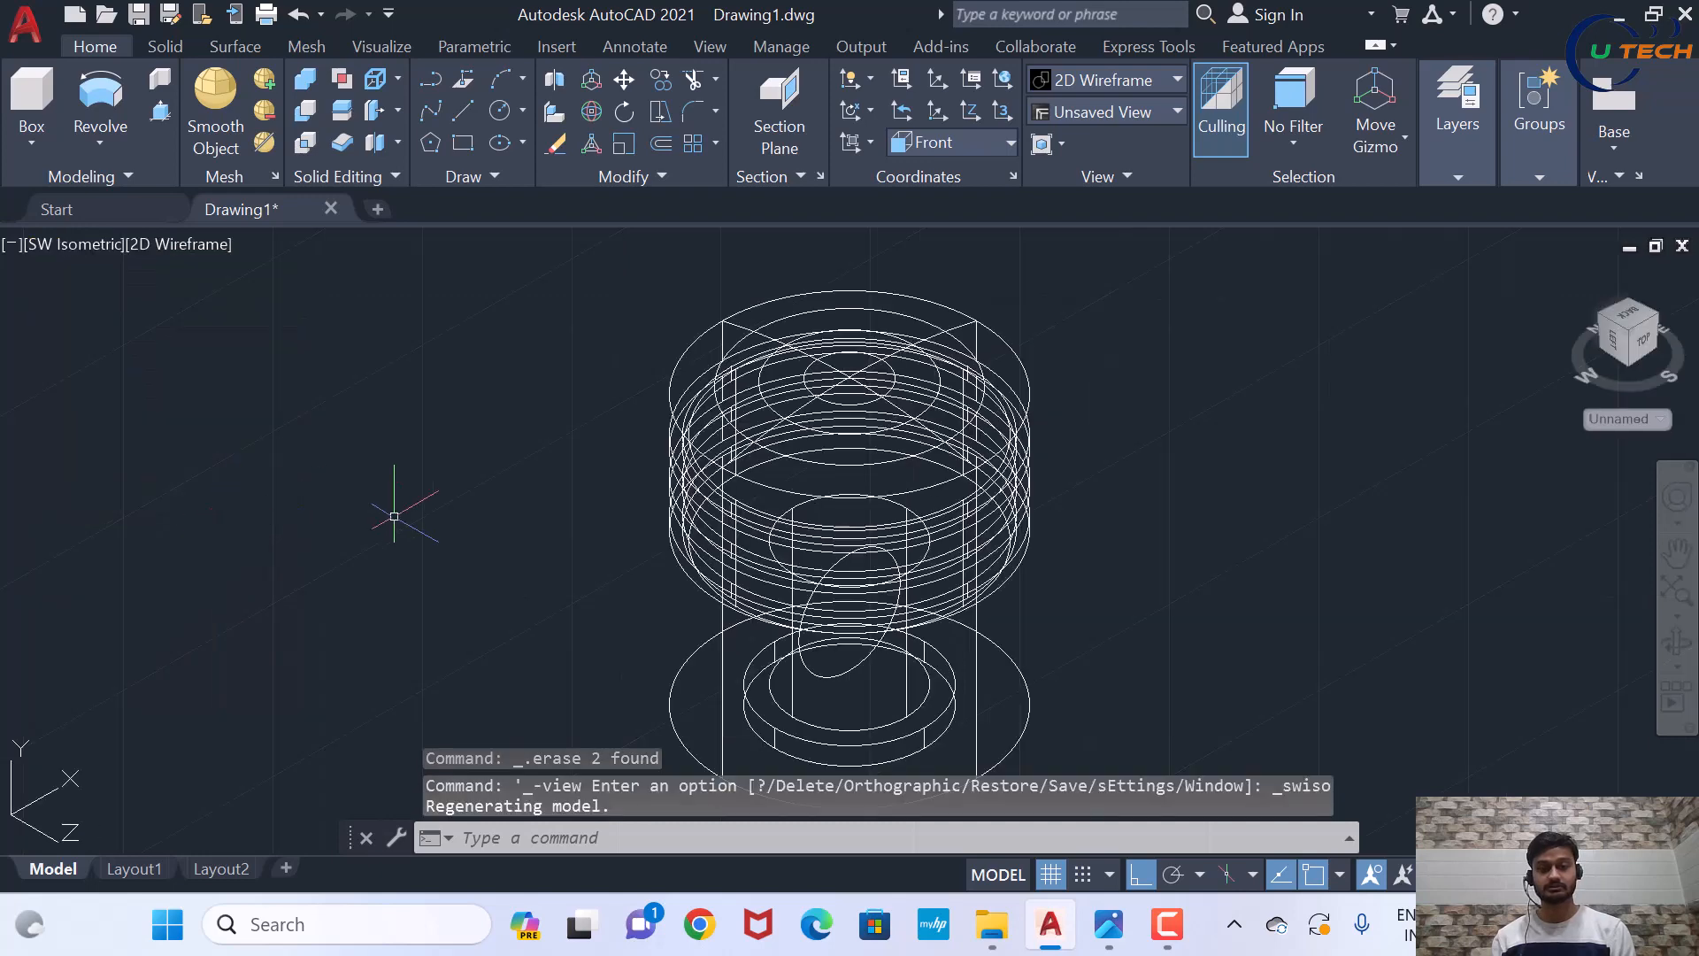
scroll(528, 498, "down", 2)
scroll(520, 517, "up", 2)
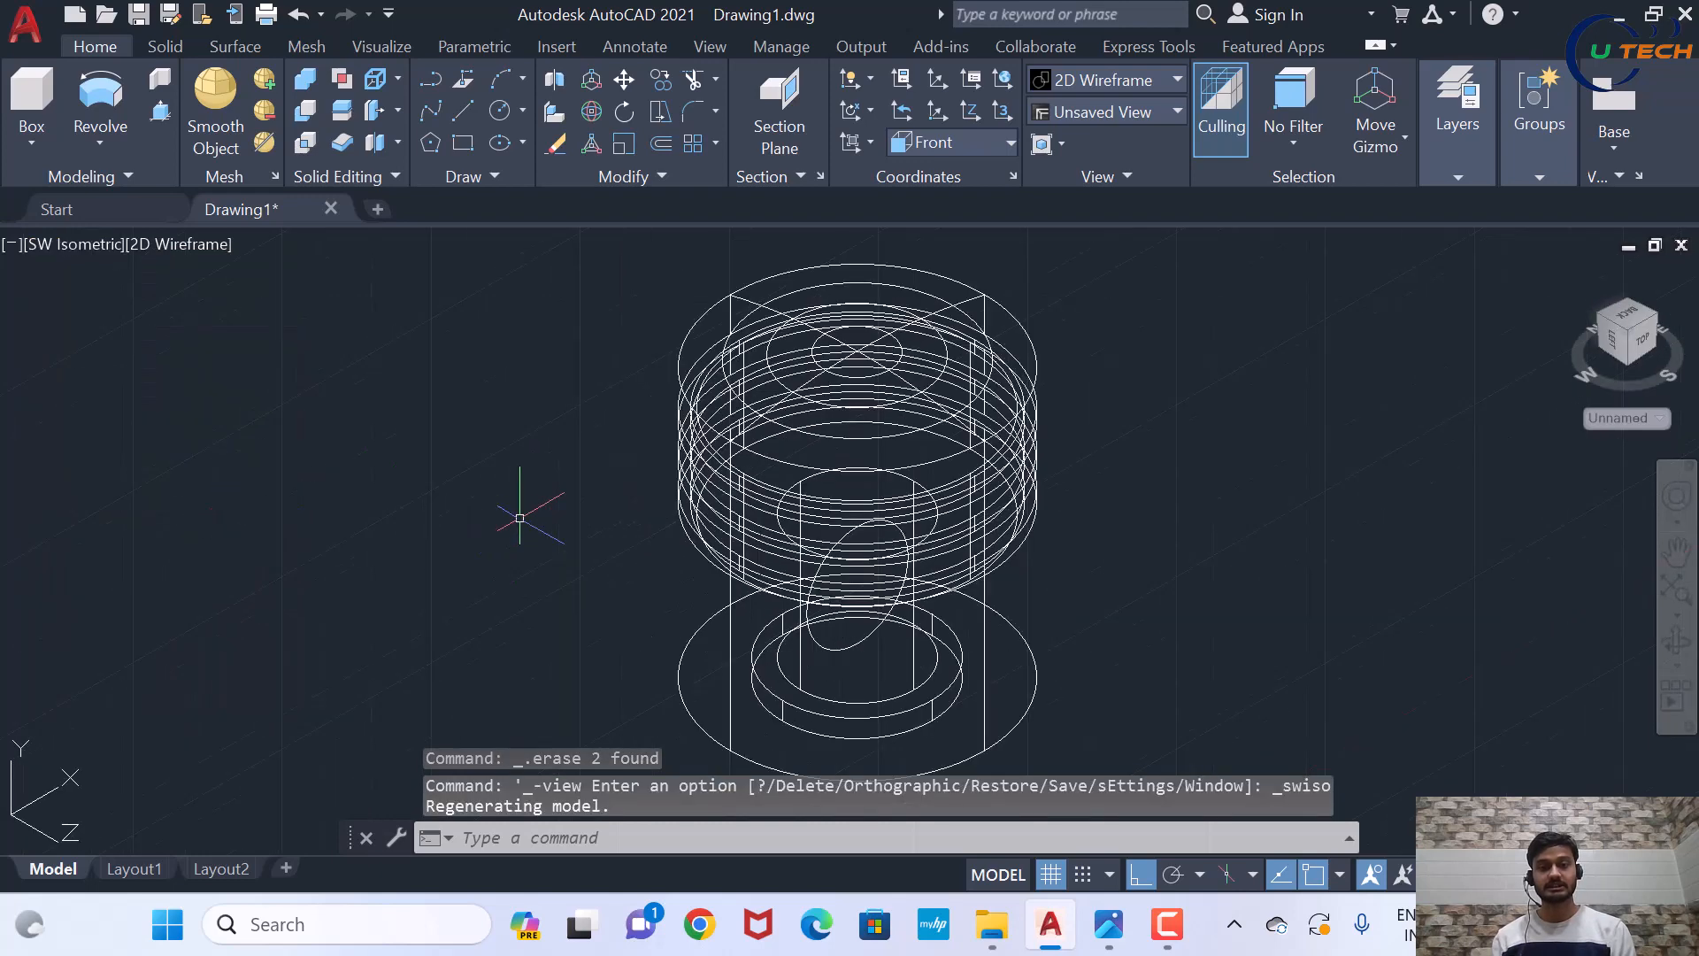
Preview the piston in the Shaded with edges visual style with the grid turned off, and return to 2D Wireframe
left_click(200, 243)
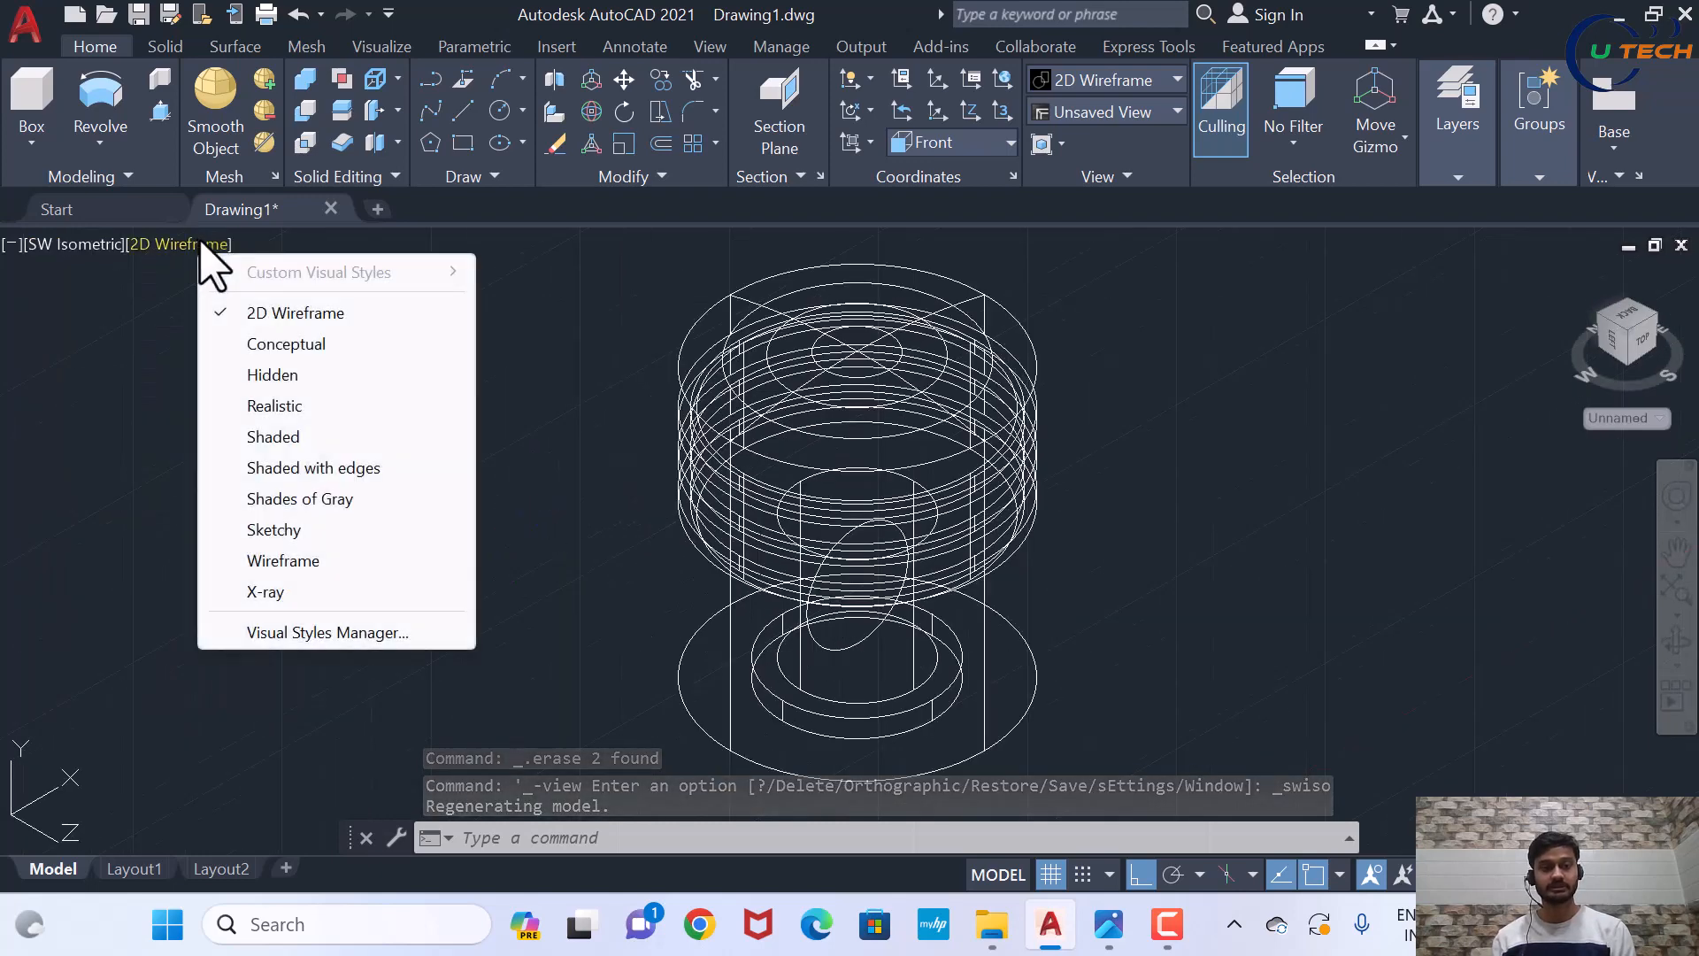
left_click(359, 467)
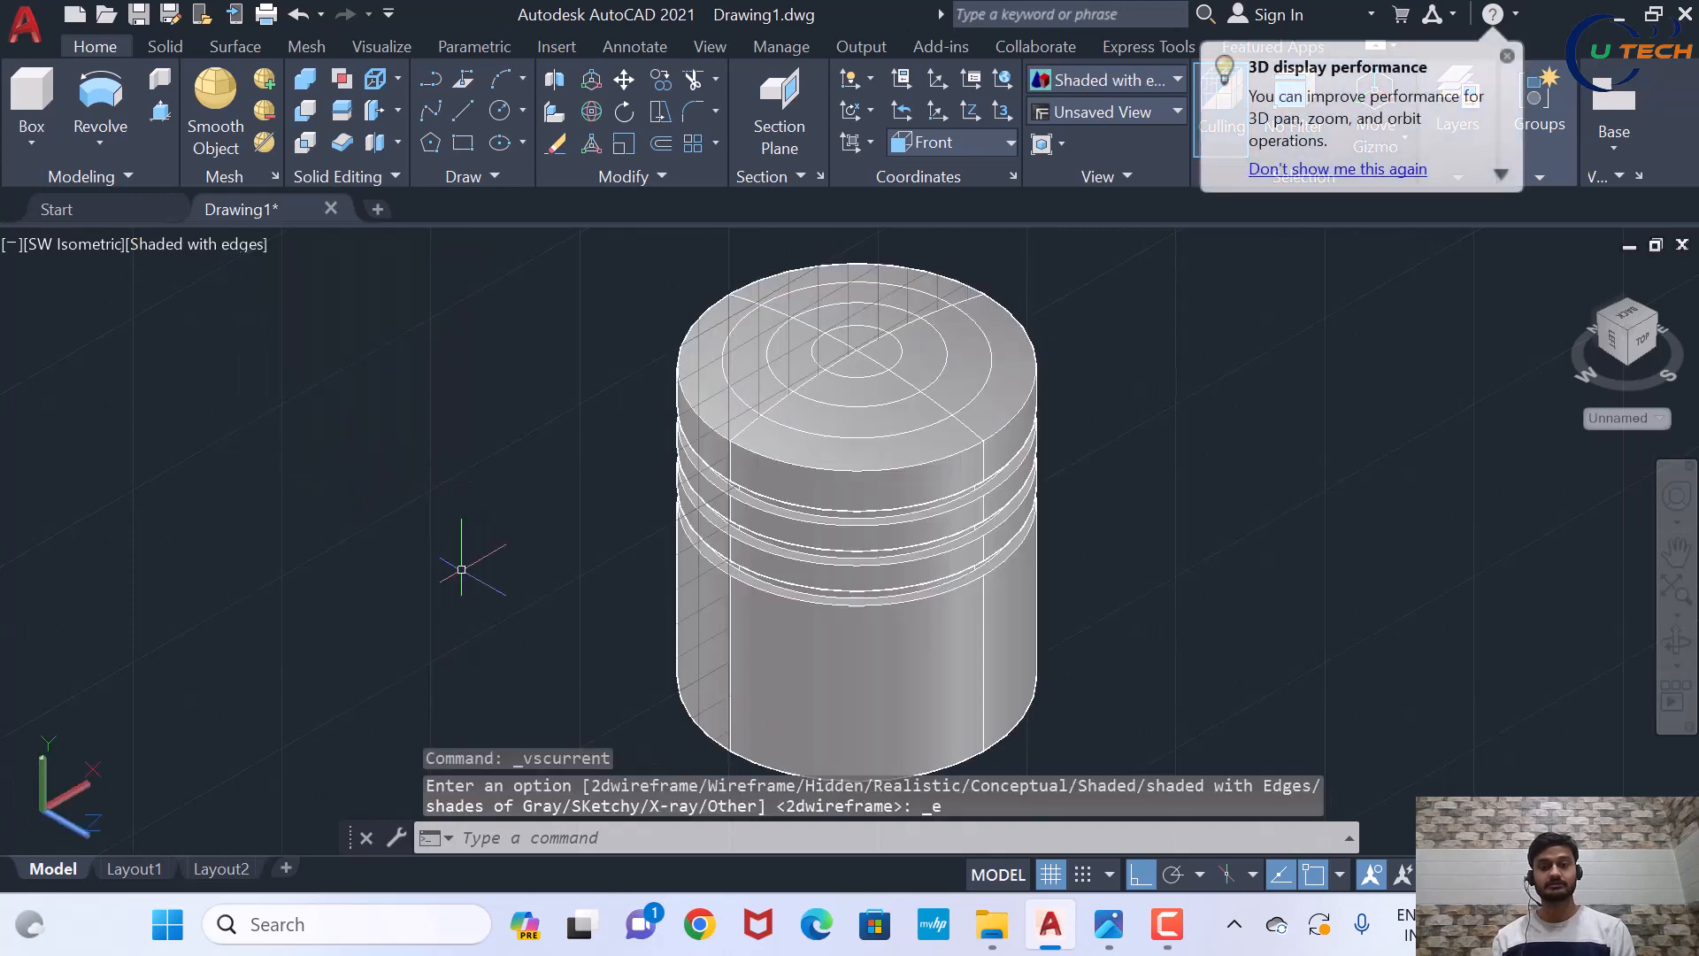
left_click(1051, 875)
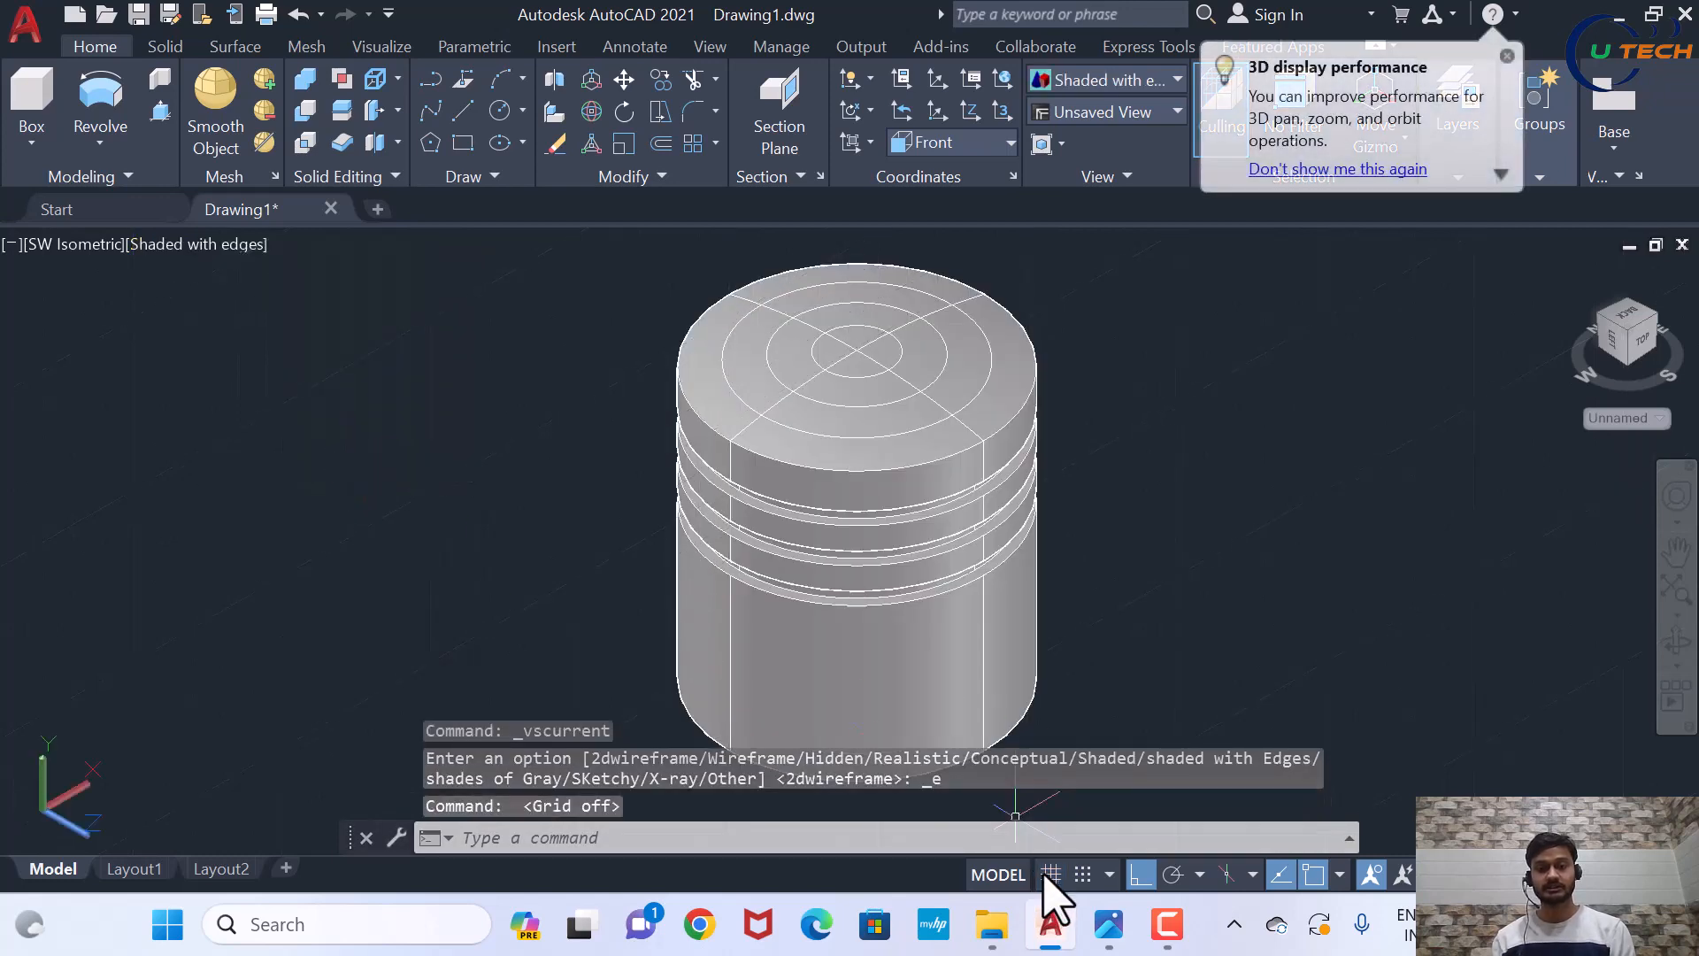
left_click(181, 245)
left_click(310, 311)
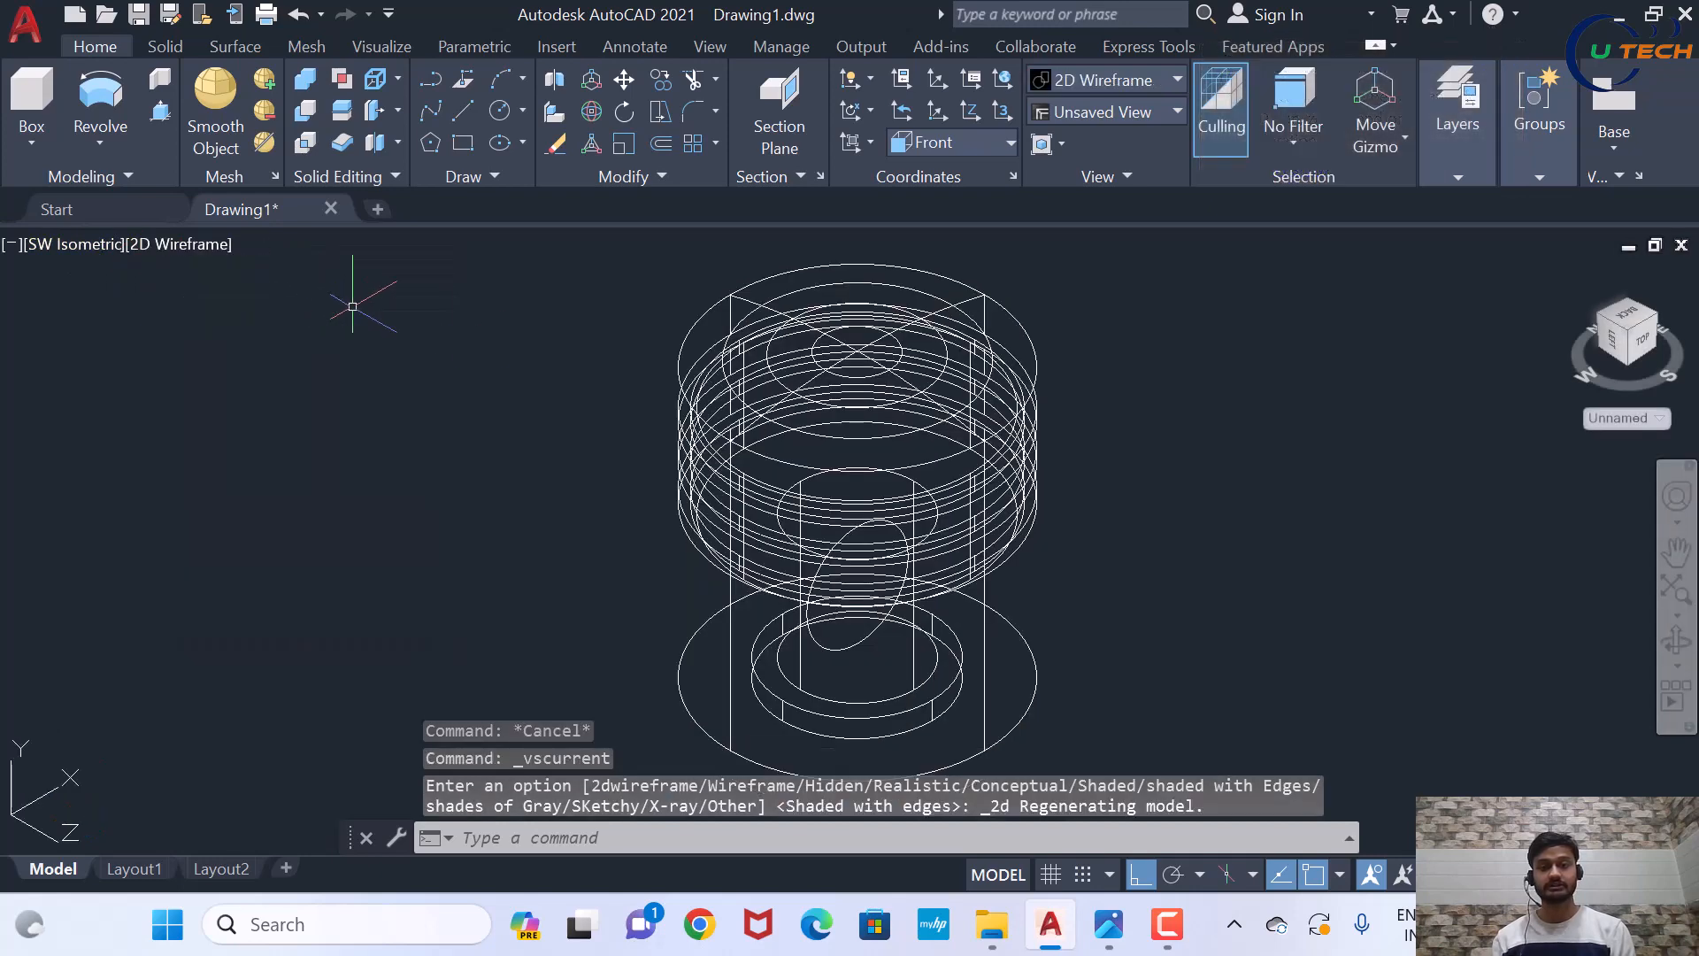
Presspull the pin hole circle in both directions along its axis, making two cylinders that extend well beyond the piston's skirt
left_click(160, 111)
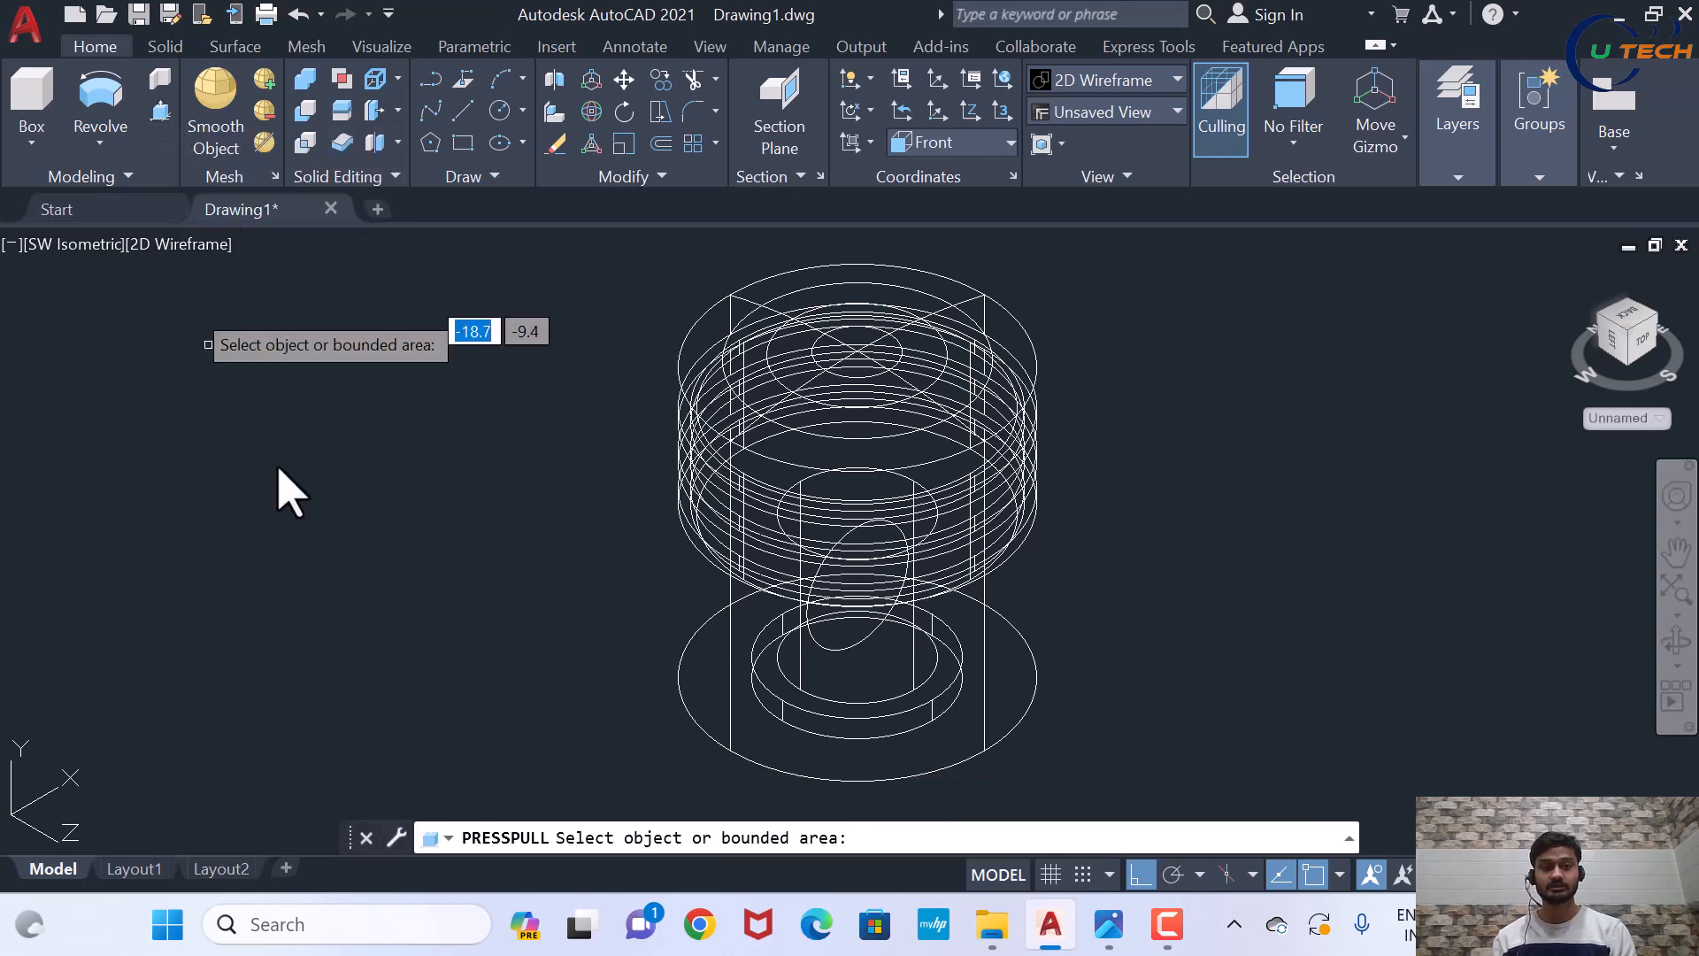
left_click(836, 652)
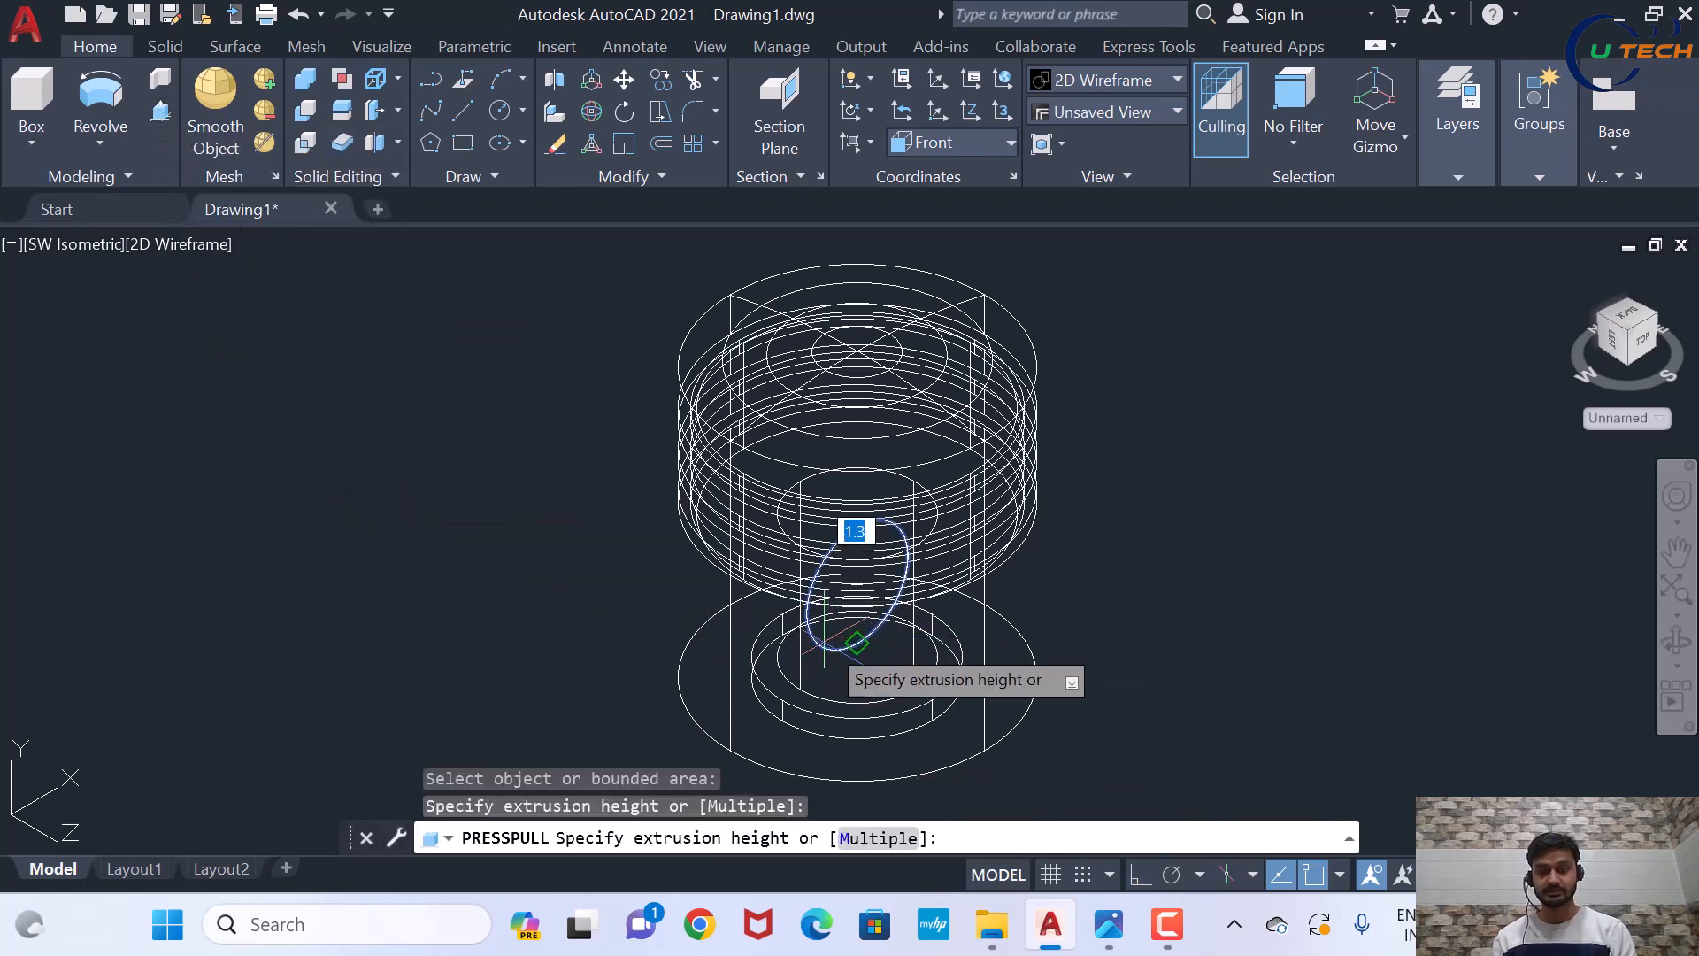
left_click(399, 496)
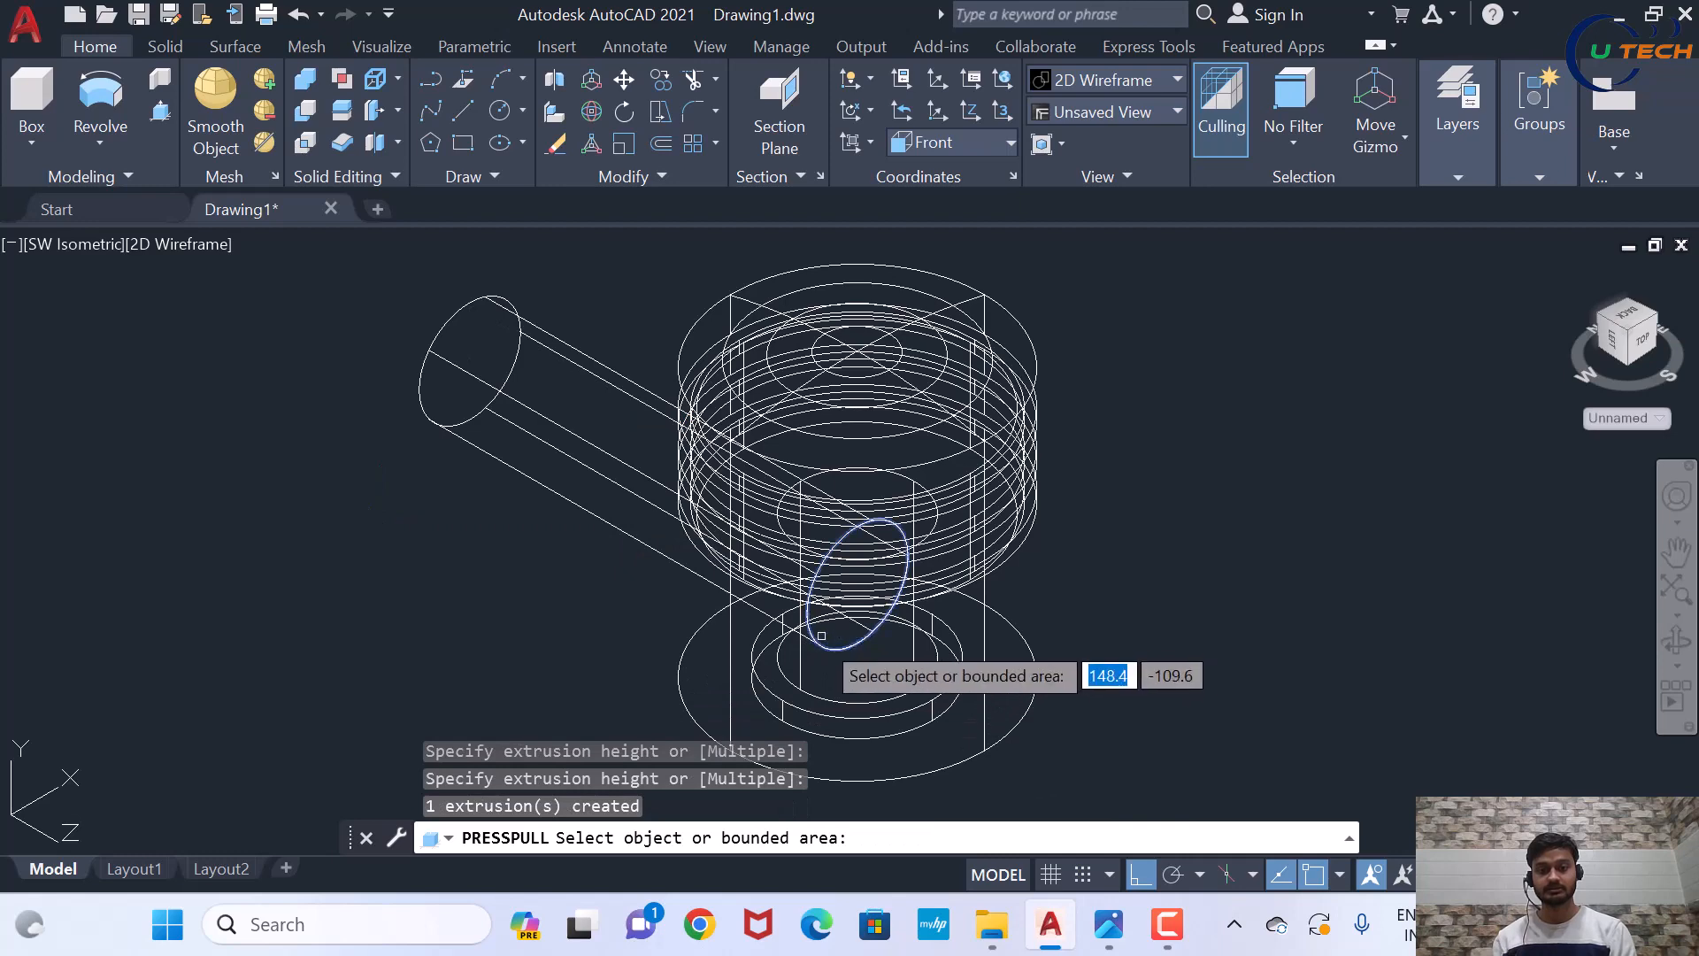
left_click(847, 650)
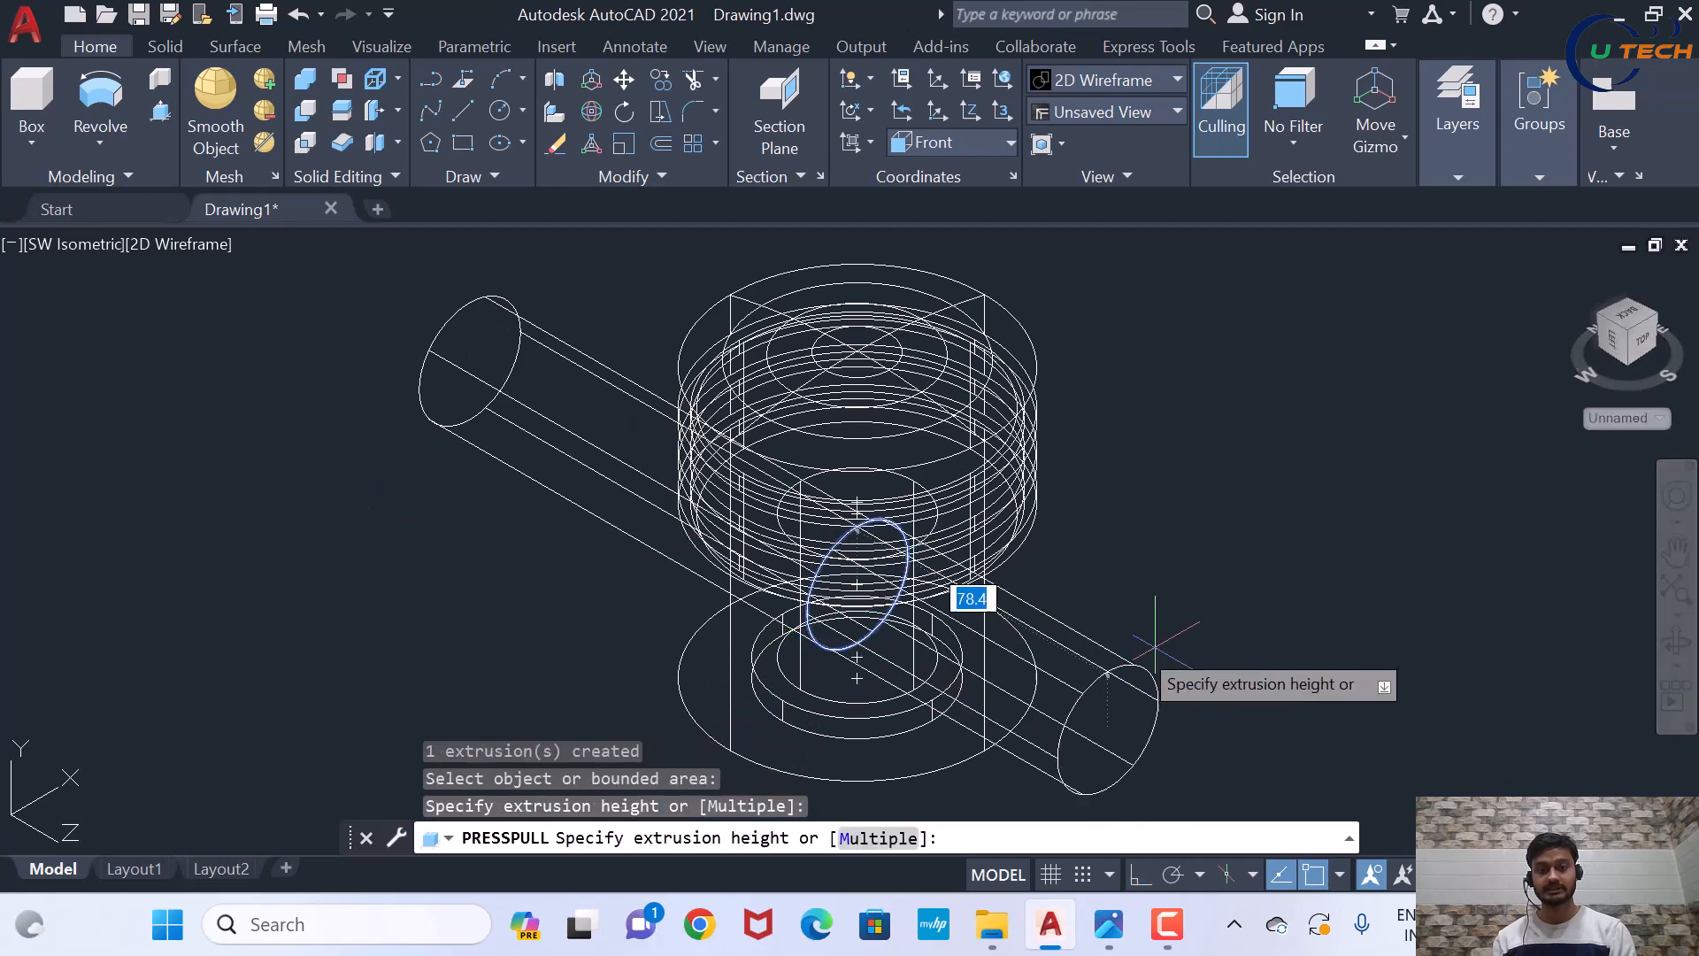
left_click(1264, 662)
scroll(1252, 550, "down", 2)
key("Return")
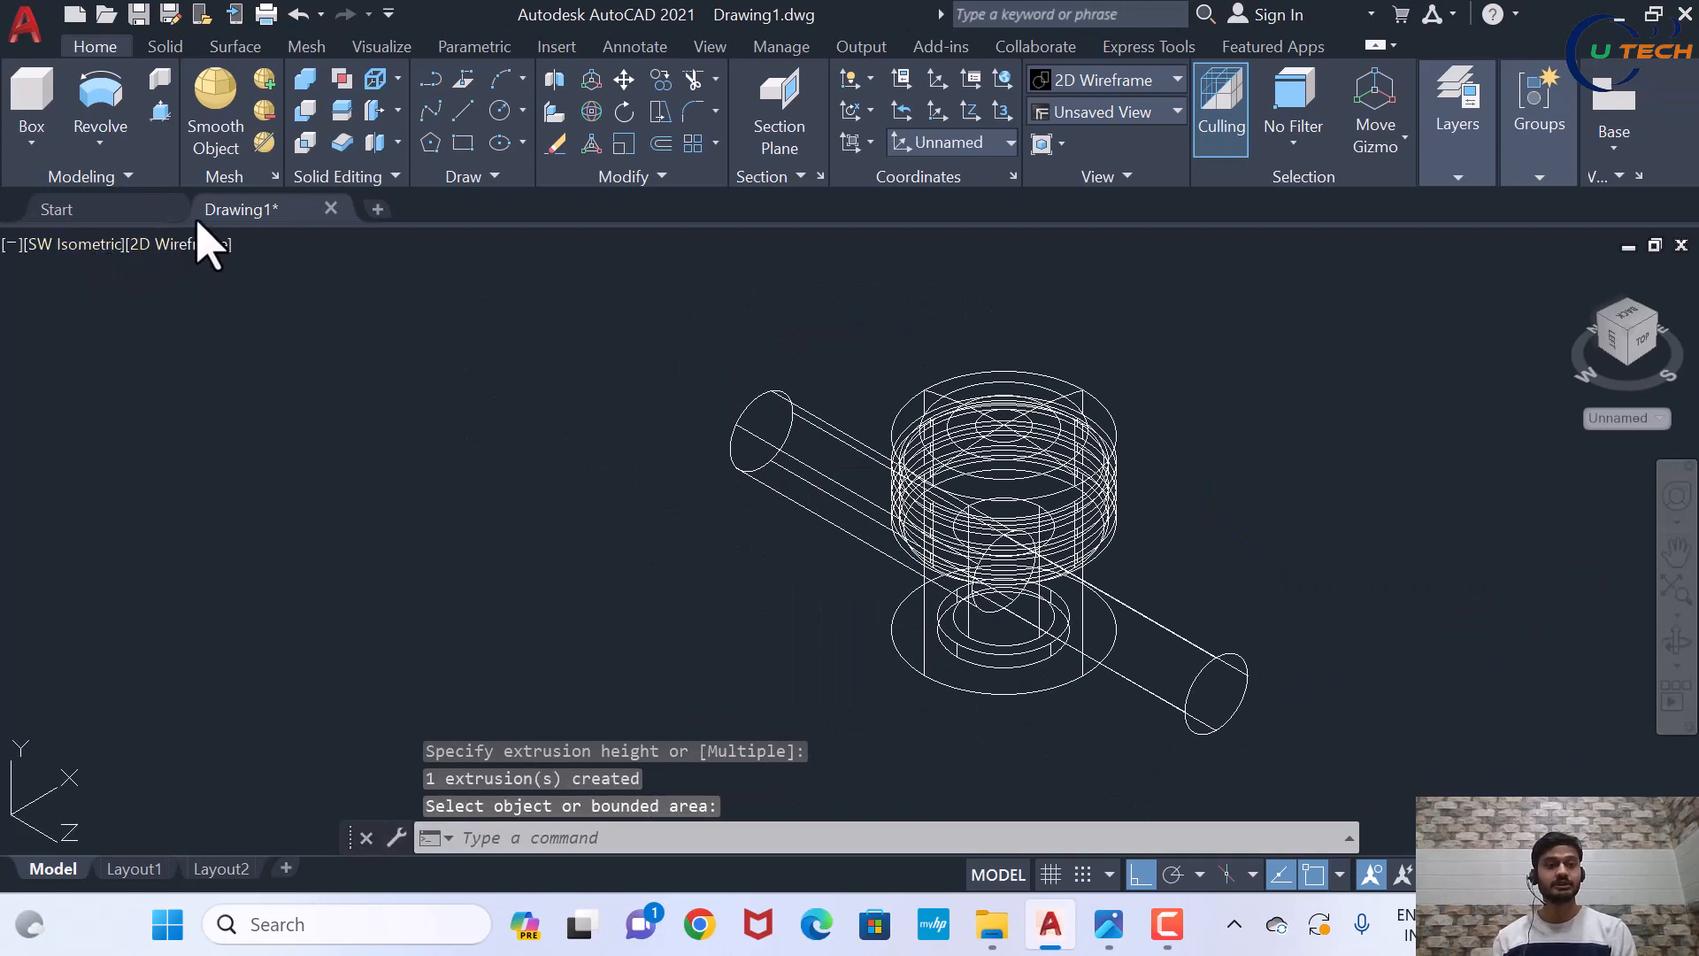
Display the piston and the two cylinders in the Realistic visual style
left_click(198, 247)
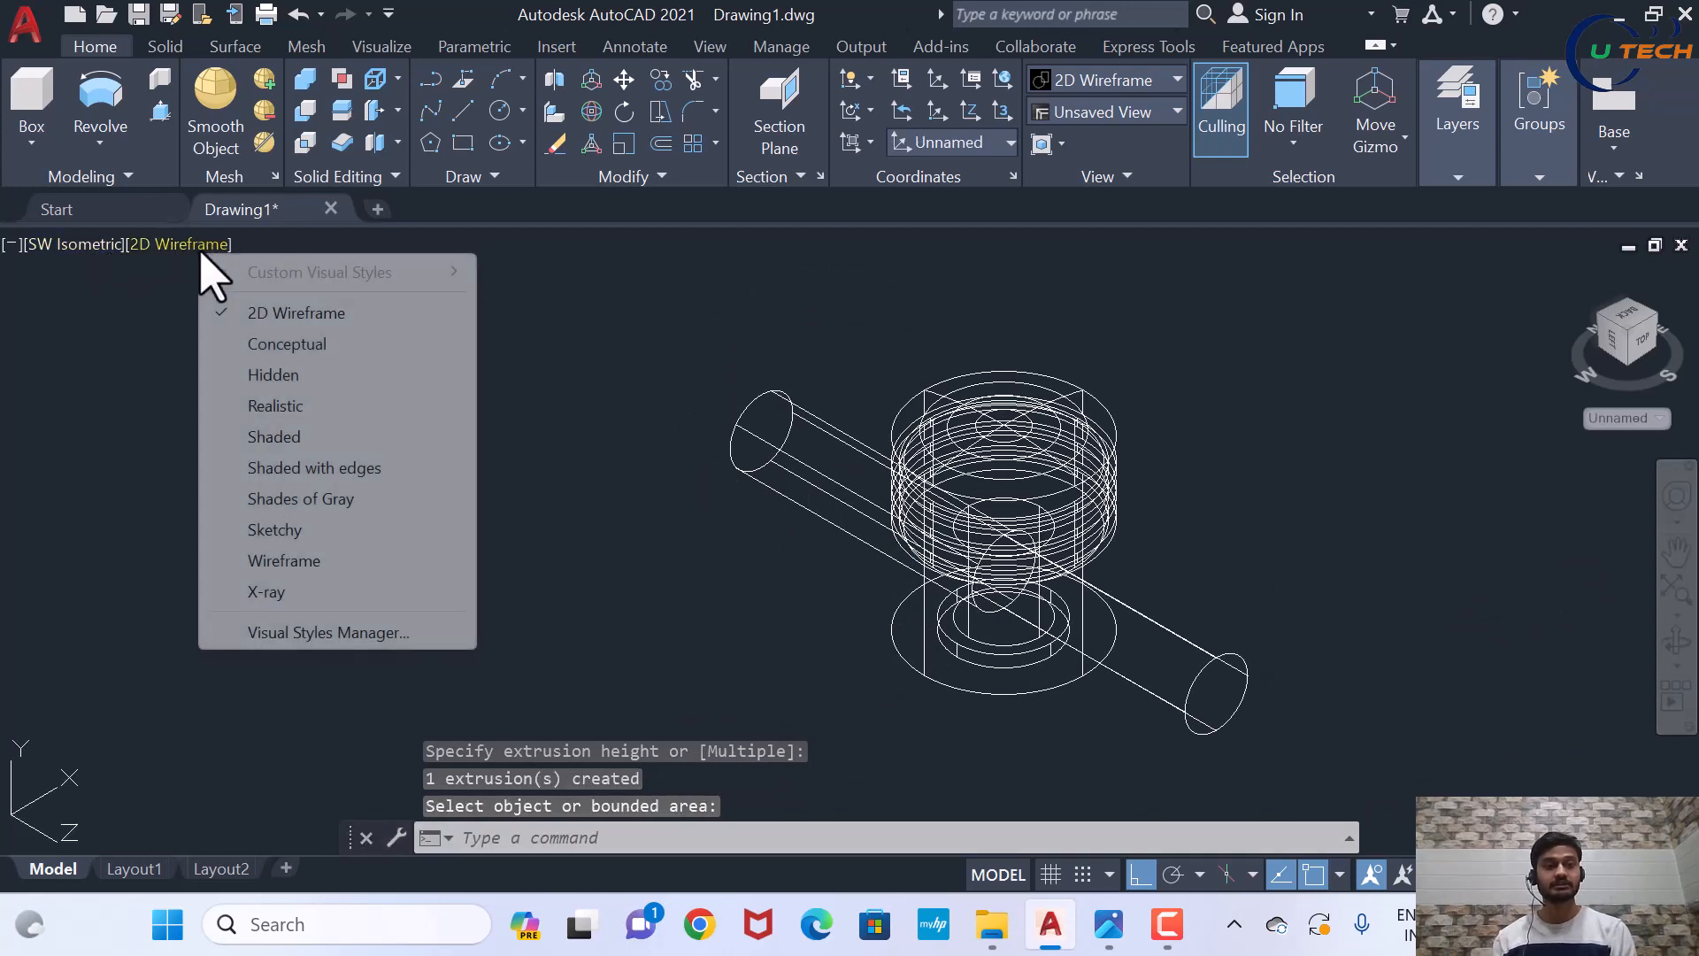
left_click(358, 406)
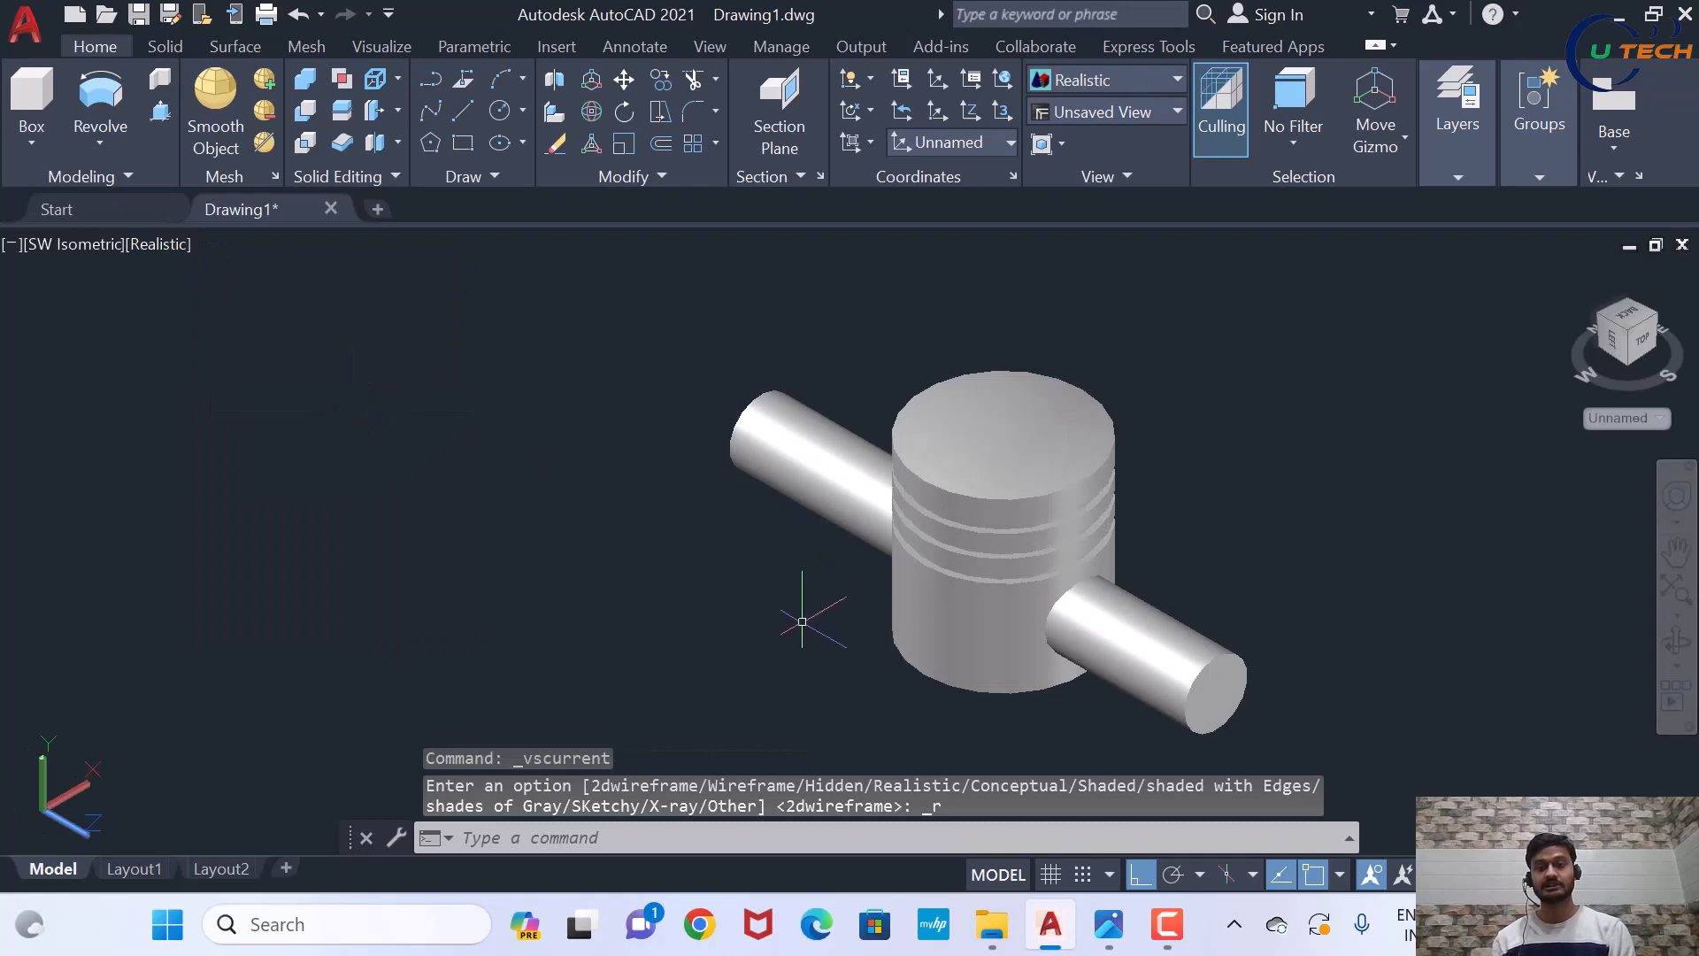
scroll(1292, 544, "up", 2)
scroll(1292, 531, "down", 2)
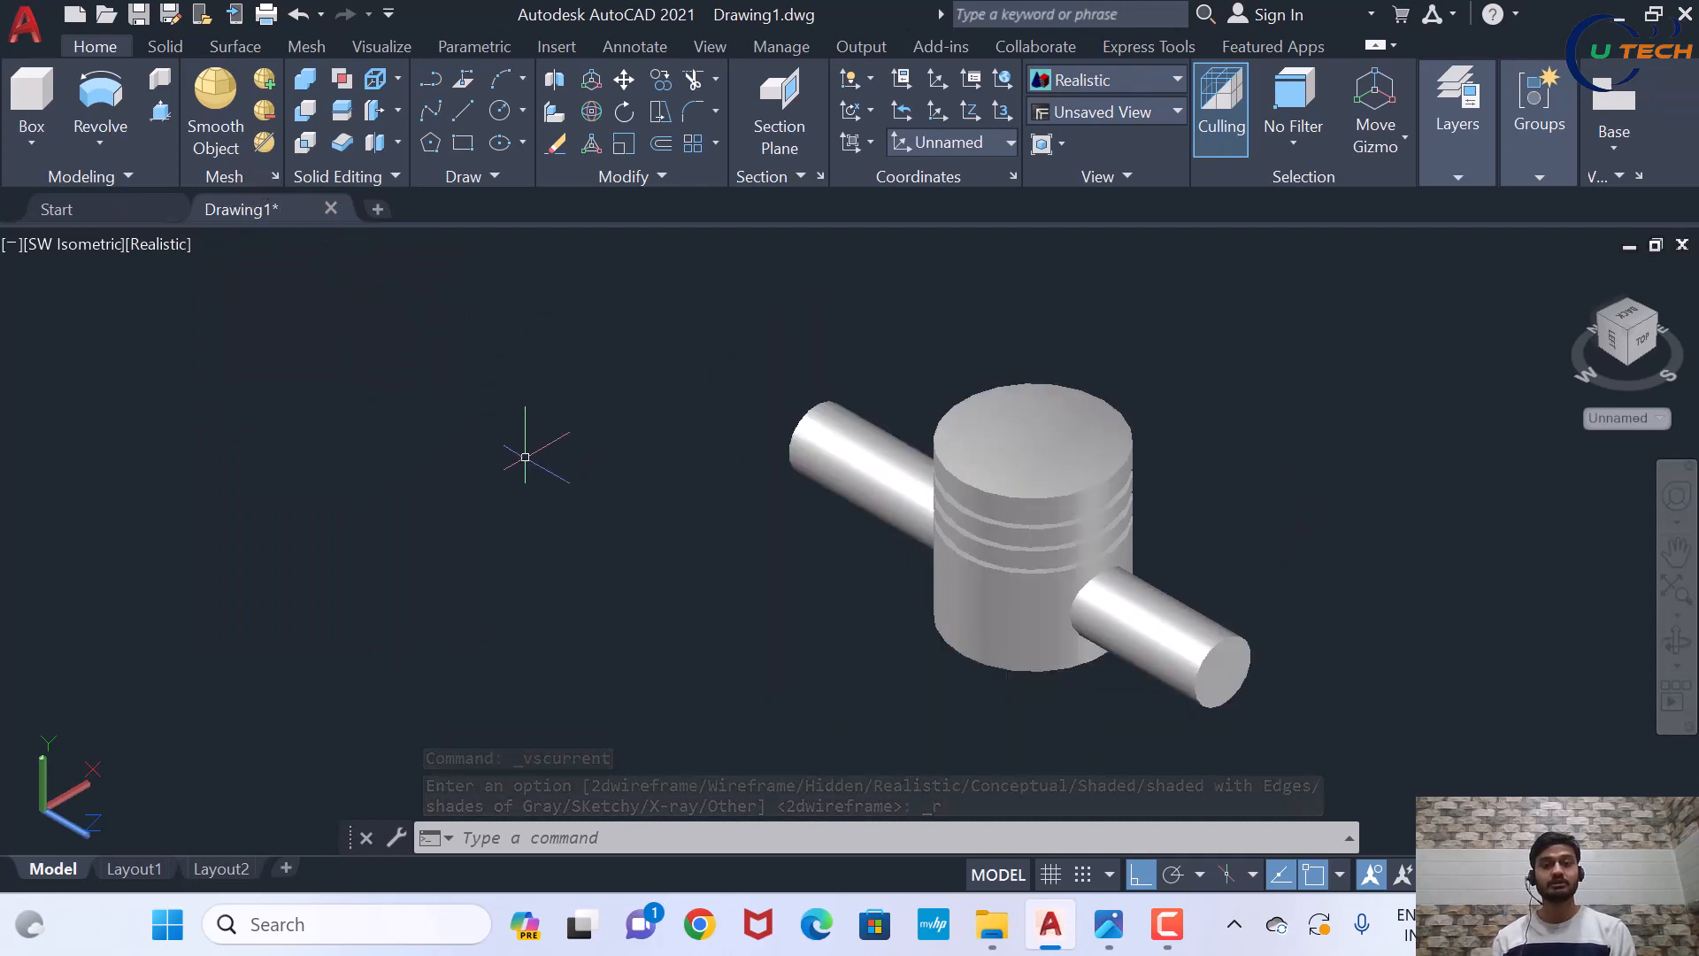
Subtract both cylinders from the piston body to cut the pin hole through the skirt
left_click(306, 111)
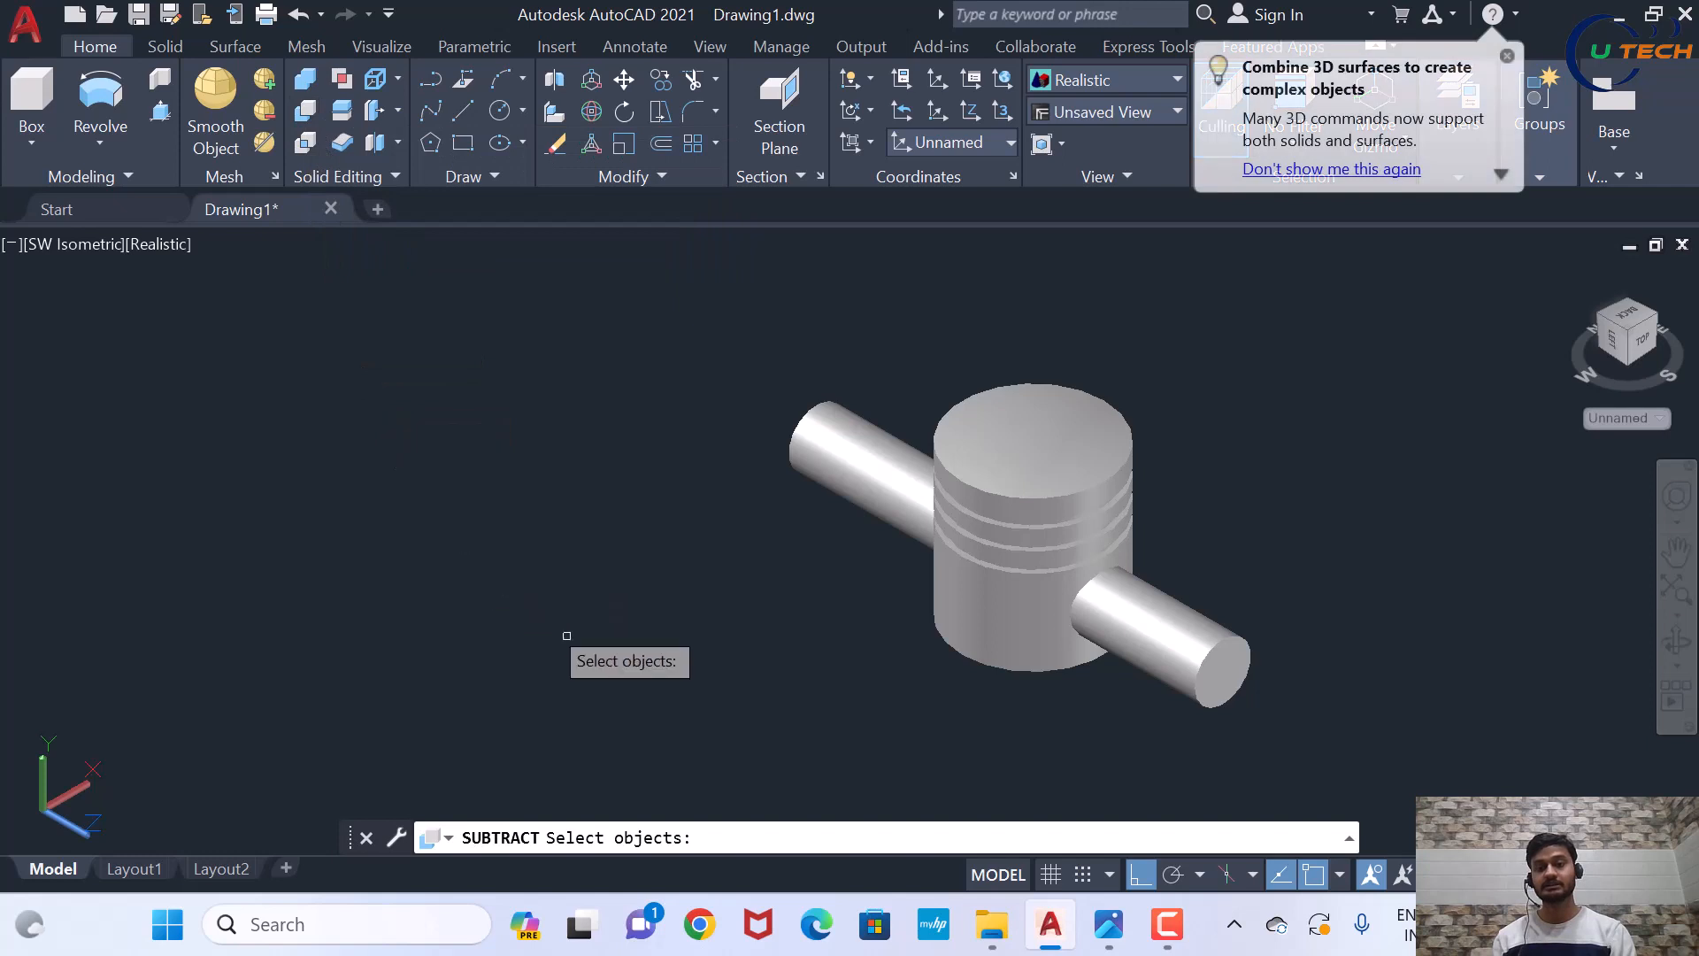
left_click(982, 618)
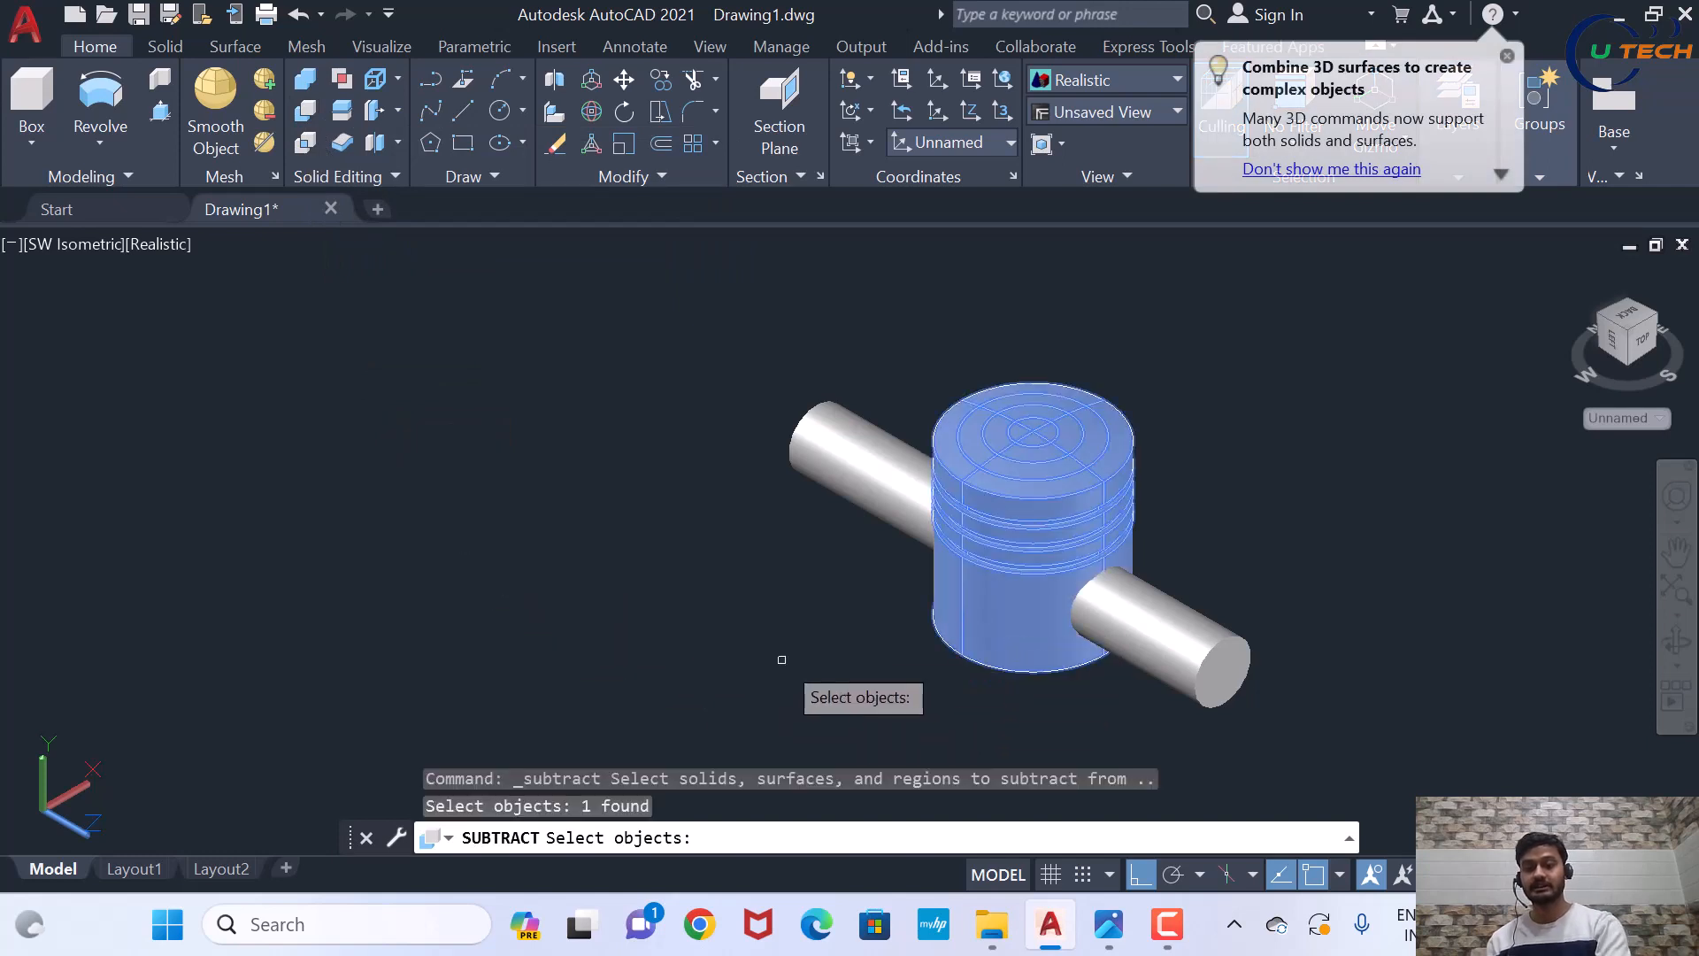
key("Return")
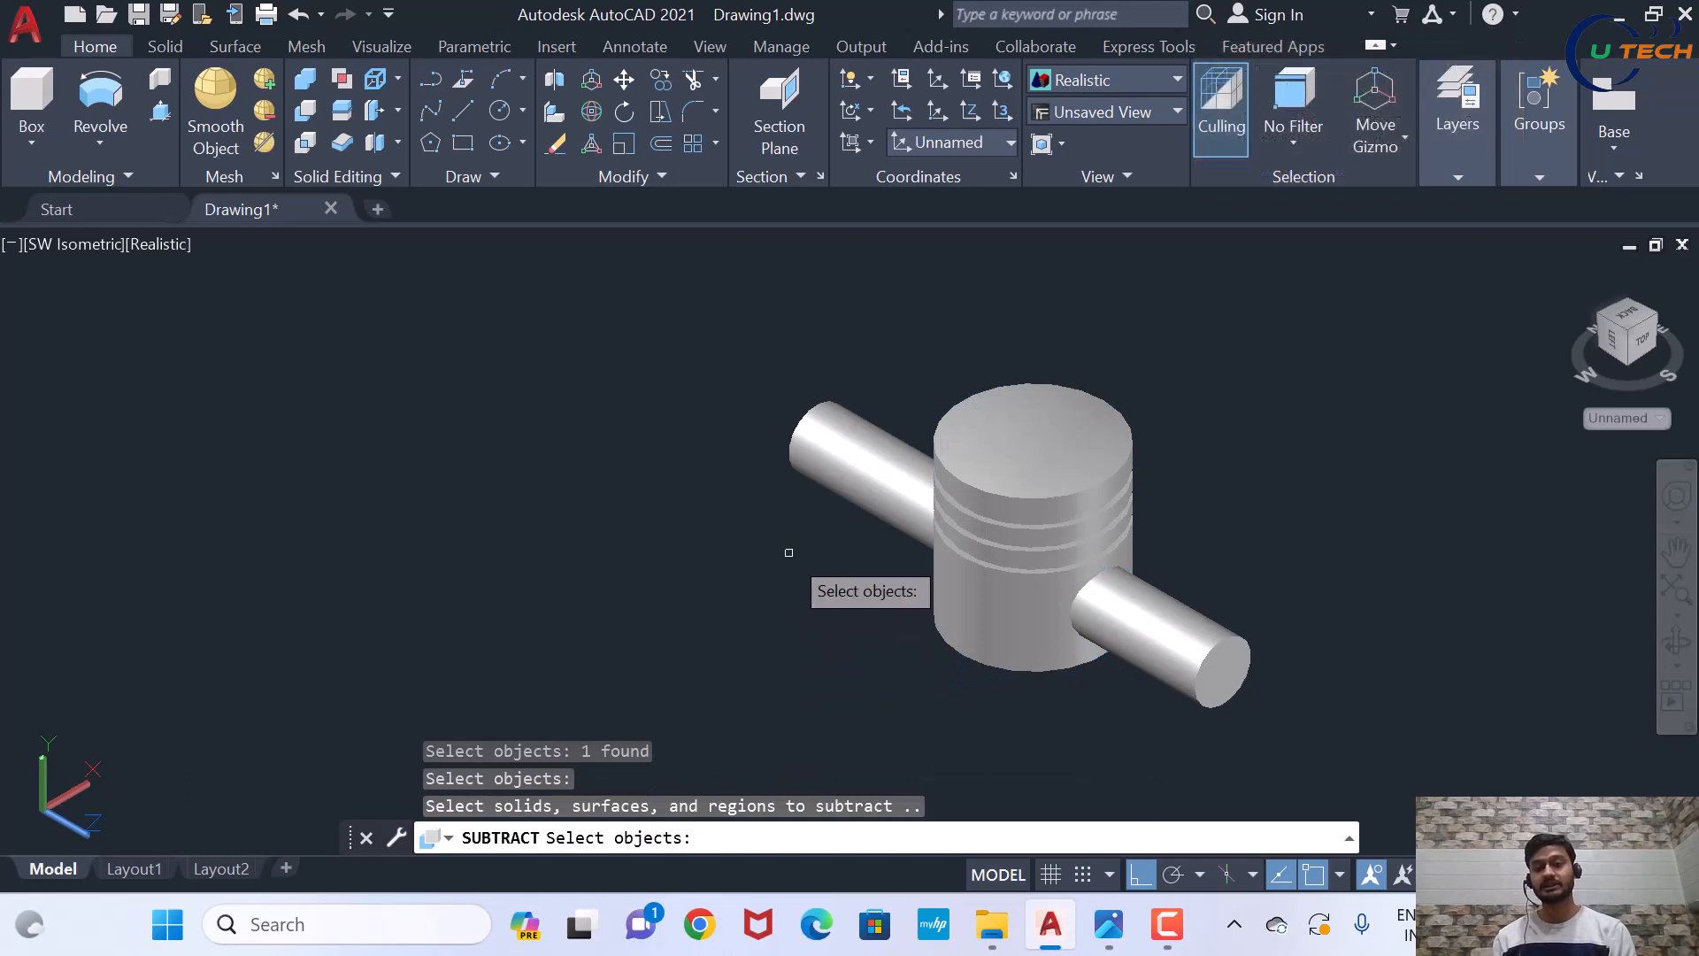
left_click(911, 496)
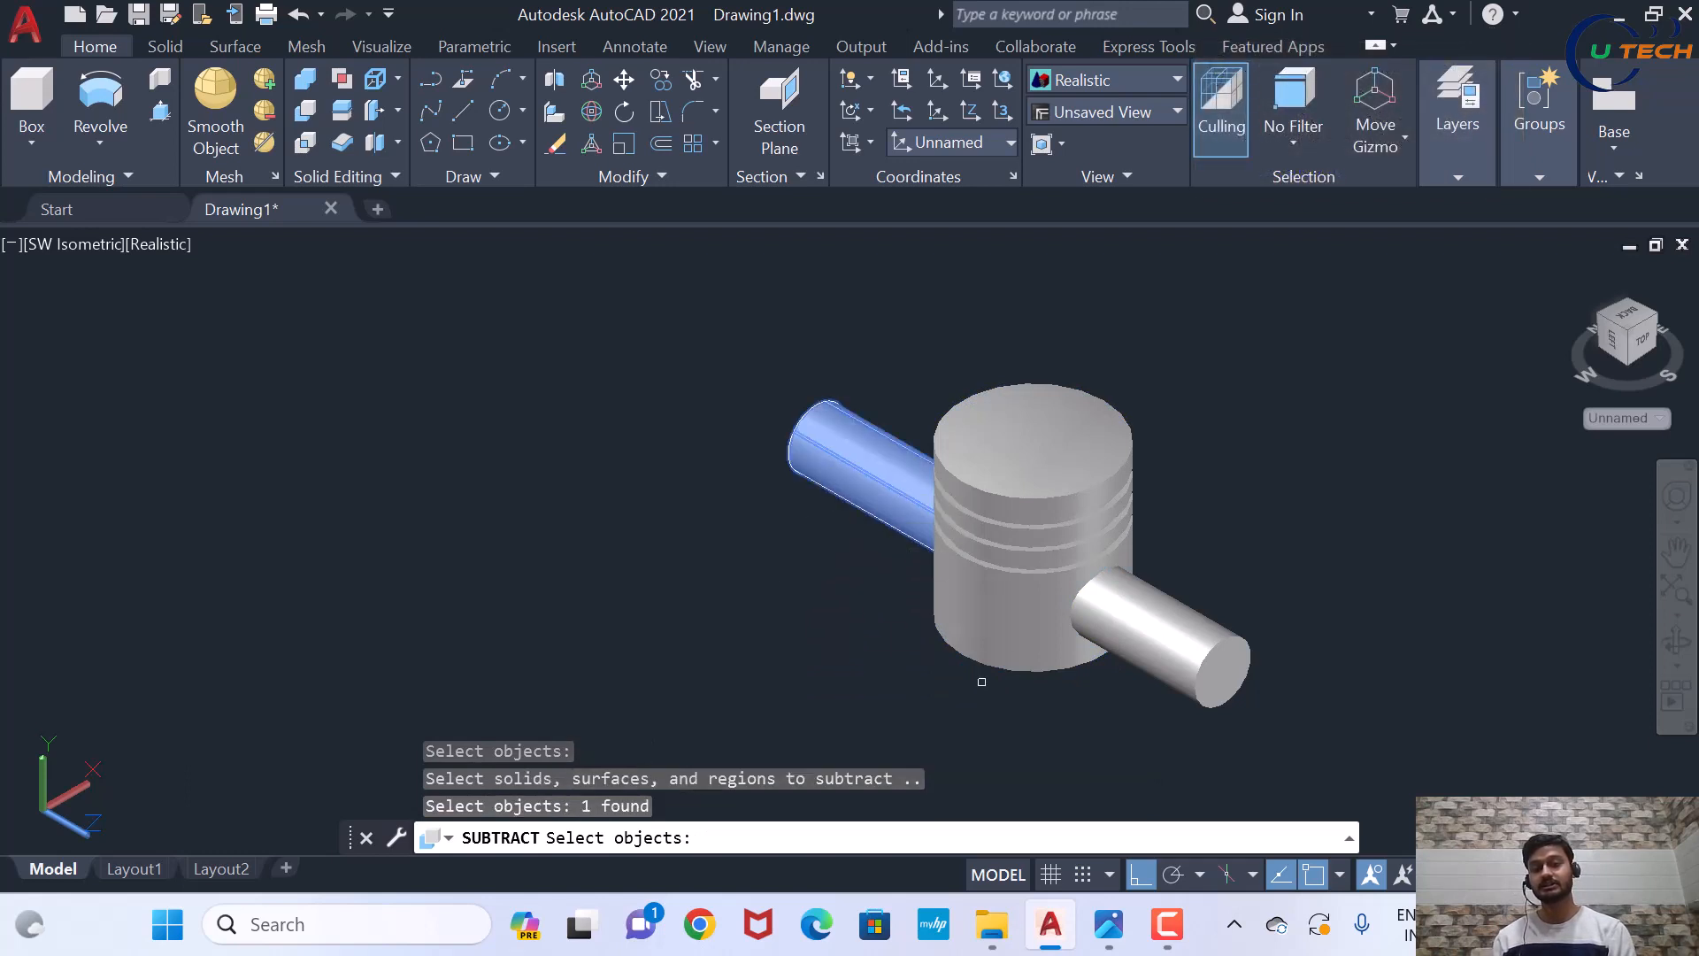
left_click(1147, 655)
key("Return")
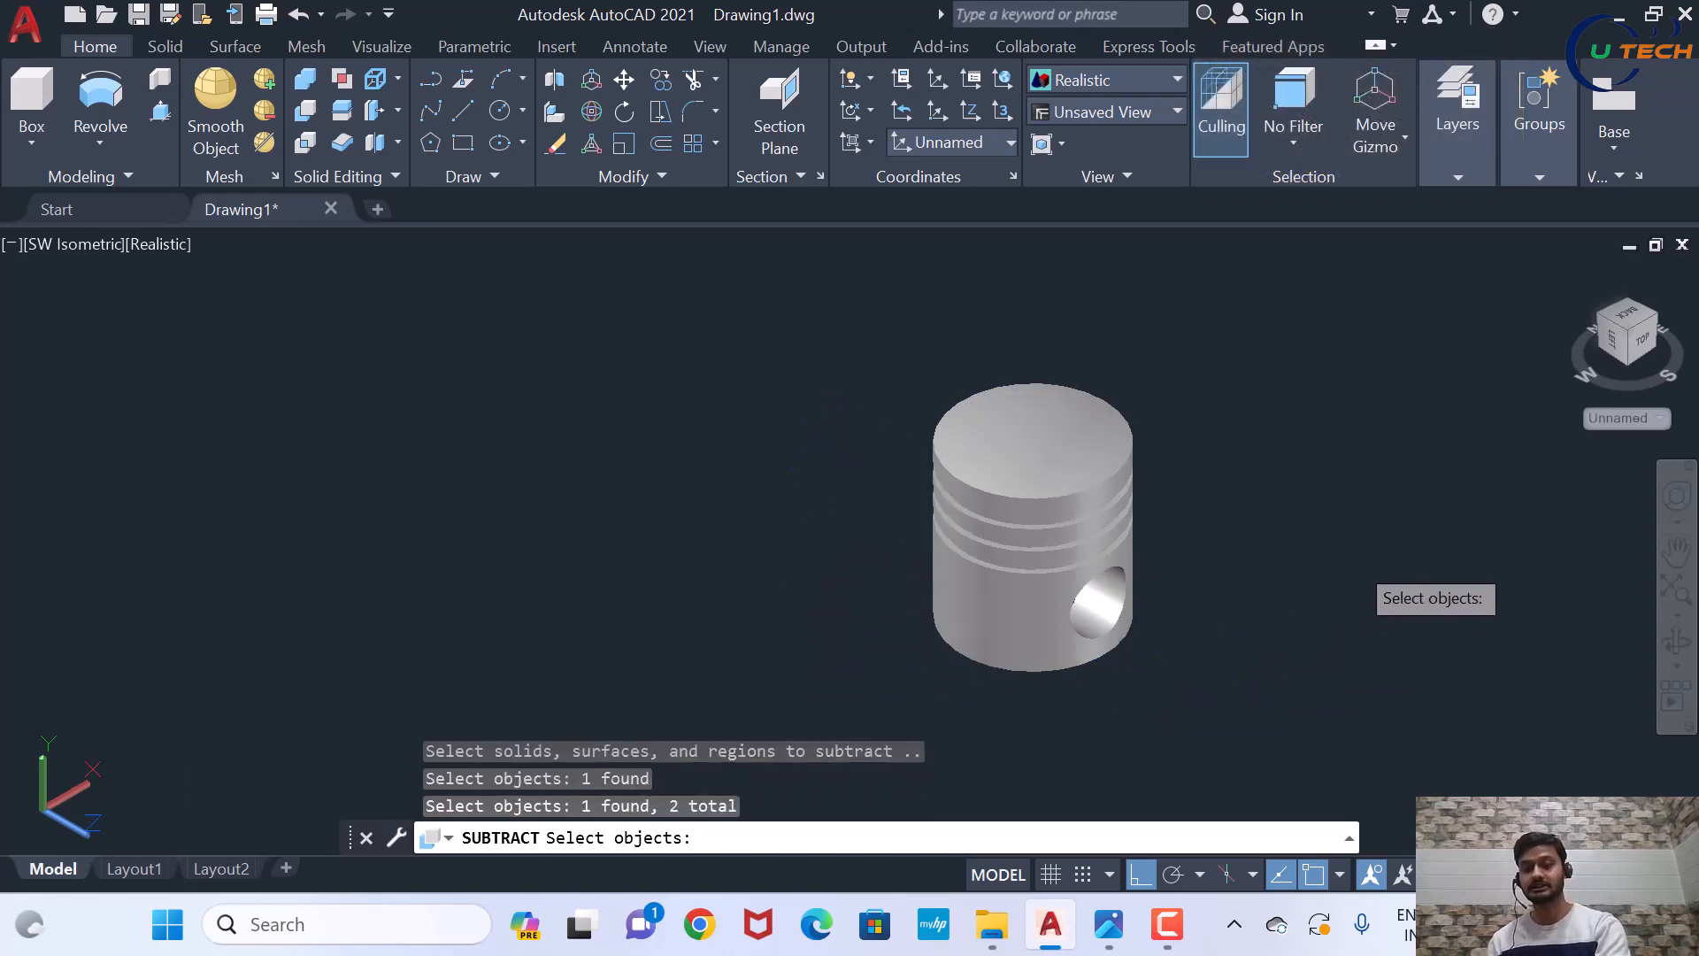
Examine the cut pin hole from outside and the piston's hollow interior from its underside
scroll(1000, 620, "down", 2)
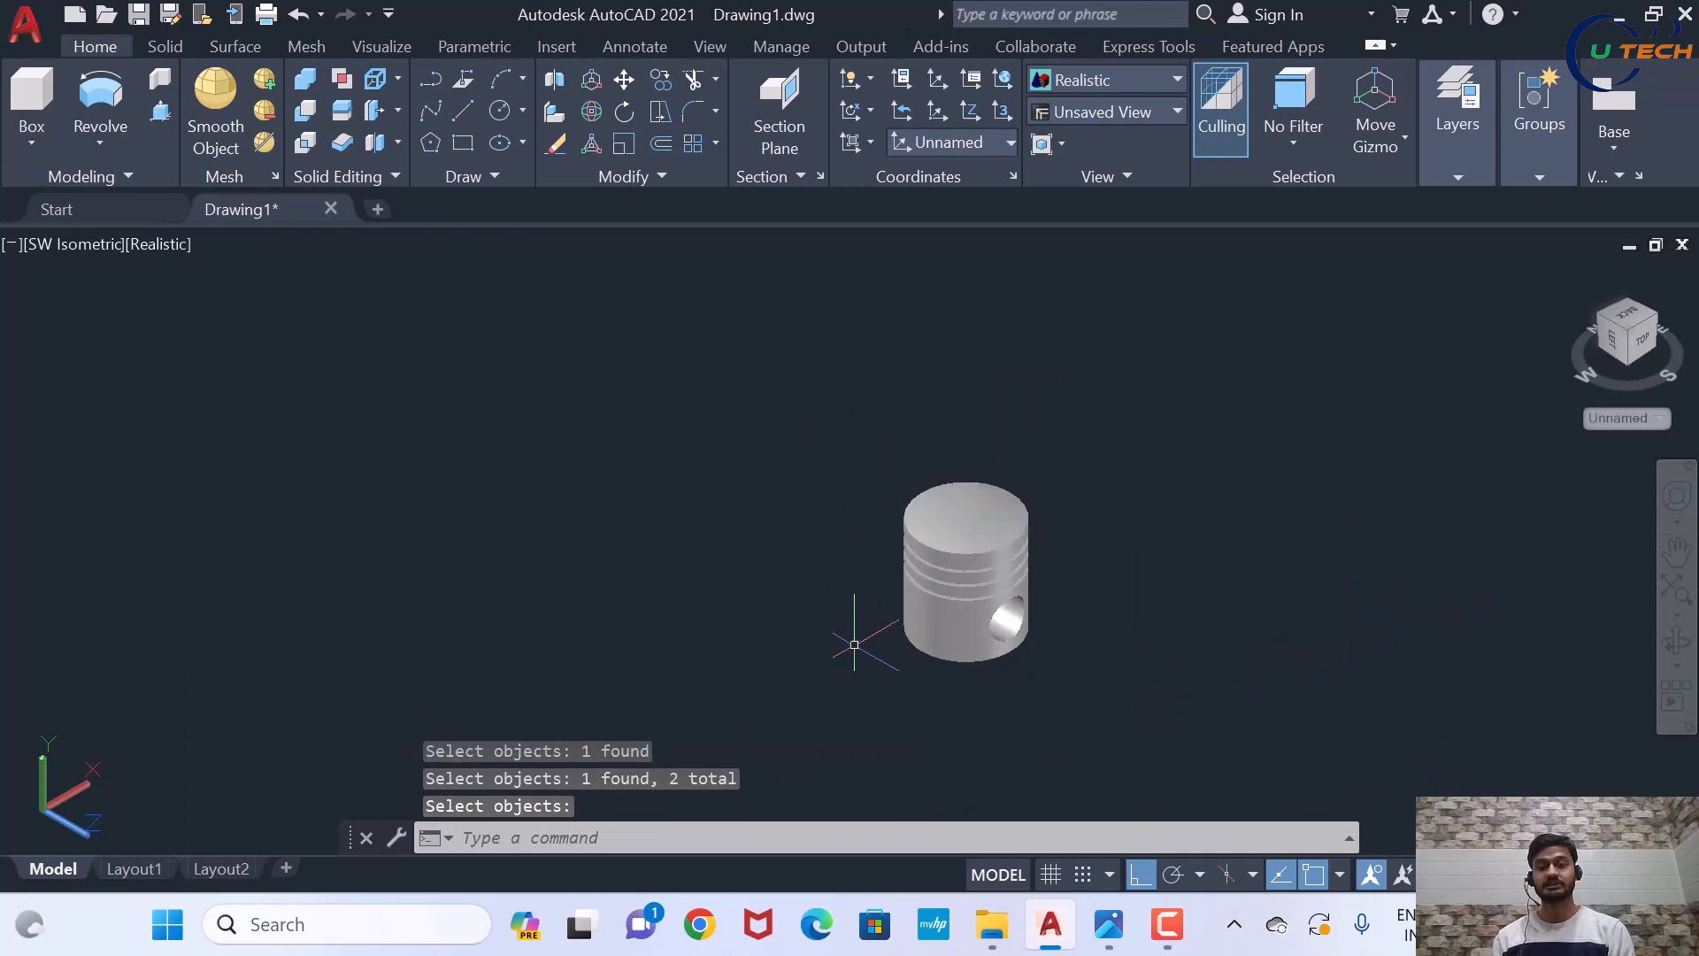
scroll(1096, 577, "up", 4)
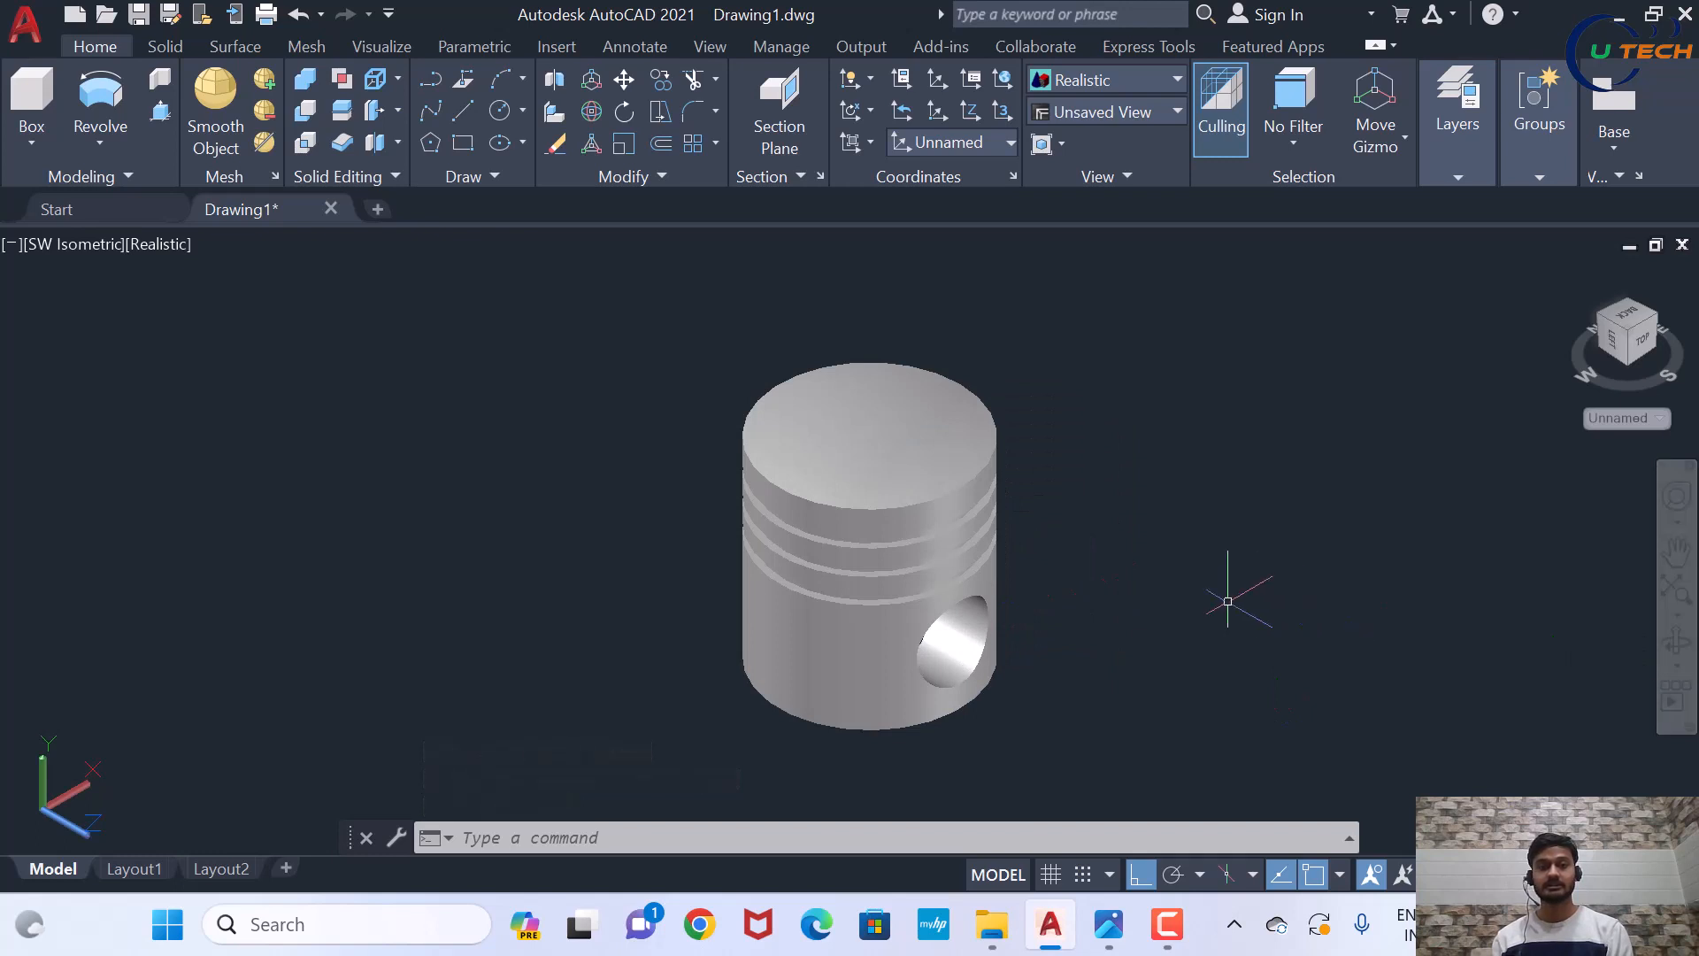
scroll(1221, 600, "up", 1)
scroll(1213, 600, "down", 3)
scroll(1214, 599, "up", 2)
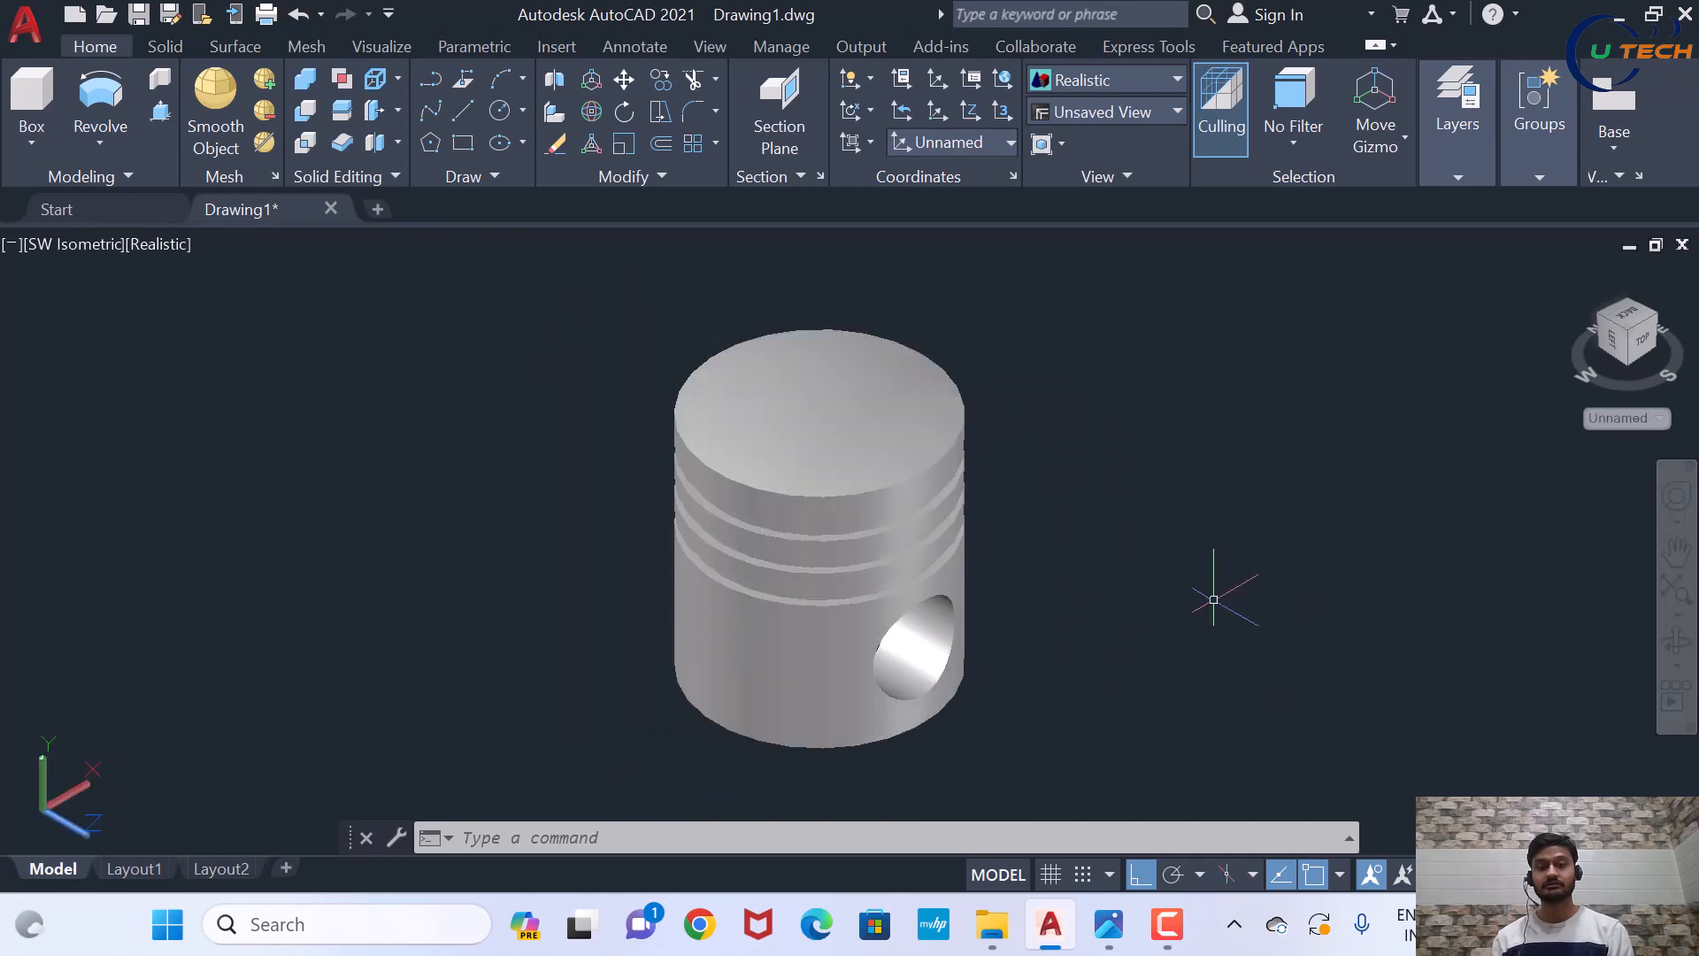
left_click(1676, 642)
left_click_drag(1248, 644, 481, 315)
key("Escape")
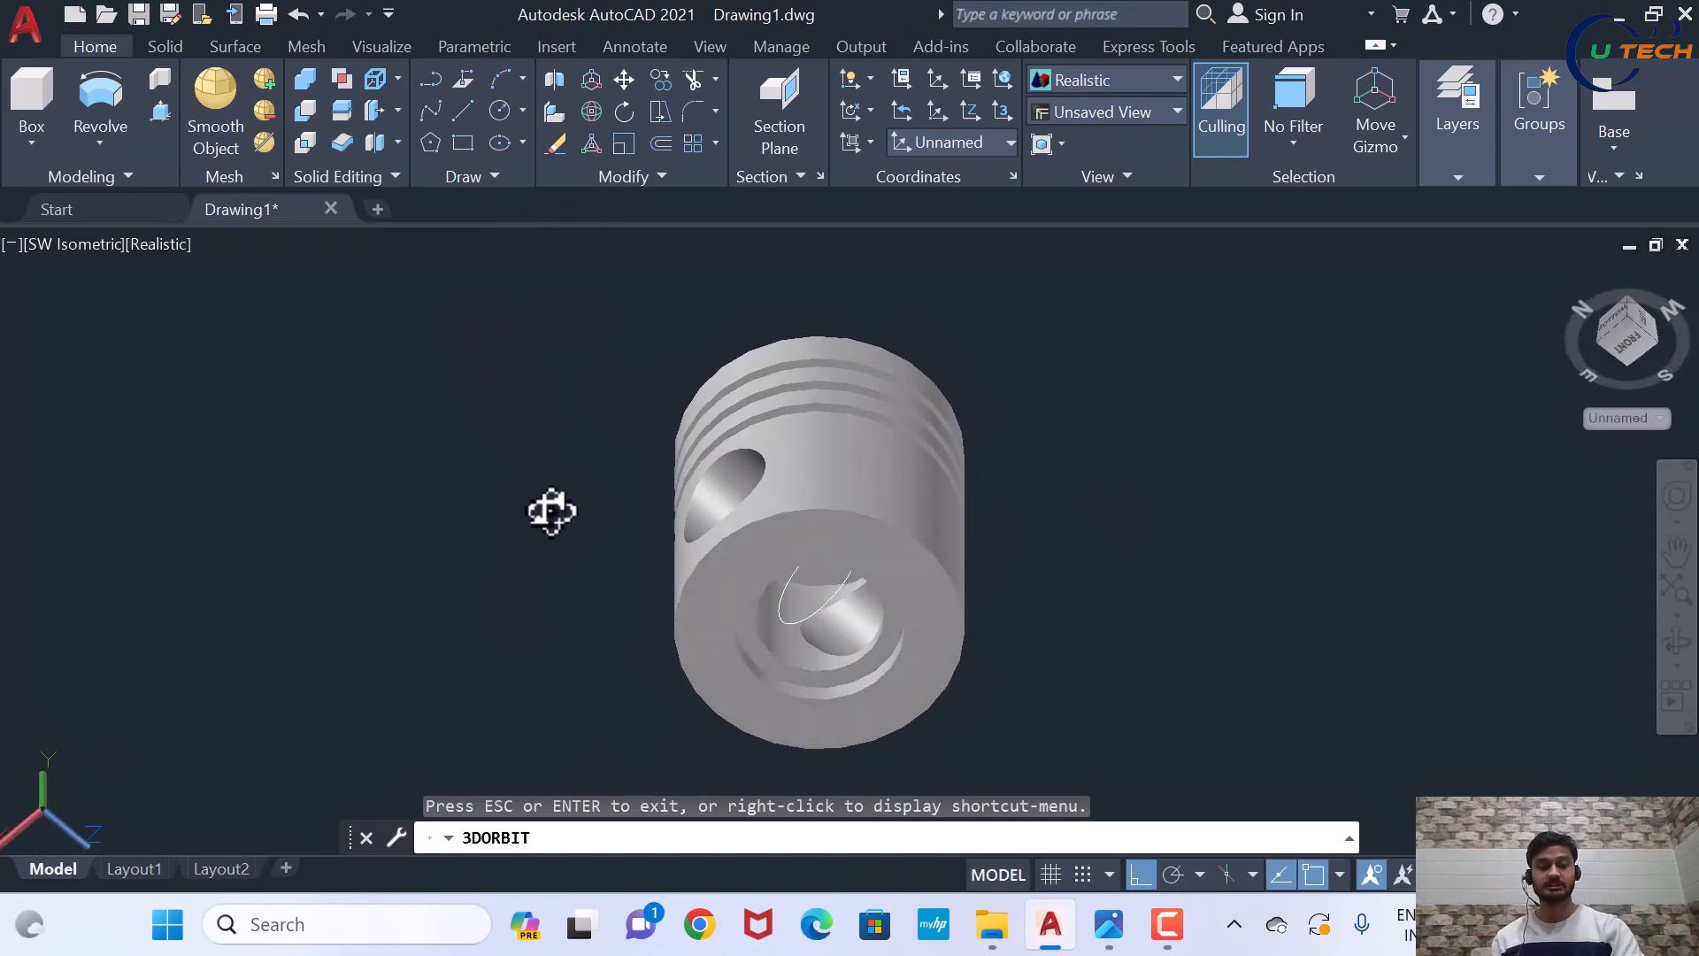
Erase the leftover pin hole circle inside the piston, and restore the SW Isometric view
left_click(826, 647)
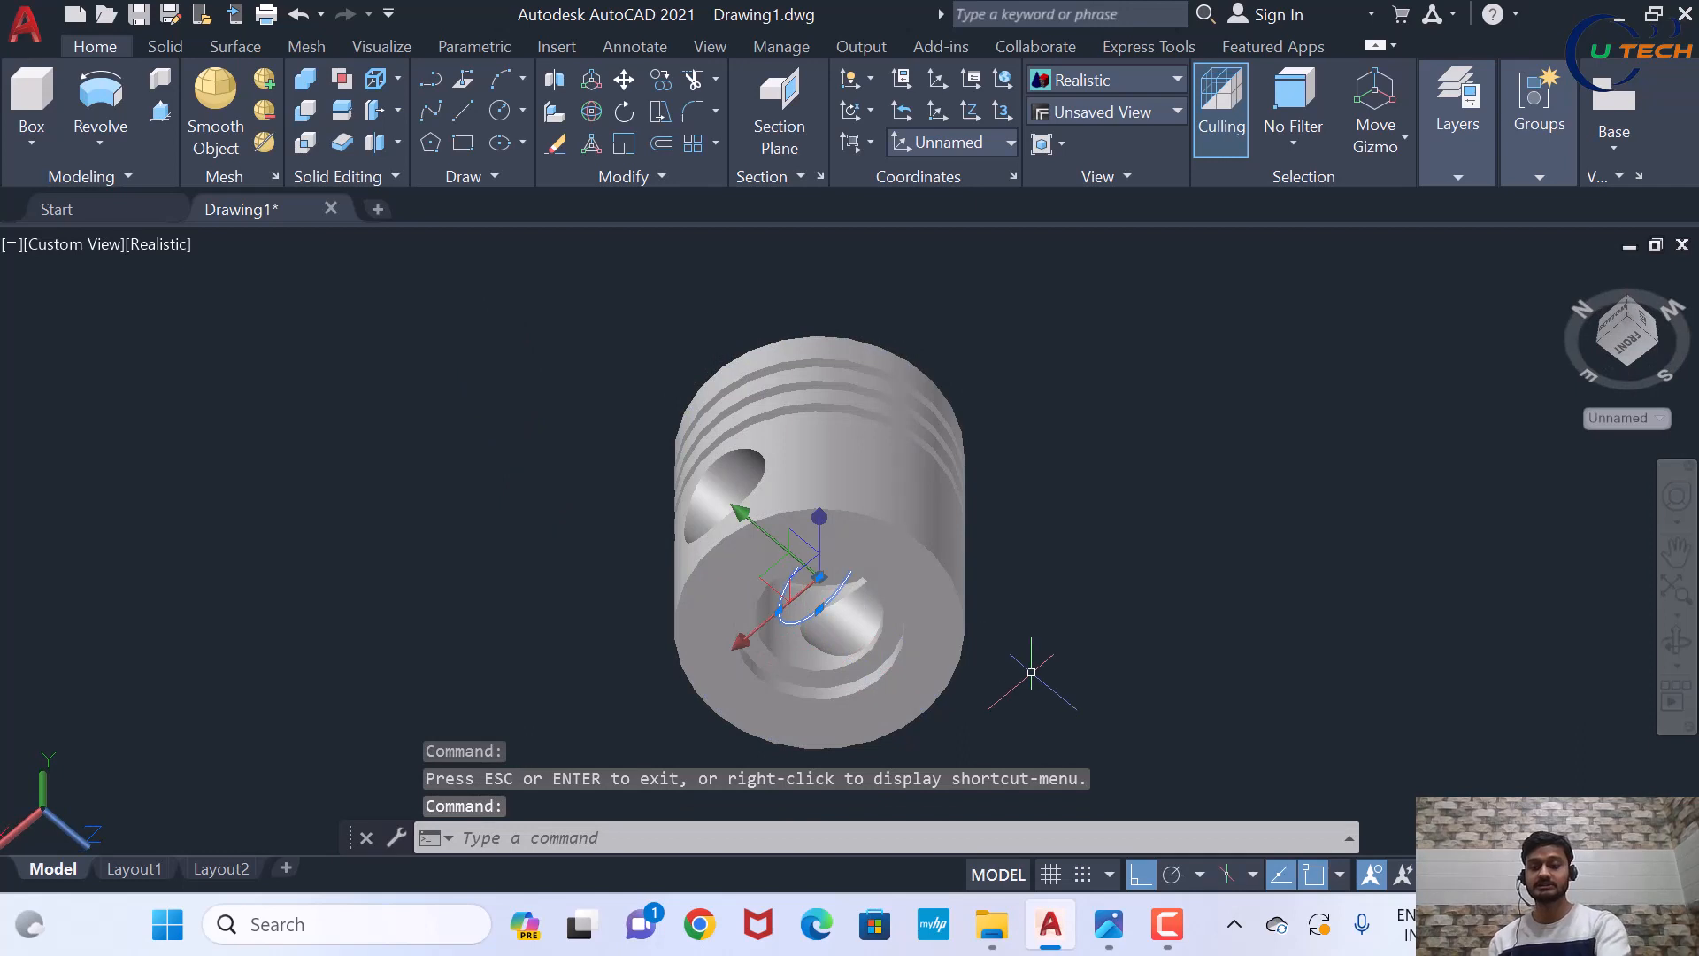
key("Delete")
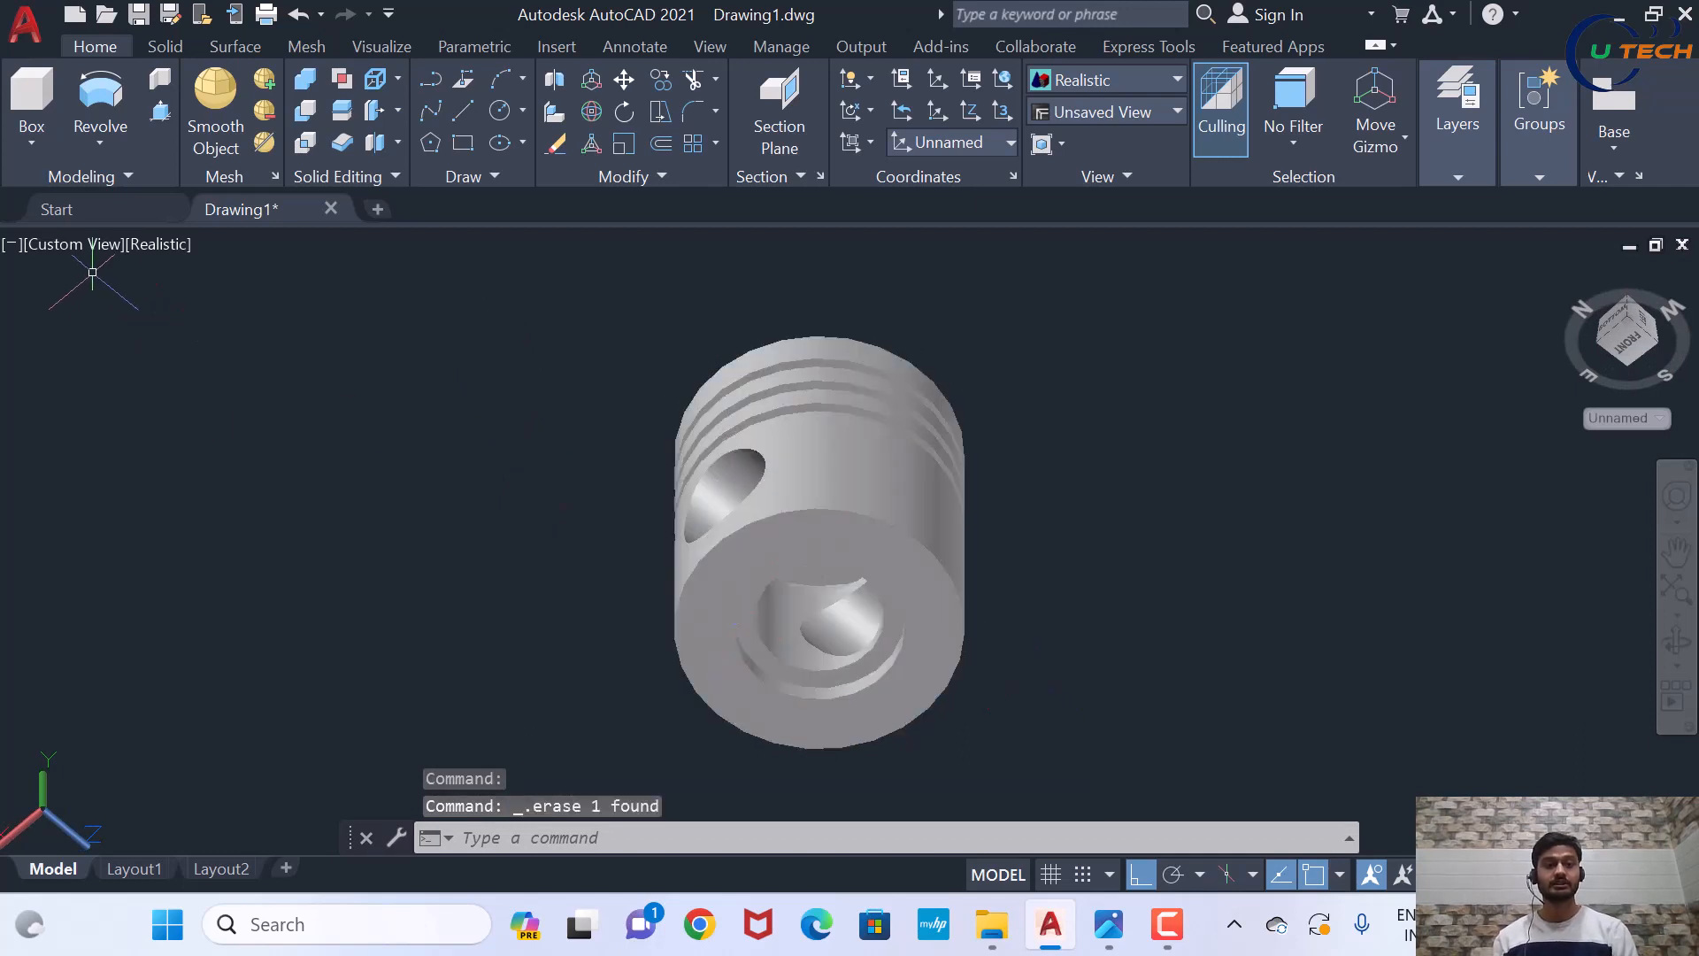
left_click(76, 248)
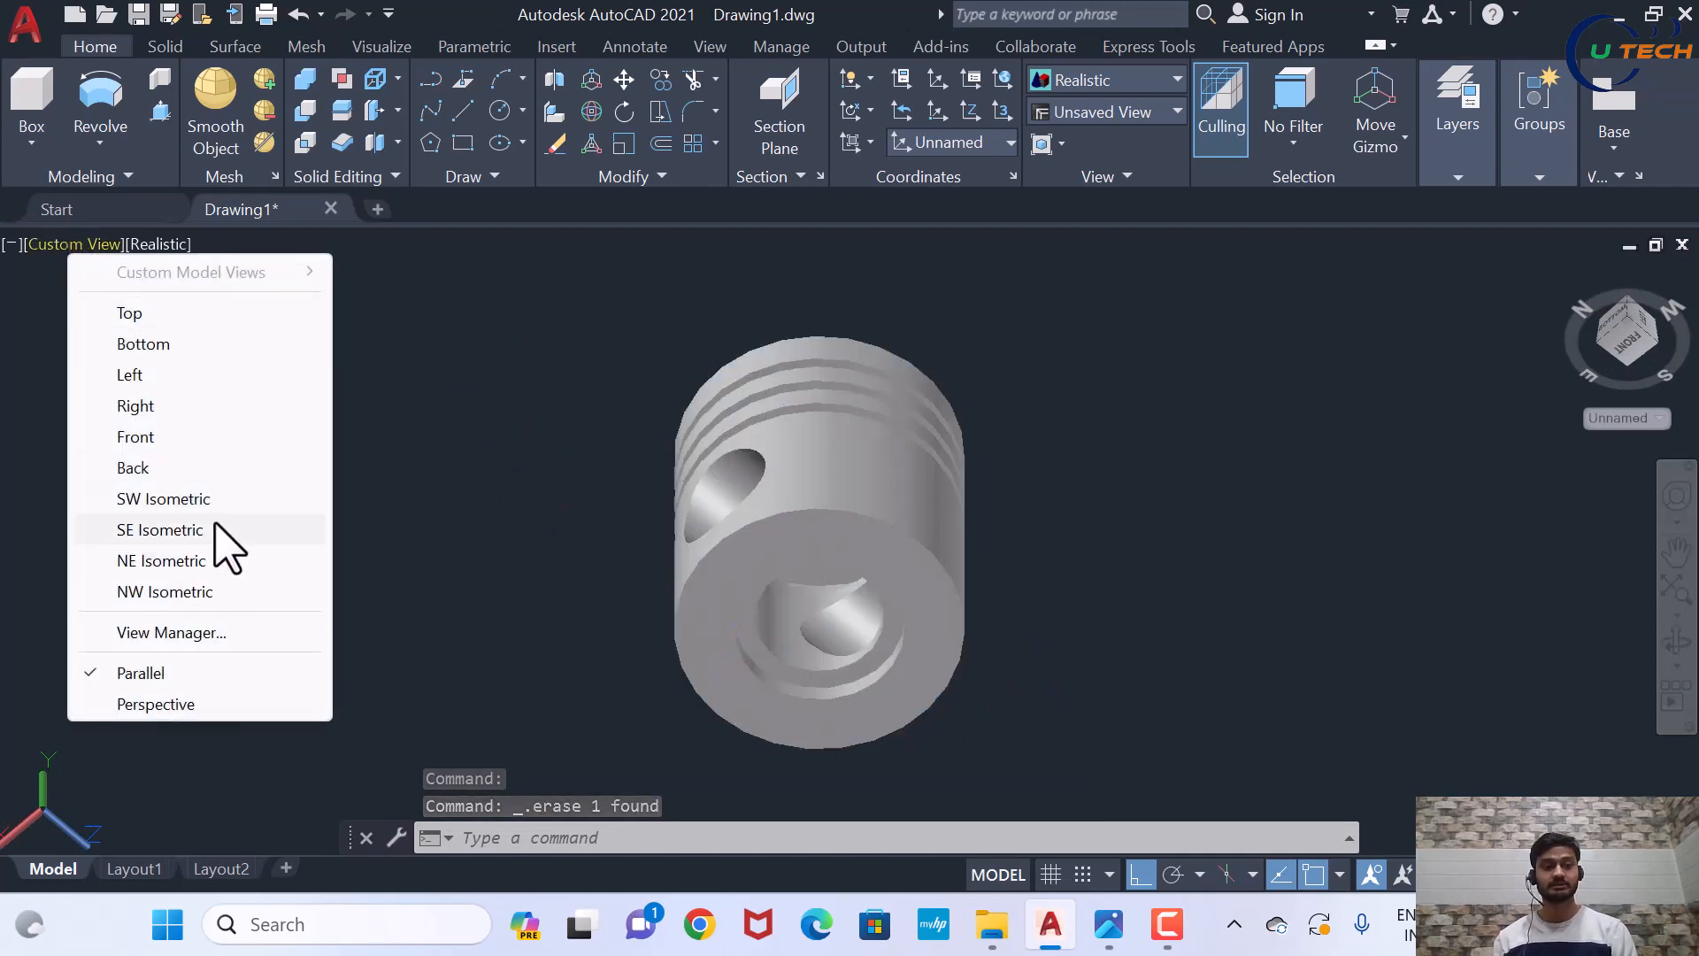
left_click(221, 497)
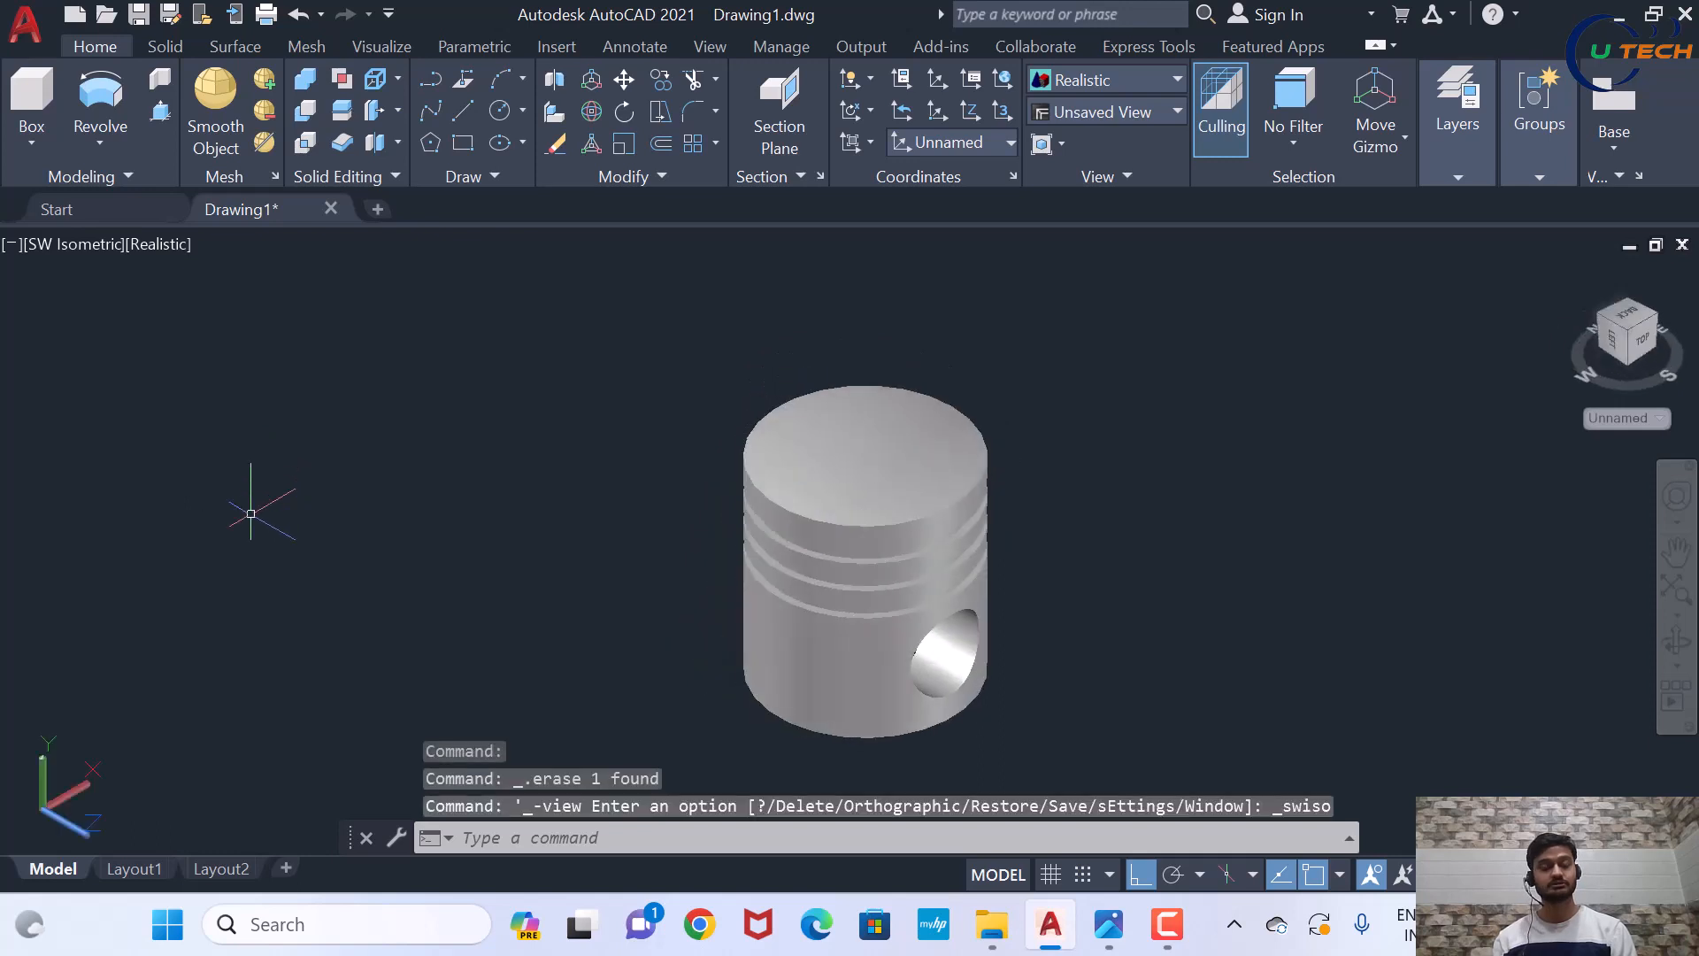
Move the piston by its centre grip to another spot in the empty drawing area, and clear the selection
scroll(217, 529, "down", 2)
left_click(670, 566)
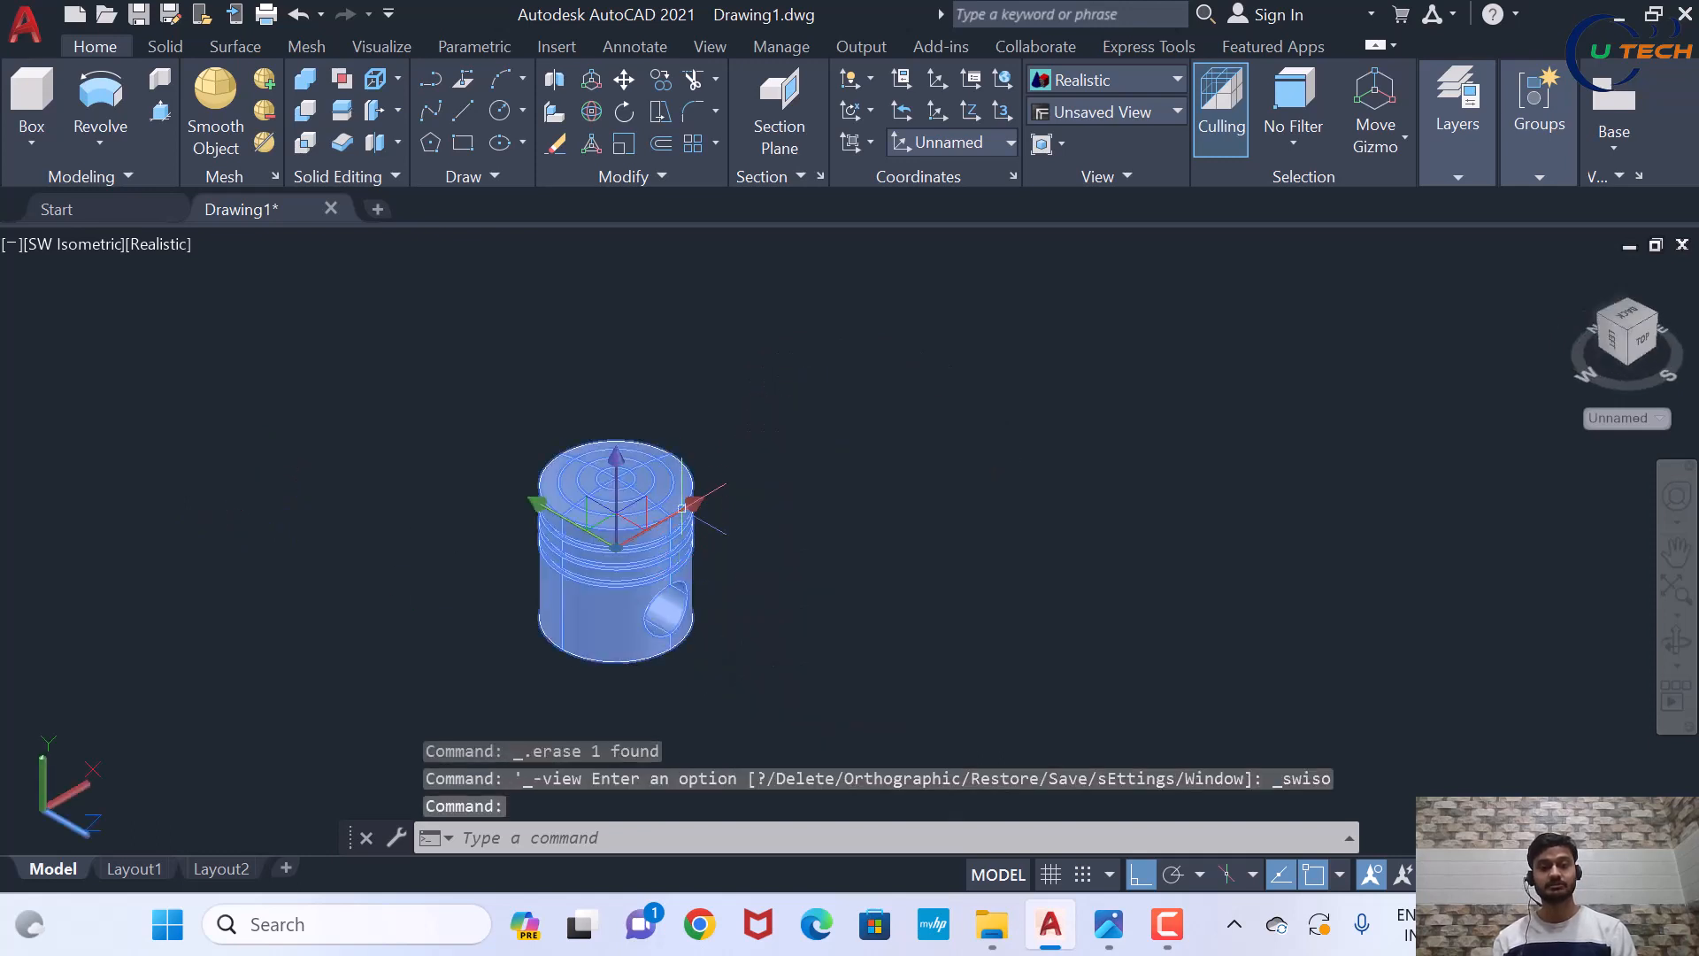
left_click(617, 545)
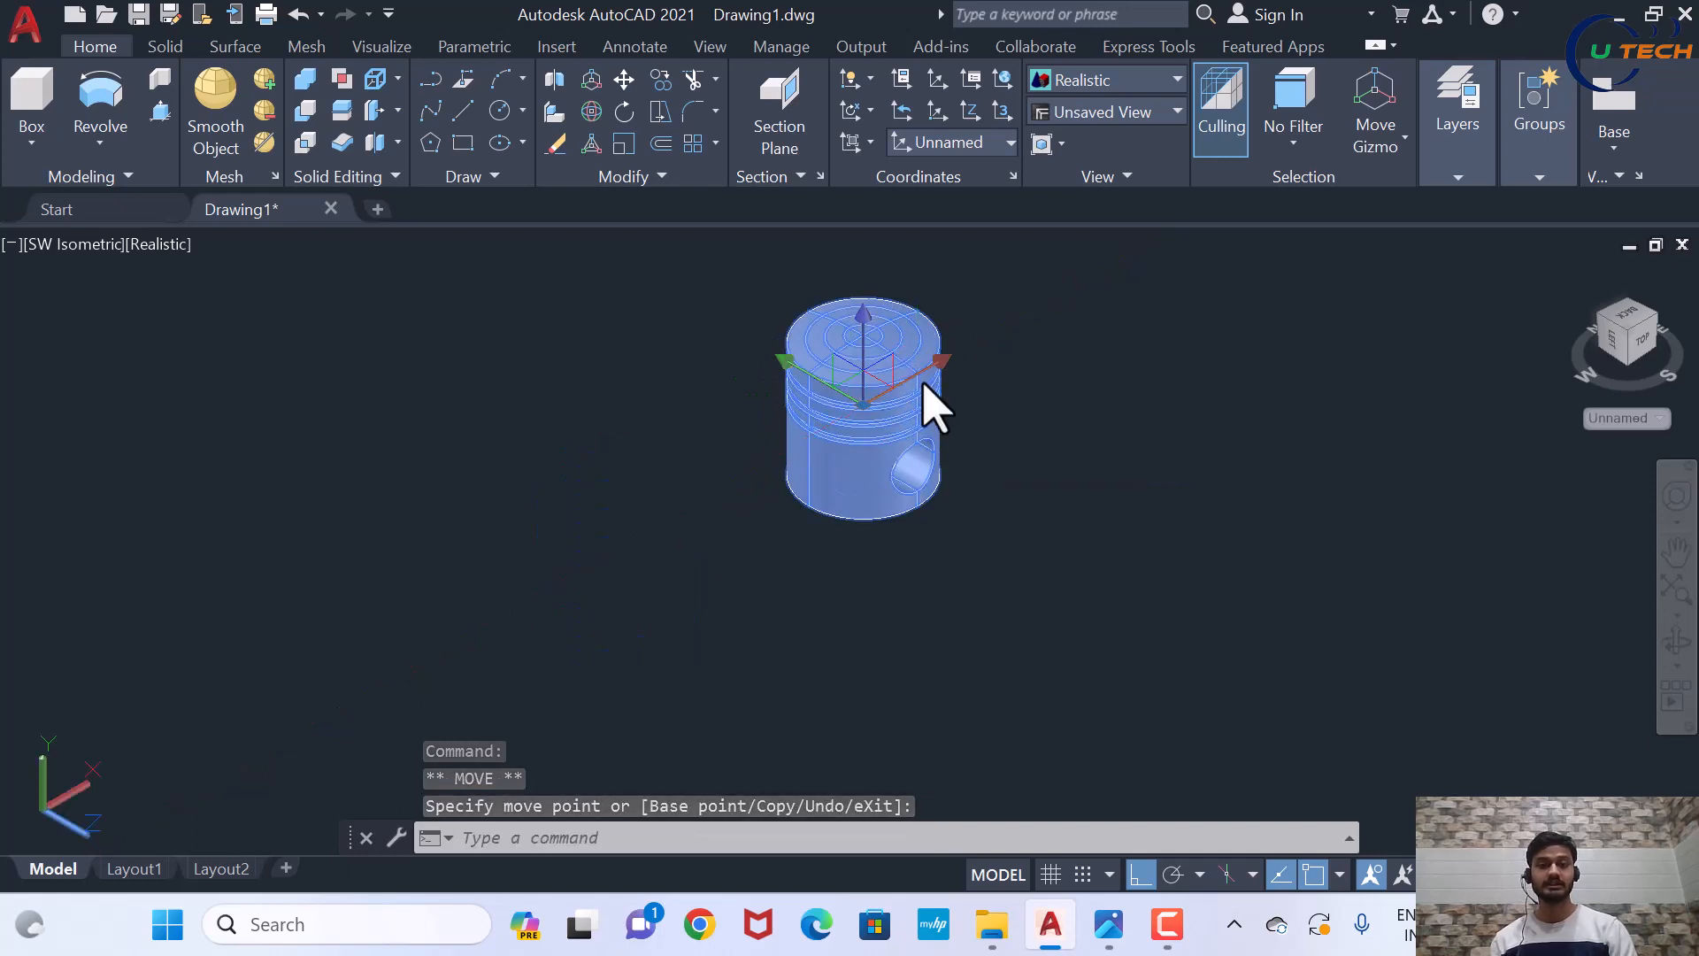
left_click(864, 402)
key("Escape")
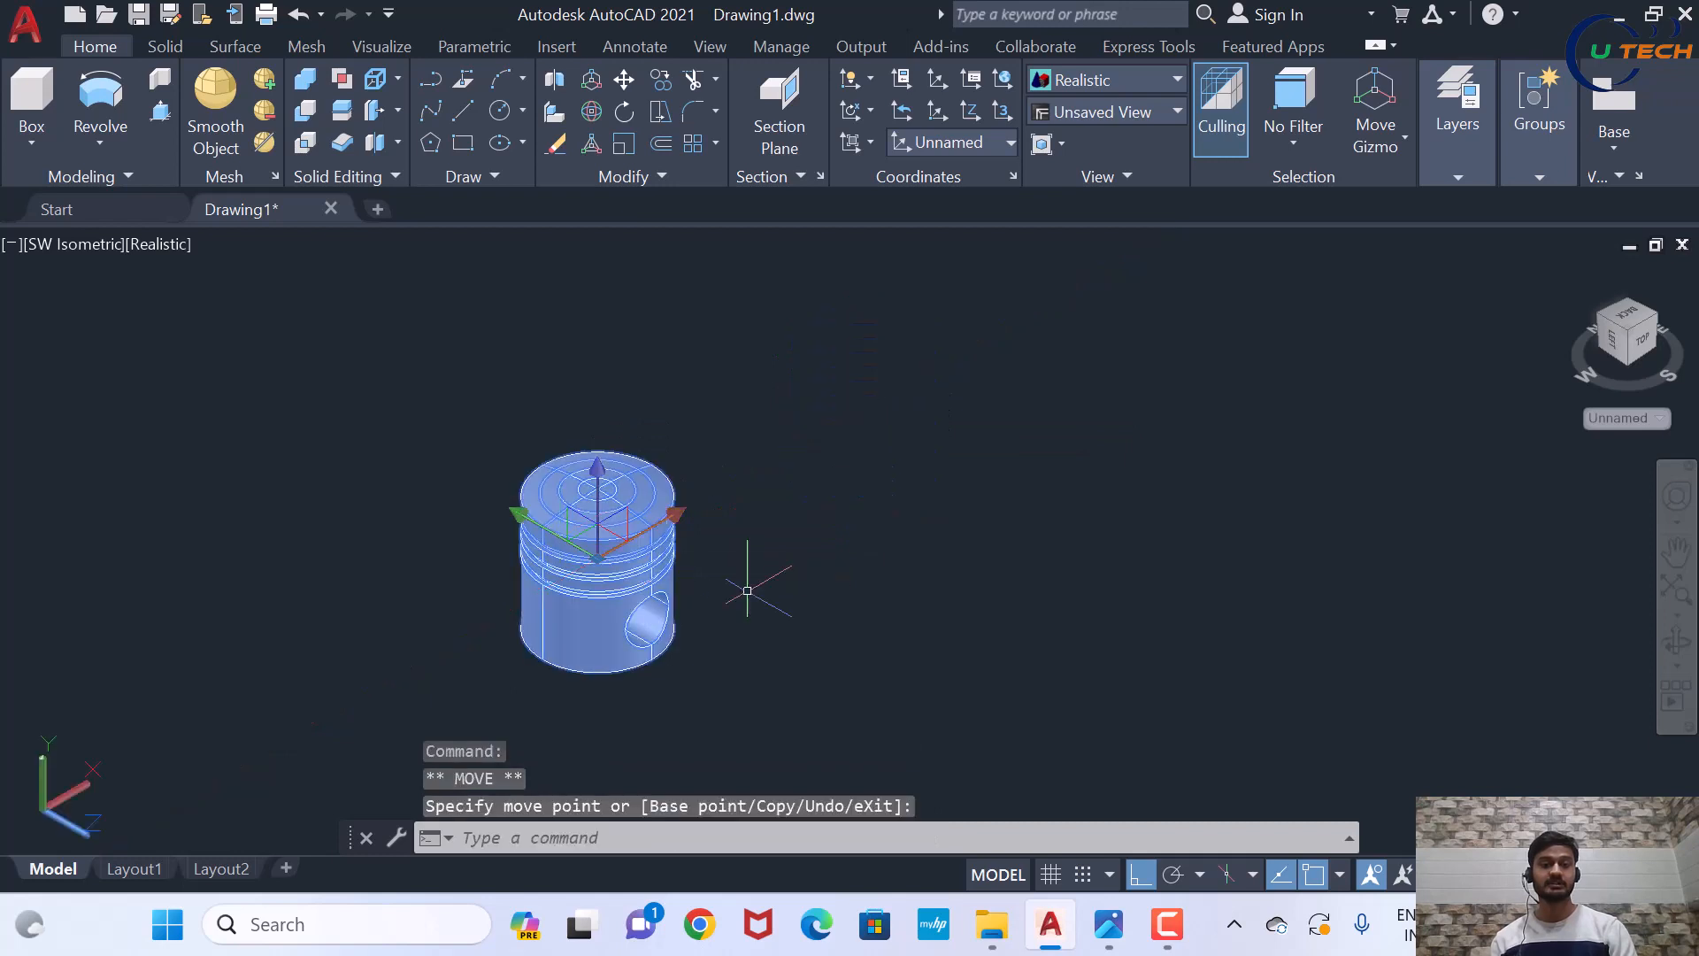
Orbit slightly around the piston to examine its crown, ring grooves and pin hole up close
scroll(515, 664, "up", 3)
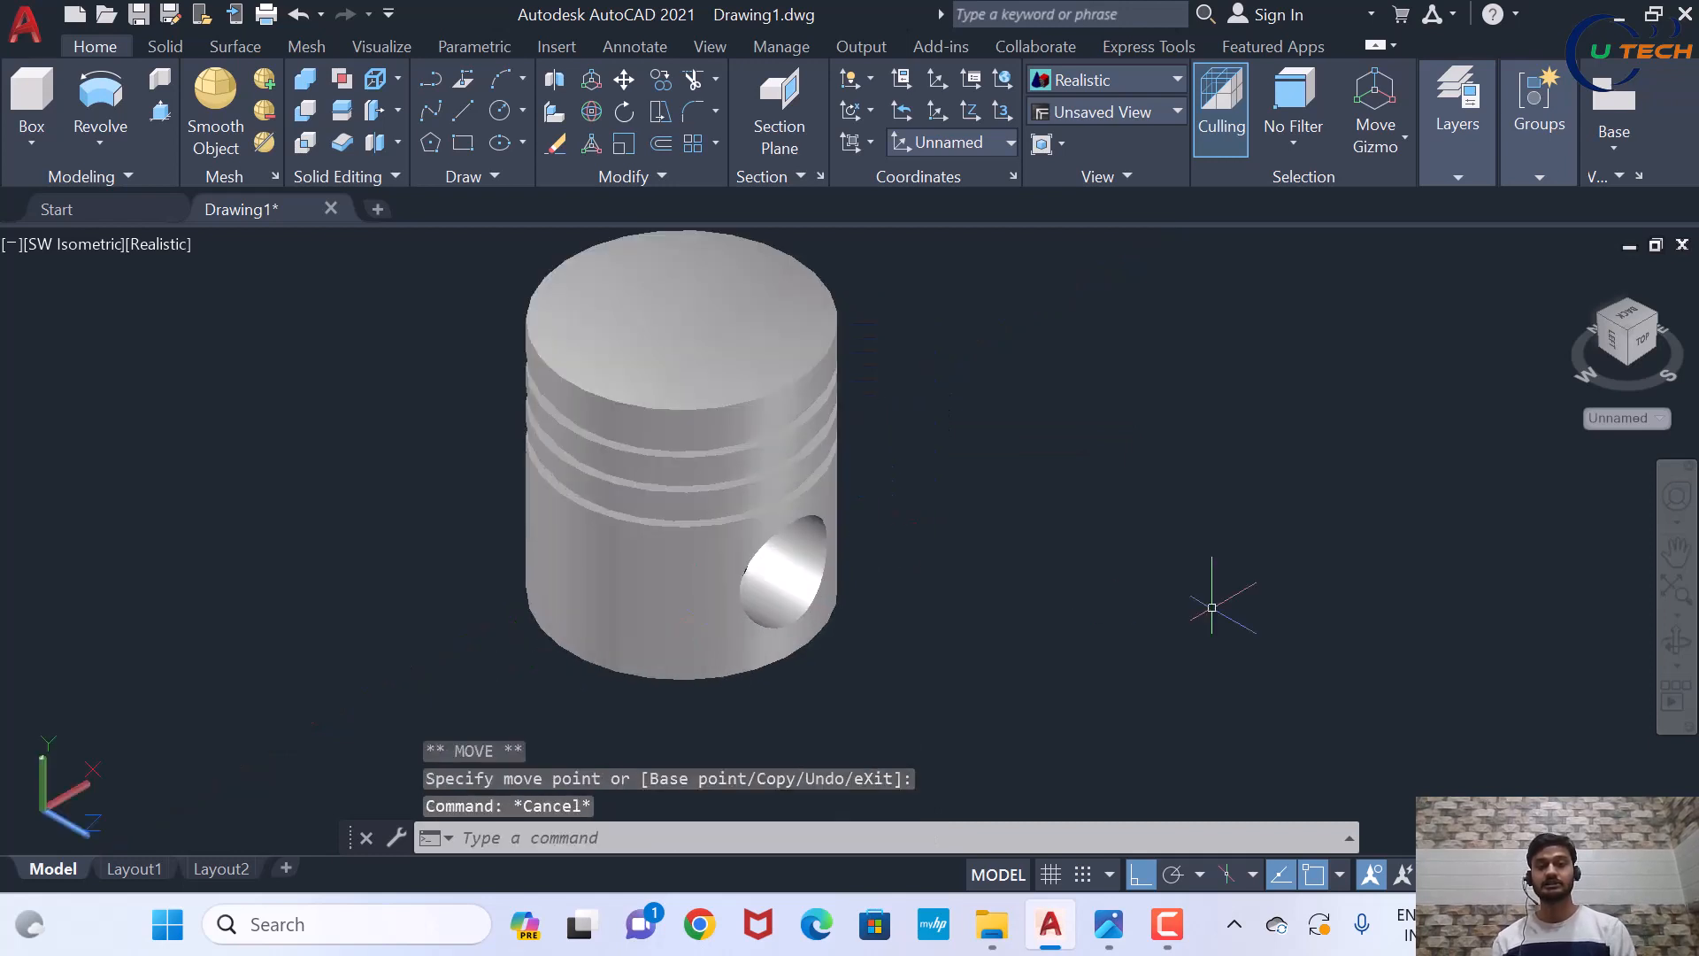
scroll(1212, 607, "down", 2)
left_click(1676, 642)
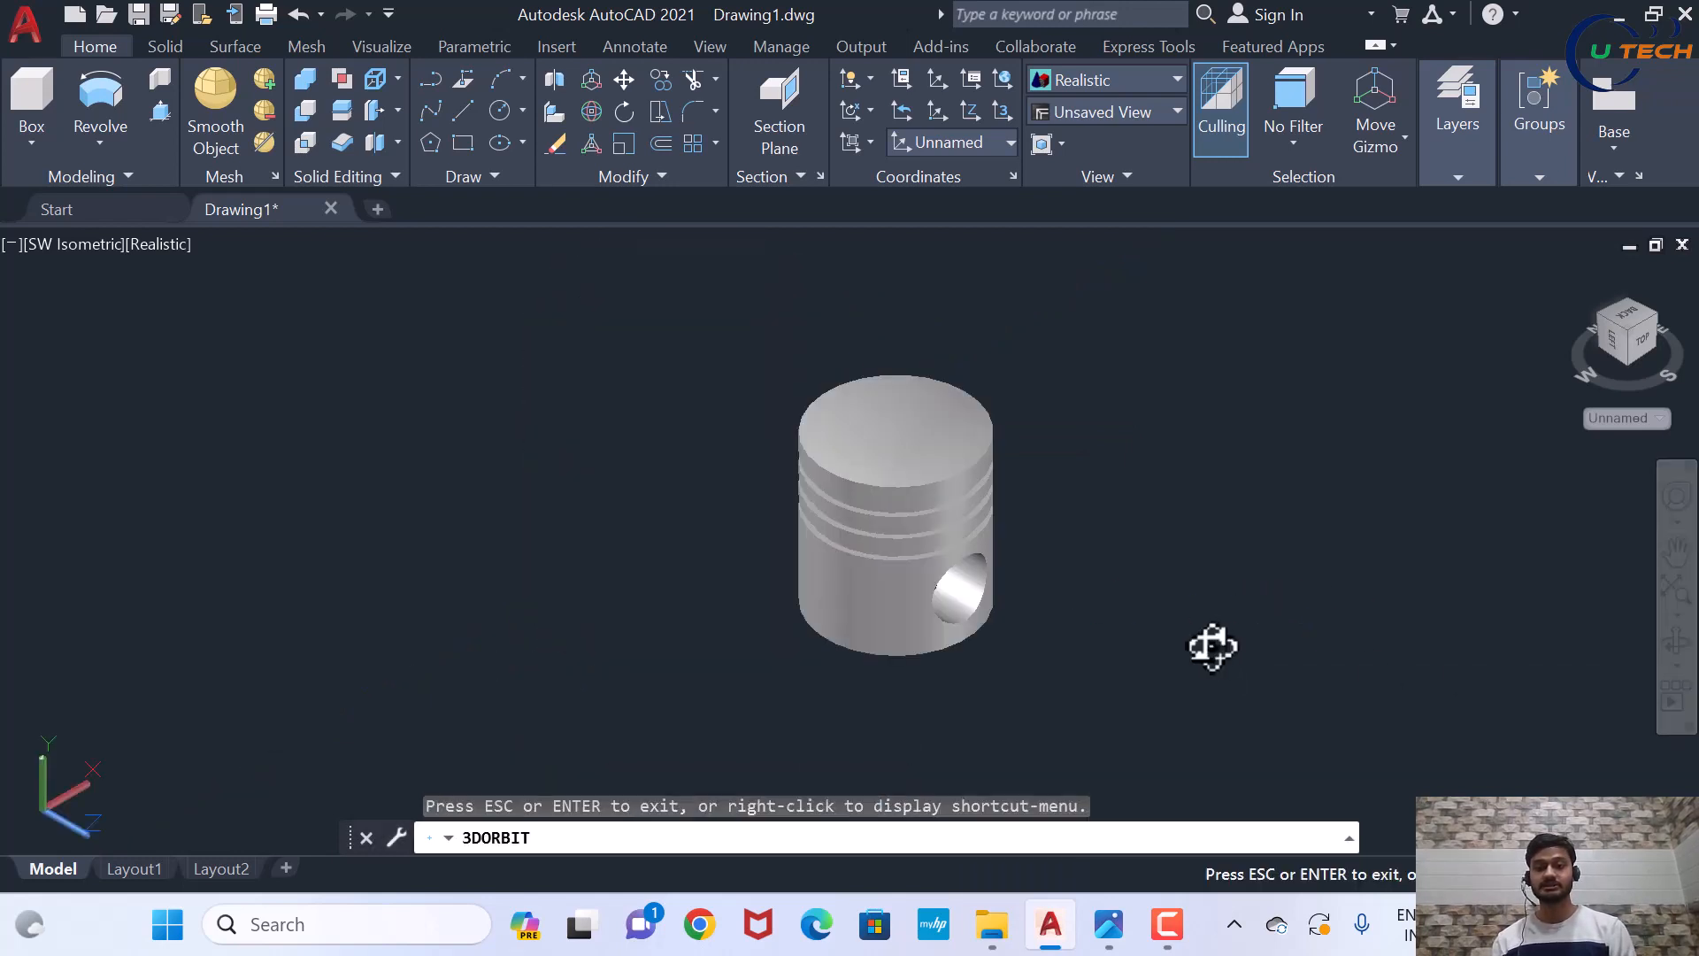
left_click_drag(1214, 645, 1251, 637)
key("Escape")
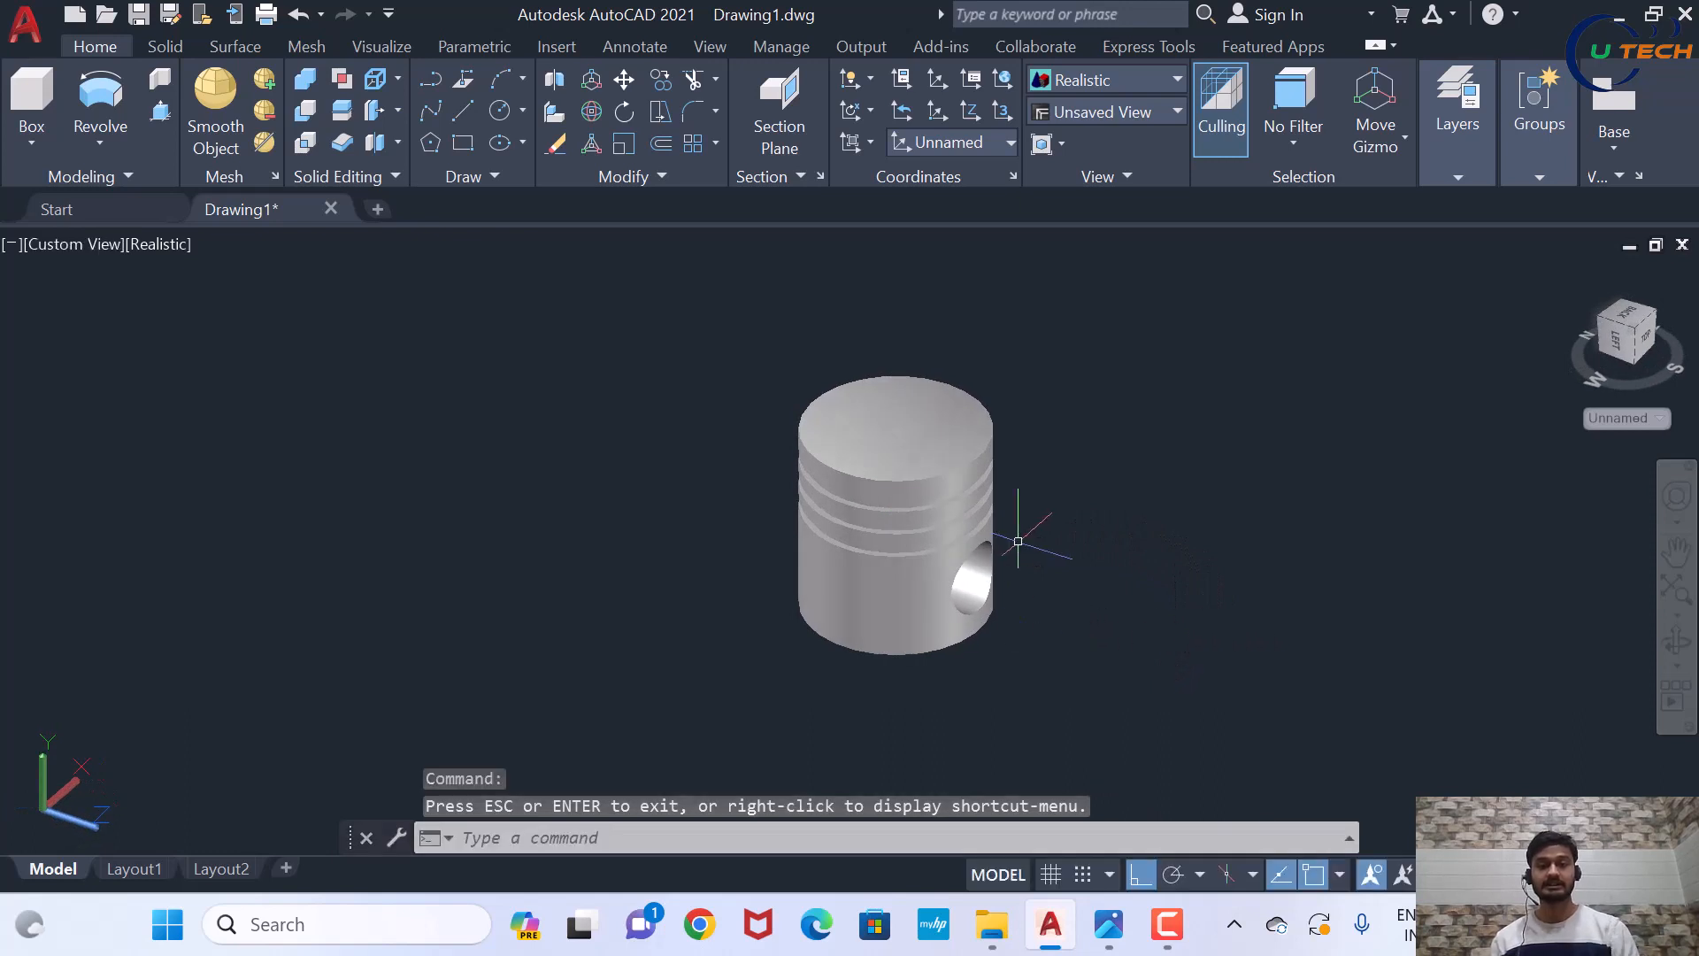
scroll(1074, 513, "up", 2)
scroll(1057, 551, "down", 3)
scroll(1197, 483, "up", 3)
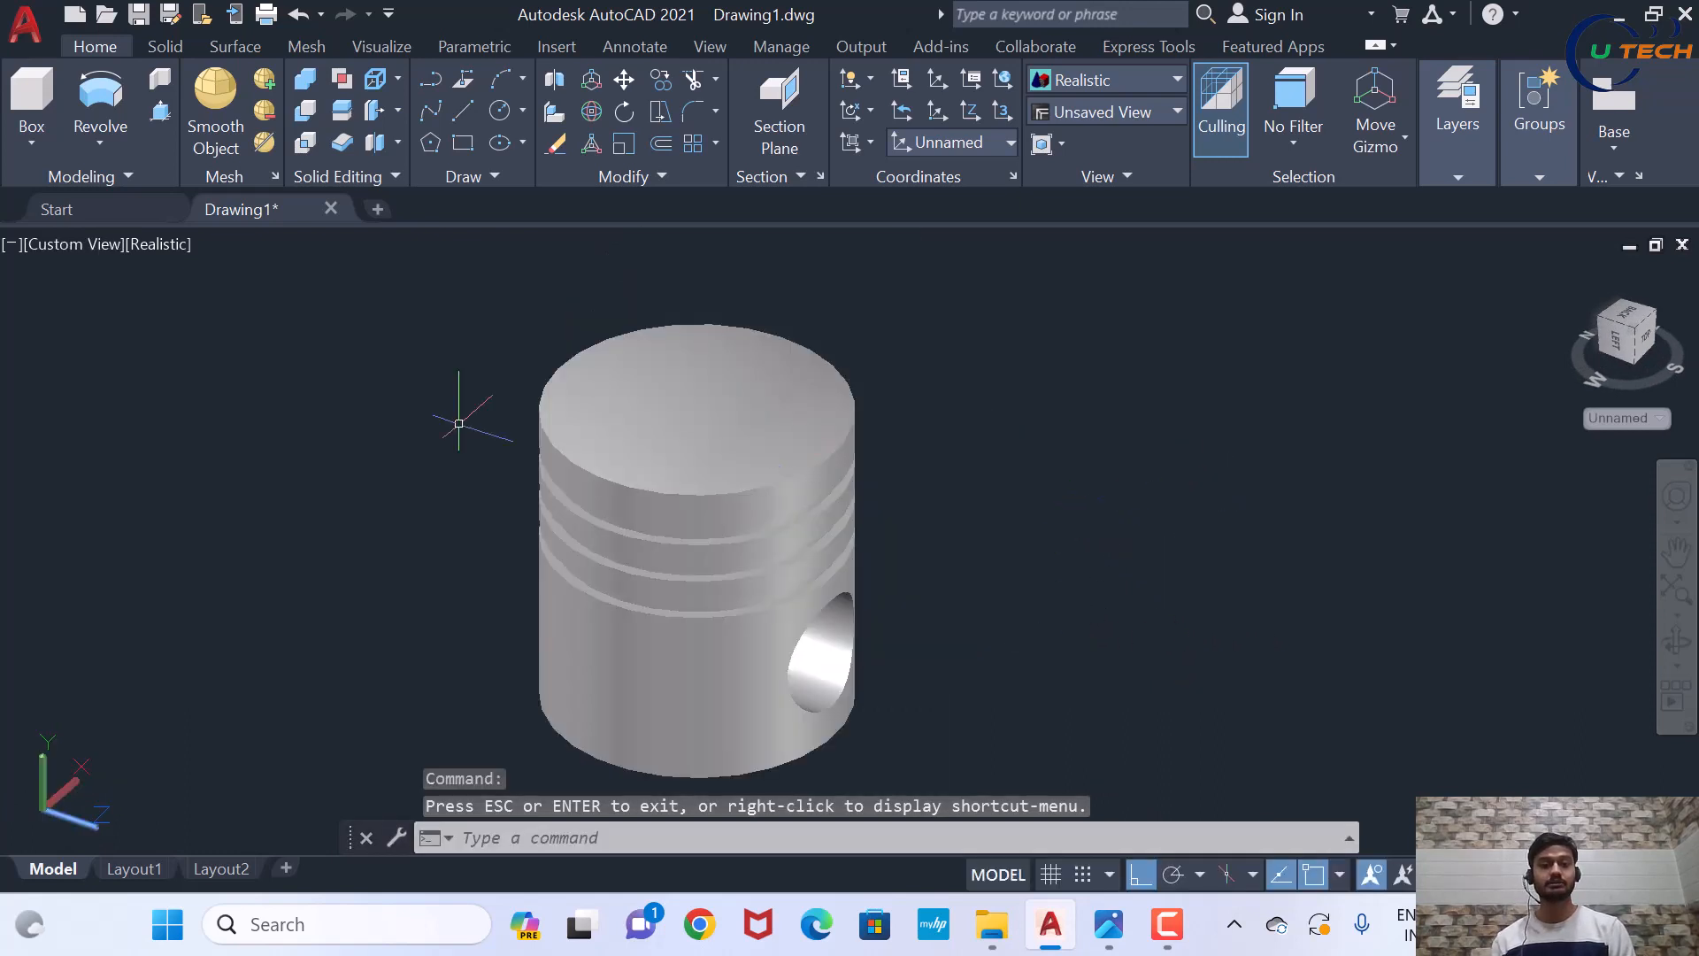
Restore the SW Isometric view and compare the piston with the dimensioned reference drawing 0.jpg
left_click(62, 246)
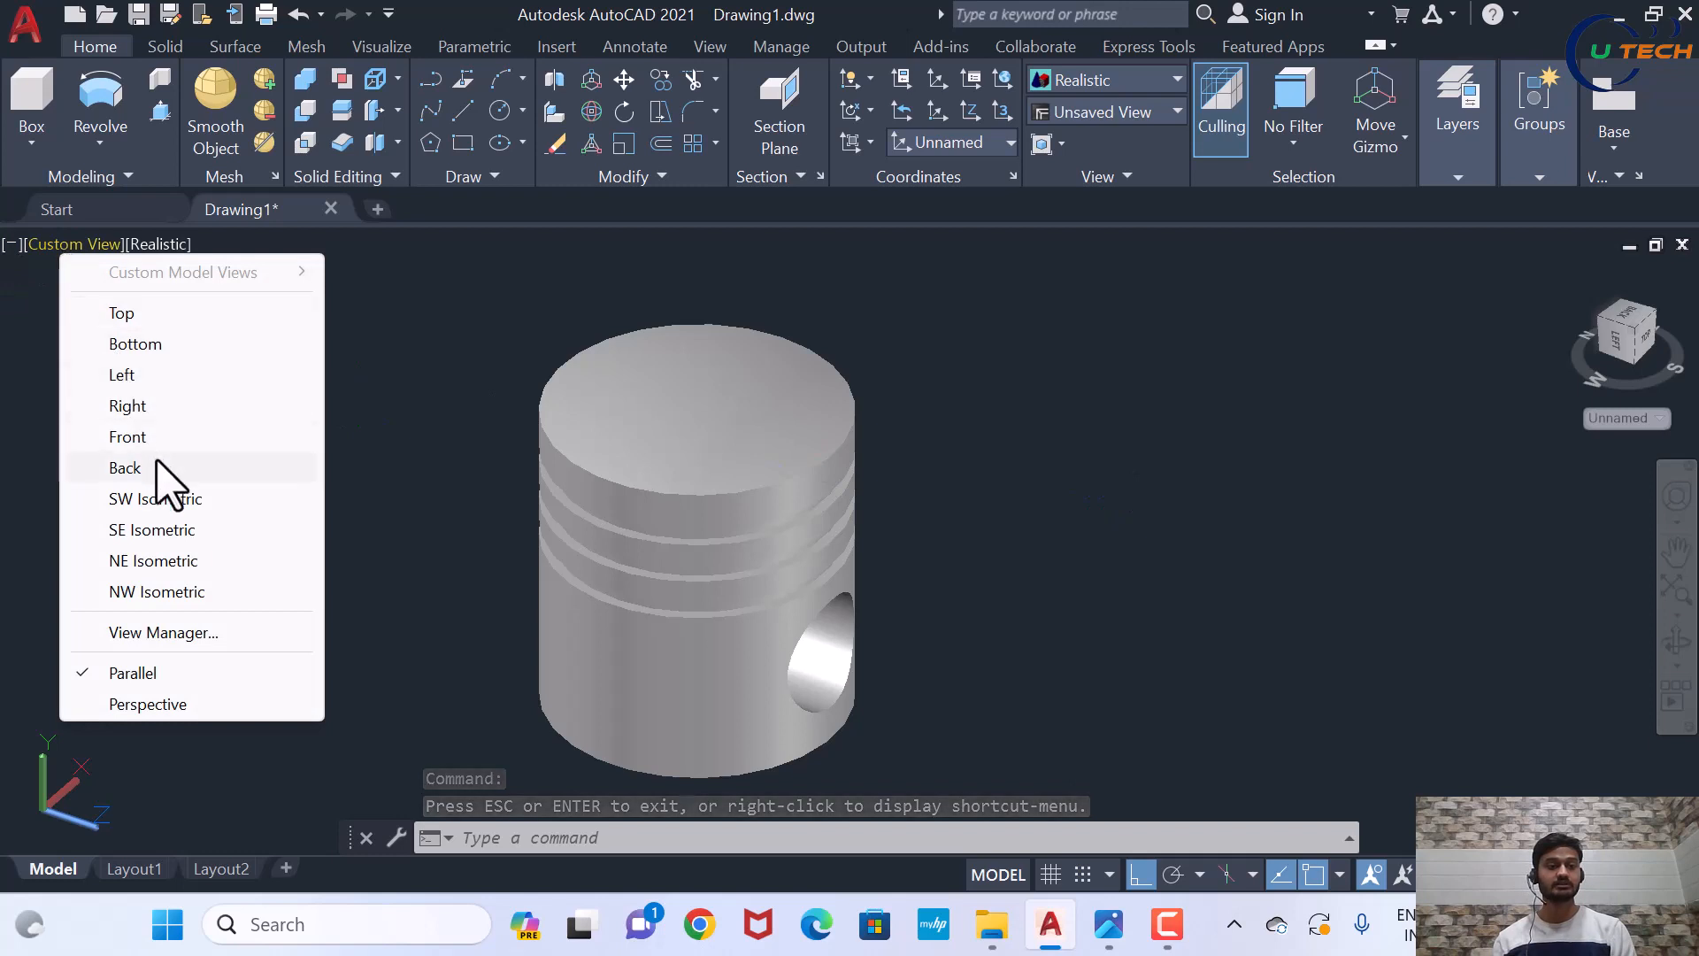
left_click(173, 498)
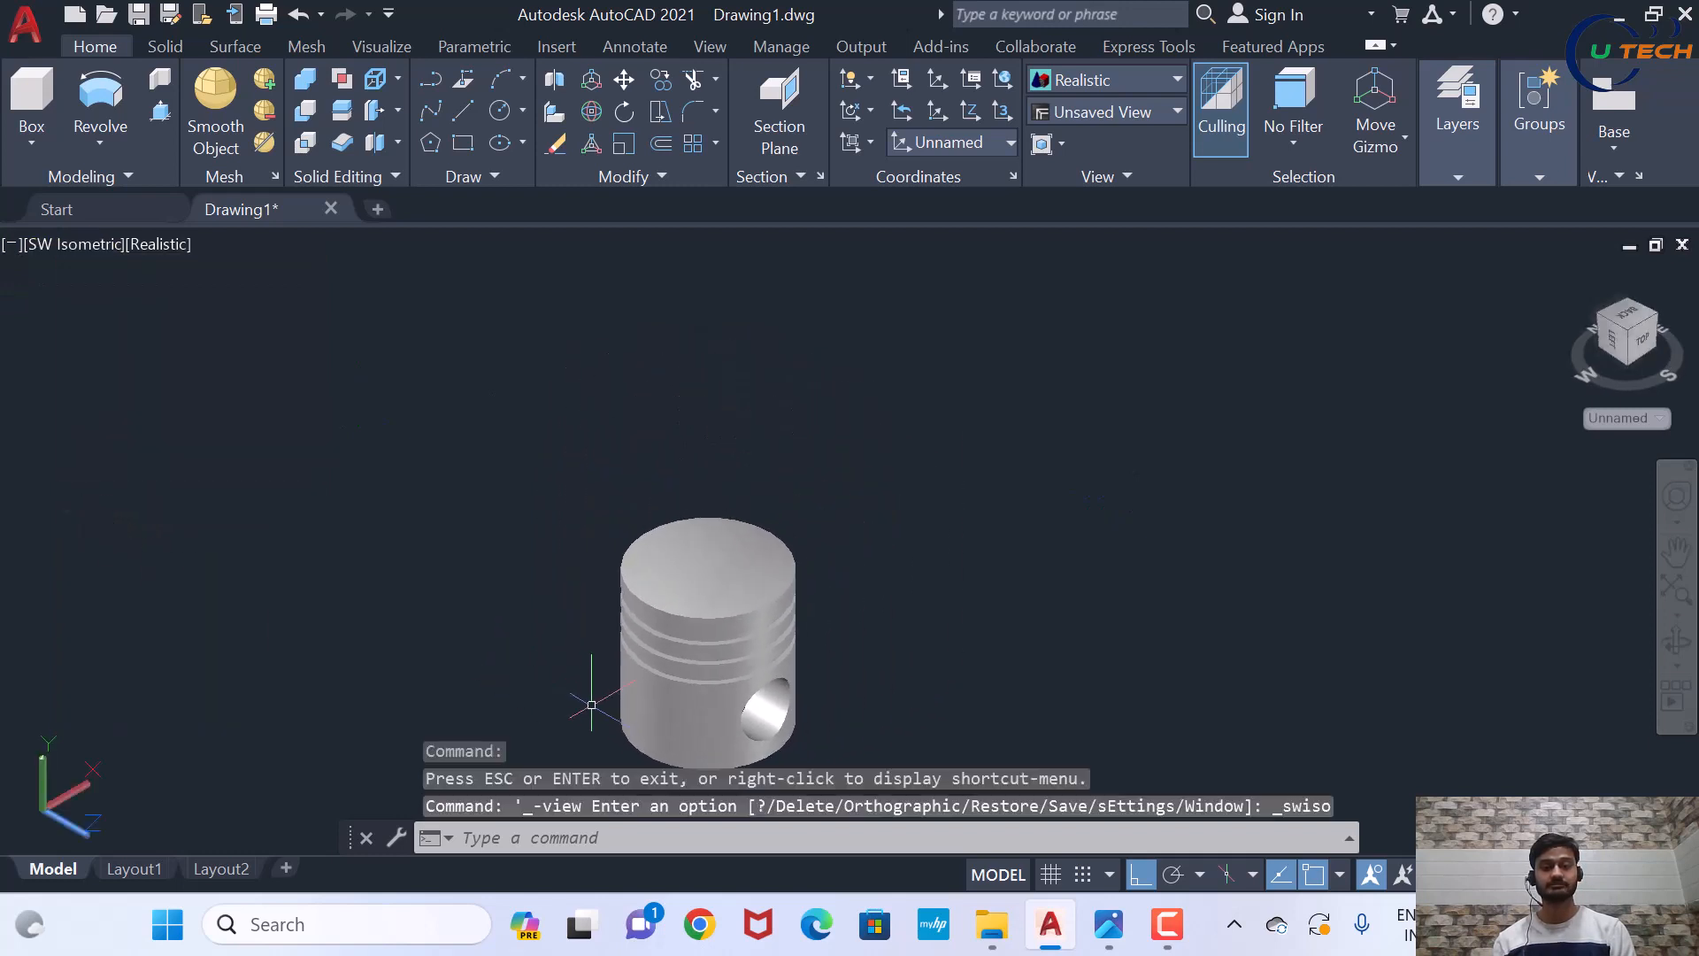
scroll(575, 660, "up", 3)
scroll(575, 660, "down", 3)
scroll(747, 595, "up", 2)
scroll(733, 504, "up", 1)
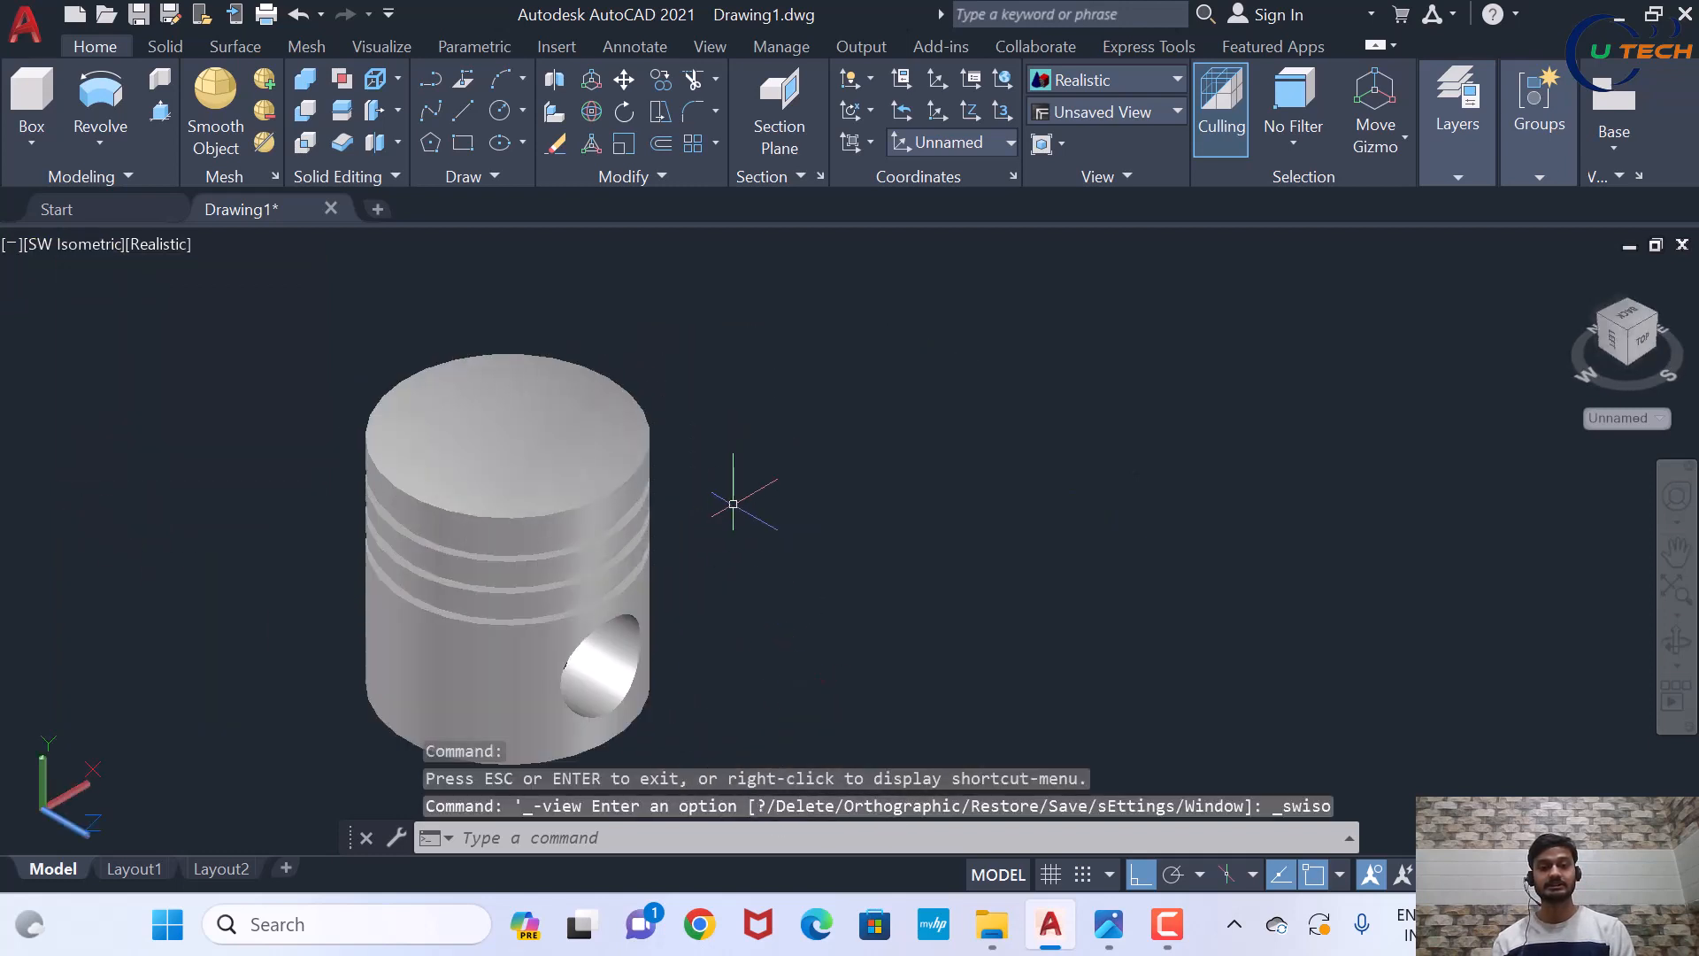
left_click(1105, 938)
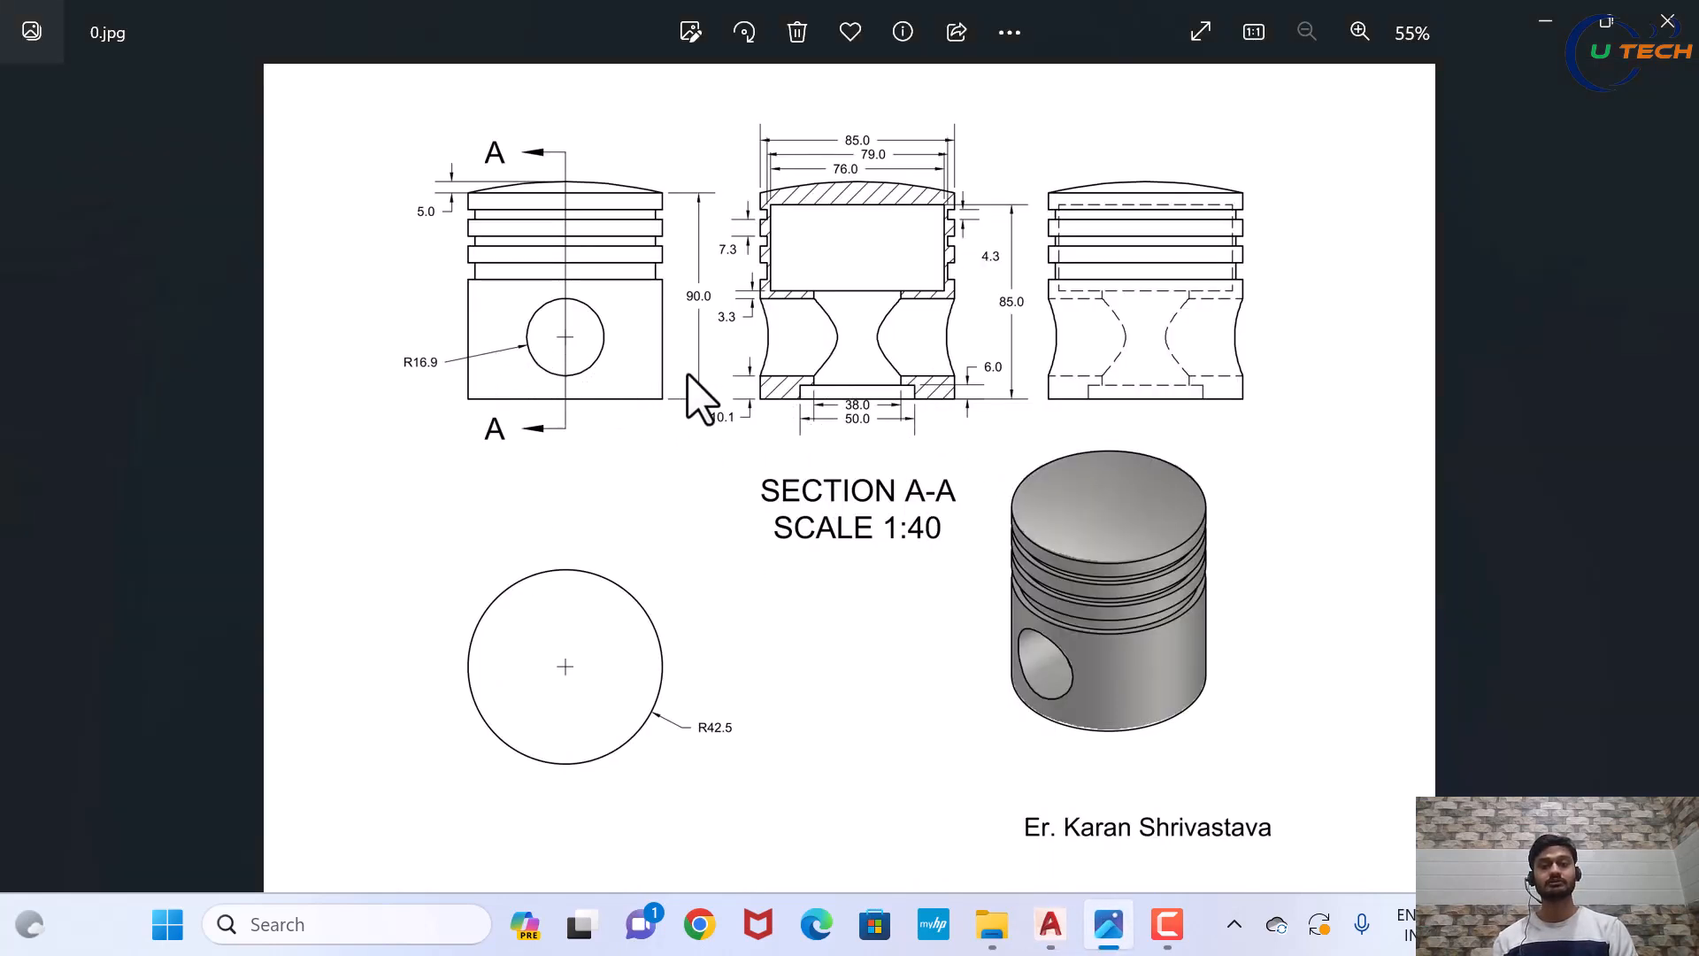
left_click(1049, 918)
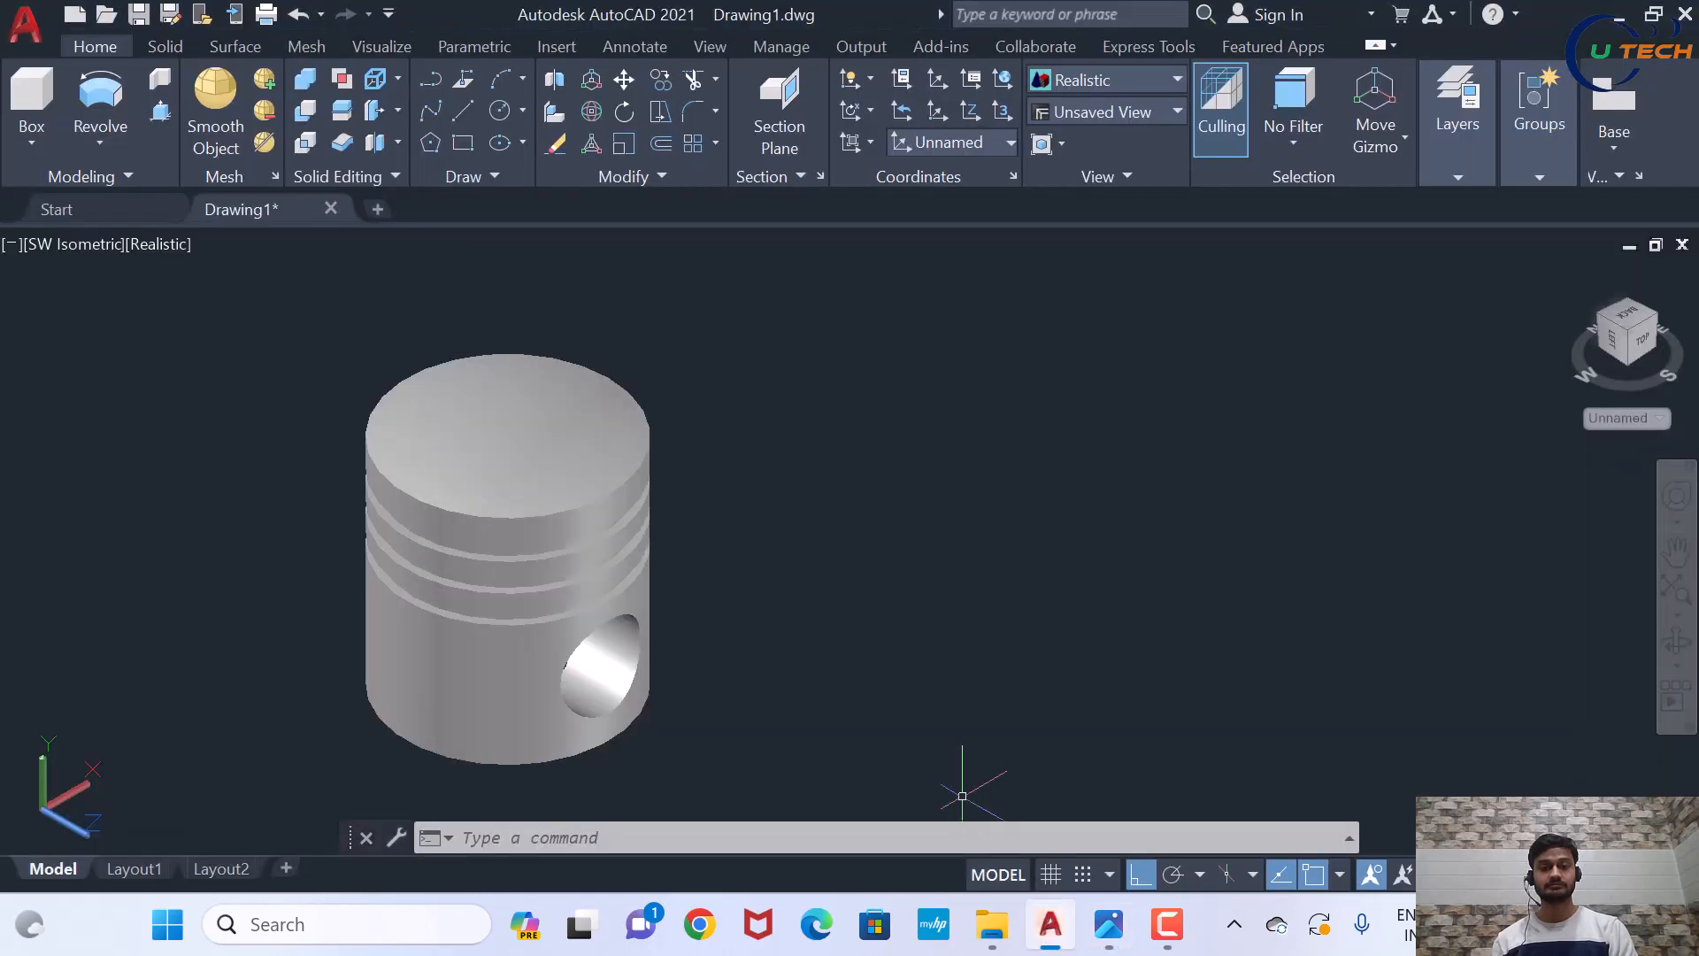
Show the piston in the Front view with the Shaded with edges visual style to inspect its outline and grooves
left_click(71, 247)
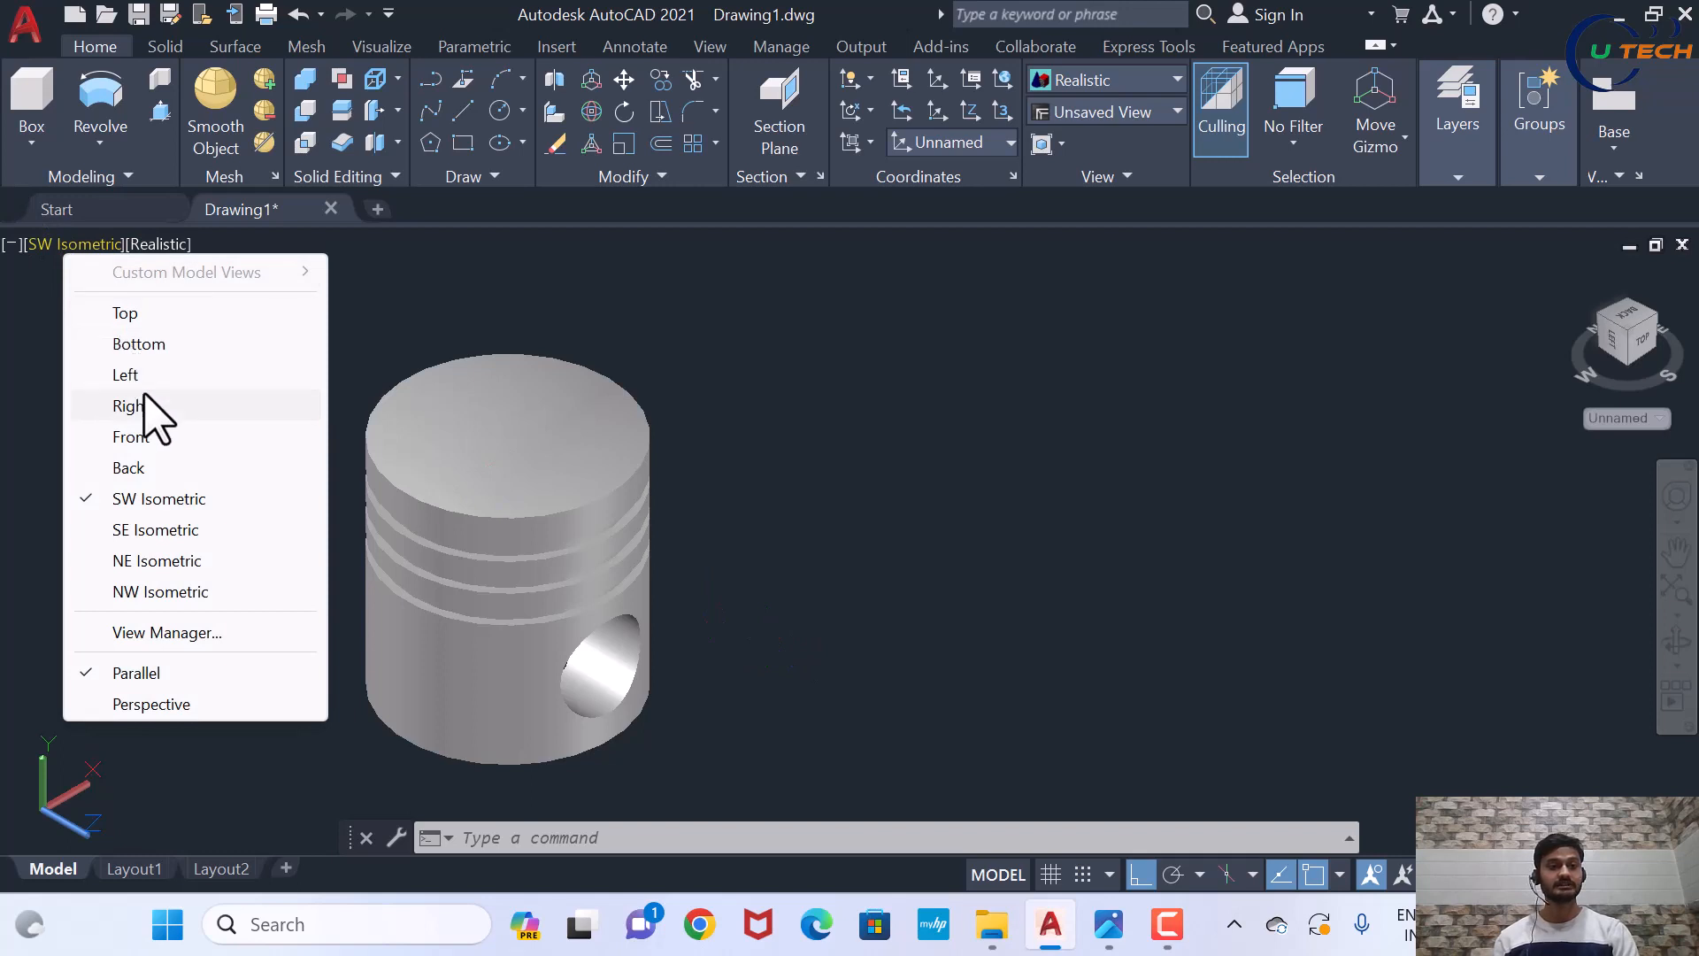
left_click(151, 437)
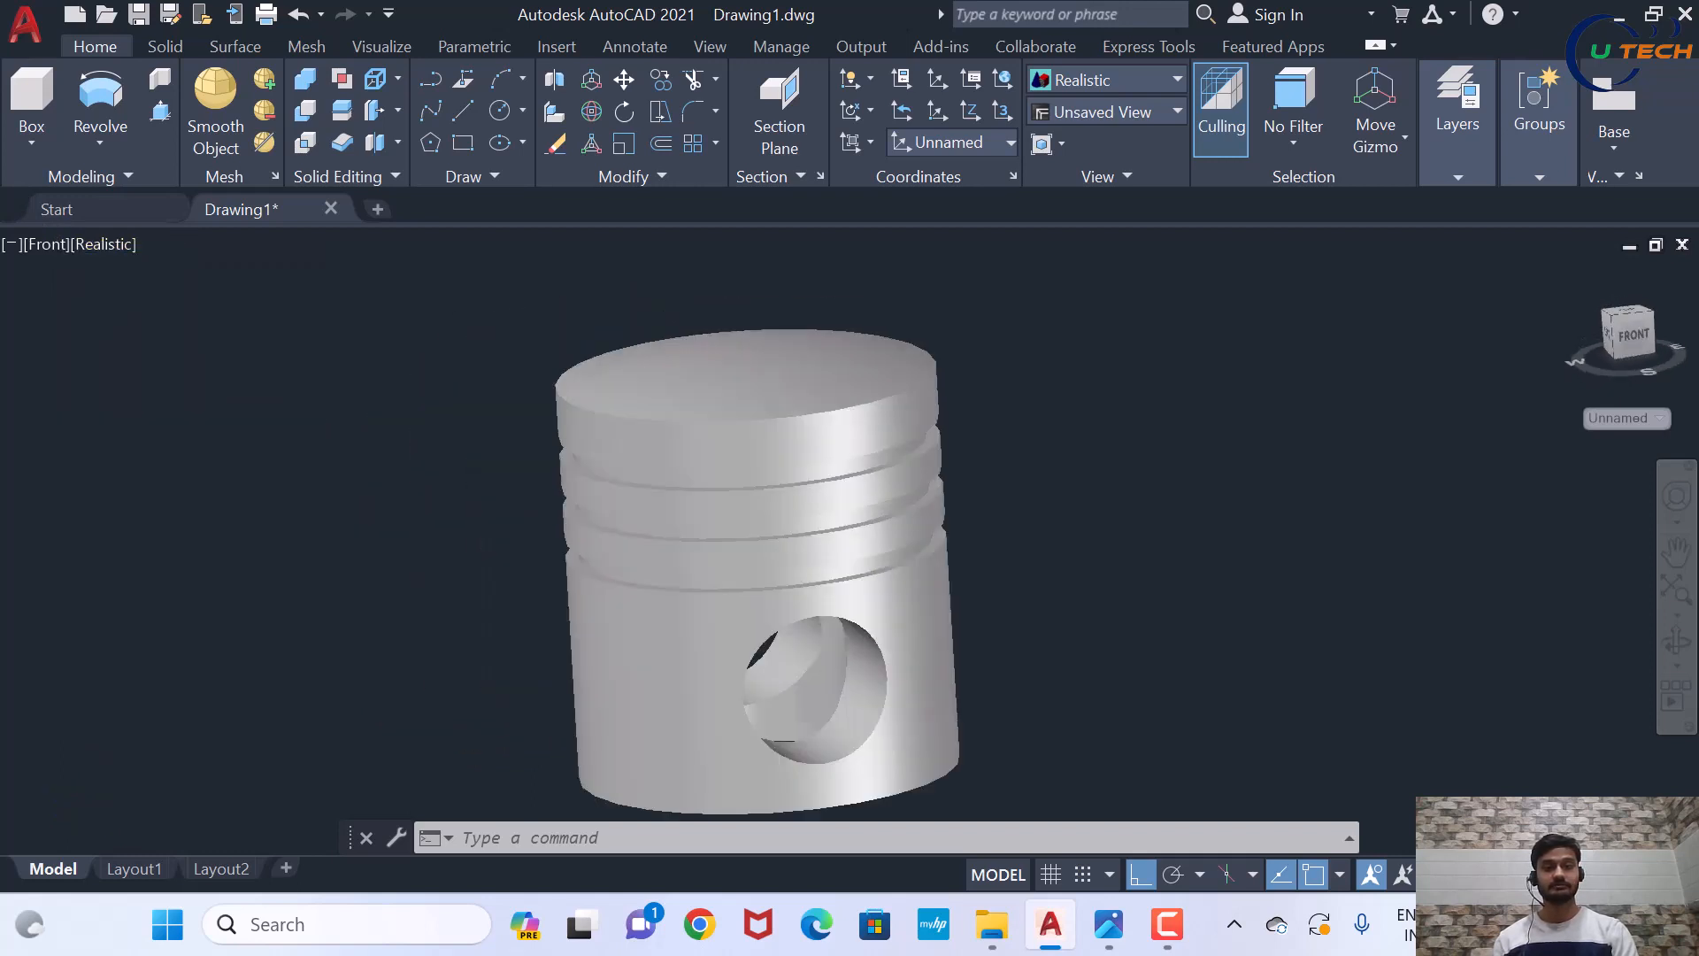
scroll(133, 476, "up", 2)
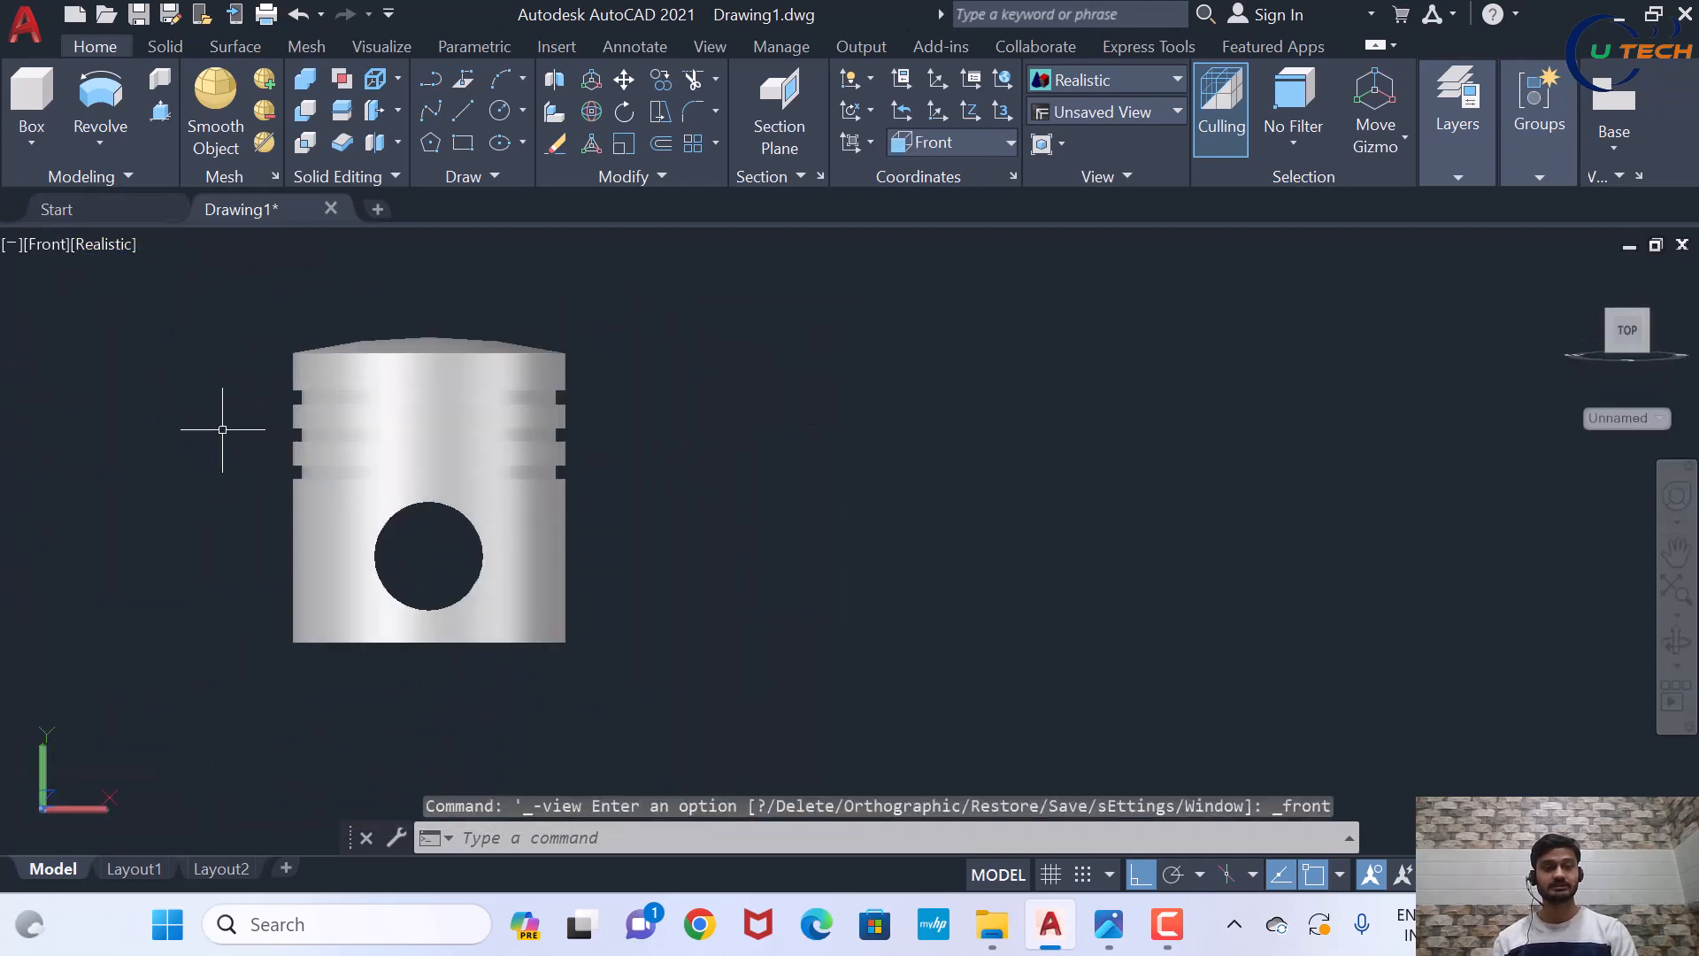
left_click(107, 252)
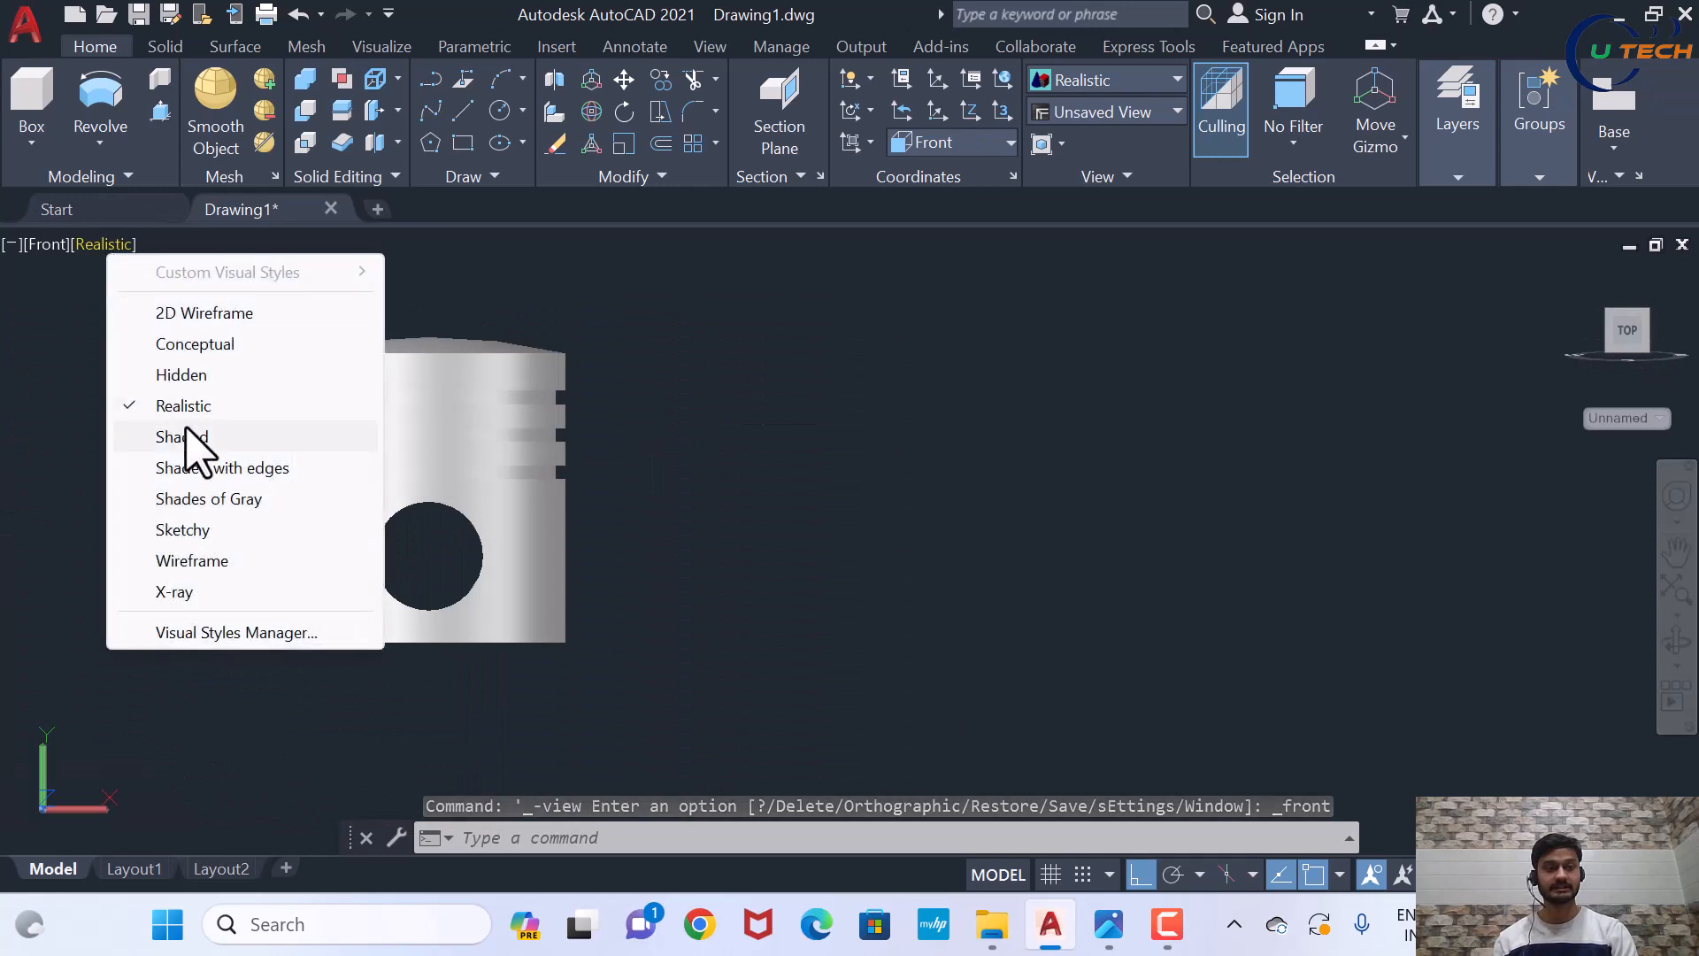
left_click(193, 462)
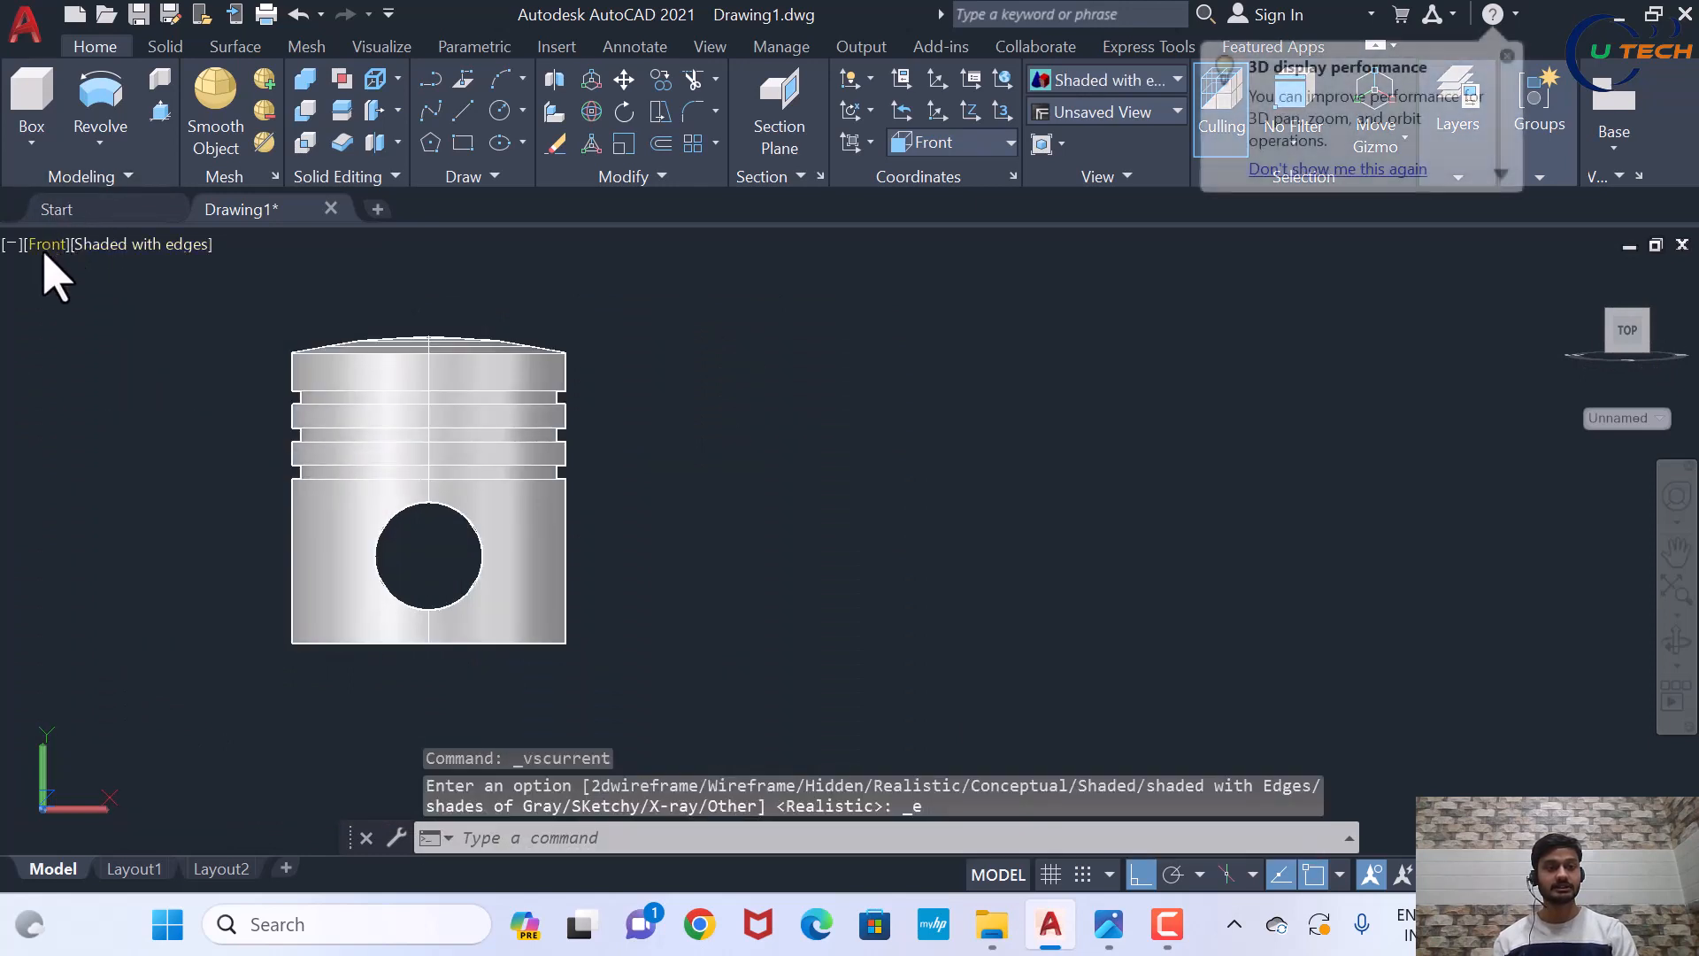
Return the piston to the SW Isometric view in the Realistic visual style
left_click(50, 247)
left_click(121, 510)
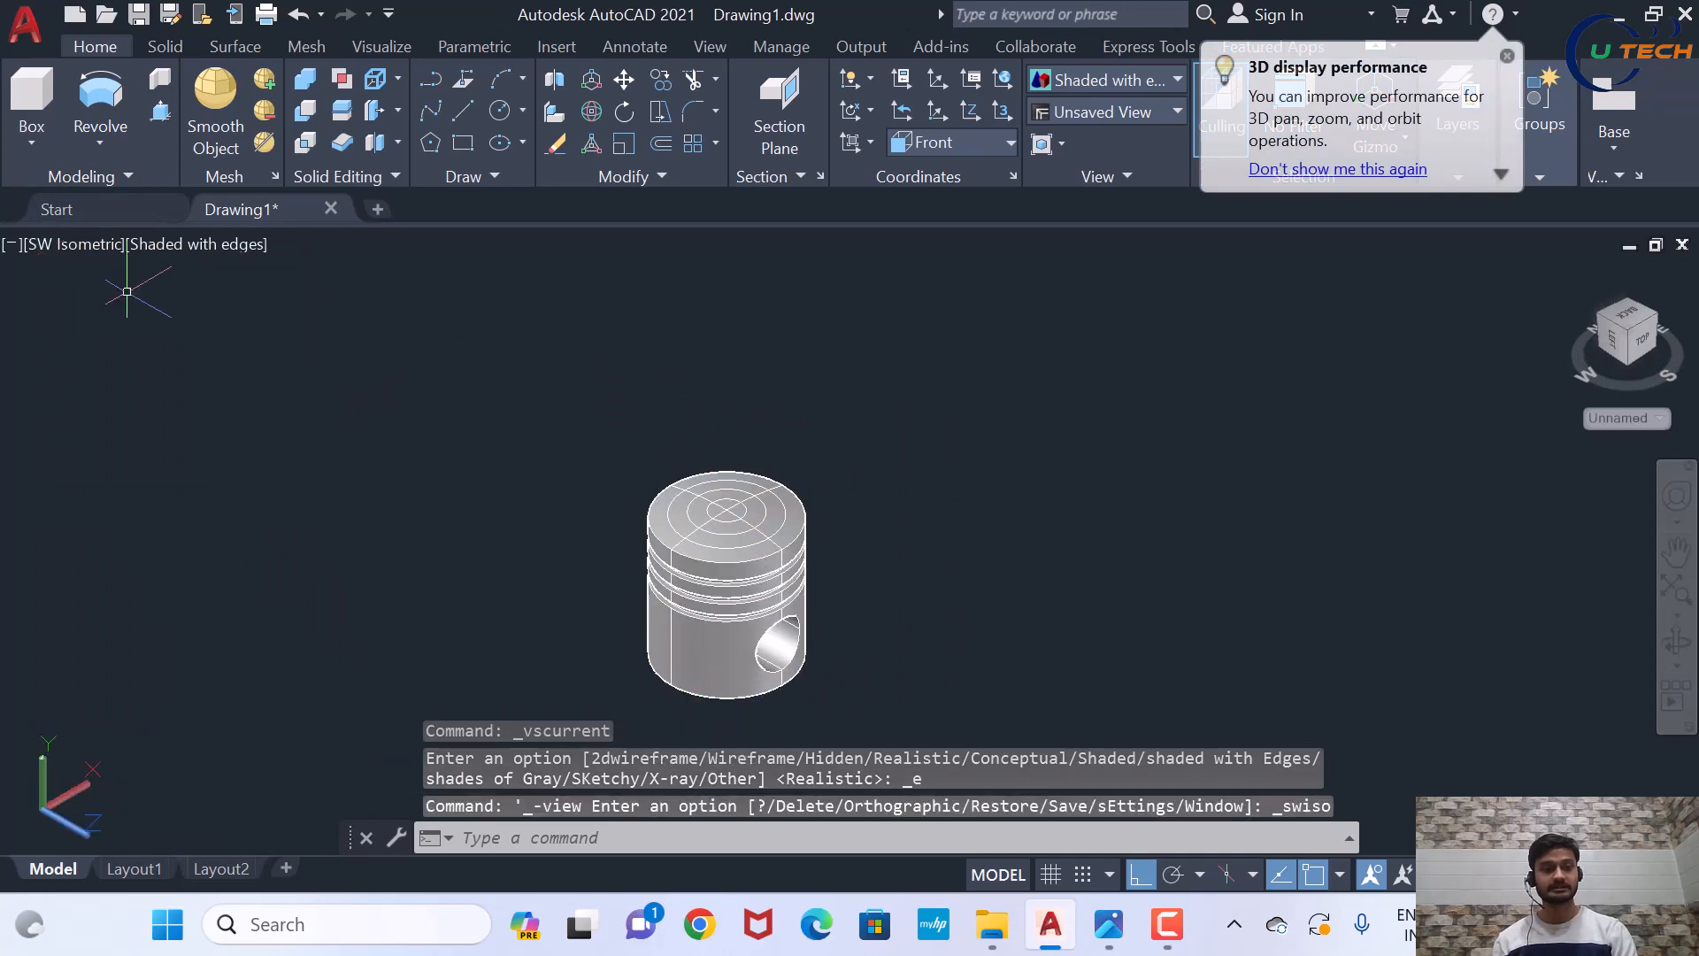
left_click(168, 246)
left_click(237, 406)
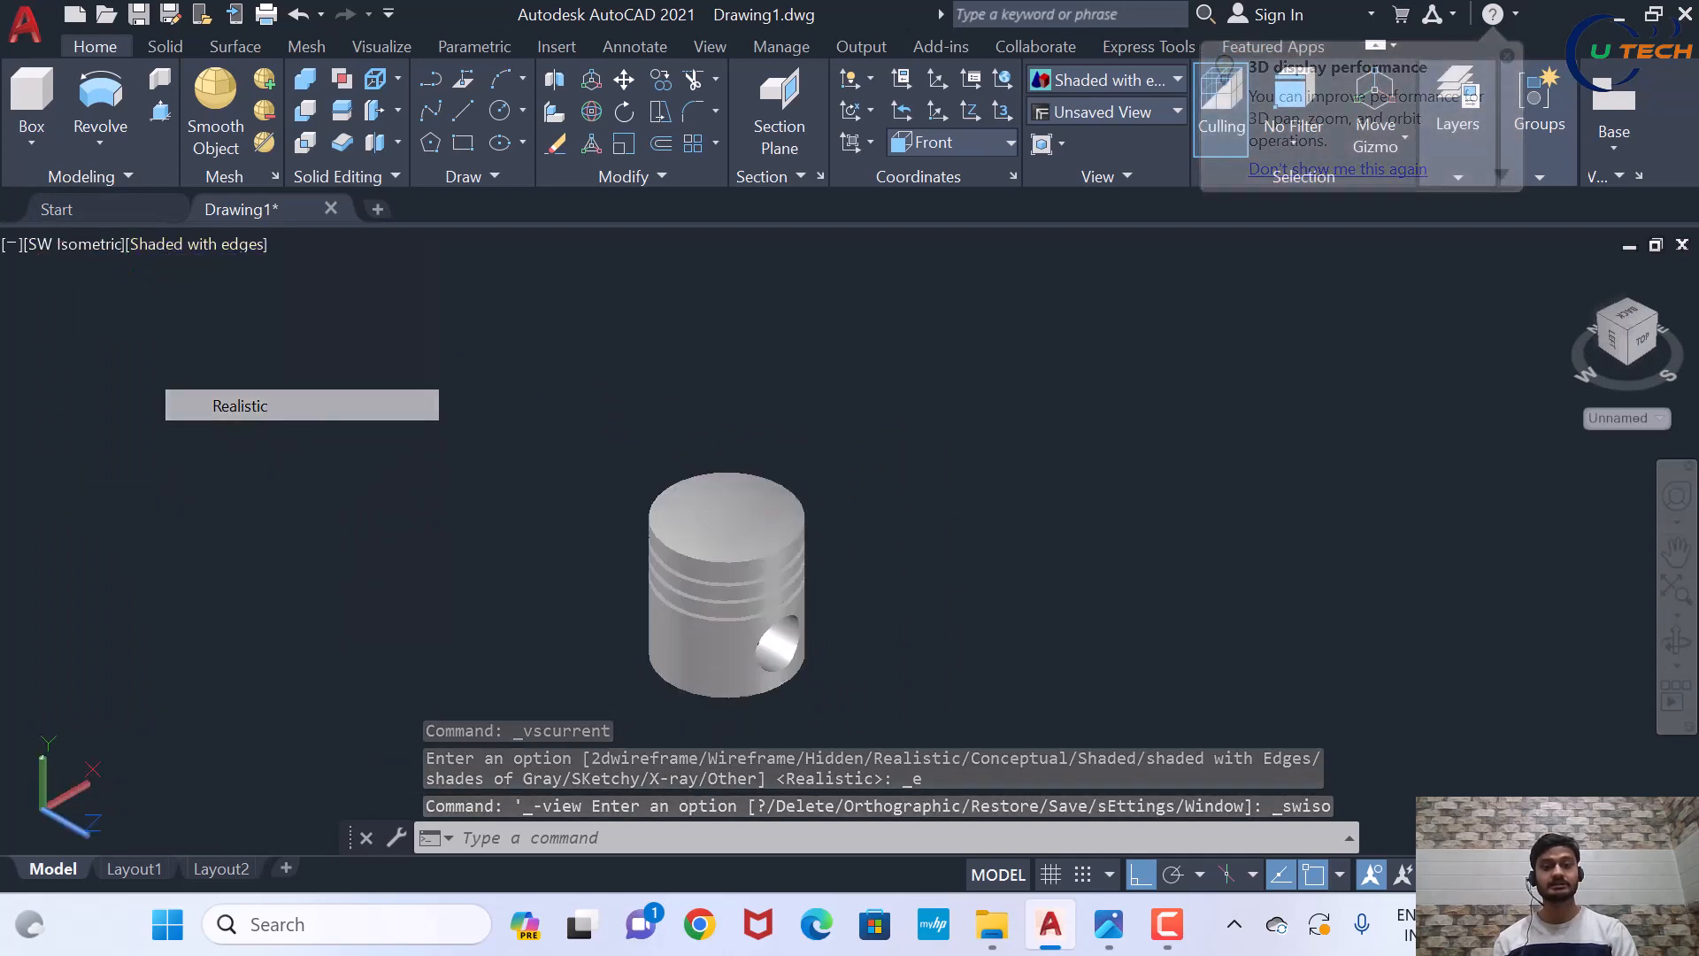
scroll(817, 693, "up", 6)
scroll(871, 613, "down", 4)
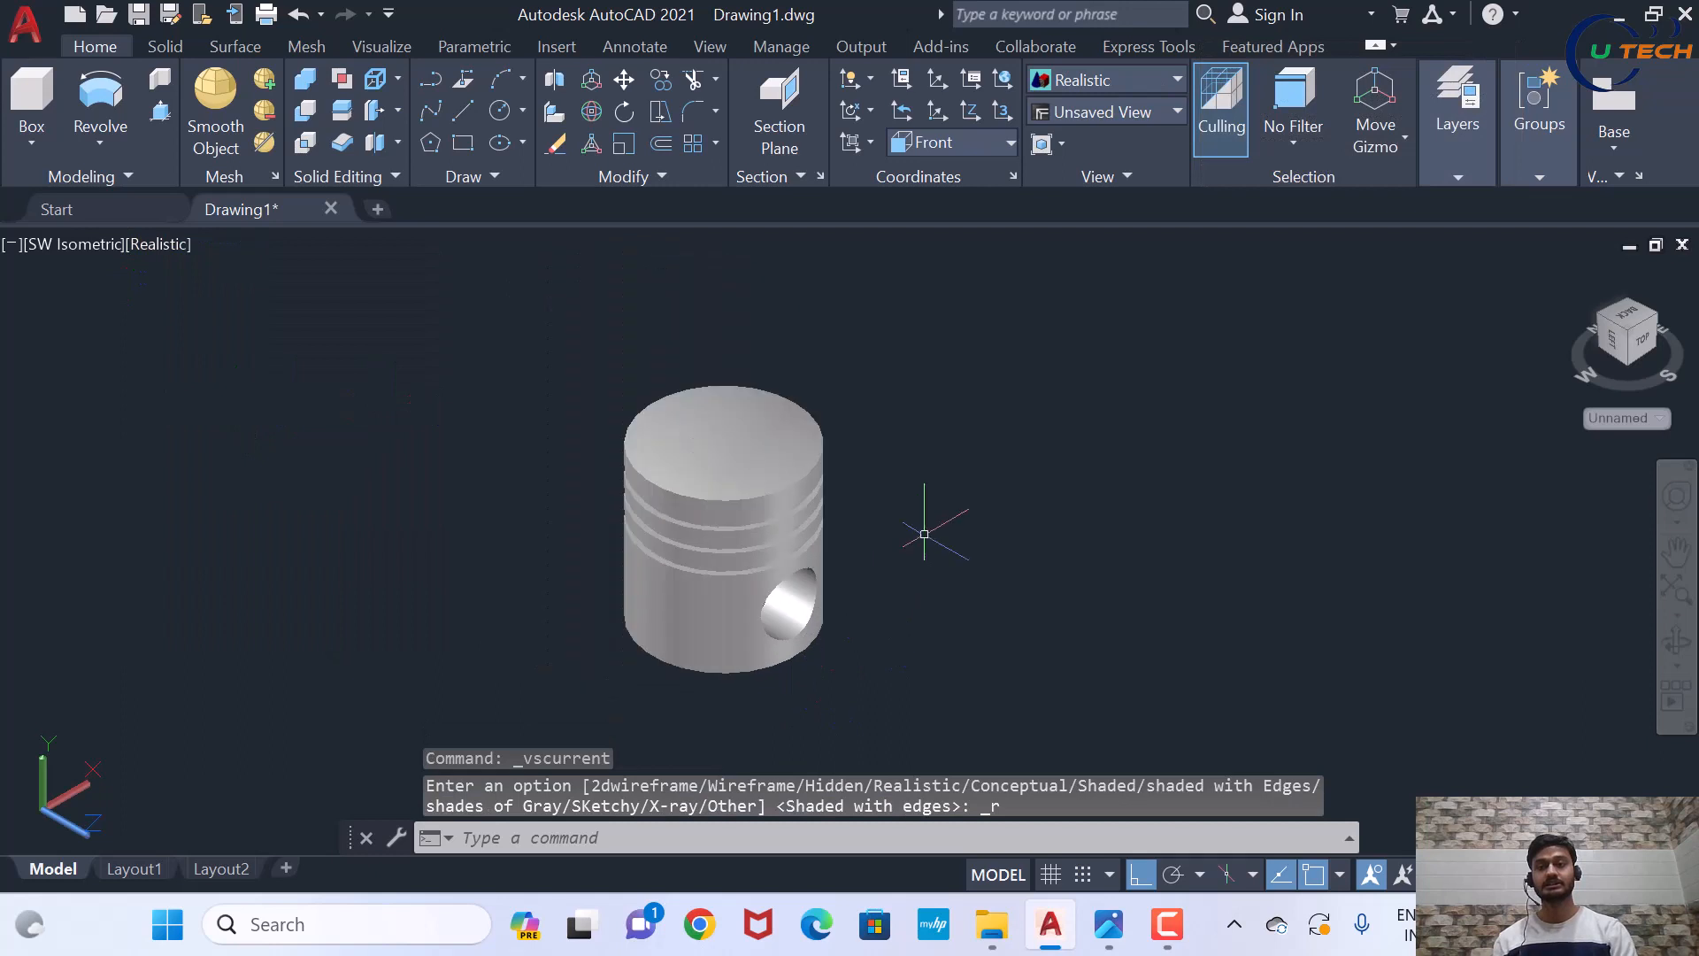